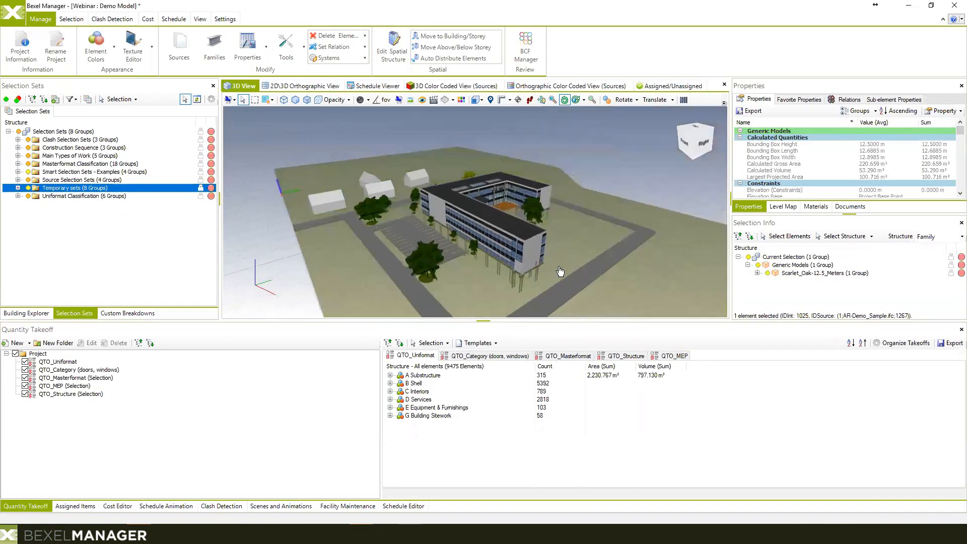
pyautogui.moveTo(560, 271)
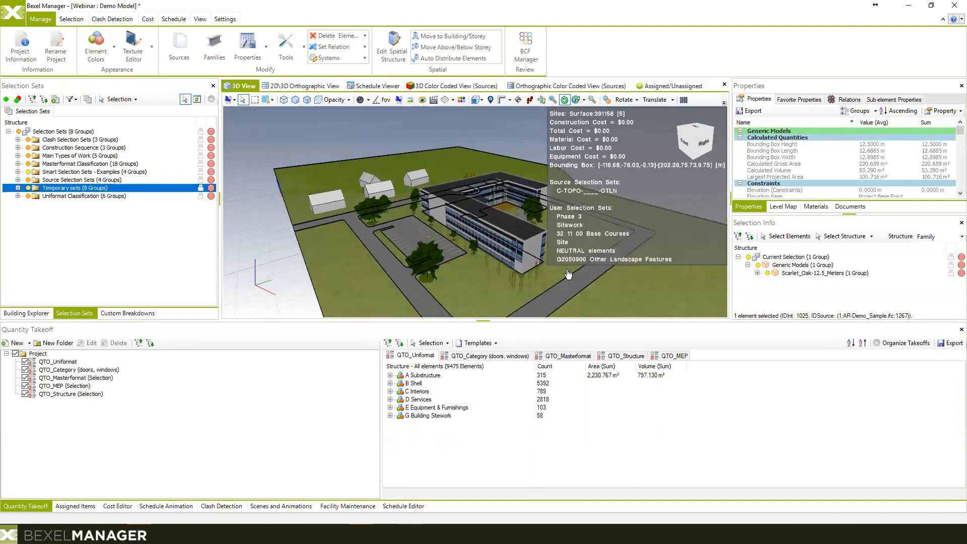
pyautogui.moveTo(537, 233); pyautogui.dragTo(531, 233)
pyautogui.moveTo(531, 233); pyautogui.dragTo(541, 245, button='middle')
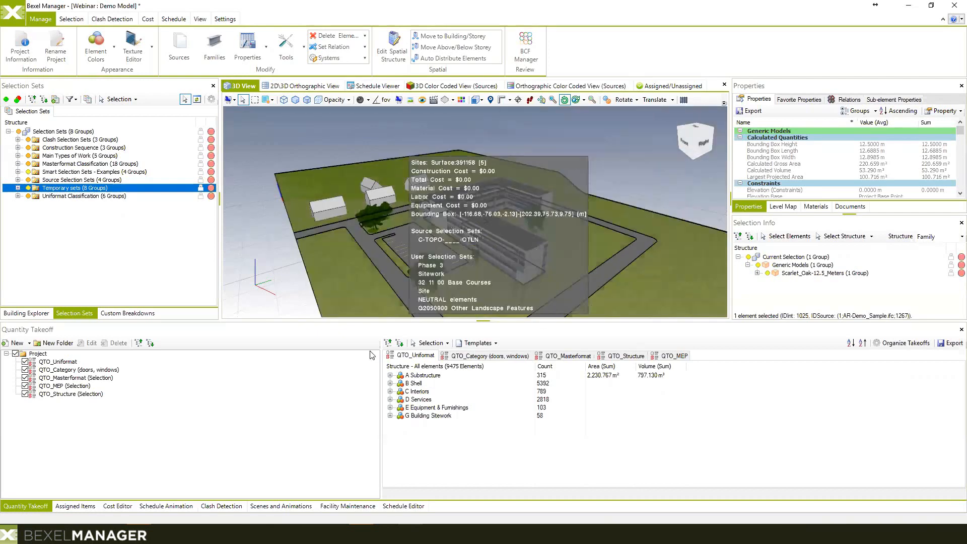
# Step: Open the Cost Editor, and switch to the Masterformat.xlsx workbook in Excel at full window size
pyautogui.click(118, 506)
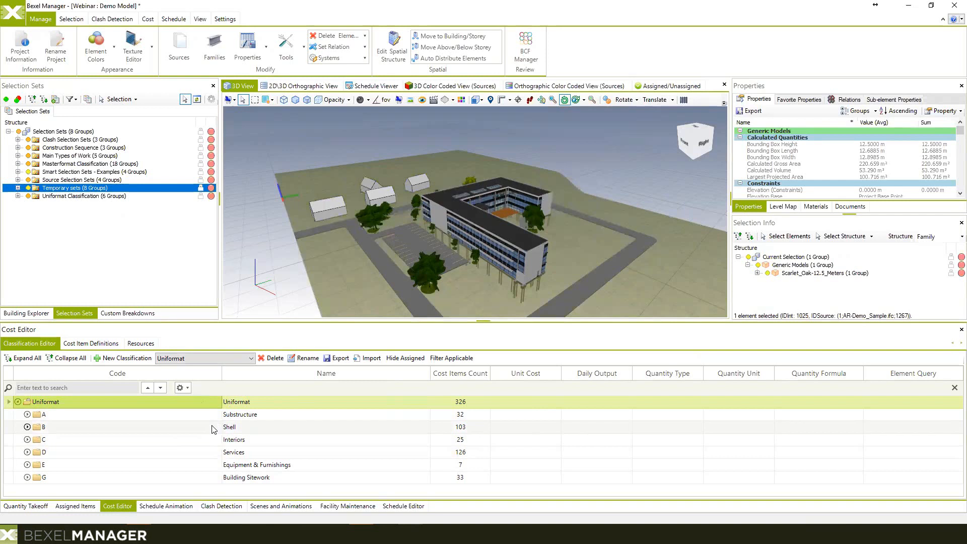
pyautogui.click(911, 6)
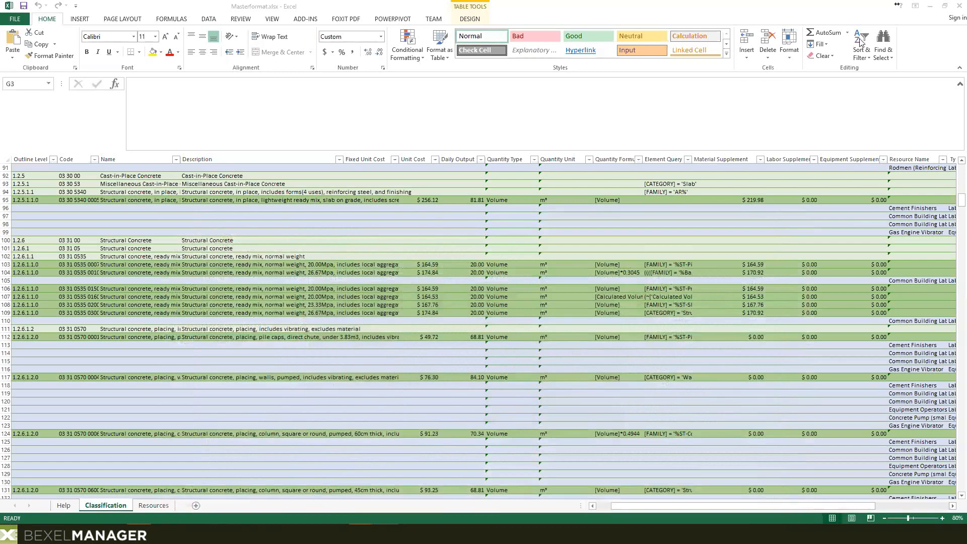
pyautogui.doubleClick(821, 10)
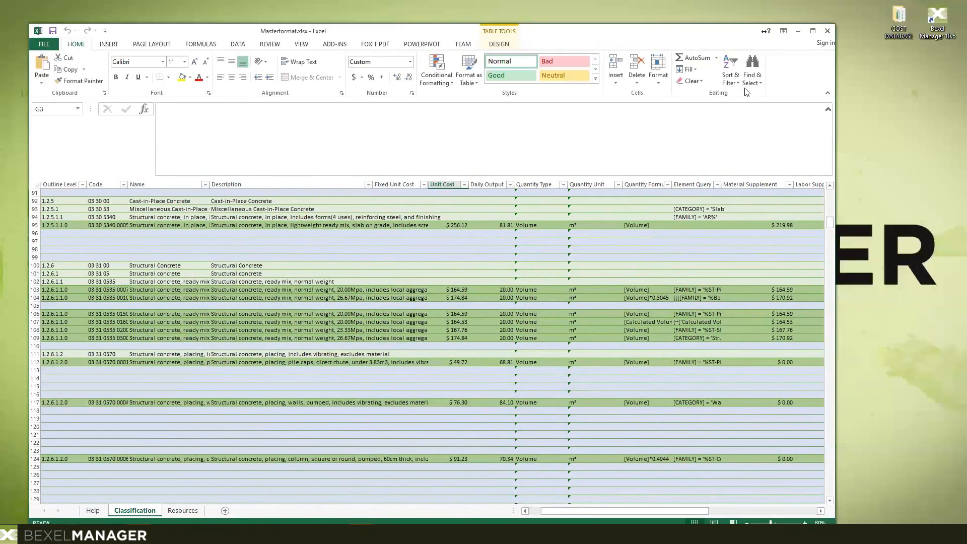
pyautogui.click(798, 32)
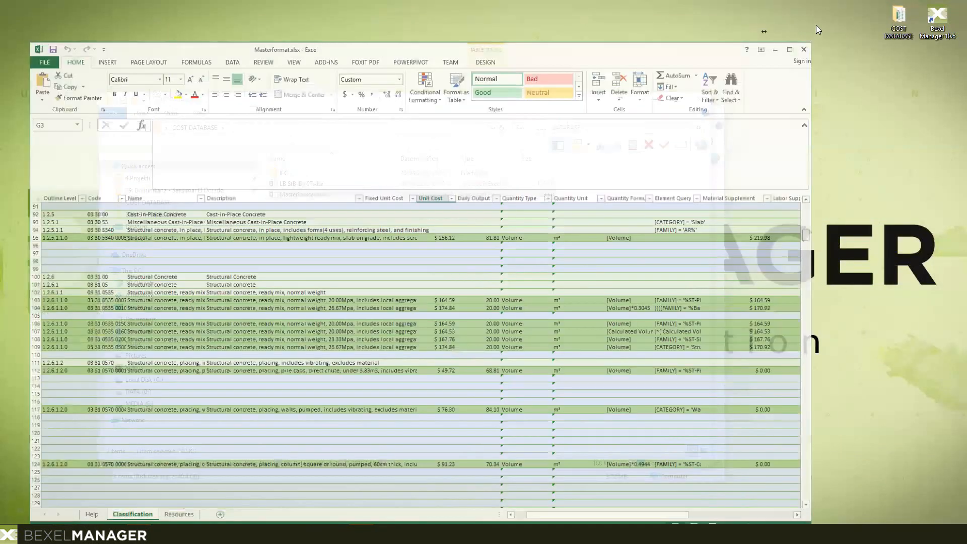
pyautogui.press('super+Up')
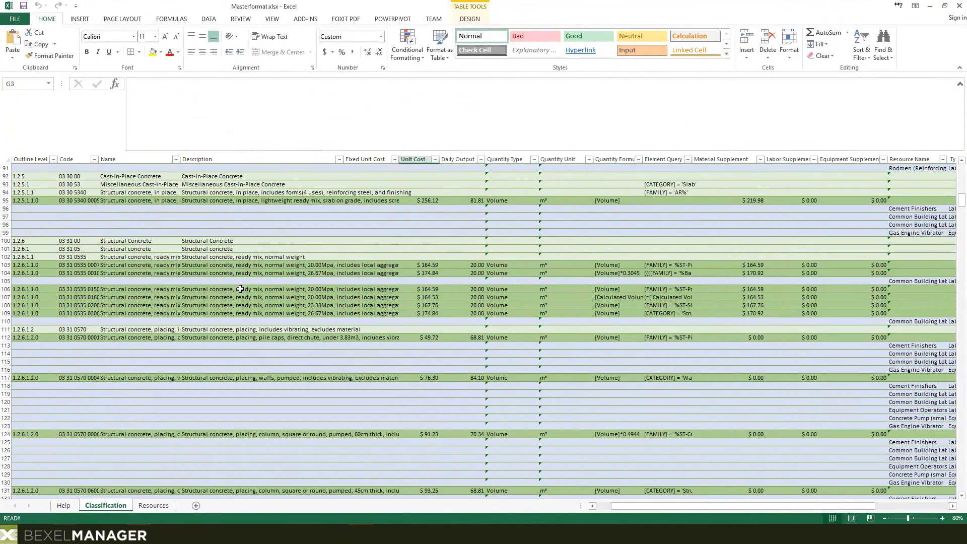
# Step: Examine the Classification sheet's outline levels, codes, unit costs, quantity formulas and element queries from its first rows through the concrete forming items
pyautogui.scroll(20, 240, 289)
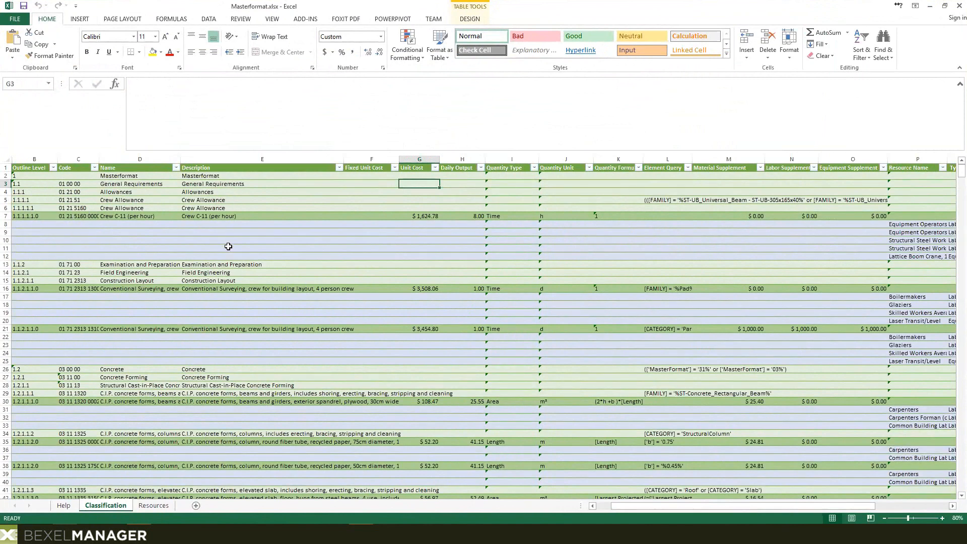
pyautogui.scroll(-1, 228, 247)
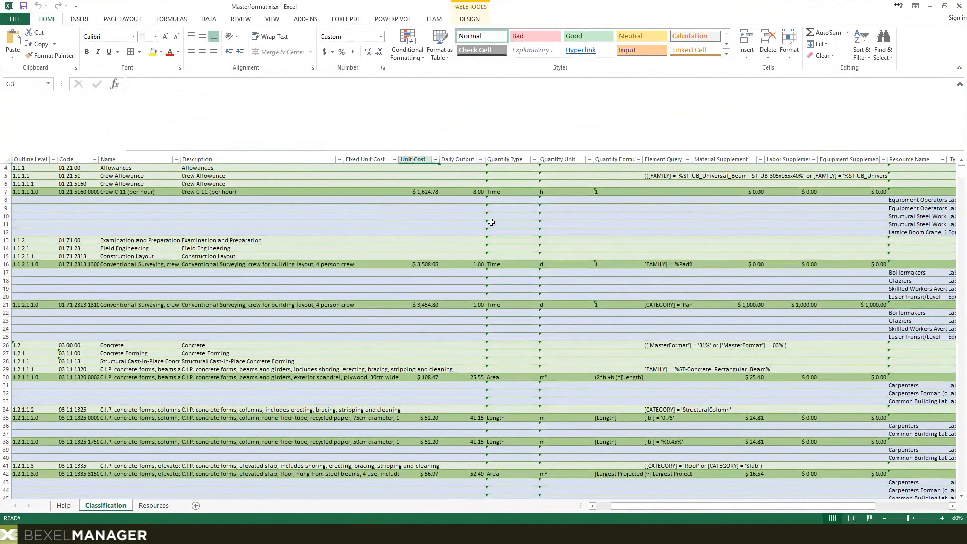
pyautogui.scroll(-3, 272, 278)
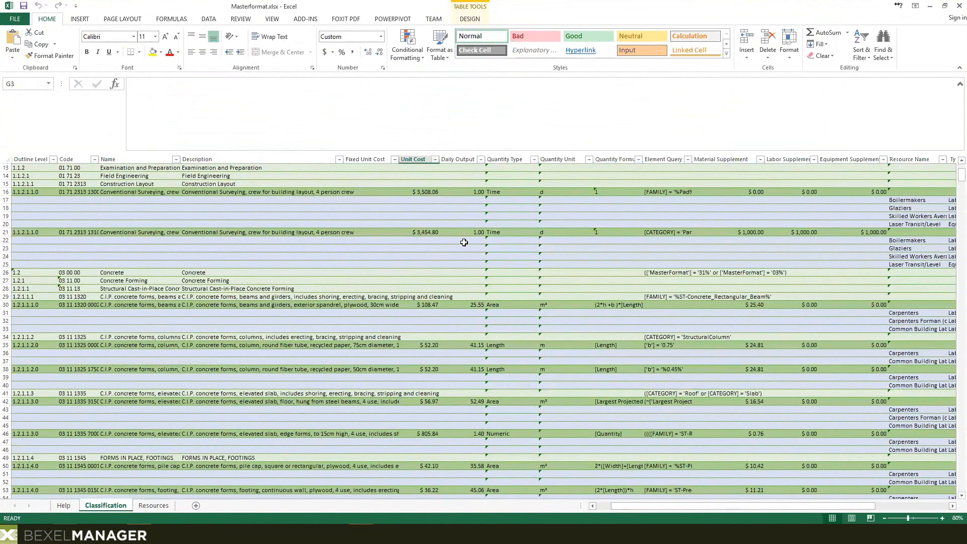
pyautogui.scroll(-5, 476, 235)
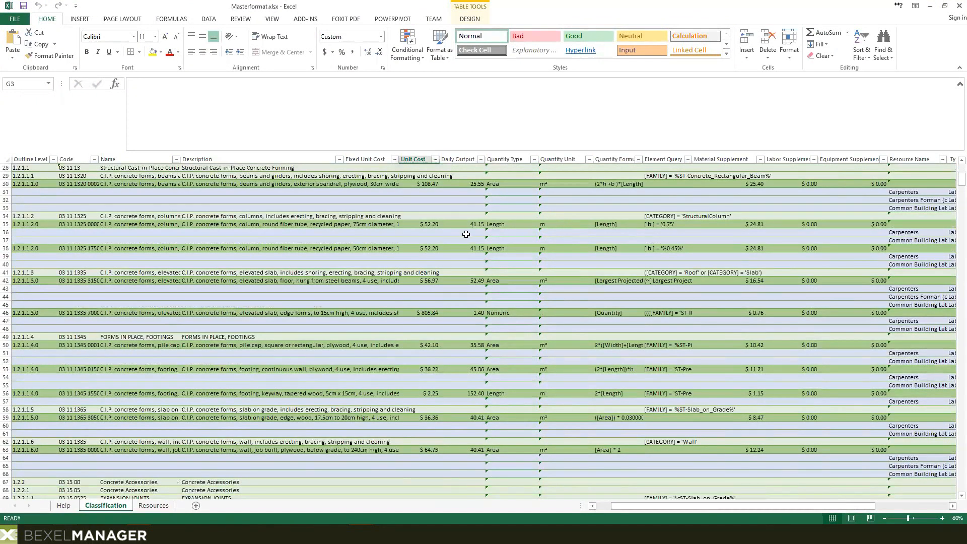
pyautogui.scroll(4, 459, 227)
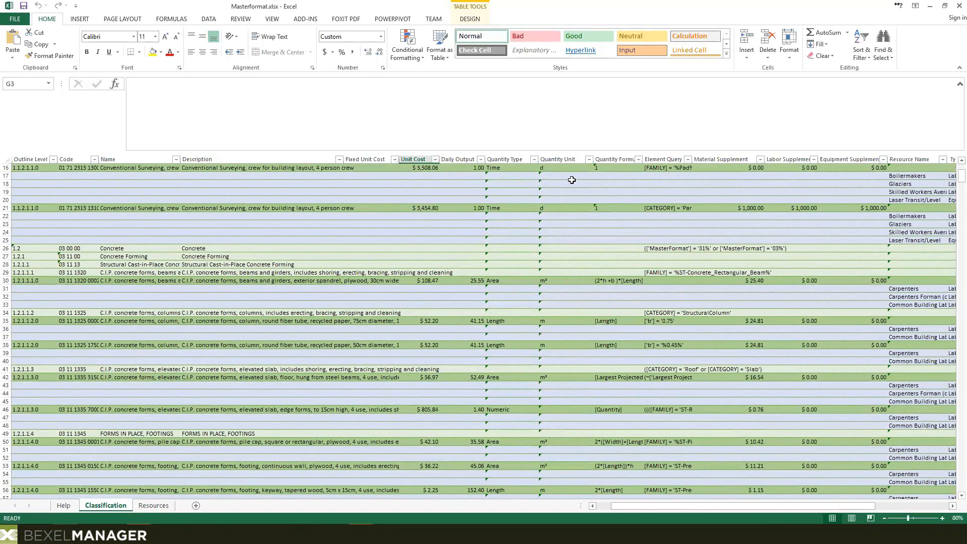
pyautogui.scroll(5, 571, 180)
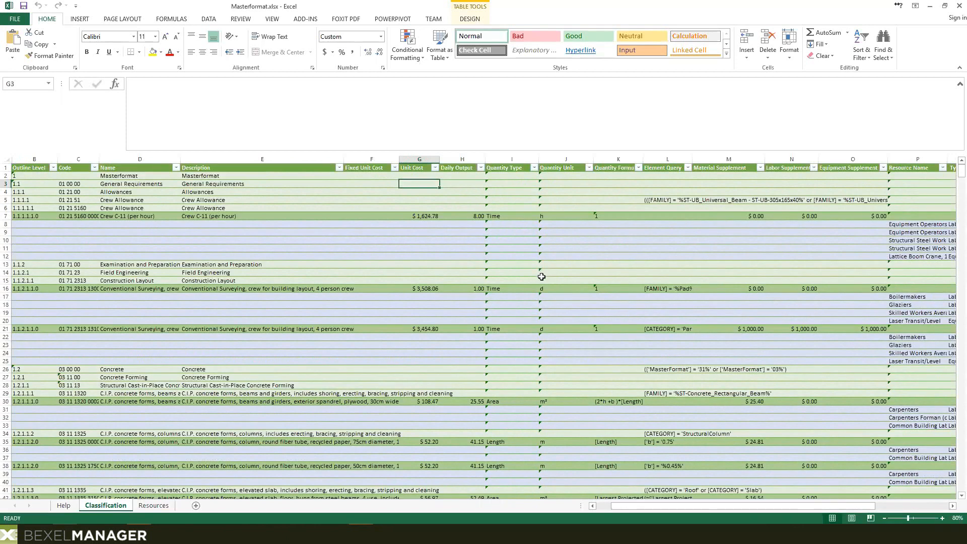
pyautogui.scroll(-2, 541, 277)
pyautogui.scroll(-3, 555, 262)
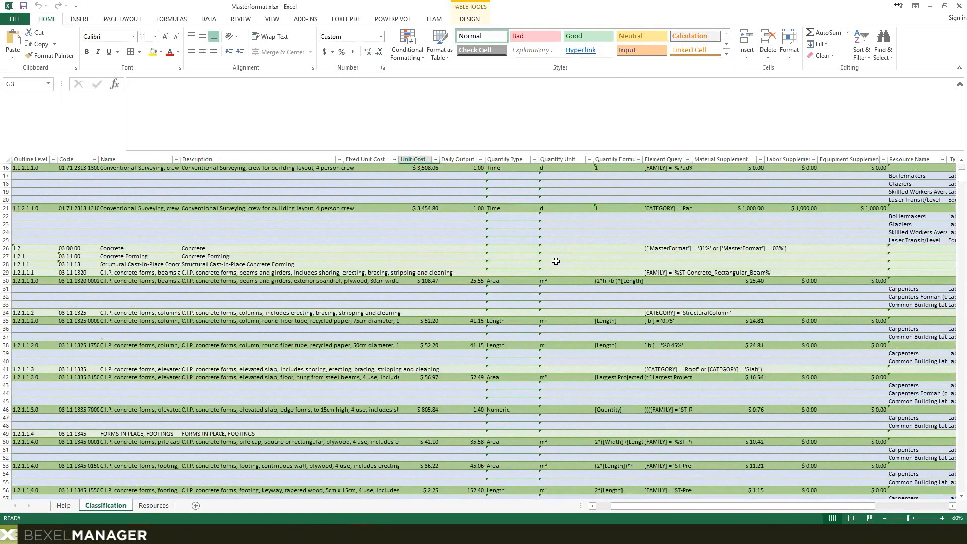
pyautogui.scroll(-1, 773, 231)
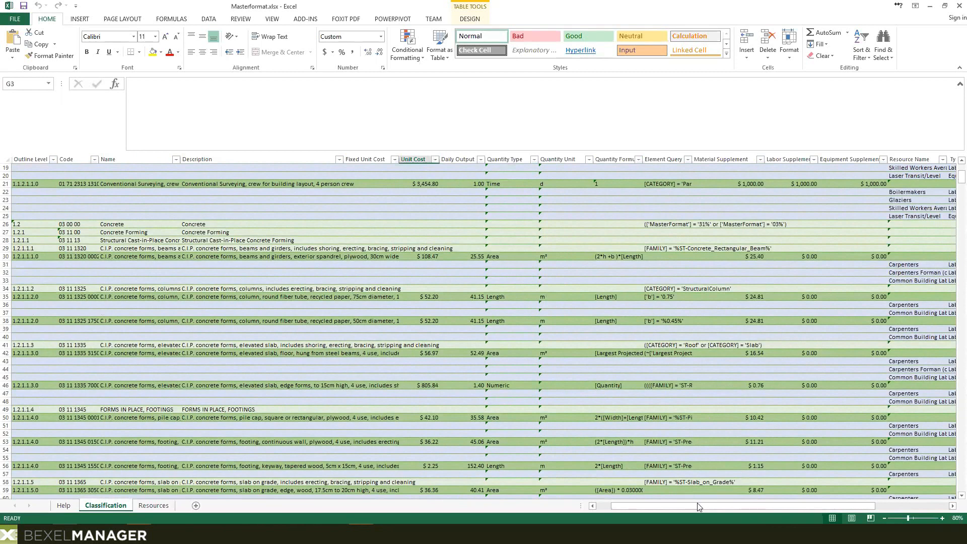
# Step: Examine the Classification sheet's resource columns and the rows for reinforcing steel and structural concrete
pyautogui.moveTo(698, 506); pyautogui.dragTo(776, 509)
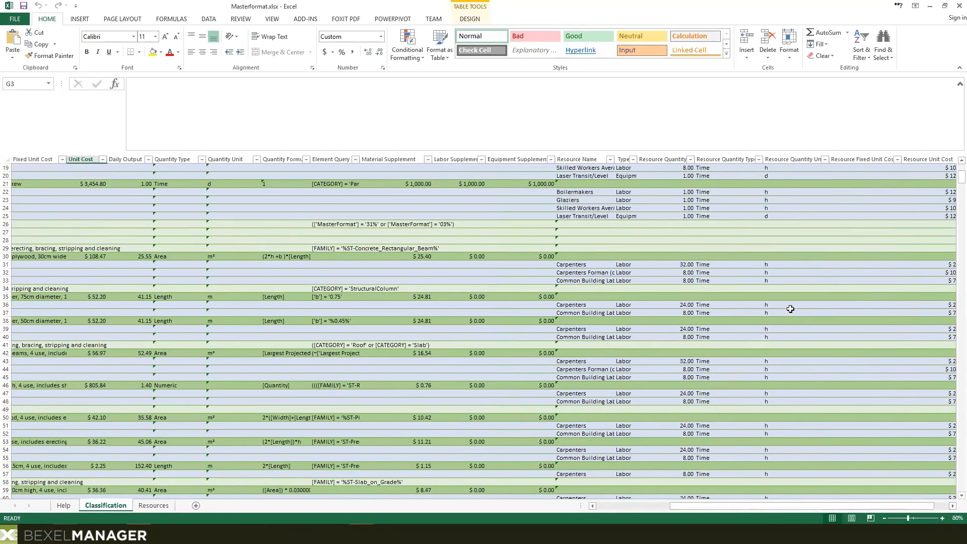
pyautogui.scroll(-2, 766, 300)
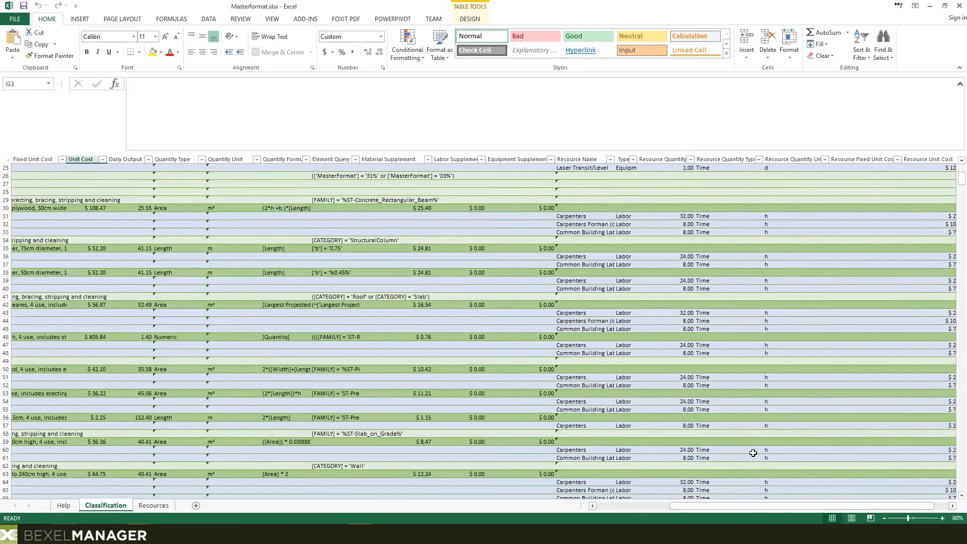
pyautogui.moveTo(748, 505); pyautogui.dragTo(656, 510)
pyautogui.scroll(-6, 275, 312)
pyautogui.scroll(-20, 265, 314)
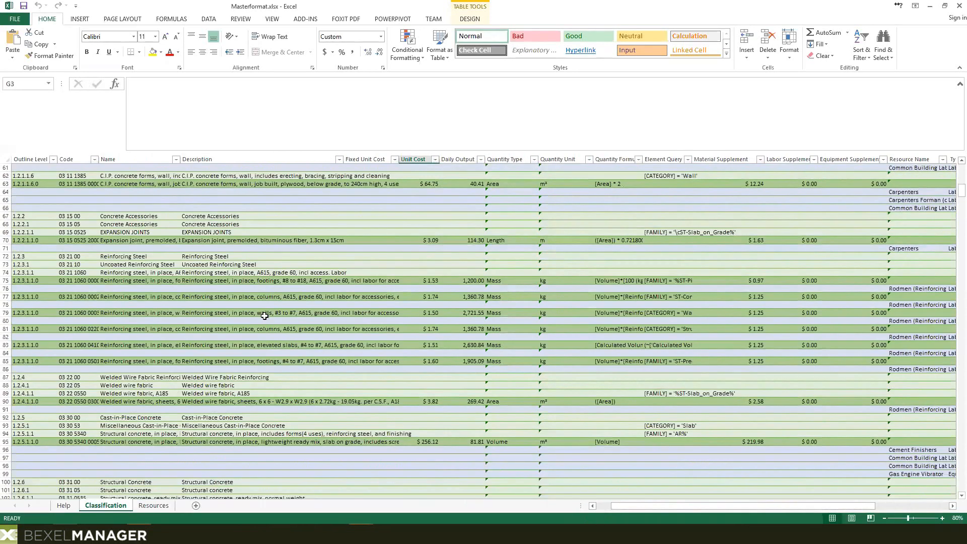
pyautogui.scroll(20, 265, 336)
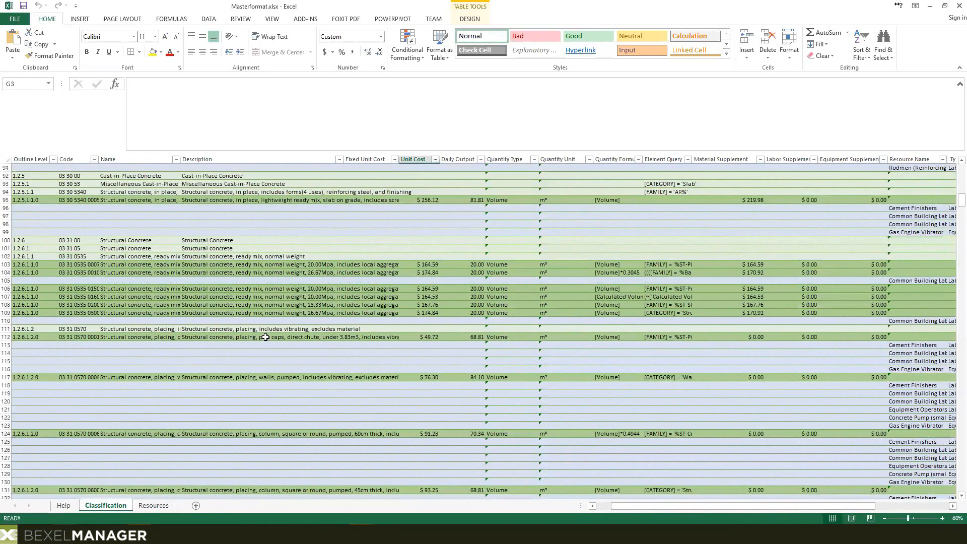
pyautogui.scroll(13, 270, 337)
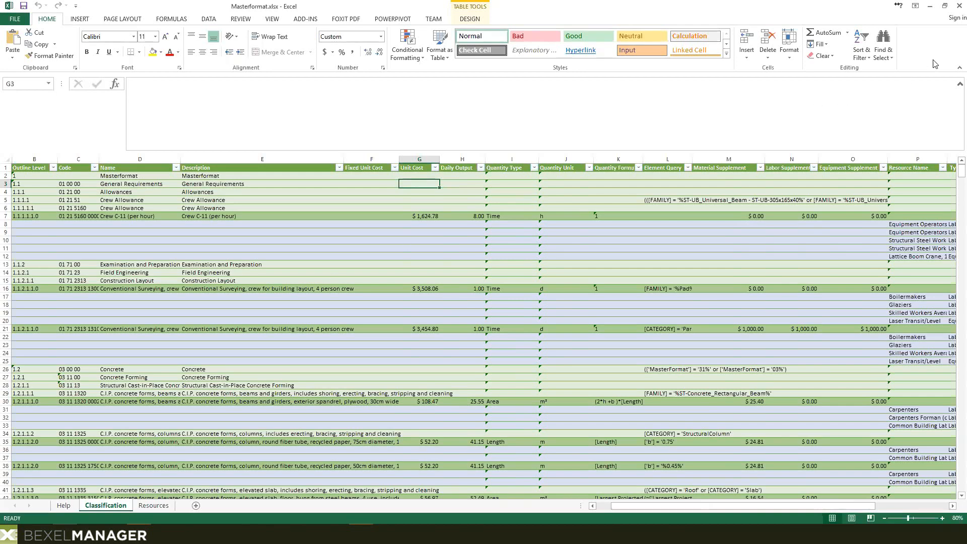
# Step: Switch back to BEXEL Manager and create a new cost classification named Masterformat
pyautogui.click(930, 6)
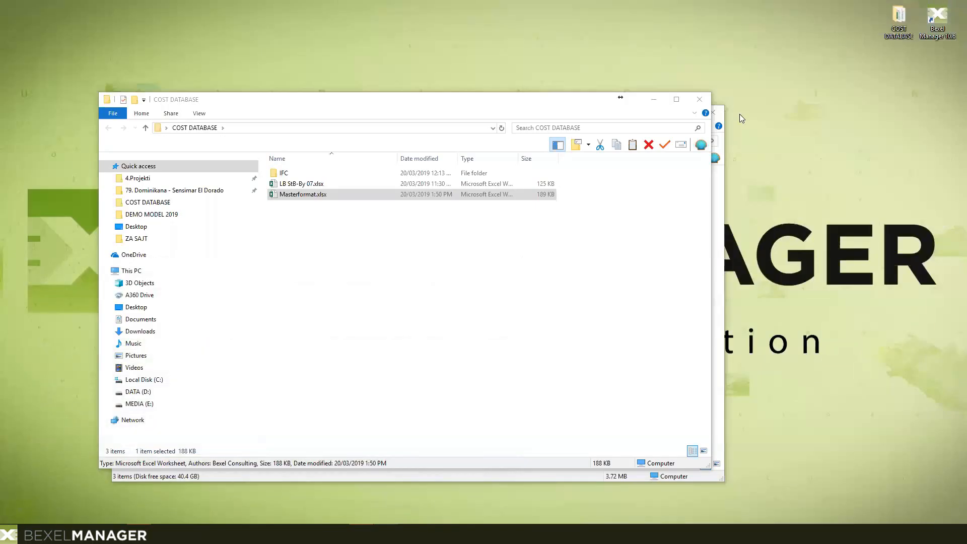
pyautogui.click(460, 486)
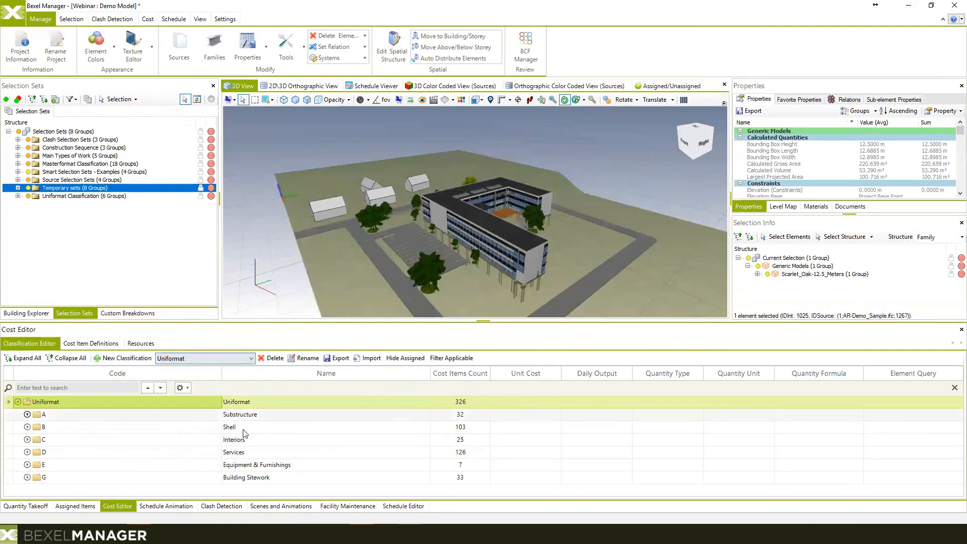
pyautogui.click(141, 359)
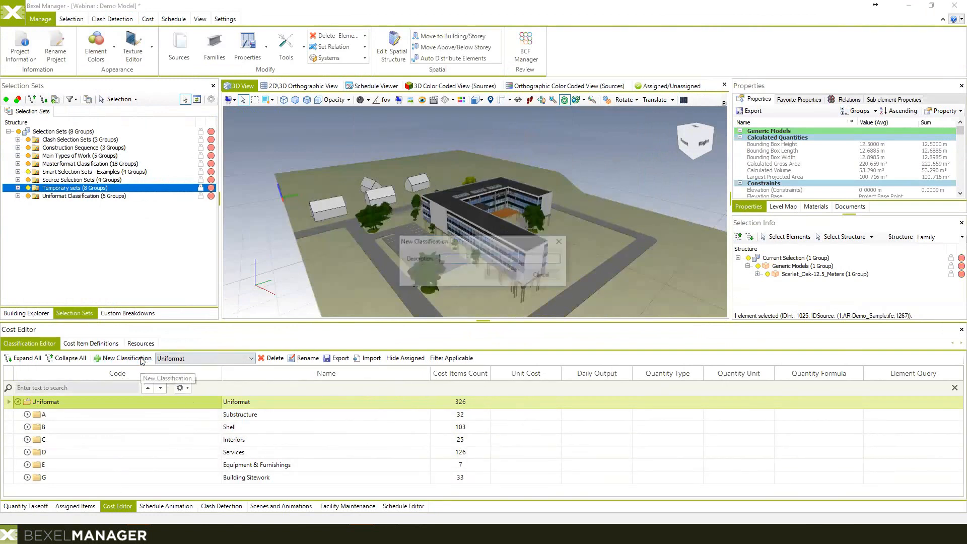
pyautogui.write('Ma')
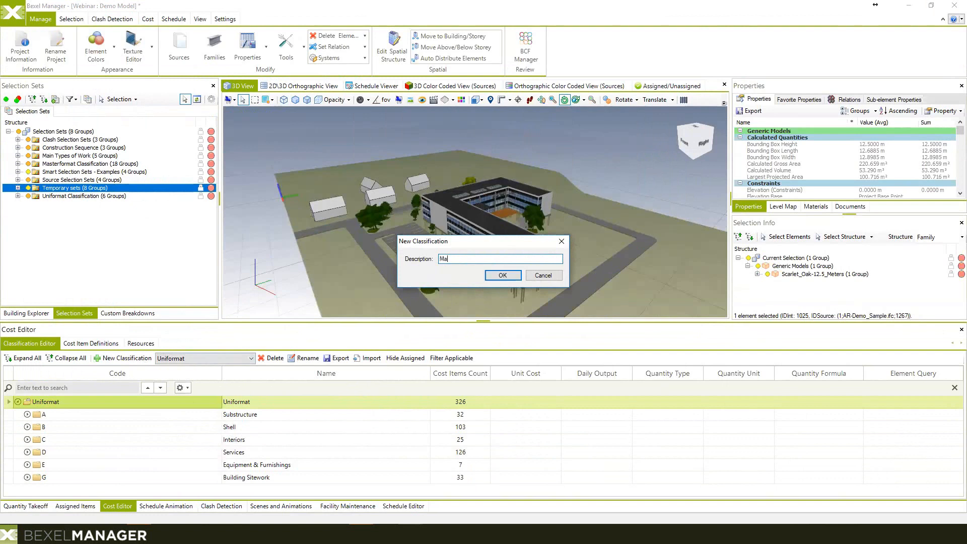
pyautogui.write('sterformat')
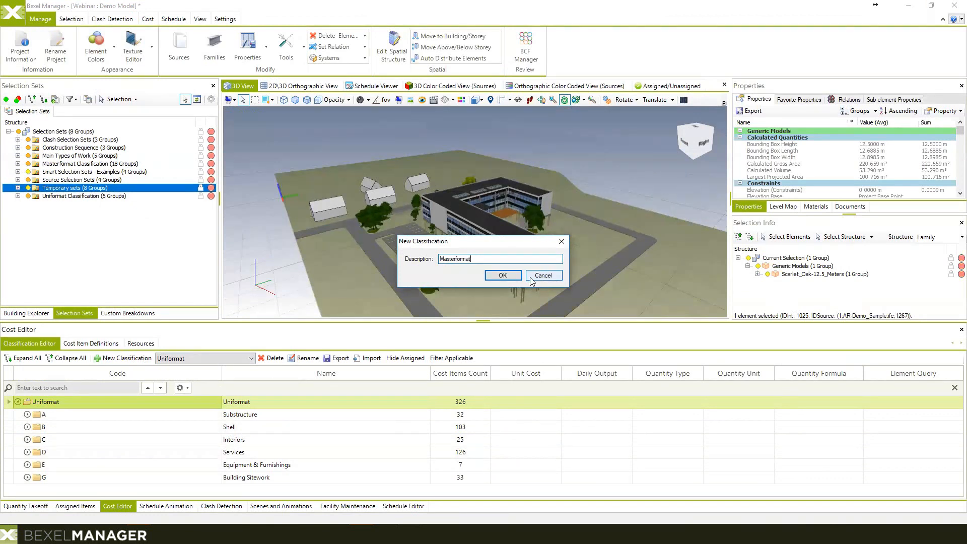
pyautogui.click(503, 275)
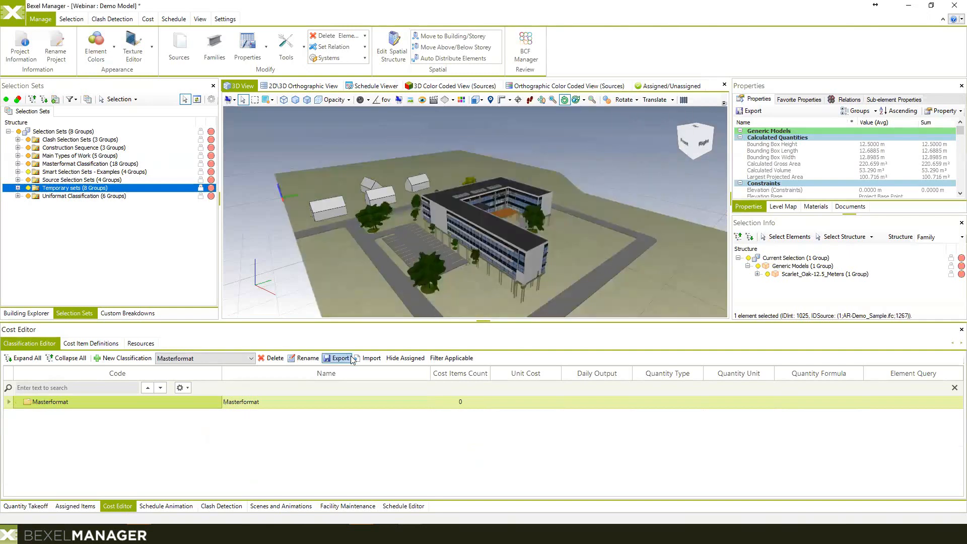
# Step: Import Masterformat.xlsx from the COST DATABASE folder into the Masterformat classification
pyautogui.click(368, 358)
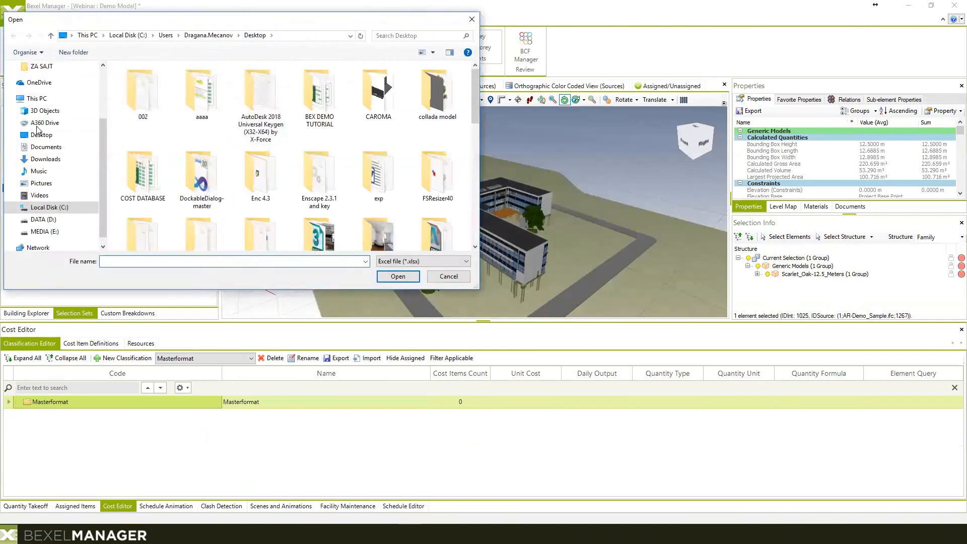
pyautogui.scroll(3, 37, 130)
pyautogui.click(53, 91)
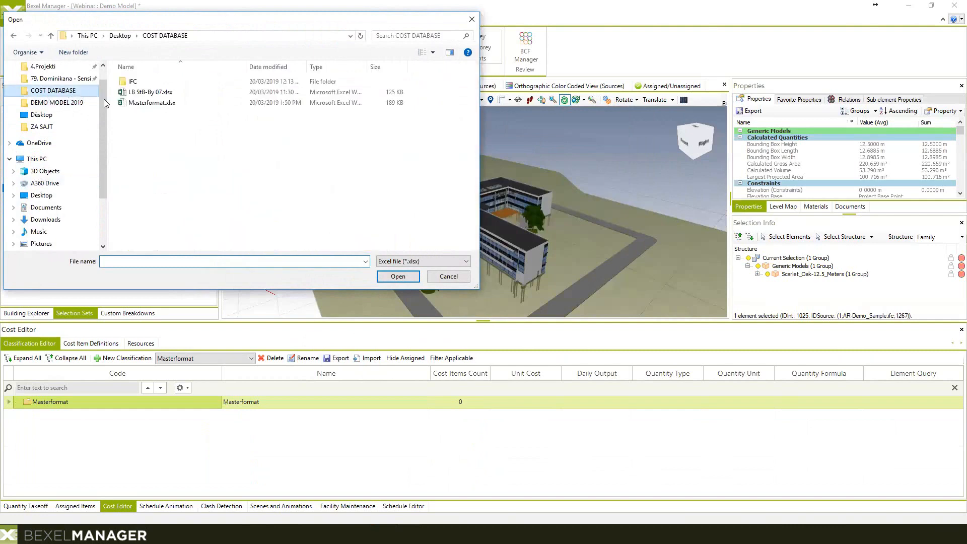
pyautogui.click(152, 102)
pyautogui.click(384, 276)
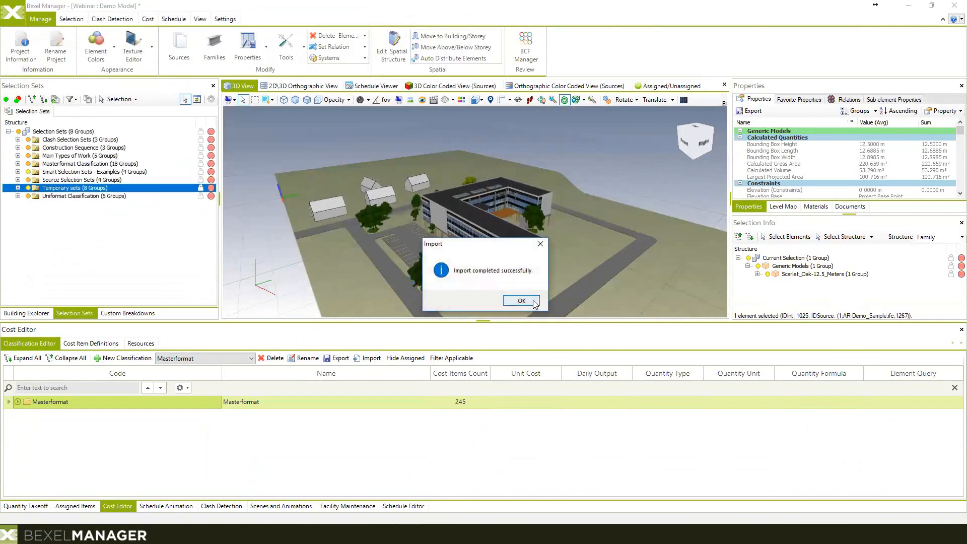
pyautogui.click(533, 303)
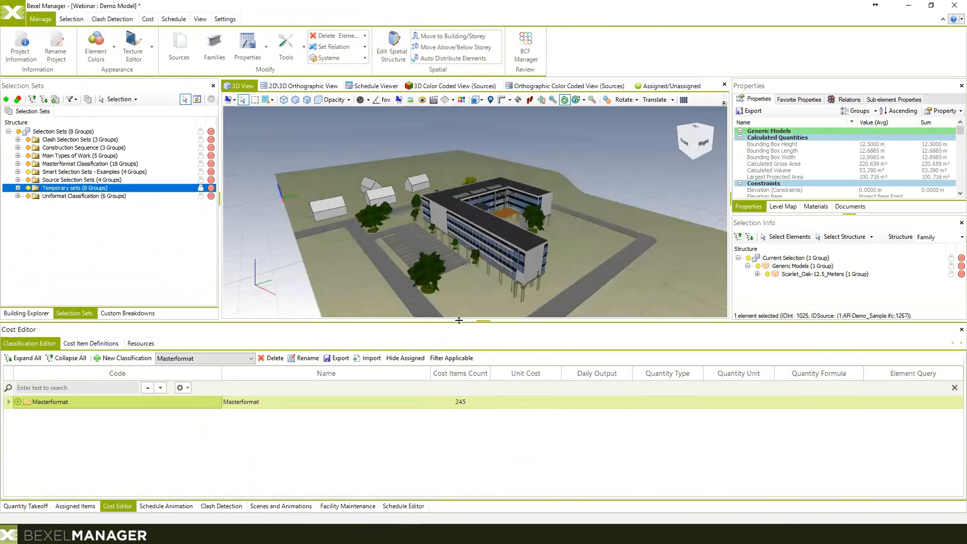
# Step: Enlarge the Cost Editor area and expand the entire Masterformat classification to review its imported cost items
pyautogui.moveTo(459, 320); pyautogui.dragTo(458, 286)
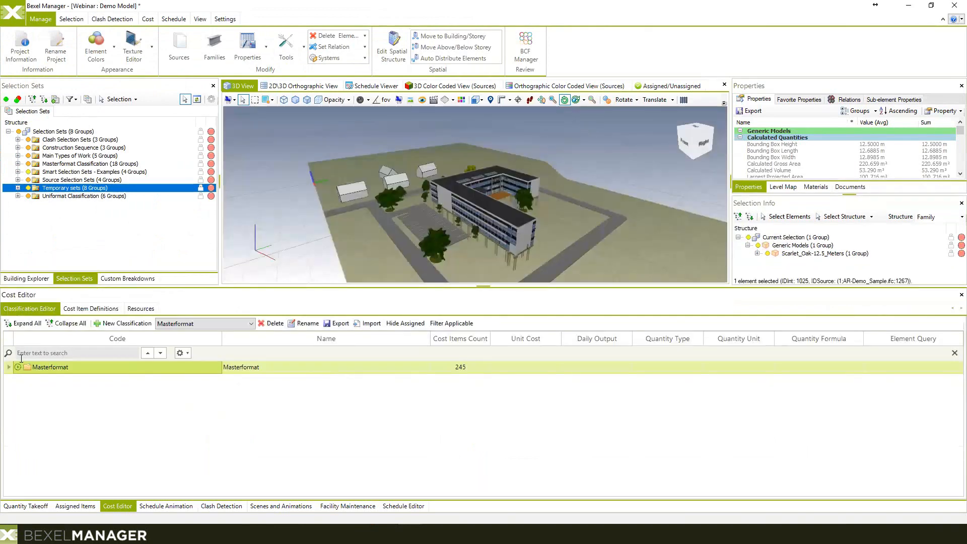
pyautogui.click(25, 323)
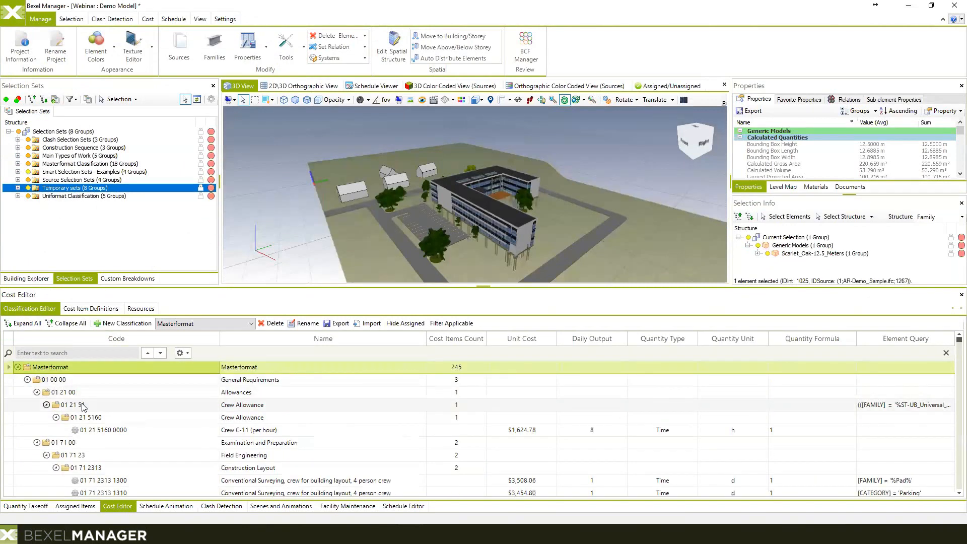
pyautogui.scroll(-1, 81, 406)
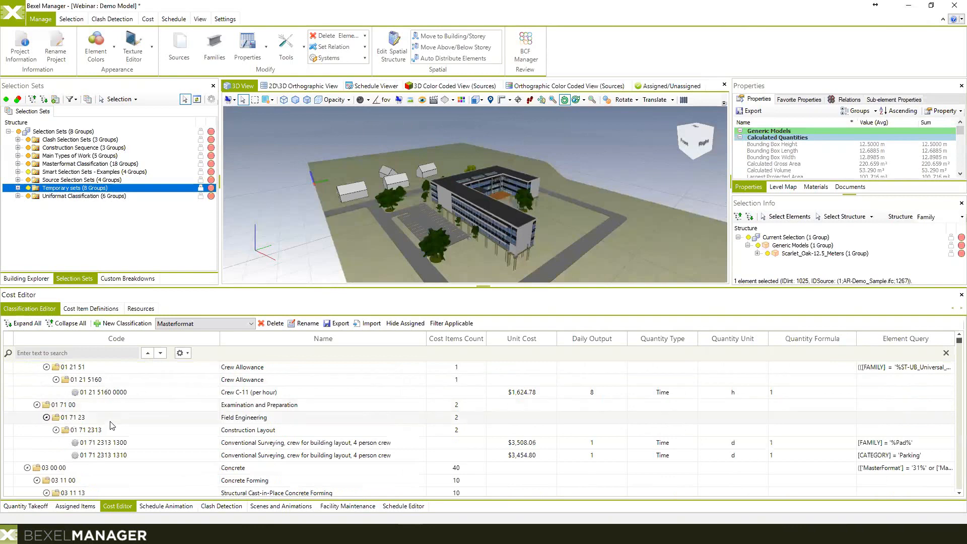
pyautogui.scroll(-1, 113, 399)
pyautogui.scroll(-4, 121, 403)
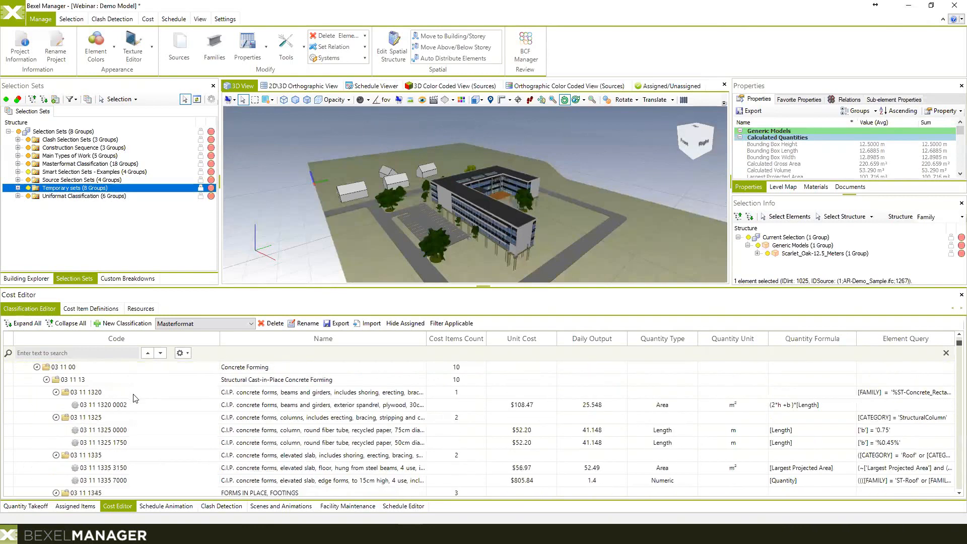
pyautogui.scroll(-5, 133, 408)
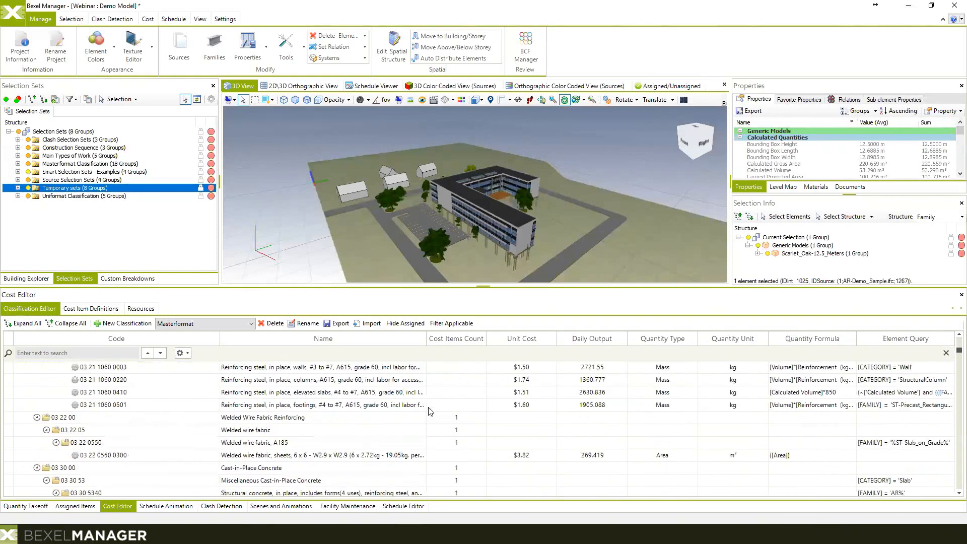
# Step: Examine the Masterformat cost items' quantity types, formulas and element queries, from reinforcing steel through stairs and roofing to wood door frames
pyautogui.moveTo(65, 533)
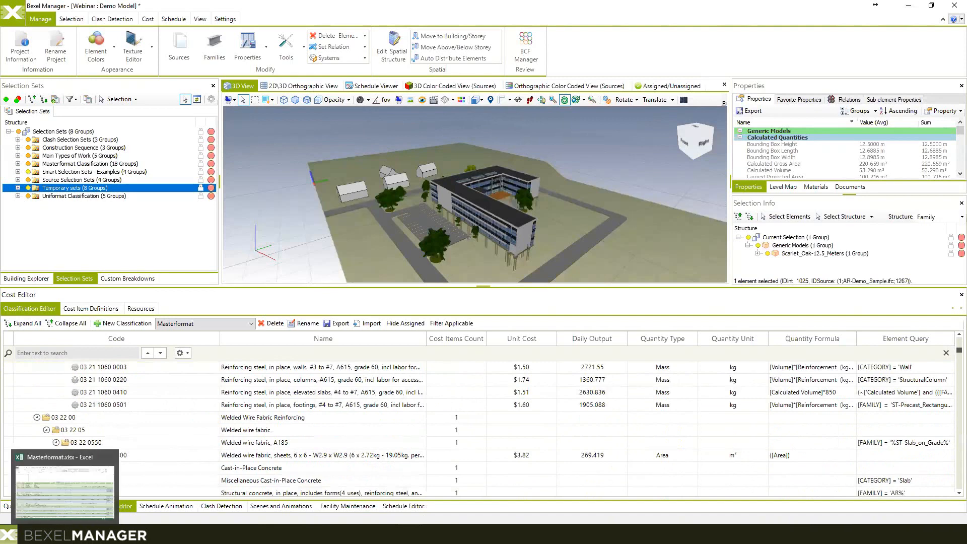
pyautogui.click(65, 486)
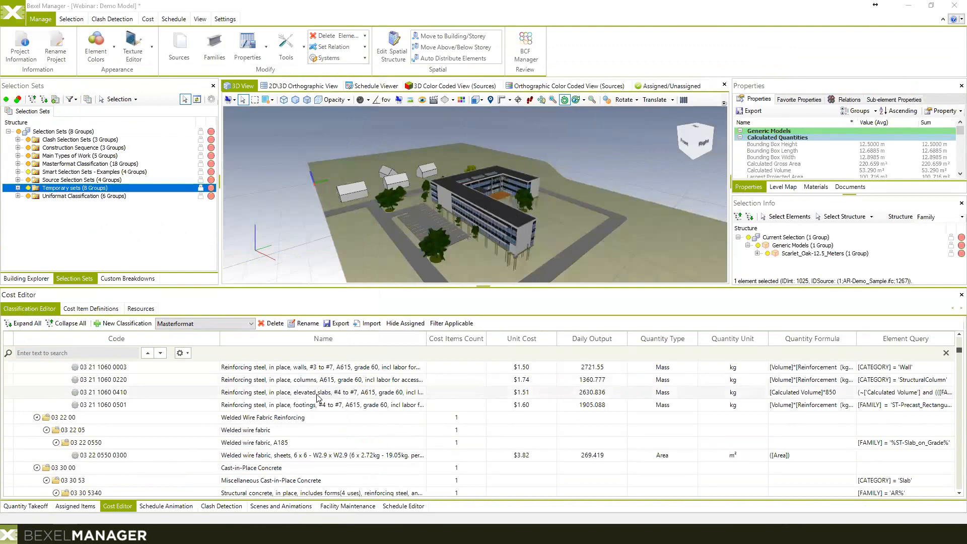
pyautogui.click(317, 393)
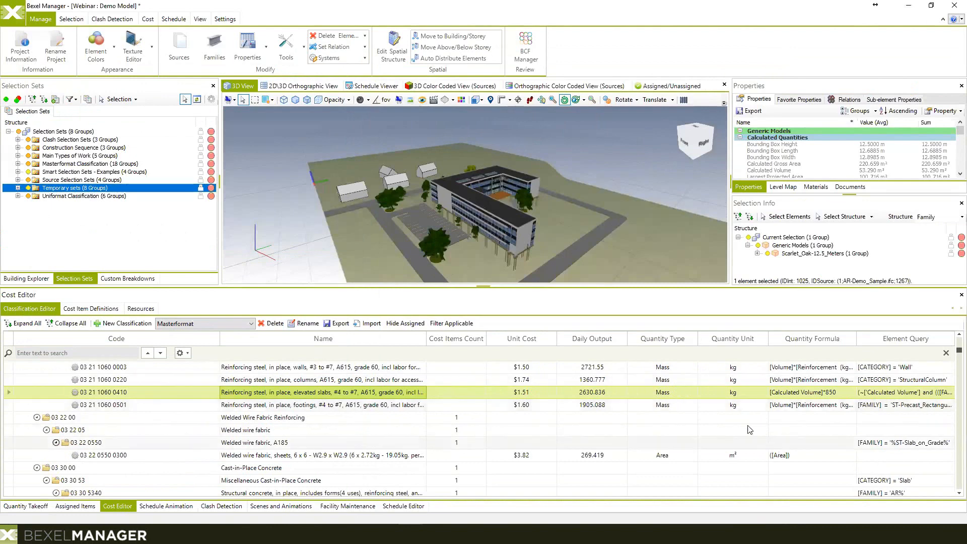
pyautogui.scroll(-10, 439, 417)
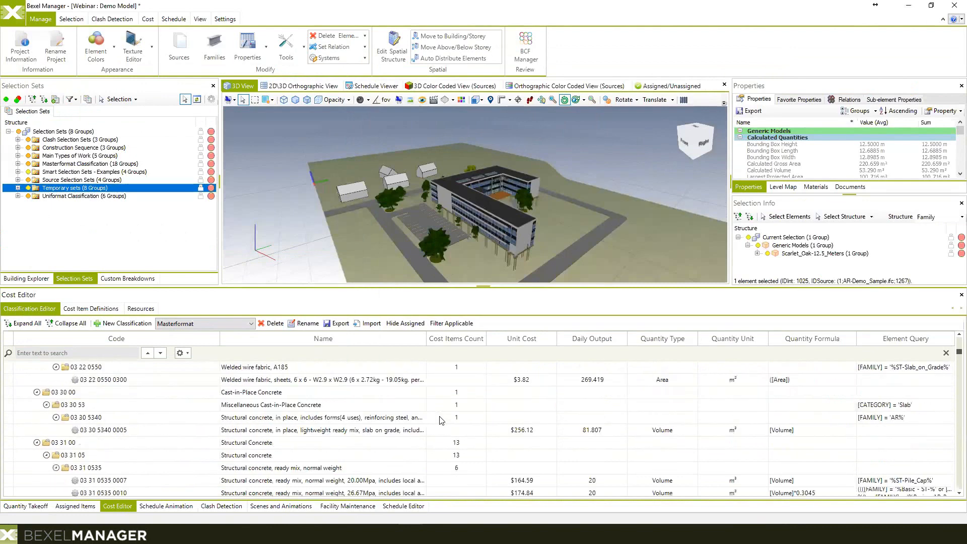
pyautogui.scroll(-12, 398, 426)
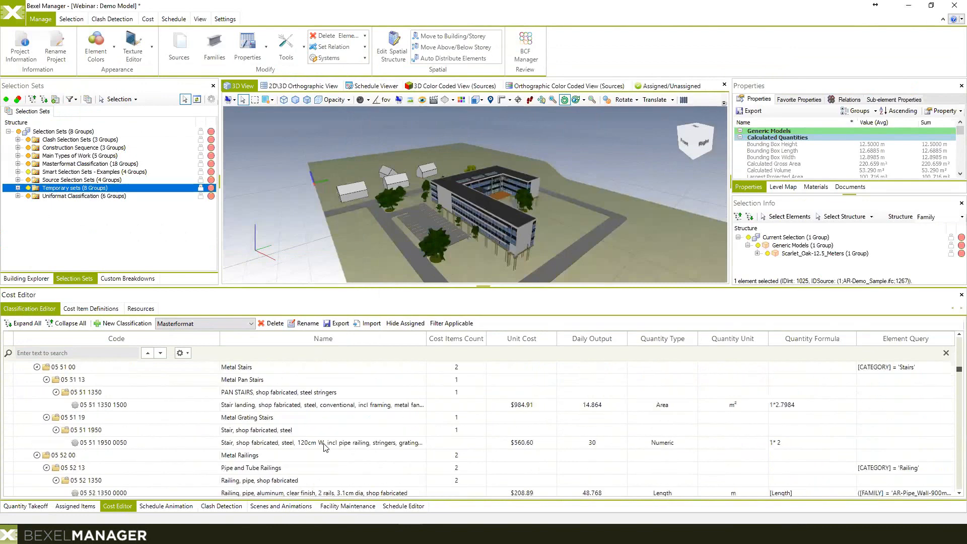
pyautogui.scroll(-8, 303, 436)
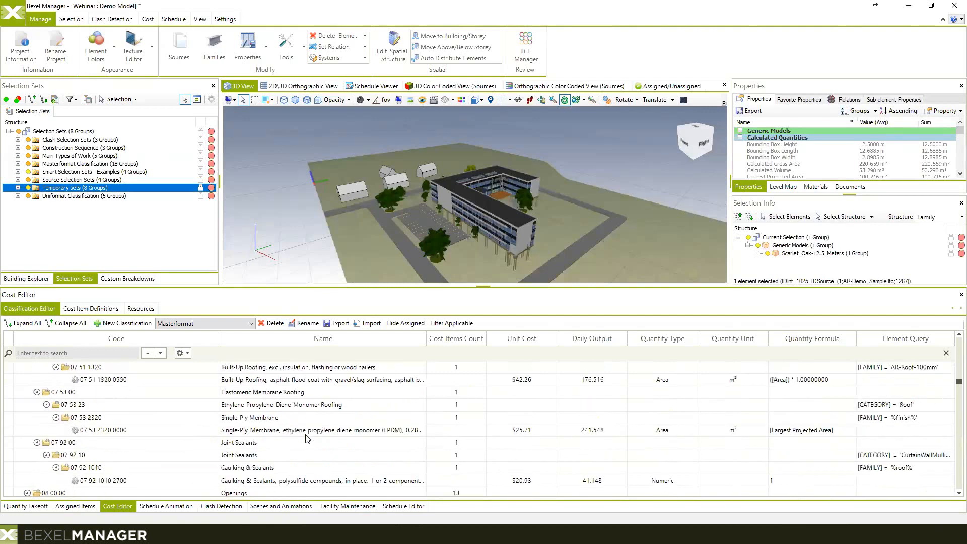
pyautogui.scroll(-2, 320, 424)
pyautogui.scroll(10, 327, 427)
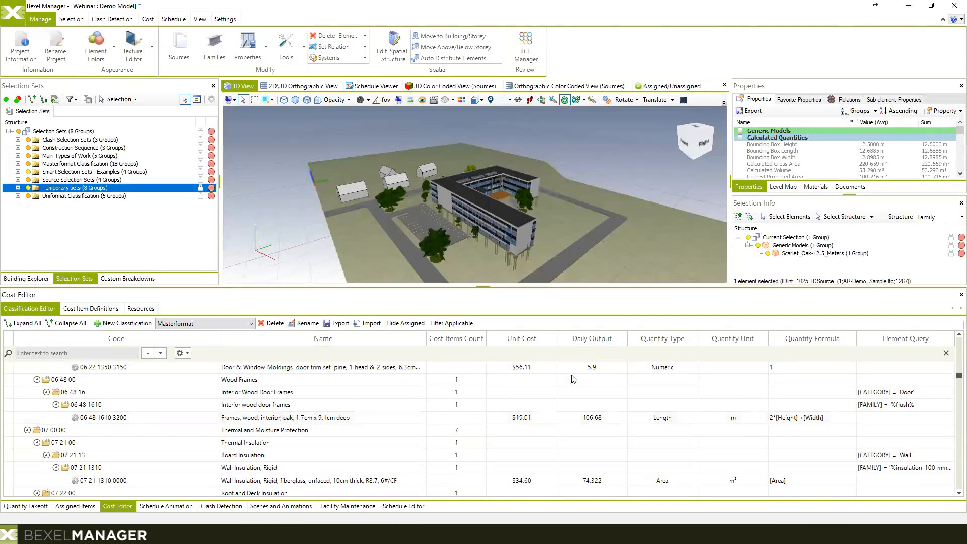
pyautogui.moveTo(496, 217); pyautogui.dragTo(477, 214, button='middle')
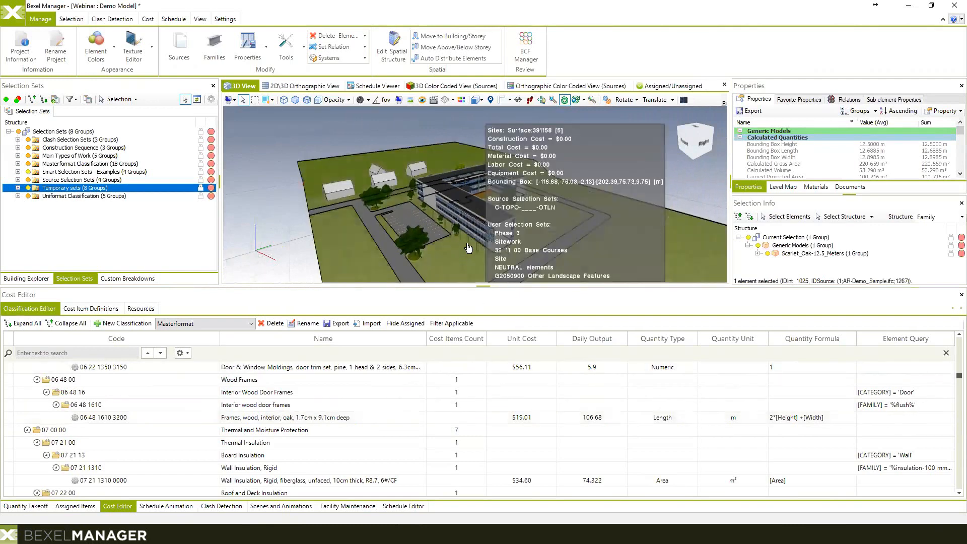
pyautogui.moveTo(464, 249); pyautogui.dragTo(422, 237, button='middle')
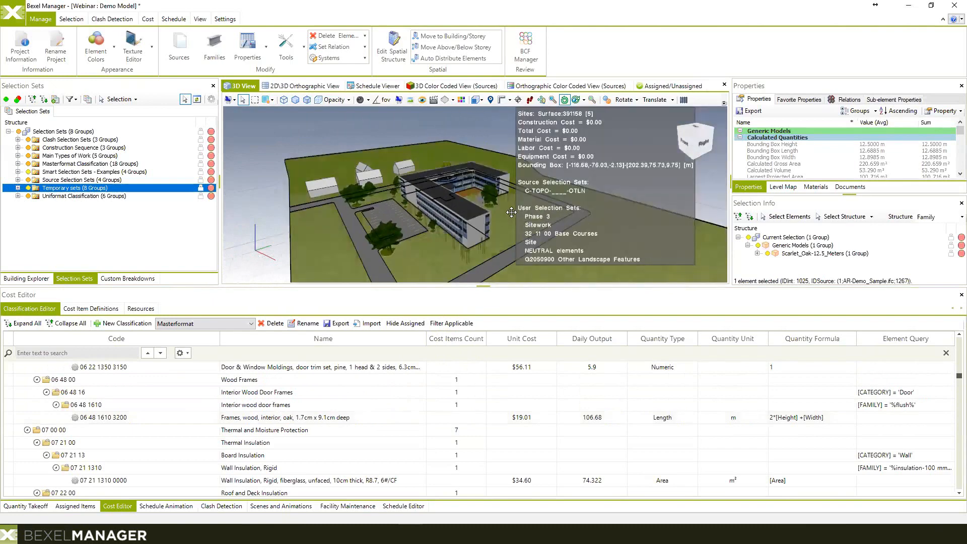
pyautogui.moveTo(496, 227); pyautogui.dragTo(506, 228, button='middle')
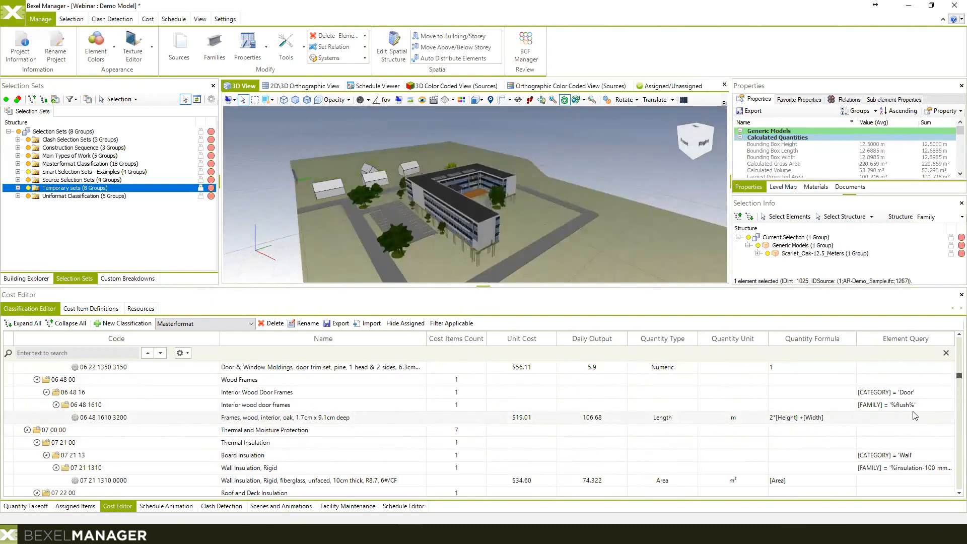
pyautogui.rightClick(253, 422)
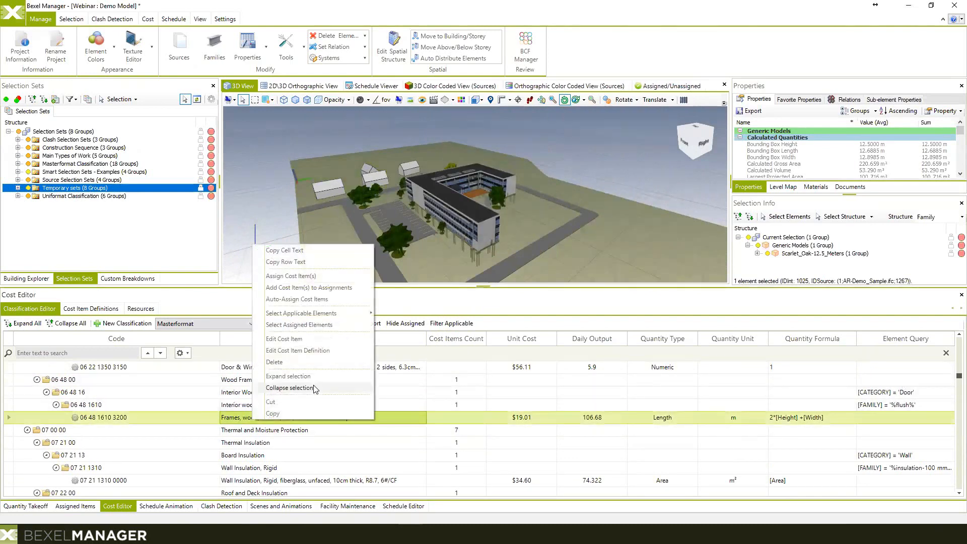
pyautogui.moveTo(344, 315)
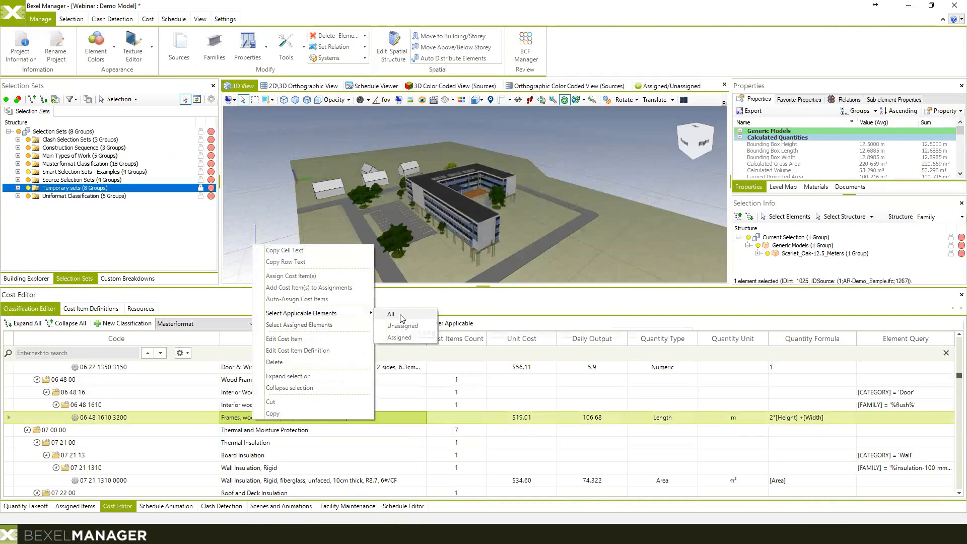
pyautogui.click(400, 317)
# Step: Isolate the selected doors with the dimmed wireframe option, clear the selection and inspect the doors in the 3D view
pyautogui.moveTo(571, 220); pyautogui.dragTo(493, 209, button='middle')
pyautogui.moveTo(393, 221); pyautogui.dragTo(423, 233, button='middle')
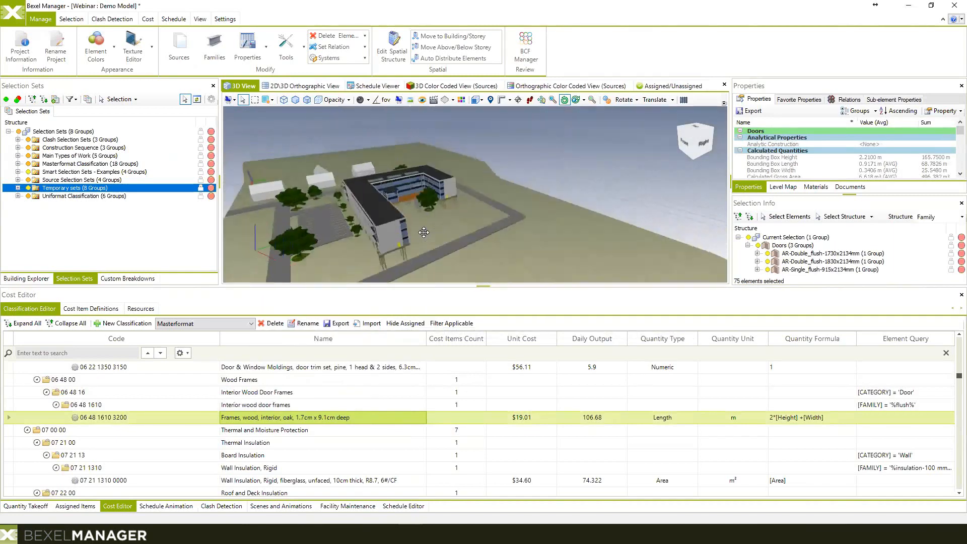
pyautogui.rightClick(563, 171)
pyautogui.moveTo(605, 236)
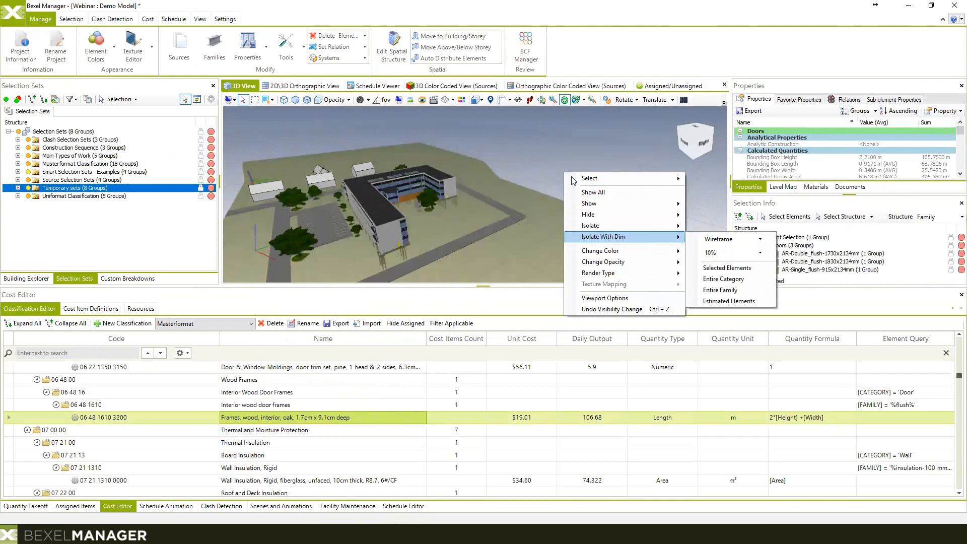
pyautogui.click(727, 268)
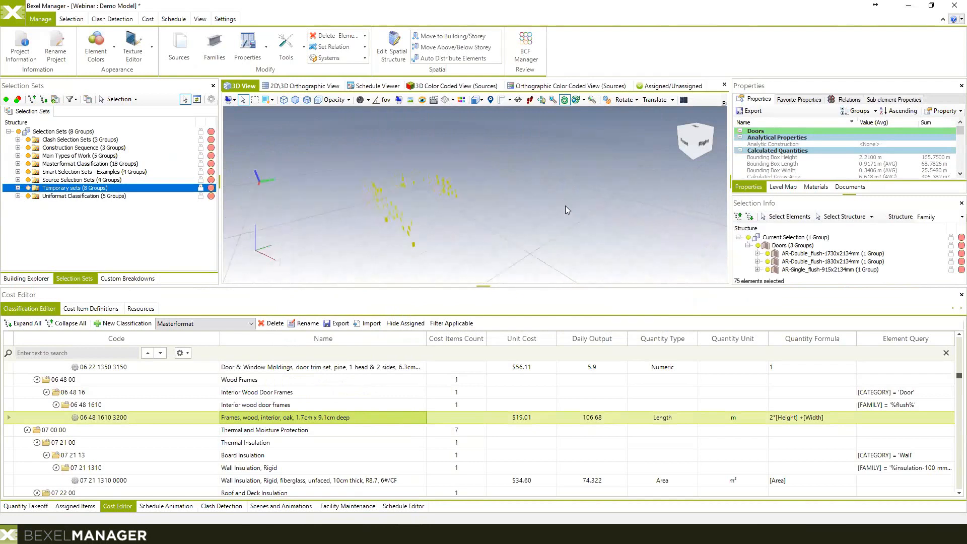
pyautogui.scroll(3, 439, 220)
pyautogui.moveTo(439, 221); pyautogui.dragTo(525, 230, button='middle')
pyautogui.click(535, 235)
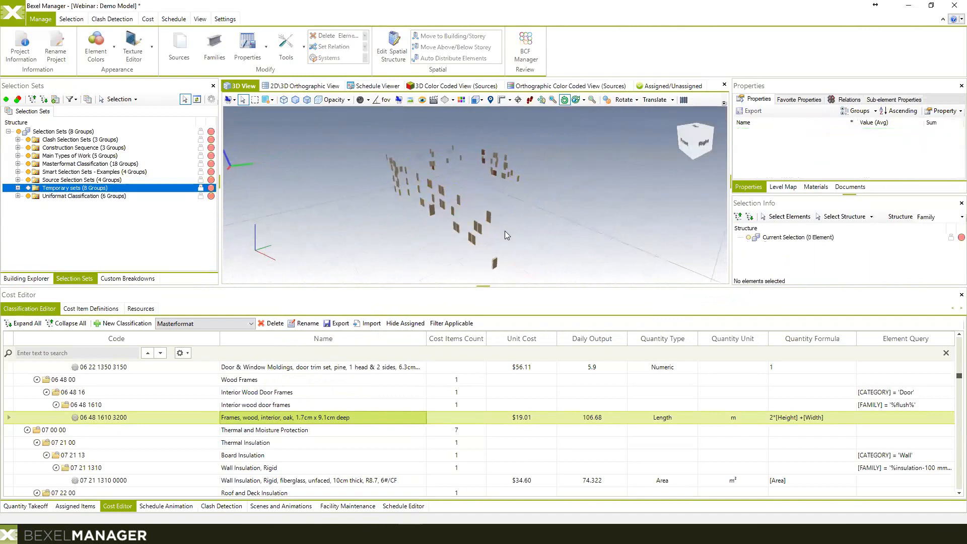
pyautogui.moveTo(502, 264); pyautogui.dragTo(488, 269, button='middle')
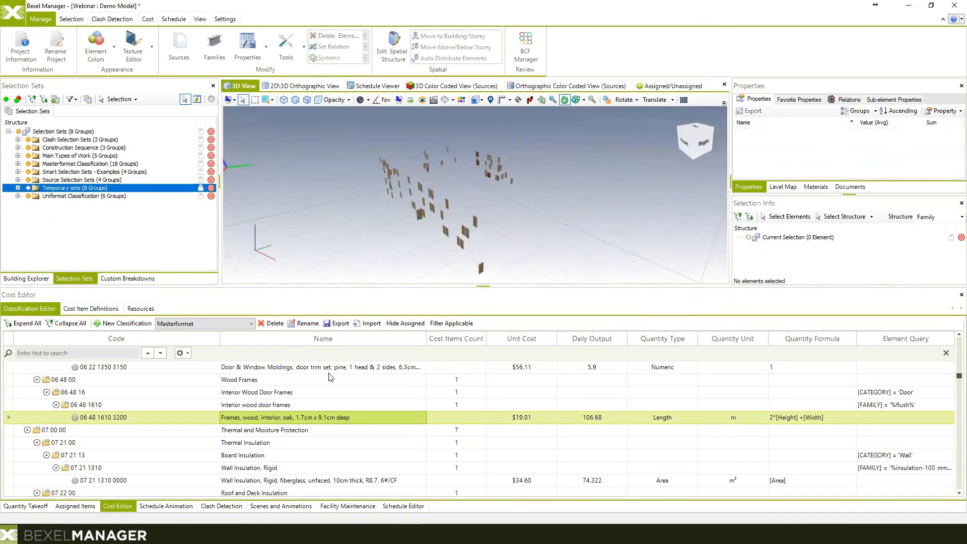
# Step: Switch the Cost Editor to the Uniformat classification and show all model elements in the 3D view again
pyautogui.click(204, 323)
pyautogui.click(176, 341)
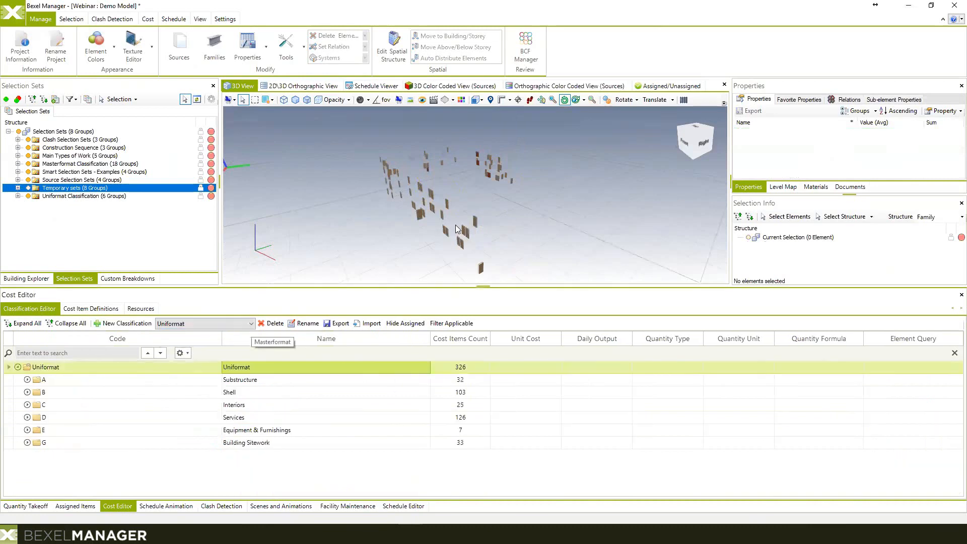
pyautogui.moveTo(460, 227); pyautogui.dragTo(353, 283, button='middle')
pyautogui.rightClick(492, 224)
pyautogui.click(523, 244)
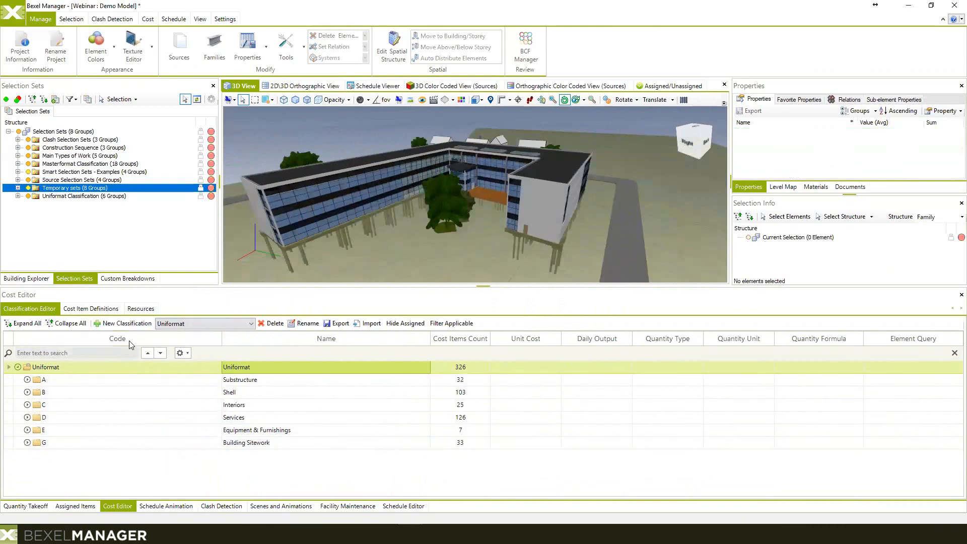
# Step: Expand the entire Uniformat classification and review its cost items from pile caps to the cast-in-place bearing walls and columns
pyautogui.click(24, 323)
pyautogui.scroll(-9, 190, 417)
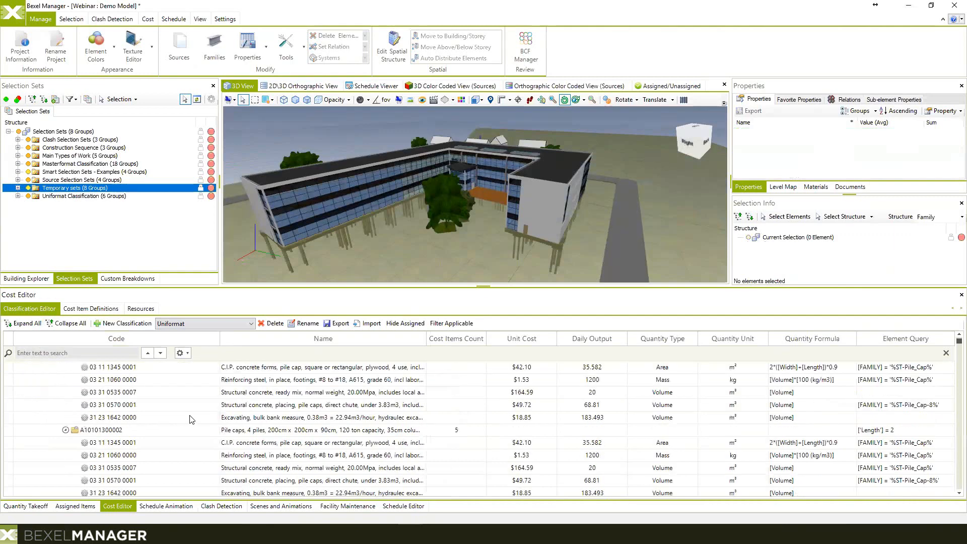
pyautogui.scroll(-10, 217, 410)
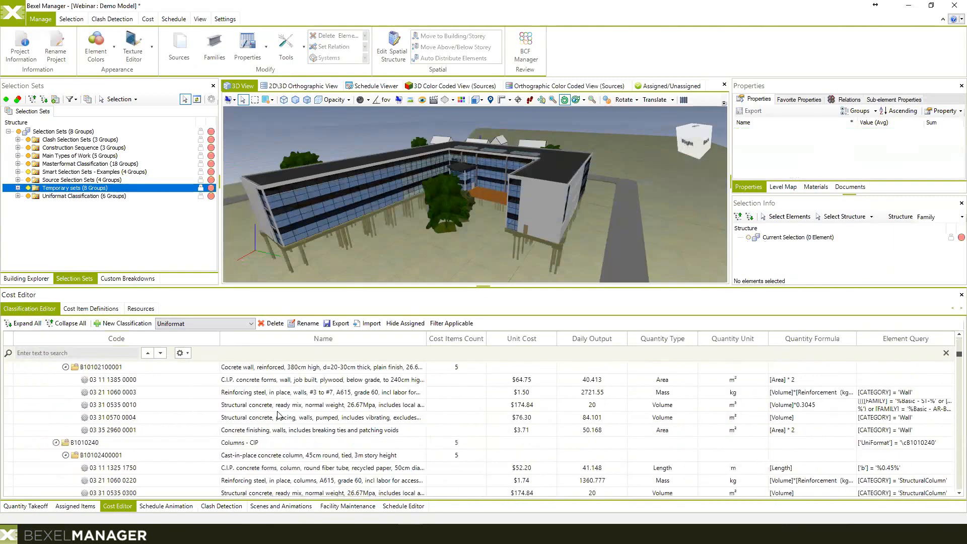
pyautogui.scroll(1, 579, 416)
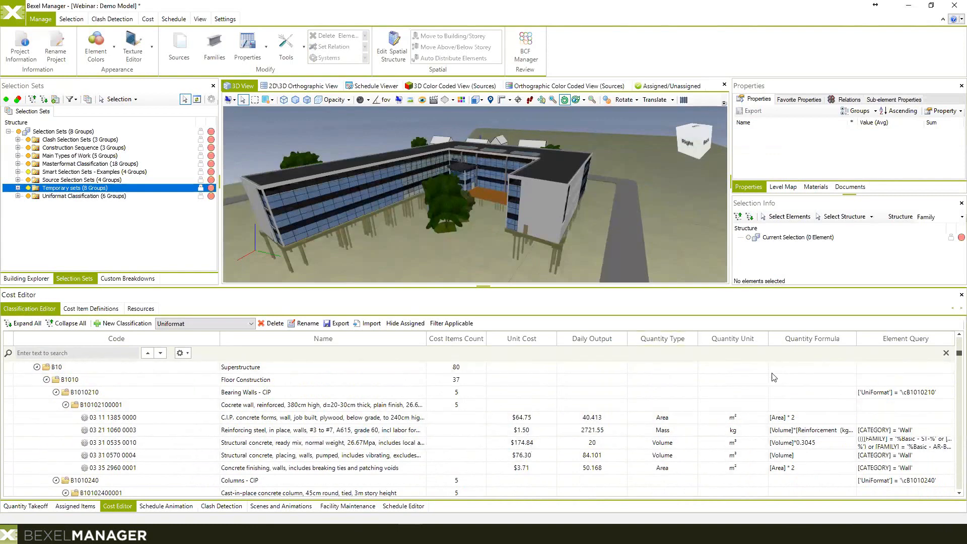
pyautogui.scroll(2, 280, 396)
pyautogui.click(252, 442)
pyautogui.rightClick(253, 442)
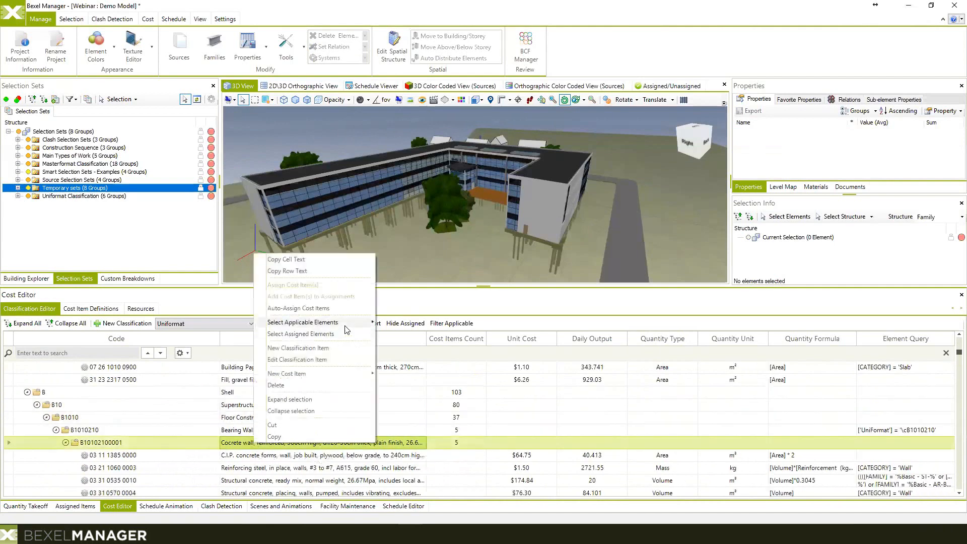
pyautogui.moveTo(302, 322)
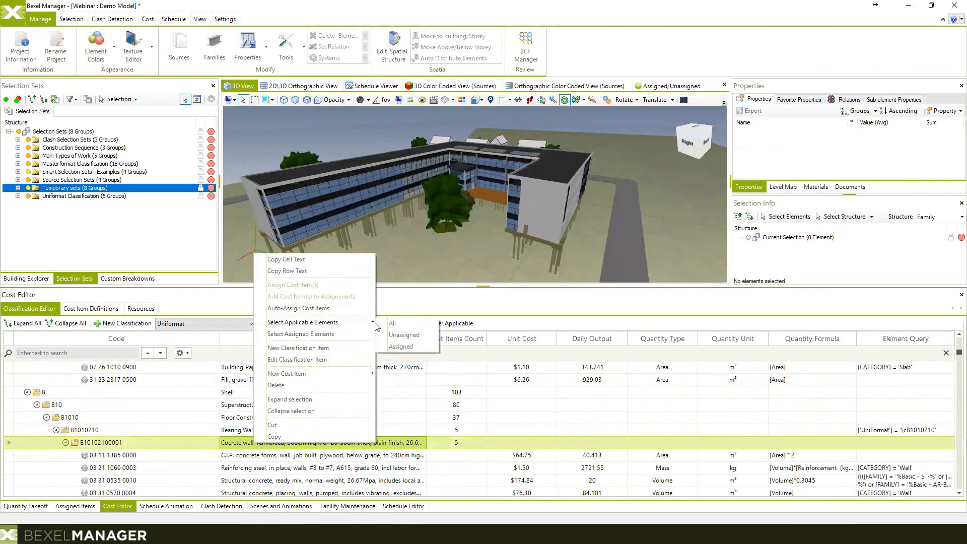
pyautogui.click(397, 323)
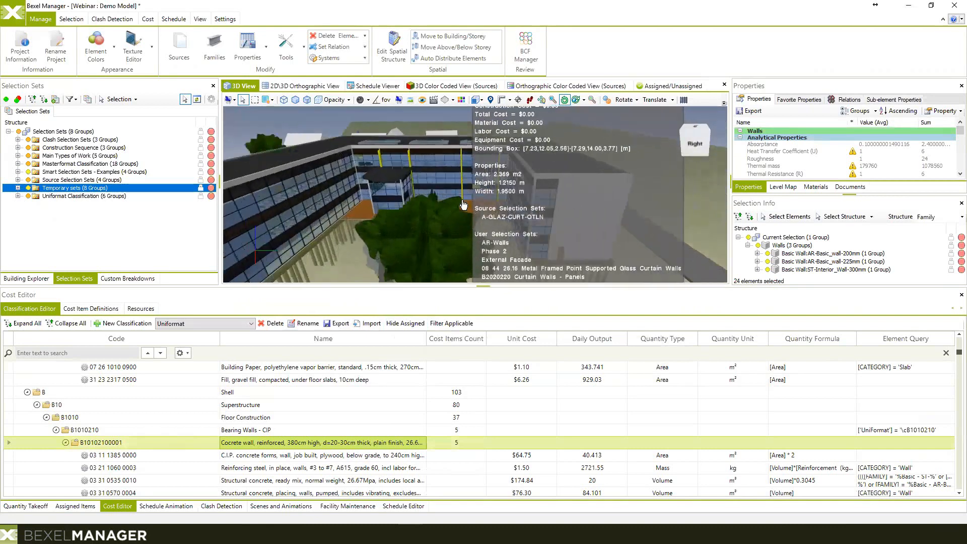
pyautogui.moveTo(481, 204); pyautogui.dragTo(544, 196, button='middle')
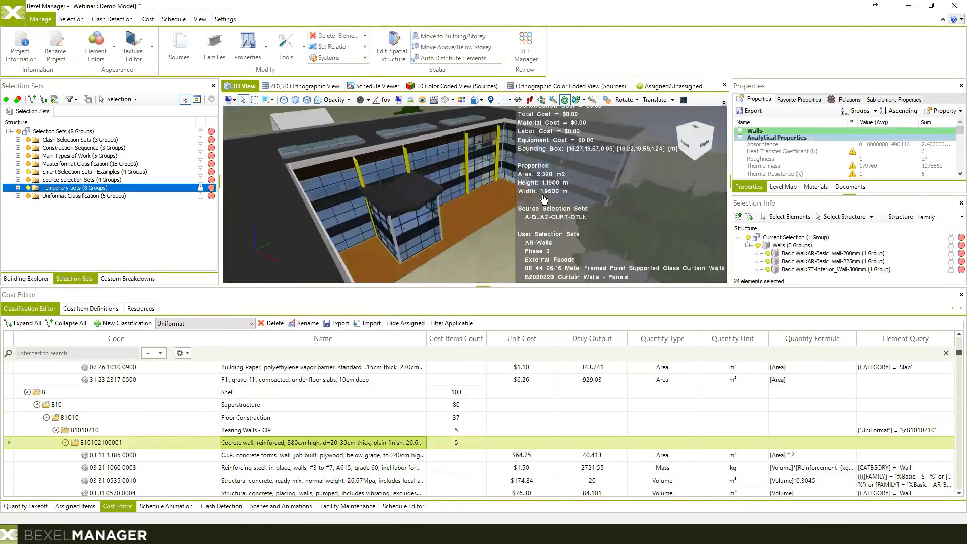
pyautogui.moveTo(513, 224); pyautogui.dragTo(514, 166)
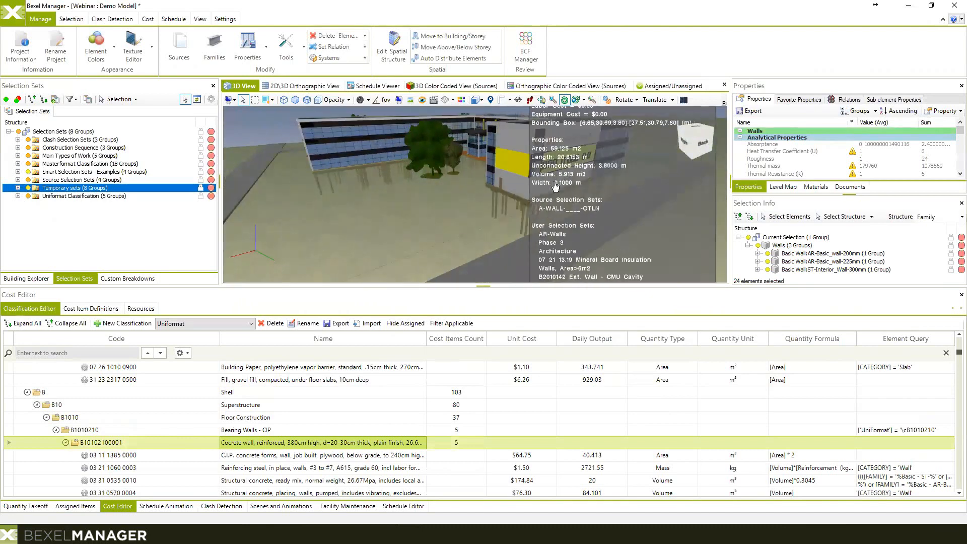
# Step: Select a 100 mm external insulation wall panel on the end facade and filter the Uniformat cost items to those applicable to it
pyautogui.click(521, 164)
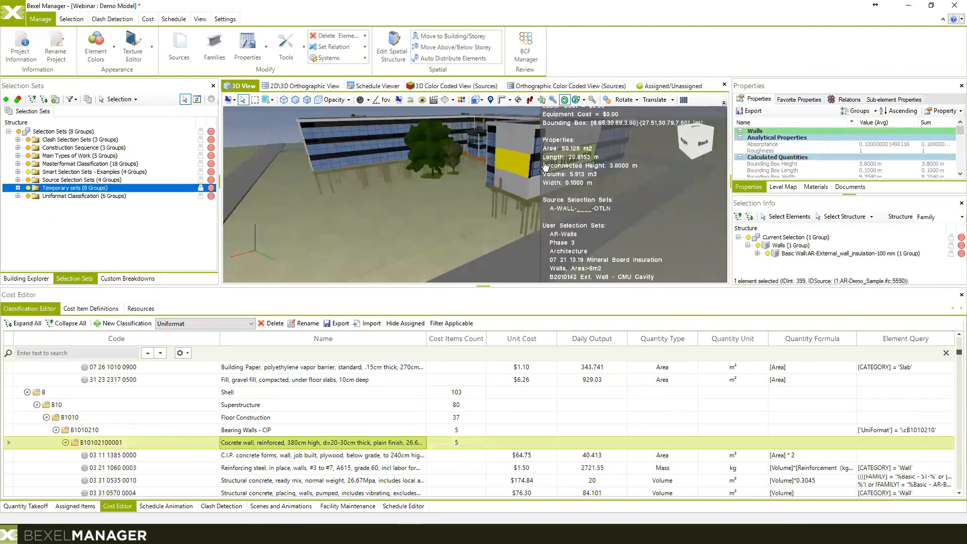
pyautogui.moveTo(510, 266); pyautogui.dragTo(507, 280)
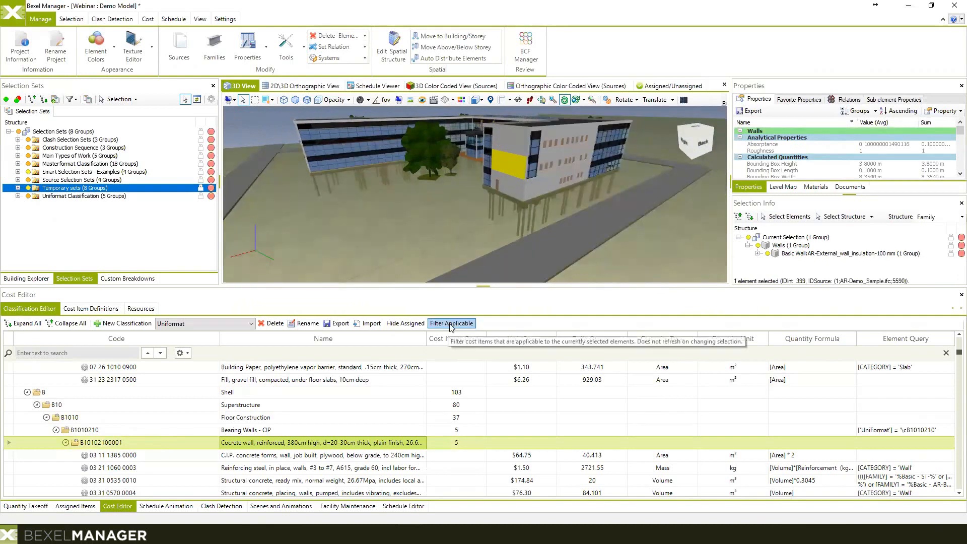
pyautogui.click(467, 323)
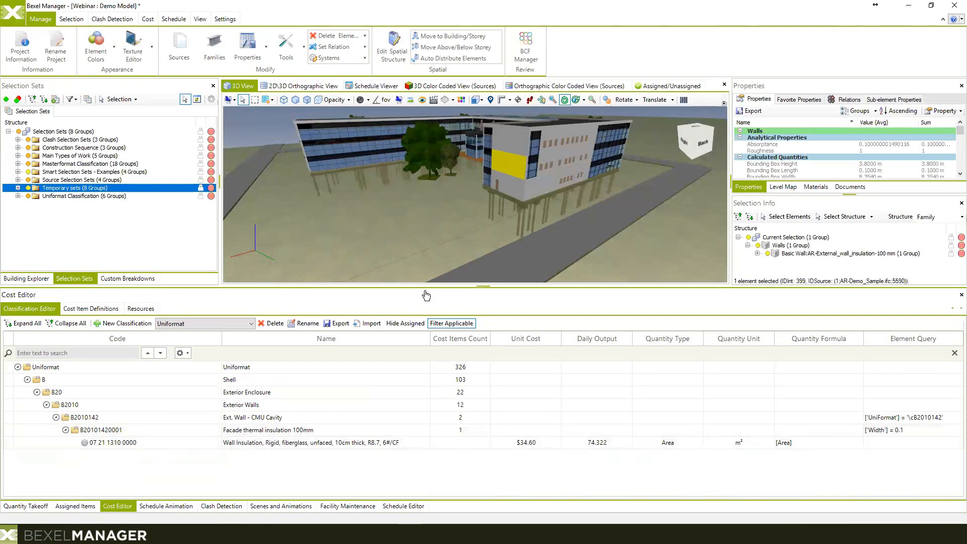
pyautogui.moveTo(513, 176)
pyautogui.moveTo(444, 226); pyautogui.dragTo(503, 229)
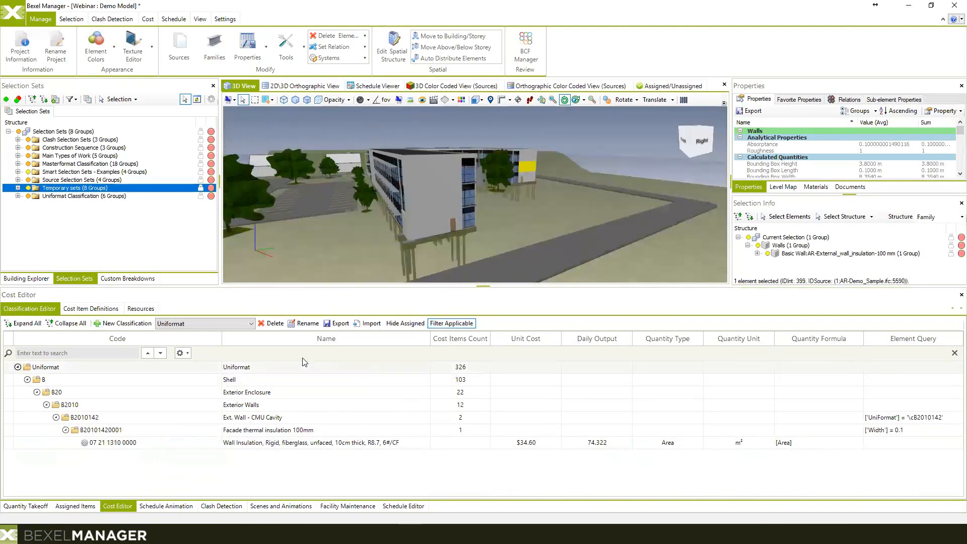
# Step: Turn off the applicable-items filter and enlarge the 3D view area above the Cost Editor
pyautogui.click(452, 322)
pyautogui.moveTo(496, 199); pyautogui.dragTo(506, 207)
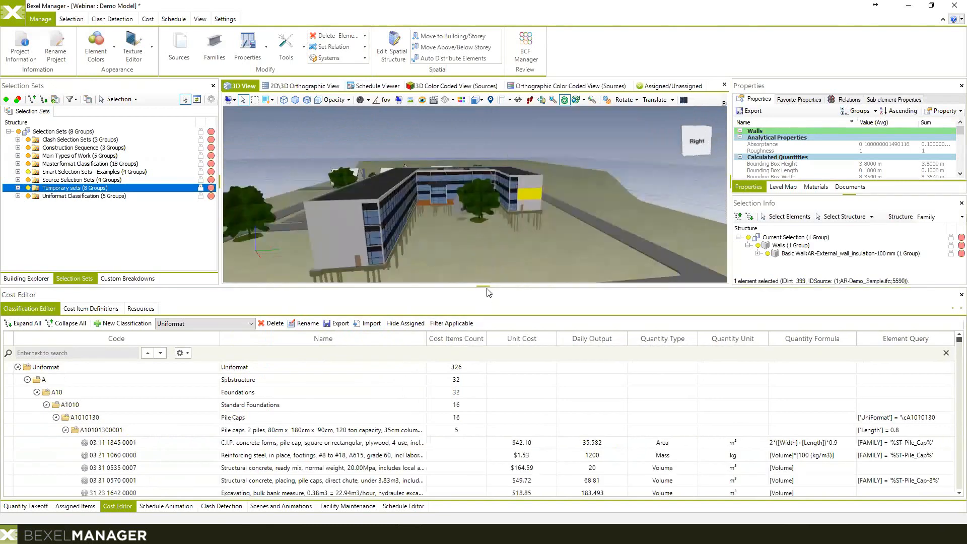
pyautogui.moveTo(487, 287); pyautogui.dragTo(487, 312)
pyautogui.moveTo(372, 223); pyautogui.dragTo(524, 172)
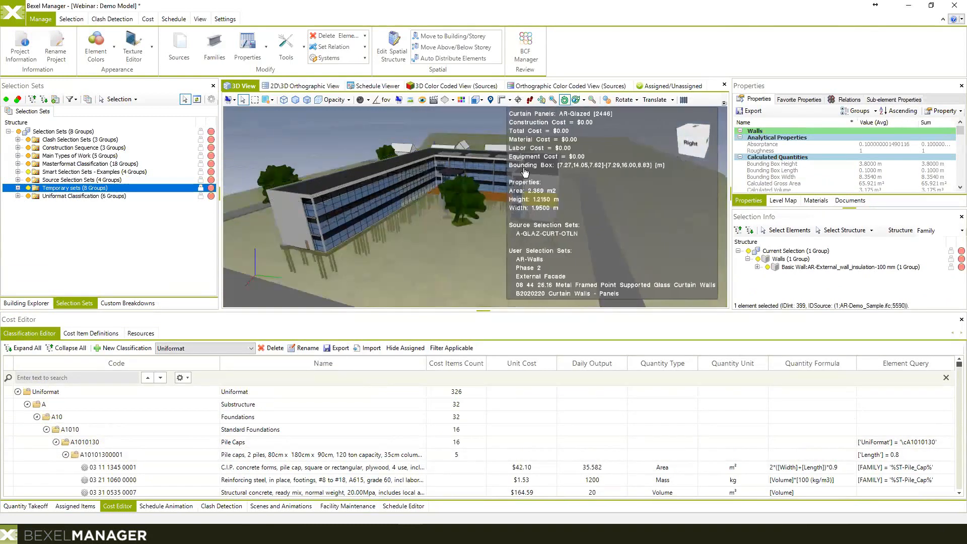
pyautogui.moveTo(460, 254)
pyautogui.mouseDown()
pyautogui.moveTo(477, 252)
pyautogui.moveTo(456, 252)
pyautogui.mouseUp()
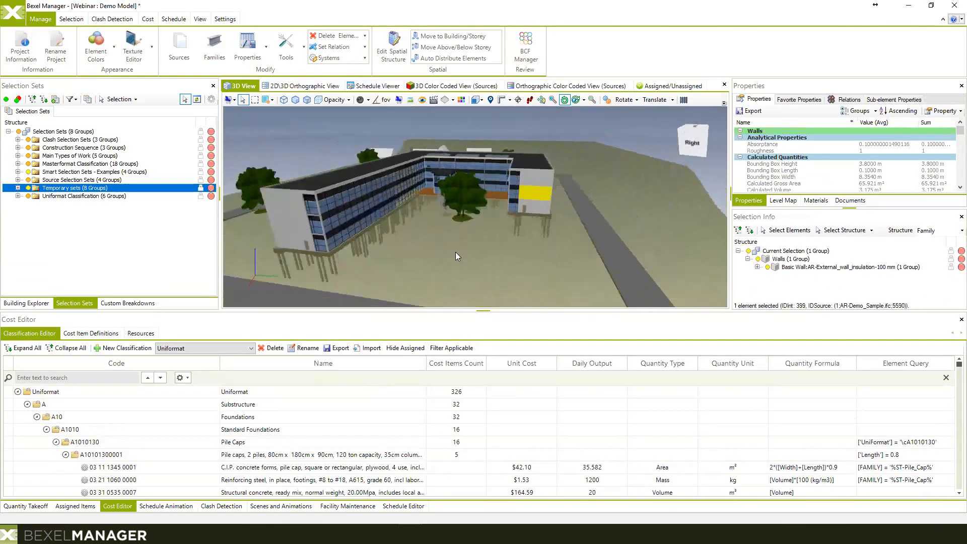
pyautogui.moveTo(521, 239); pyautogui.dragTo(479, 287)
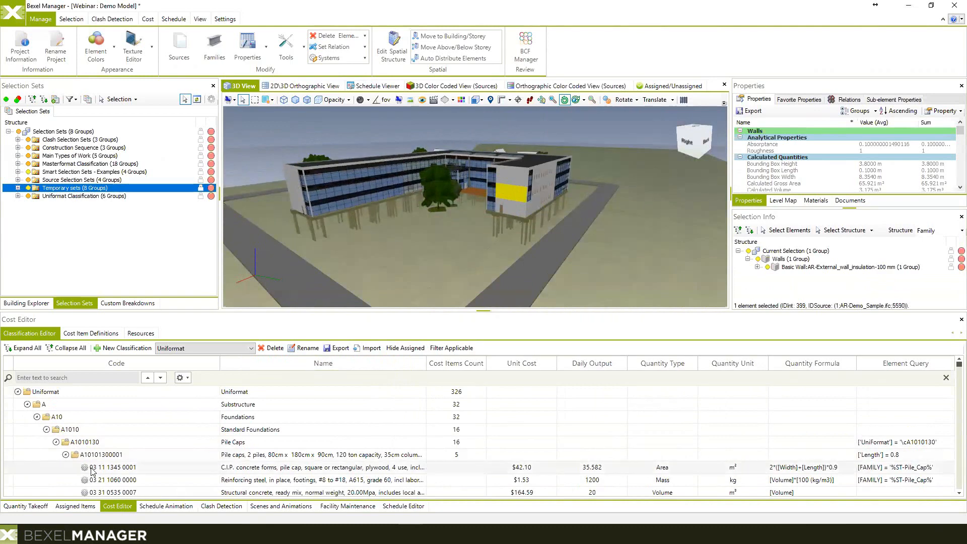
pyautogui.scroll(-1, 126, 458)
pyautogui.click(141, 431)
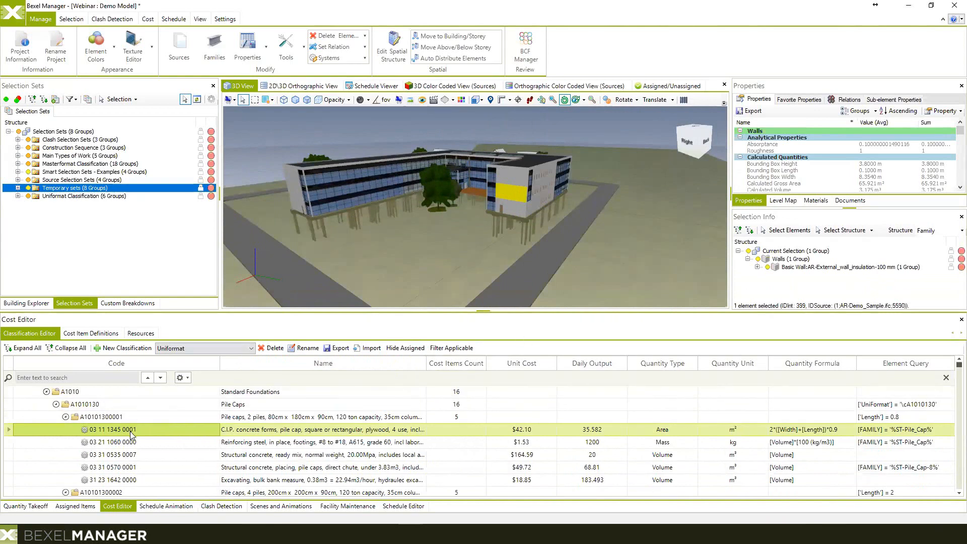
pyautogui.rightClick(132, 435)
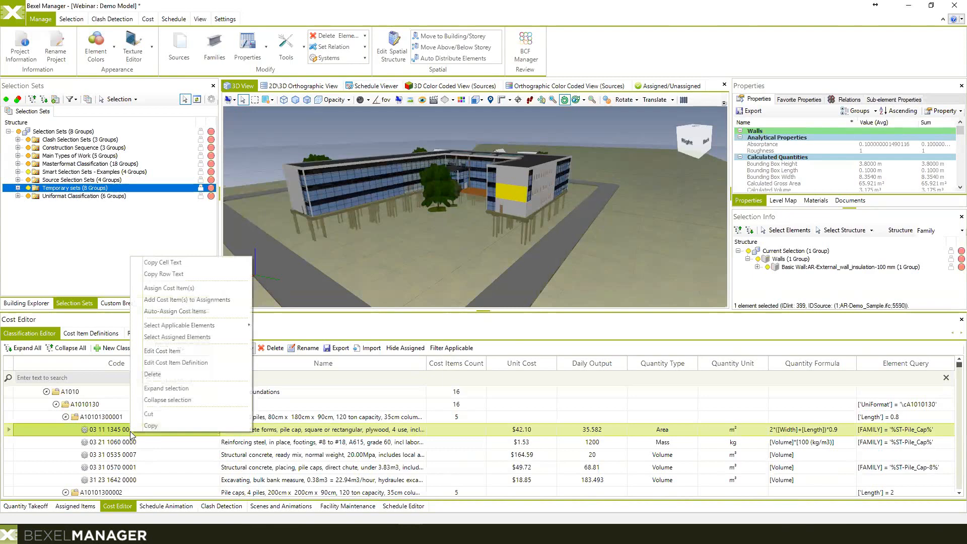
pyautogui.click(192, 363)
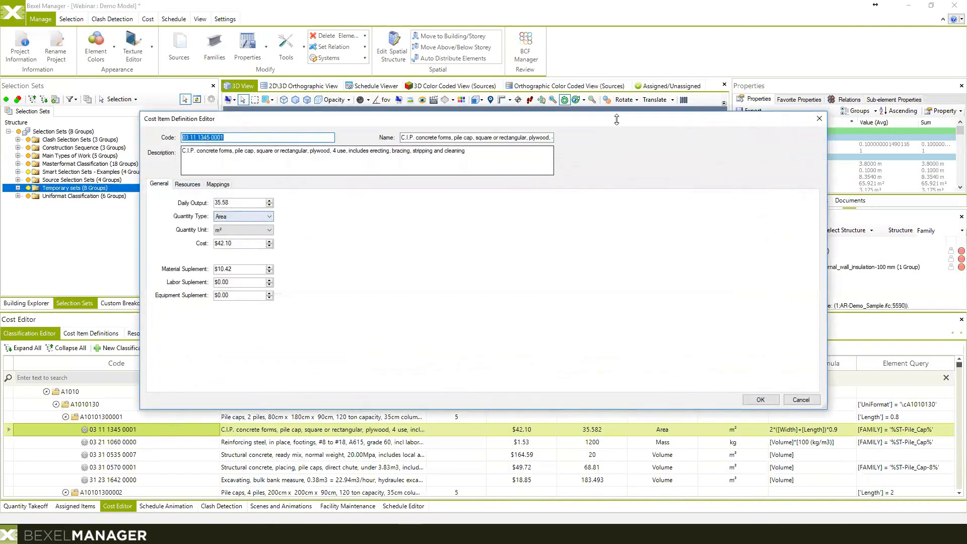
pyautogui.moveTo(567, 121); pyautogui.dragTo(559, 123)
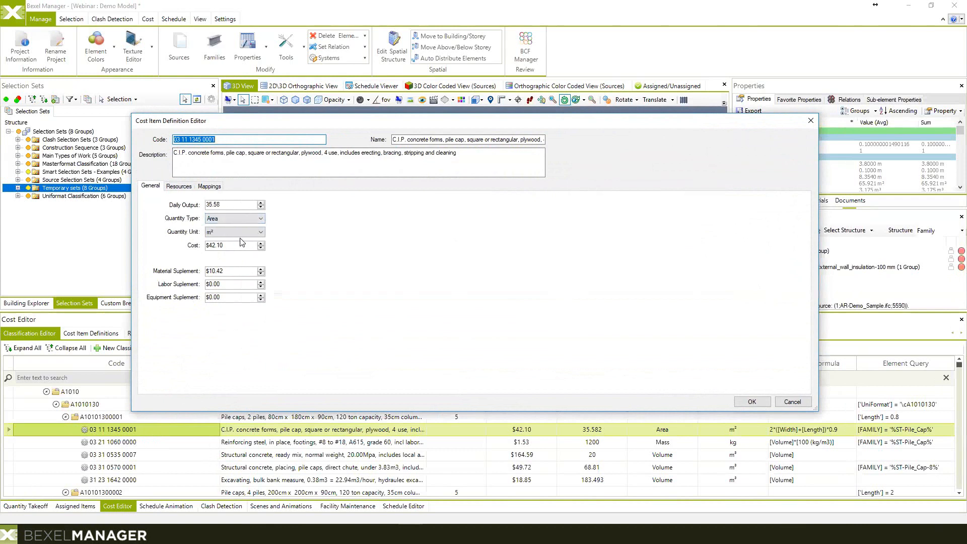
pyautogui.click(180, 186)
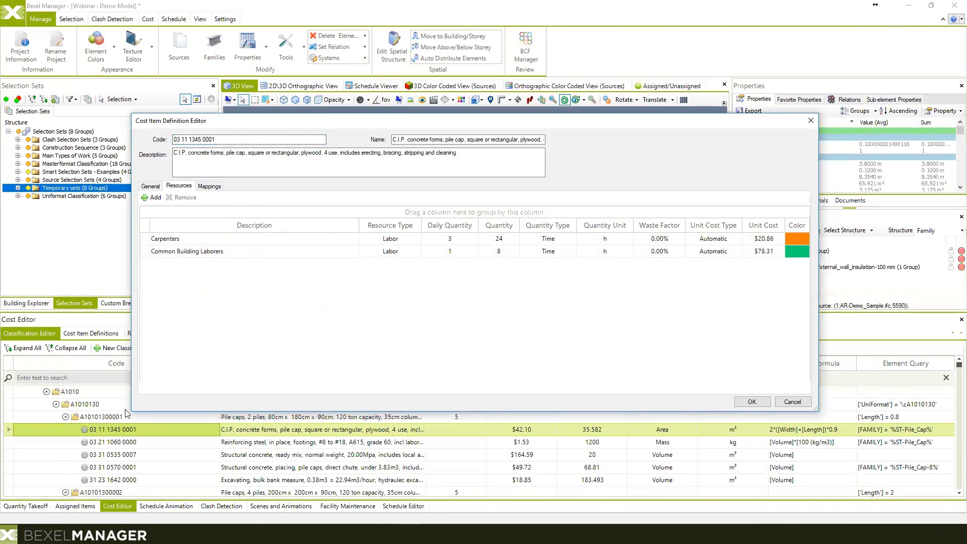
pyautogui.click(209, 187)
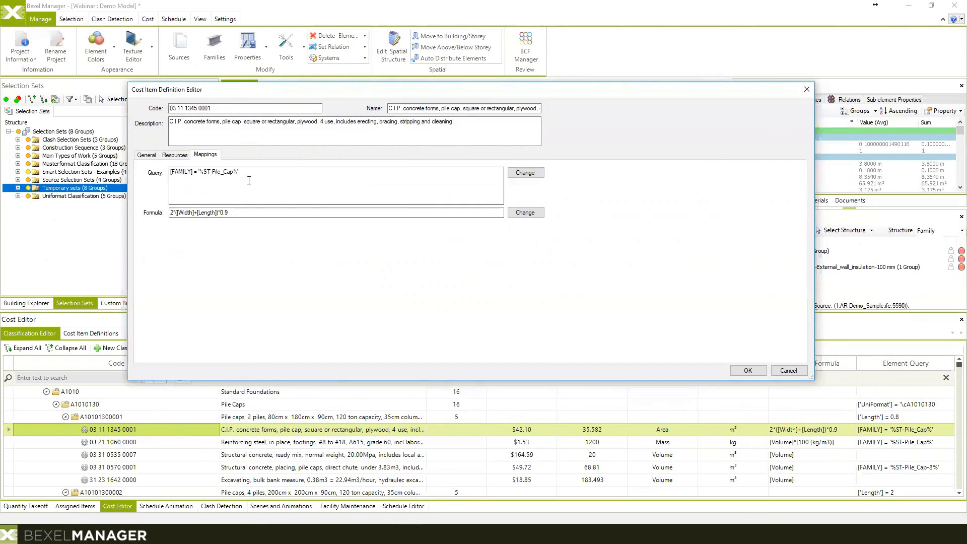
# Step: Inspect the element query mapped to the pile cap formwork item, then close its definition without changes
pyautogui.click(527, 175)
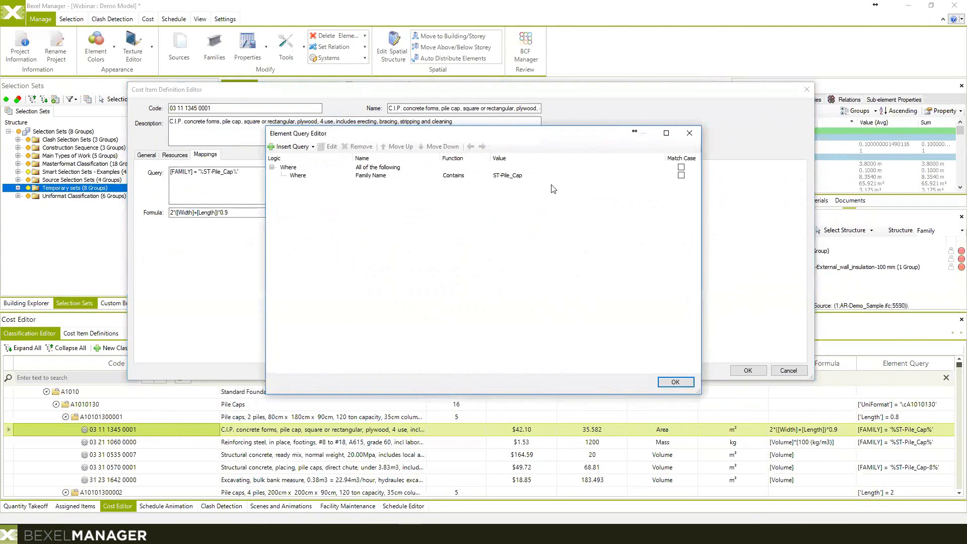
pyautogui.click(695, 138)
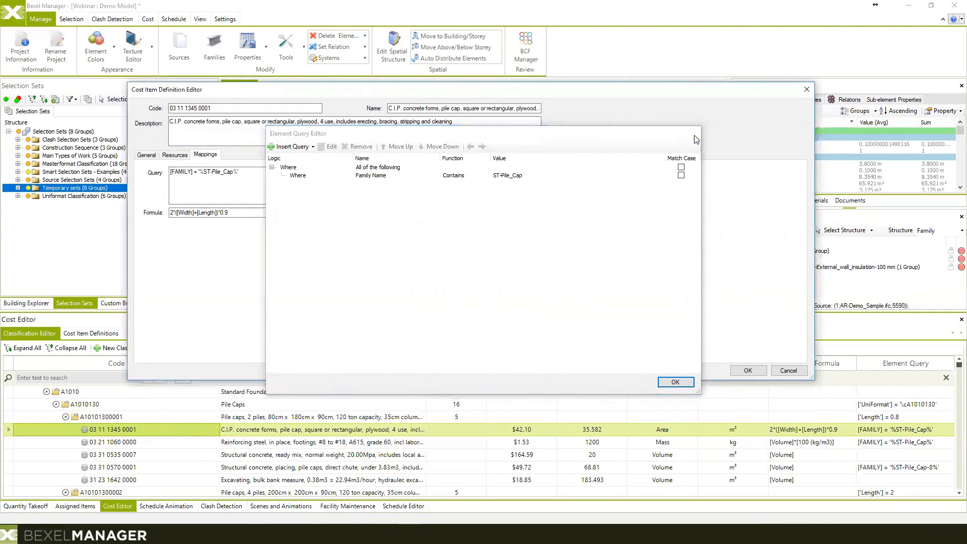
pyautogui.click(788, 371)
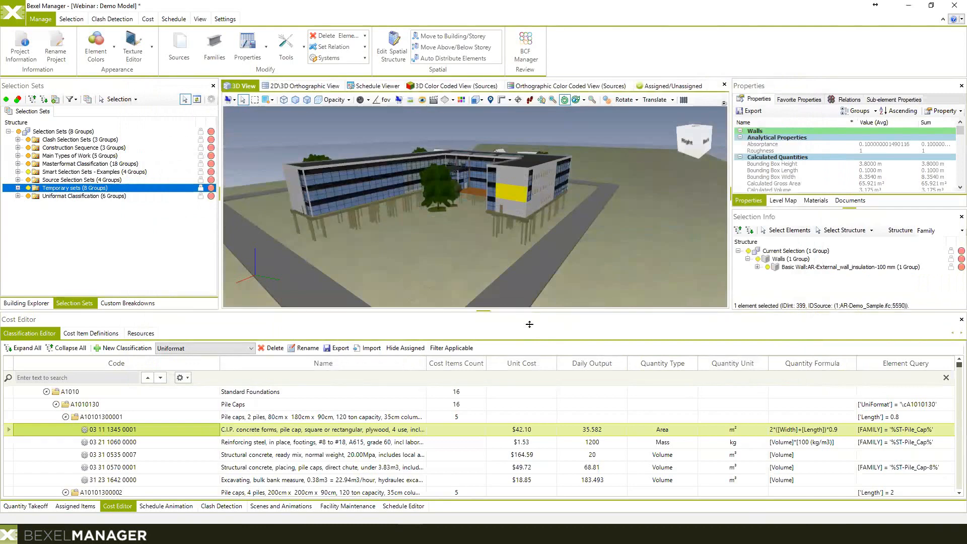
# Step: Enlarge the 3D view area and review the quantity formulas and element queries of the Uniformat slab, column and beam items
pyautogui.moveTo(529, 324); pyautogui.dragTo(530, 351)
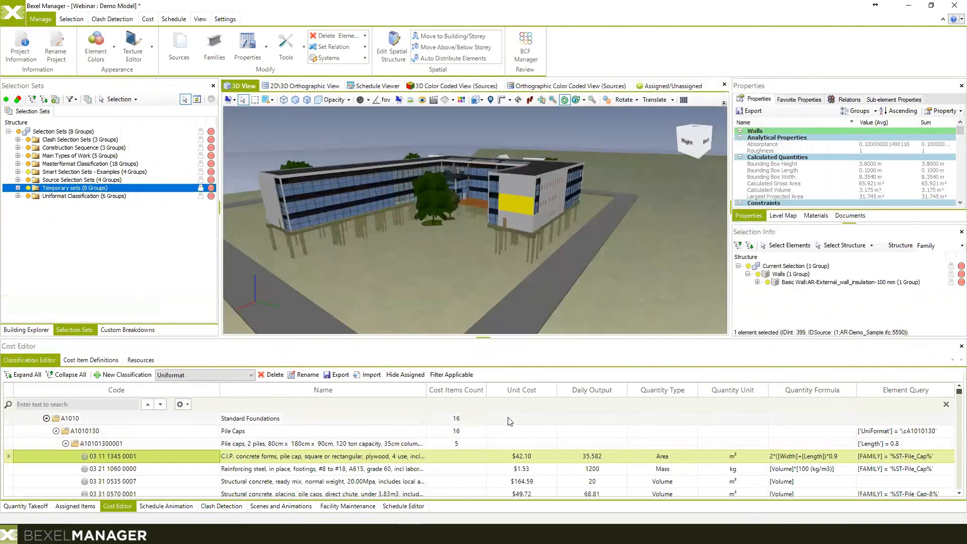
pyautogui.scroll(-10, 510, 421)
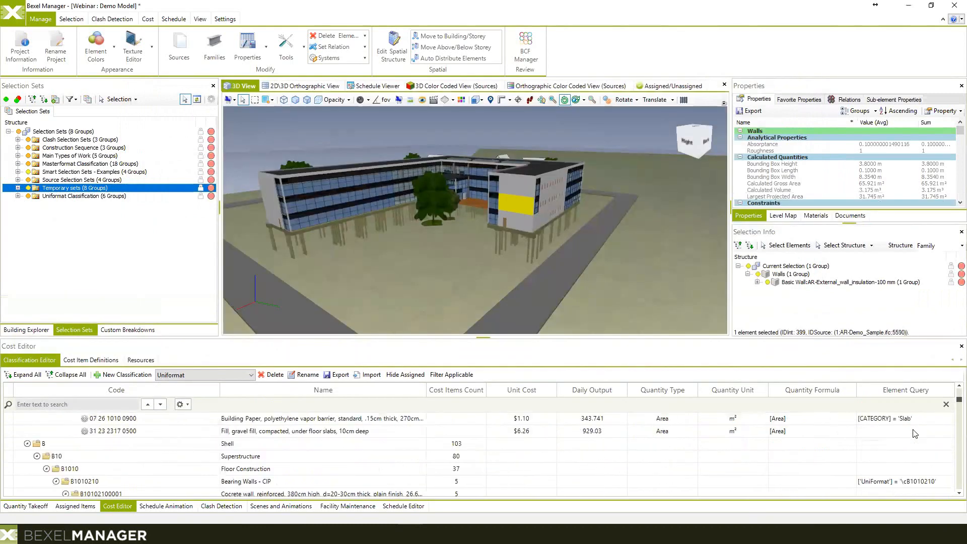
pyautogui.scroll(-8, 899, 445)
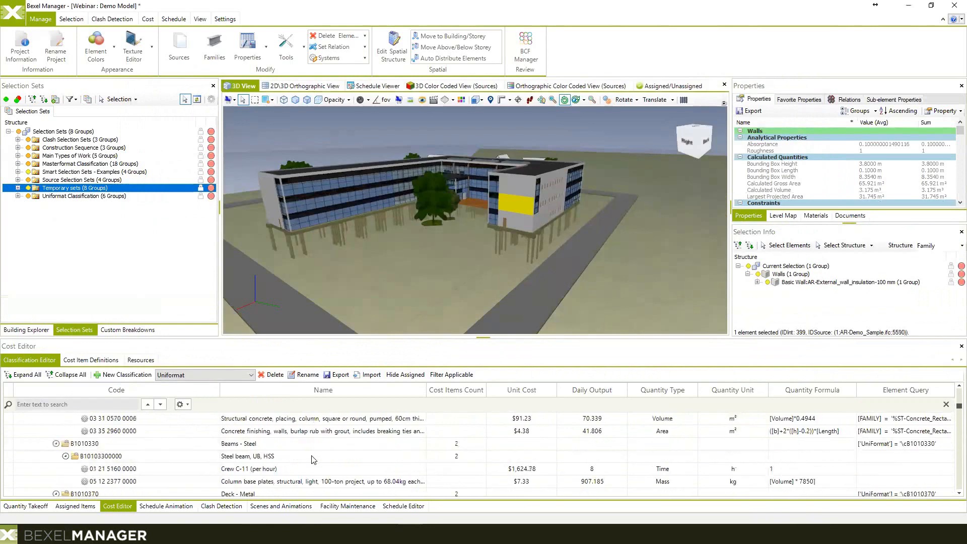
pyautogui.scroll(-5, 313, 459)
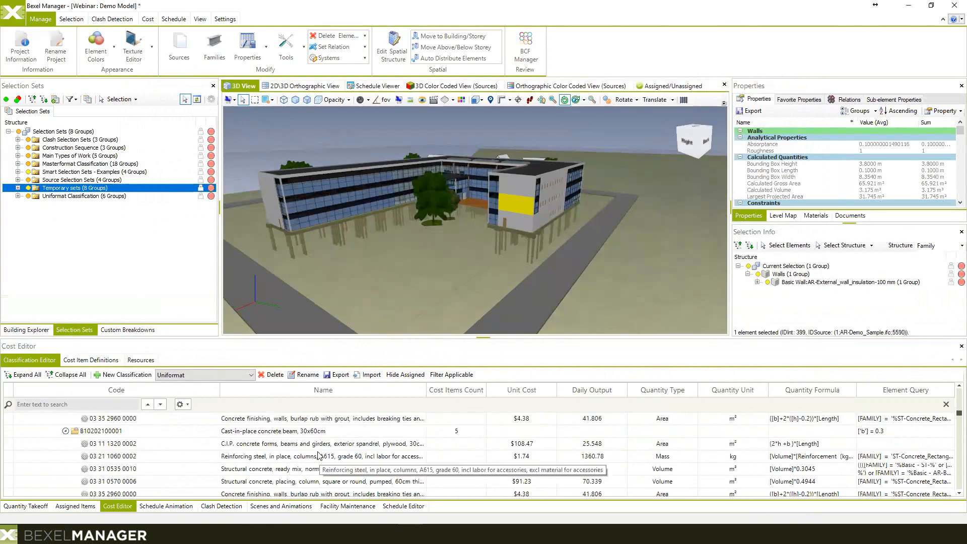
pyautogui.scroll(-6, 315, 458)
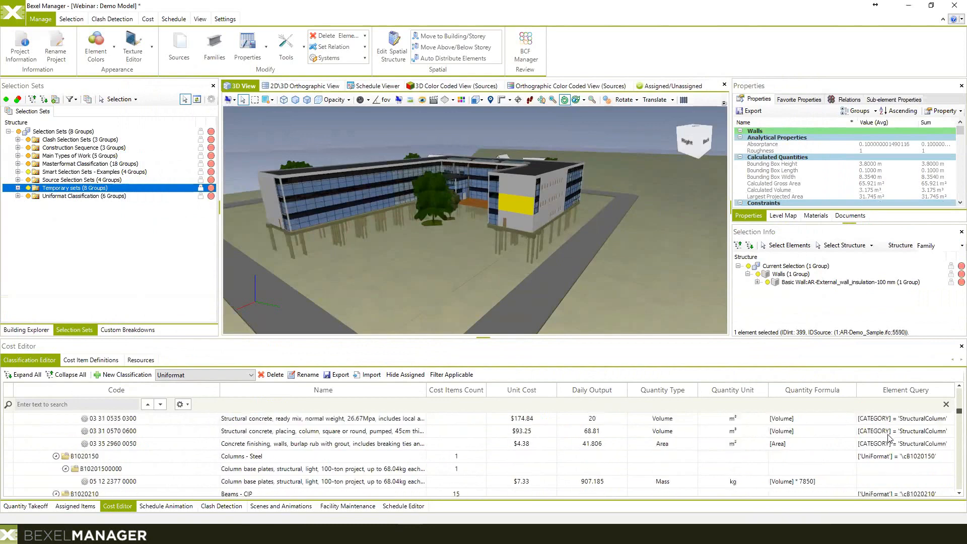
pyautogui.scroll(5, 889, 438)
# Step: Select the middle 100 mm external insulation wall on the other wing's end facade and filter the Uniformat items to those applicable to it
pyautogui.moveTo(510, 267)
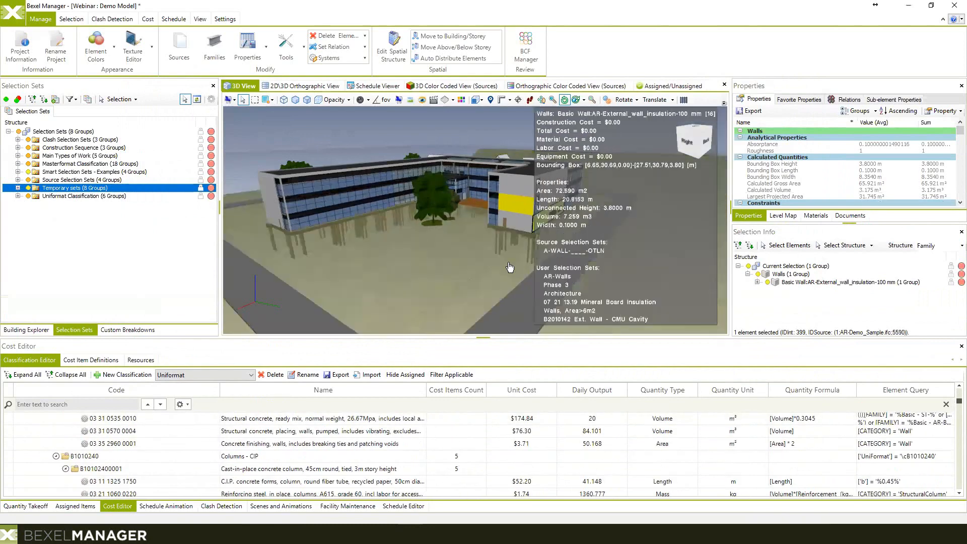
pyautogui.moveTo(510, 267); pyautogui.dragTo(526, 239)
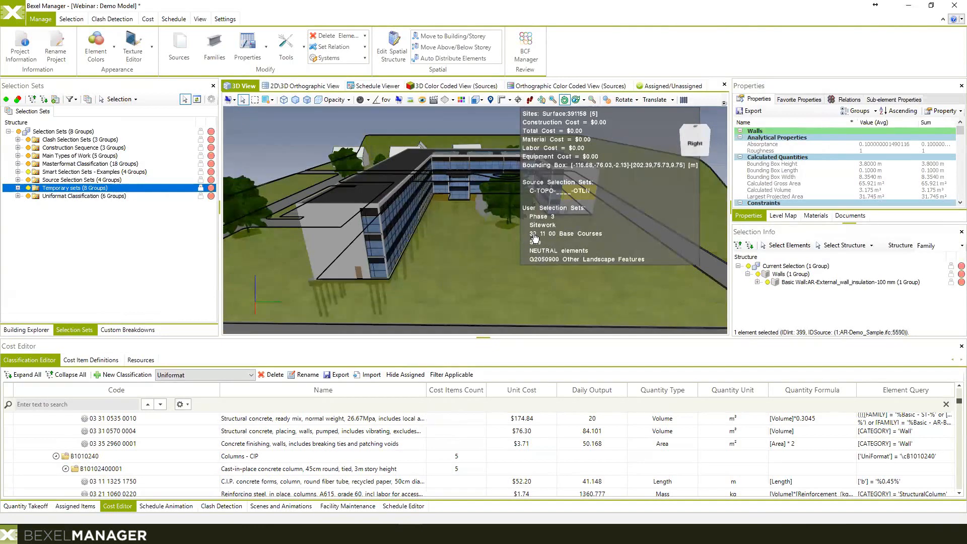
pyautogui.moveTo(468, 249); pyautogui.dragTo(635, 162)
pyautogui.scroll(-3, 635, 161)
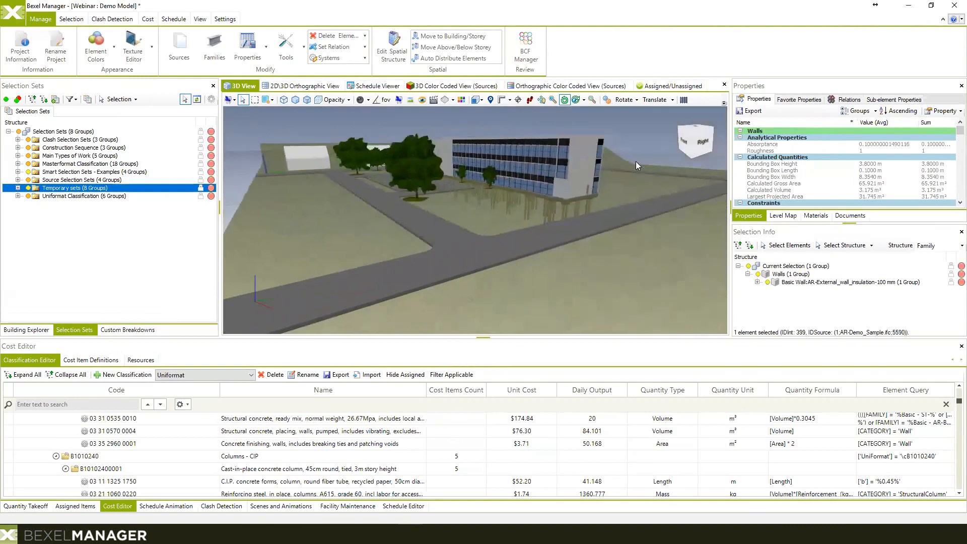
pyautogui.moveTo(636, 161); pyautogui.dragTo(554, 187, button='middle')
pyautogui.moveTo(549, 196); pyautogui.dragTo(538, 197)
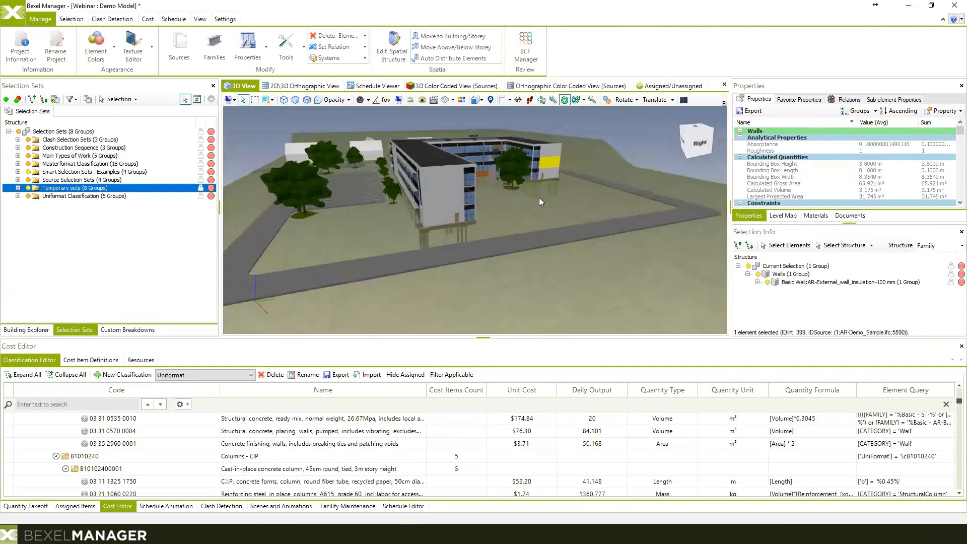
pyautogui.click(444, 199)
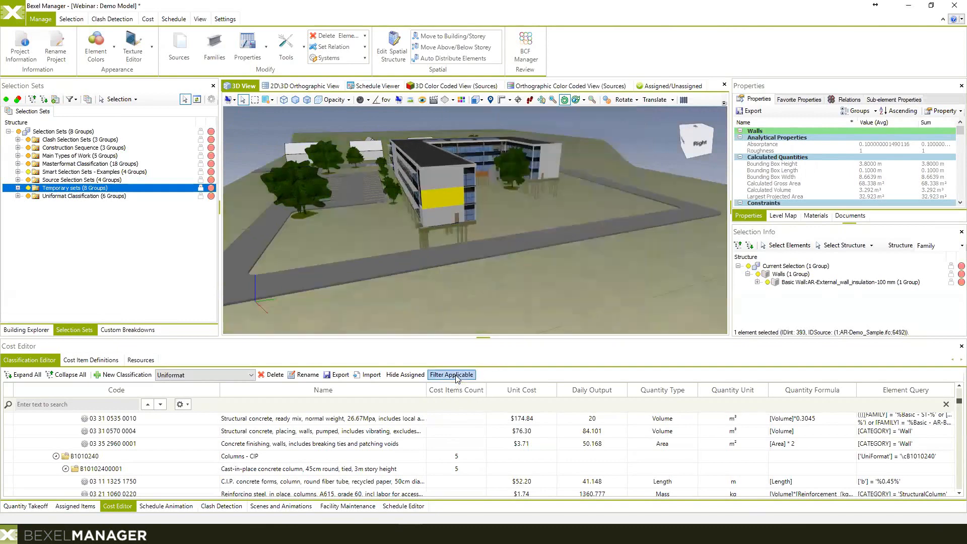
pyautogui.click(451, 375)
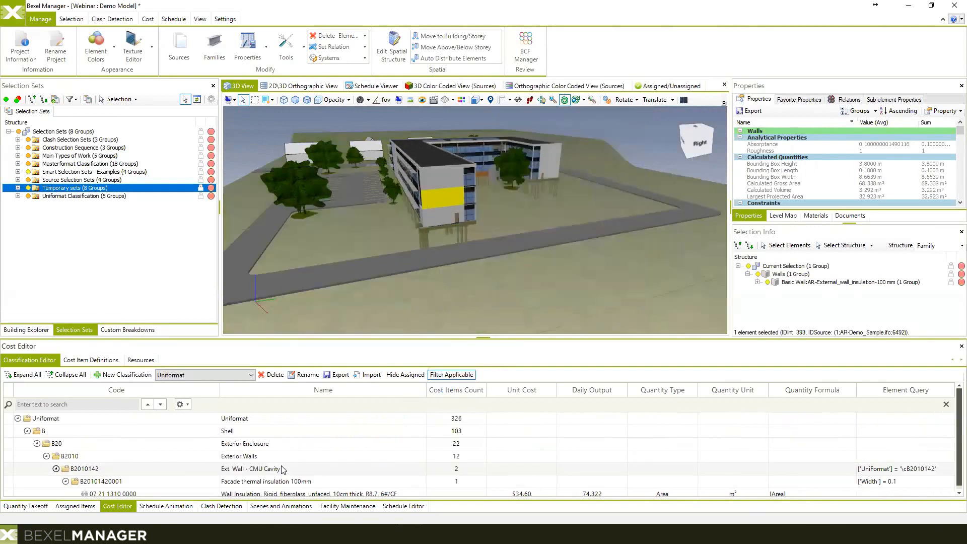
pyautogui.scroll(-1, 228, 475)
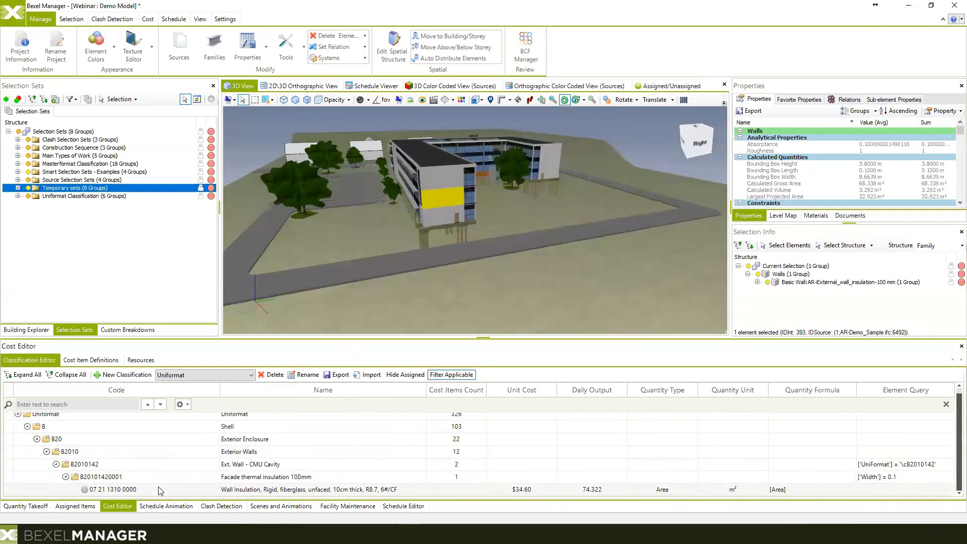
pyautogui.rightClick(161, 490)
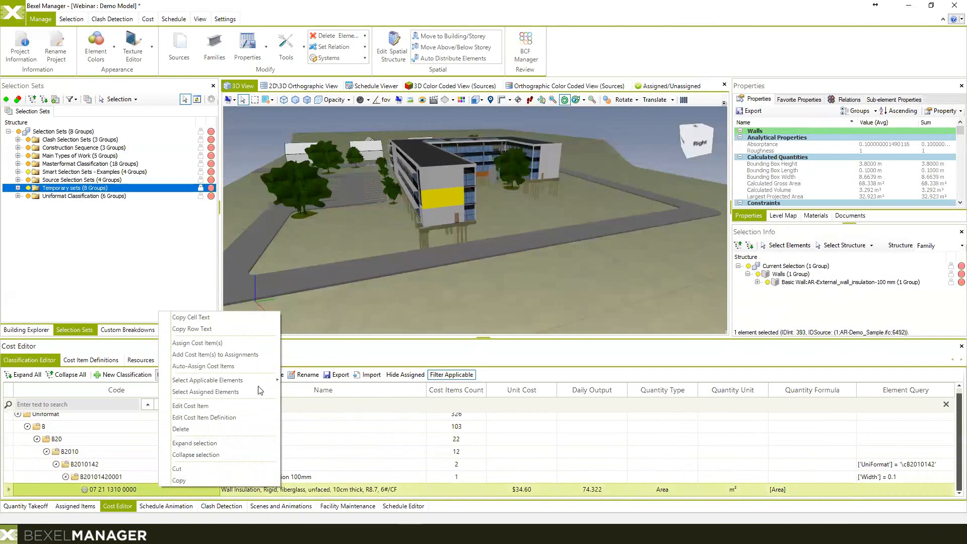
pyautogui.click(218, 344)
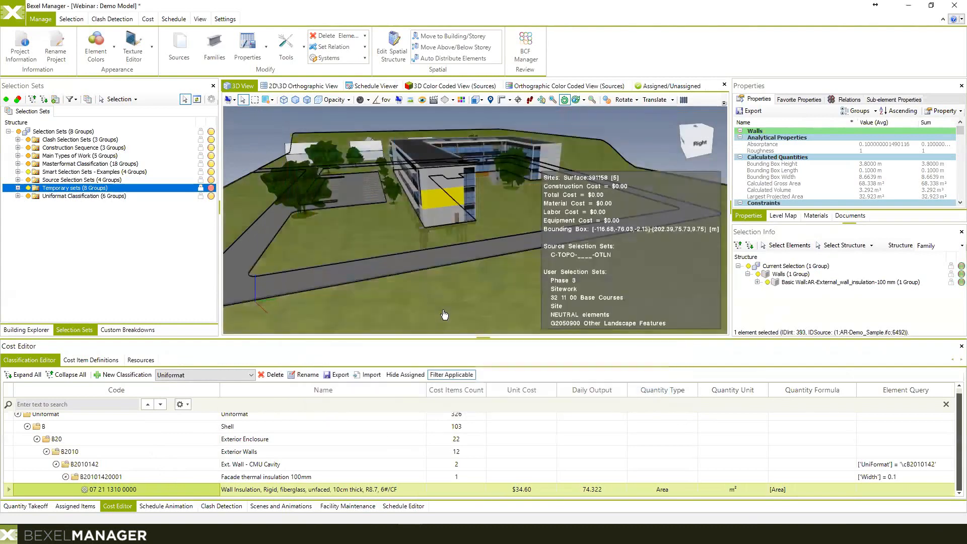
# Step: Expand the assigned Uniformat items from Shell down to Facade thermal insulation 100mm and select the wall insulation item to review its costs
pyautogui.click(76, 506)
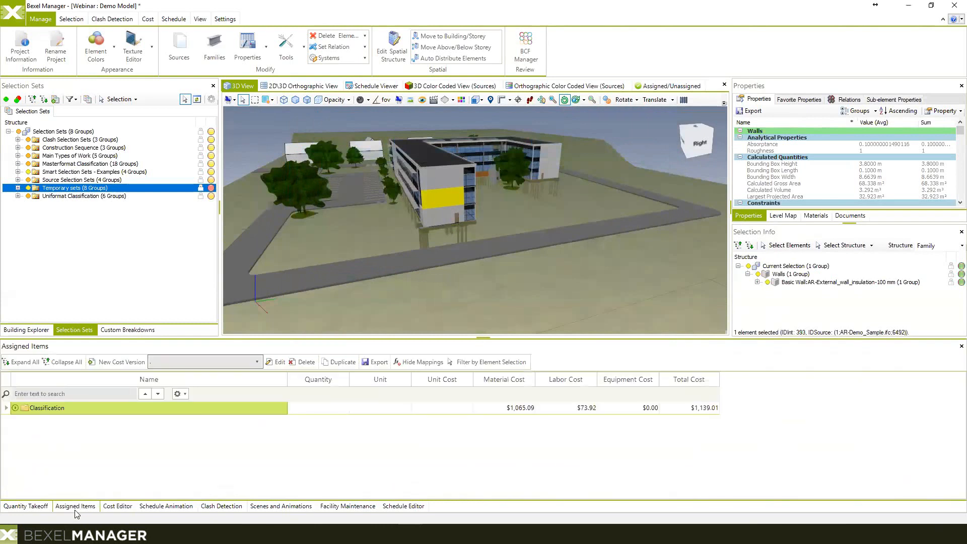
pyautogui.click(15, 408)
pyautogui.click(25, 421)
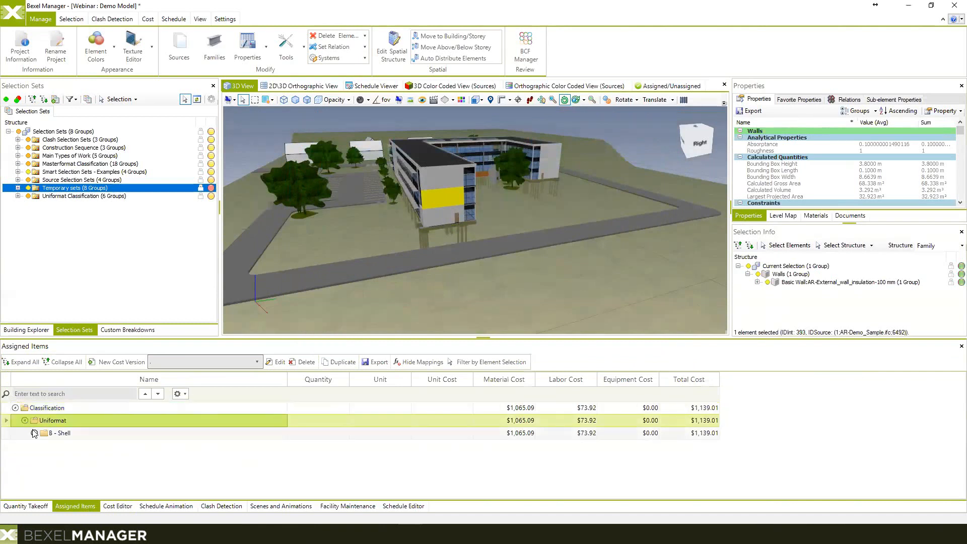
pyautogui.click(34, 433)
pyautogui.click(44, 445)
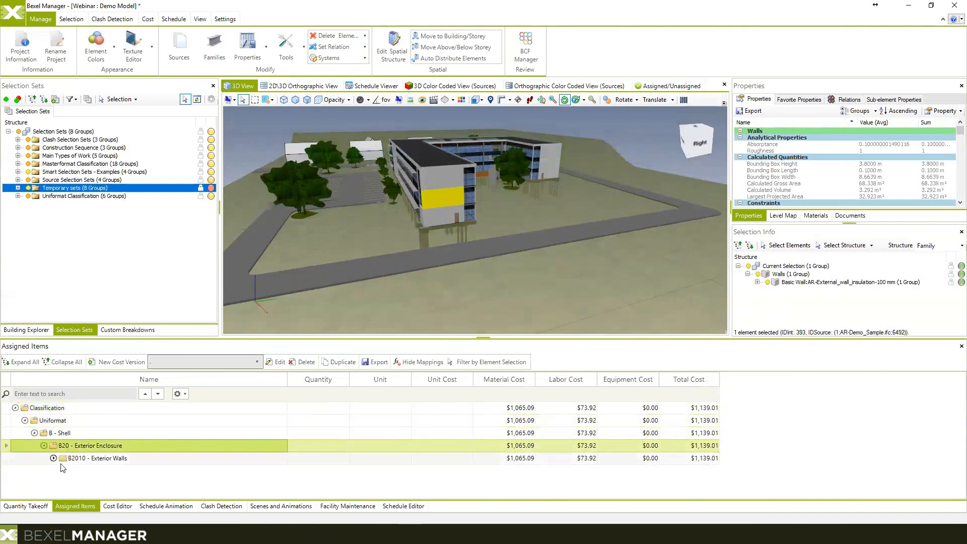
pyautogui.click(54, 458)
pyautogui.click(63, 471)
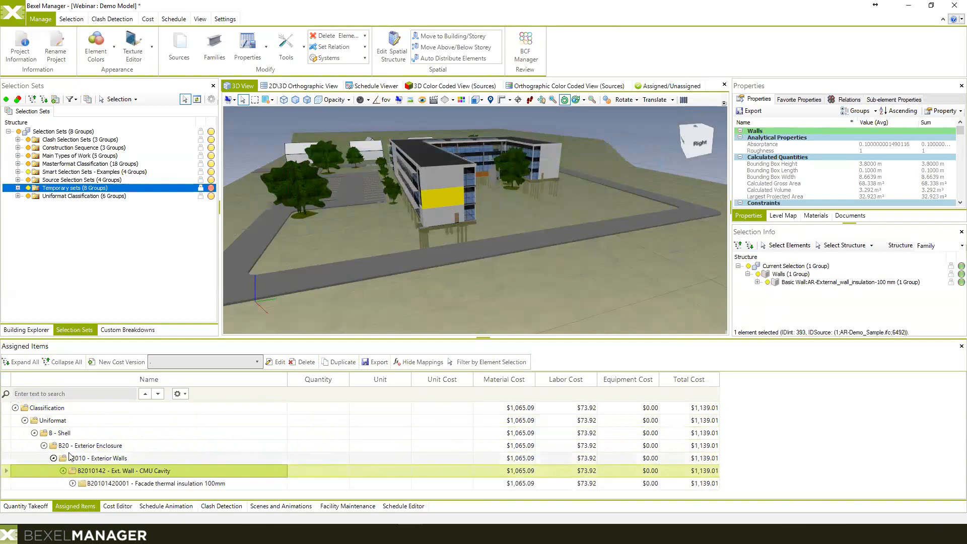
pyautogui.click(72, 483)
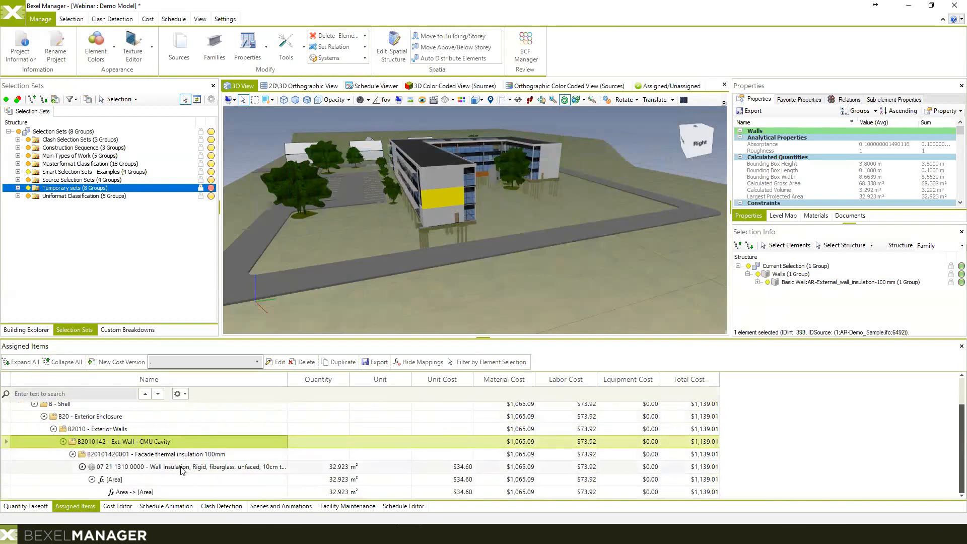
pyautogui.click(183, 468)
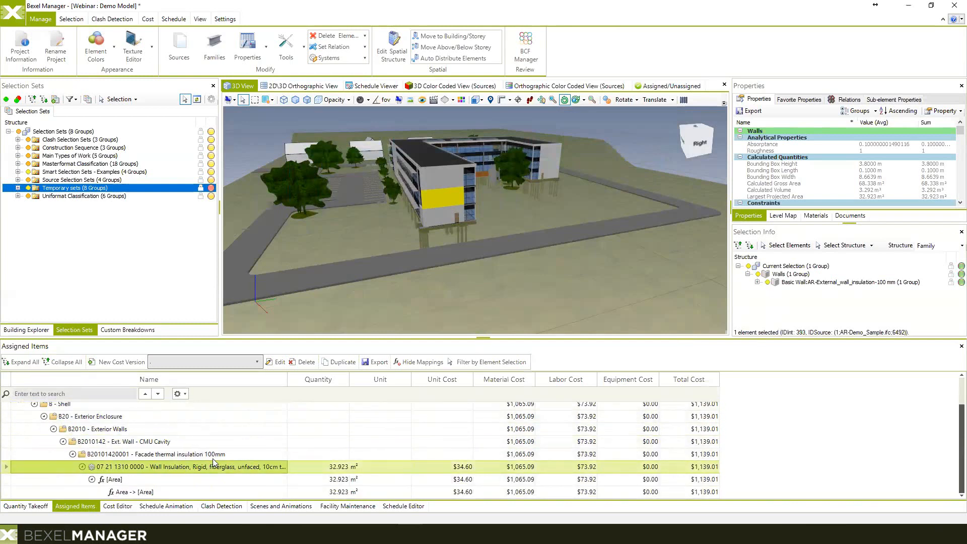
# Step: Compare the wall insulation item's assigned quantity and costs with its Cost Editor entry and view the wall in the 3D model
pyautogui.moveTo(476, 218); pyautogui.dragTo(469, 215)
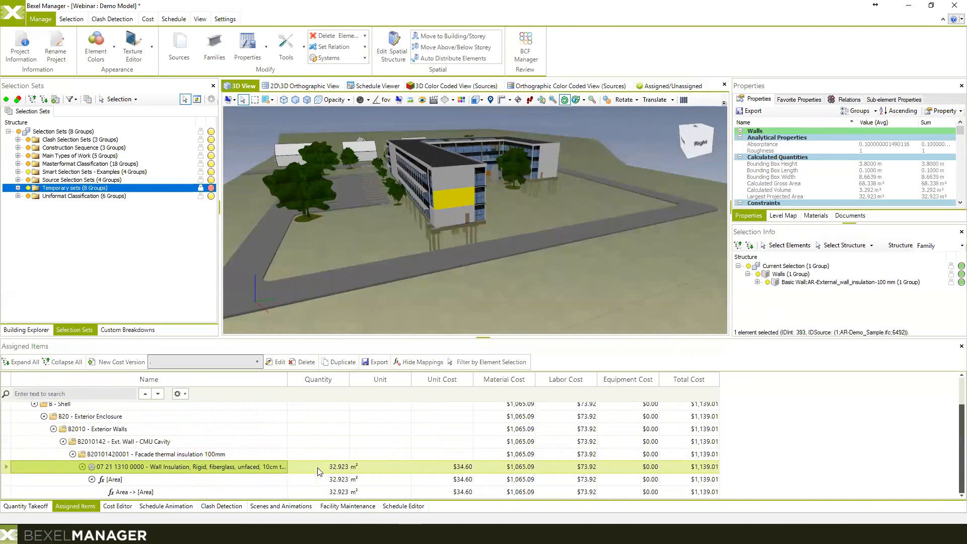
pyautogui.moveTo(470, 201)
pyautogui.moveTo(395, 257)
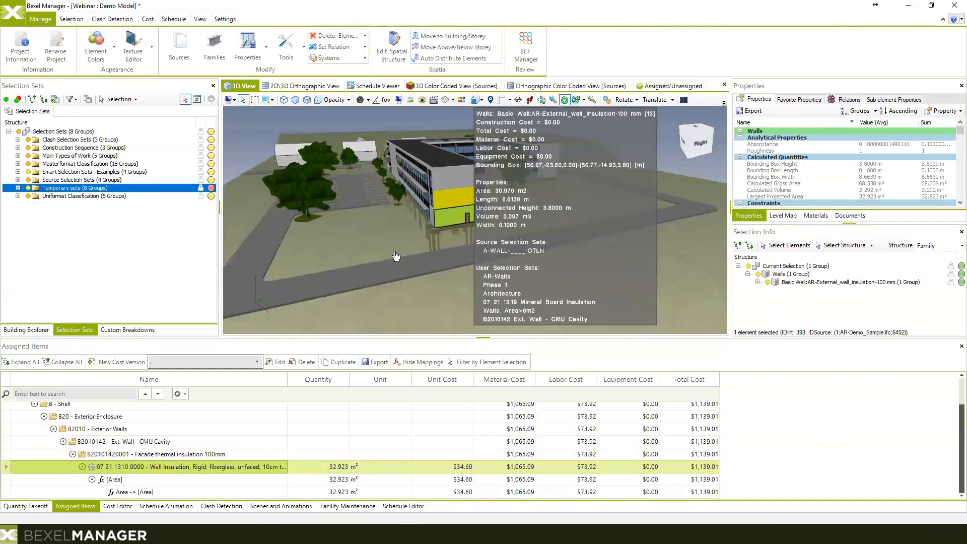
pyautogui.click(117, 506)
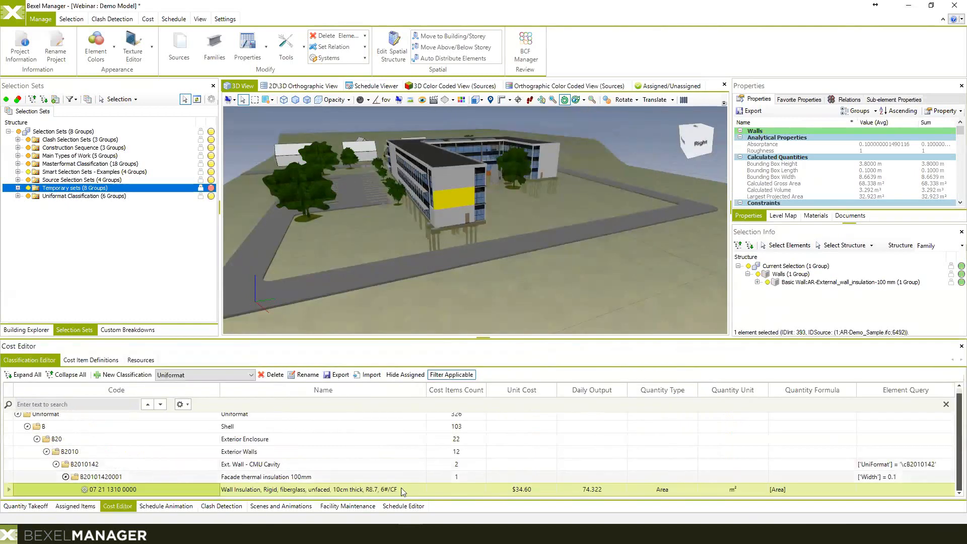
pyautogui.click(81, 506)
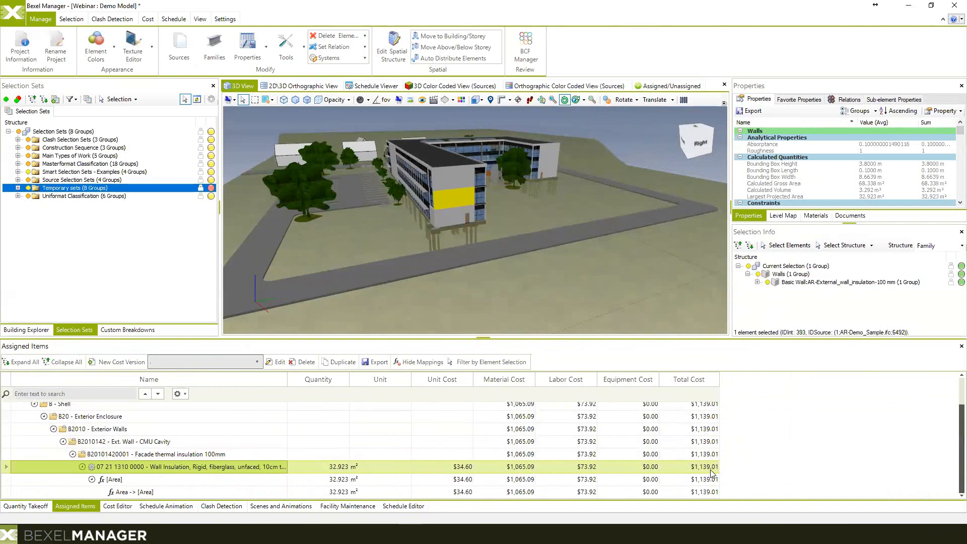
pyautogui.moveTo(532, 278)
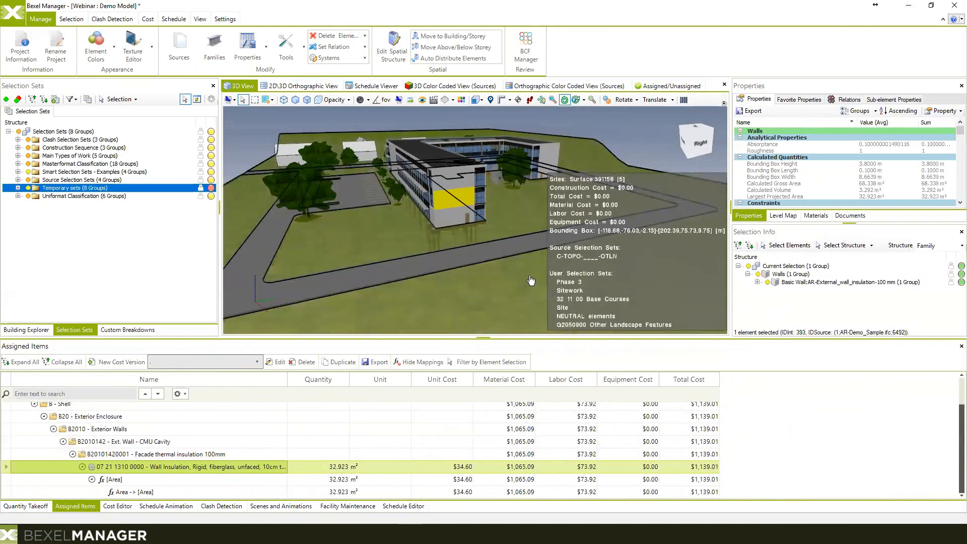
pyautogui.moveTo(525, 272); pyautogui.dragTo(501, 246)
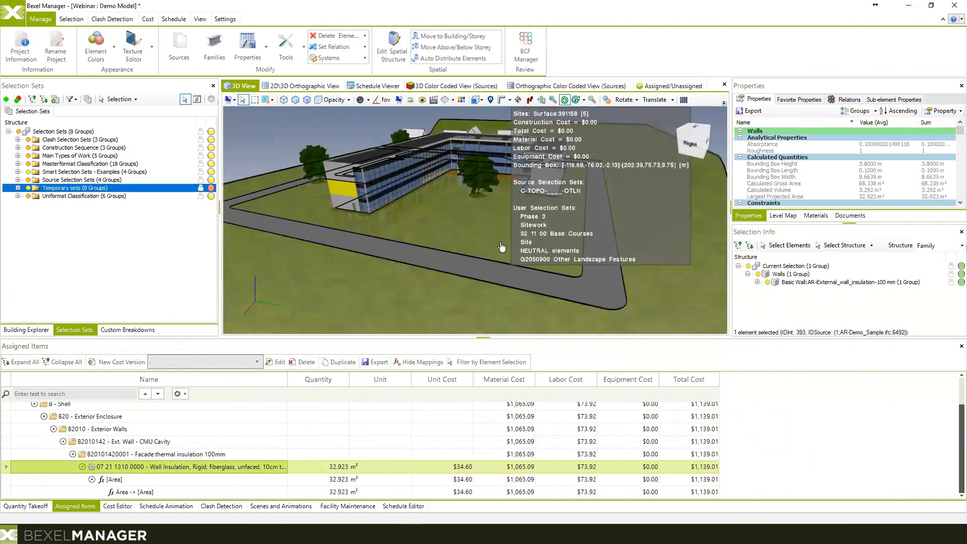
# Step: Return to the Cost Editor and remove the applicable-items filter from the Uniformat classification
pyautogui.moveTo(502, 246); pyautogui.dragTo(520, 250, button='middle')
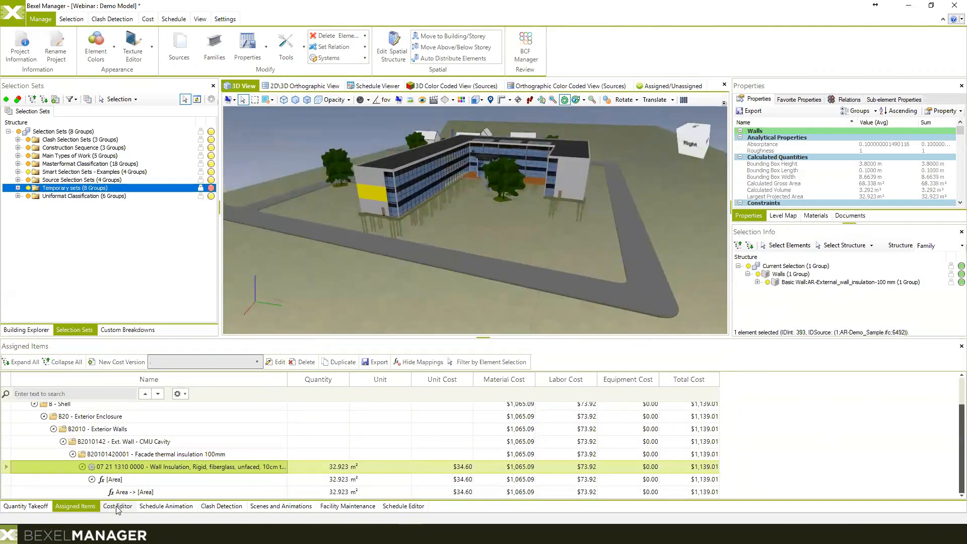
pyautogui.click(117, 506)
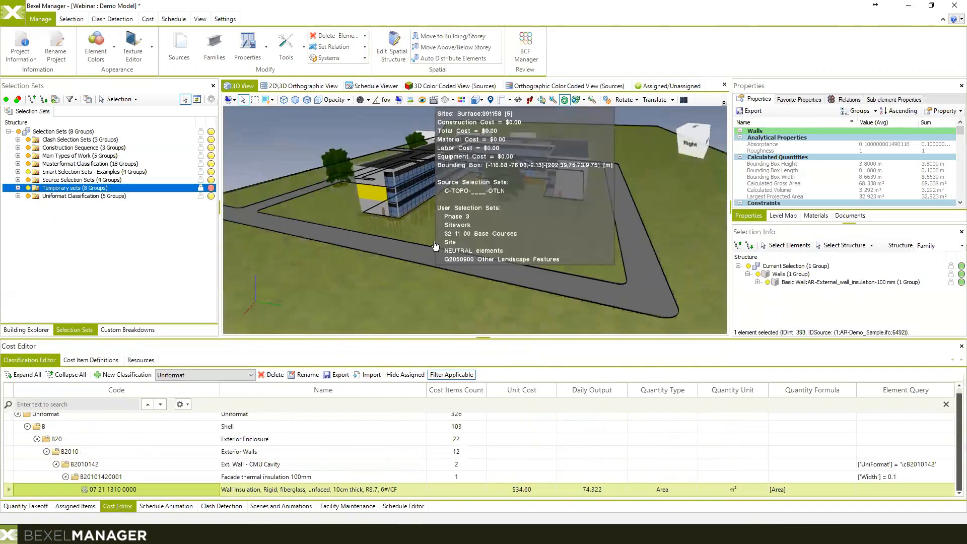
pyautogui.moveTo(436, 245); pyautogui.dragTo(613, 167)
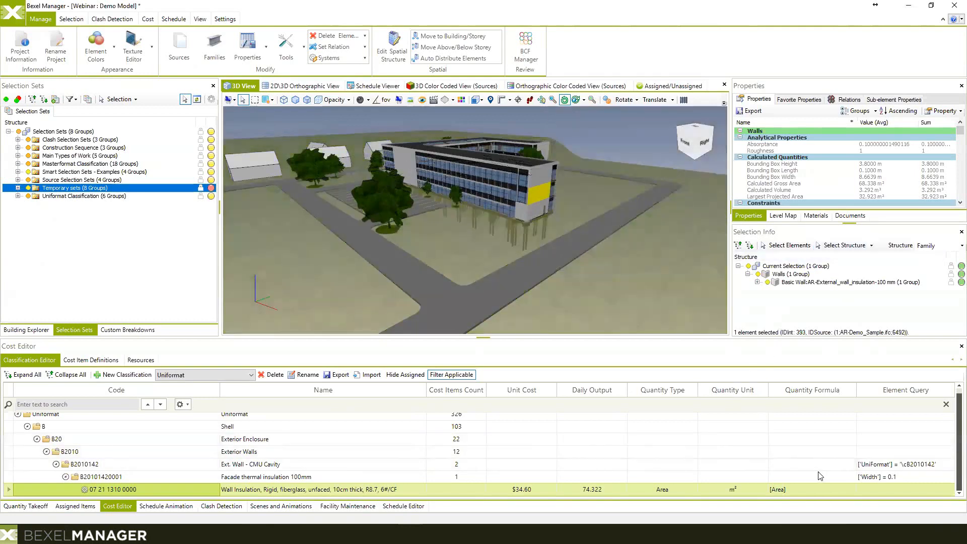
pyautogui.scroll(1, 810, 466)
pyautogui.scroll(-1, 512, 415)
pyautogui.scroll(1, 239, 457)
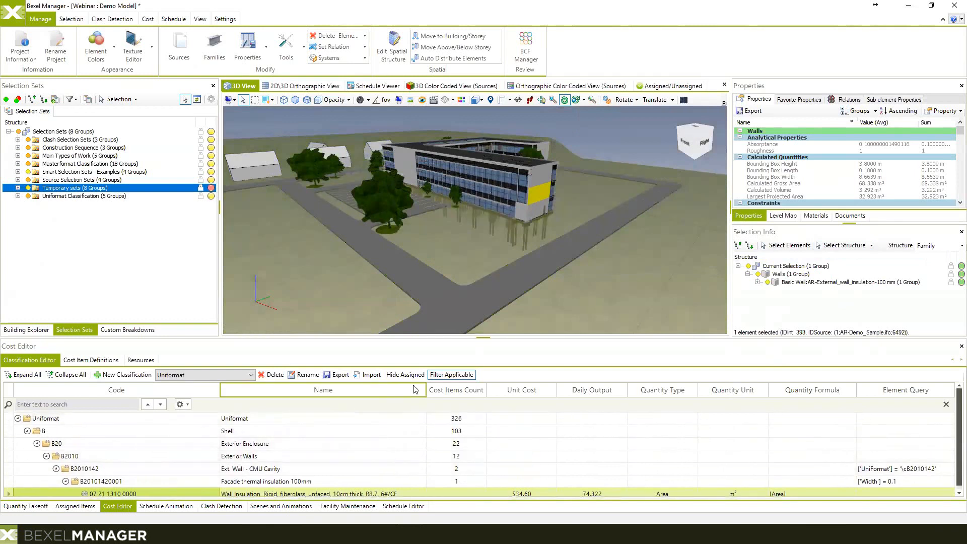
pyautogui.click(451, 374)
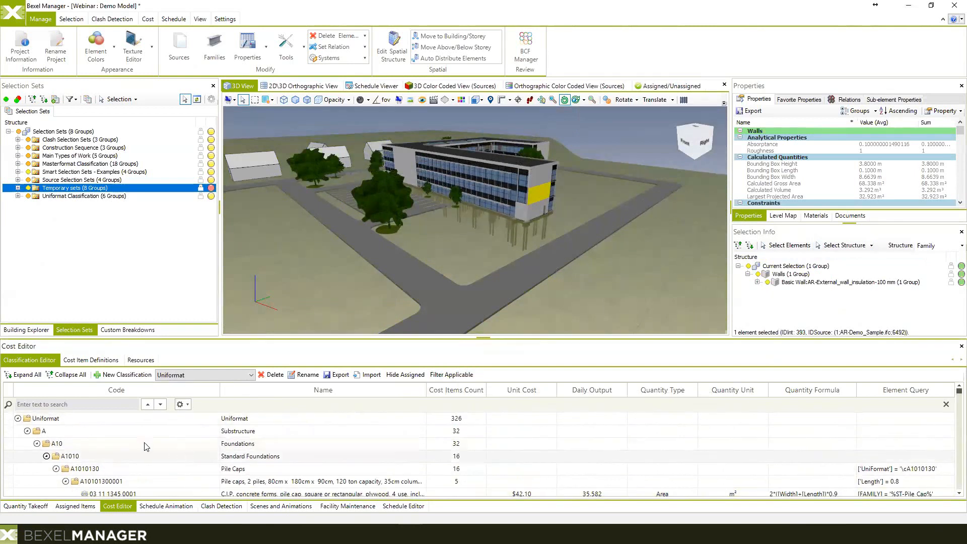
# Step: Auto-assign the cost items of the entire Uniformat classification into a new cost version, without copying the unmatched item information
pyautogui.click(68, 421)
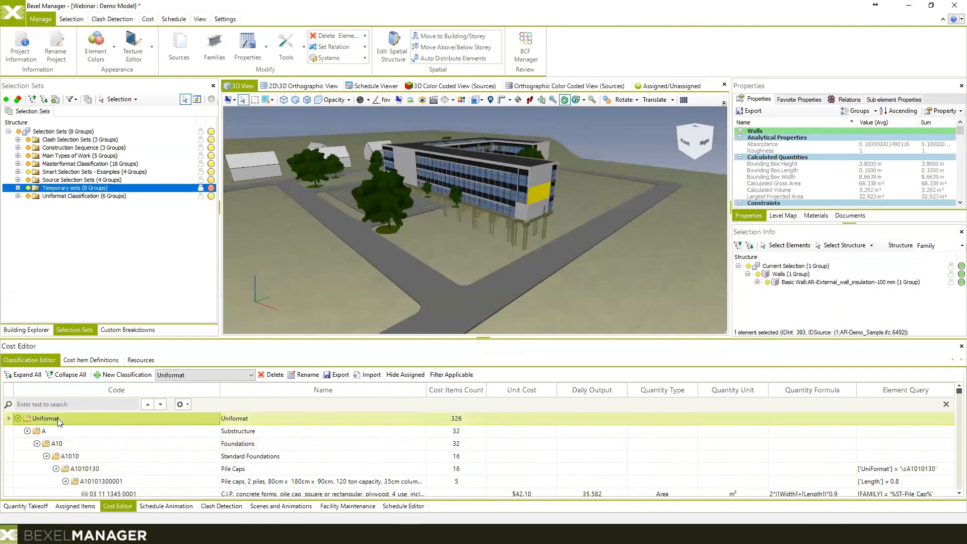
pyautogui.scroll(-8, 65, 432)
pyautogui.scroll(8, 66, 432)
pyautogui.rightClick(51, 421)
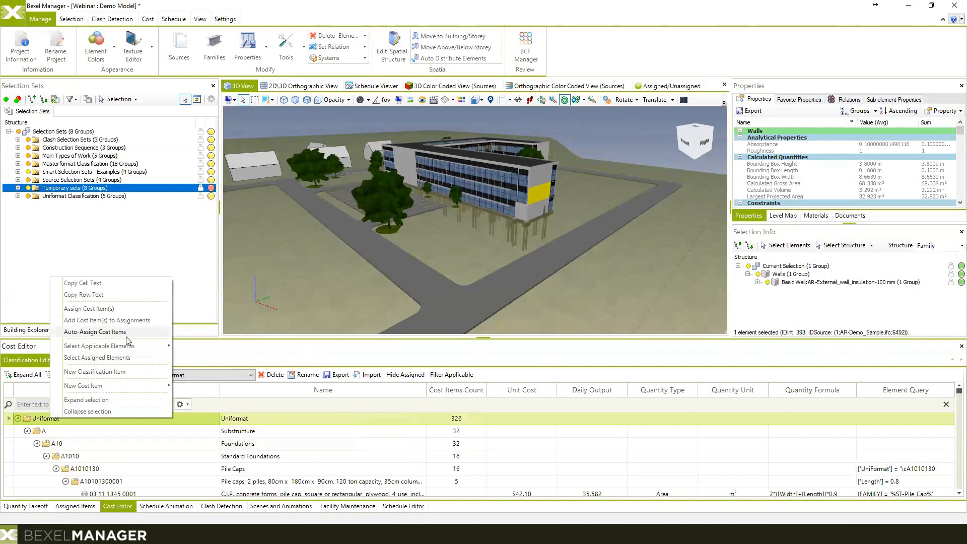
pyautogui.click(126, 336)
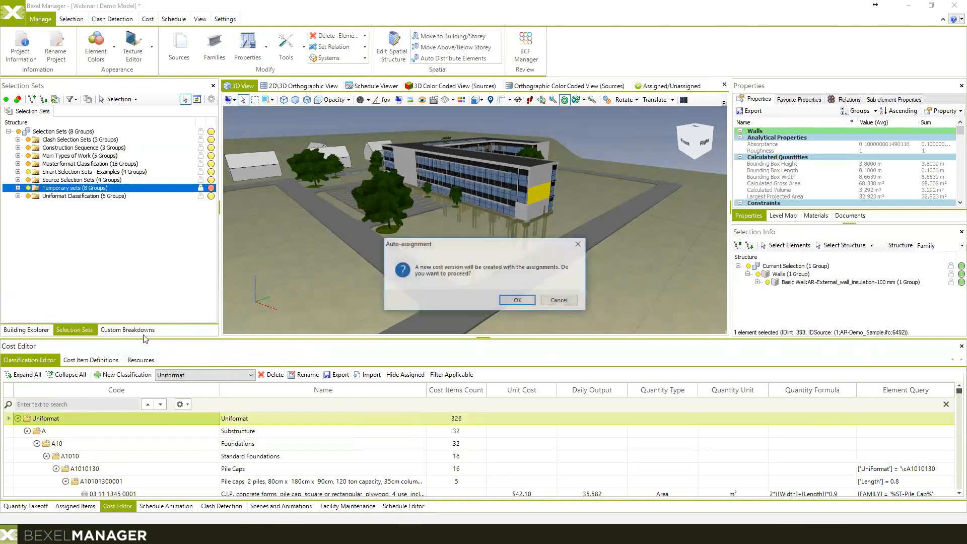
pyautogui.click(533, 301)
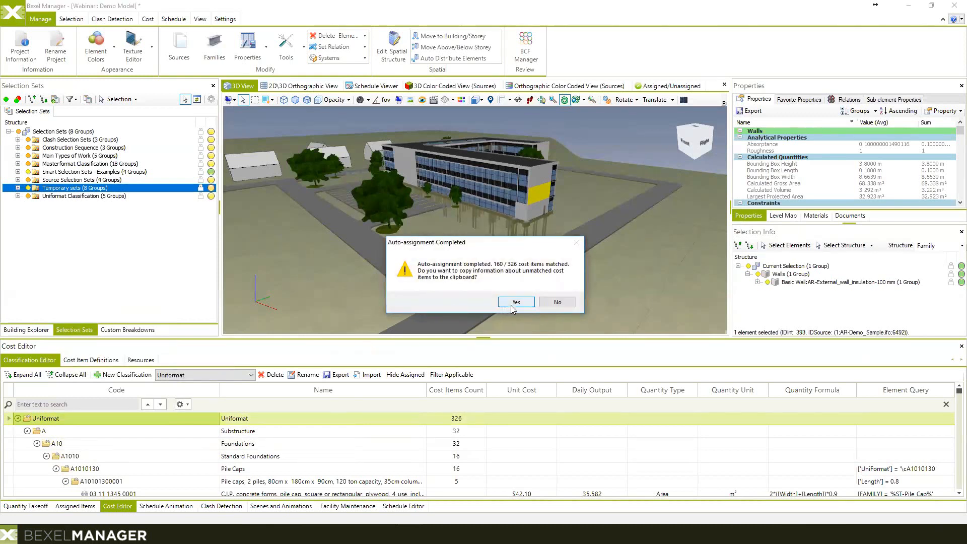
pyautogui.click(548, 303)
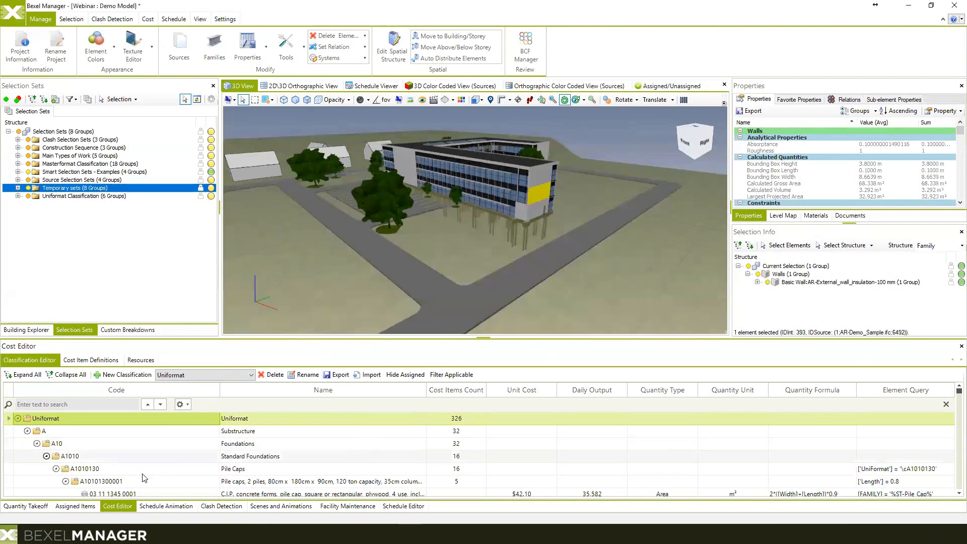
# Step: Expand all assigned items of the auto-assigned cost version and review their quantities and costs from Substructure to Superstructure
pyautogui.click(87, 506)
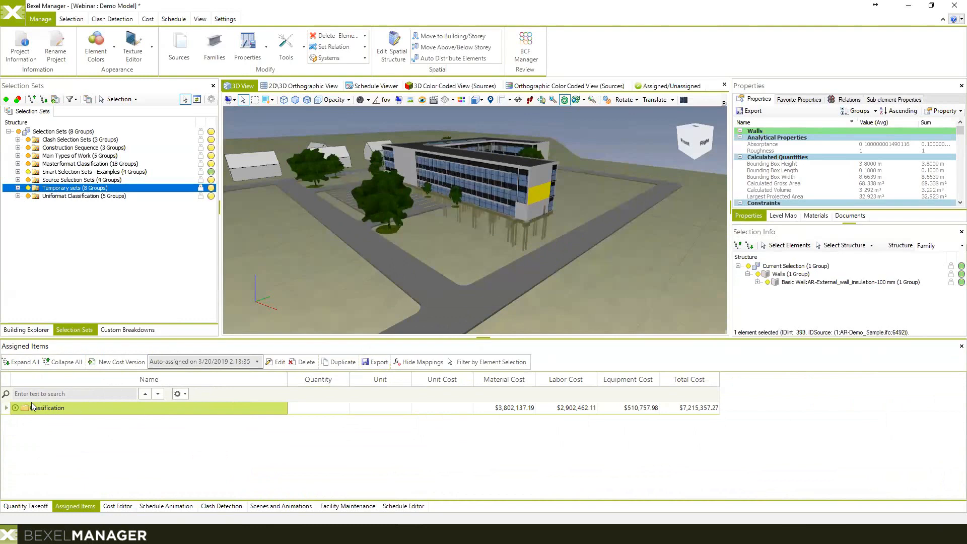
pyautogui.click(21, 361)
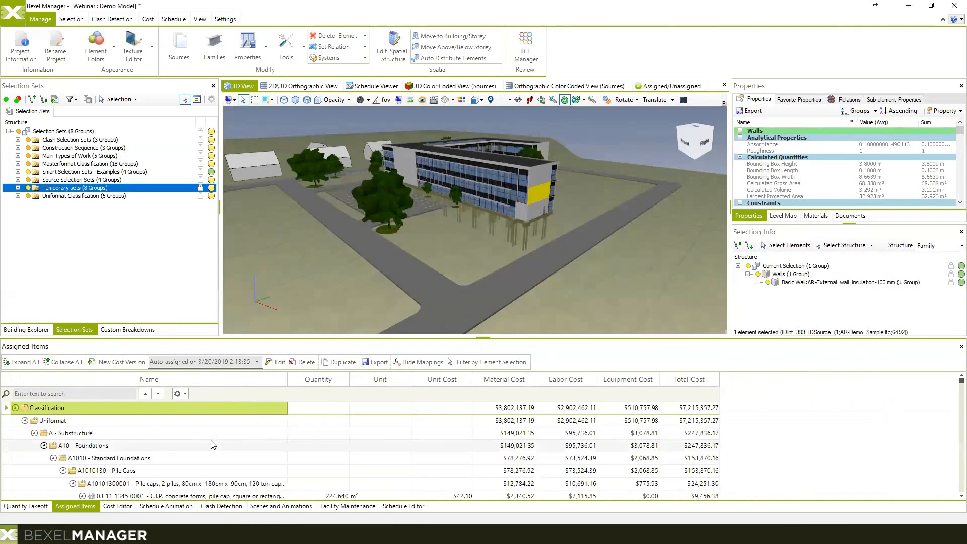
pyautogui.scroll(-3, 211, 444)
pyautogui.scroll(5, 212, 444)
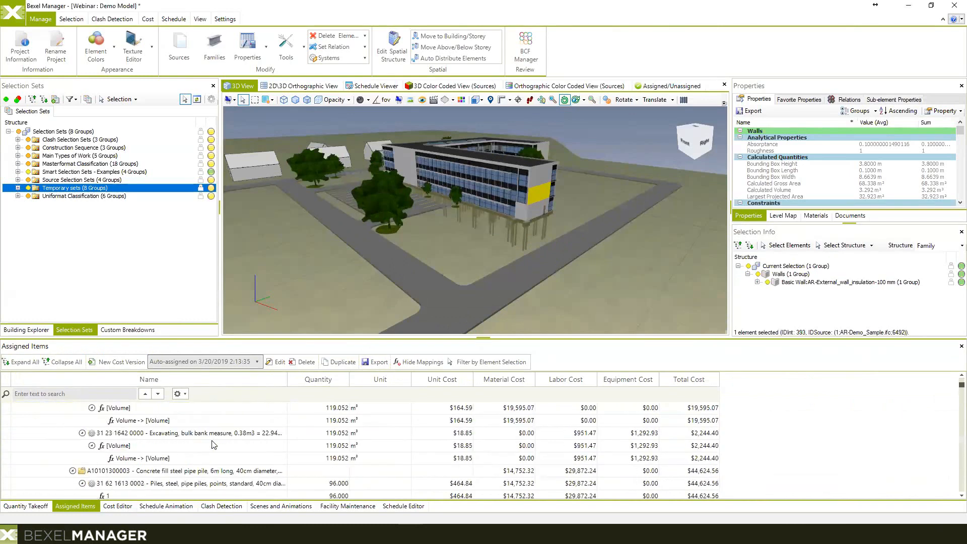
pyautogui.scroll(2, 212, 444)
pyautogui.scroll(-3, 193, 436)
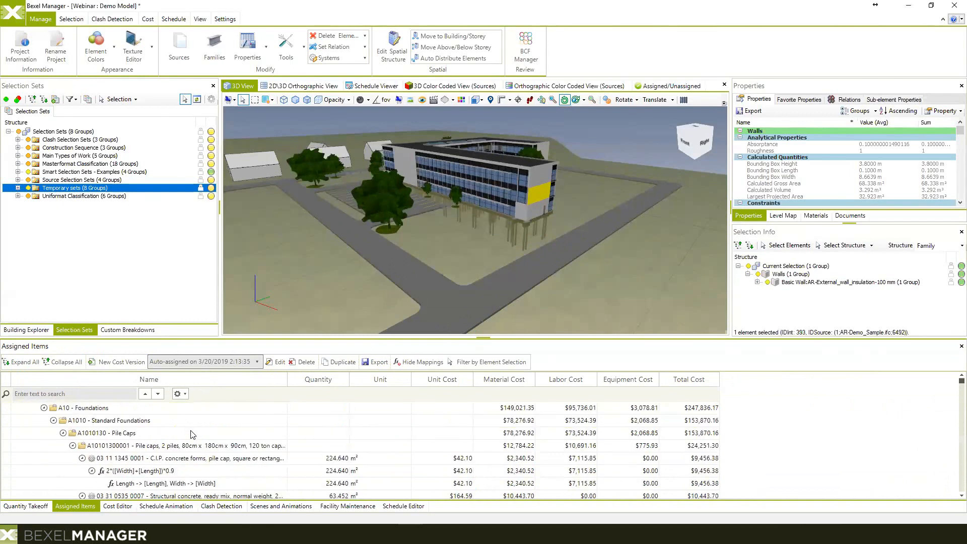
pyautogui.scroll(3, 193, 436)
pyautogui.scroll(-6, 193, 436)
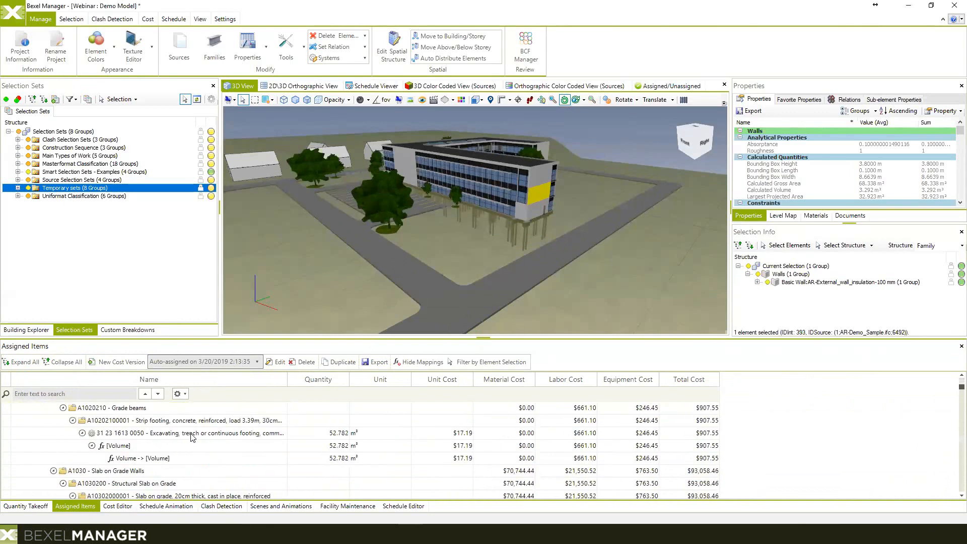
pyautogui.scroll(5, 193, 438)
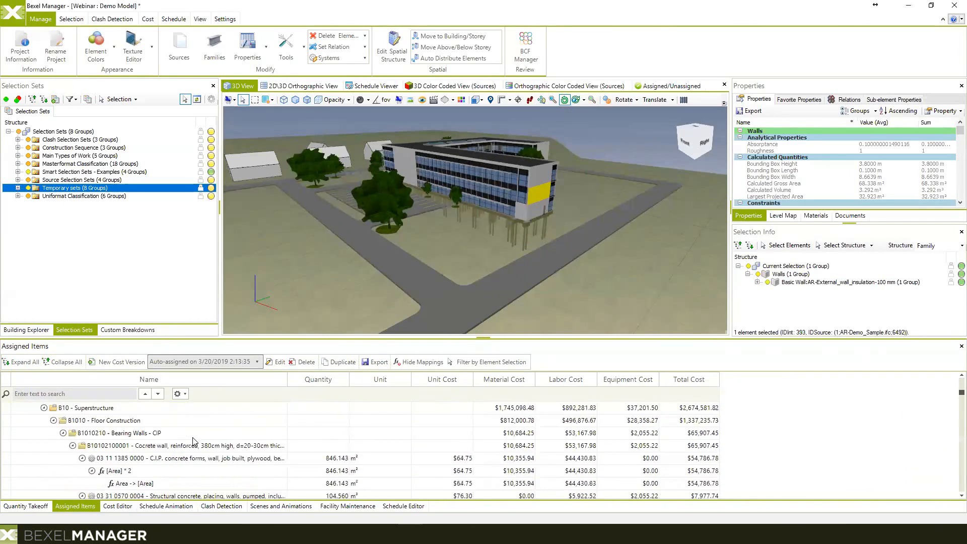
pyautogui.scroll(-2, 195, 441)
pyautogui.scroll(5, 194, 438)
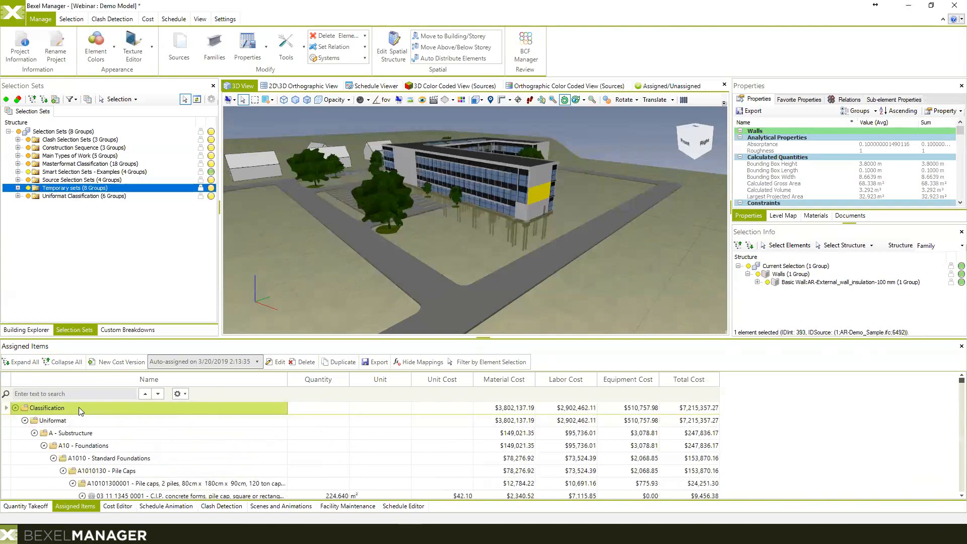
# Step: Select all elements assigned to the Uniformat classification and inspect their coverage in the 3D model
pyautogui.rightClick(79, 407)
pyautogui.click(57, 424)
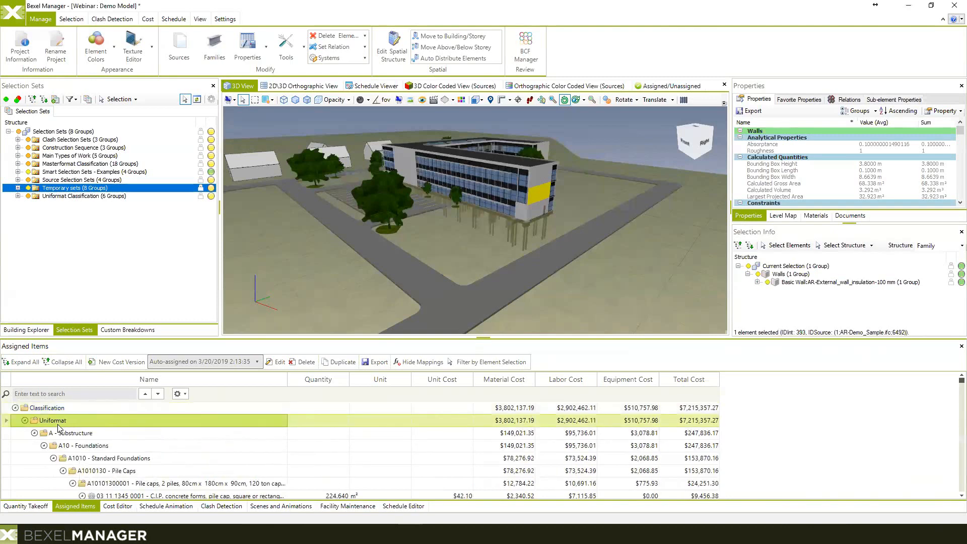
pyautogui.rightClick(58, 427)
pyautogui.click(88, 460)
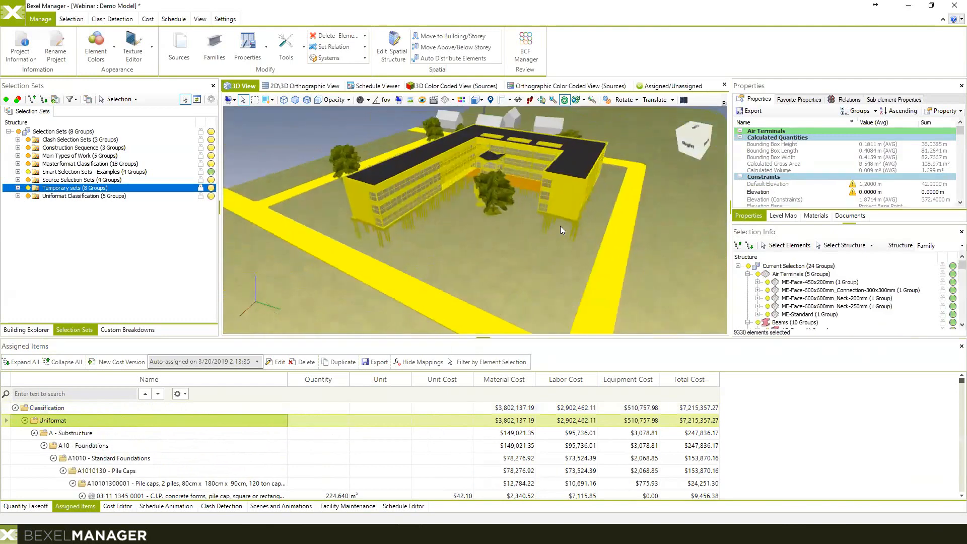
pyautogui.moveTo(560, 226); pyautogui.dragTo(496, 232)
pyautogui.scroll(-2, 480, 239)
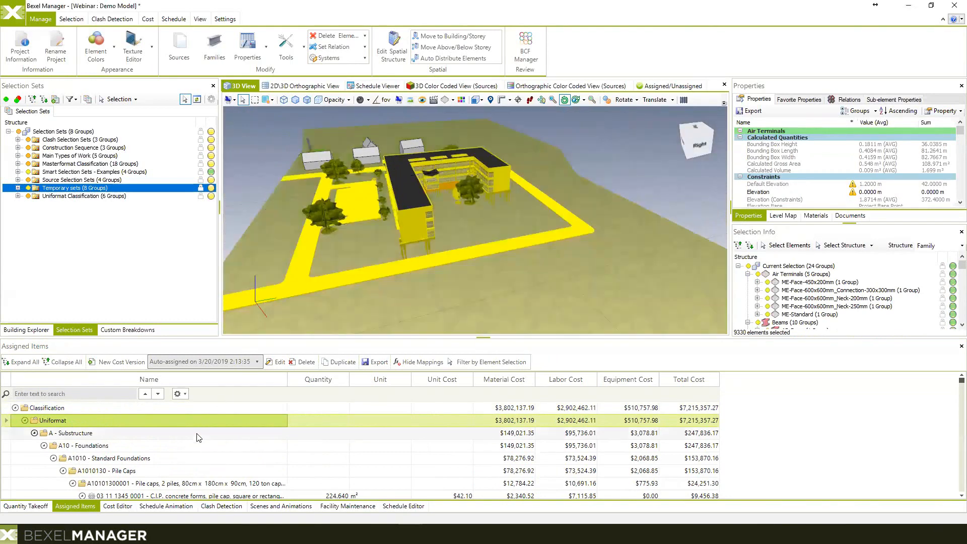
pyautogui.scroll(-10, 197, 437)
pyautogui.scroll(10, 201, 455)
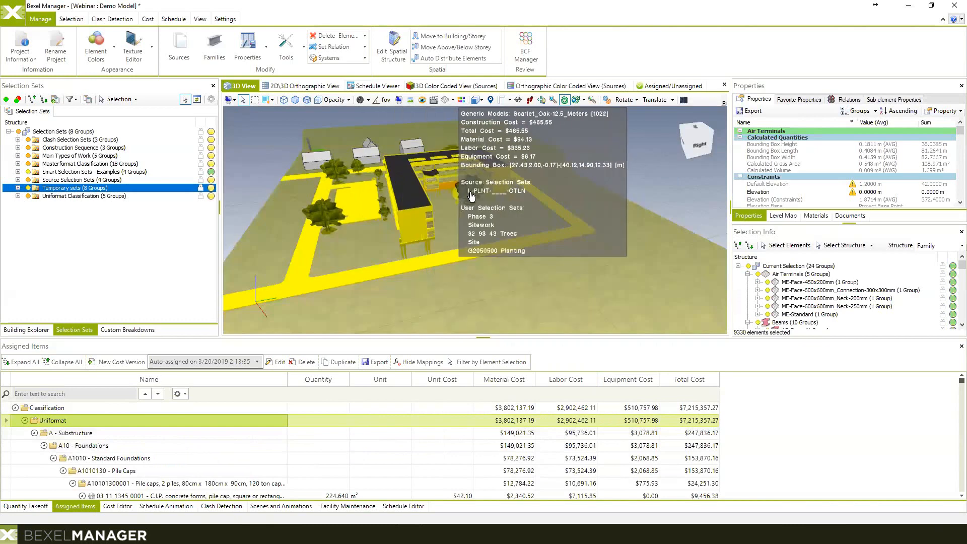
pyautogui.moveTo(446, 201); pyautogui.dragTo(489, 190)
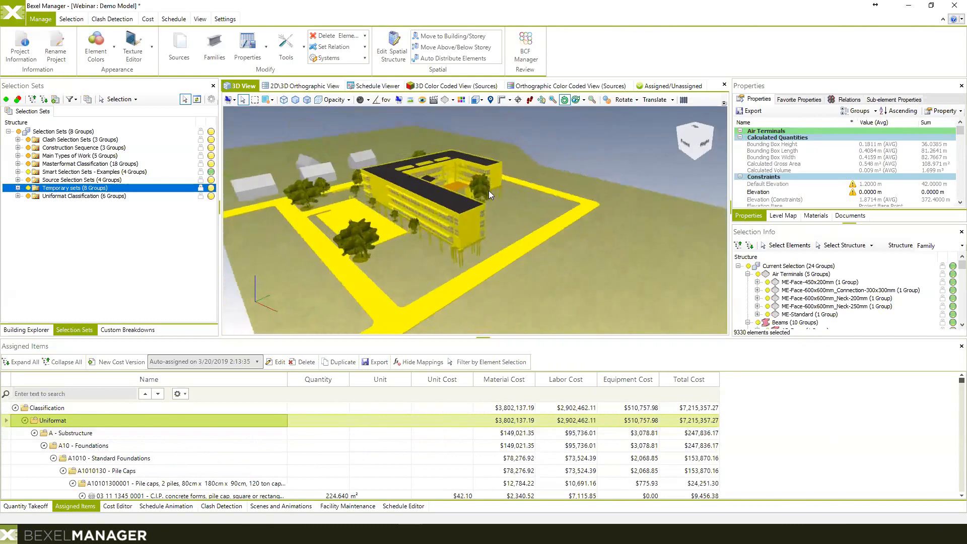
pyautogui.moveTo(464, 242); pyautogui.dragTo(490, 222)
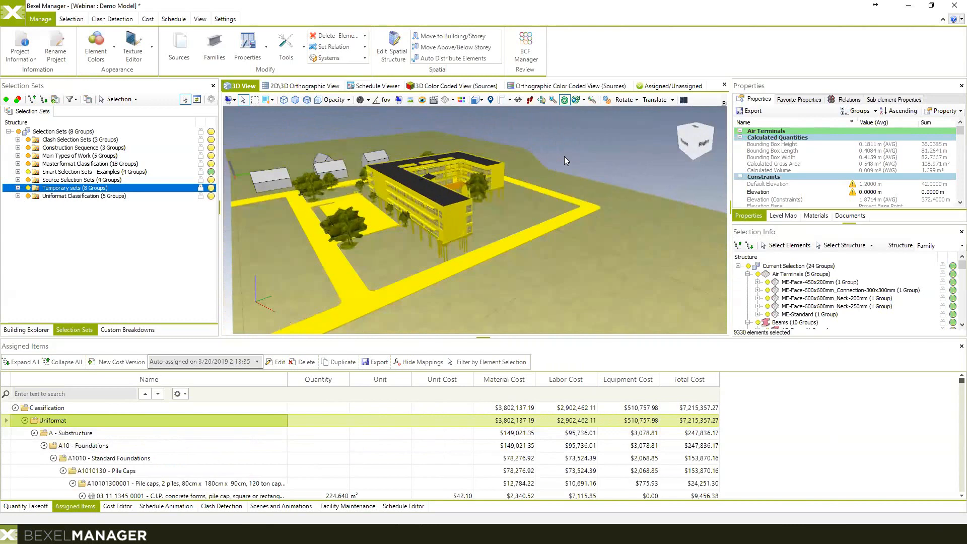
# Step: Hide the selected assigned elements in the 3D view so only elements without assigned costs are left
pyautogui.rightClick(564, 156)
pyautogui.moveTo(589, 198)
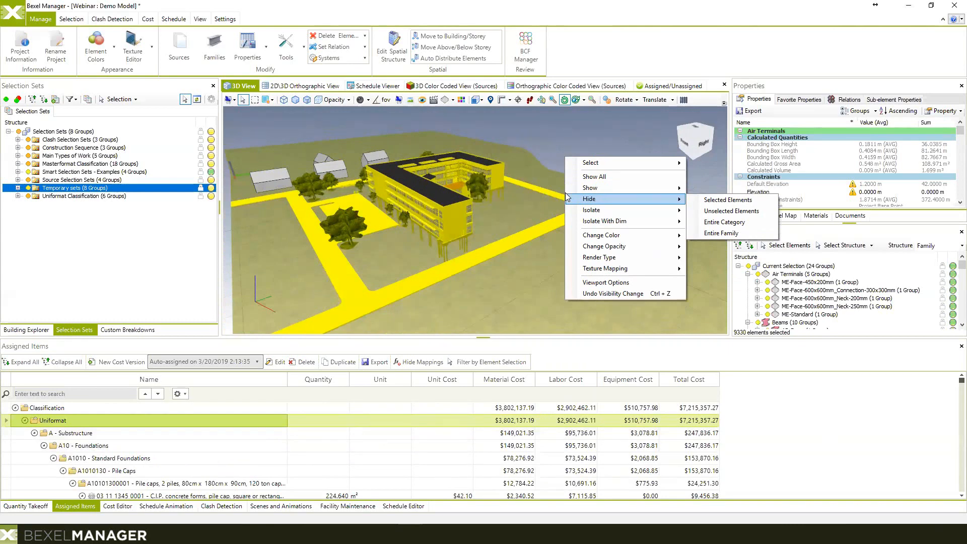
pyautogui.click(731, 211)
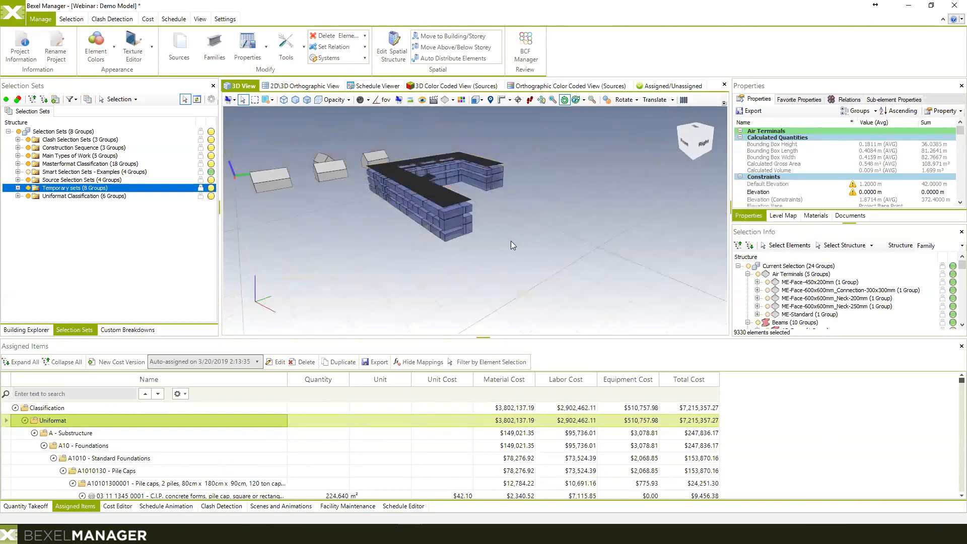
pyautogui.moveTo(509, 241); pyautogui.dragTo(514, 245, button='middle')
pyautogui.scroll(3, 455, 180)
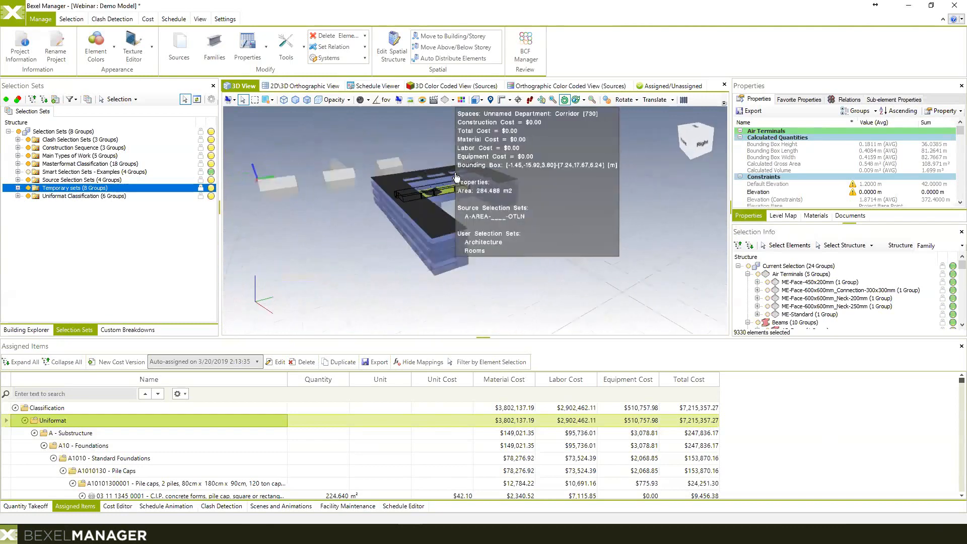
# Step: Select all the unassigned AR-Roof_finish-52mm roof surfaces, including the small lower roof in the courtyard
pyautogui.moveTo(490, 282); pyautogui.dragTo(535, 238, button='middle')
pyautogui.click(536, 244)
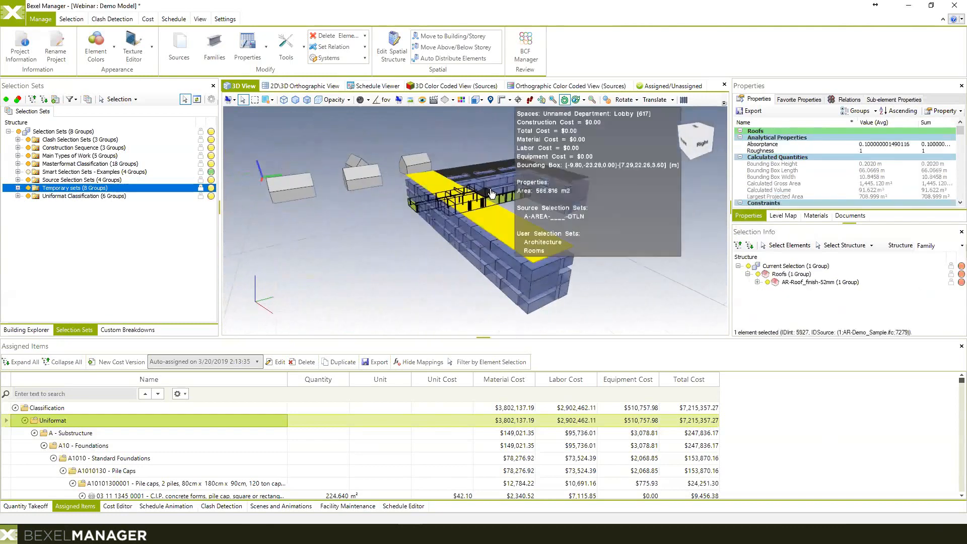
pyautogui.moveTo(491, 194); pyautogui.dragTo(533, 174, button='middle')
pyautogui.keyDown('ctrl'); pyautogui.click(526, 171); pyautogui.keyUp('ctrl')
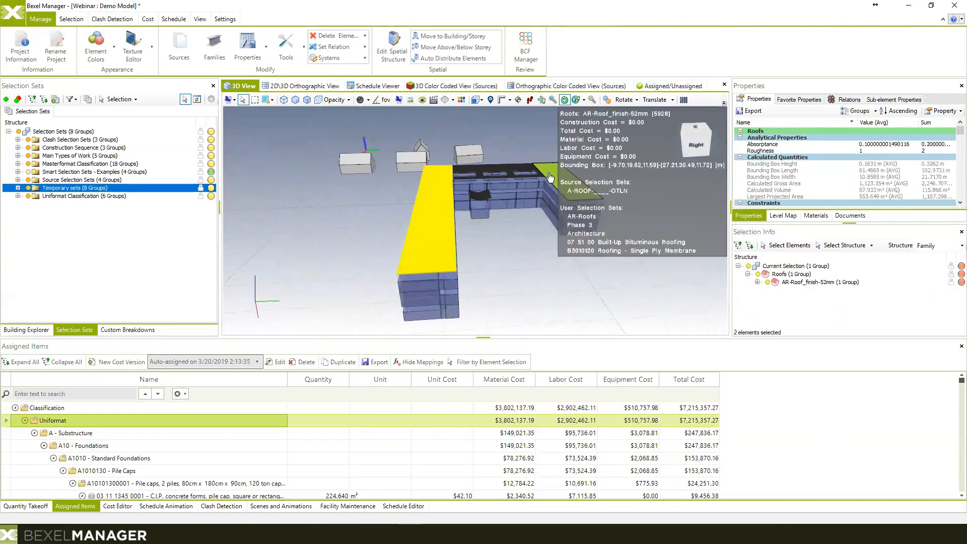
pyautogui.keyDown('ctrl'); pyautogui.click(526, 172); pyautogui.keyUp('ctrl')
pyautogui.keyDown('ctrl'); pyautogui.click(481, 196); pyautogui.keyUp('ctrl')
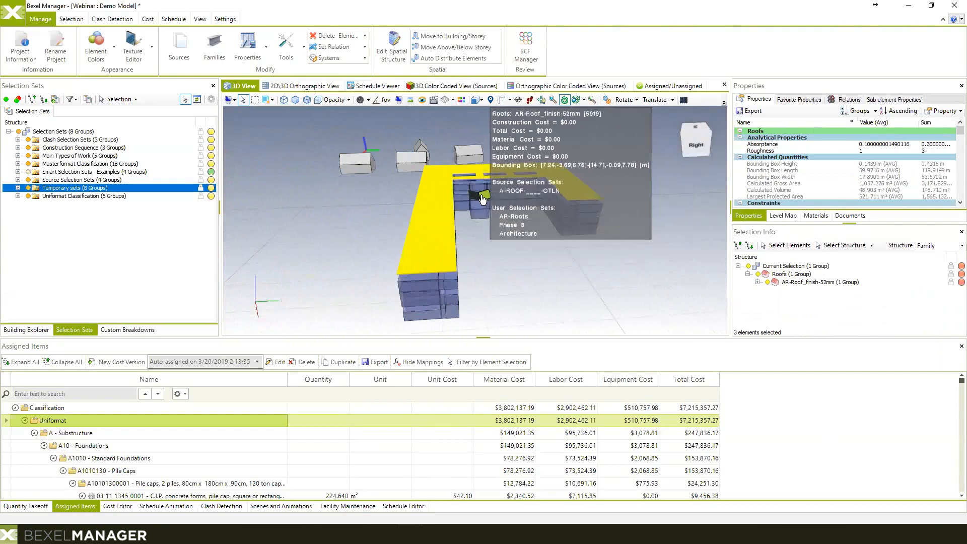
pyautogui.keyDown('ctrl'); pyautogui.click(472, 195); pyautogui.keyUp('ctrl')
pyautogui.moveTo(500, 212); pyautogui.dragTo(519, 243, button='middle')
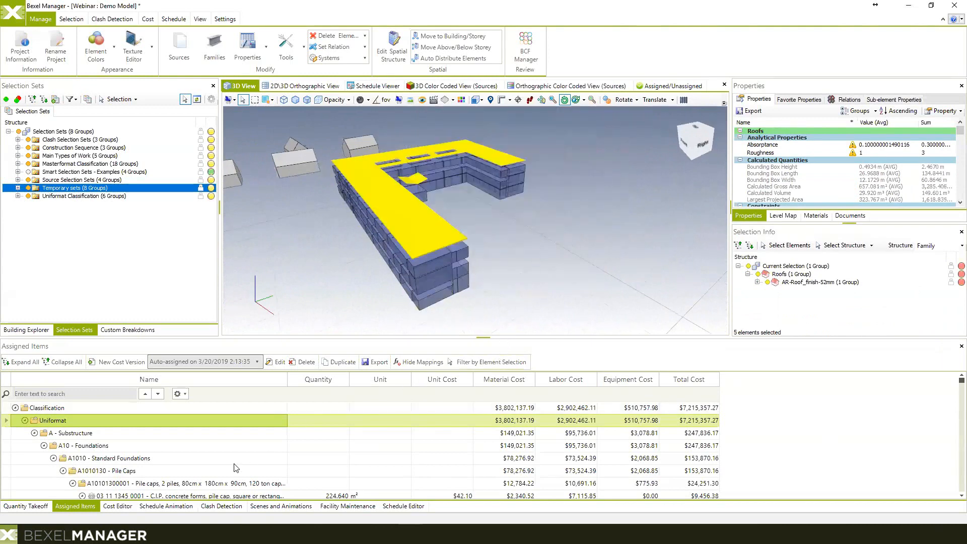
pyautogui.click(117, 505)
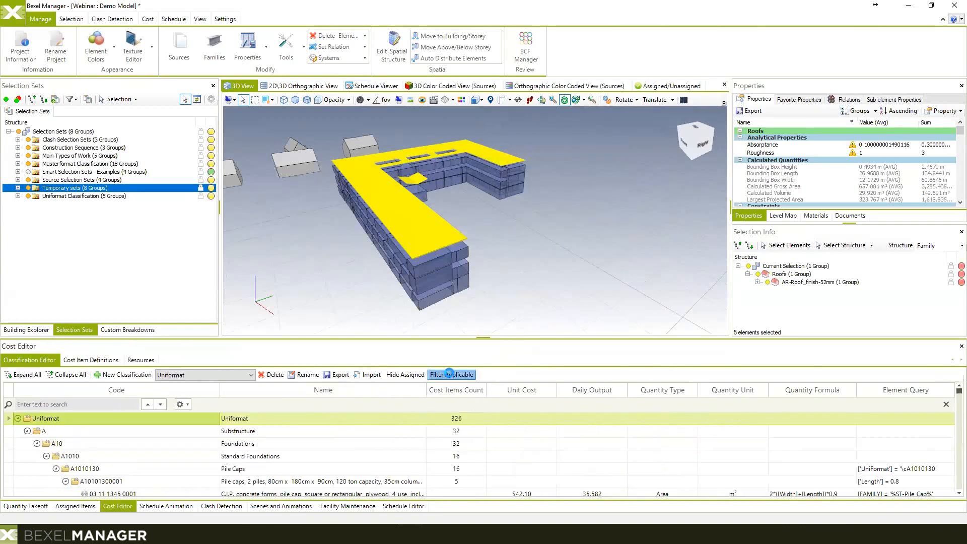
pyautogui.click(450, 374)
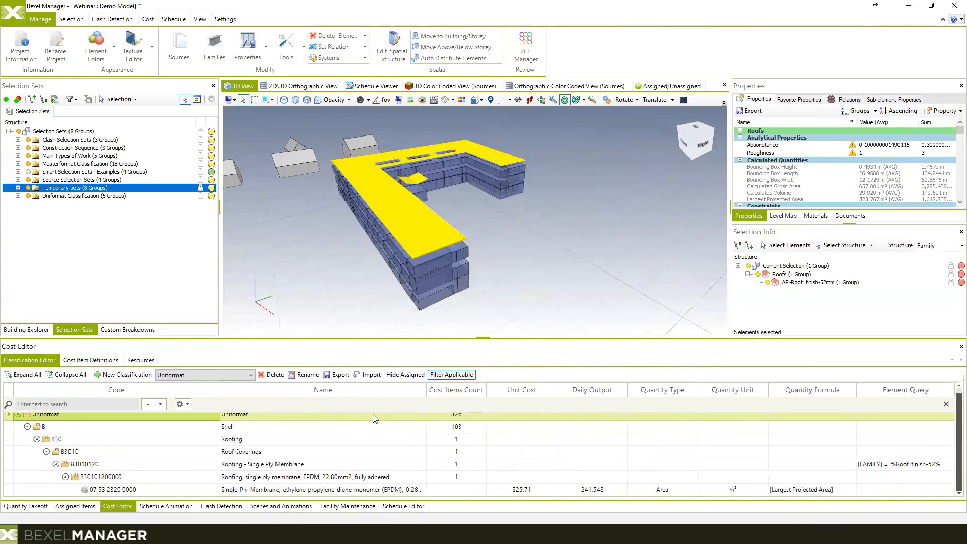
pyautogui.rightClick(269, 493)
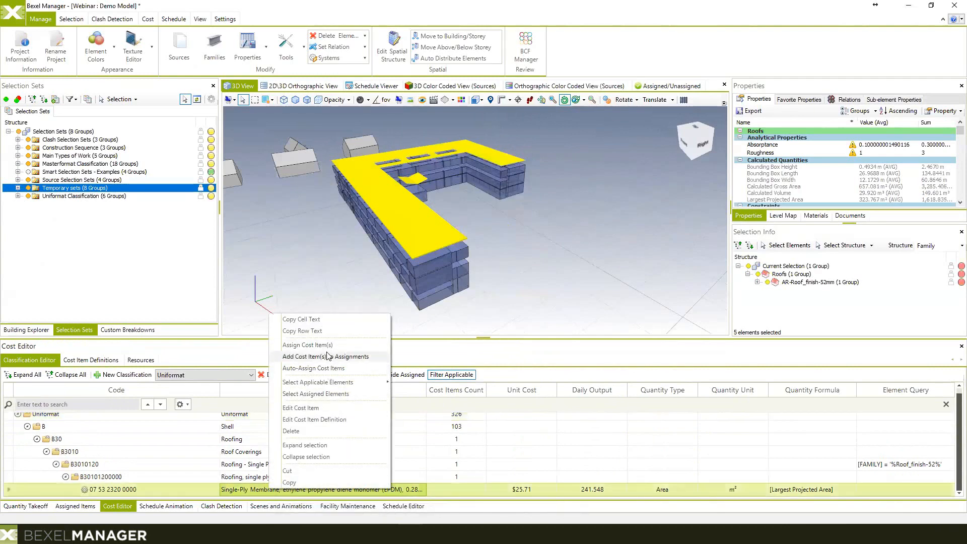
pyautogui.click(345, 347)
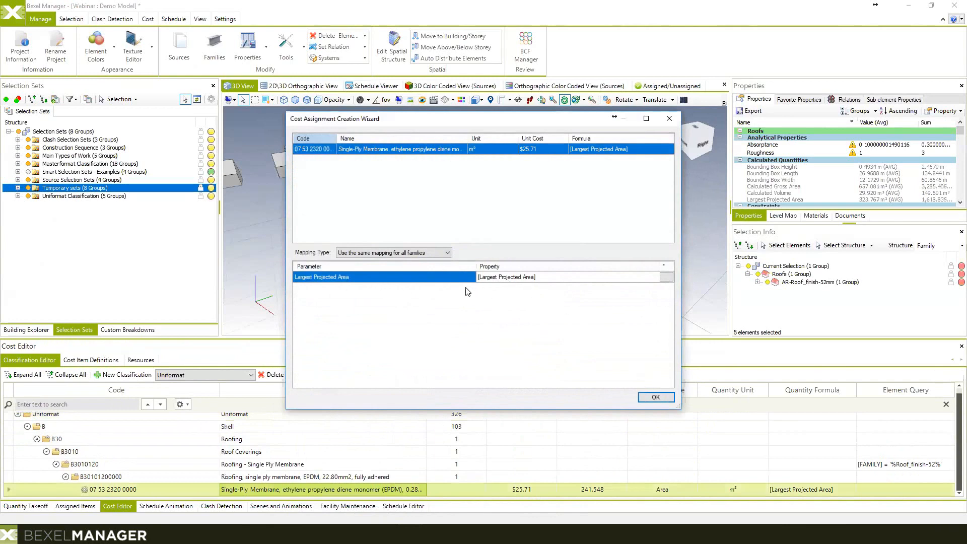
pyautogui.click(657, 396)
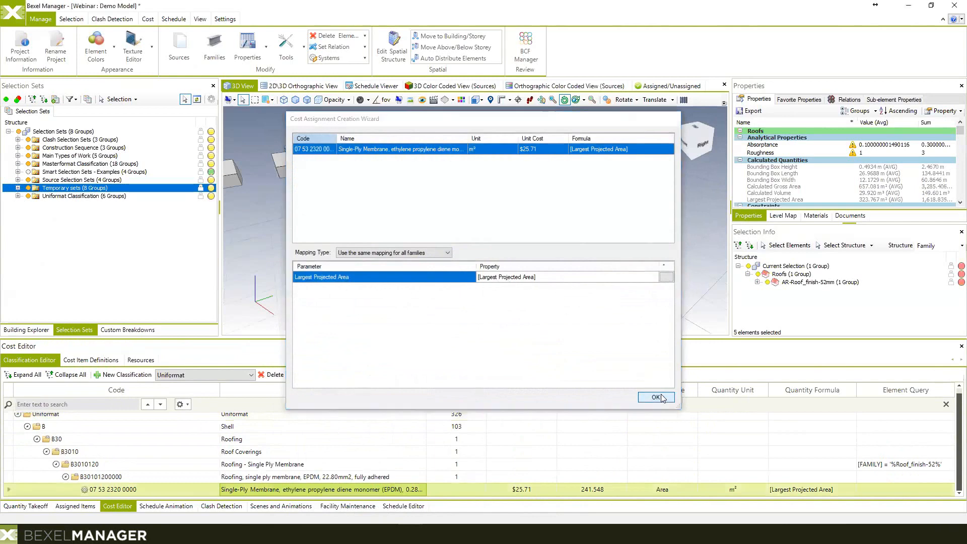
# Step: Select all elements assigned to the Uniformat classification and show the complete model again in the 3D view
pyautogui.click(75, 506)
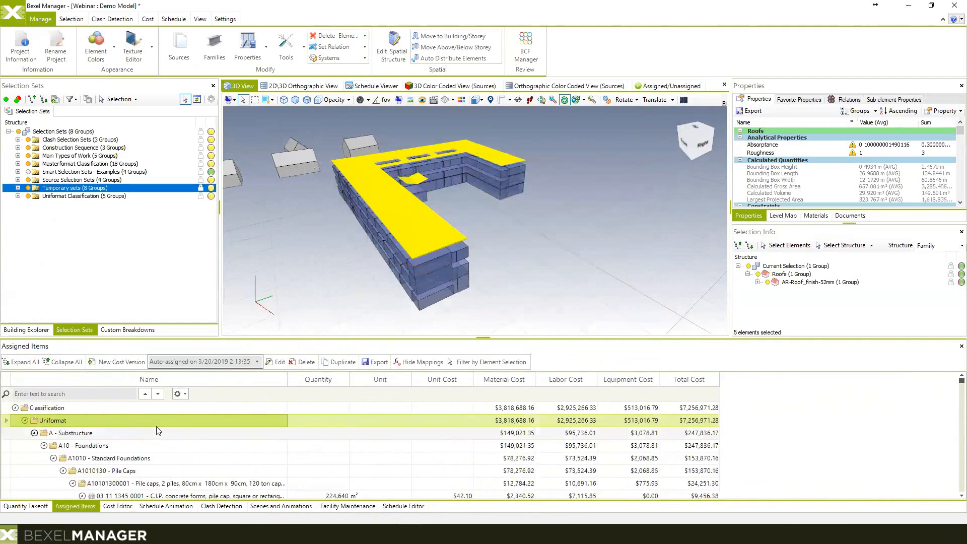
pyautogui.rightClick(69, 421)
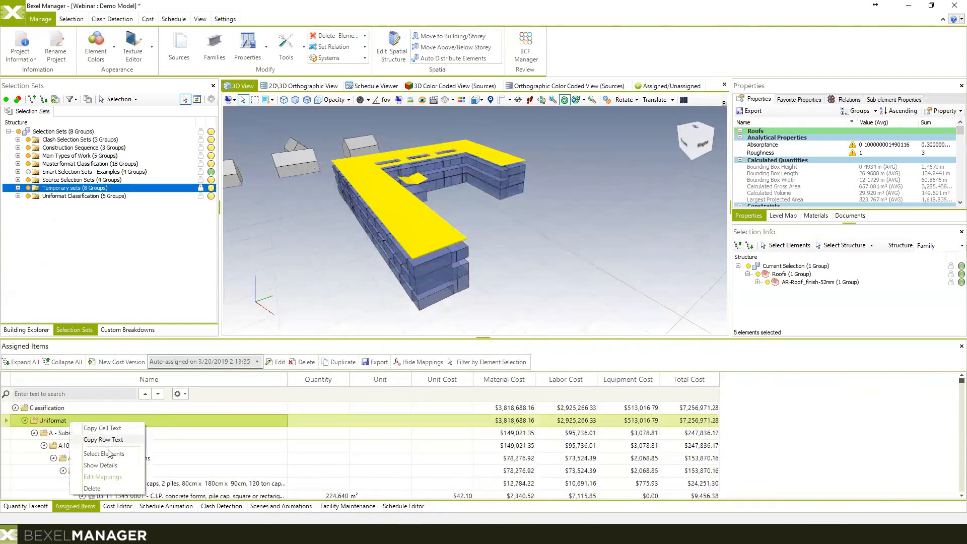
pyautogui.click(106, 453)
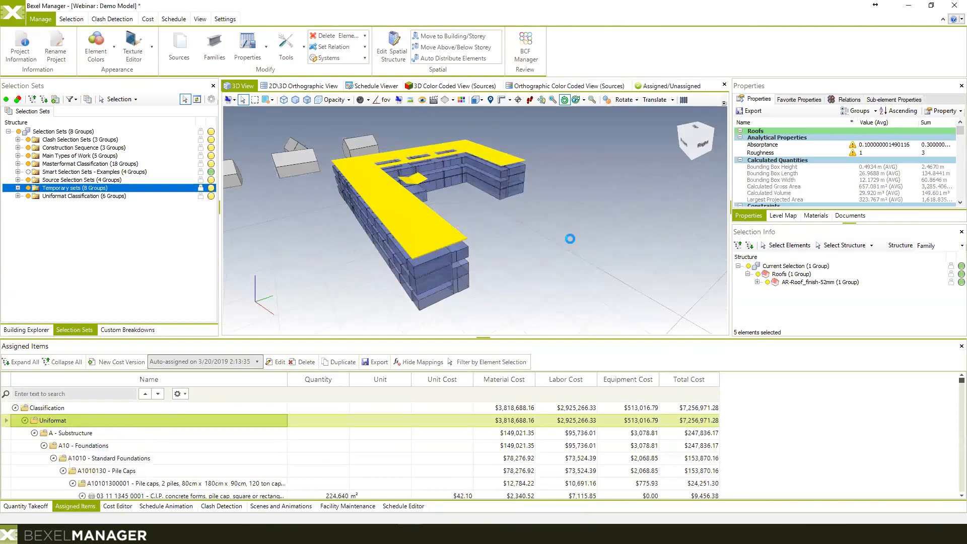
pyautogui.rightClick(569, 239)
pyautogui.click(615, 239)
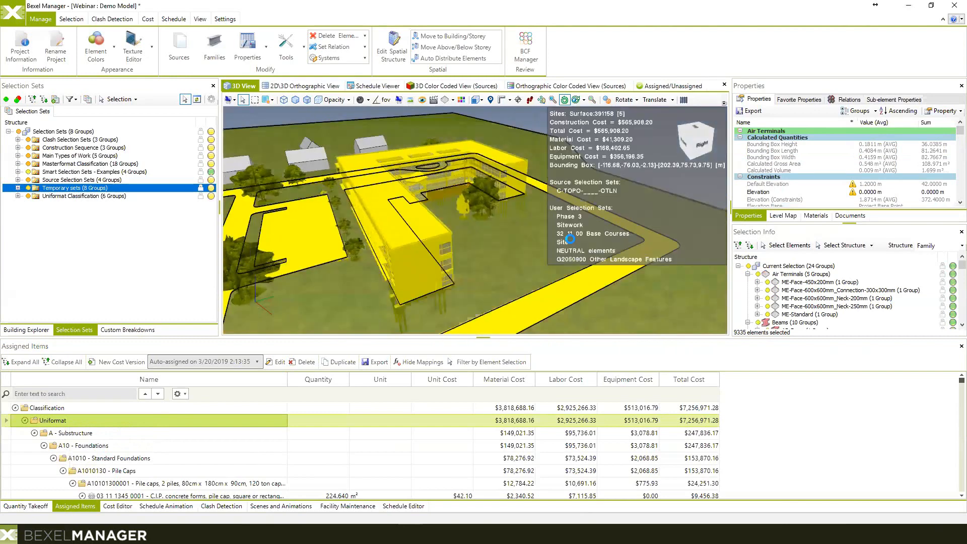
pyautogui.moveTo(553, 216)
pyautogui.mouseDown(button='middle')
pyautogui.moveTo(564, 221)
pyautogui.moveTo(558, 228)
pyautogui.moveTo(537, 223)
pyautogui.moveTo(573, 226)
pyautogui.moveTo(541, 231)
pyautogui.mouseUp(button='middle')
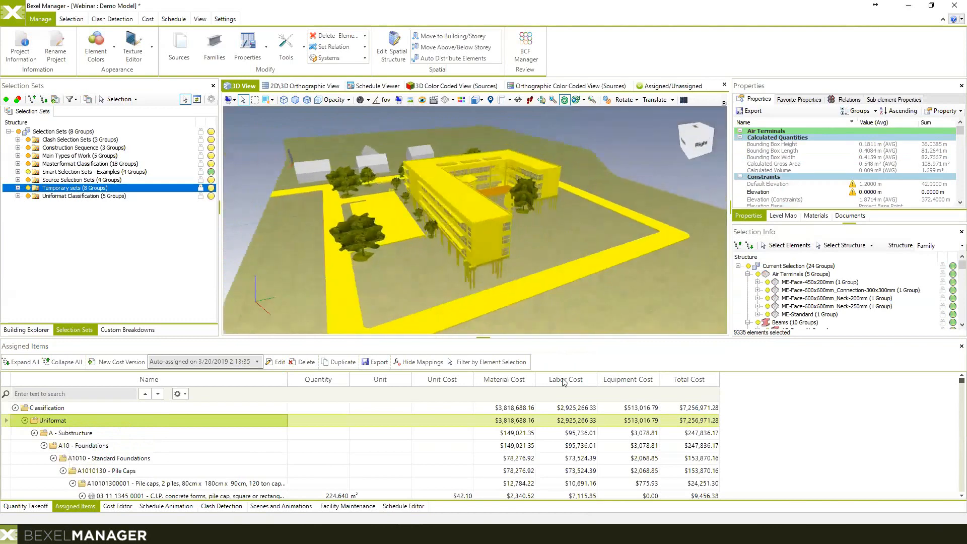
# Step: Examine the assigned costs of the pile cap items and the cost details of individual roof and external wall elements
pyautogui.click(230, 409)
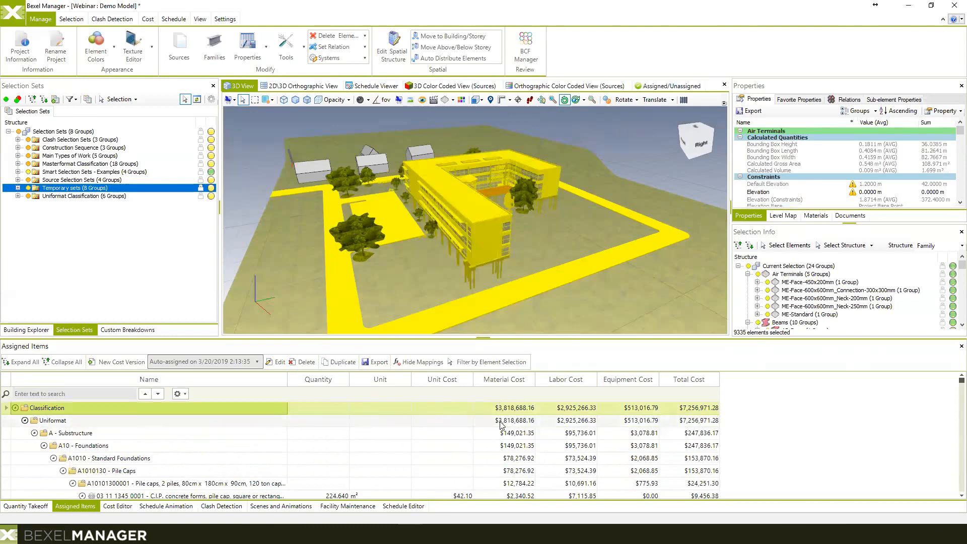
pyautogui.scroll(-7, 524, 438)
pyautogui.scroll(7, 522, 438)
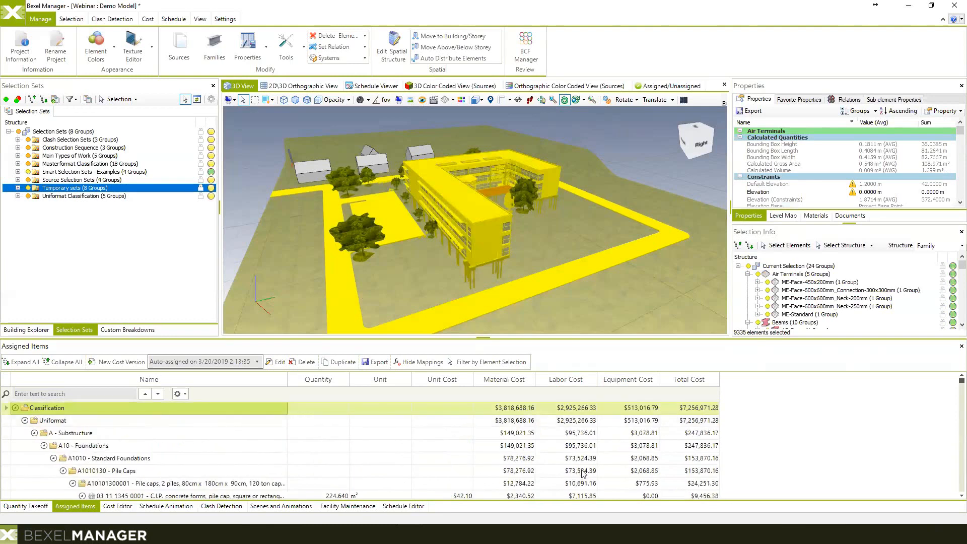
pyautogui.scroll(-3, 594, 433)
pyautogui.scroll(1, 670, 425)
pyautogui.scroll(-2, 605, 438)
pyautogui.scroll(-1, 353, 471)
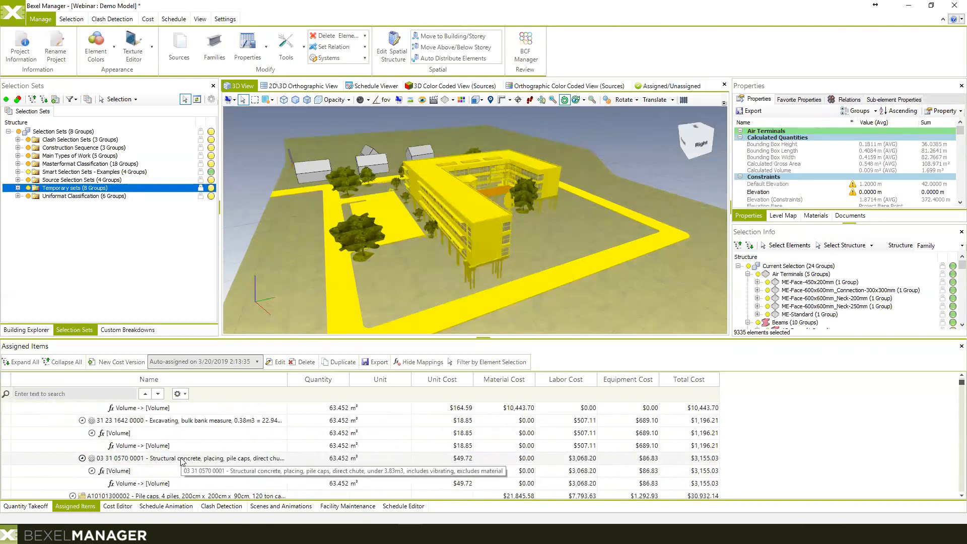
pyautogui.click(125, 506)
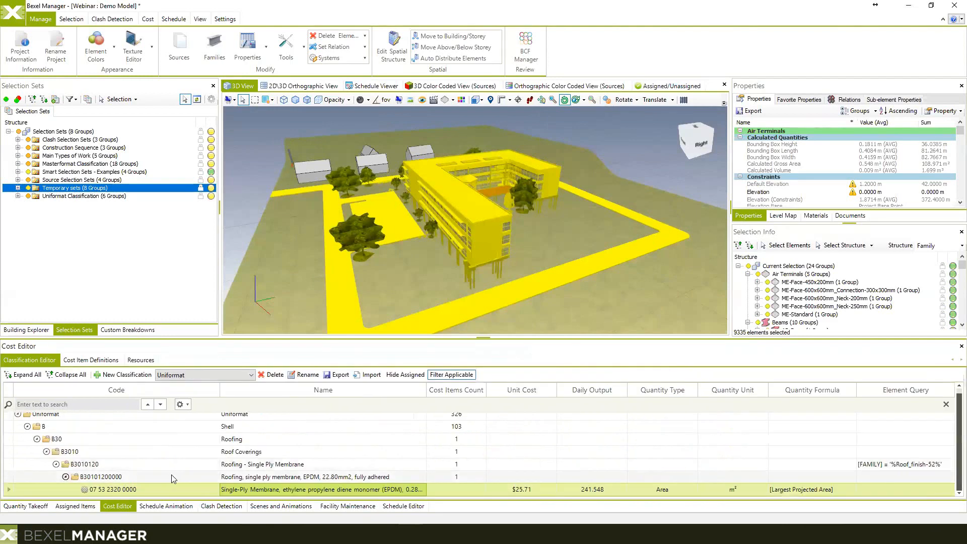
pyautogui.click(75, 506)
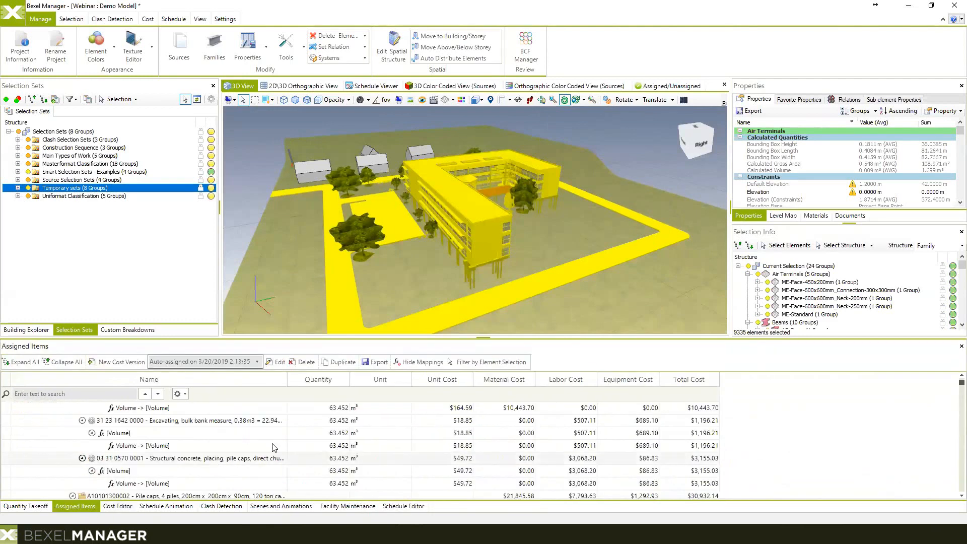
pyautogui.scroll(-3, 287, 444)
pyautogui.moveTo(456, 192)
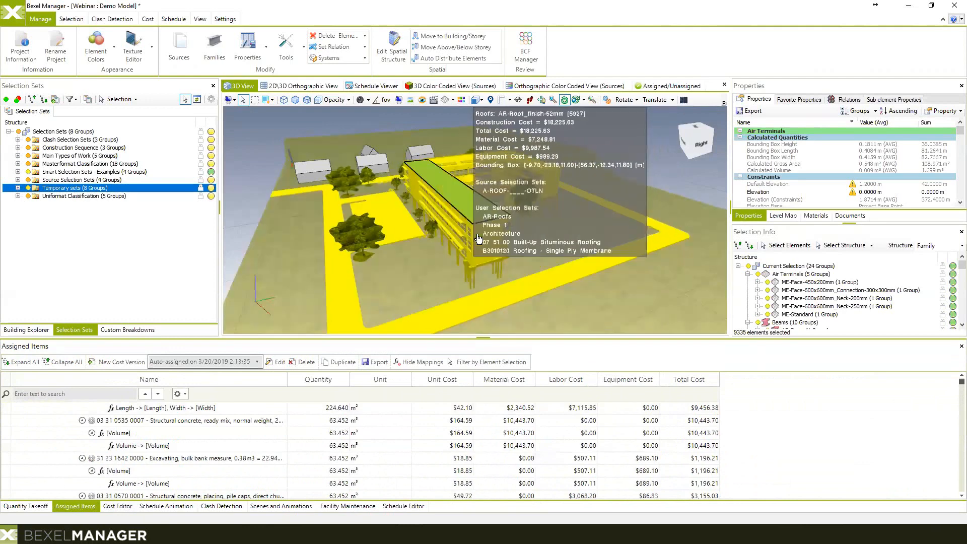
pyautogui.moveTo(500, 231)
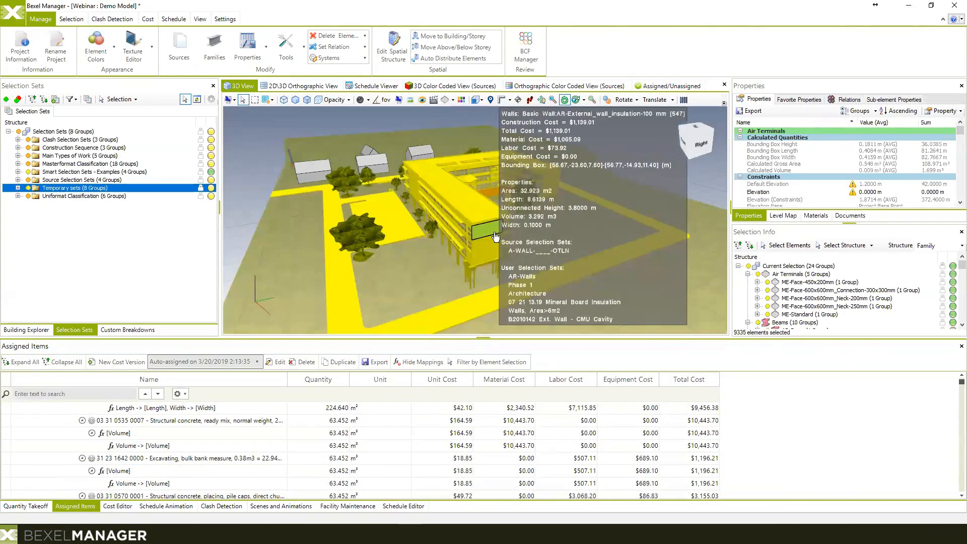
pyautogui.moveTo(495, 236); pyautogui.dragTo(490, 226, button='middle')
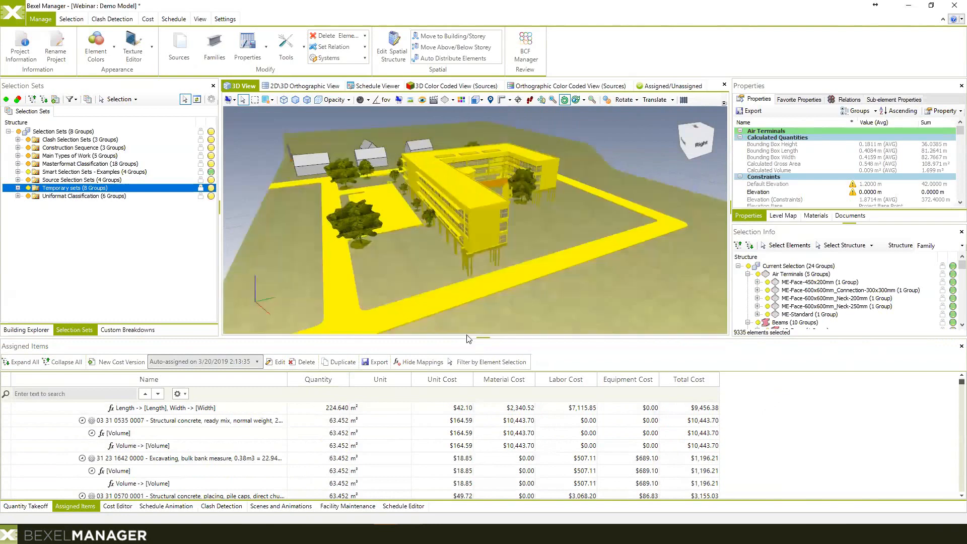
# Step: Enlarge the assigned items list and collapse A10 - Foundations and B1010 - Floor Construction, keeping B1020 - Roof Construction expanded
pyautogui.moveTo(468, 338); pyautogui.dragTo(466, 291)
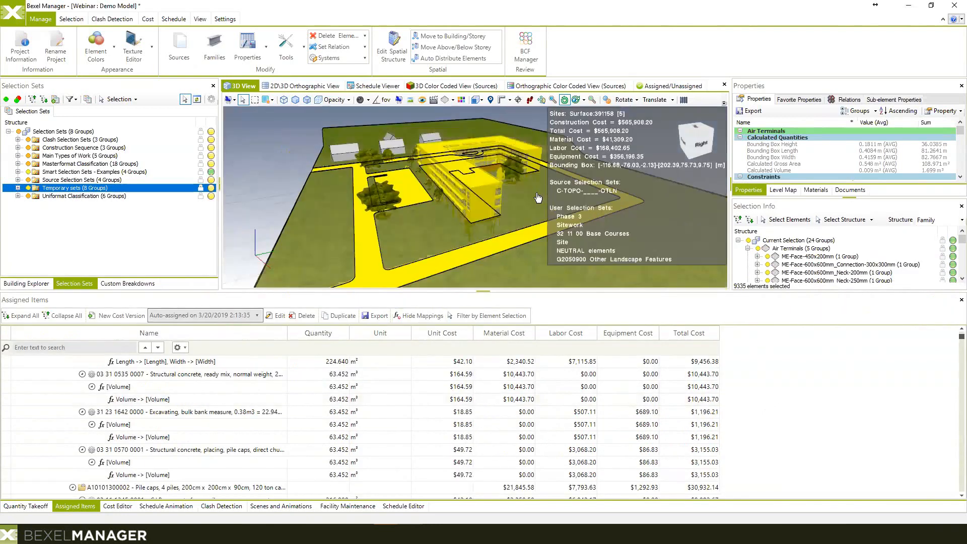
pyautogui.scroll(3, 319, 430)
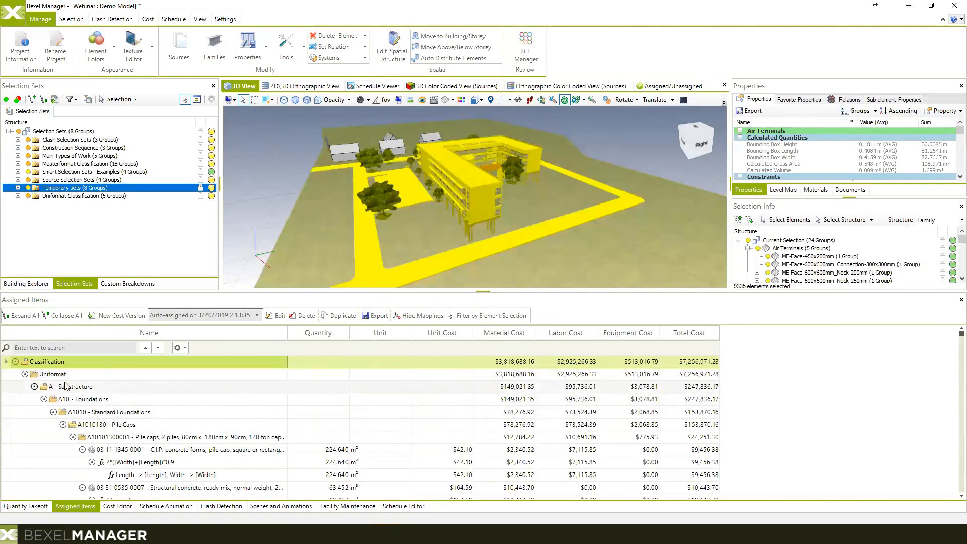
pyautogui.click(44, 400)
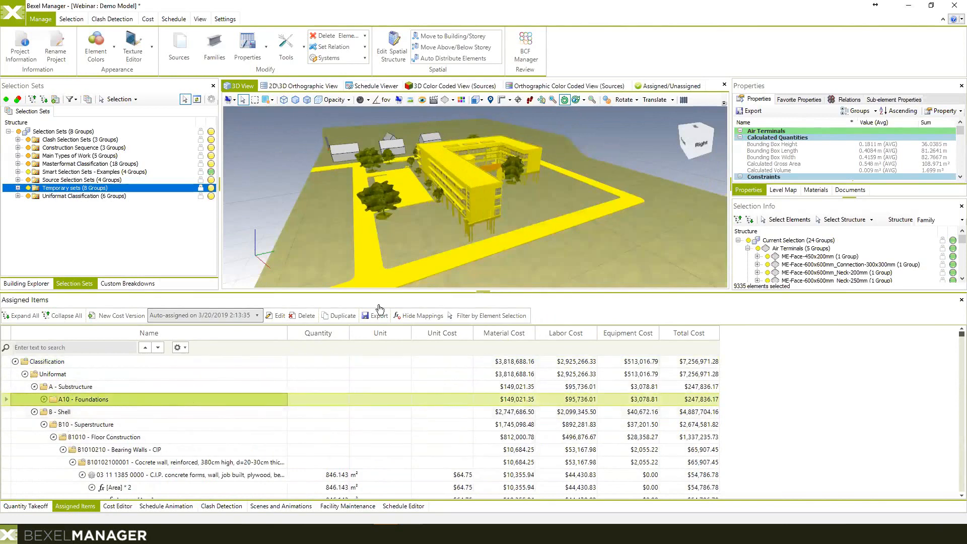
pyautogui.moveTo(512, 202); pyautogui.dragTo(523, 199, button='middle')
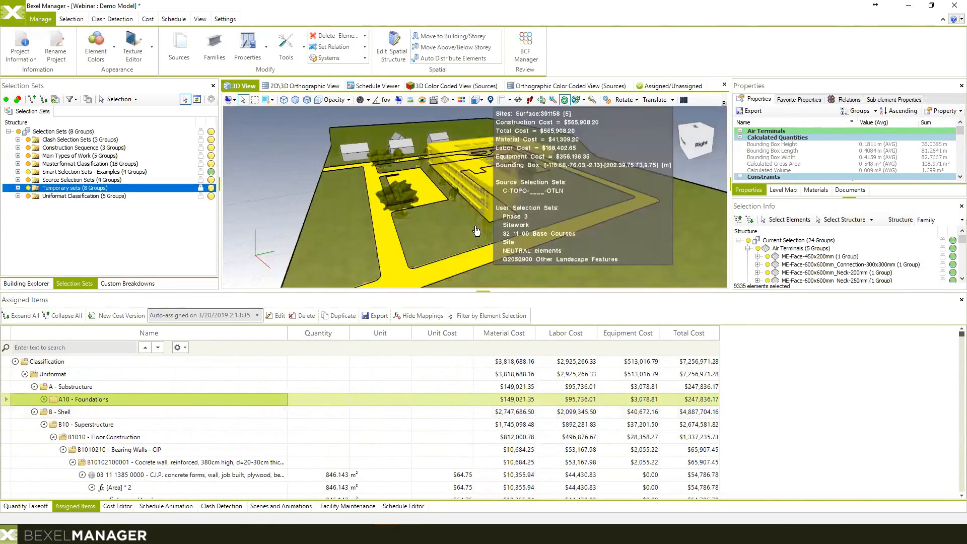
pyautogui.moveTo(475, 227); pyautogui.dragTo(457, 226, button='middle')
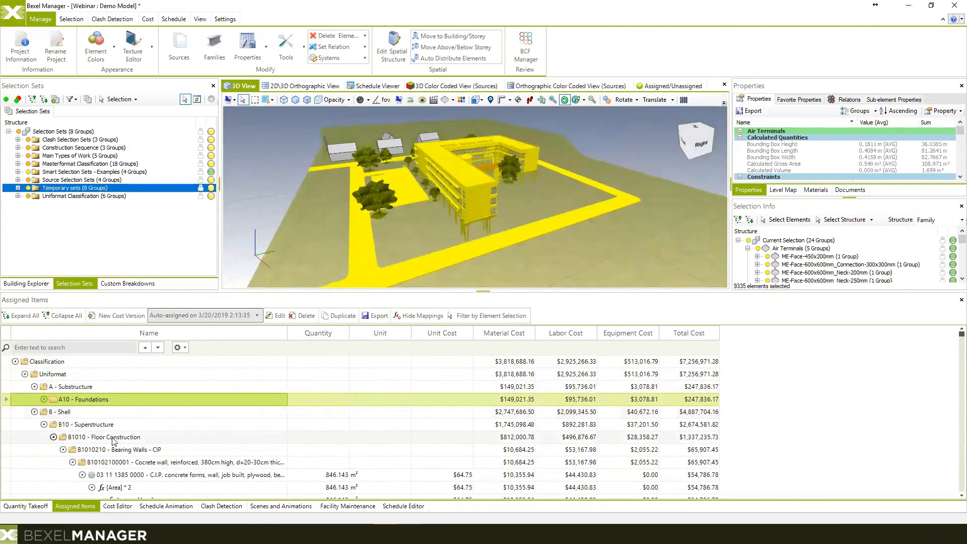
pyautogui.scroll(-2, 150, 456)
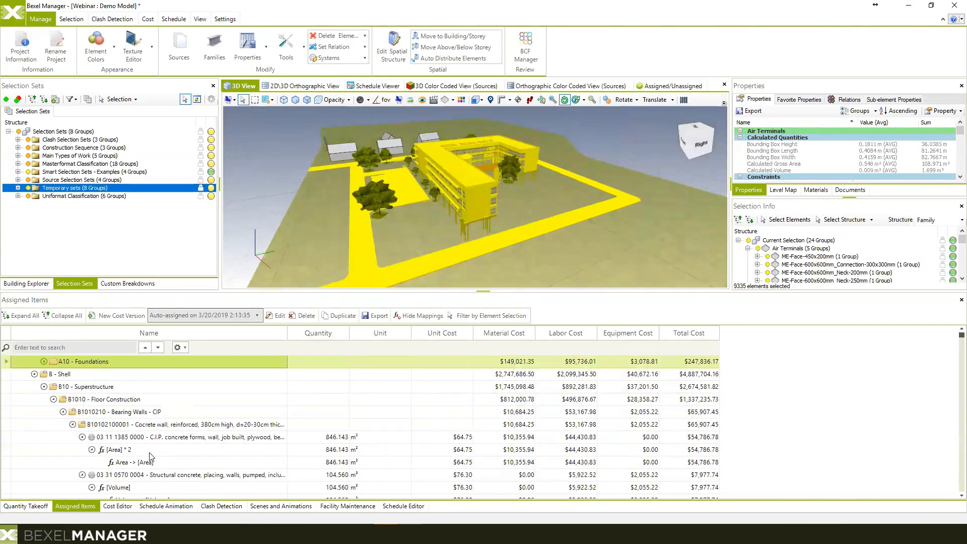
pyautogui.scroll(1, 162, 429)
pyautogui.click(54, 399)
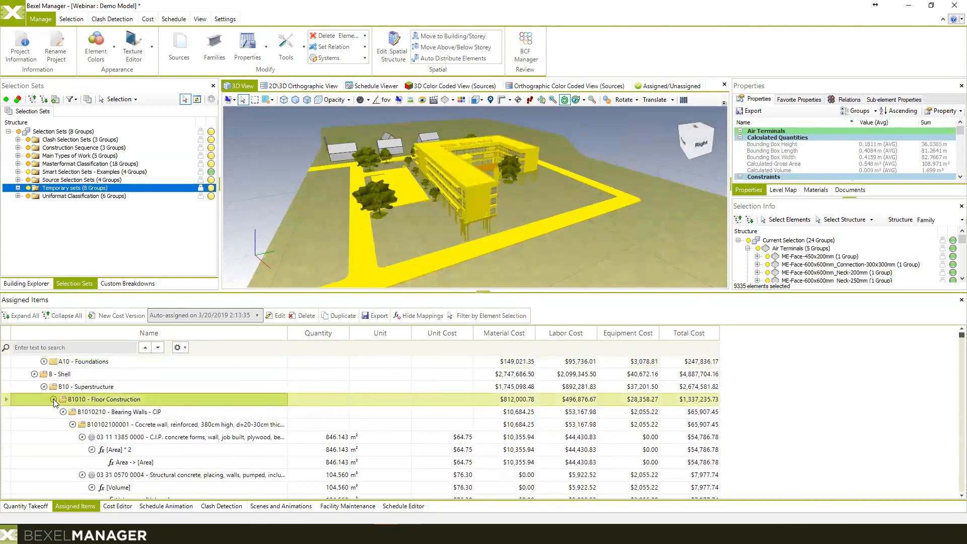
pyautogui.click(53, 412)
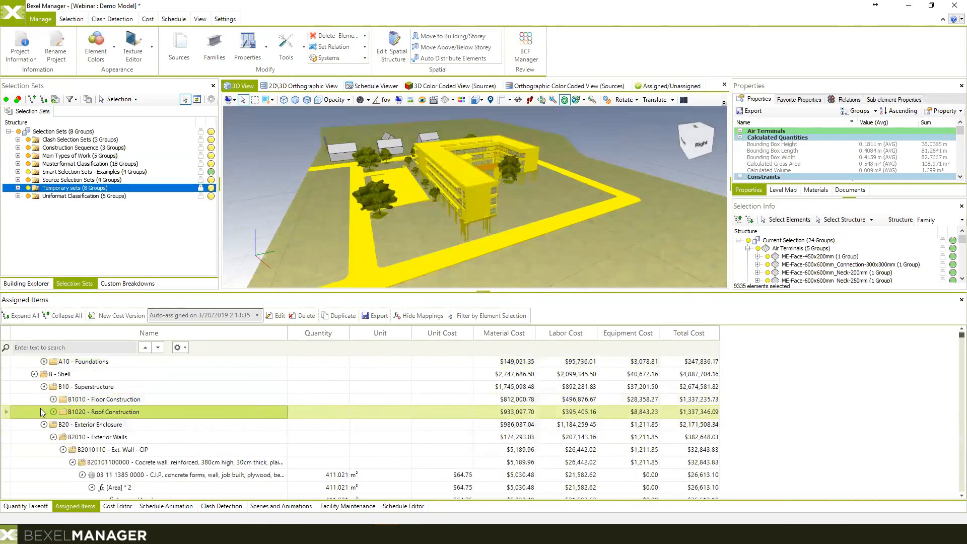
pyautogui.click(54, 412)
# Step: Select the elements assigned to B1020140 - Columns - CIP and isolate them in the 3D view
pyautogui.click(126, 425)
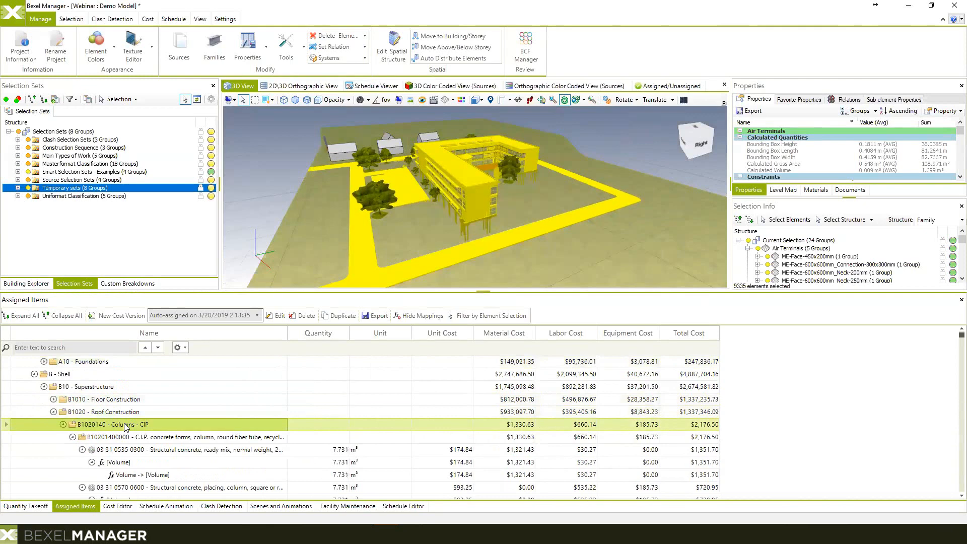
pyautogui.rightClick(126, 426)
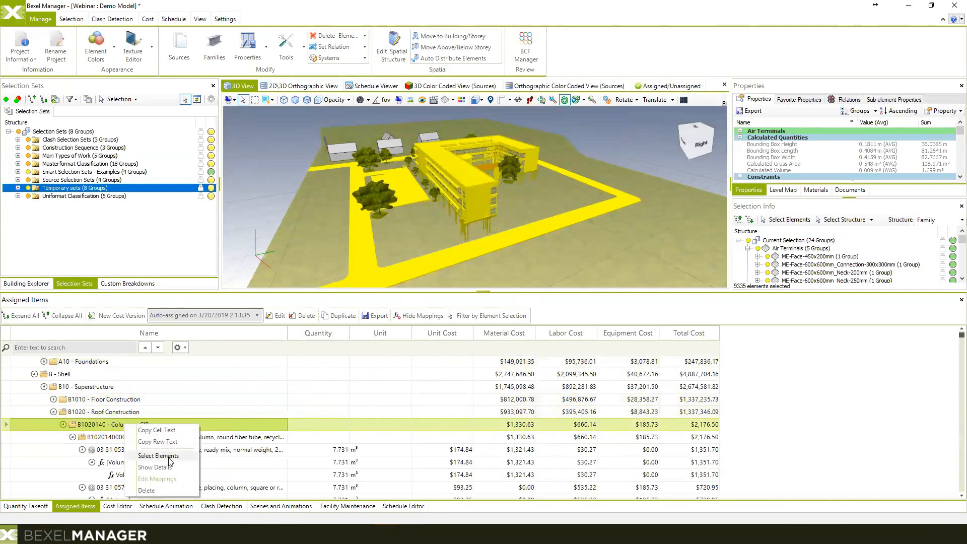
pyautogui.click(169, 460)
pyautogui.rightClick(643, 140)
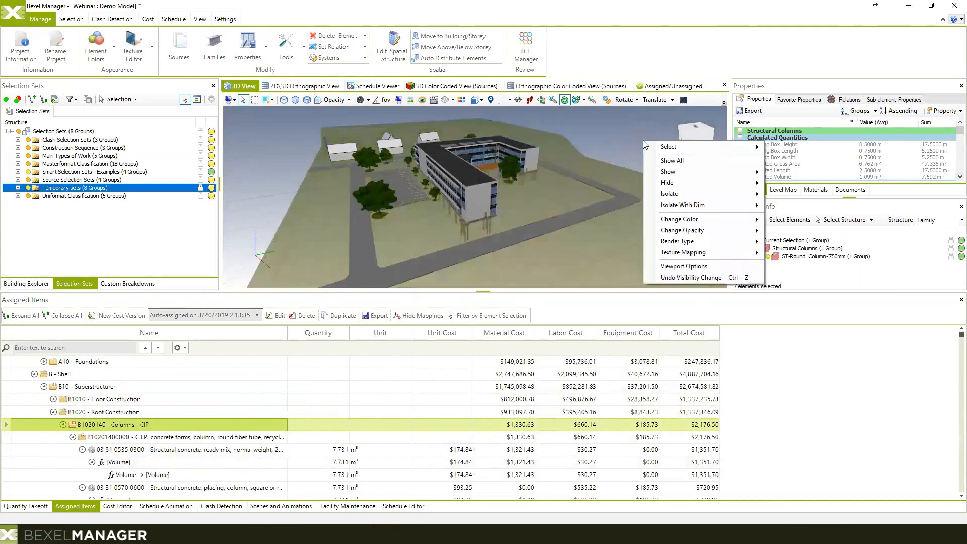
pyautogui.moveTo(669, 193)
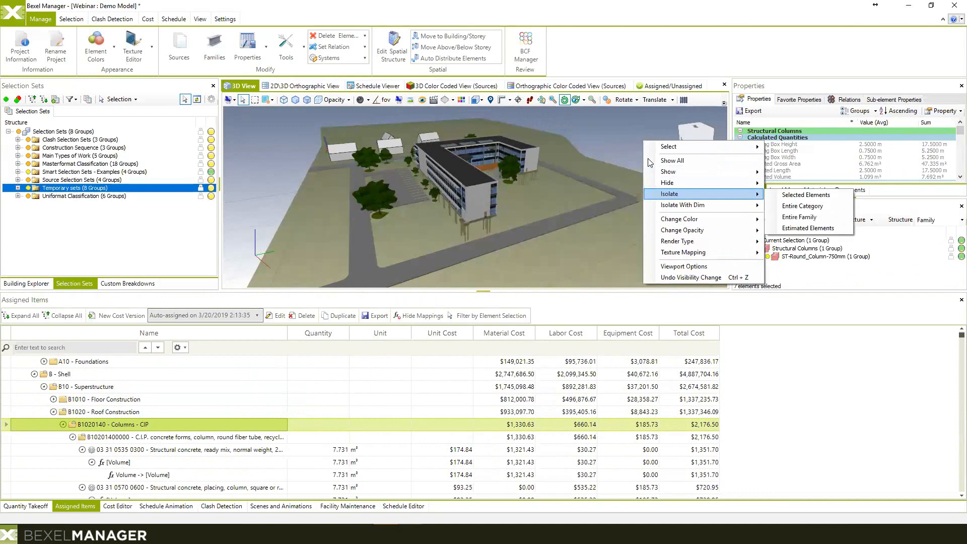
pyautogui.click(786, 195)
pyautogui.moveTo(481, 190); pyautogui.dragTo(496, 208)
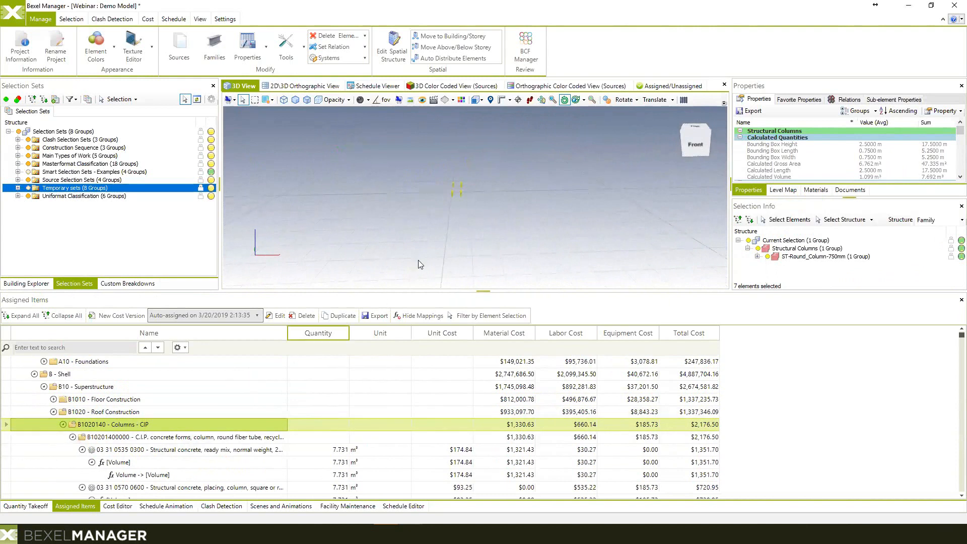
pyautogui.moveTo(461, 201)
pyautogui.mouseDown()
pyautogui.moveTo(493, 210)
pyautogui.moveTo(468, 232)
pyautogui.moveTo(467, 204)
pyautogui.mouseUp()
# Step: Clear the column selection, then reselect all the isolated round columns with a selection window in the 3D view
pyautogui.rightClick(466, 201)
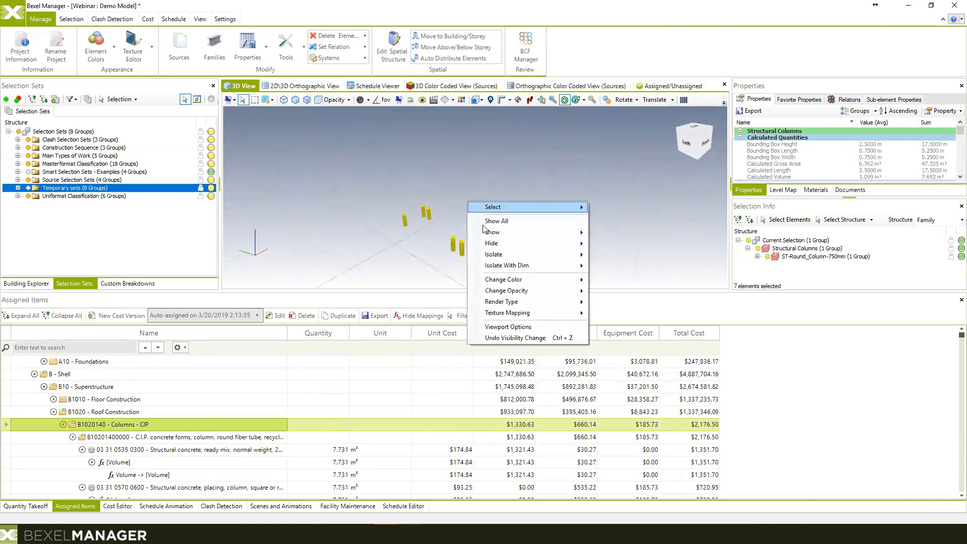
pyautogui.click(442, 242)
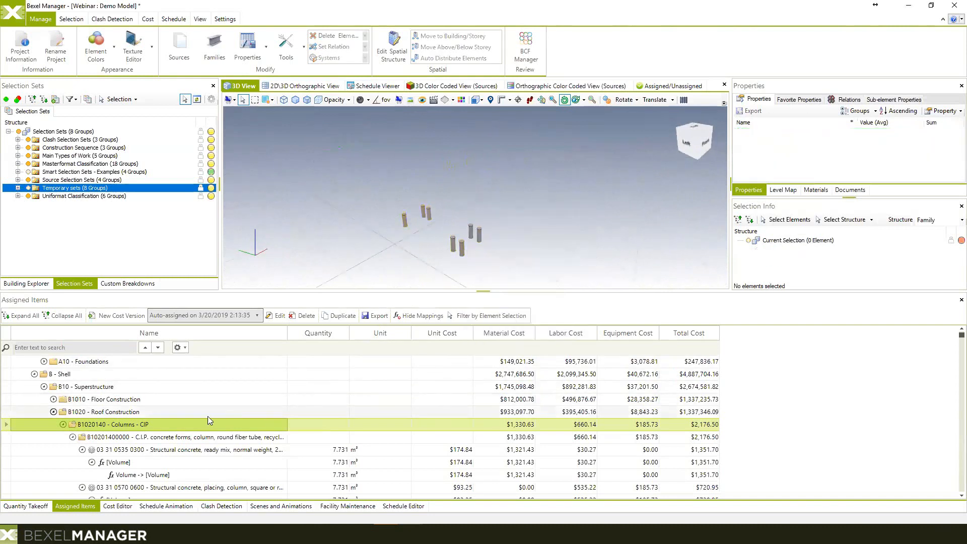
pyautogui.moveTo(533, 231); pyautogui.dragTo(501, 223)
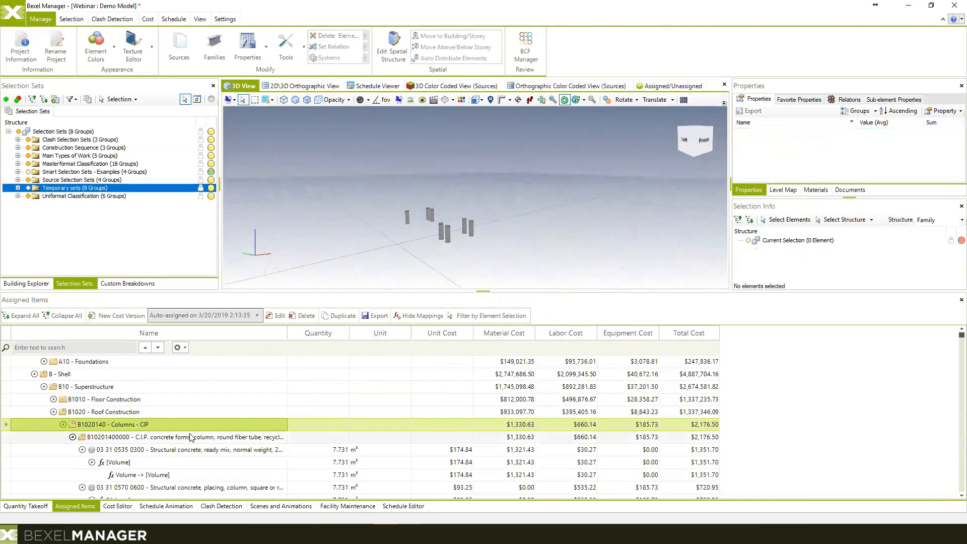
pyautogui.scroll(-1, 132, 426)
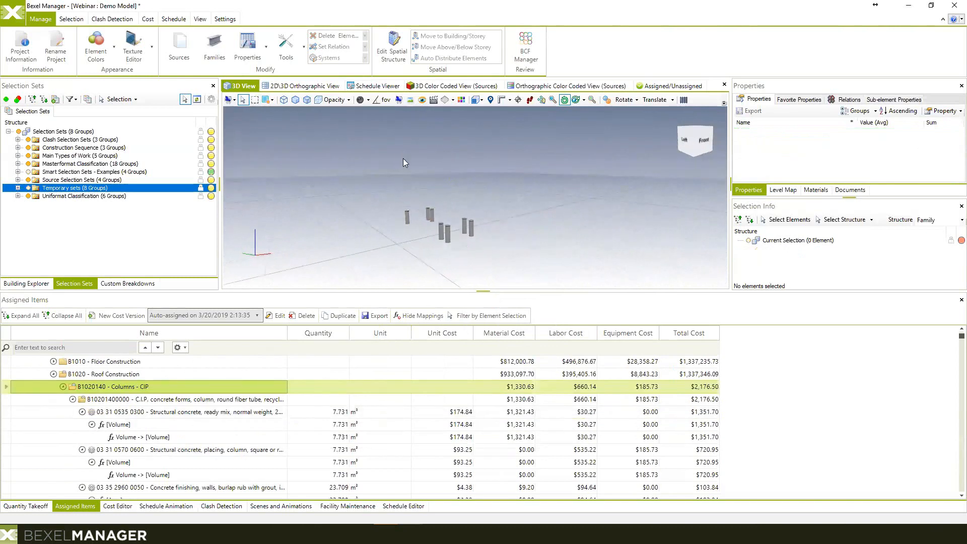
pyautogui.moveTo(374, 170); pyautogui.dragTo(375, 174)
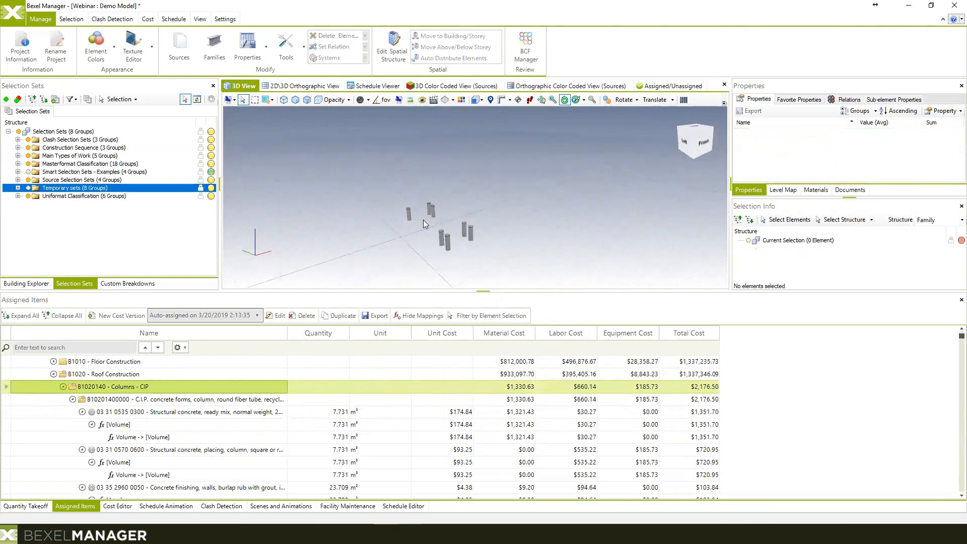
pyautogui.click(254, 99)
pyautogui.moveTo(534, 288); pyautogui.dragTo(535, 289)
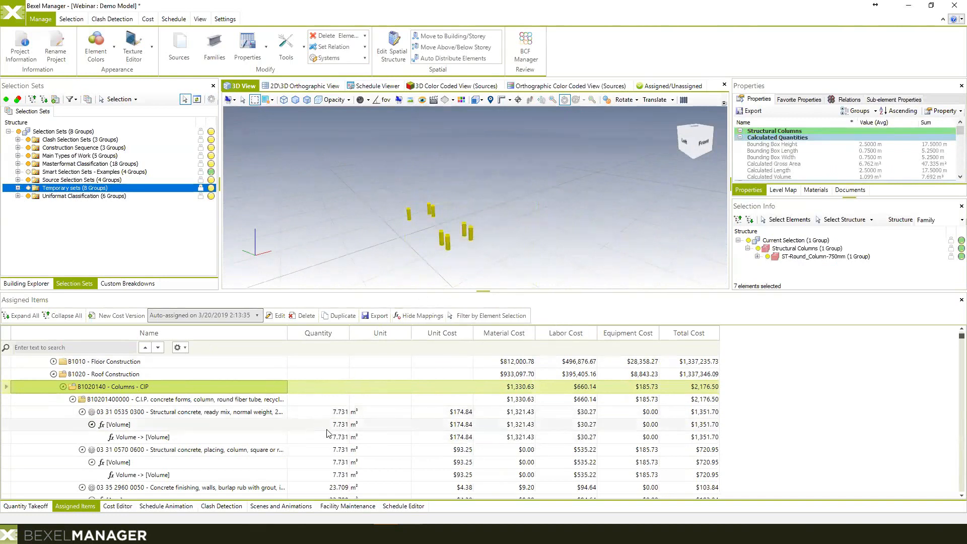
# Step: Examine the quantities and the material, labor and equipment costs of the items under B1020140 - Columns - CIP
pyautogui.scroll(-1, 335, 438)
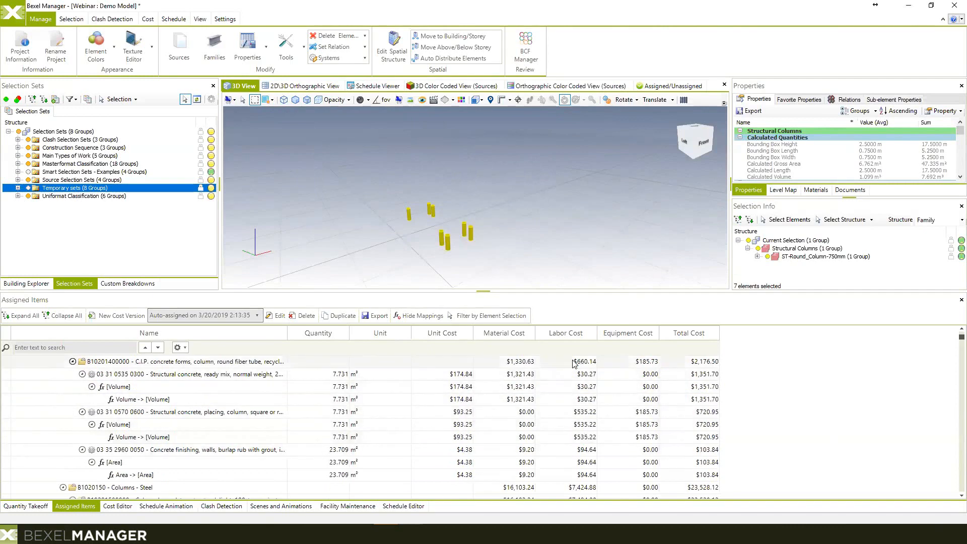
pyautogui.scroll(1, 195, 389)
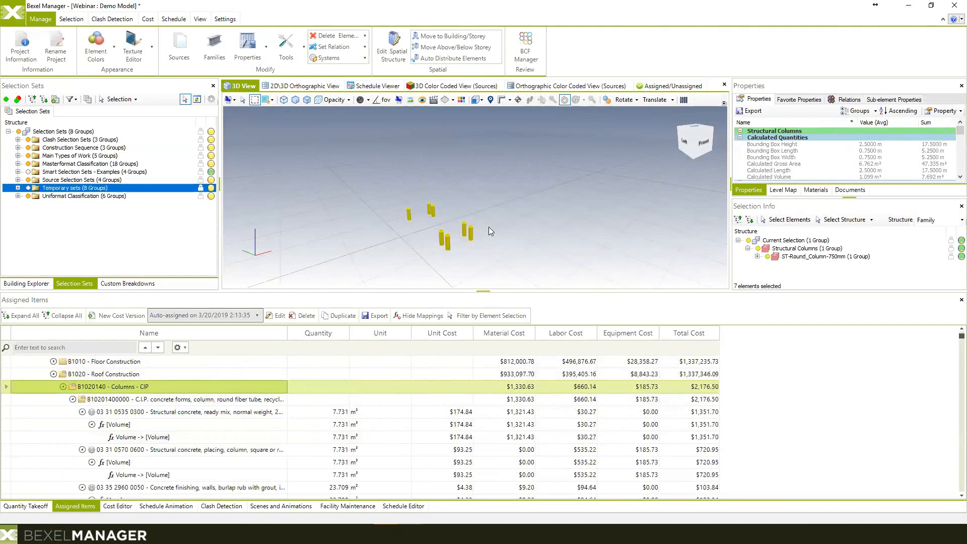
pyautogui.moveTo(552, 210); pyautogui.dragTo(573, 202, button='middle')
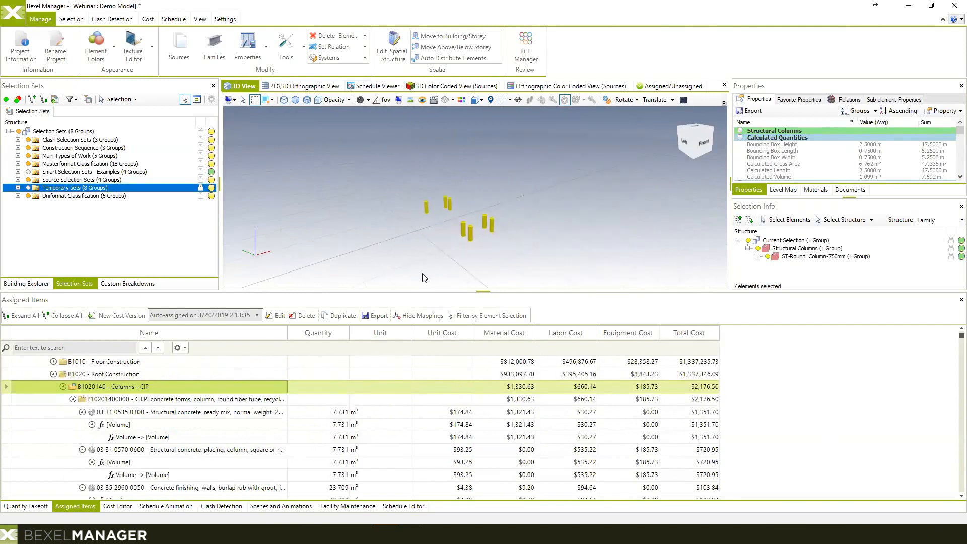
# Step: Compare the selected round columns' favorite properties for area, length and volume with the quantities under B1020140 - Columns - CIP
pyautogui.click(805, 100)
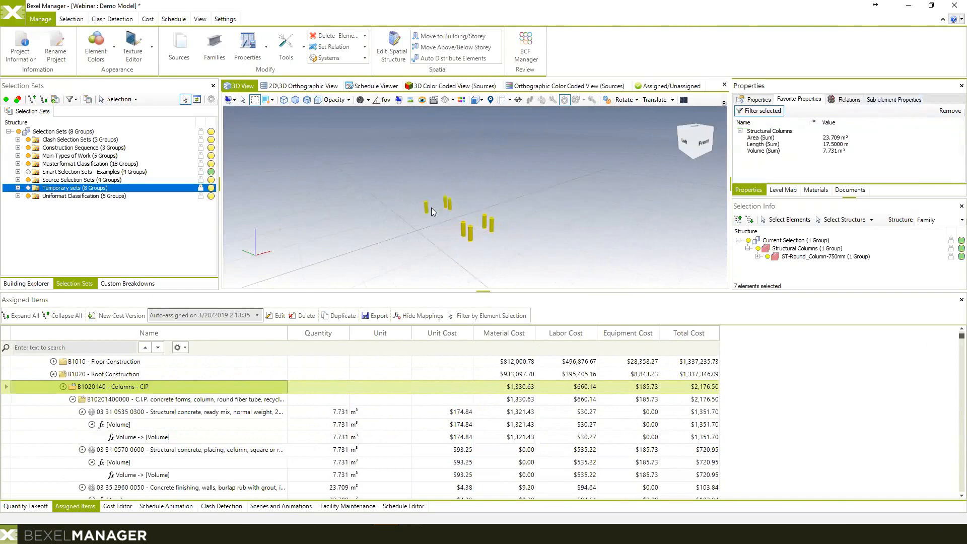
pyautogui.moveTo(459, 228); pyautogui.dragTo(452, 228, button='middle')
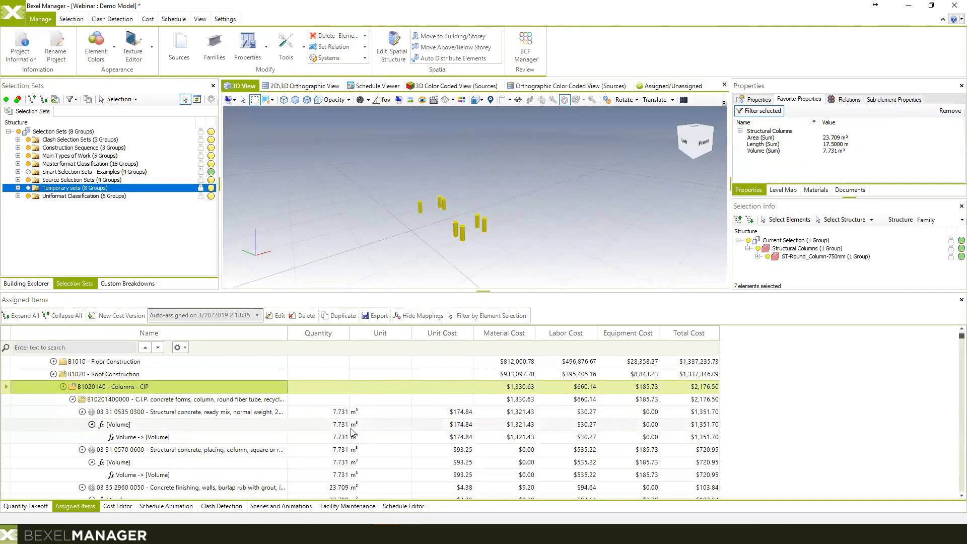
pyautogui.scroll(-1, 351, 431)
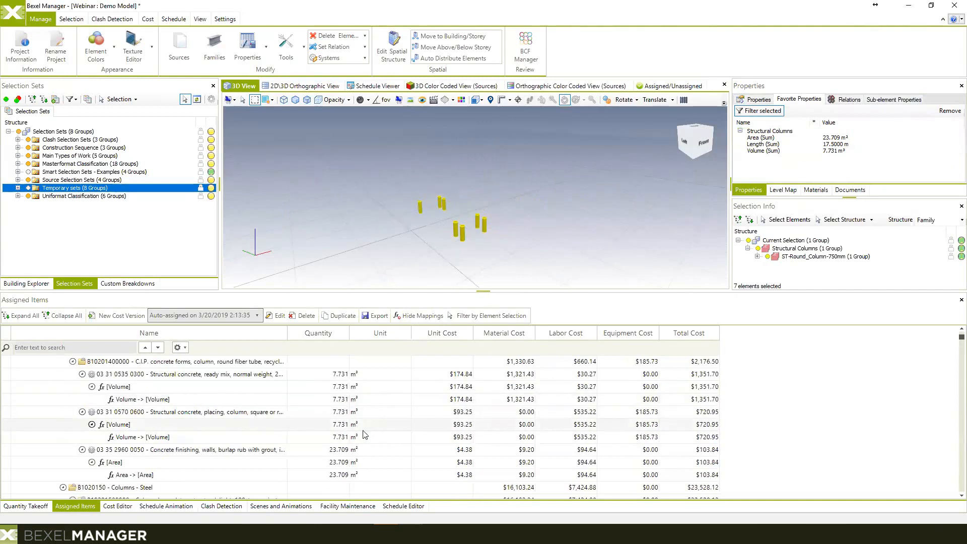
pyautogui.scroll(-1, 332, 425)
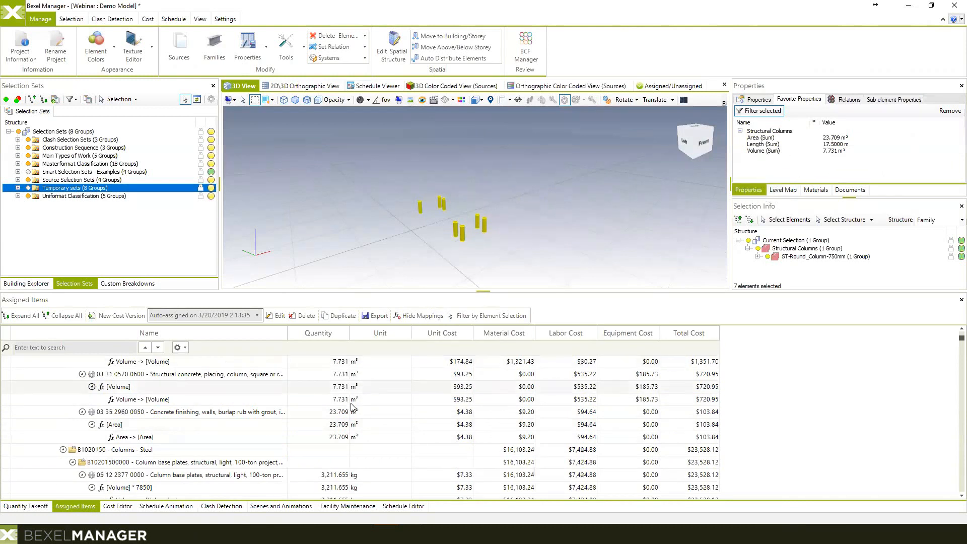
pyautogui.scroll(1, 343, 410)
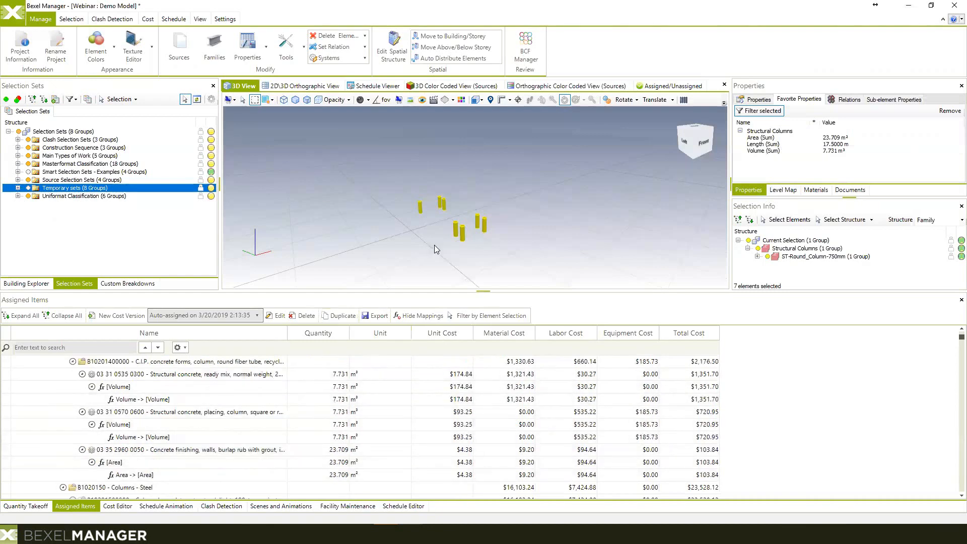
pyautogui.moveTo(452, 242); pyautogui.dragTo(459, 244, button='middle')
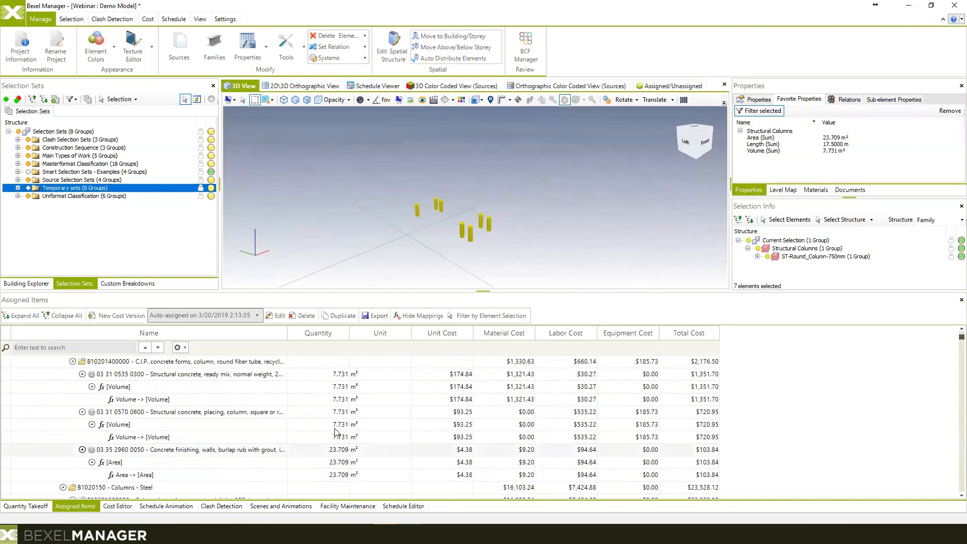
# Step: Show all model elements again and enlarge the 3D view above the assigned items list
pyautogui.rightClick(407, 260)
pyautogui.moveTo(478, 267)
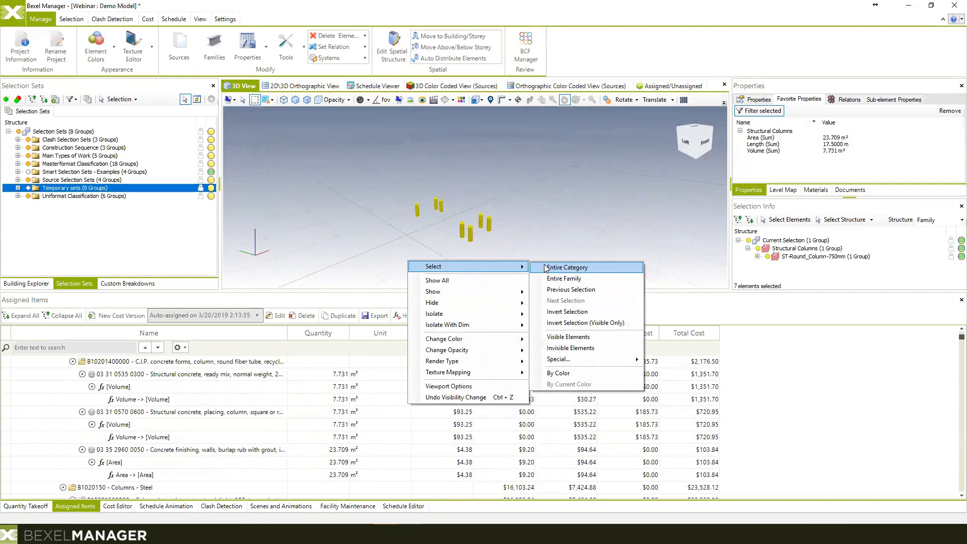
pyautogui.click(505, 279)
pyautogui.moveTo(555, 221); pyautogui.dragTo(469, 277, button='middle')
pyautogui.moveTo(471, 292); pyautogui.dragTo(473, 308)
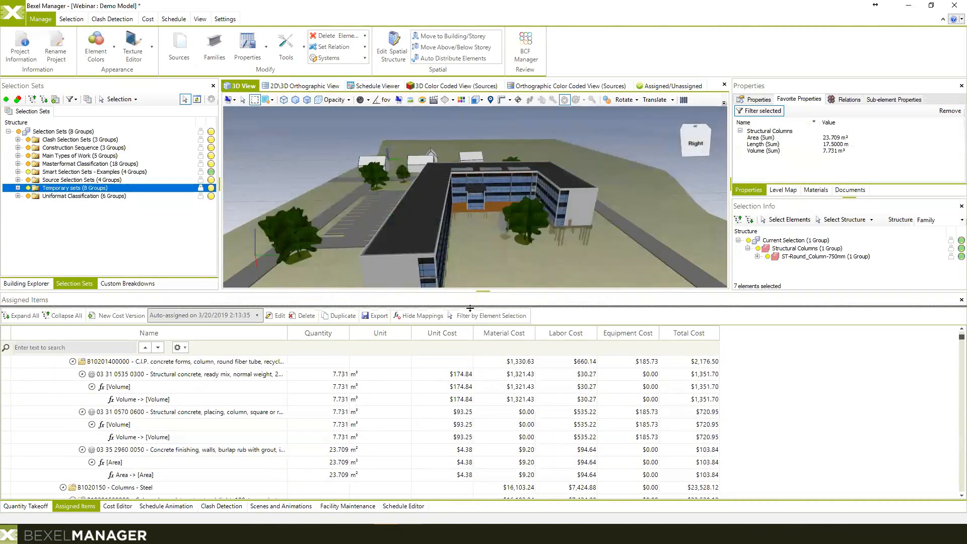
# Step: Examine the whole building from several sides, reading the cost information of individual elements such as the roof, trees and curtain panels
pyautogui.moveTo(475, 238); pyautogui.dragTo(453, 200, button='middle')
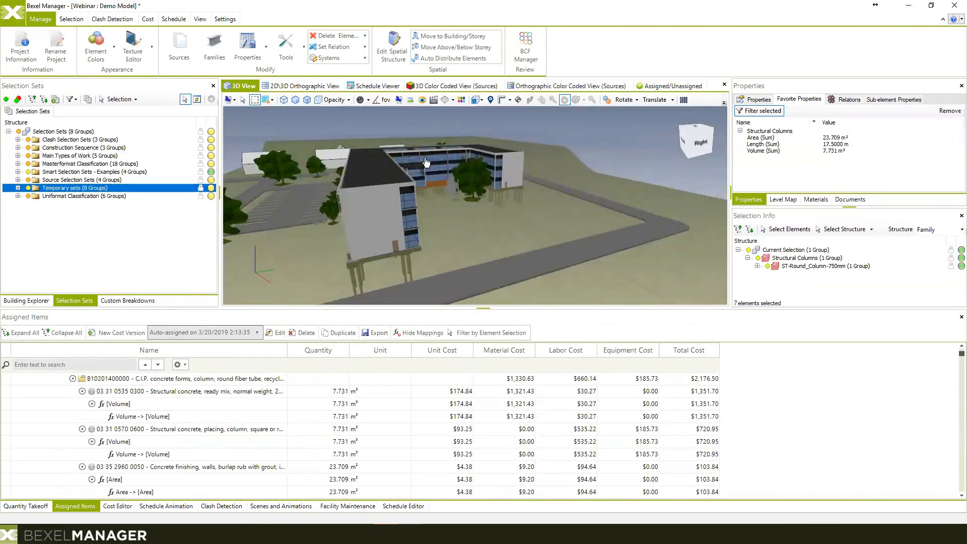
pyautogui.moveTo(498, 166)
pyautogui.mouseDown(button='middle')
pyautogui.moveTo(456, 162)
pyautogui.moveTo(491, 159)
pyautogui.mouseUp(button='middle')
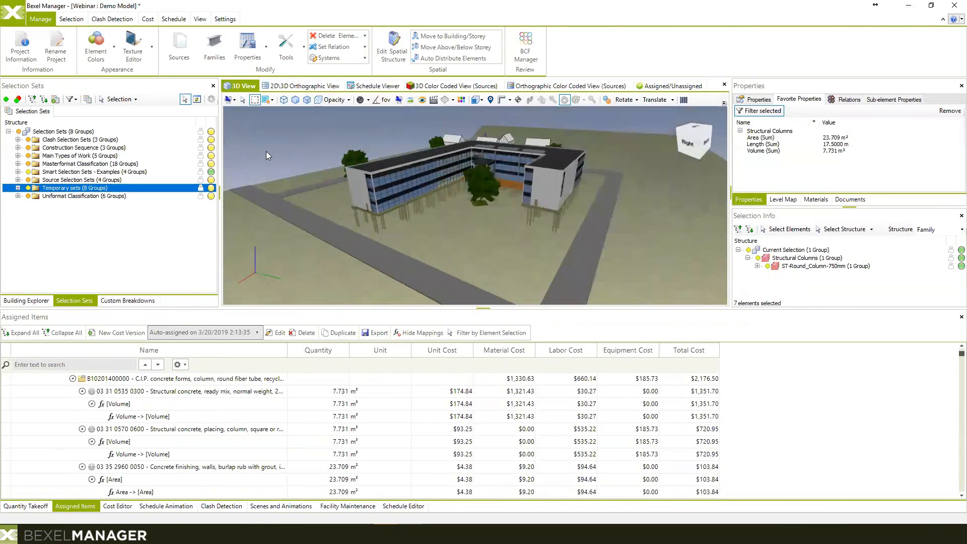
pyautogui.moveTo(443, 154)
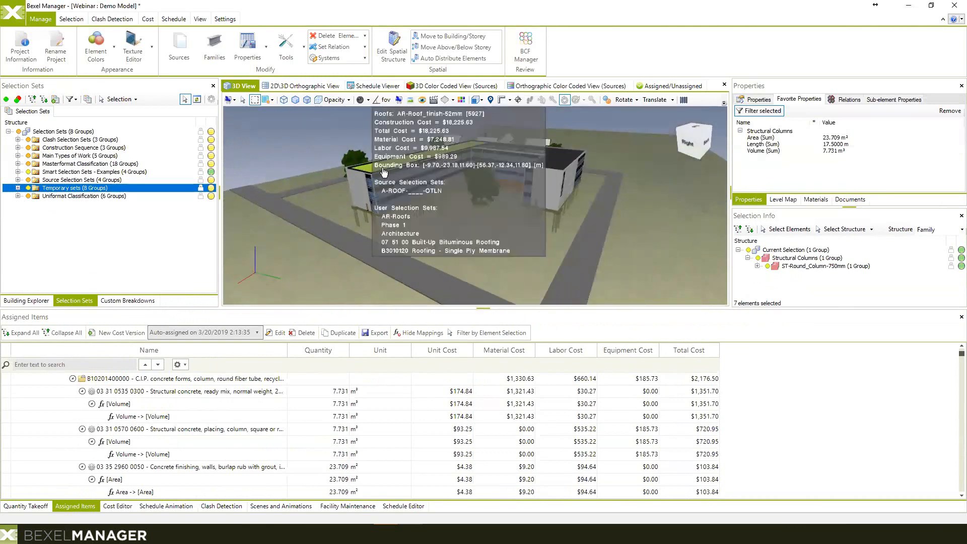
pyautogui.moveTo(379, 199); pyautogui.dragTo(406, 193, button='middle')
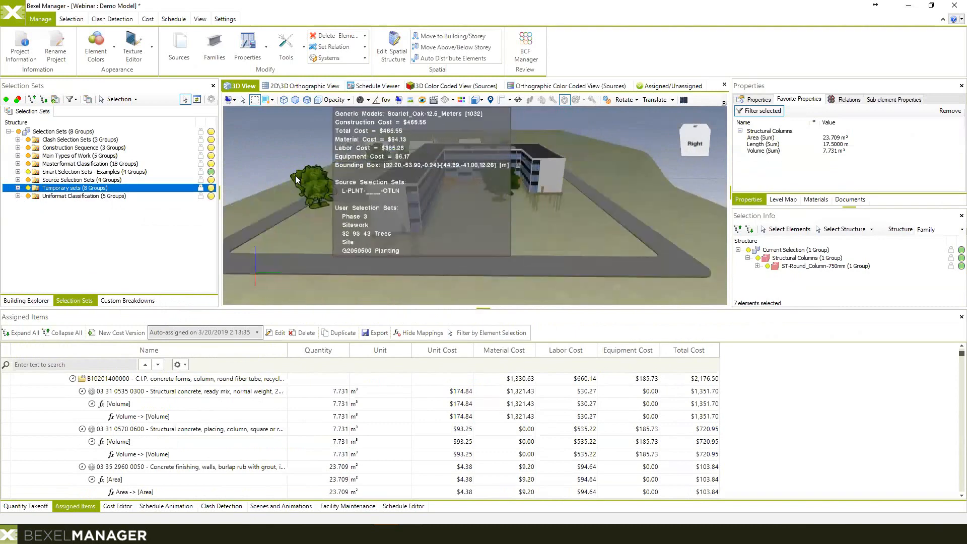
pyautogui.moveTo(417, 196)
pyautogui.moveTo(416, 213); pyautogui.dragTo(436, 207, button='middle')
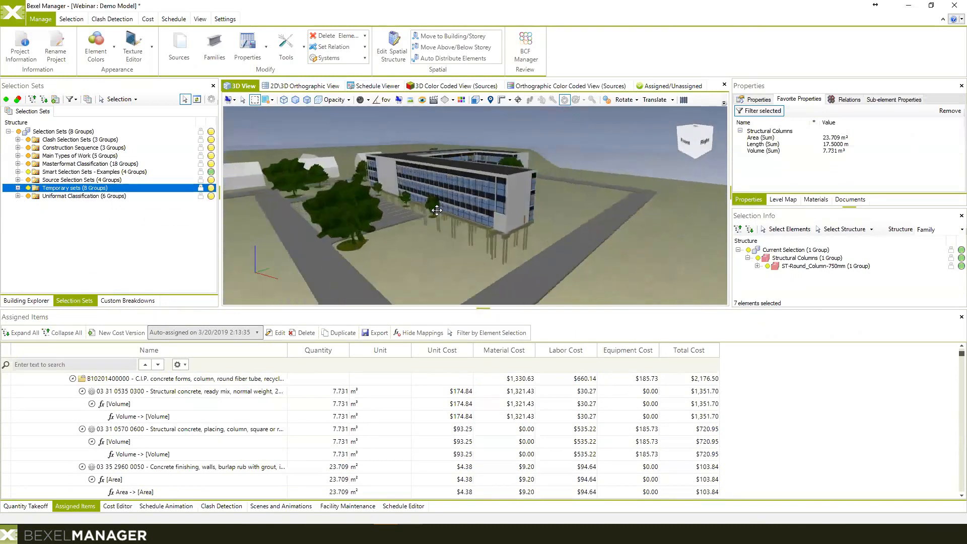
pyautogui.moveTo(523, 217); pyautogui.dragTo(465, 193, button='middle')
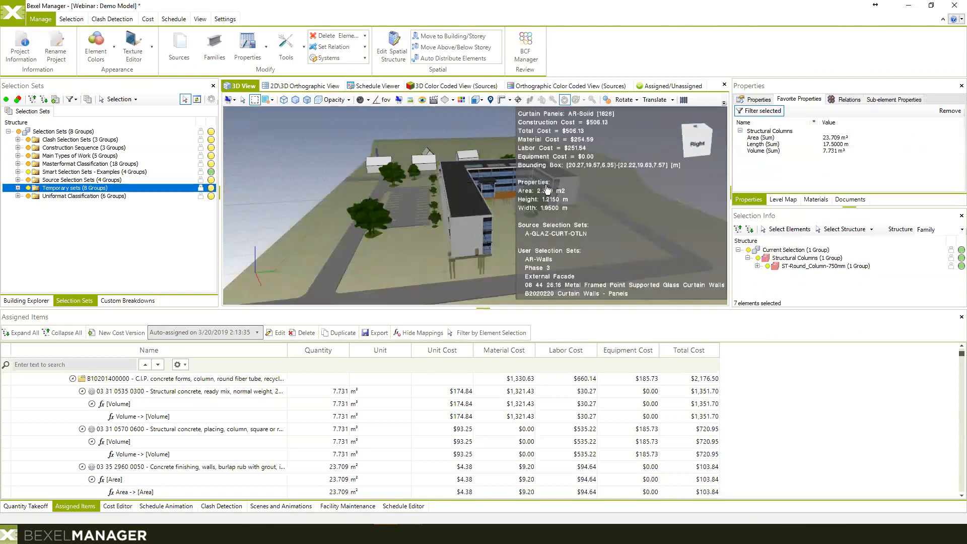
# Step: Expand the Construction Sequence selection sets, preview Phase 2 and Phase 3, and leave the Phase 2 elements selected in the model
pyautogui.click(18, 148)
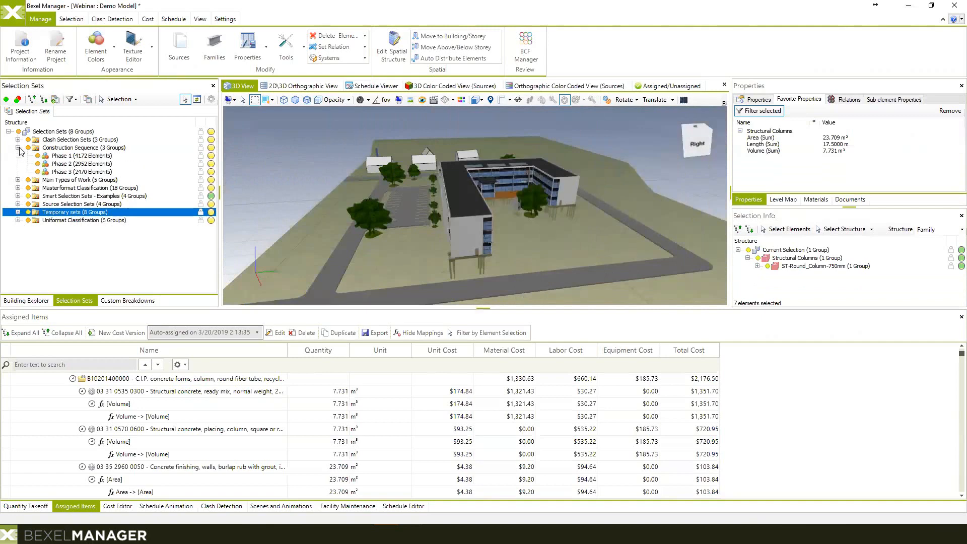
pyautogui.click(65, 163)
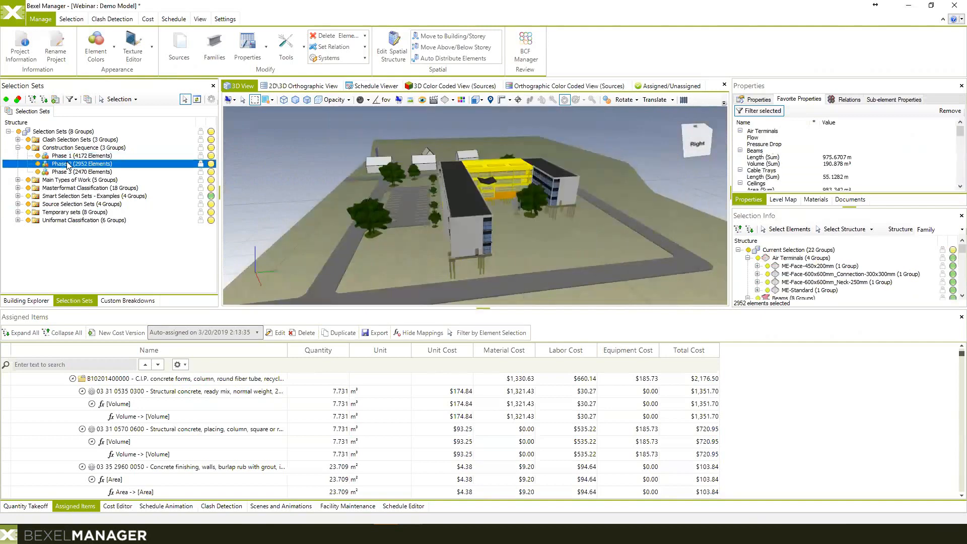
pyautogui.click(68, 172)
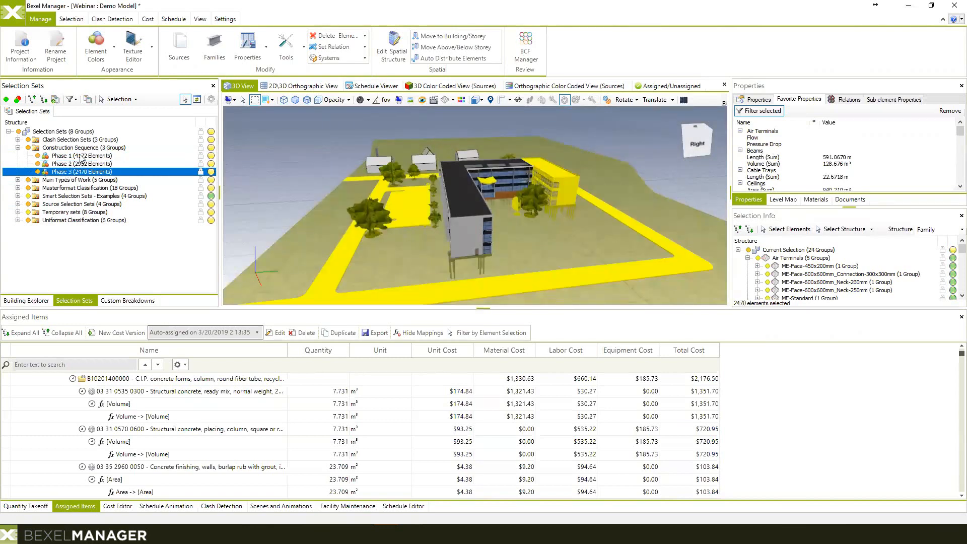
pyautogui.click(65, 164)
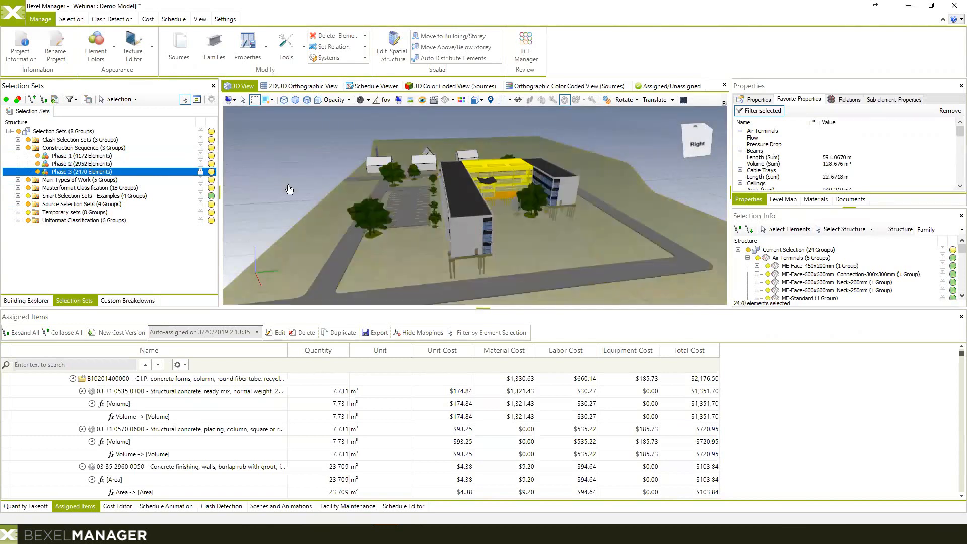
pyautogui.moveTo(518, 199); pyautogui.dragTo(584, 193, button='middle')
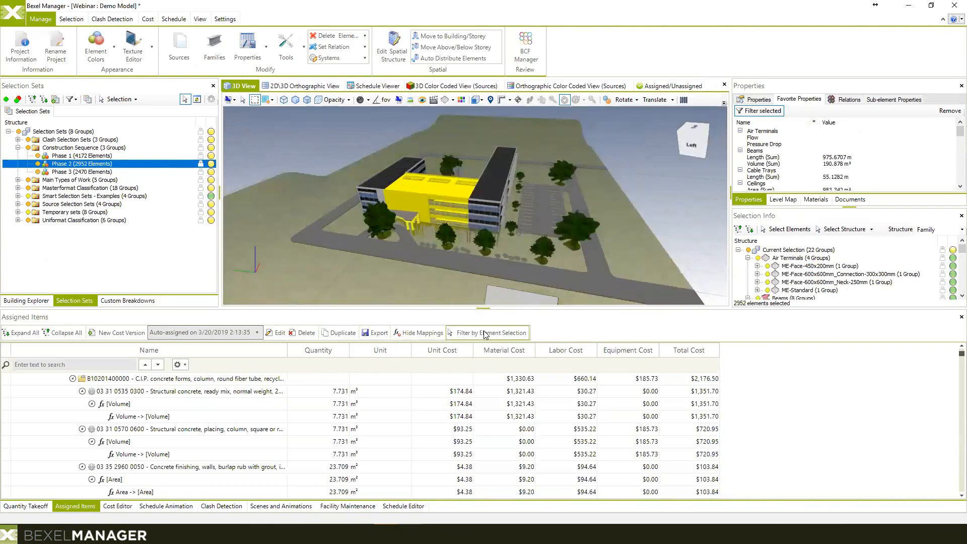
# Step: Filter the assigned items by element selection and review the Phase 2 quantities and costs across the Uniformat categories
pyautogui.click(82, 509)
pyautogui.click(513, 333)
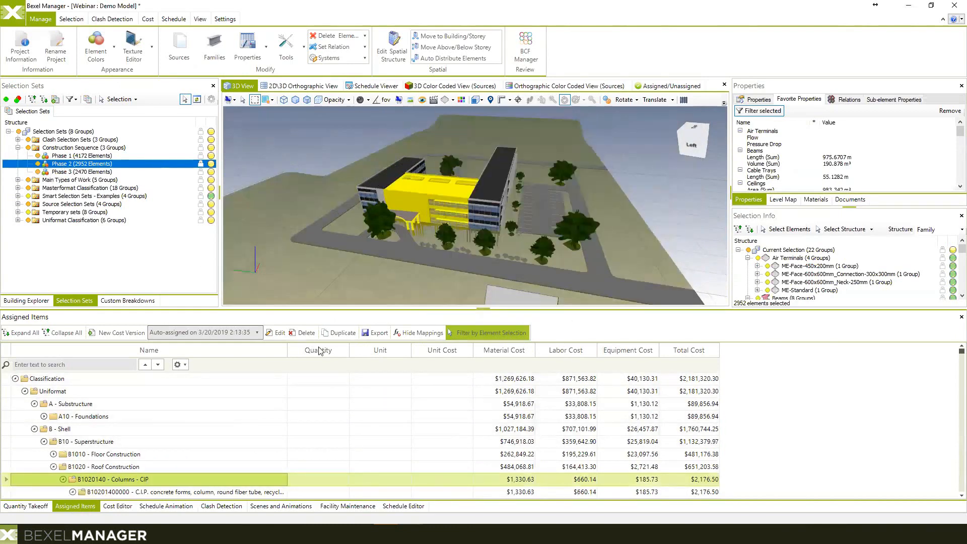
pyautogui.scroll(-7, 191, 393)
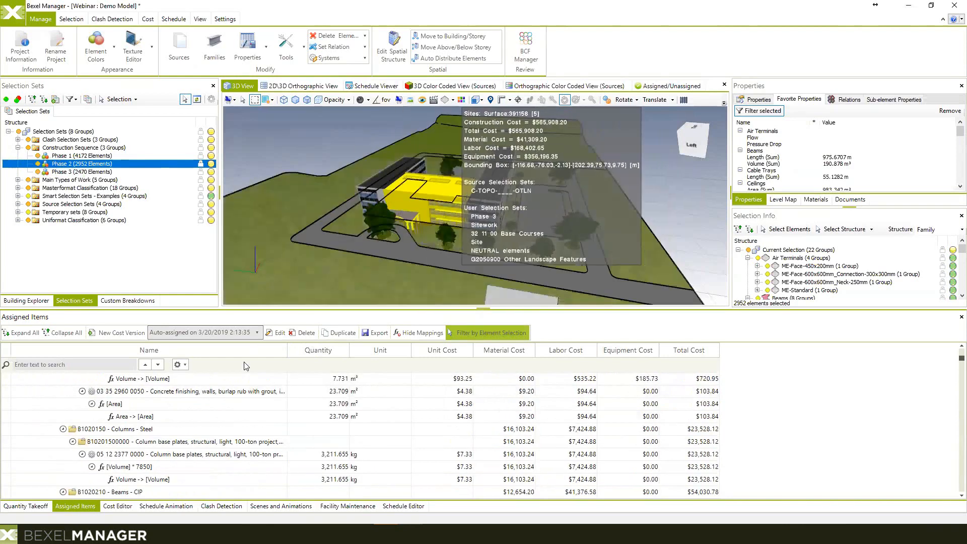
pyautogui.scroll(8, 207, 410)
pyautogui.scroll(-3, 174, 421)
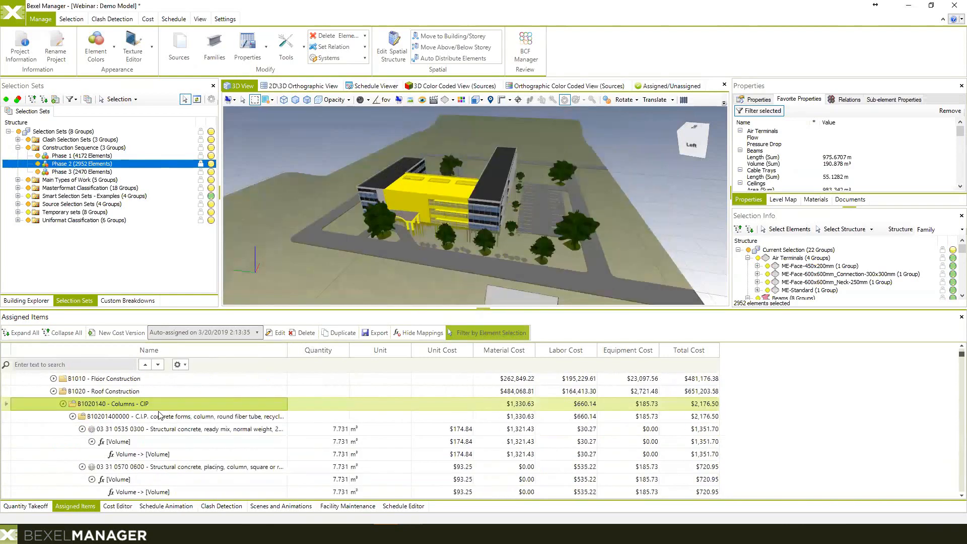
pyautogui.scroll(-5, 181, 406)
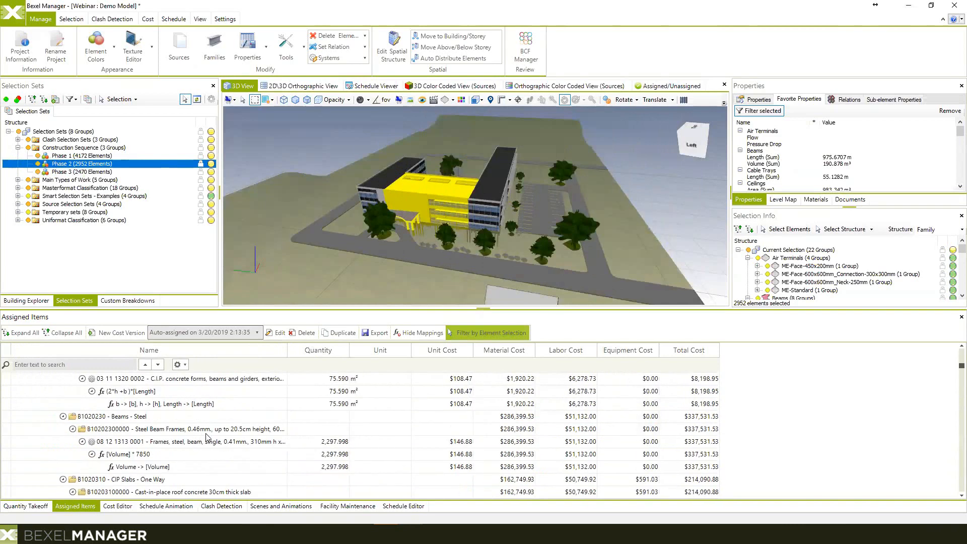
pyautogui.scroll(-5, 206, 436)
pyautogui.scroll(-10, 212, 433)
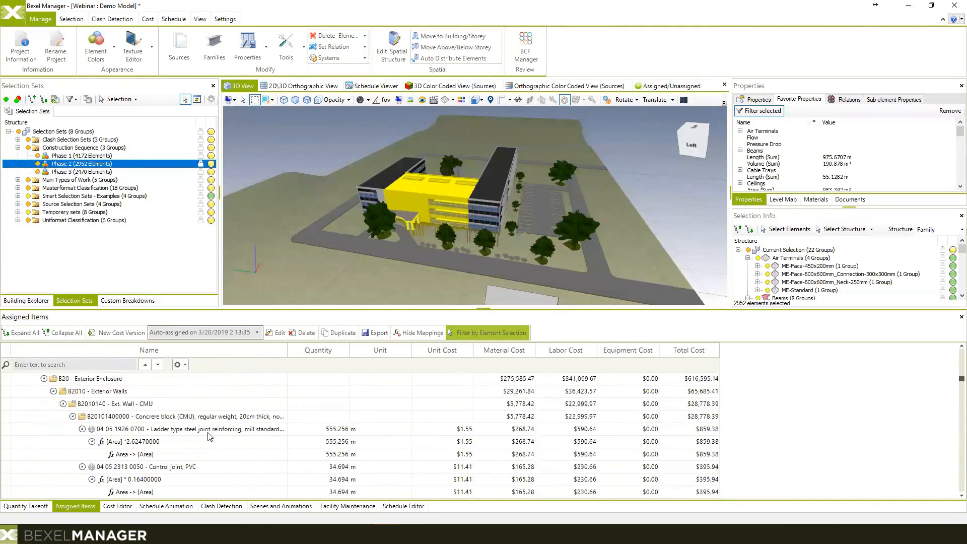
pyautogui.scroll(-5, 230, 429)
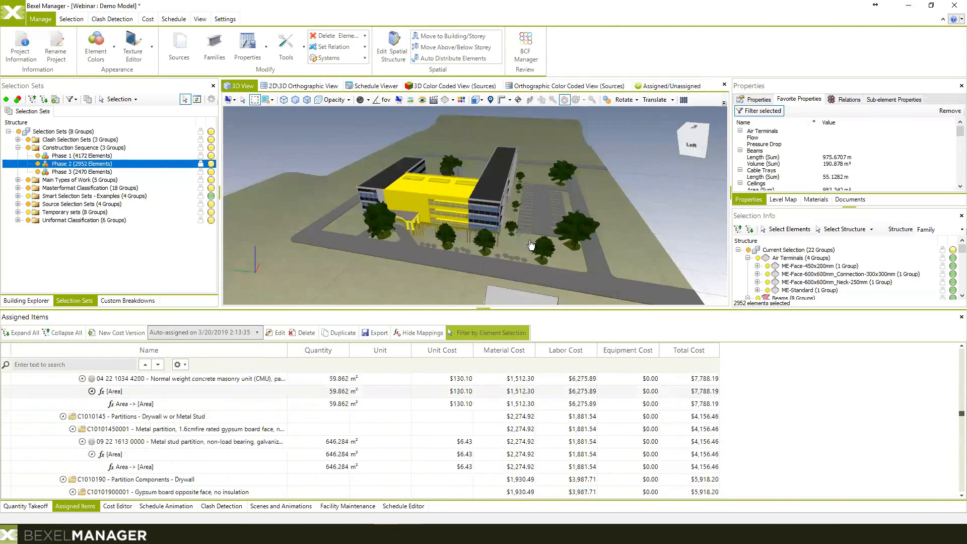
# Step: Select the Phase 3 elements and review their filtered cost items and quantities
pyautogui.moveTo(470, 205)
pyautogui.moveTo(433, 199); pyautogui.dragTo(353, 212, button='middle')
pyautogui.click(80, 172)
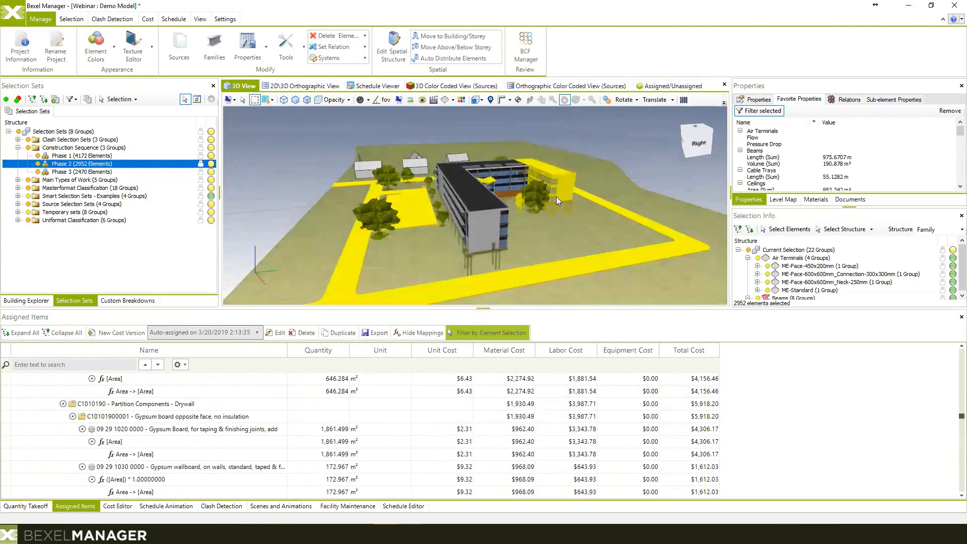
pyautogui.moveTo(556, 197)
pyautogui.mouseDown(button='middle')
pyautogui.moveTo(545, 201)
pyautogui.moveTo(556, 202)
pyautogui.mouseUp(button='middle')
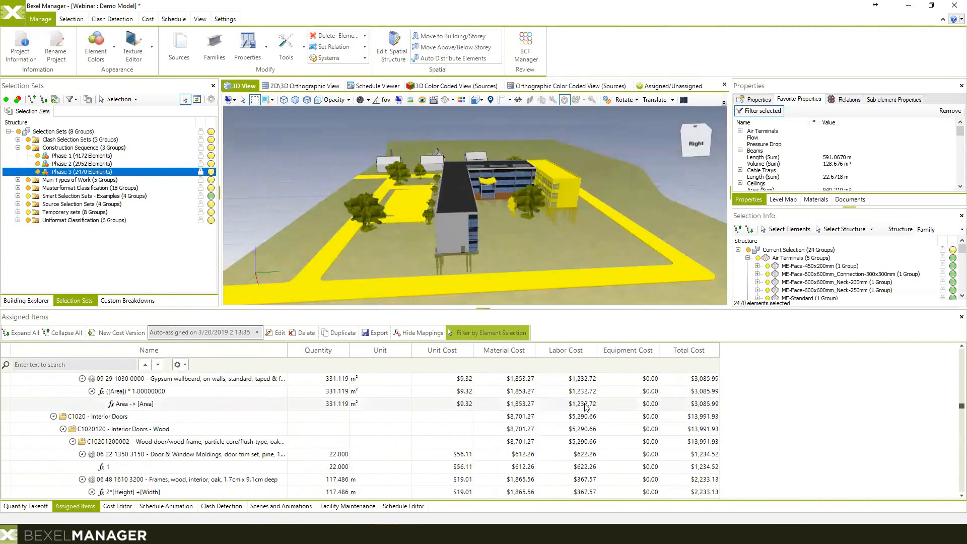
pyautogui.scroll(5, 585, 407)
pyautogui.scroll(10, 587, 407)
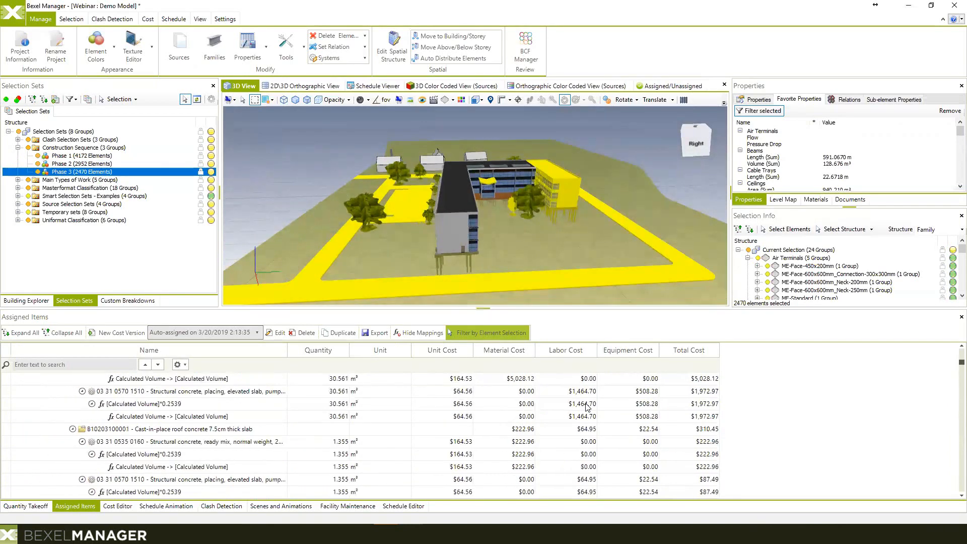
# Step: Select the Phase 1 elements, enlarge the 3D view and inspect the highlighted wing alongside its filtered costs
pyautogui.click(79, 158)
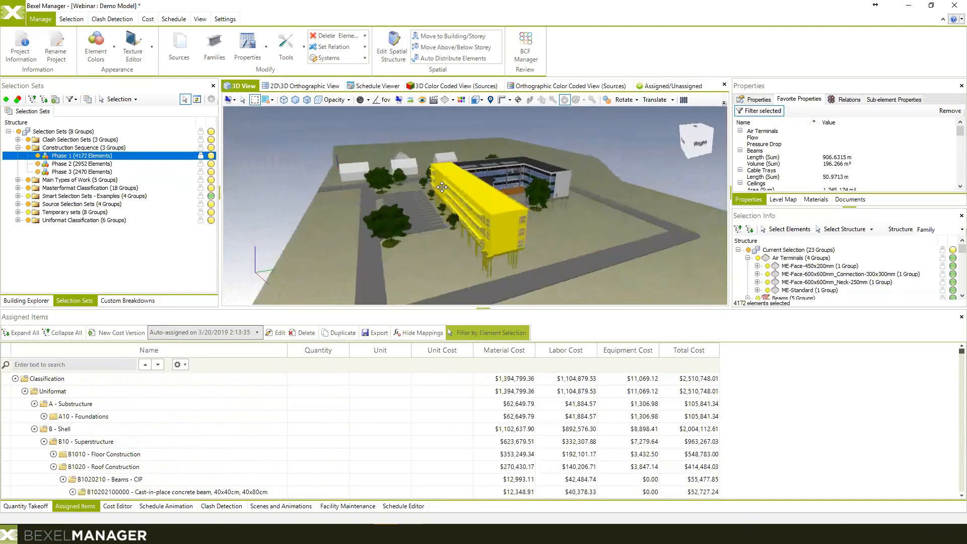
pyautogui.moveTo(442, 187); pyautogui.dragTo(423, 199, button='middle')
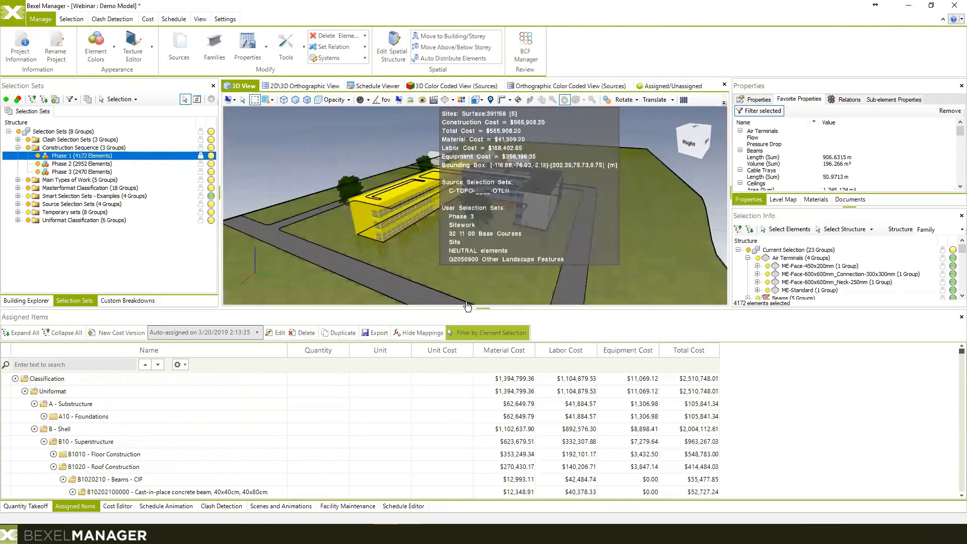
pyautogui.moveTo(469, 307); pyautogui.dragTo(482, 341)
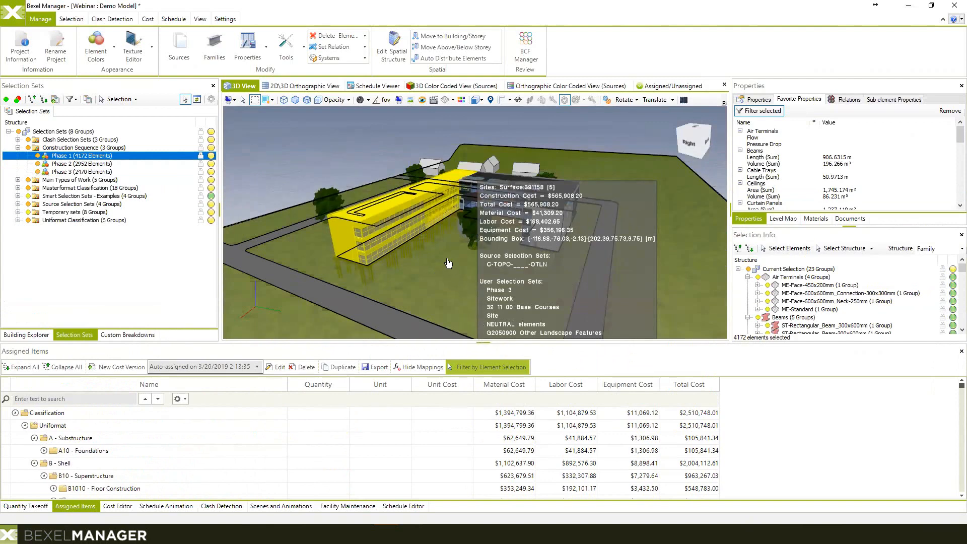
pyautogui.moveTo(445, 258); pyautogui.dragTo(509, 257, button='middle')
pyautogui.moveTo(484, 254)
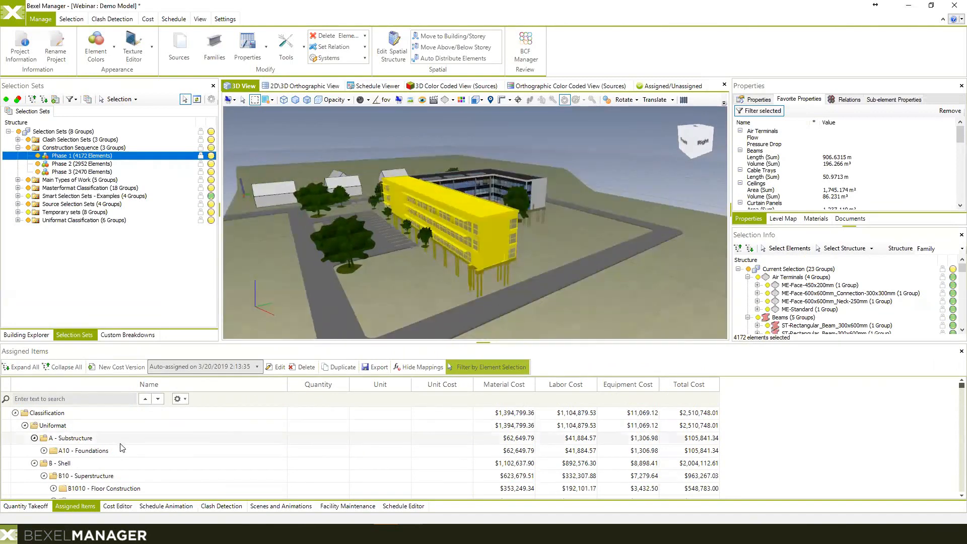
pyautogui.moveTo(383, 263); pyautogui.dragTo(364, 256, button='middle')
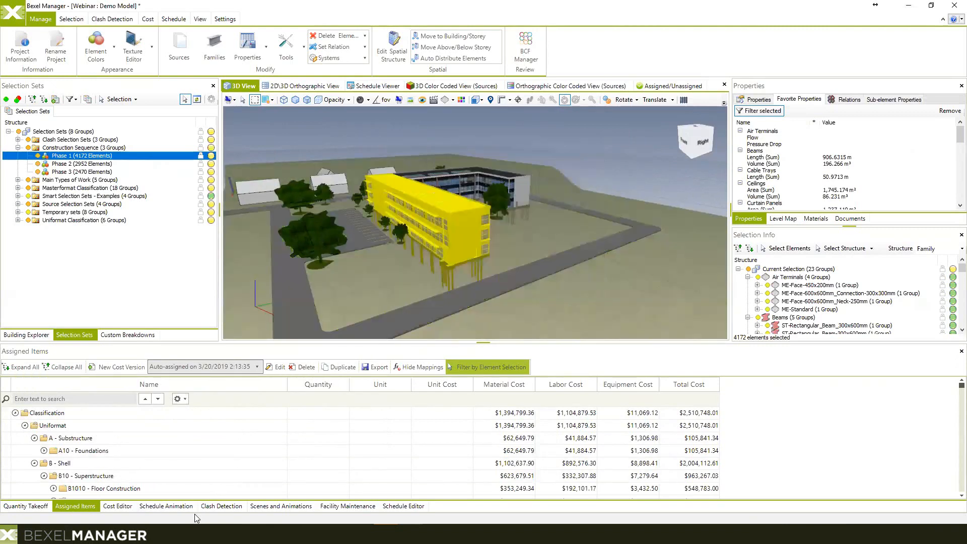
# Step: Show the Uniformat classification in the Cost Editor and enlarge the editor to show more rows
pyautogui.click(25, 505)
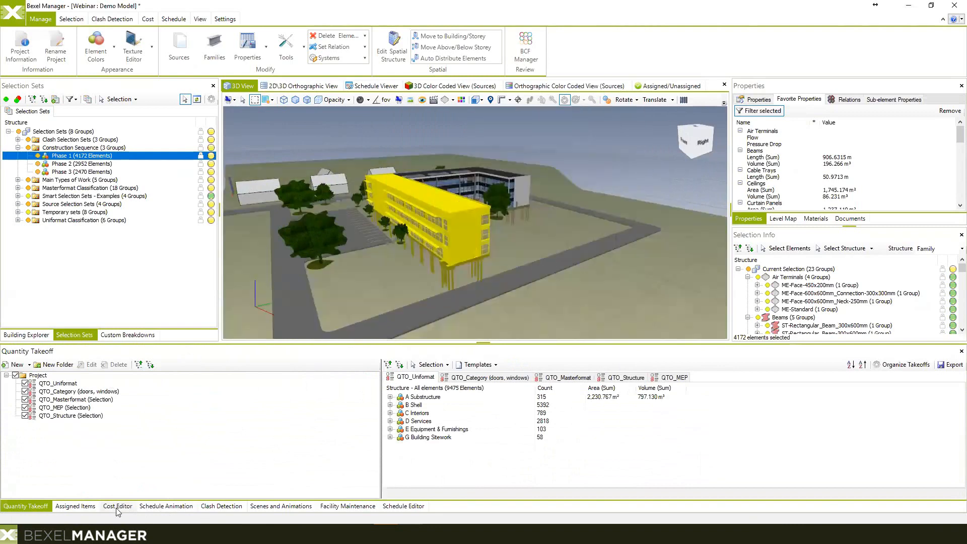
pyautogui.click(118, 509)
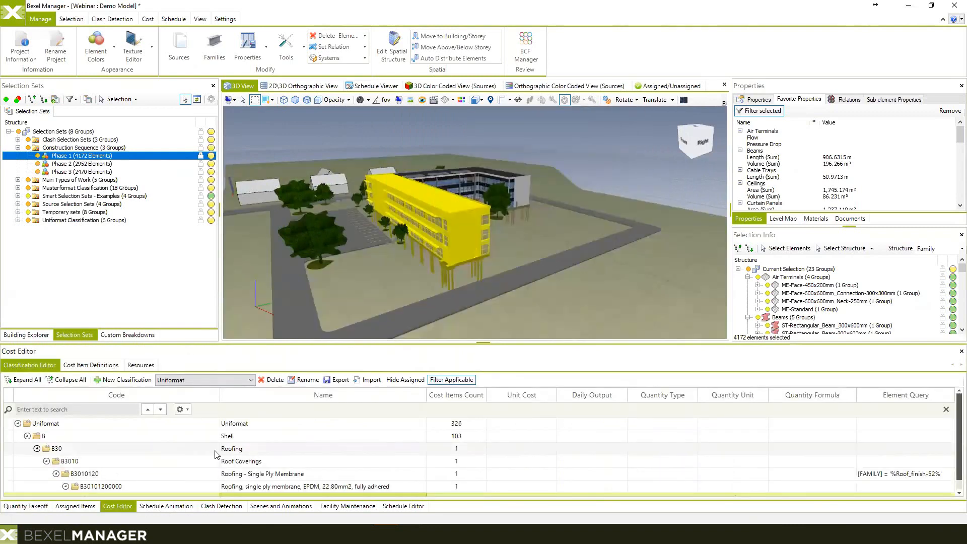
pyautogui.moveTo(459, 304)
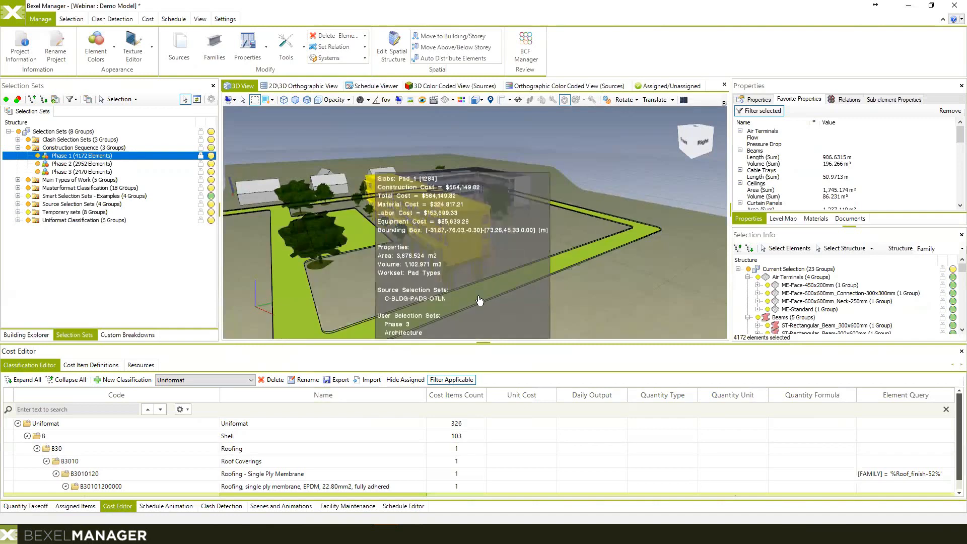
pyautogui.moveTo(506, 280)
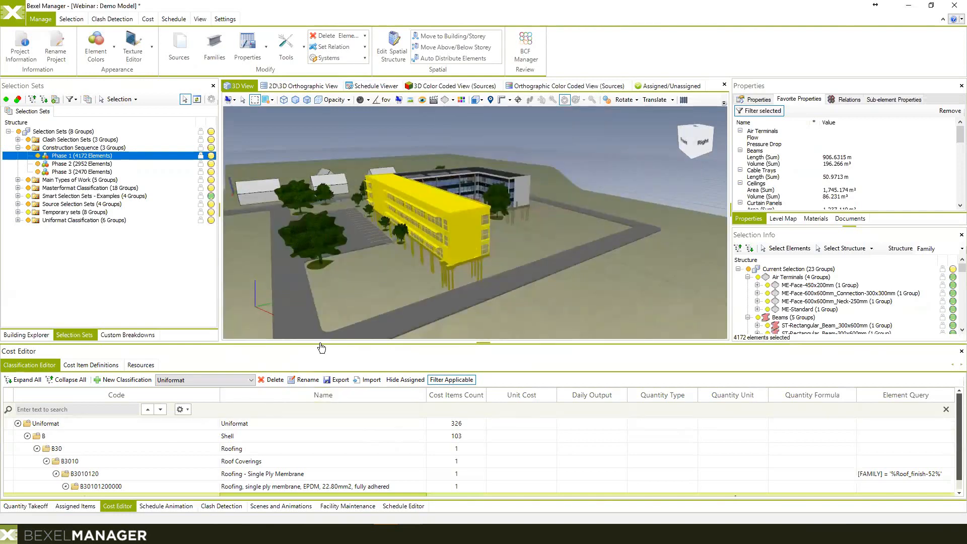
pyautogui.moveTo(459, 223)
pyautogui.moveTo(466, 227)
pyautogui.mouseDown(button='middle')
pyautogui.moveTo(433, 241)
pyautogui.moveTo(458, 221)
pyautogui.mouseUp(button='middle')
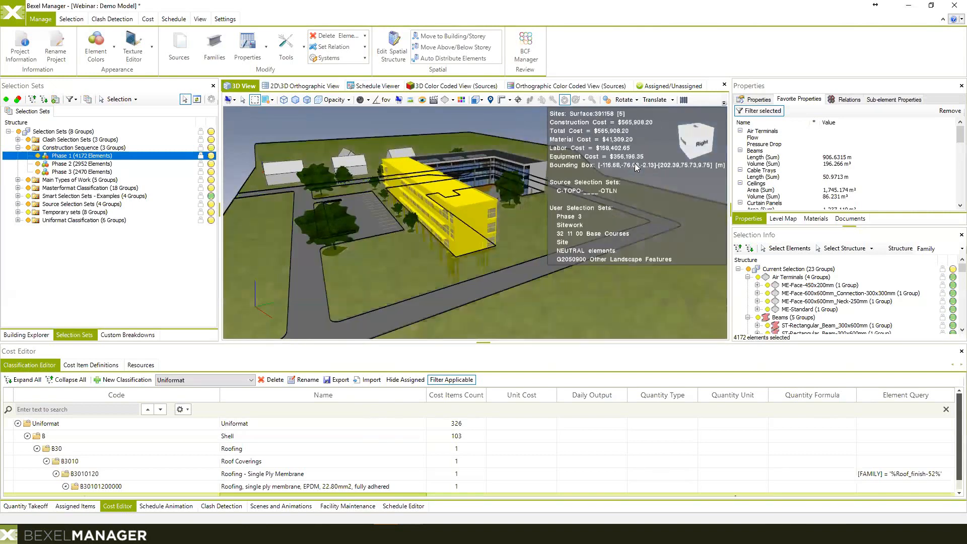
pyautogui.moveTo(482, 343); pyautogui.dragTo(482, 293)
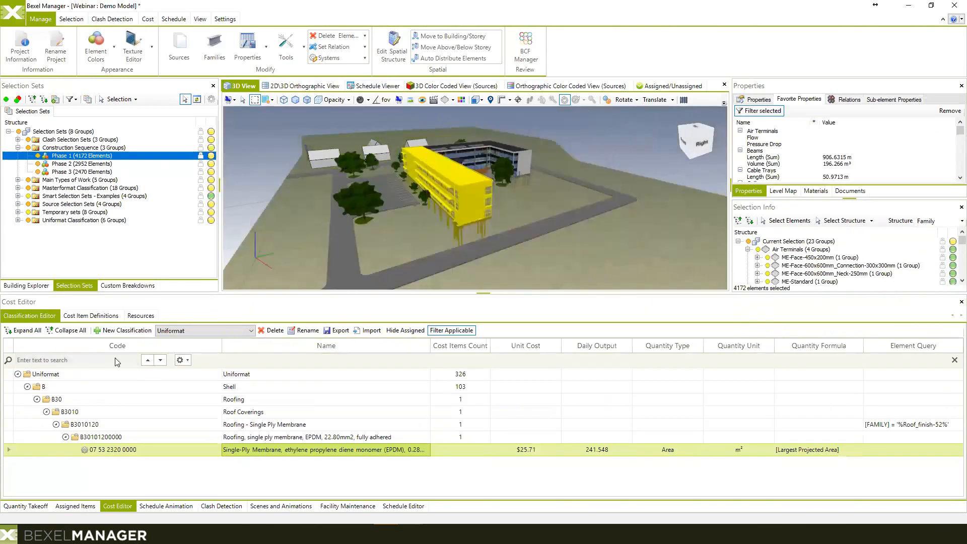
# Step: Review the Cost Editor's resource list, checking the labor and equipment entries with their quantity units and unit costs
pyautogui.click(136, 317)
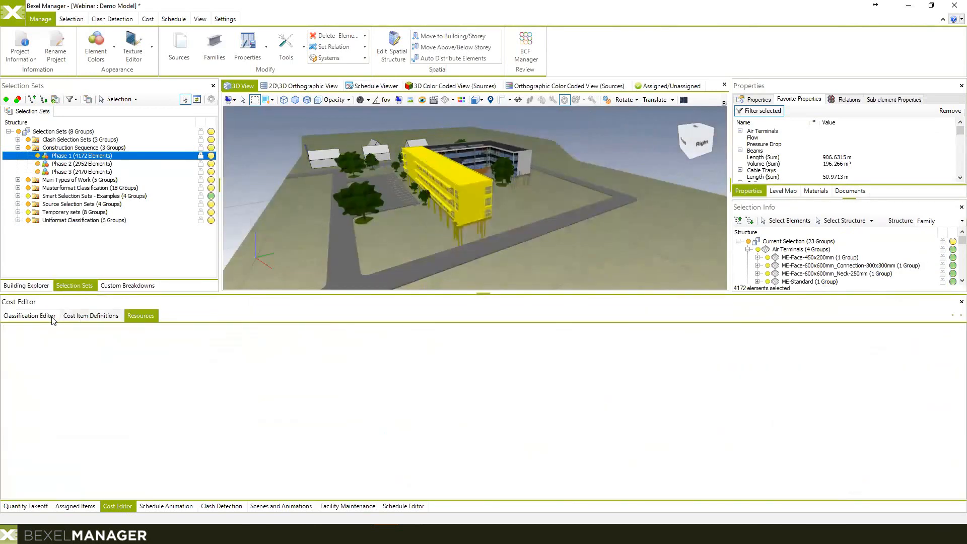
pyautogui.click(101, 316)
pyautogui.click(134, 317)
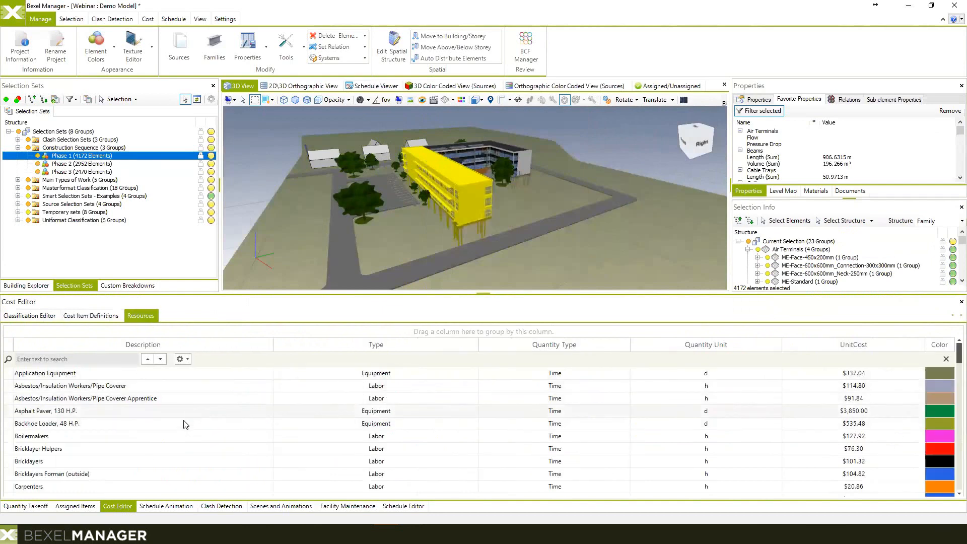
pyautogui.scroll(-1, 188, 431)
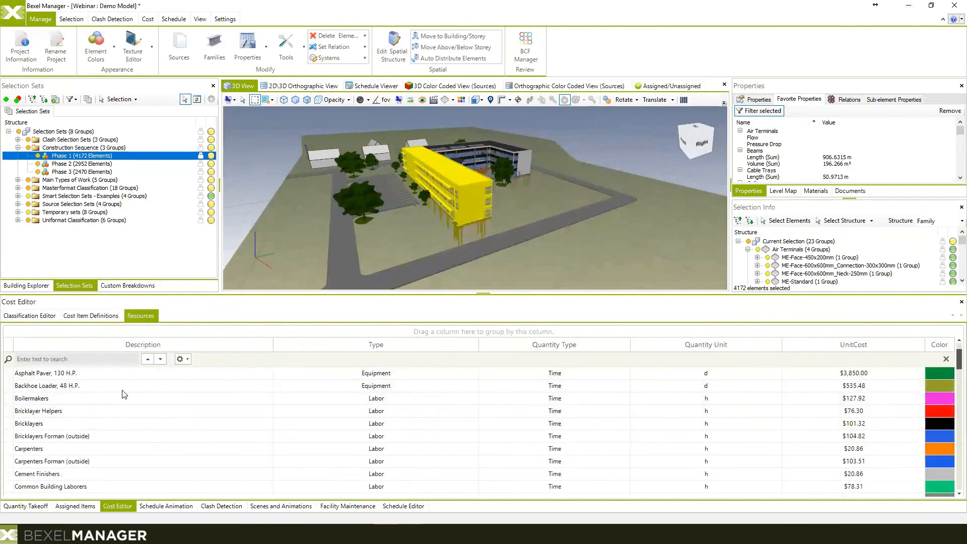
pyautogui.scroll(-5, 121, 395)
pyautogui.scroll(-6, 131, 410)
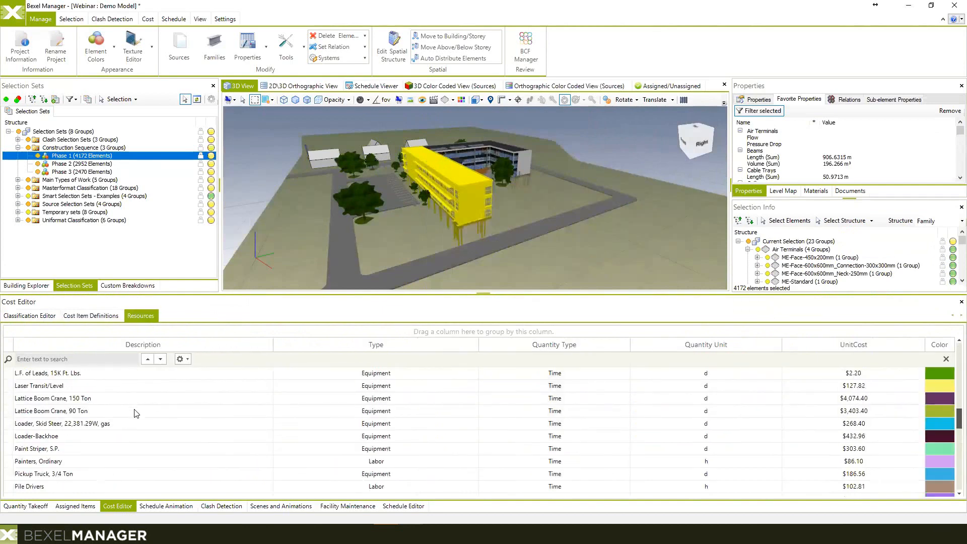
pyautogui.scroll(-3, 145, 440)
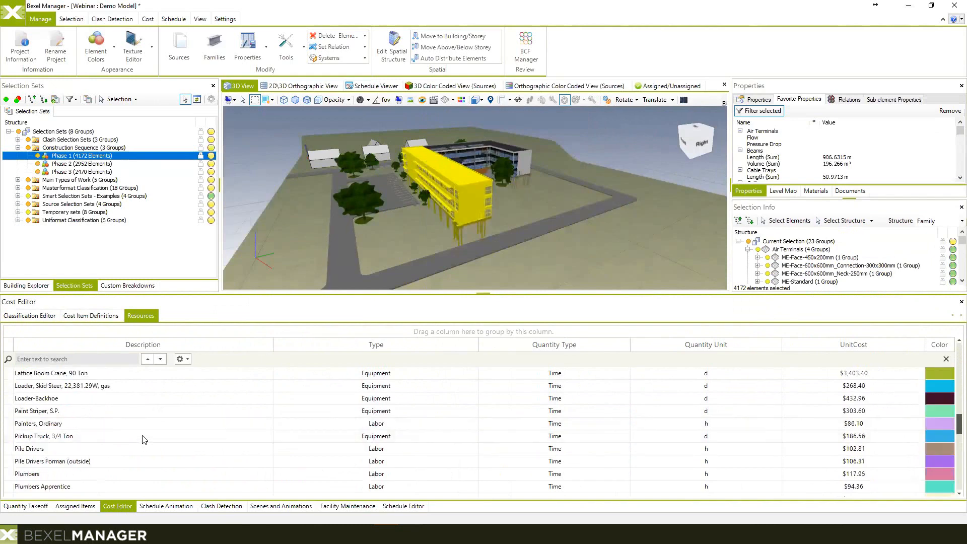
pyautogui.scroll(1, 143, 433)
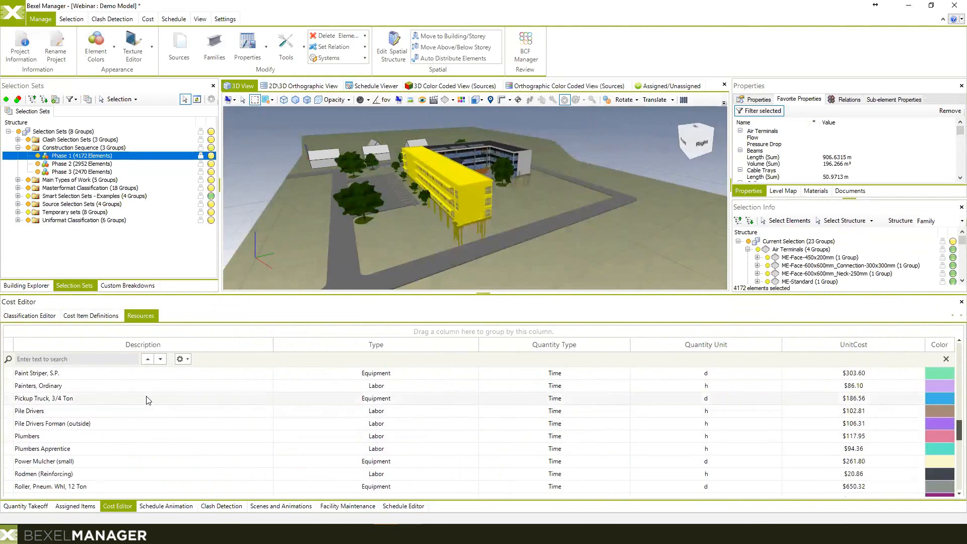
pyautogui.scroll(-1, 101, 429)
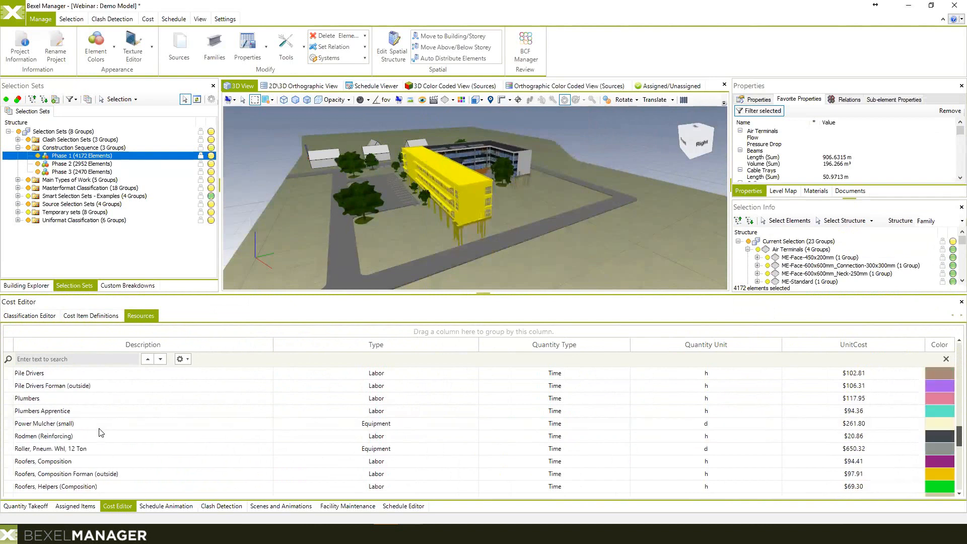
pyautogui.click(123, 436)
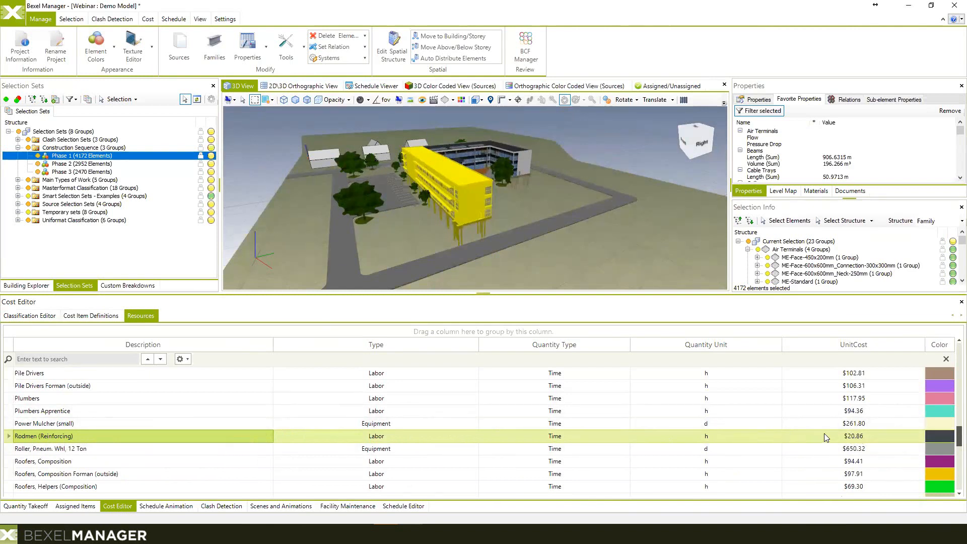
pyautogui.click(840, 437)
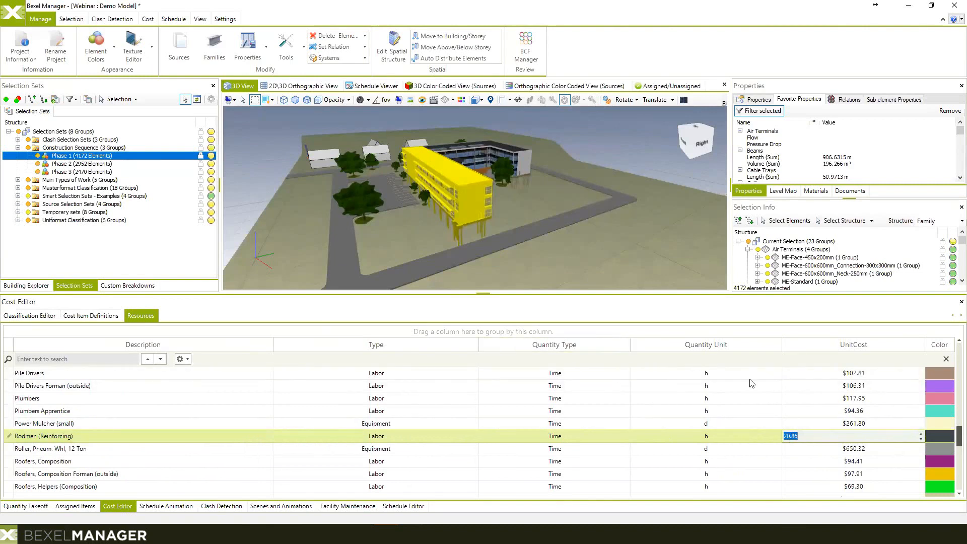
pyautogui.click(641, 423)
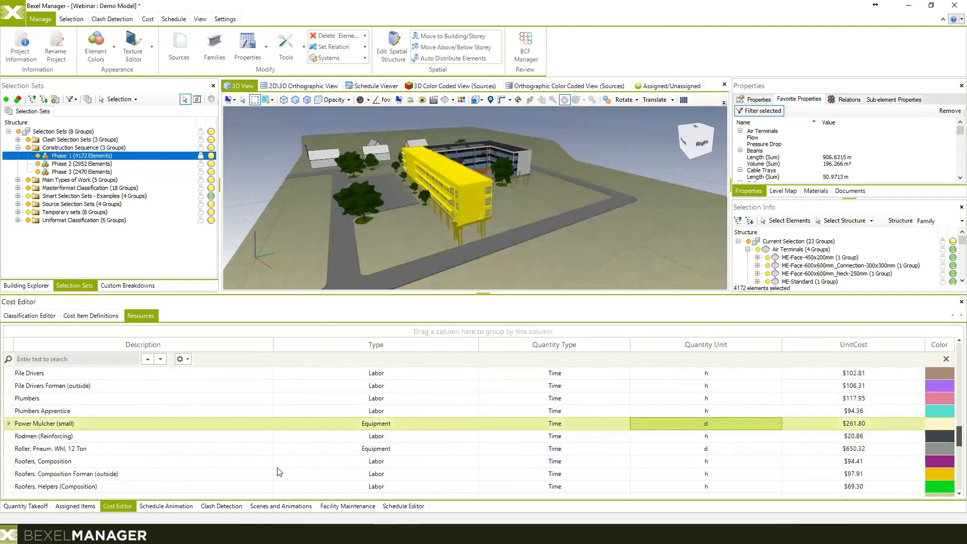
# Step: Turn off filtering by element selection in Assigned Items to show the costs of the whole project
pyautogui.click(76, 506)
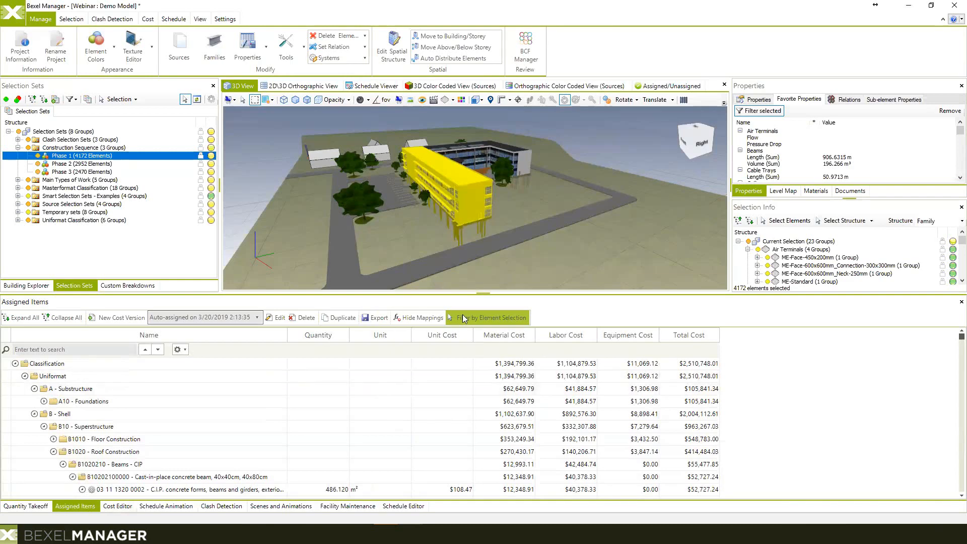
pyautogui.click(498, 317)
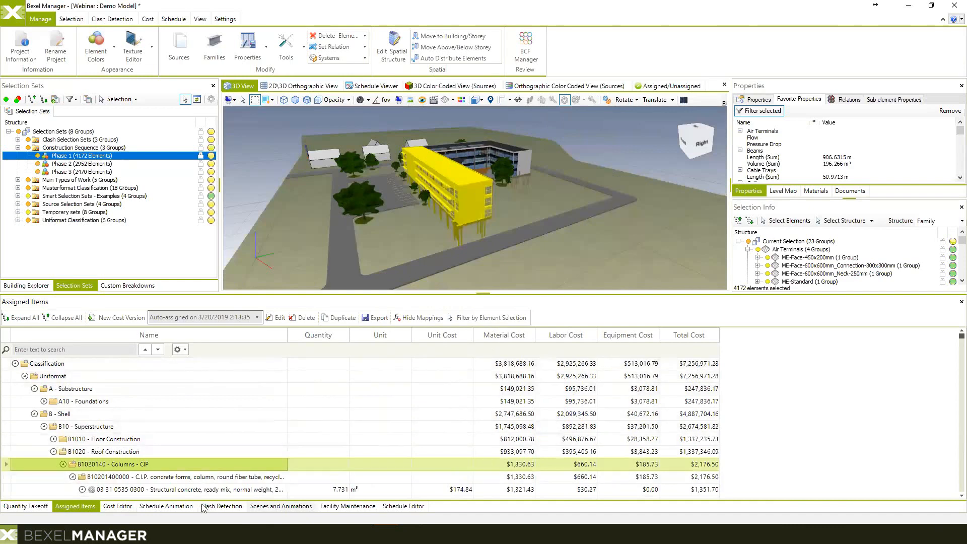
# Step: Set the unit cost of the Rodmen (Reinforcing) labor resource to $40.00 in the Cost Editor's resources
pyautogui.click(118, 506)
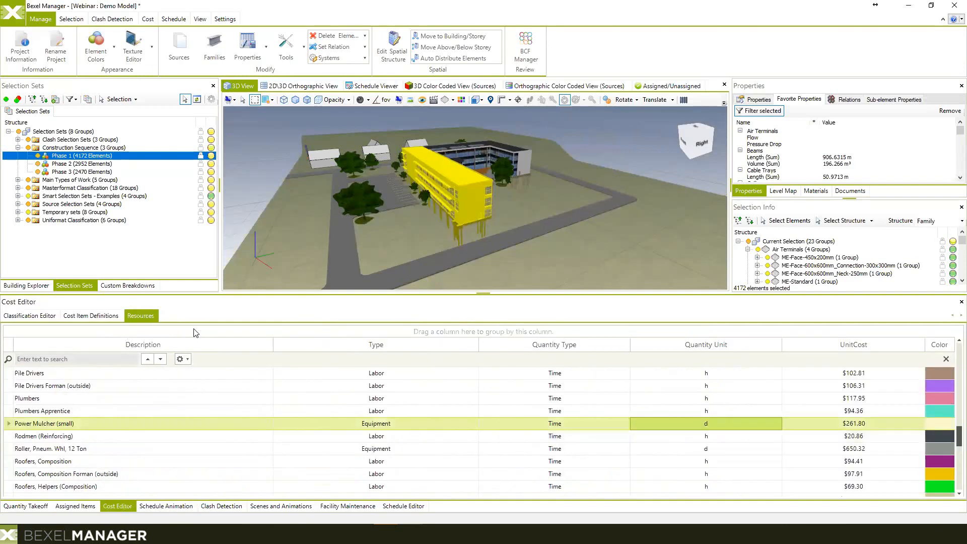
pyautogui.scroll(-1, 115, 482)
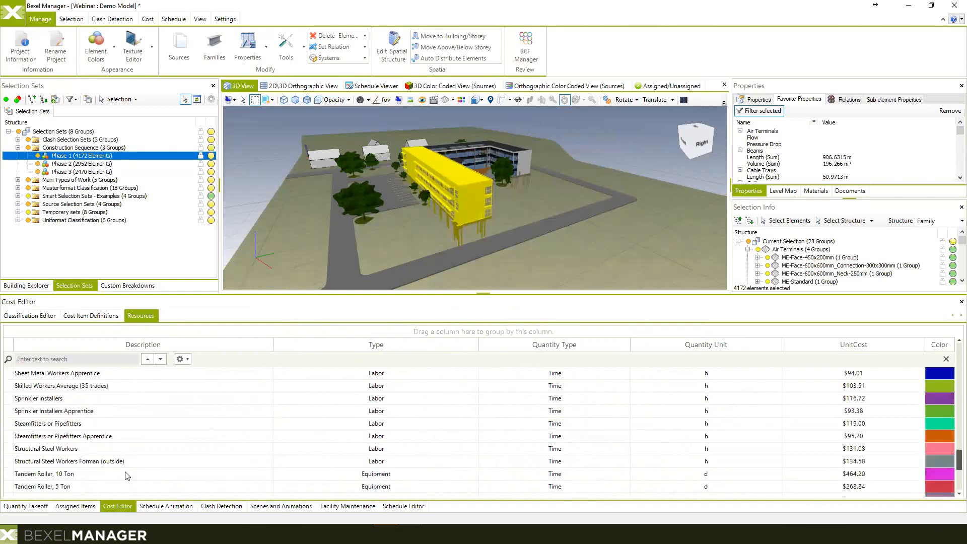
pyautogui.click(840, 400)
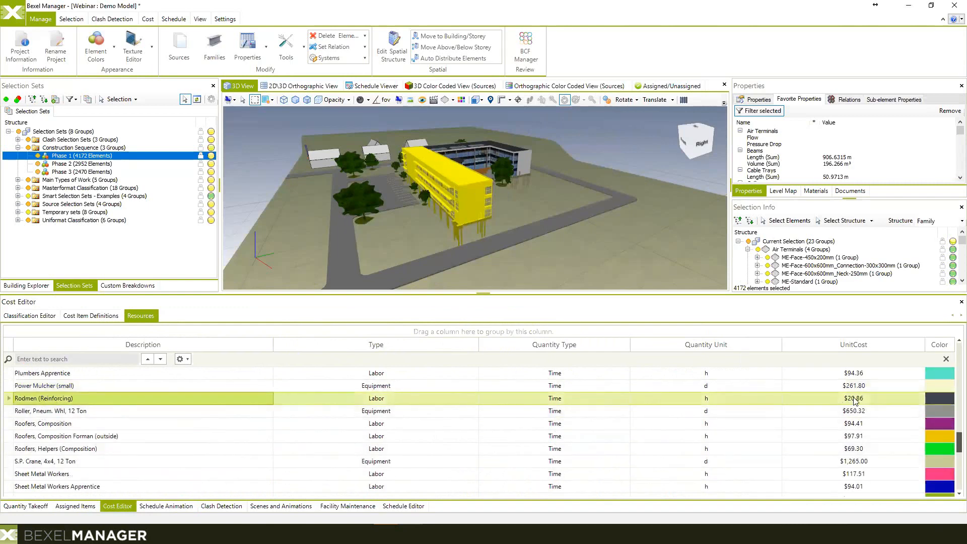
pyautogui.click(836, 401)
pyautogui.write('4')
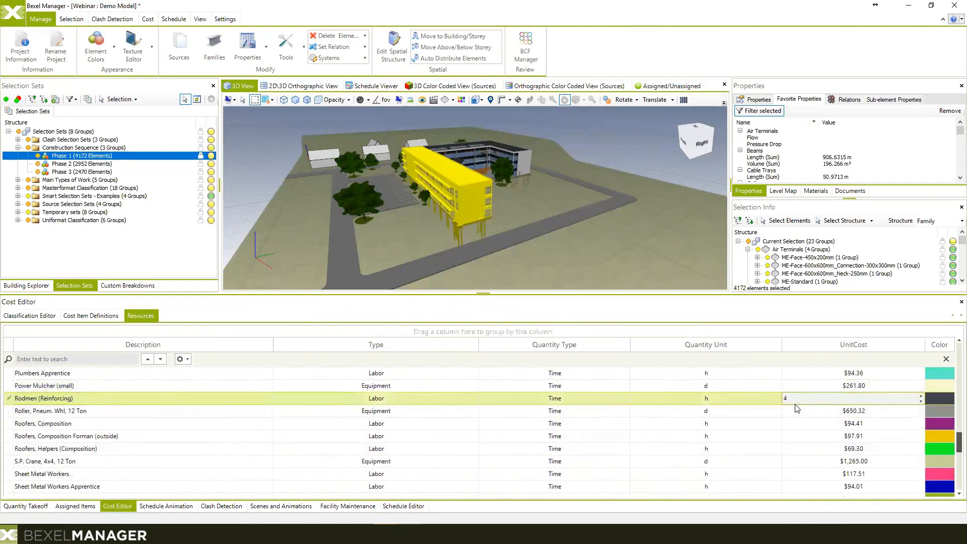
pyautogui.write('0')
pyautogui.press('Return')
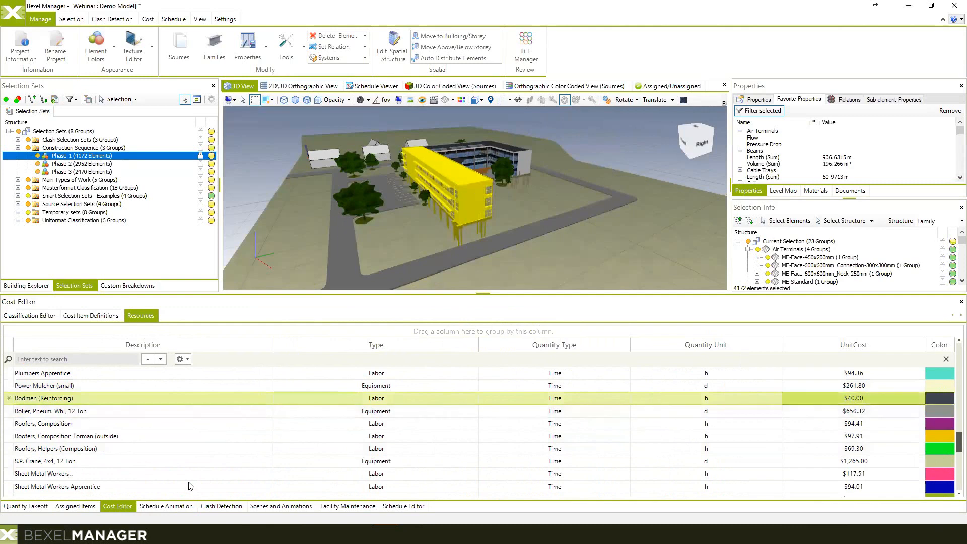
# Step: Review the labor and total costs in Assigned Items and inspect the building with its Phase 1 wing in an enlarged 3D view
pyautogui.click(74, 506)
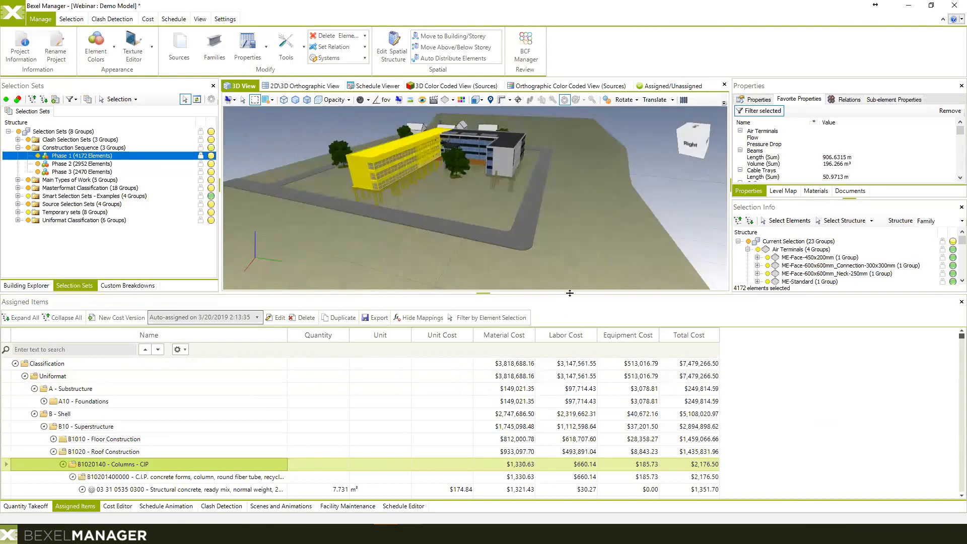
pyautogui.moveTo(569, 293); pyautogui.dragTo(571, 357)
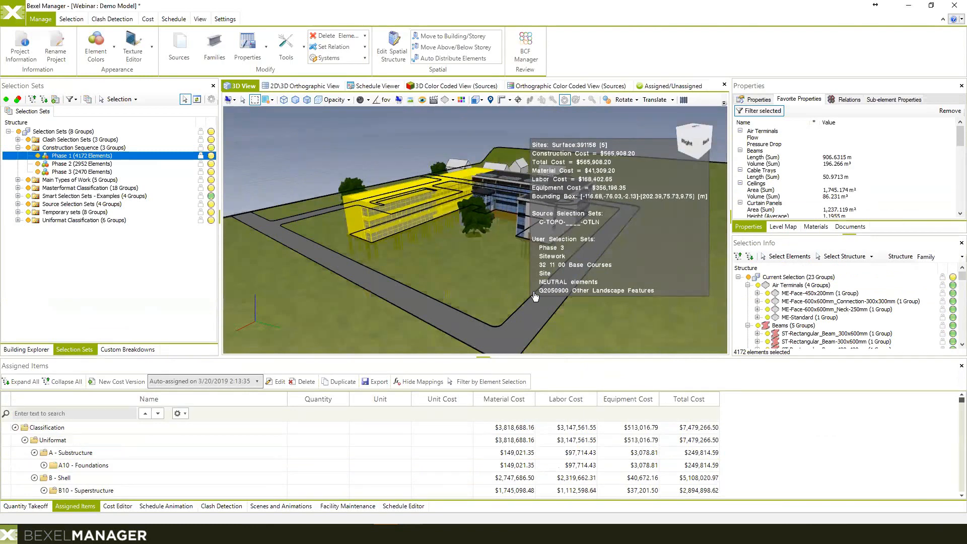
pyautogui.click(332, 100)
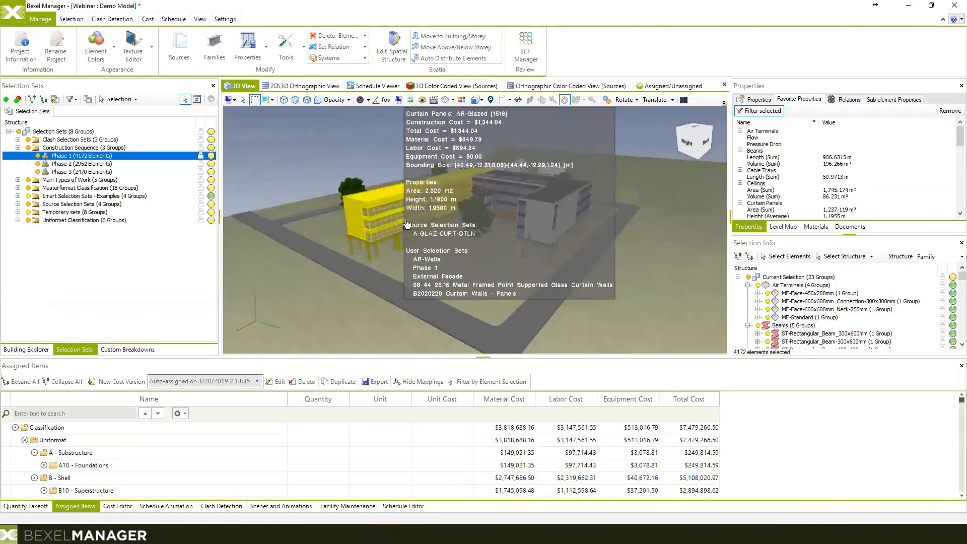
pyautogui.moveTo(455, 207); pyautogui.dragTo(497, 266, button='middle')
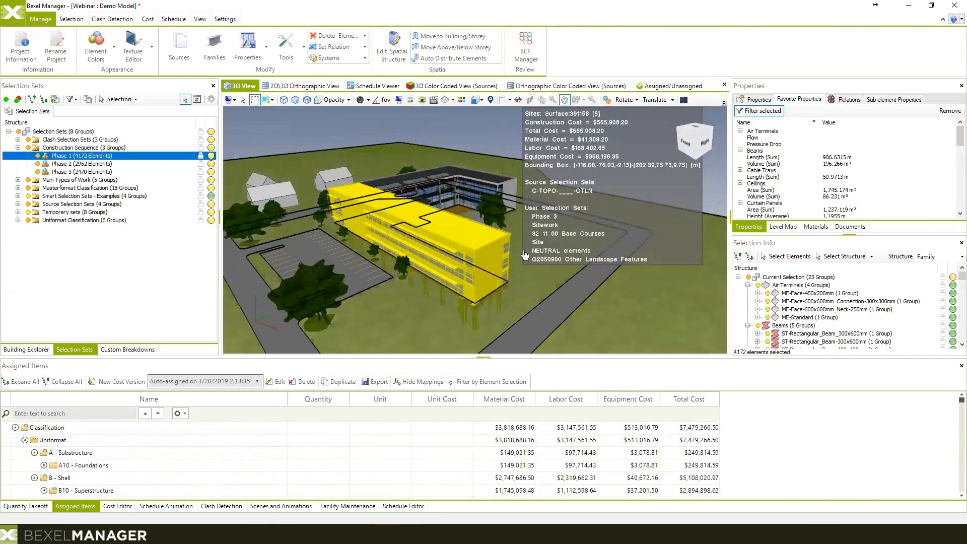
pyautogui.scroll(3, 549, 262)
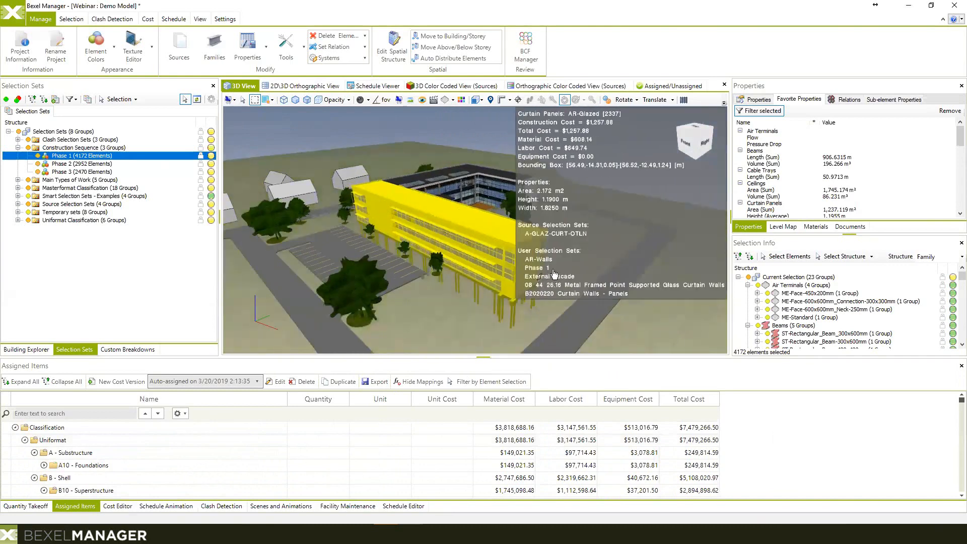
pyautogui.moveTo(532, 284); pyautogui.dragTo(484, 267, button='middle')
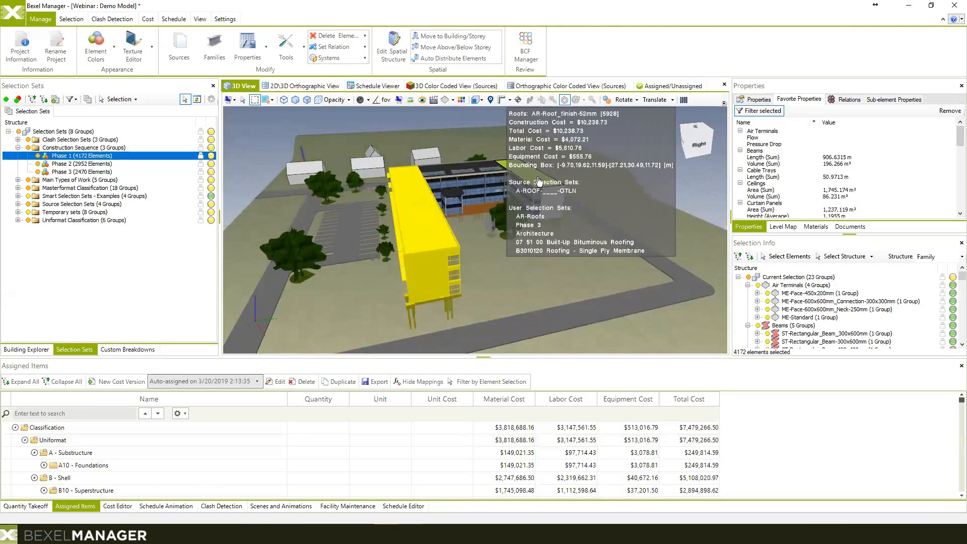
pyautogui.moveTo(553, 249); pyautogui.dragTo(544, 232, button='middle')
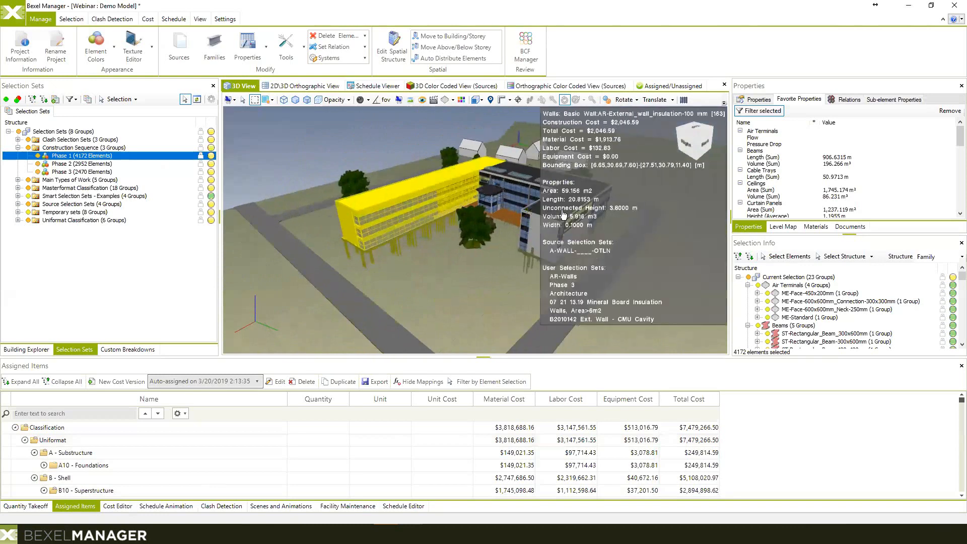
pyautogui.scroll(2, 559, 206)
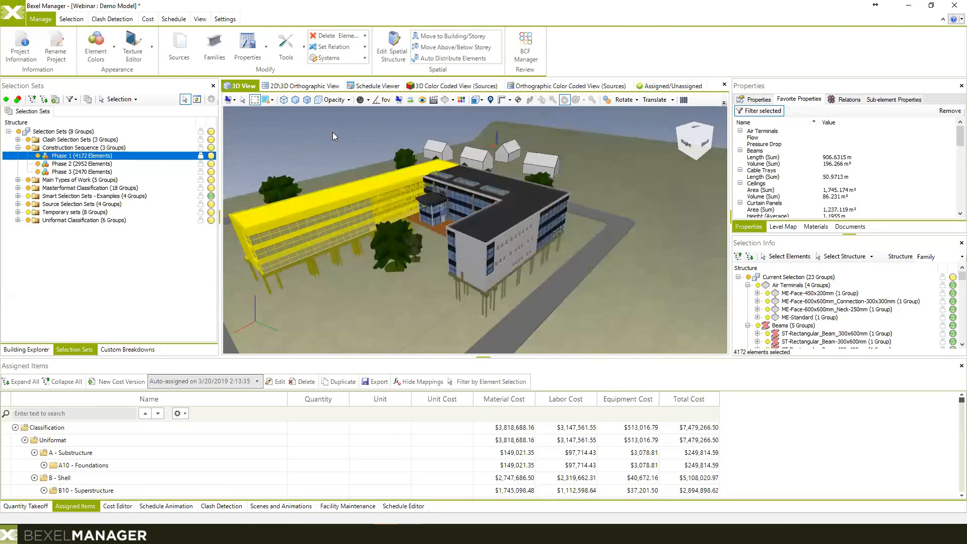
# Step: Clear the Phase 1 selection and select a single AR-External_wall_insulation-100 mm wall on the Phase 3 facade
pyautogui.press('Escape')
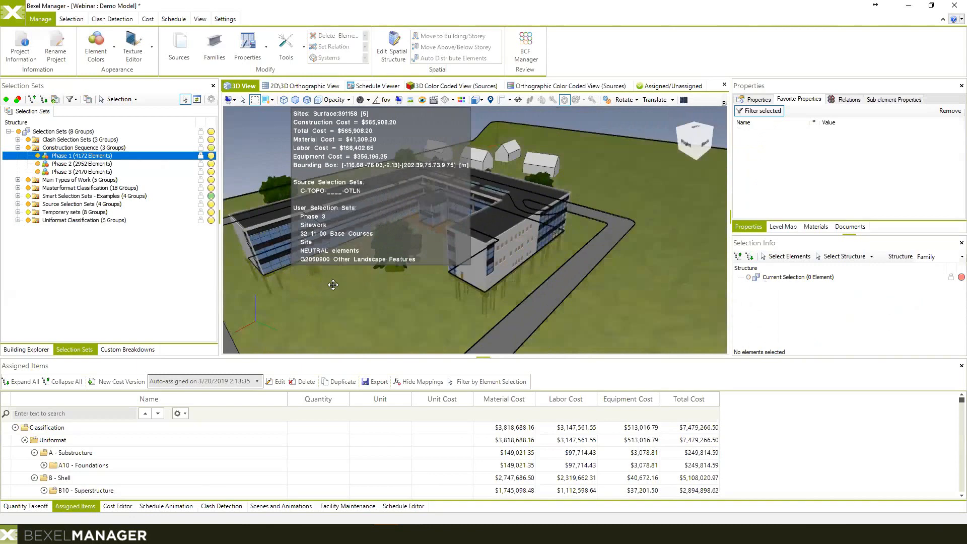
pyautogui.moveTo(333, 285); pyautogui.dragTo(525, 202)
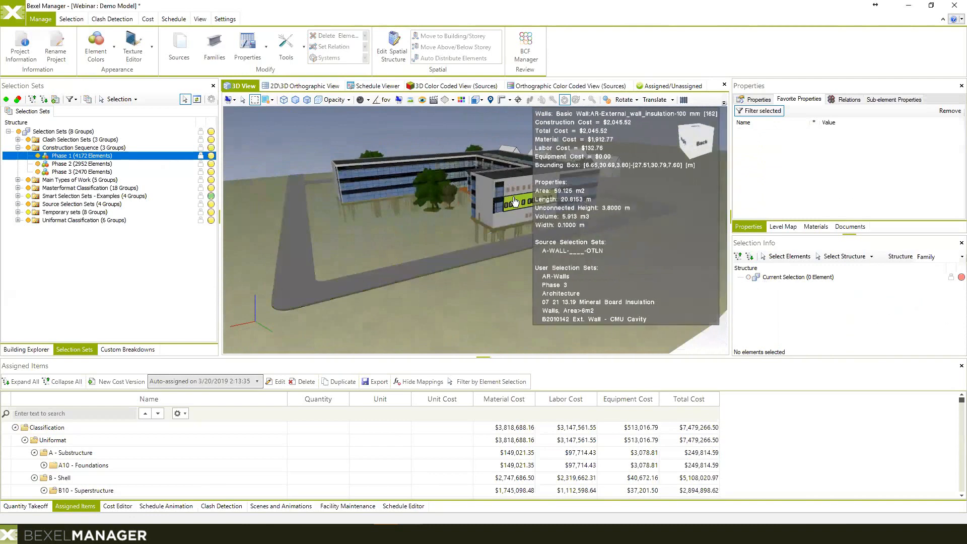
pyautogui.click(514, 201)
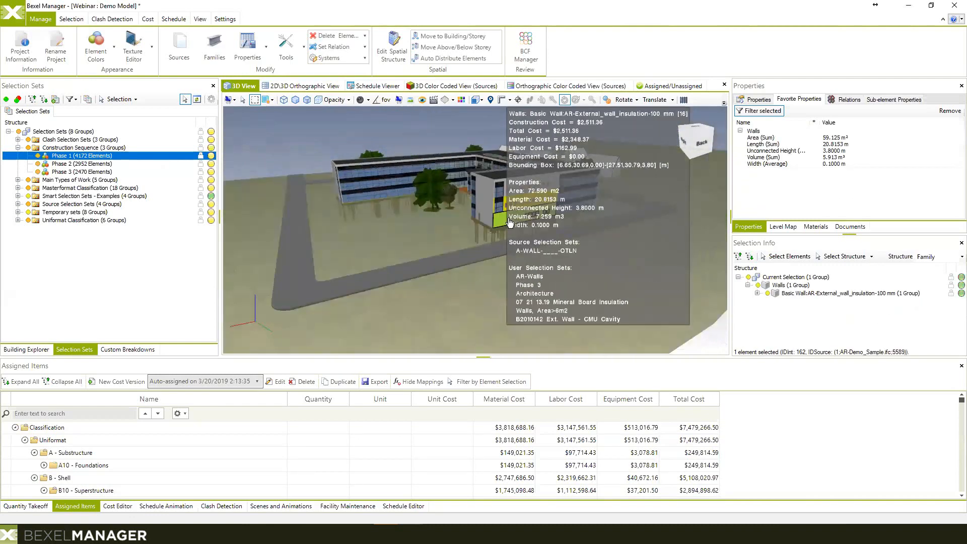
pyautogui.moveTo(510, 221); pyautogui.dragTo(547, 270)
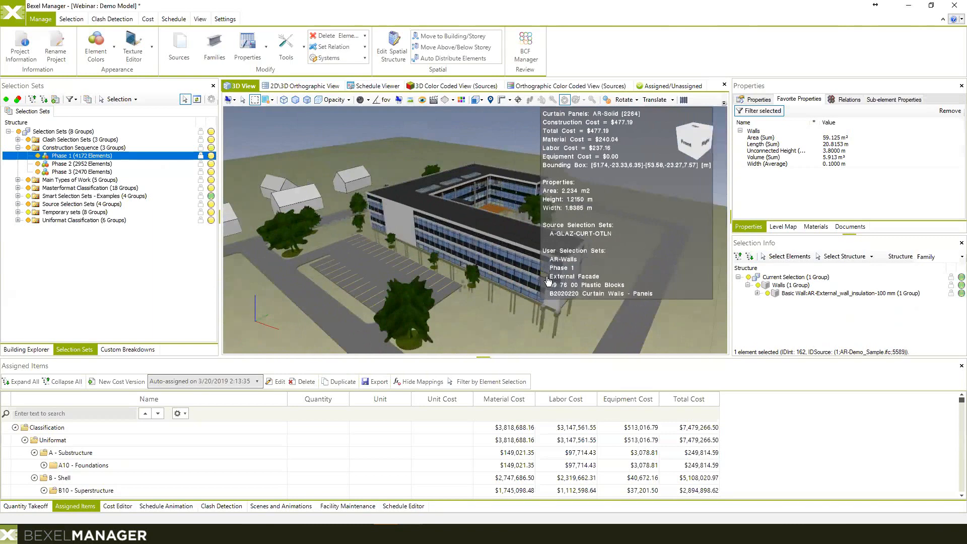
# Step: Open the Schedule Editor and clear the wall selection in the 3D view
pyautogui.moveTo(563, 275); pyautogui.dragTo(572, 260)
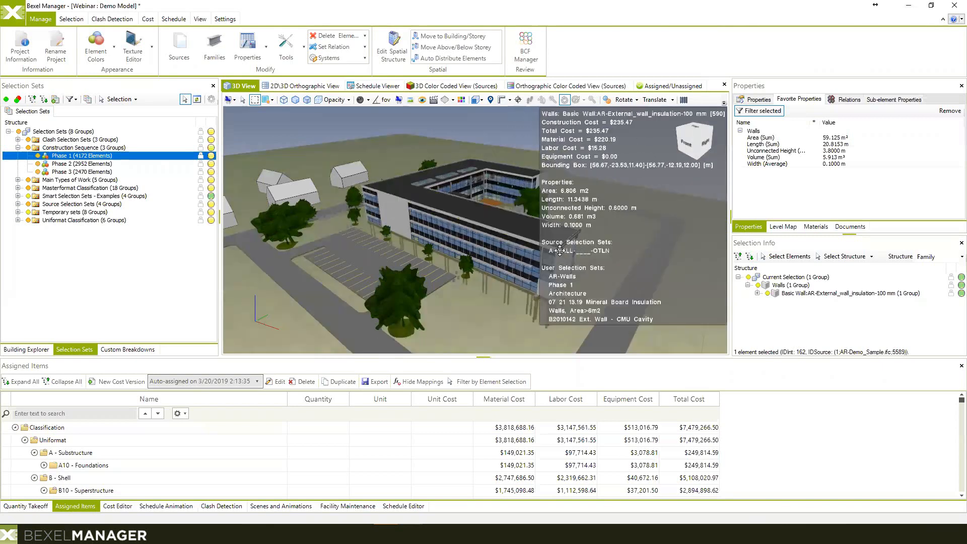
pyautogui.moveTo(561, 252); pyautogui.dragTo(534, 249)
pyautogui.moveTo(533, 249)
pyautogui.mouseDown(button='middle')
pyautogui.moveTo(550, 244)
pyautogui.moveTo(525, 250)
pyautogui.mouseUp(button='middle')
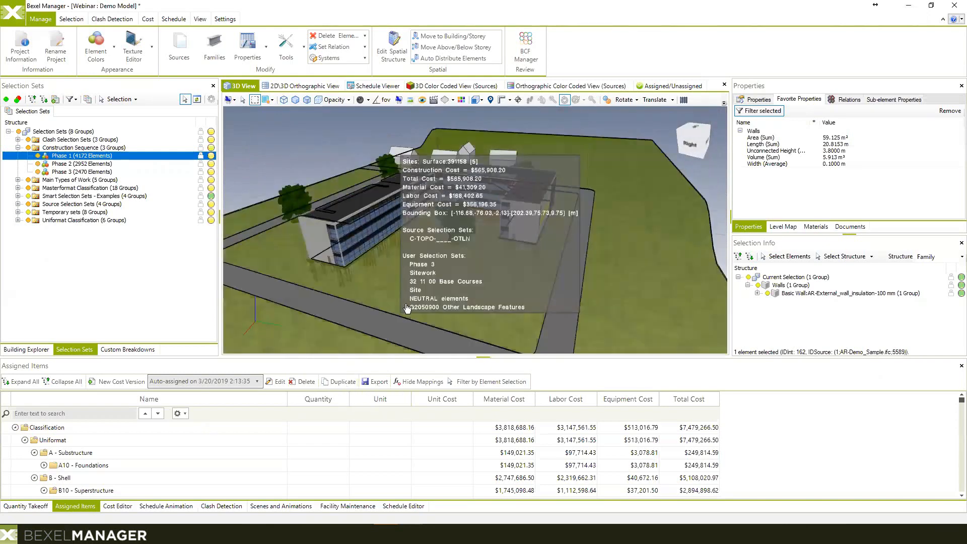
pyautogui.click(403, 506)
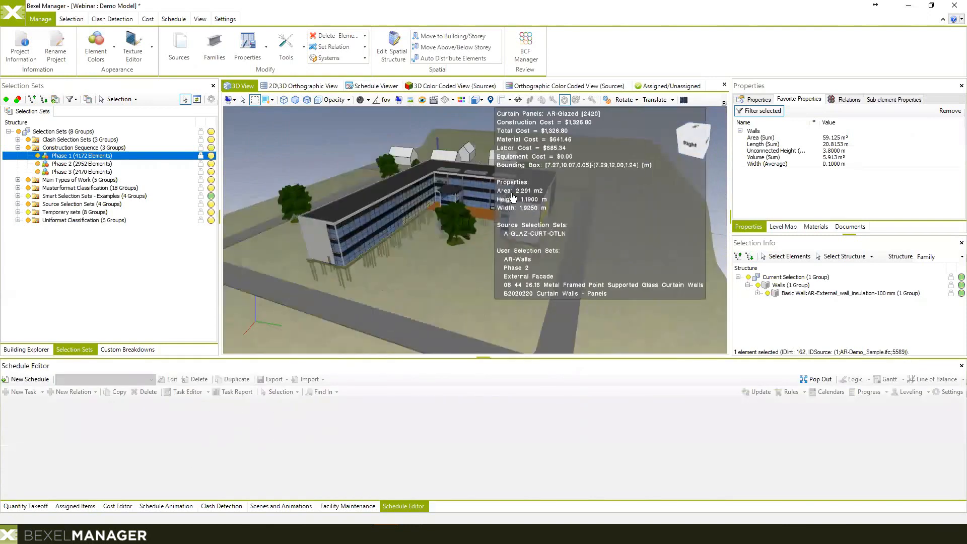
pyautogui.moveTo(512, 199)
pyautogui.mouseDown(button='middle')
pyautogui.moveTo(537, 207)
pyautogui.moveTo(527, 203)
pyautogui.mouseUp(button='middle')
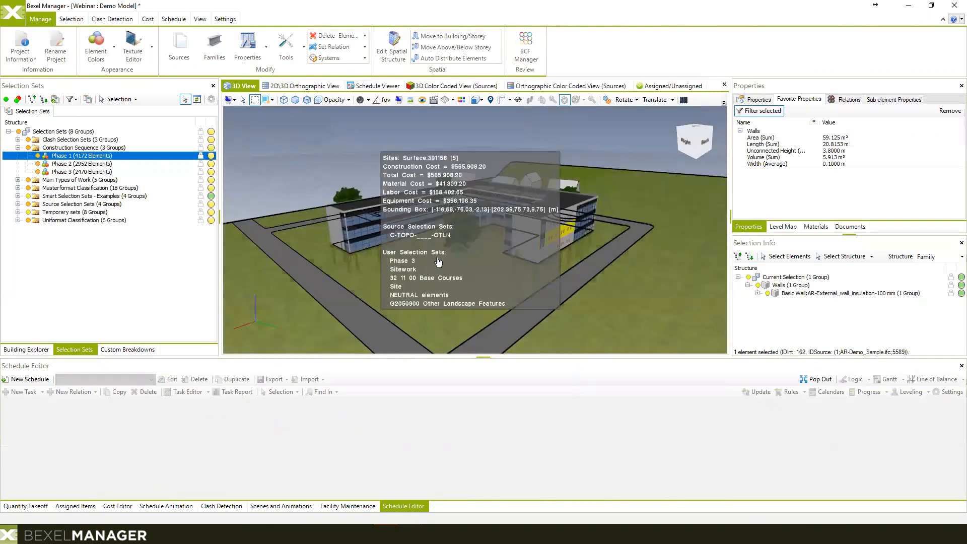
pyautogui.moveTo(457, 255); pyautogui.dragTo(462, 265, button='middle')
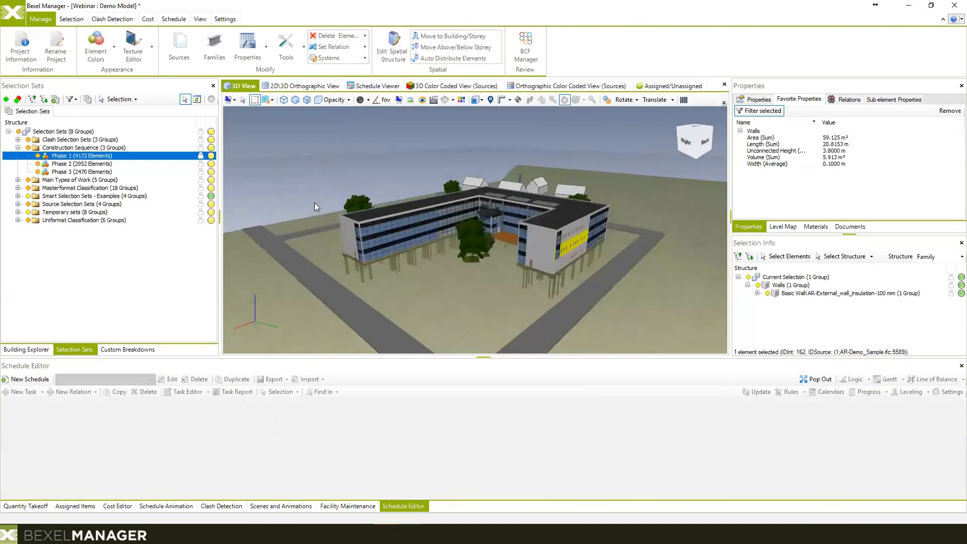
pyautogui.click(317, 188)
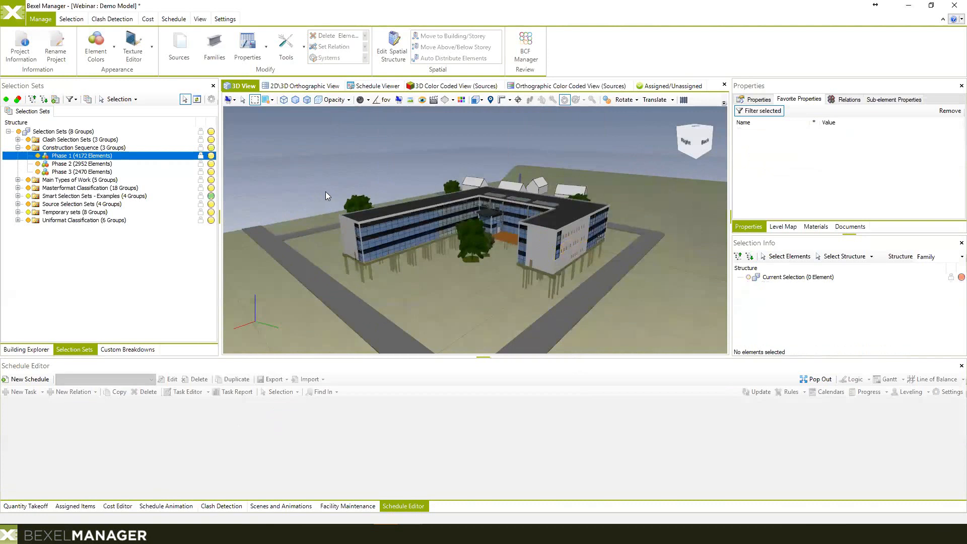
pyautogui.moveTo(325, 191); pyautogui.dragTo(341, 192)
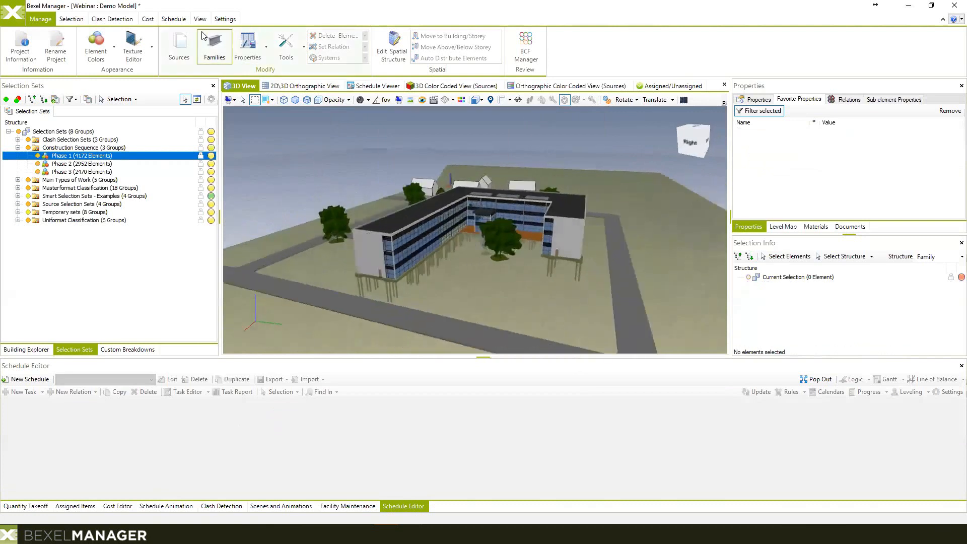
# Step: Open the Methodology Editor at full-screen size to view the Office Building methodology
pyautogui.click(174, 19)
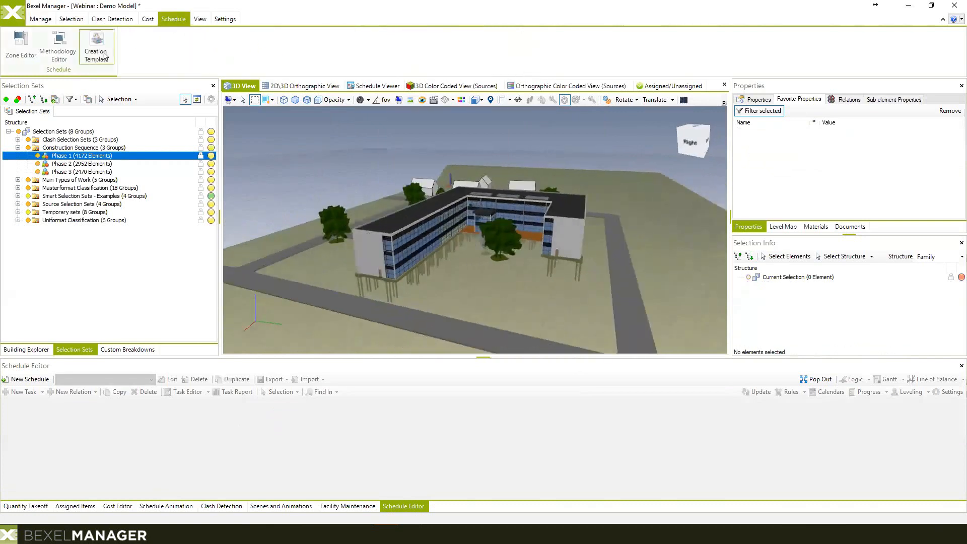
pyautogui.click(63, 45)
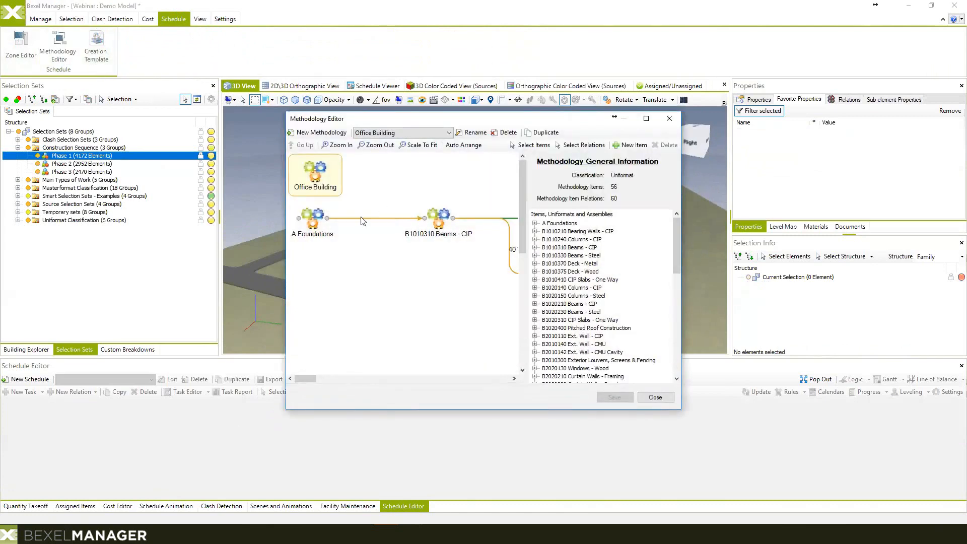
pyautogui.click(646, 118)
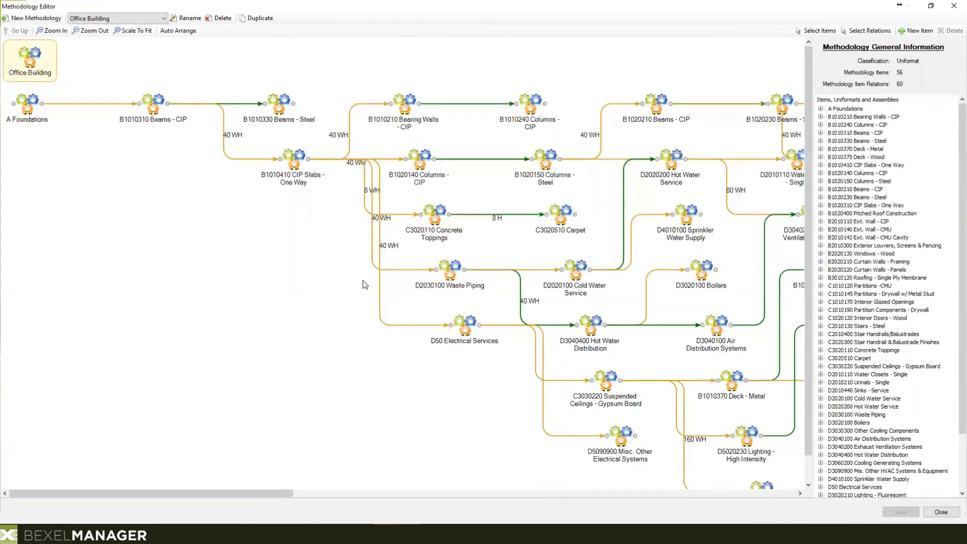
pyautogui.keyDown('ctrl'); pyautogui.scroll(-2, 317, 290); pyautogui.keyUp('ctrl')
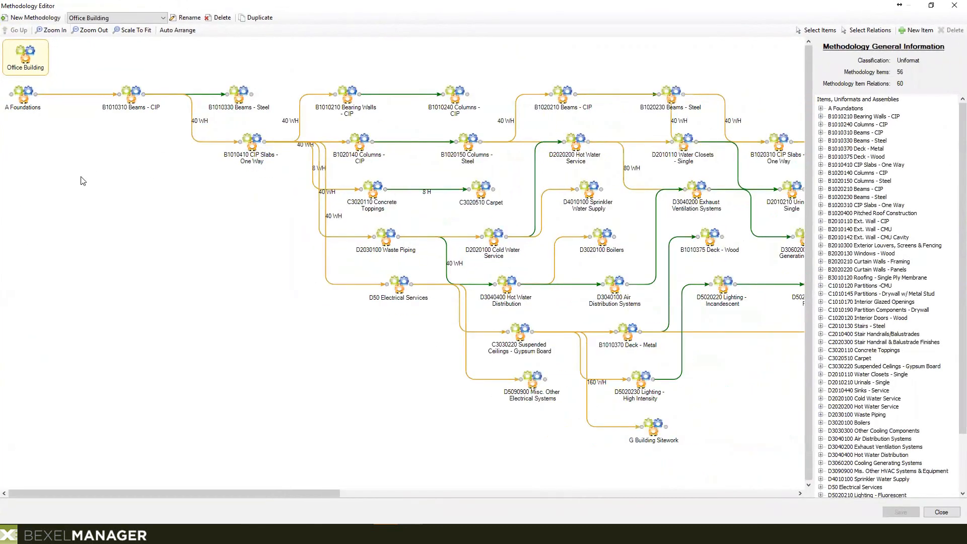
pyautogui.keyDown('ctrl'); pyautogui.scroll(2, 92, 198); pyautogui.keyUp('ctrl')
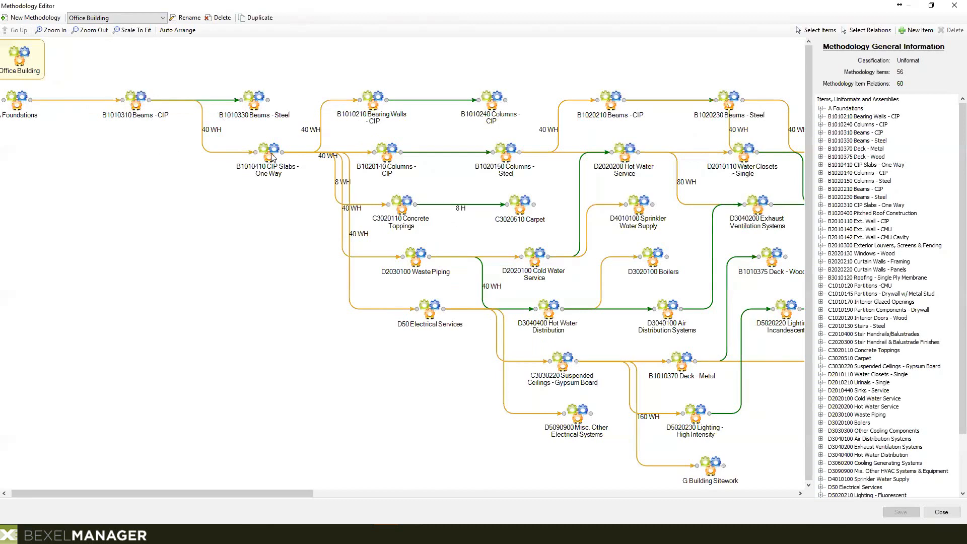
# Step: Inspect the type and lag of the relations linking CIP beams, CIP slabs, bearing walls and CIP columns, and survey the remaining network
pyautogui.click(228, 153)
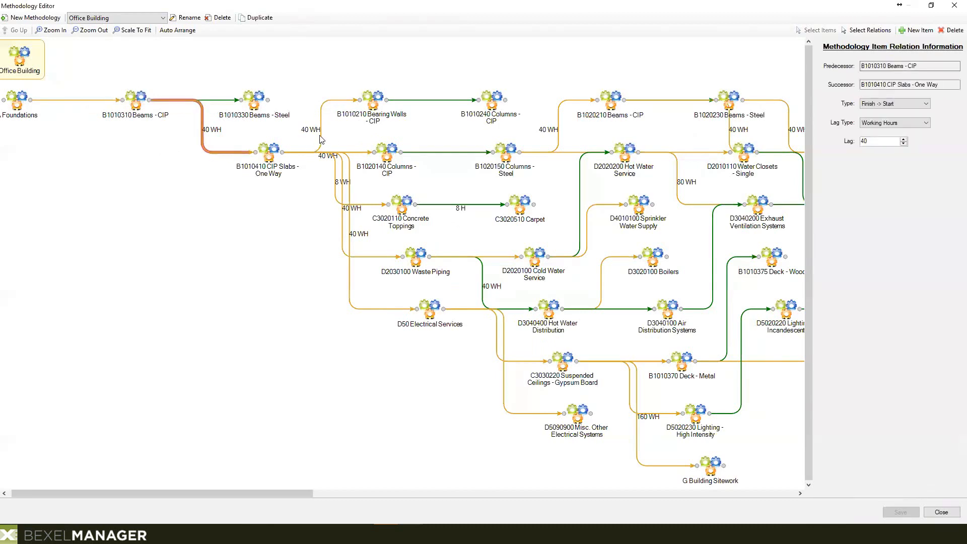
pyautogui.click(323, 143)
pyautogui.click(321, 140)
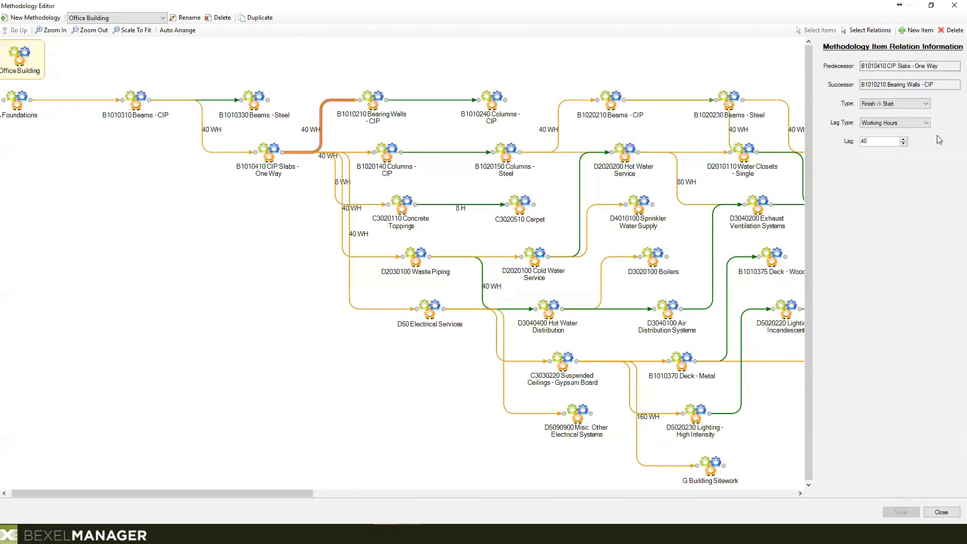
pyautogui.click(446, 100)
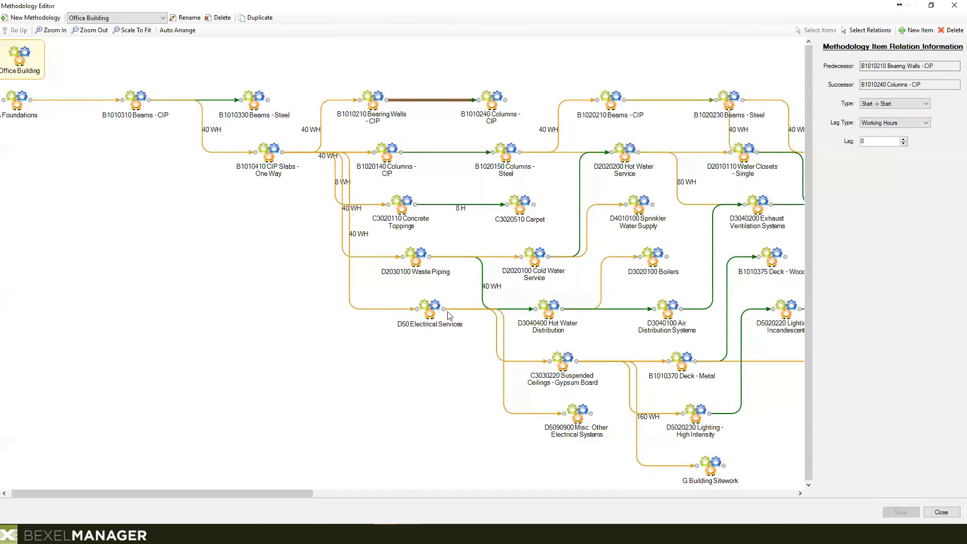
pyautogui.keyDown('ctrl'); pyautogui.scroll(-4, 416, 317); pyautogui.keyUp('ctrl')
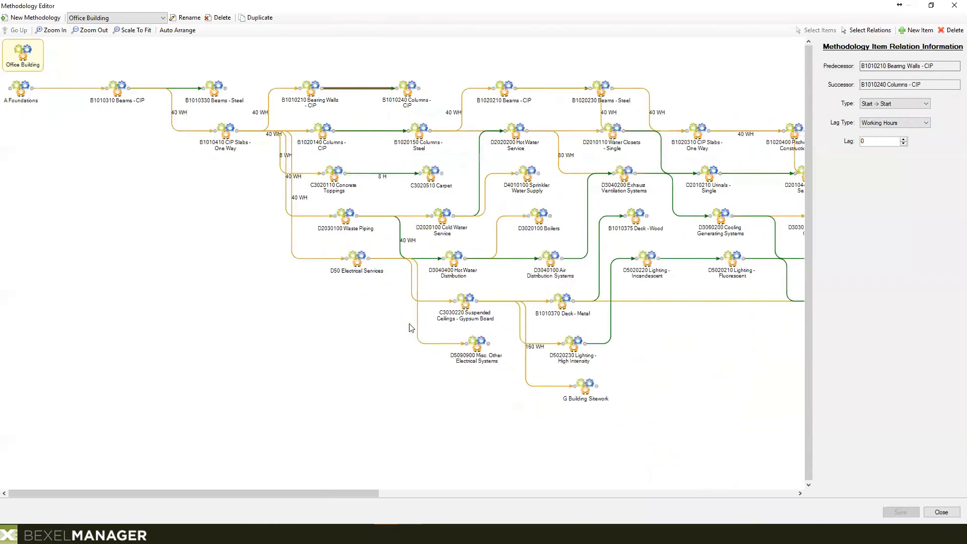
pyautogui.moveTo(363, 492); pyautogui.dragTo(353, 476)
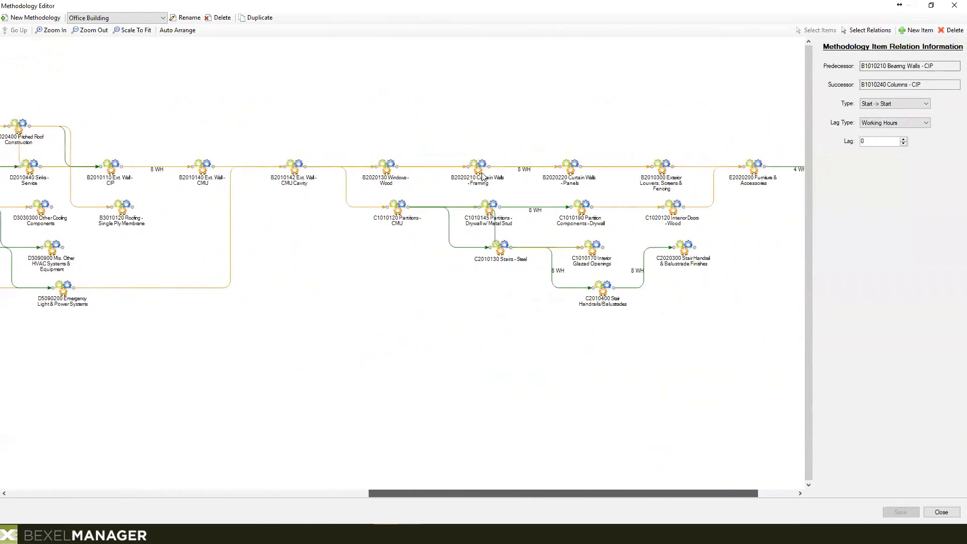
pyautogui.hscroll(-3, 310, 121)
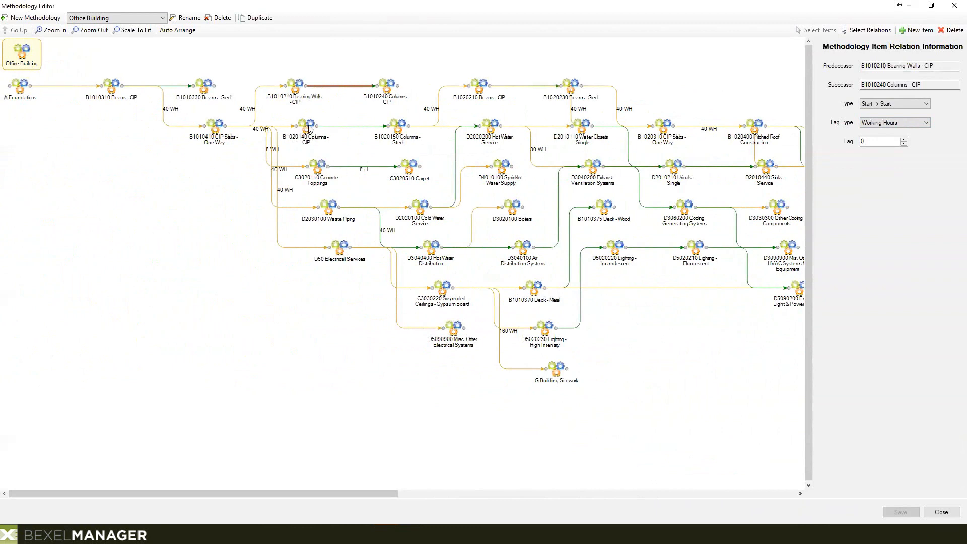
# Step: Examine the cost items assigned to methodology items such as Columns - CIP, Waste Piping, Electrical Services, Cold Water Service and Lighting - Incandescent
pyautogui.click(307, 126)
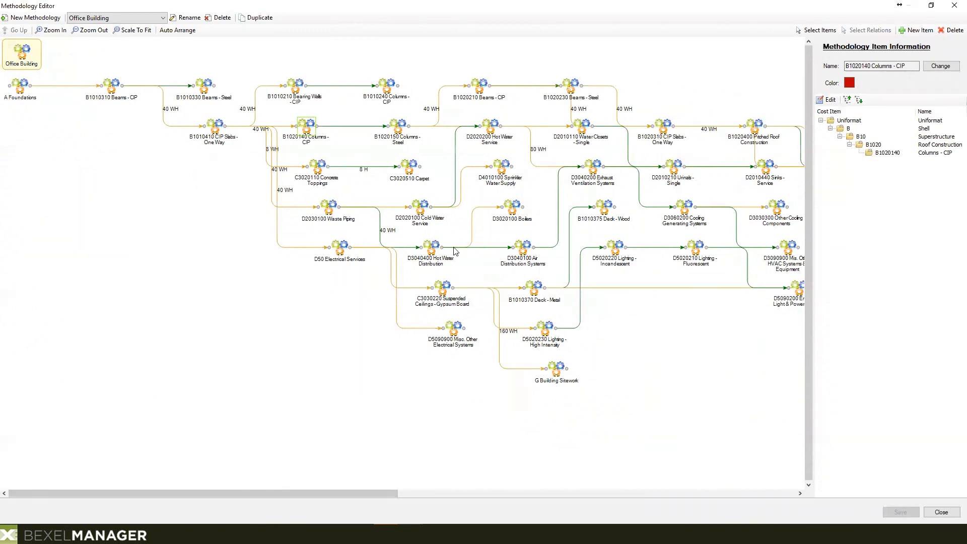
pyautogui.click(319, 172)
pyautogui.click(332, 206)
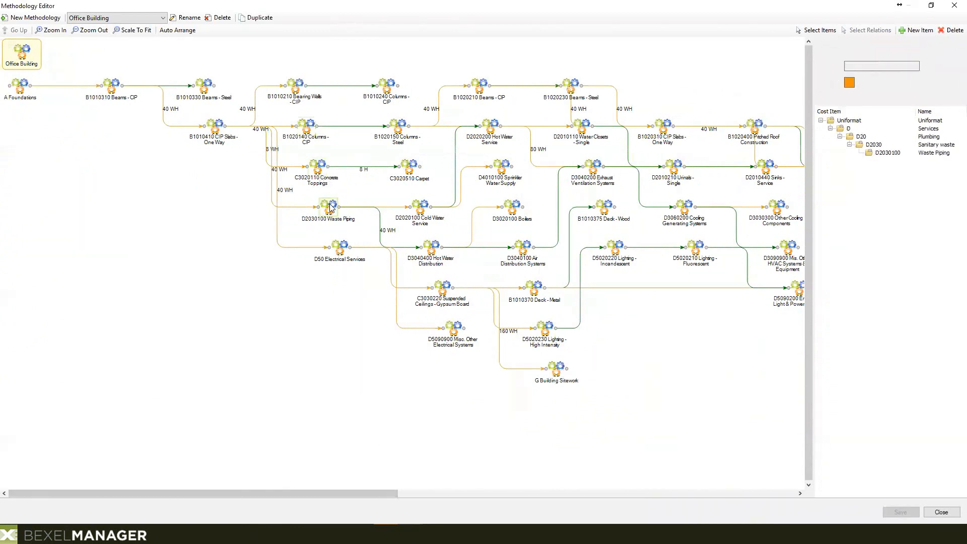
pyautogui.click(341, 252)
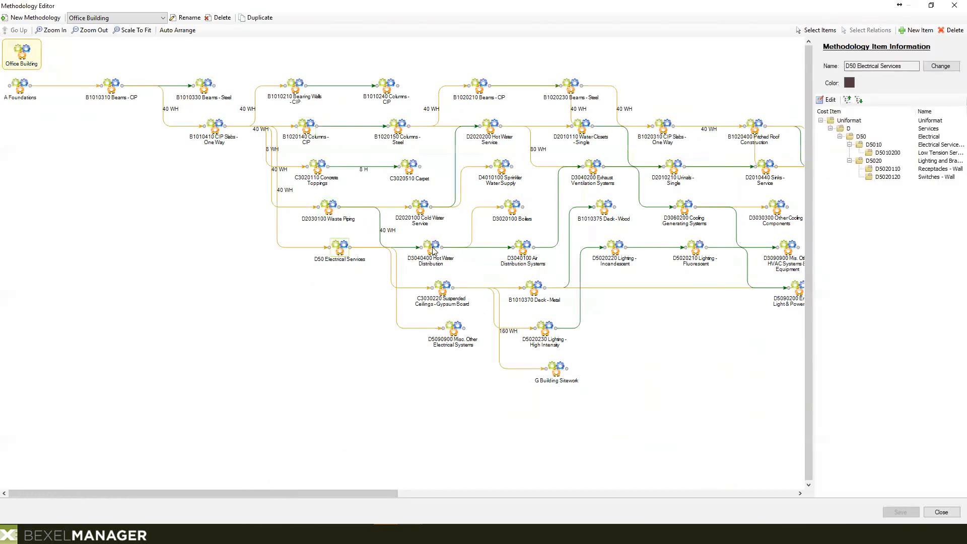
pyautogui.click(432, 248)
pyautogui.click(420, 209)
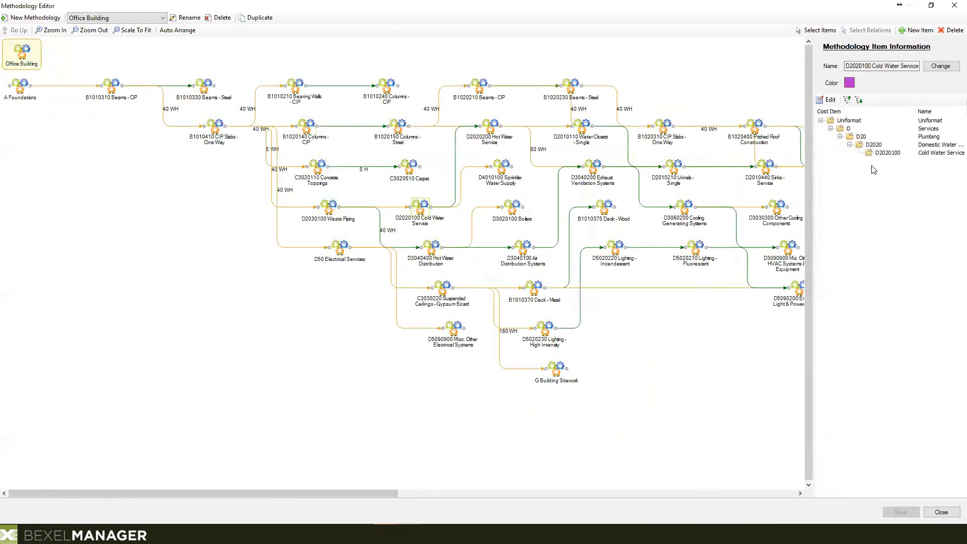
pyautogui.click(523, 248)
pyautogui.click(615, 247)
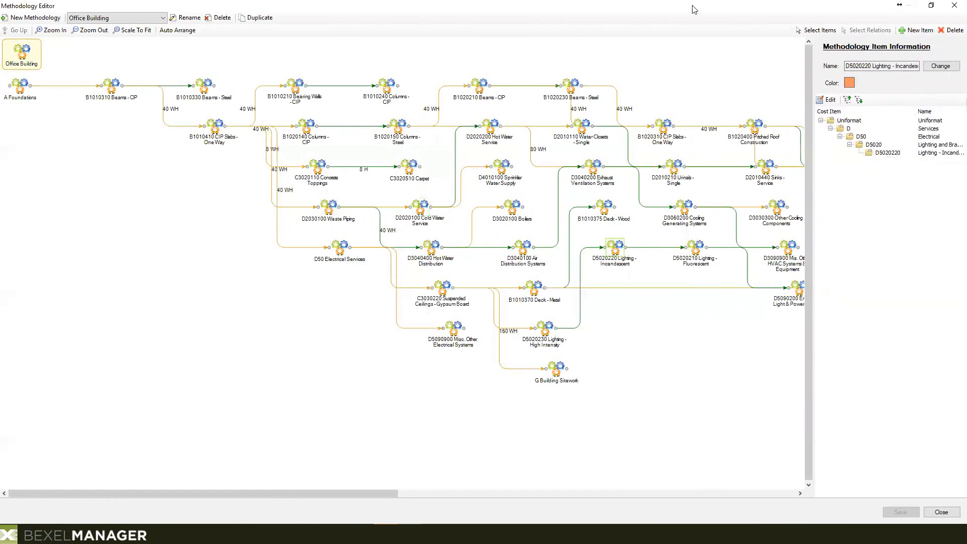
# Step: Close the Methodology Editor and check the Uniformat classification in Assigned Items
pyautogui.doubleClick(656, 6)
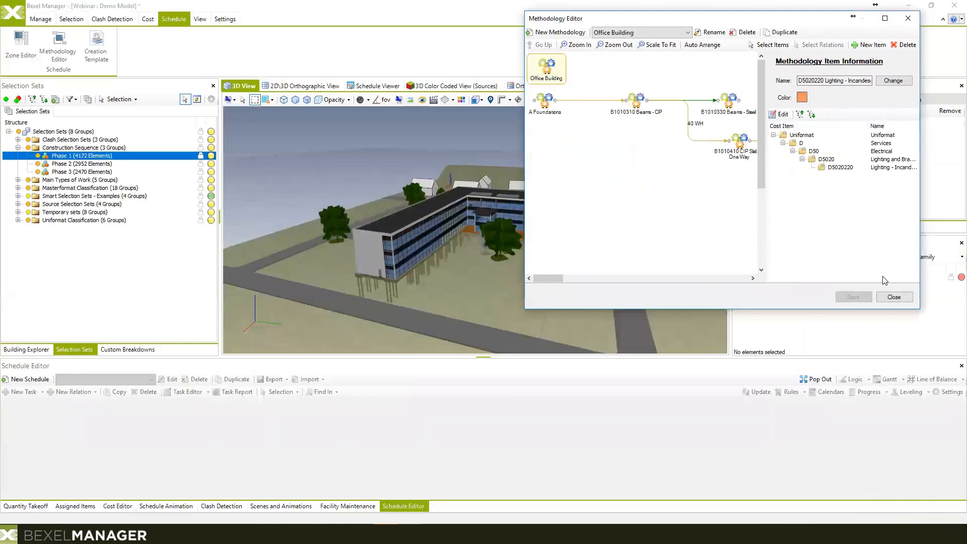
pyautogui.click(390, 407)
pyautogui.click(75, 505)
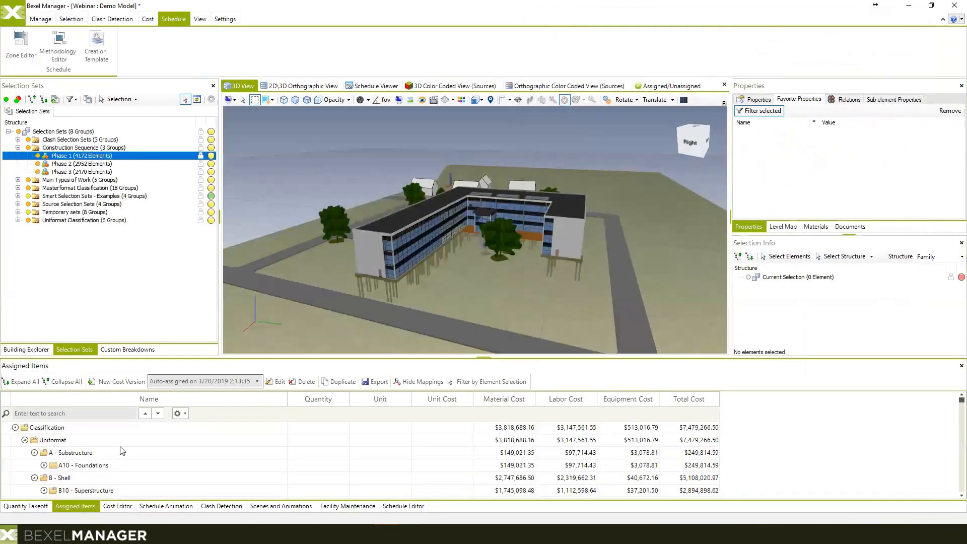
pyautogui.scroll(5, 181, 460)
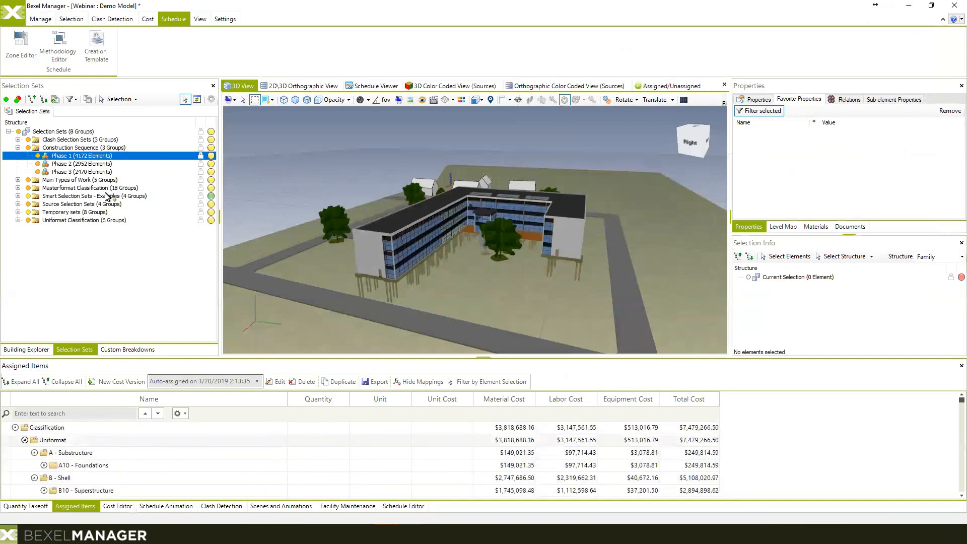
# Step: Reopen the Methodology Editor at full-screen size and reposition the B1010410 CIP Slabs - One Way item beneath B1010310 Beams - CIP
pyautogui.click(59, 44)
pyautogui.click(644, 119)
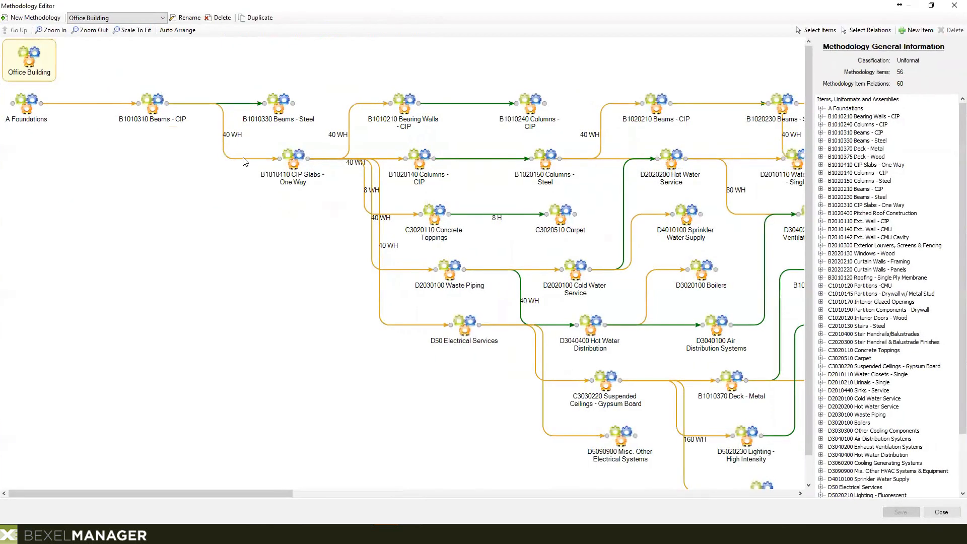
pyautogui.click(254, 158)
pyautogui.moveTo(296, 157); pyautogui.dragTo(183, 190)
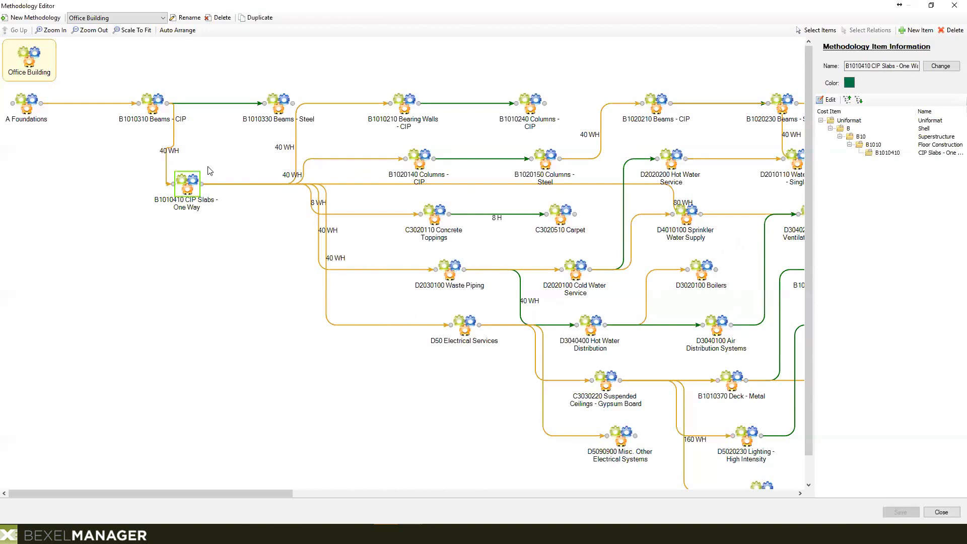
# Step: Look over the whole Office Building methodology network, then close the Methodology Editor
pyautogui.keyDown('ctrl'); pyautogui.scroll(-1, 274, 260); pyautogui.keyUp('ctrl')
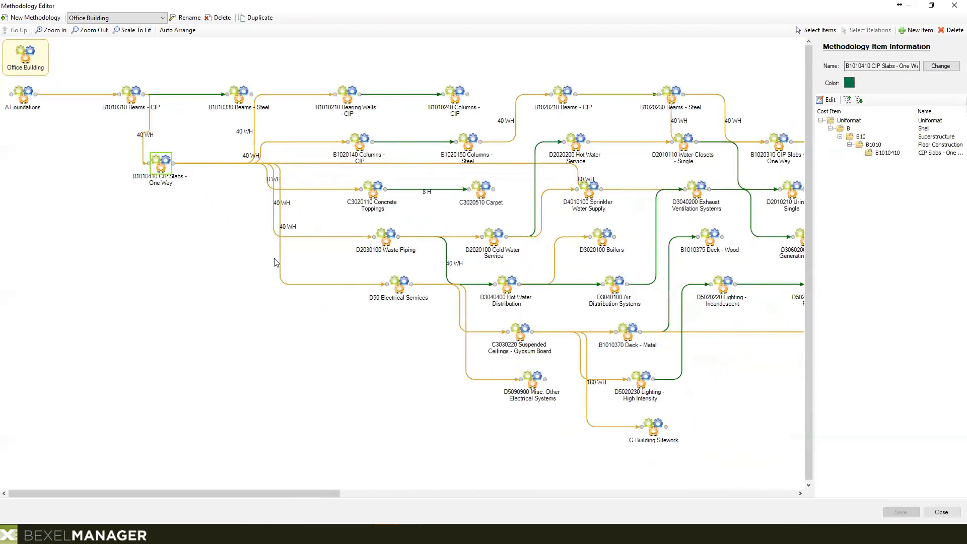
pyautogui.keyDown('ctrl'); pyautogui.scroll(-2, 296, 317); pyautogui.keyUp('ctrl')
pyautogui.moveTo(296, 493); pyautogui.dragTo(269, 469)
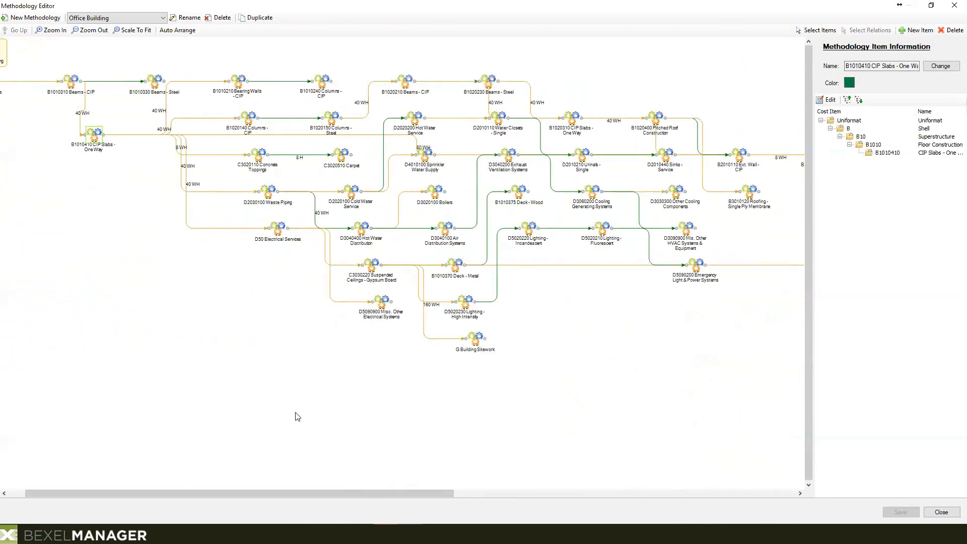
pyautogui.moveTo(325, 489); pyautogui.dragTo(240, 470)
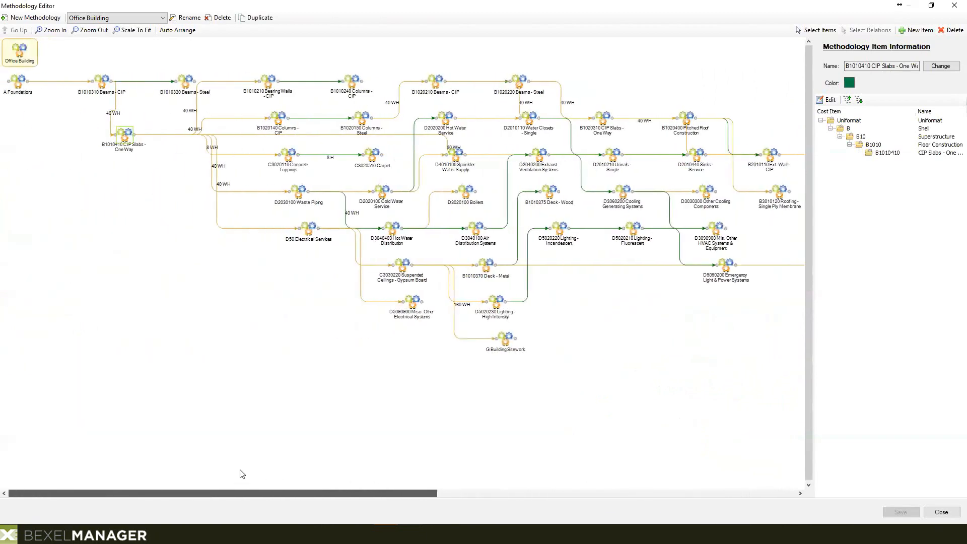
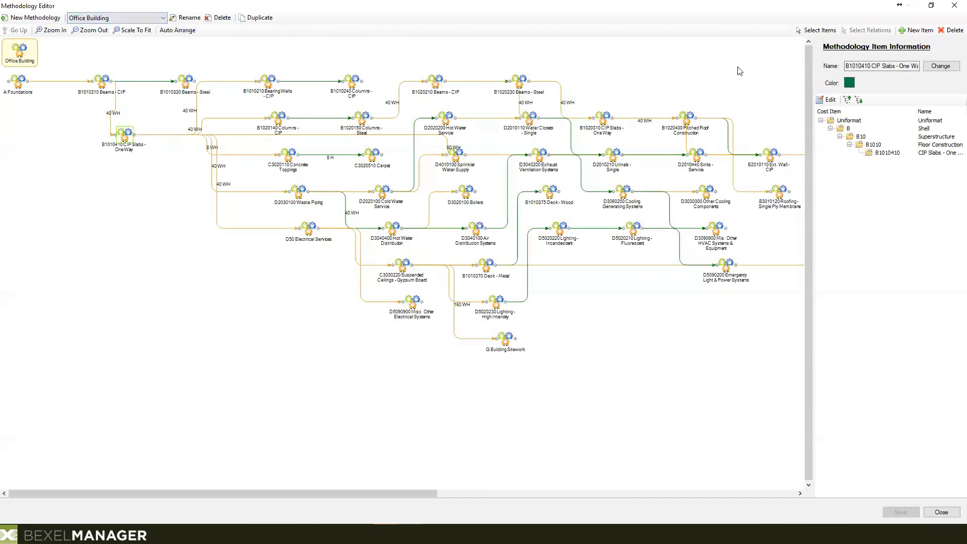
pyautogui.click(953, 6)
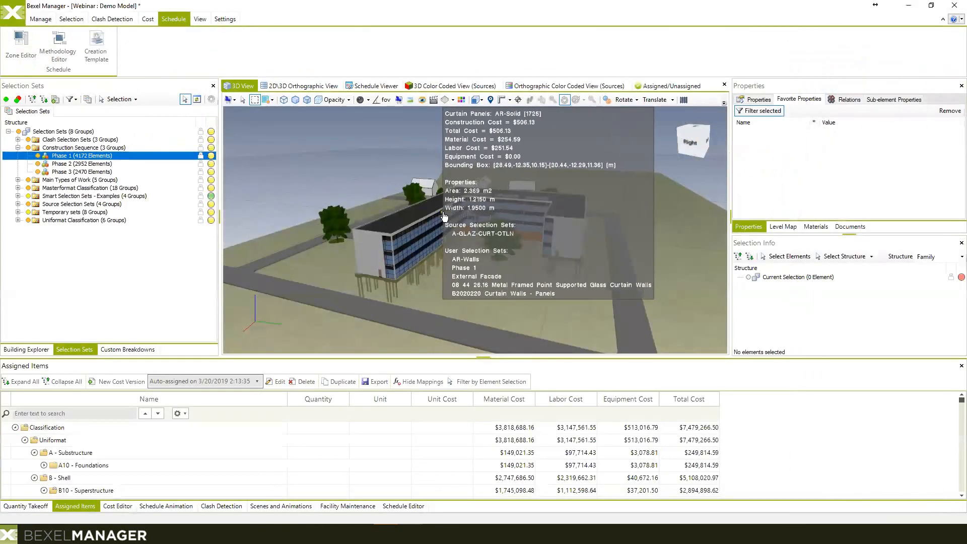
# Step: Open the Zone Editor at full-screen size to show the Construction Sequence zone
pyautogui.click(17, 49)
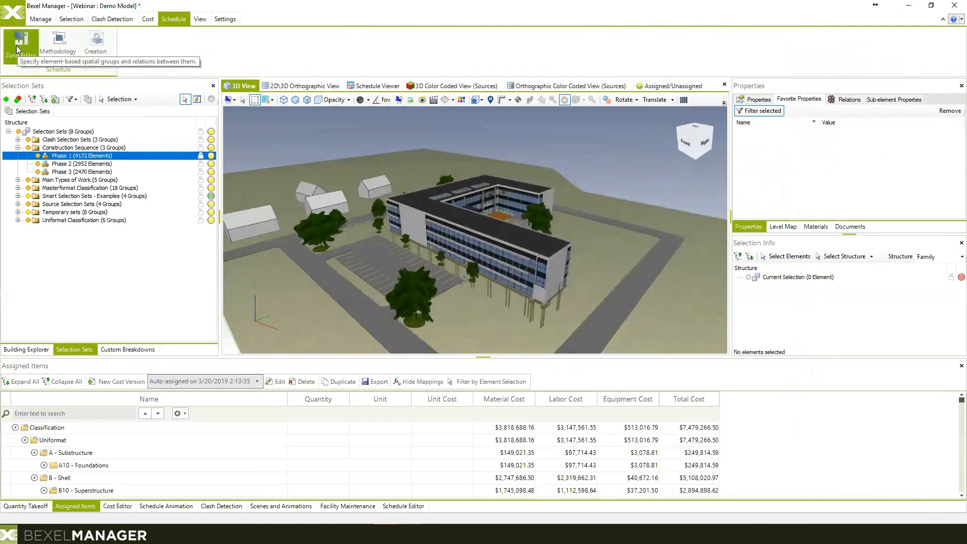
pyautogui.click(653, 115)
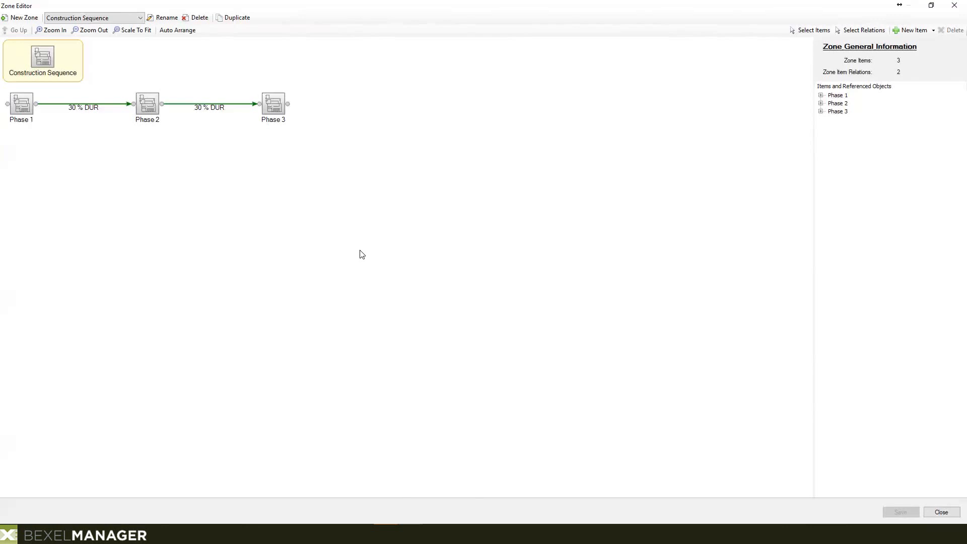
pyautogui.click(928, 9)
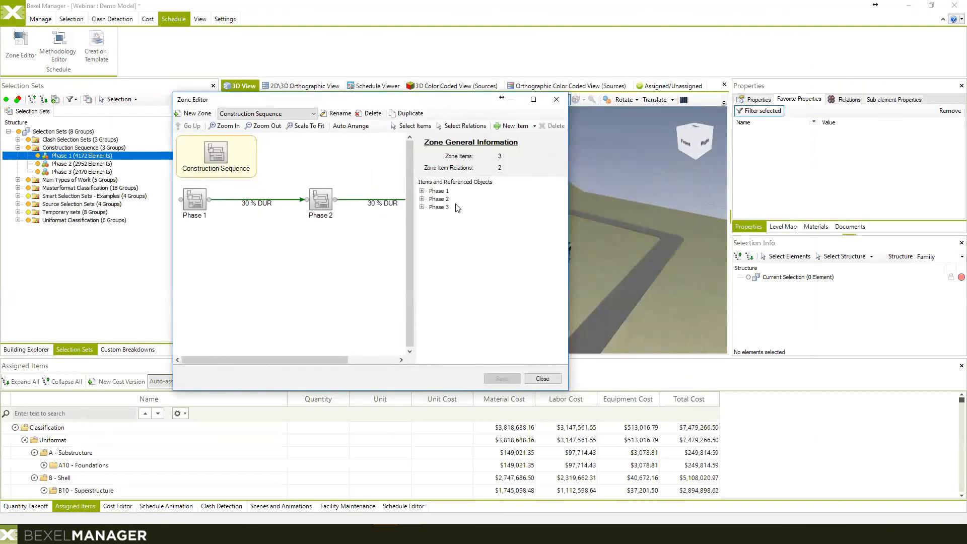
pyautogui.click(533, 99)
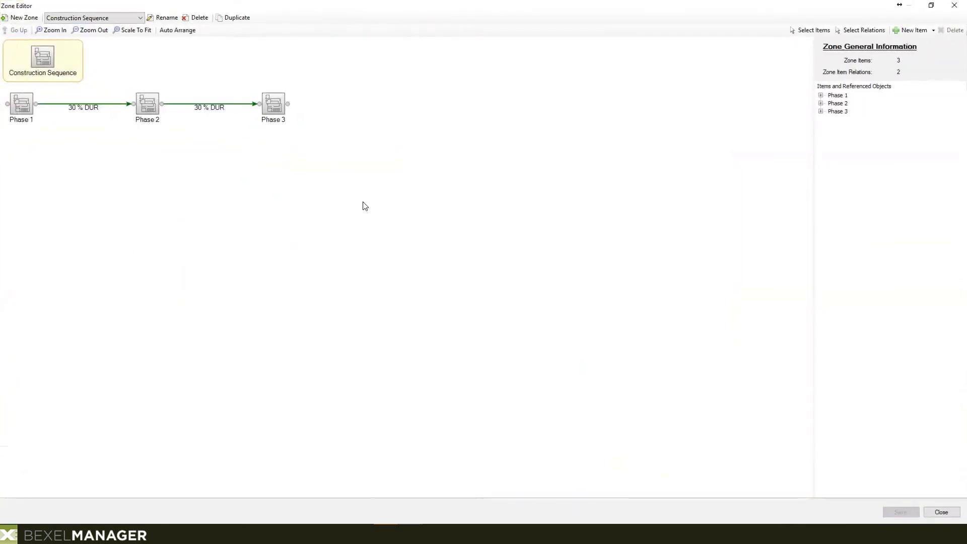
pyautogui.click(931, 5)
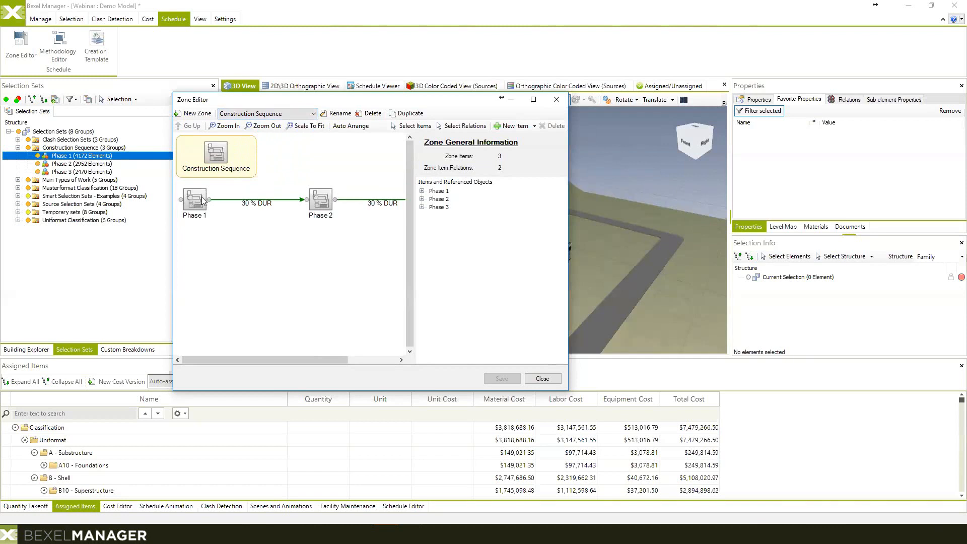
pyautogui.click(533, 100)
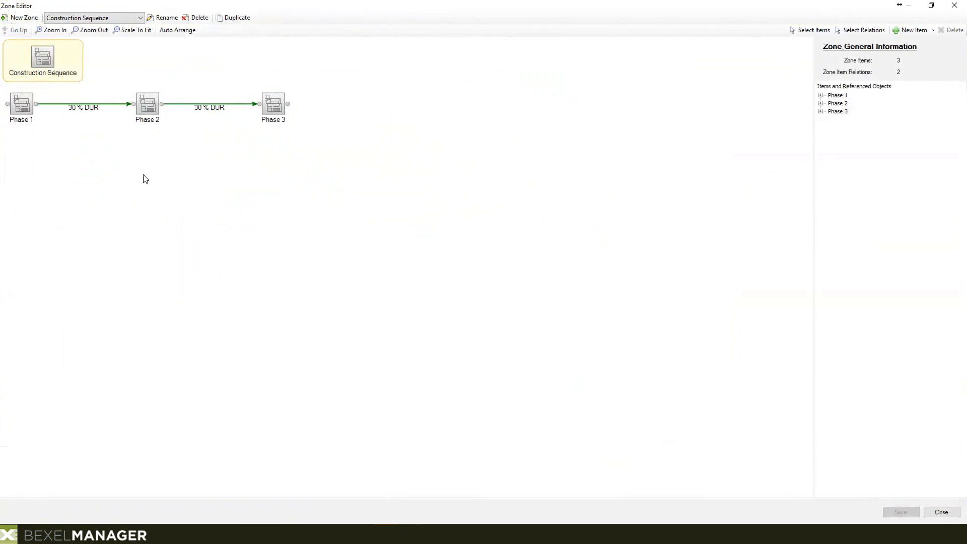
# Step: Shift the Phase 1, Phase 2 and Phase 3 items slightly to the right in the Construction Sequence network
pyautogui.click(20, 114)
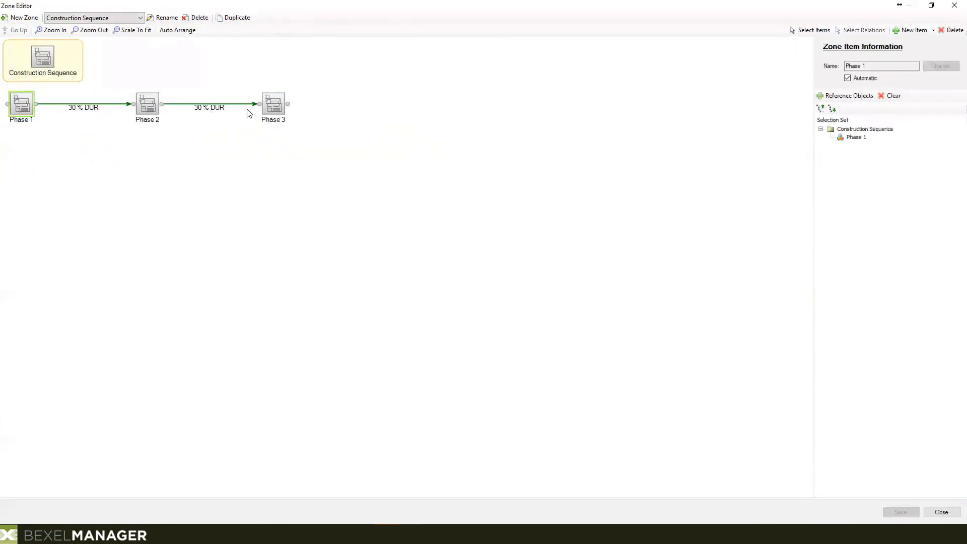
pyautogui.moveTo(25, 113); pyautogui.dragTo(33, 113)
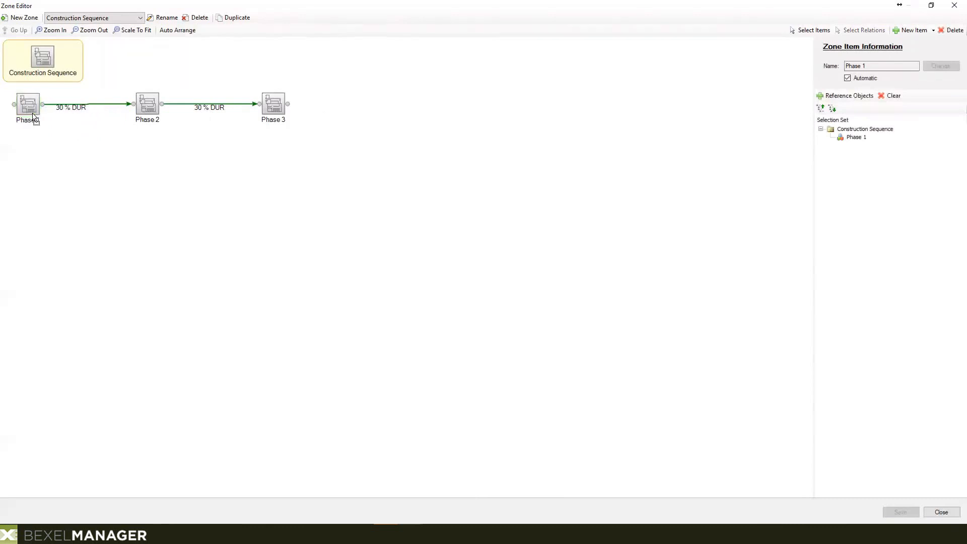
pyautogui.click(143, 116)
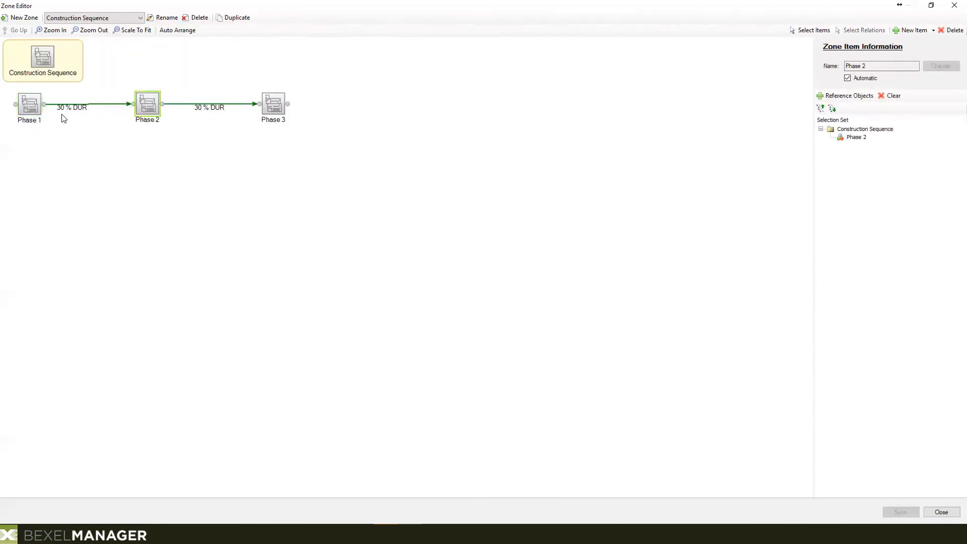
pyautogui.moveTo(146, 114); pyautogui.dragTo(155, 113)
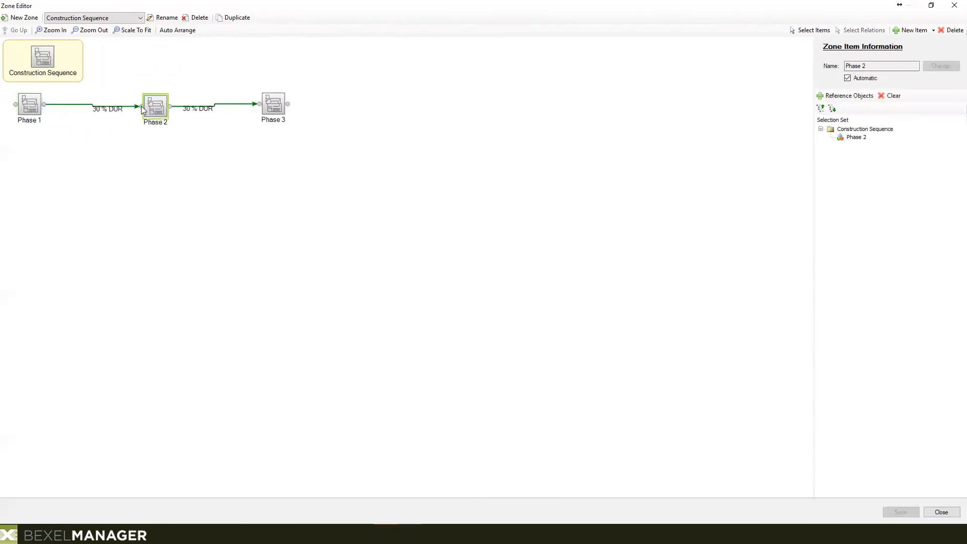
pyautogui.moveTo(278, 105); pyautogui.dragTo(297, 107)
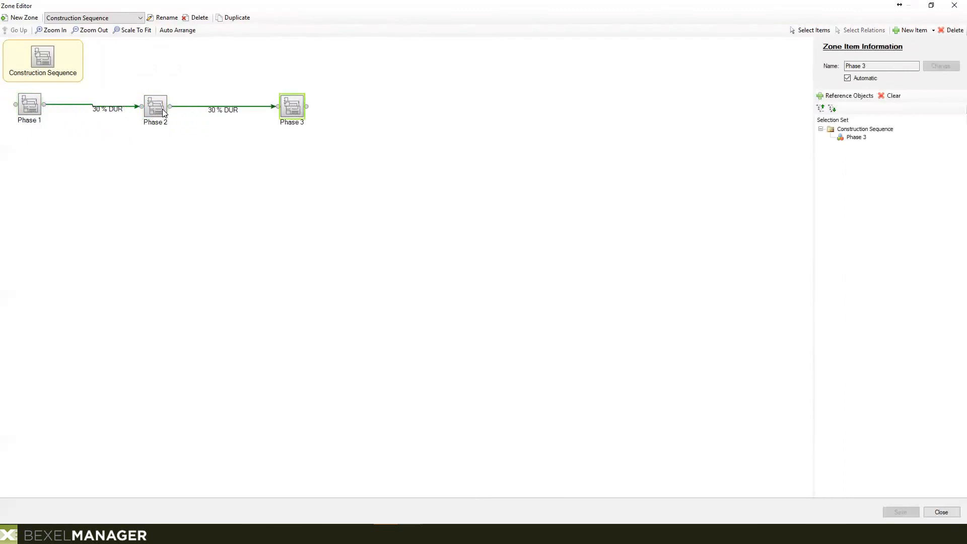
pyautogui.moveTo(165, 112); pyautogui.dragTo(160, 109)
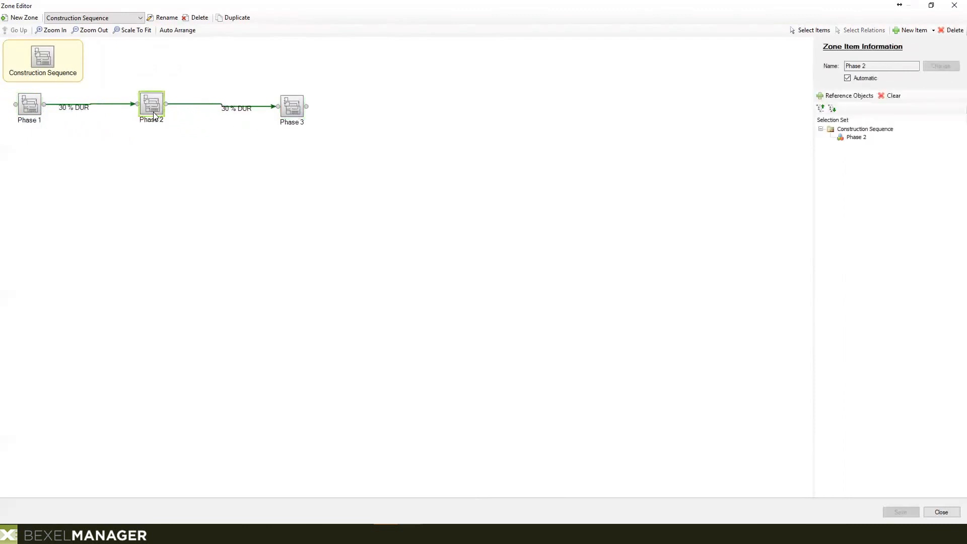
# Step: Inspect the relation between Phase 2 and Phase 3, and realign the Phase 3 item level with Phase 2
pyautogui.click(230, 108)
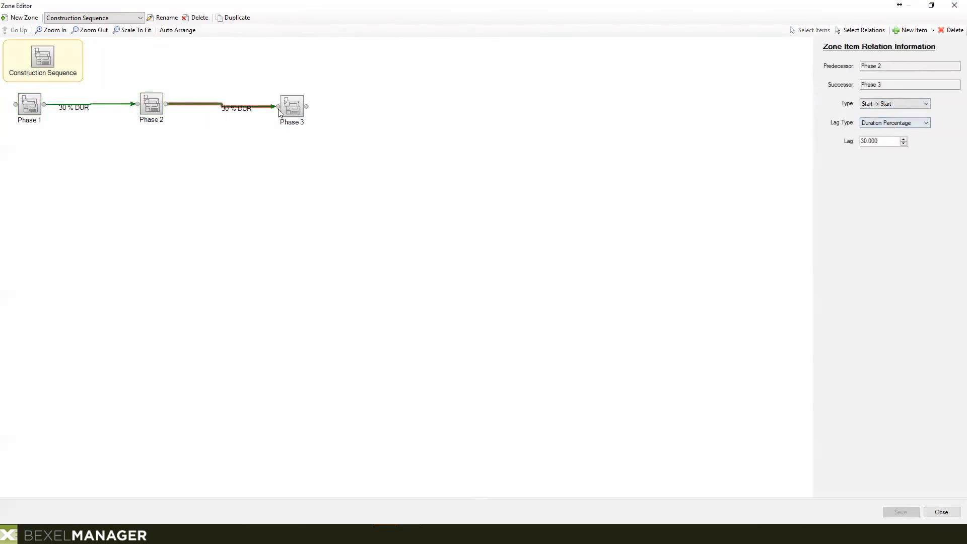
pyautogui.moveTo(296, 115); pyautogui.dragTo(306, 113)
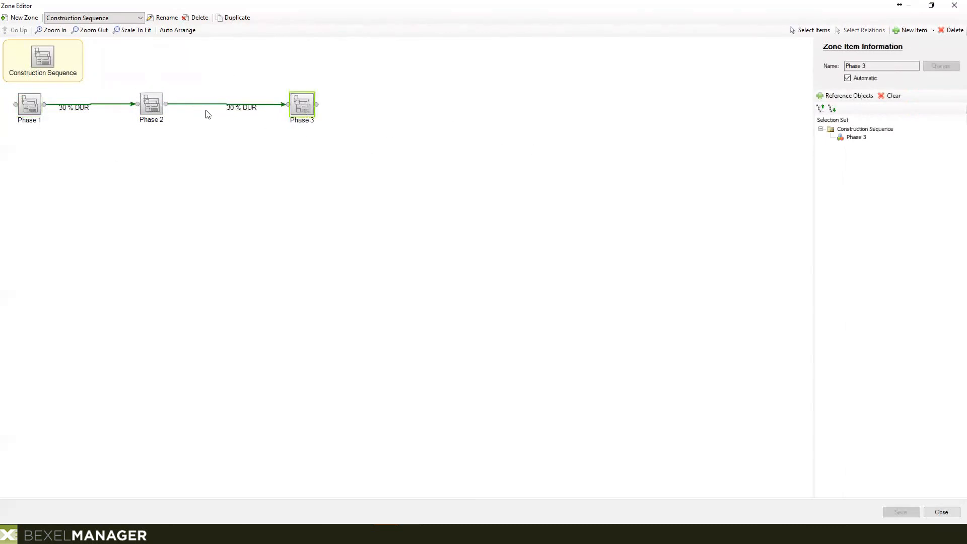
pyautogui.click(161, 106)
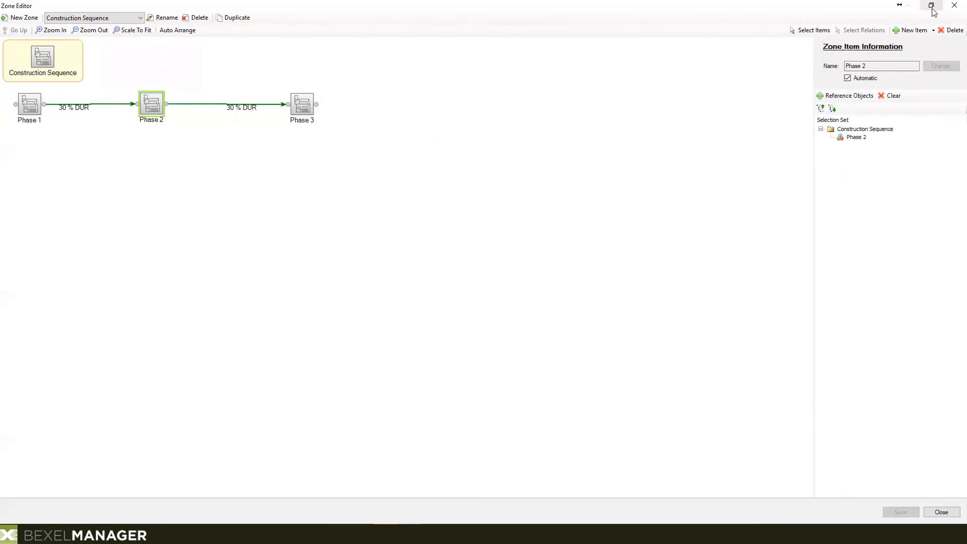
# Step: Restore the Zone Editor to a smaller window and check which selection sets Phase 3, Phase 2 and Phase 1 reference
pyautogui.click(922, 5)
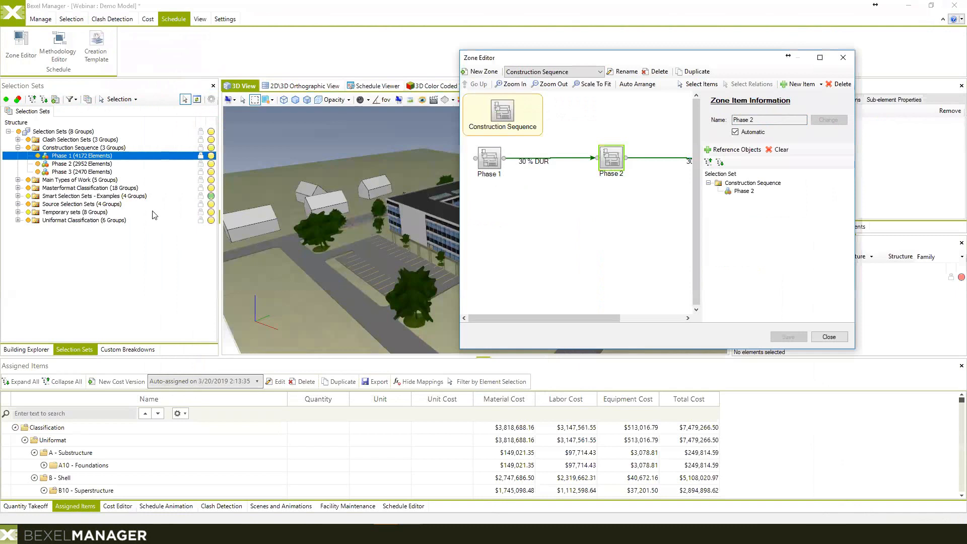
pyautogui.moveTo(509, 318); pyautogui.dragTo(572, 319)
pyautogui.click(669, 158)
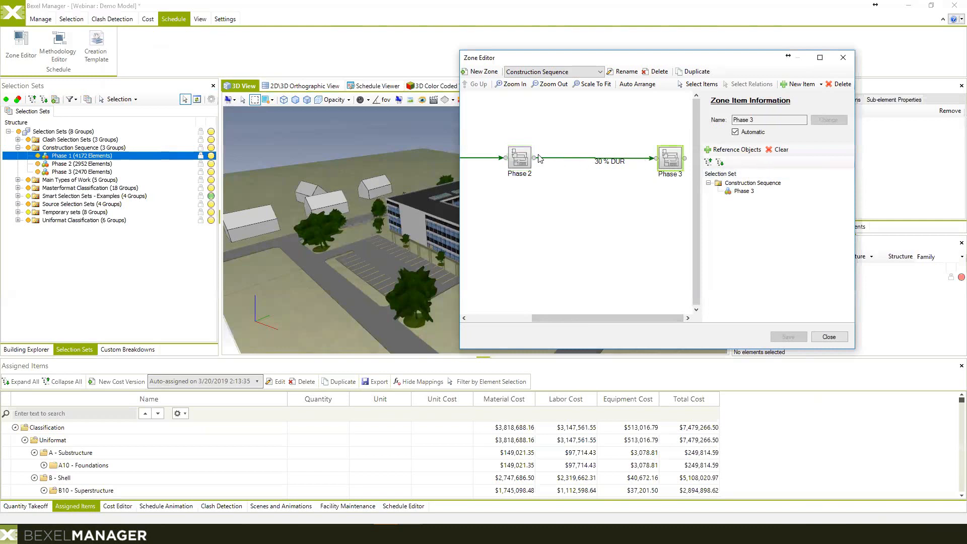
pyautogui.click(524, 158)
pyautogui.moveTo(594, 318); pyautogui.dragTo(531, 319)
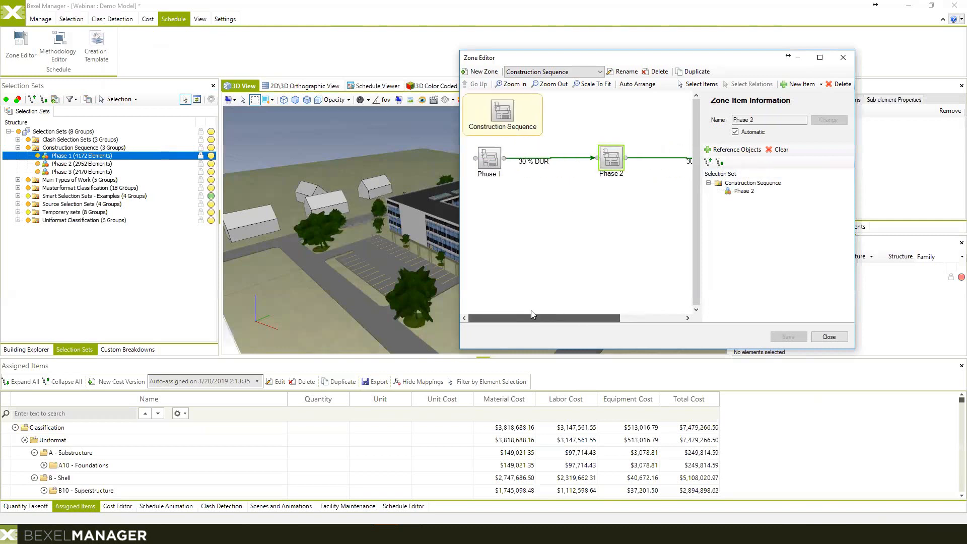
pyautogui.click(496, 166)
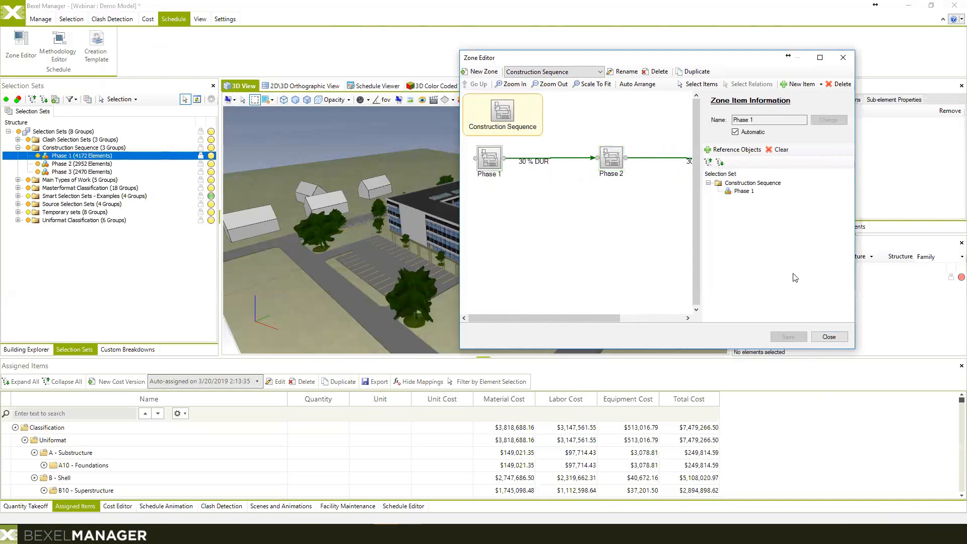
# Step: Close the Zone Editor and highlight the Phase 2 and Phase 3 selection sets in turn on the 3D model
pyautogui.click(829, 337)
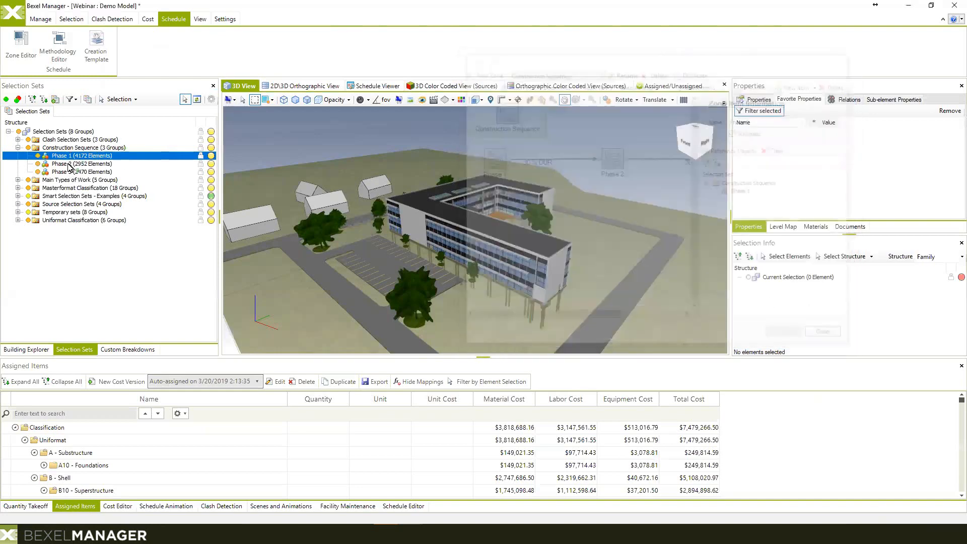
pyautogui.click(63, 164)
pyautogui.click(67, 169)
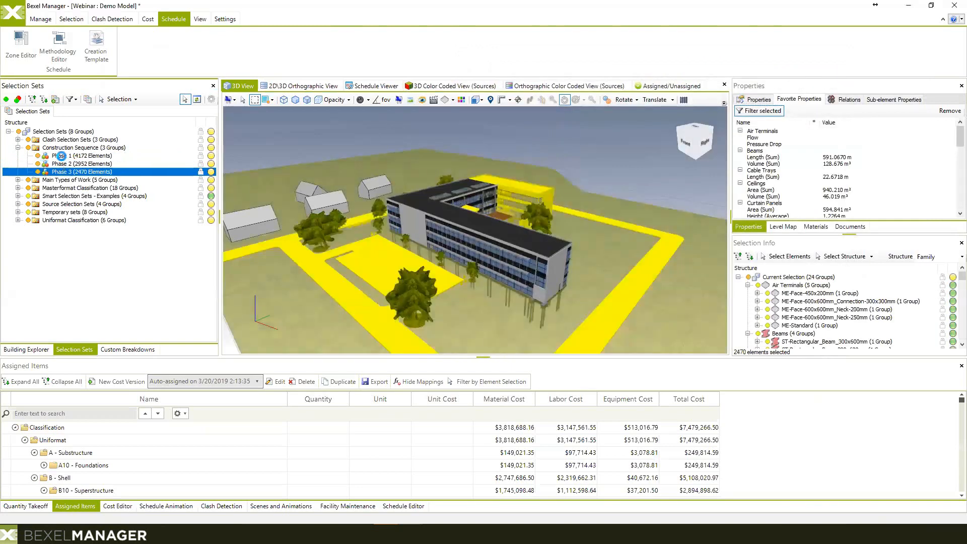
pyautogui.click(64, 163)
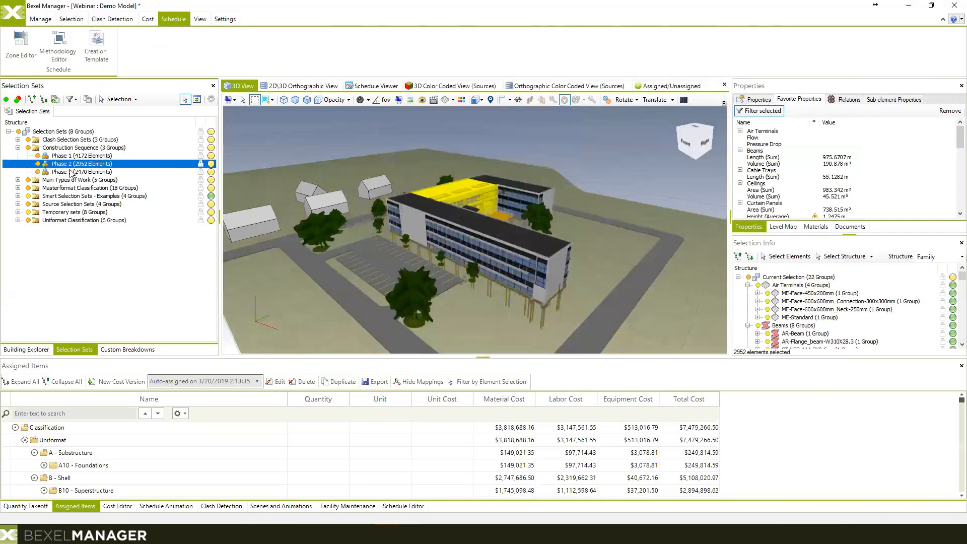
pyautogui.click(71, 172)
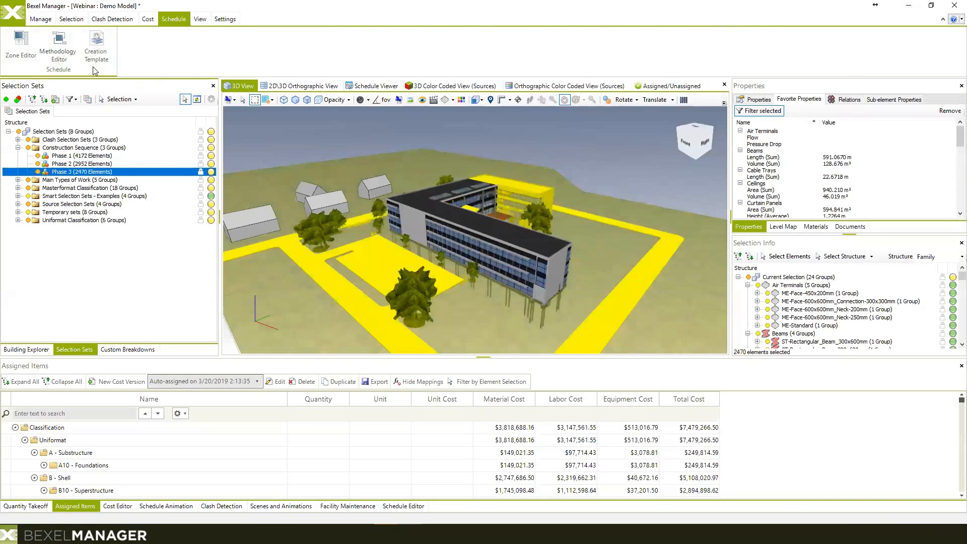
# Step: Reopen the Zone Editor and view the Levels zone, followed by the Main Types of Work zone, at full-screen size
pyautogui.click(24, 48)
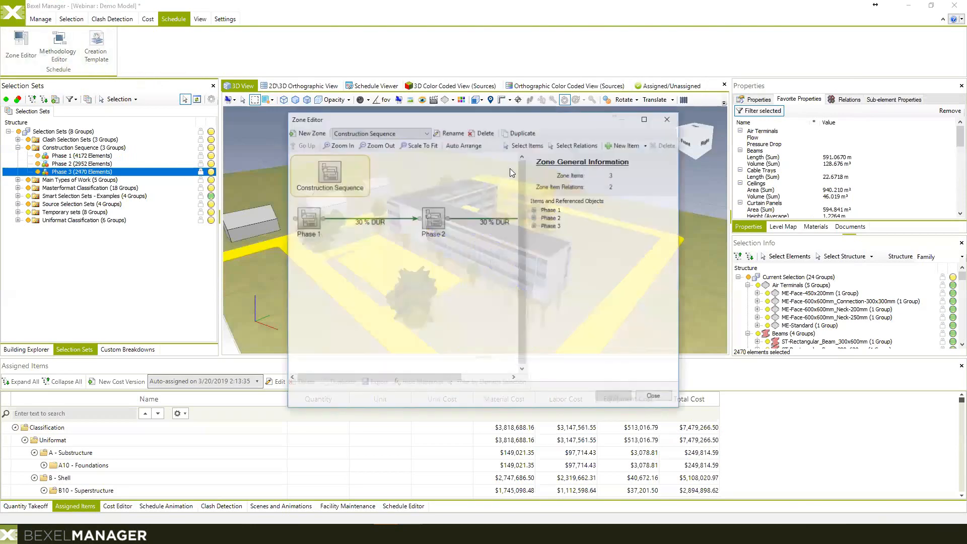
pyautogui.click(426, 133)
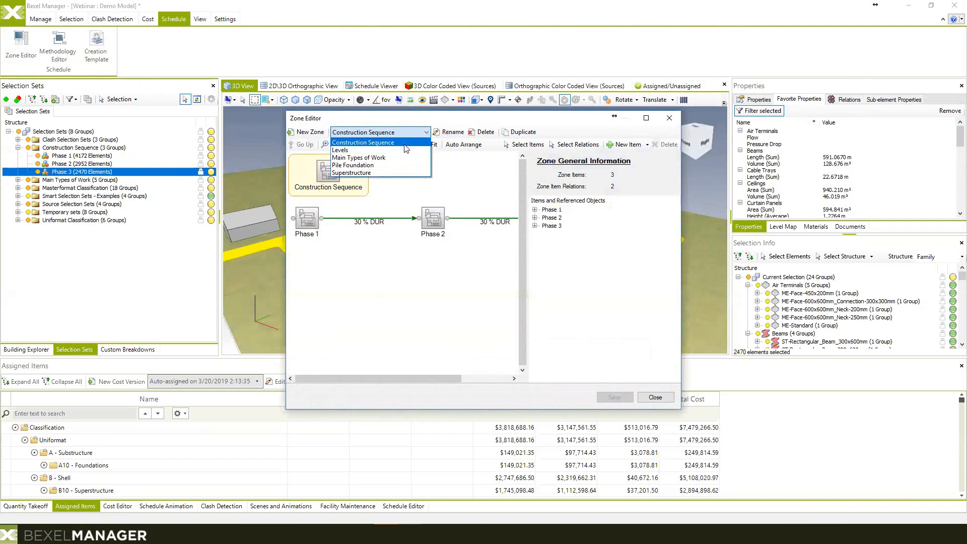
pyautogui.click(384, 150)
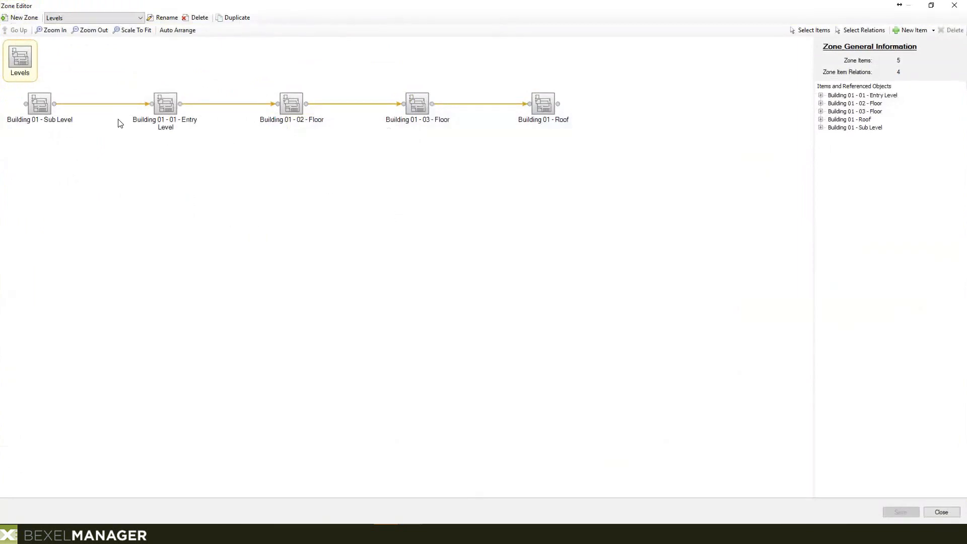
pyautogui.click(139, 18)
pyautogui.click(81, 43)
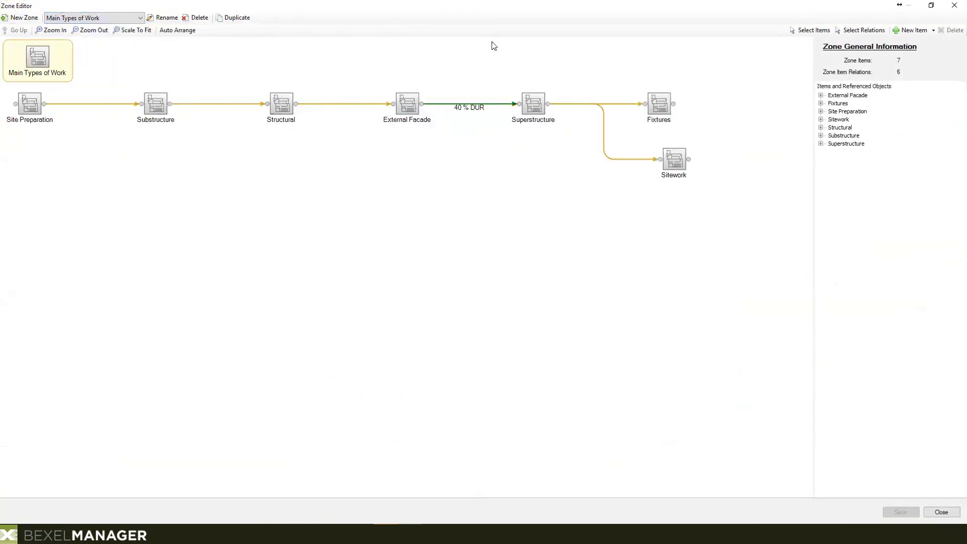
# Step: Examine the selection sets referenced by the Main Types of Work items, from Site Preparation through Structural and External Facade to Sitework
pyautogui.click(931, 6)
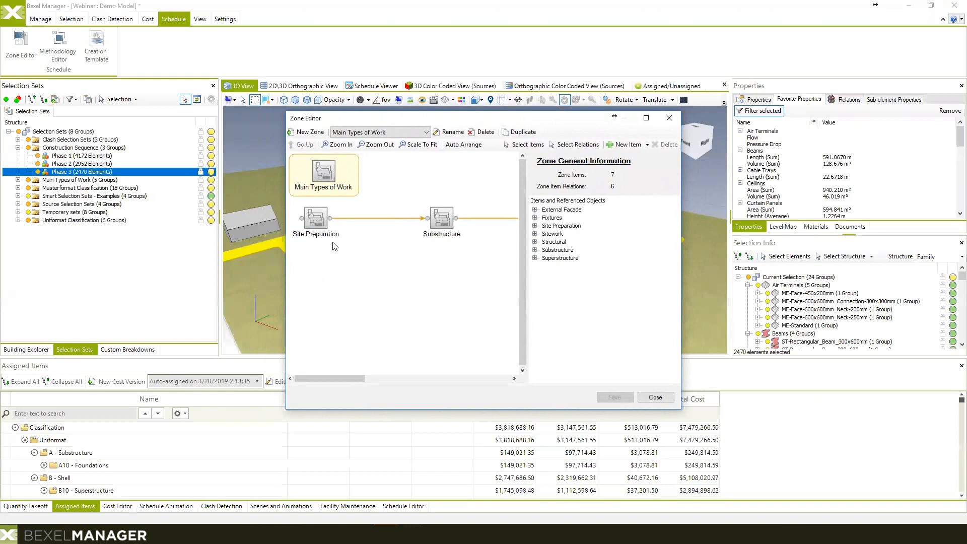
pyautogui.click(317, 222)
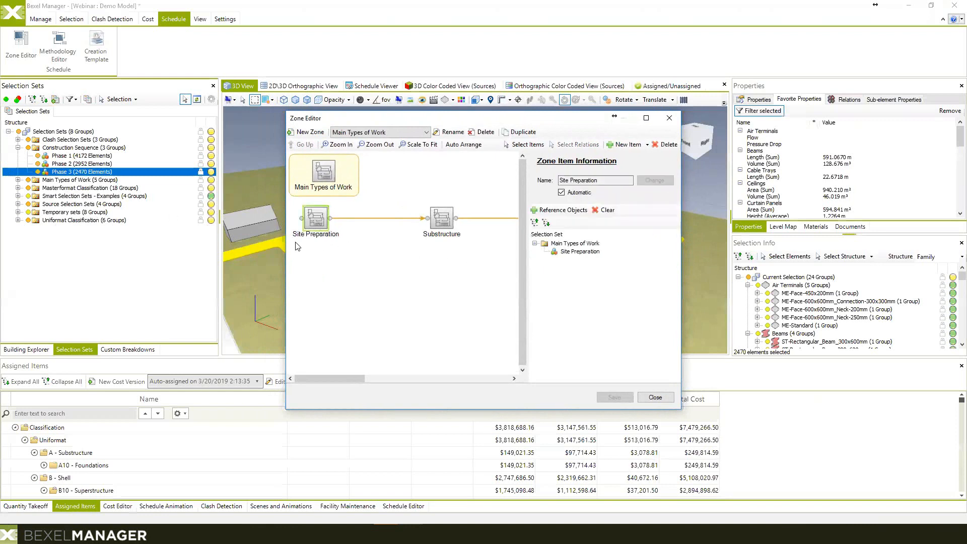
pyautogui.click(443, 222)
pyautogui.moveTo(359, 378); pyautogui.dragTo(418, 379)
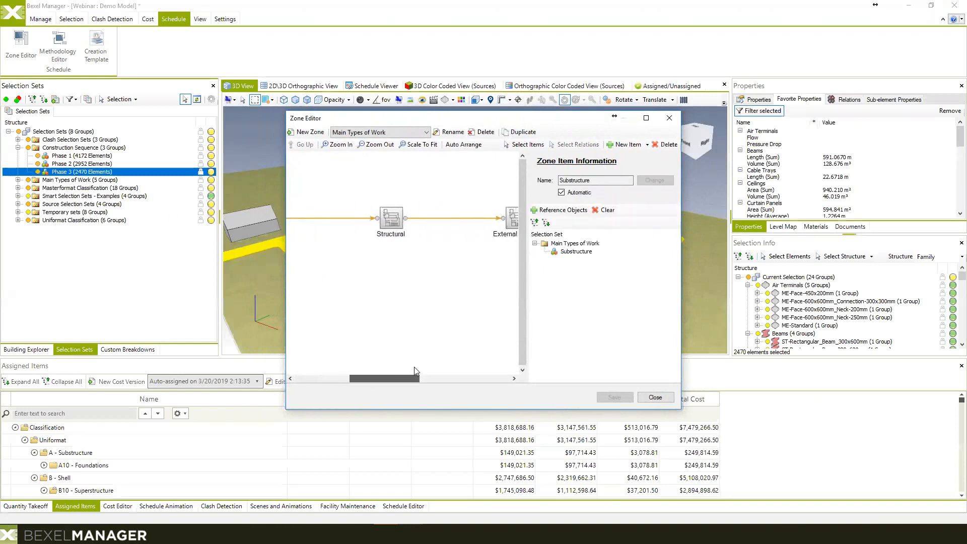
pyautogui.click(395, 221)
pyautogui.hscroll(5, 399, 379)
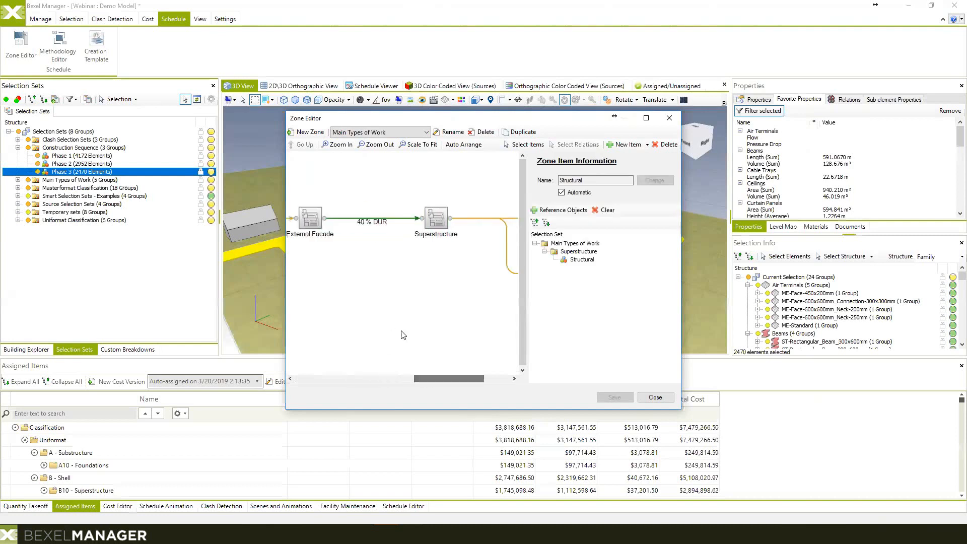
pyautogui.click(312, 221)
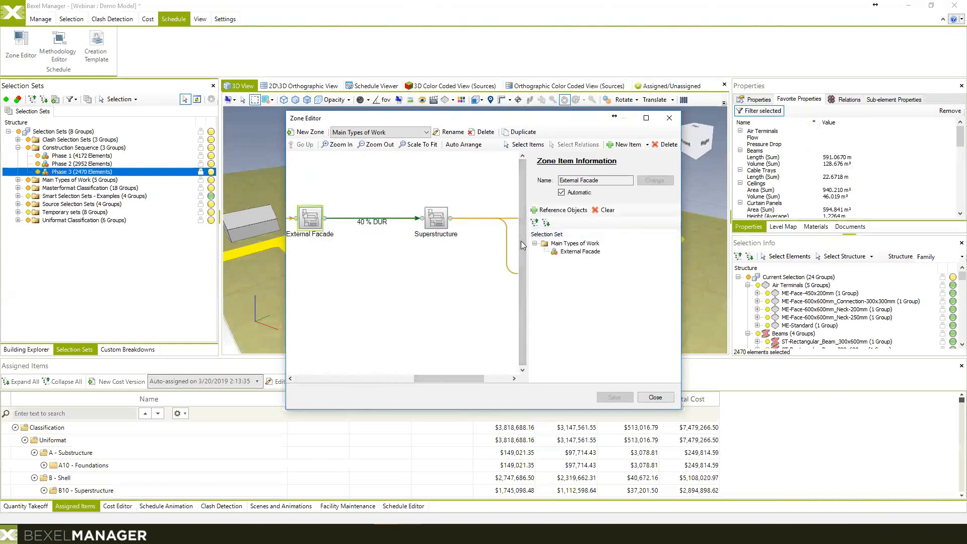
pyautogui.moveTo(461, 379); pyautogui.dragTo(481, 378)
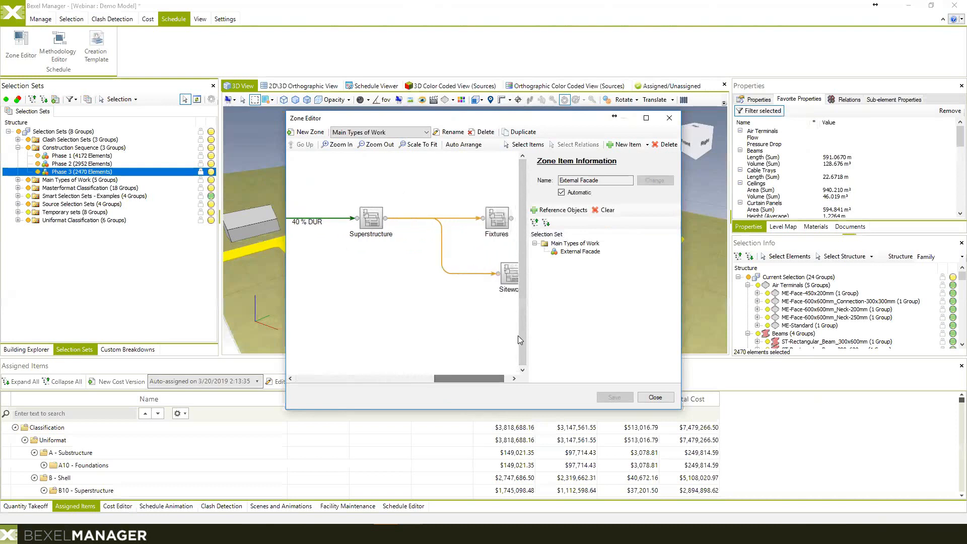
pyautogui.click(497, 218)
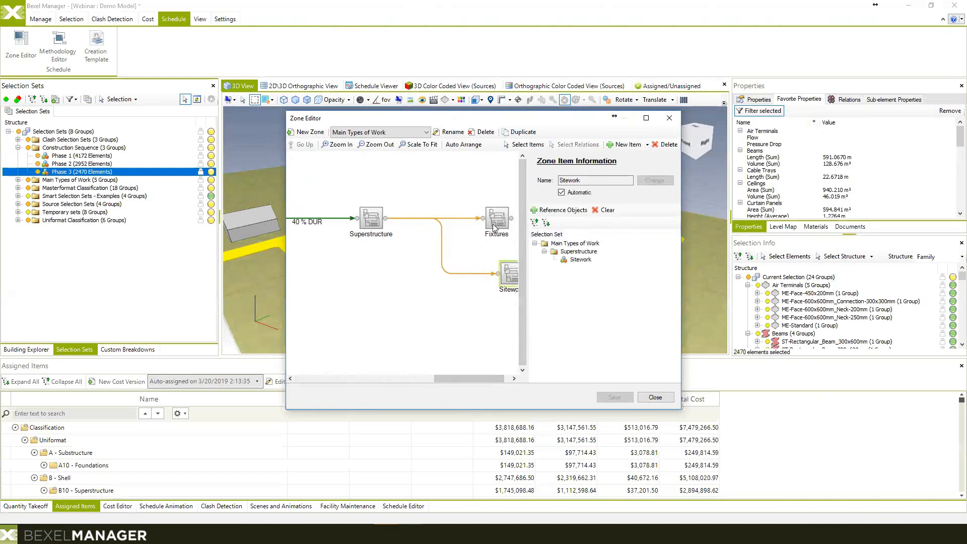
# Step: Close the Zone Editor to view the building from other angles, and reopen it on the Main Types of Work zone
pyautogui.click(654, 398)
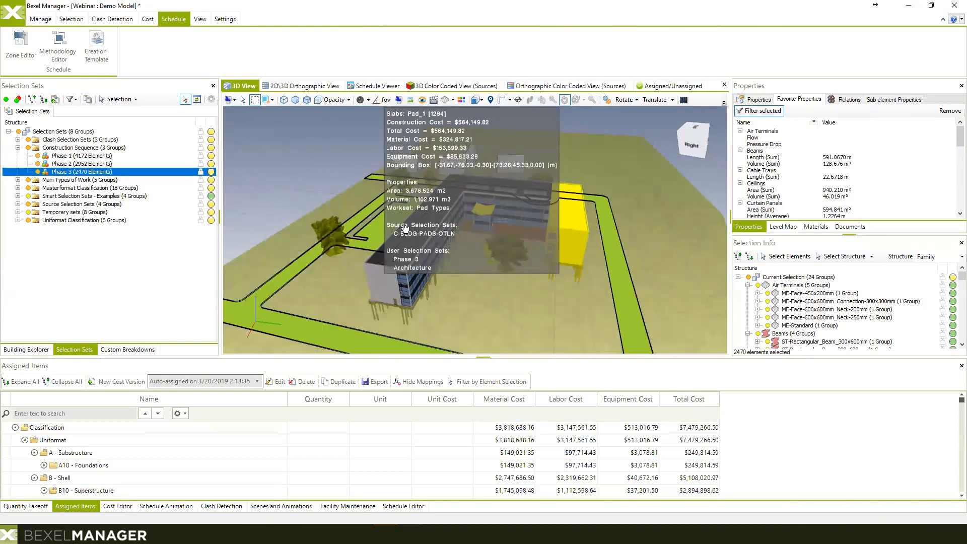
pyautogui.moveTo(436, 226); pyautogui.dragTo(458, 251, button='middle')
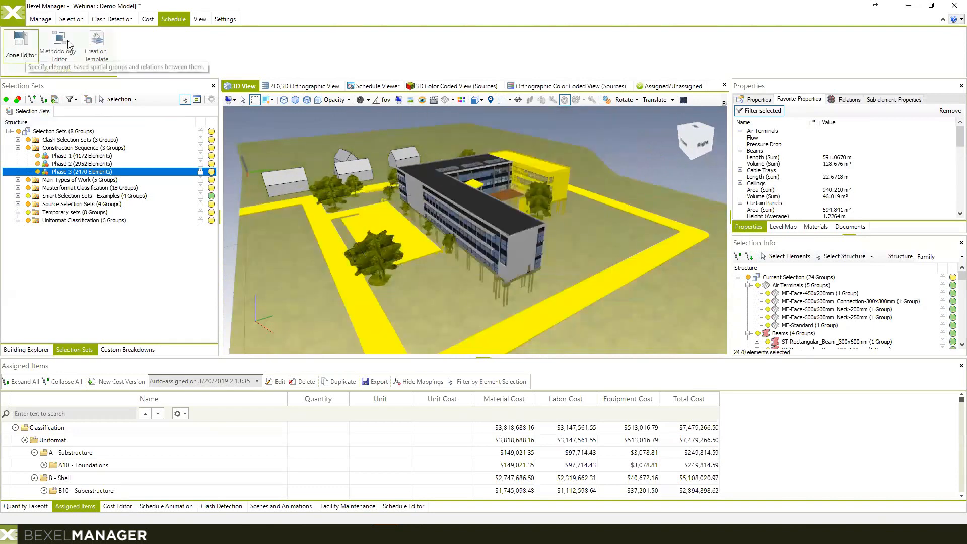
pyautogui.click(18, 45)
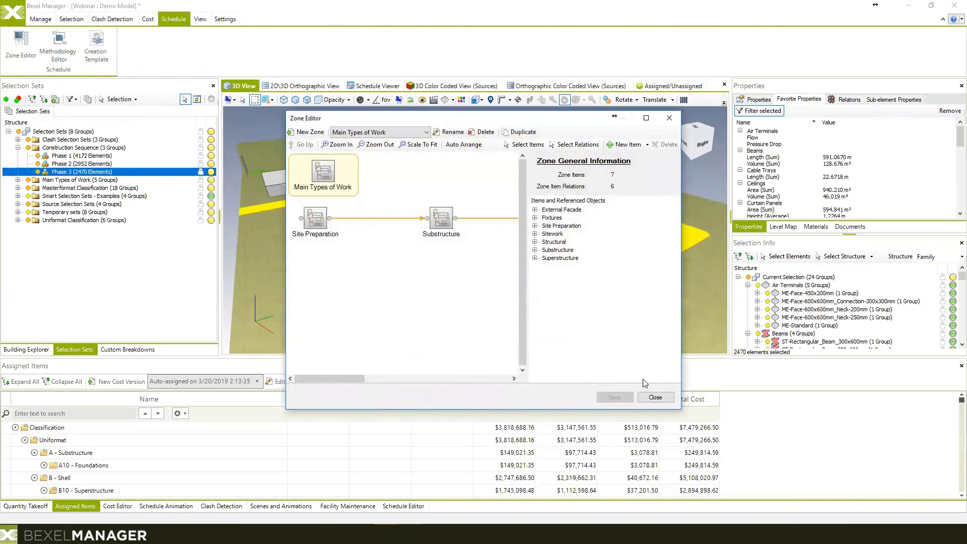
# Step: Close the Zone Editor, look briefly at the Office Building methodology, and bring up the Schedule Editor
pyautogui.click(655, 397)
pyautogui.click(58, 45)
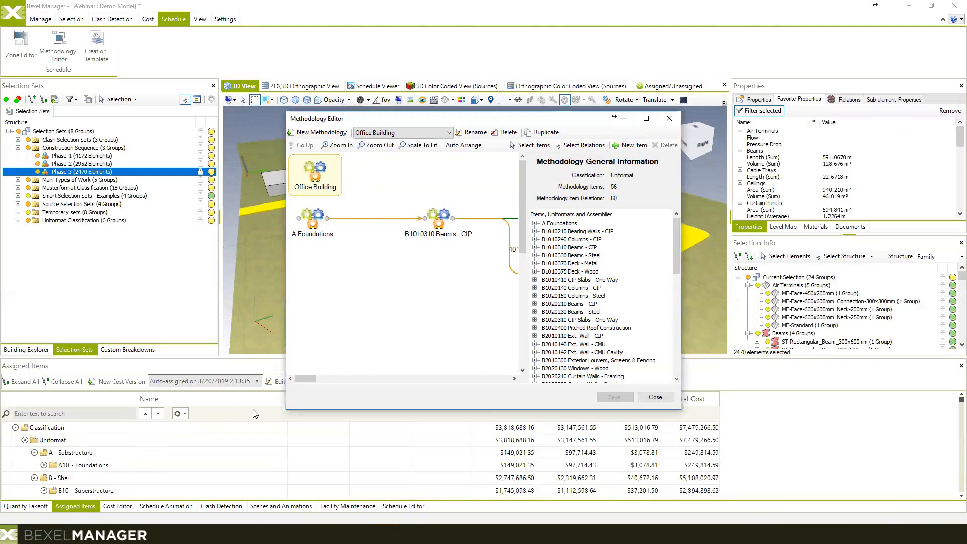
pyautogui.click(654, 398)
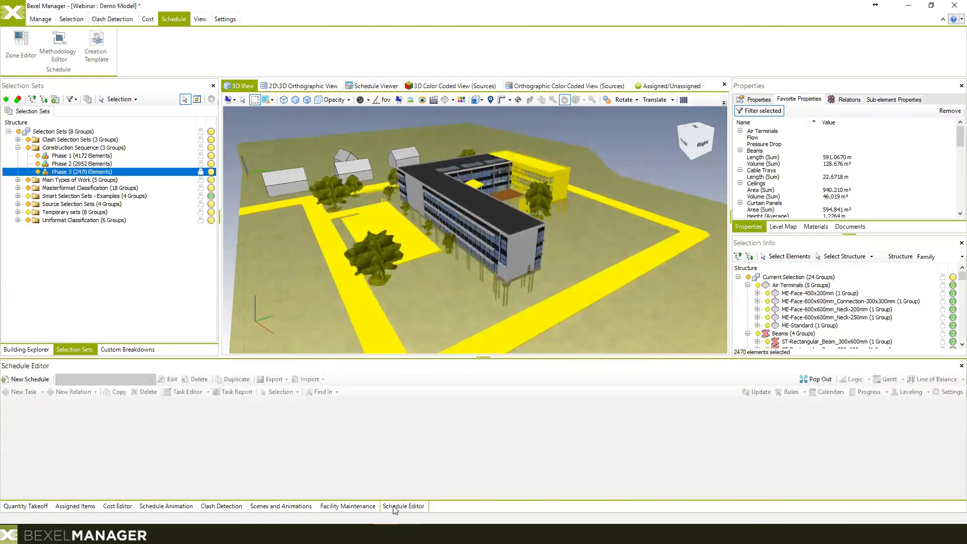
pyautogui.click(398, 506)
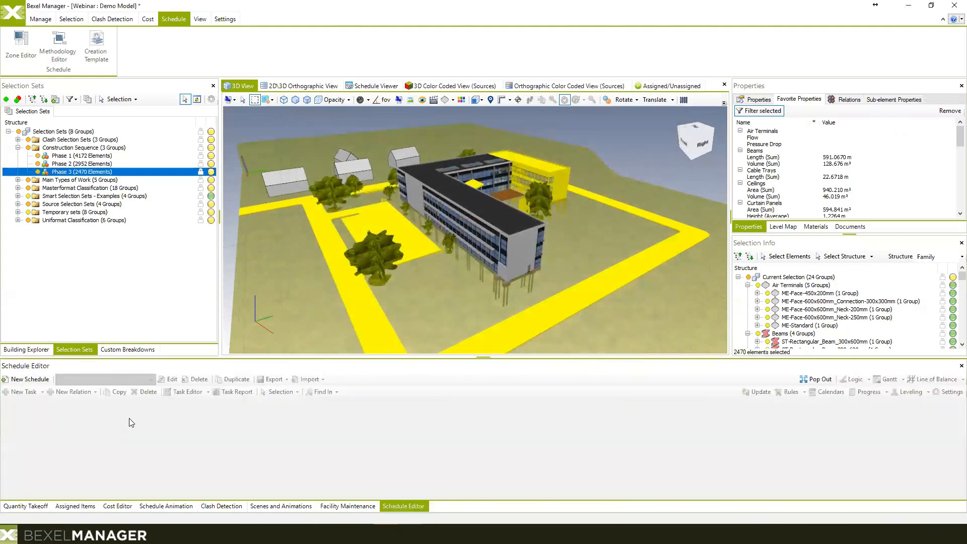
# Step: Open the existing Construction Template from the Creation Template Manager for editing, in an enlarged editor window
pyautogui.click(96, 48)
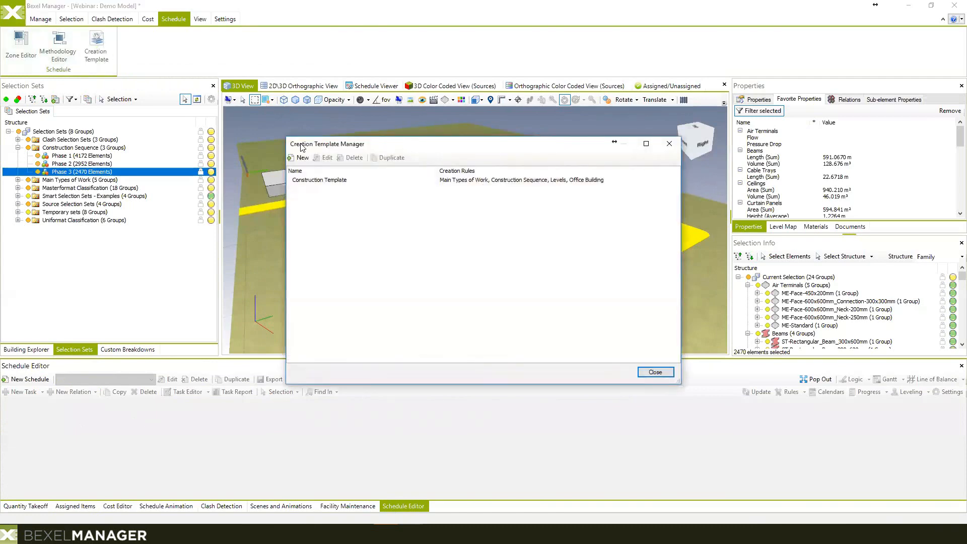
pyautogui.moveTo(285, 135); pyautogui.dragTo(240, 91)
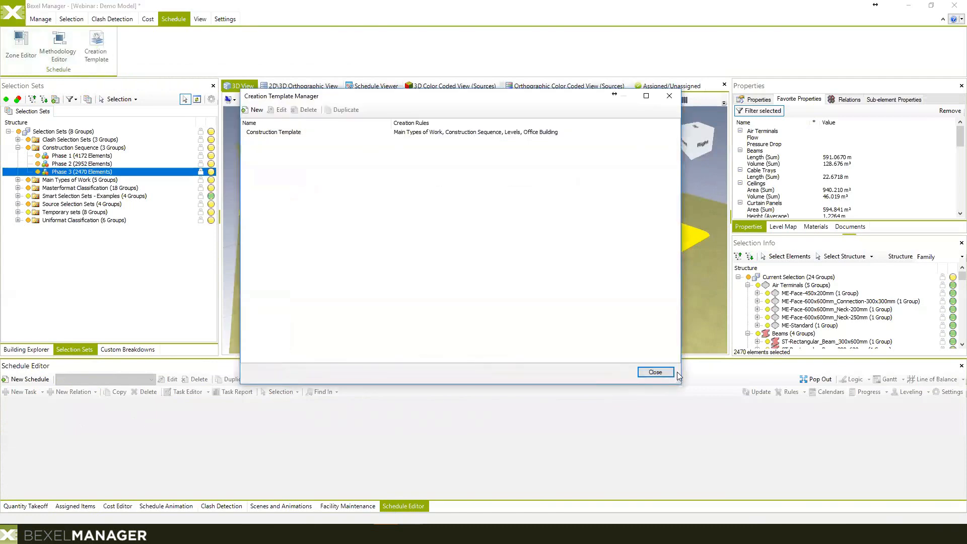
pyautogui.moveTo(676, 383); pyautogui.dragTo(697, 411)
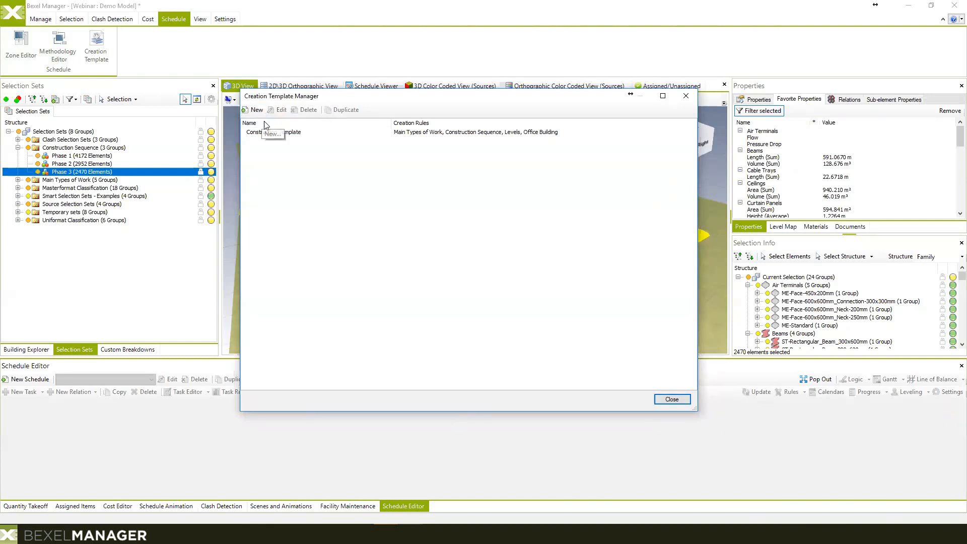
pyautogui.click(276, 134)
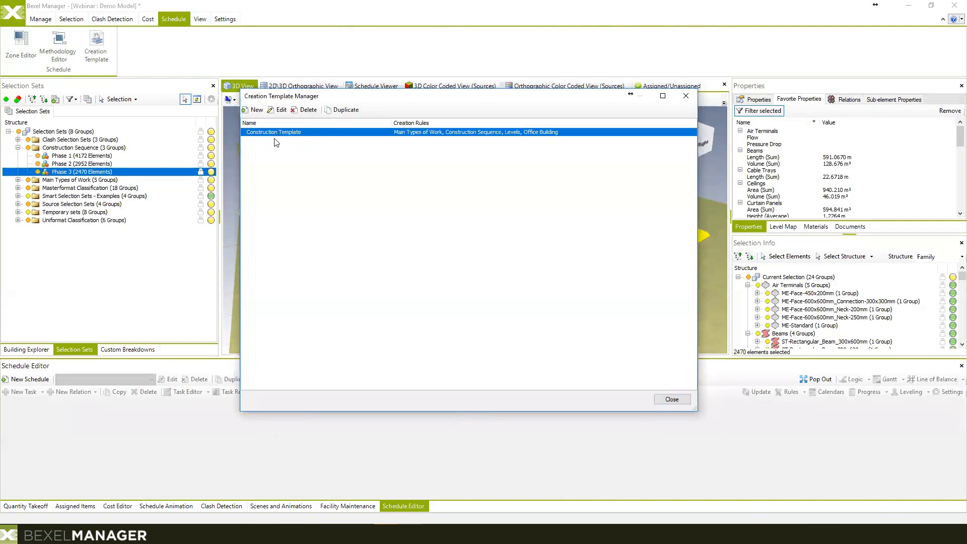
pyautogui.click(281, 110)
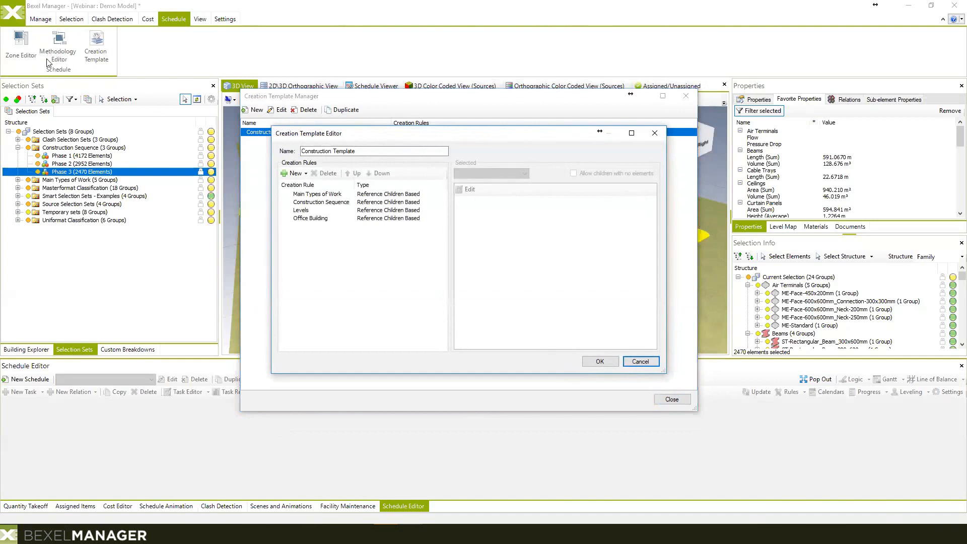
pyautogui.moveTo(379, 133); pyautogui.dragTo(275, 78)
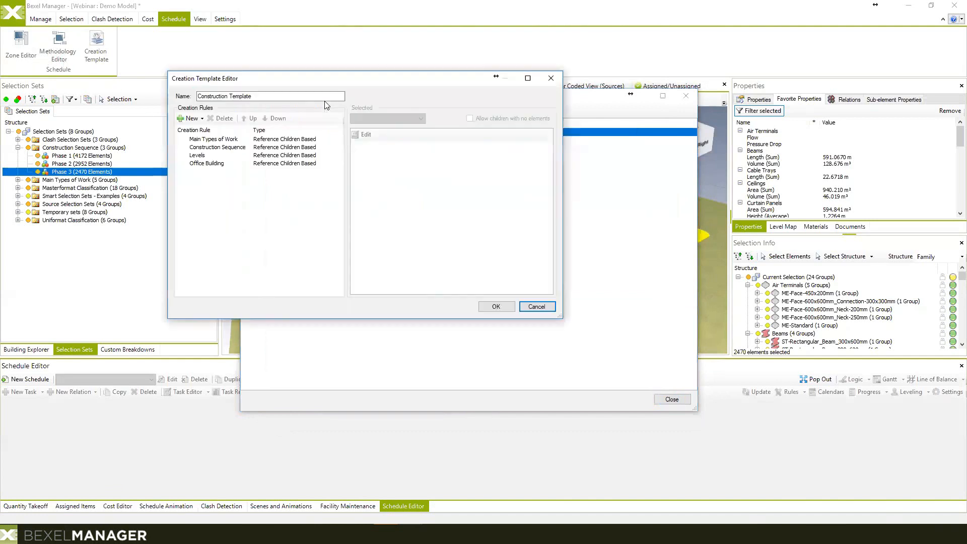
pyautogui.moveTo(559, 317); pyautogui.dragTo(726, 411)
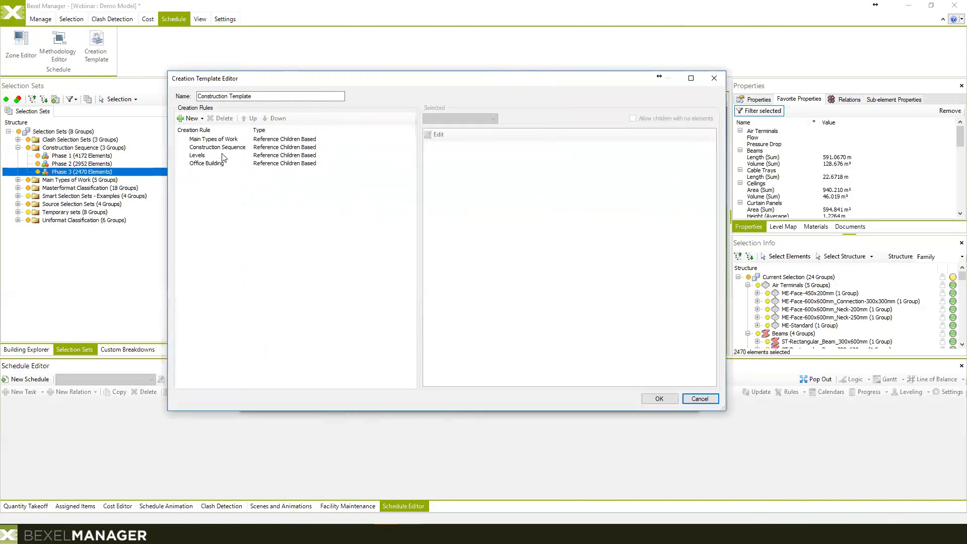
# Step: Review the template's Main Types of Work, Construction Sequence, Levels and Office Building rules, then close the template windows without changes
pyautogui.click(212, 141)
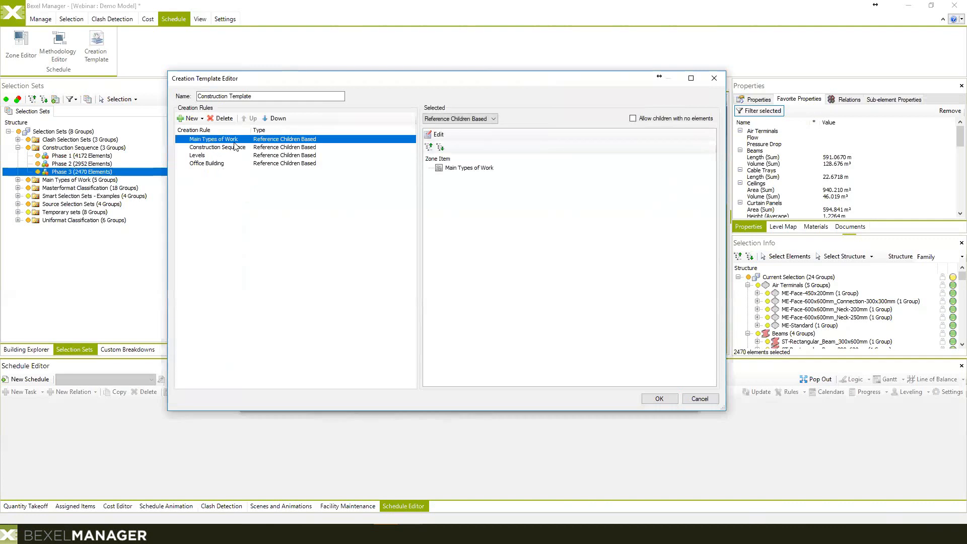
pyautogui.click(219, 147)
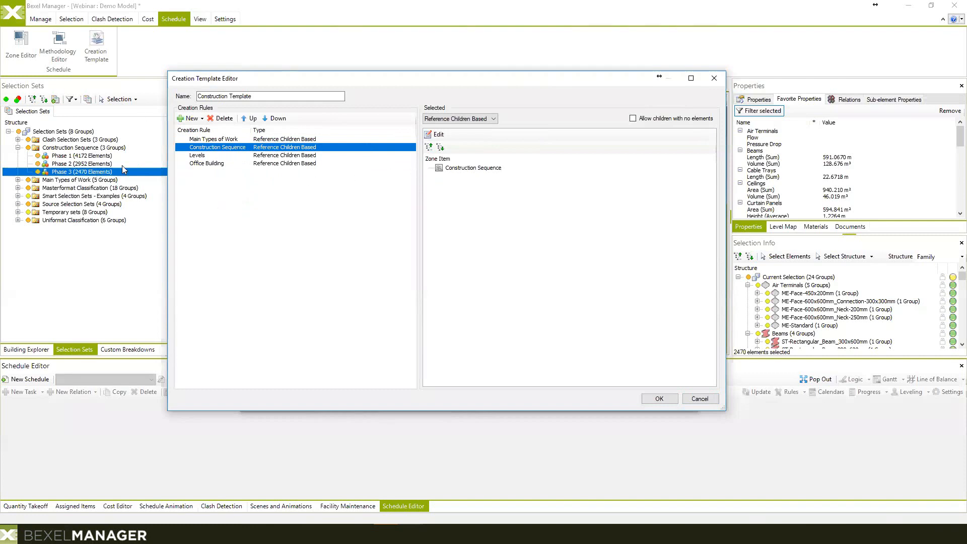
pyautogui.click(202, 157)
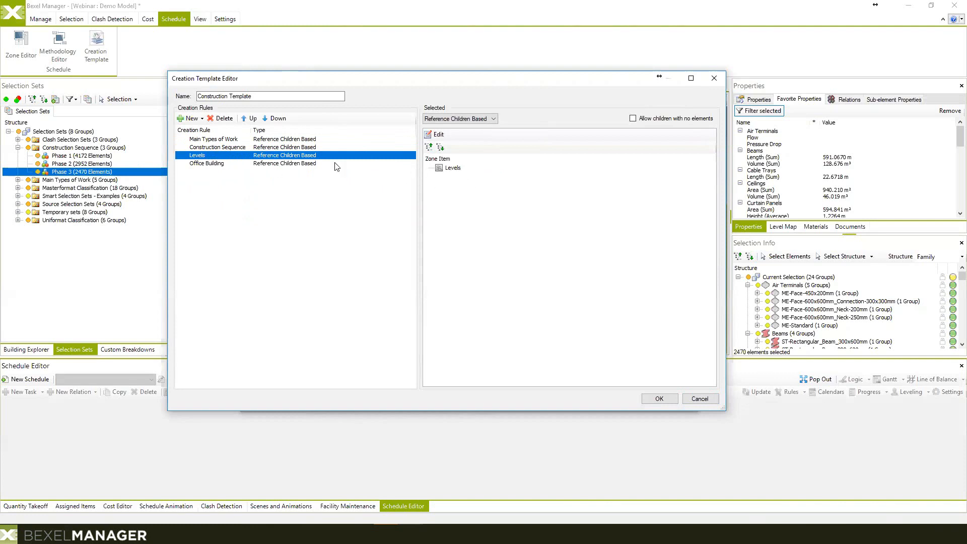
pyautogui.click(214, 164)
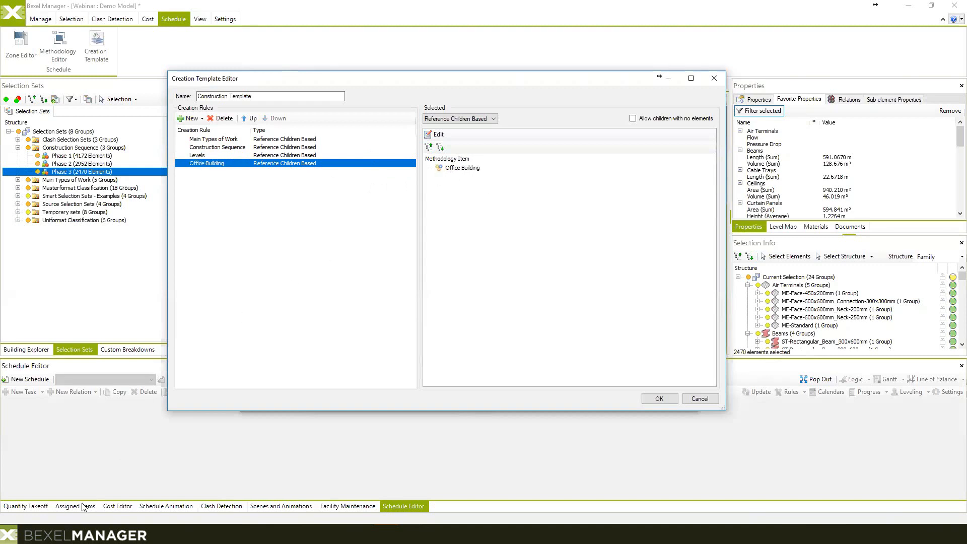
pyautogui.click(691, 401)
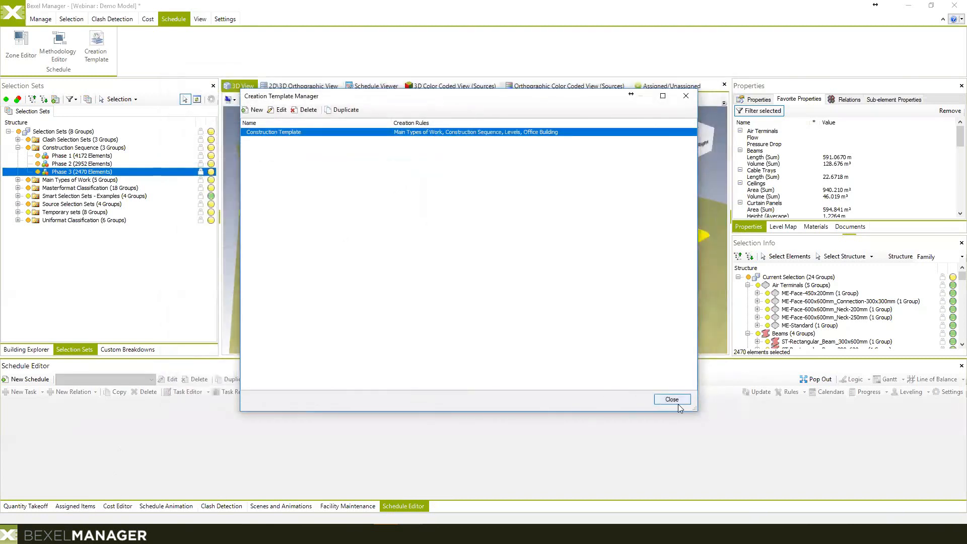
pyautogui.click(685, 97)
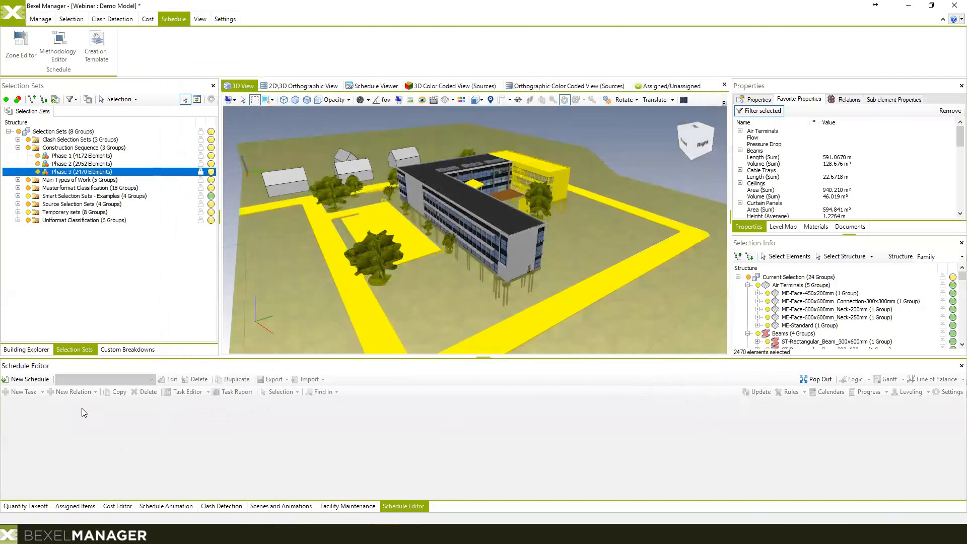
# Step: Create a new schedule named Demo based on the auto-assigned cost version
pyautogui.click(29, 379)
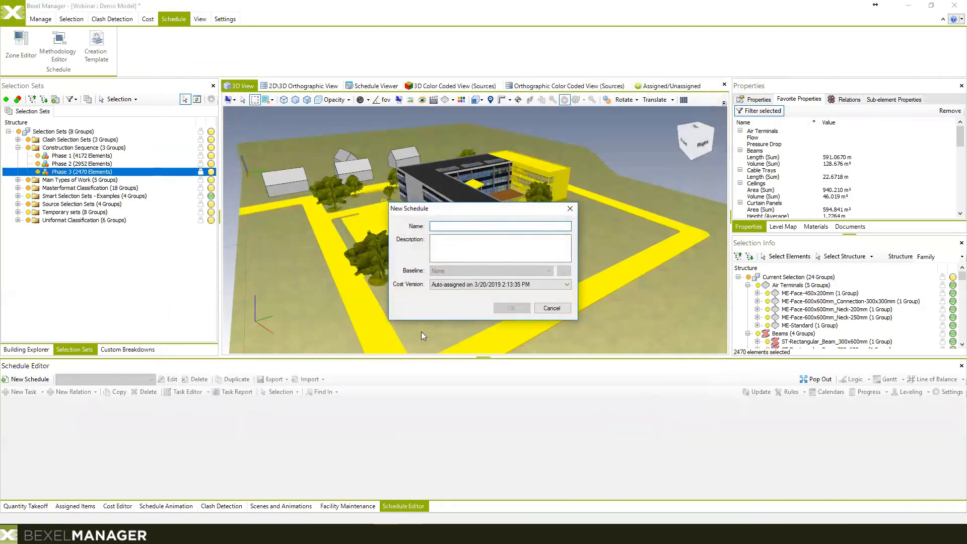
pyautogui.write('Demo')
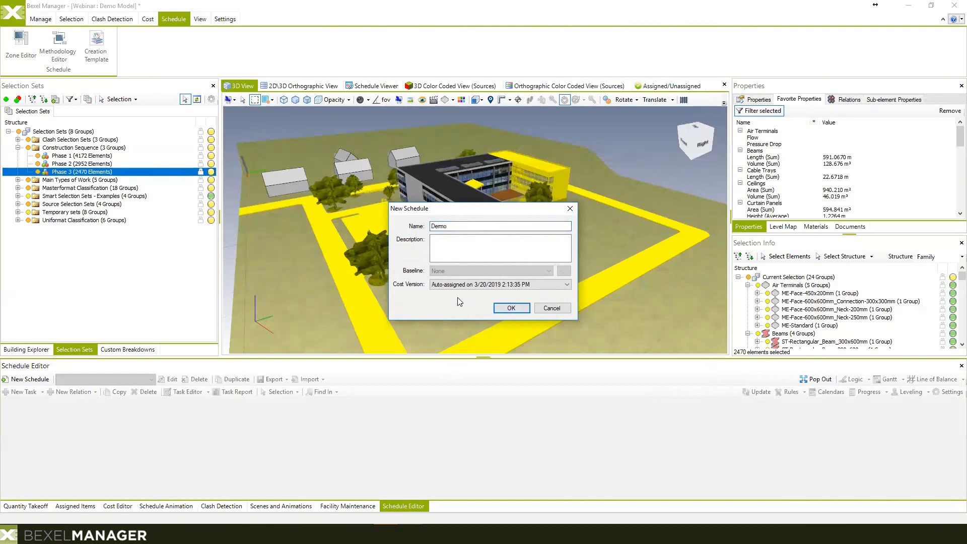
pyautogui.click(513, 309)
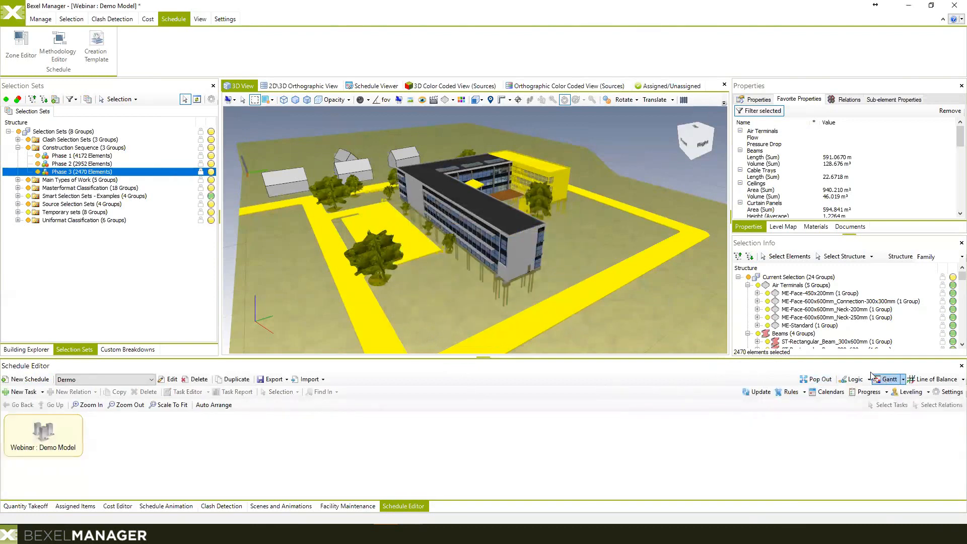
# Step: Enlarge the Schedule Editor and view the Demo schedule as a line of balance, then as a Gantt chart
pyautogui.moveTo(534, 356); pyautogui.dragTo(534, 279)
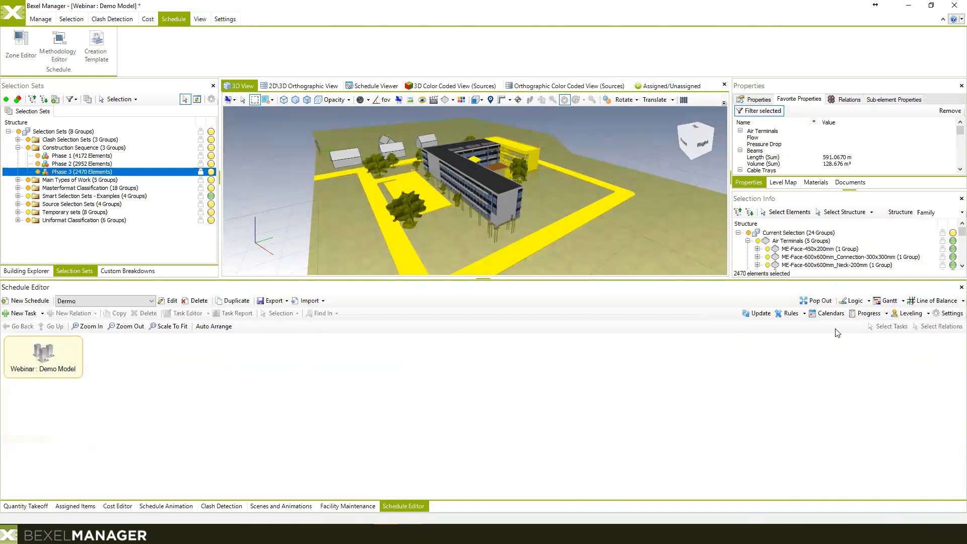
pyautogui.click(934, 301)
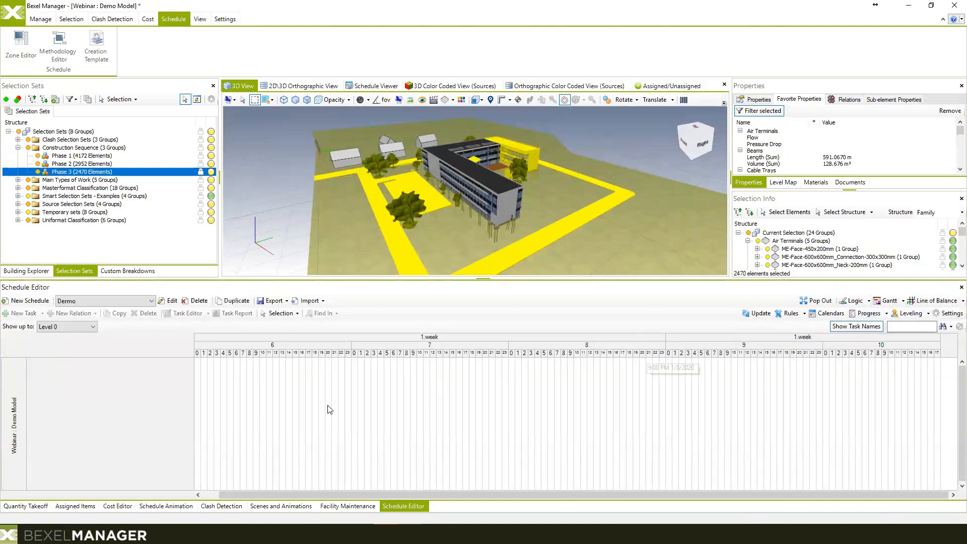
pyautogui.click(887, 300)
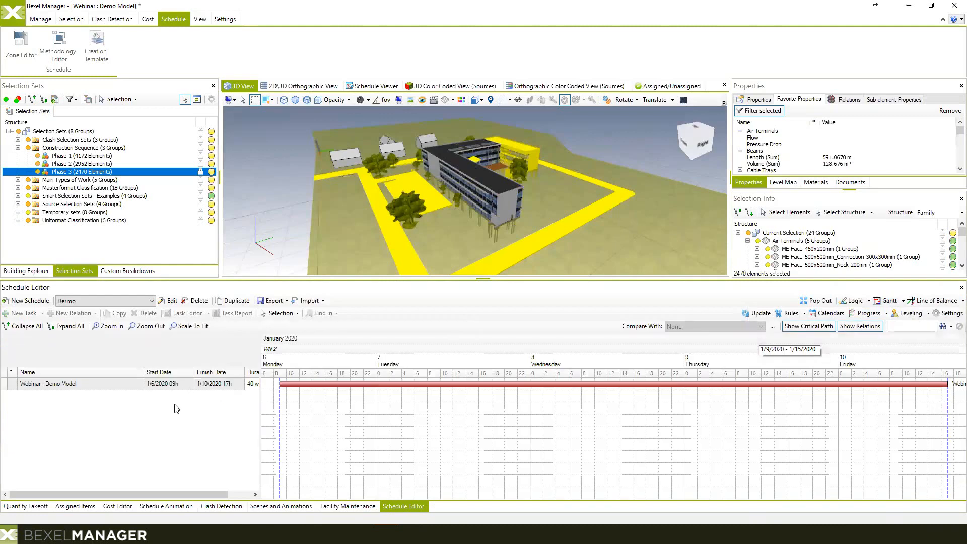
pyautogui.keyDown('ctrl'); pyautogui.scroll(-3, 334, 412); pyautogui.keyUp('ctrl')
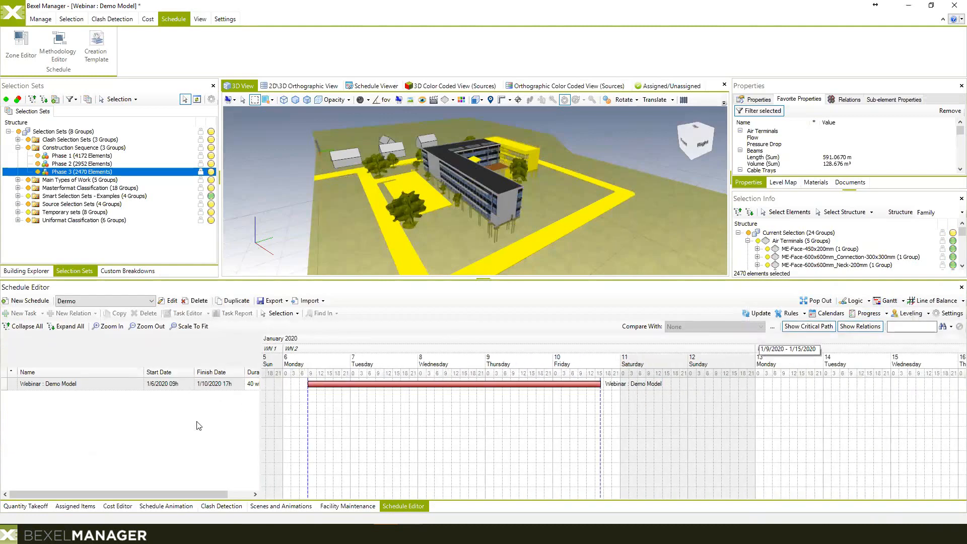
# Step: Set the schedule's project start date to April 12, 2019, and fit the Gantt chart to the new dates
pyautogui.click(72, 387)
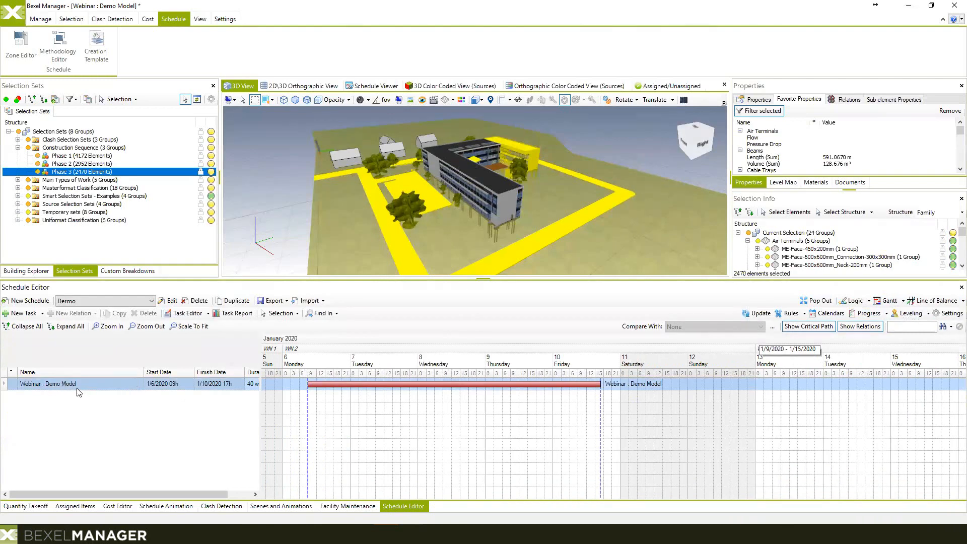
pyautogui.click(948, 314)
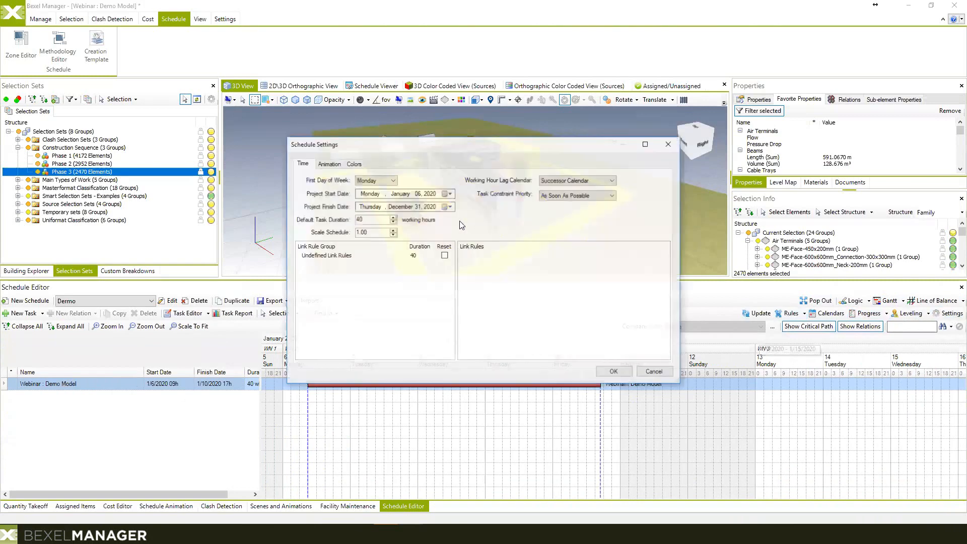
pyautogui.click(448, 194)
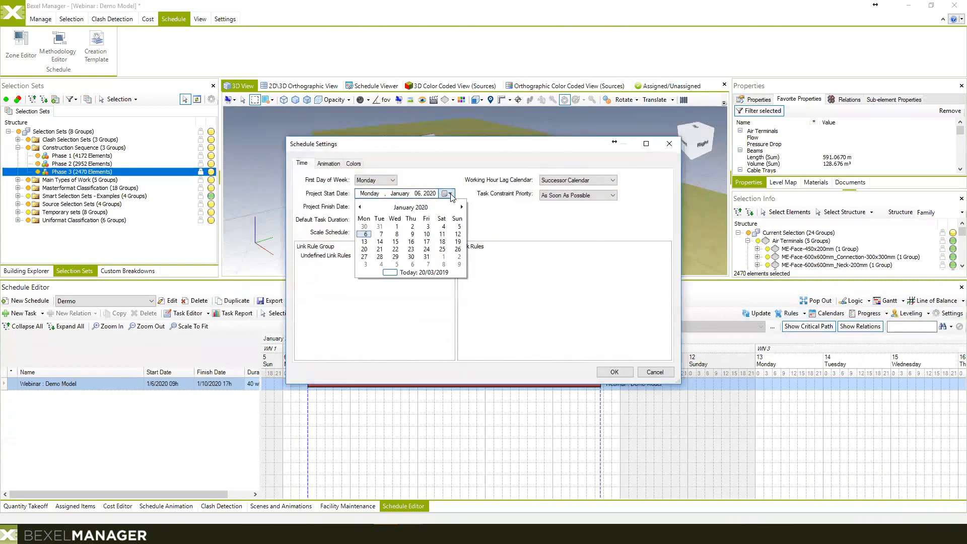
pyautogui.scroll(9, 425, 227)
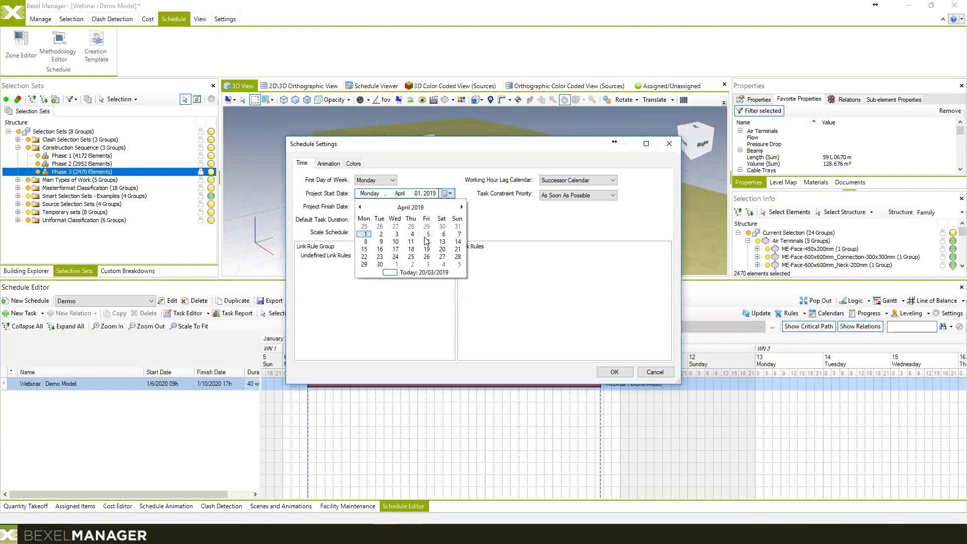
pyautogui.click(426, 241)
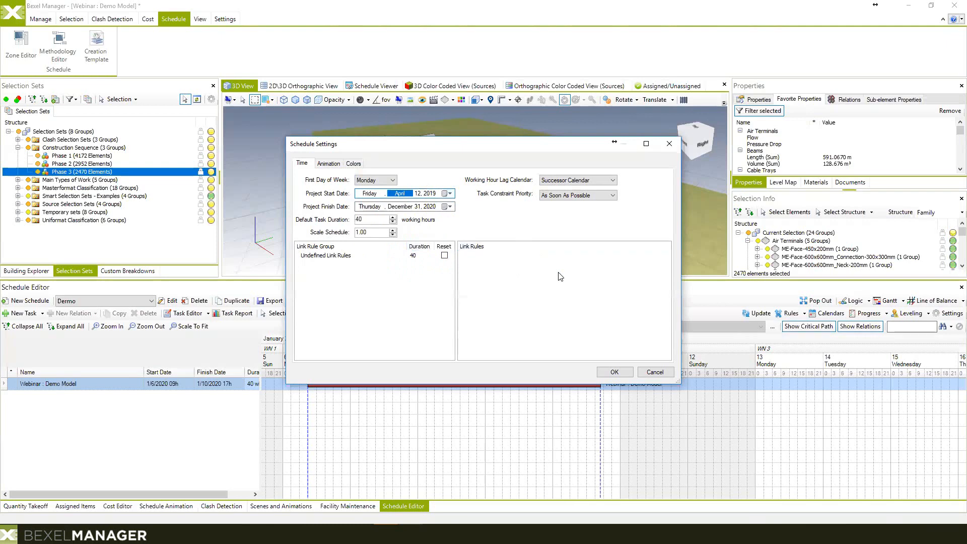
pyautogui.click(616, 371)
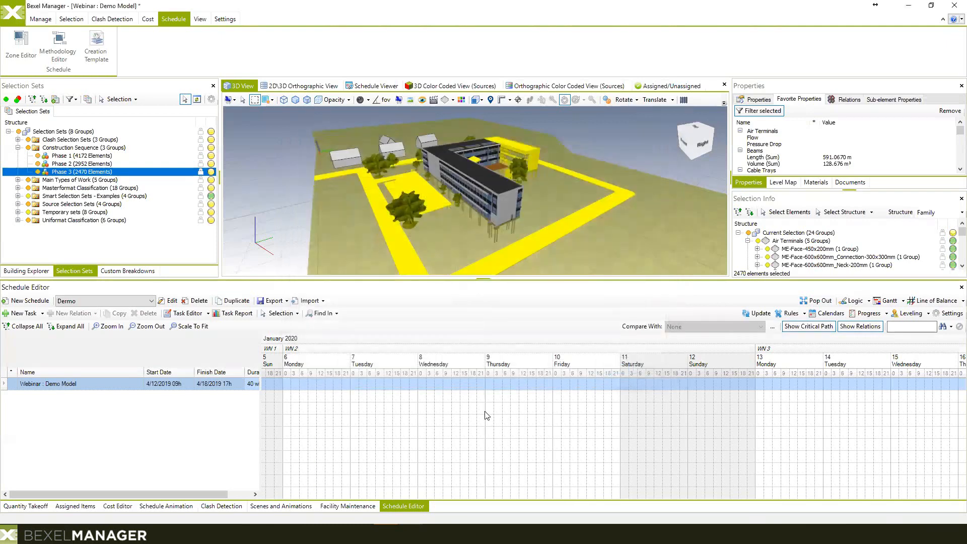
pyautogui.click(192, 326)
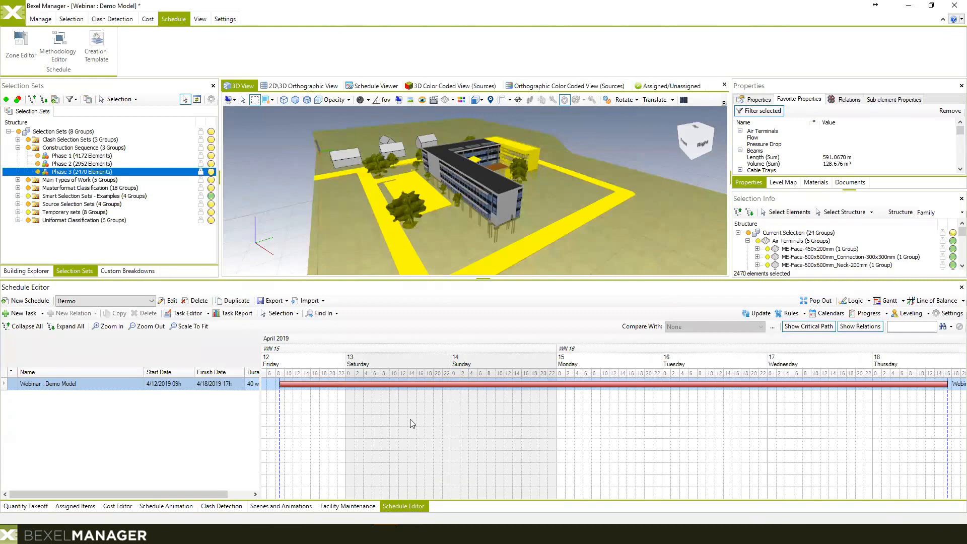
# Step: Check the schedule import options without importing, and enlarge the 3D view to look over the building
pyautogui.click(309, 300)
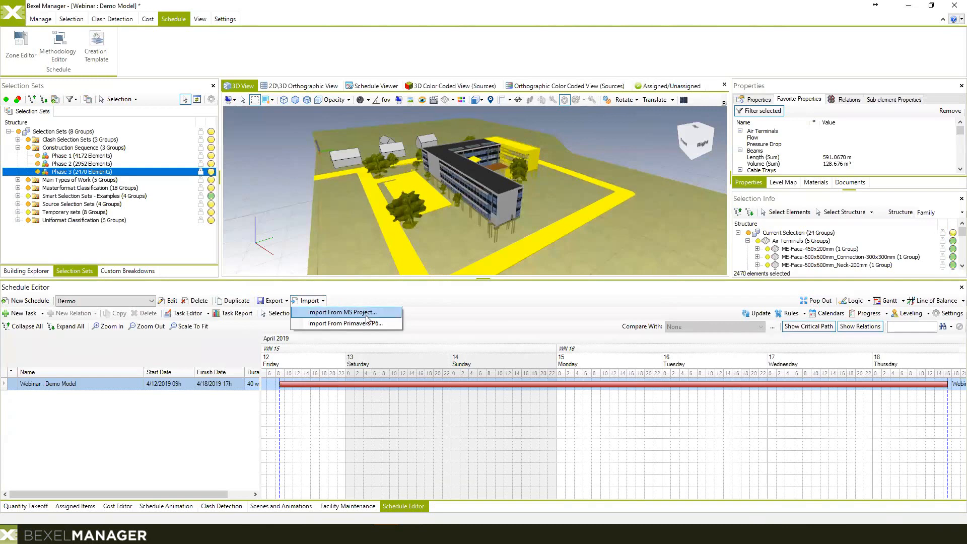
pyautogui.click(445, 297)
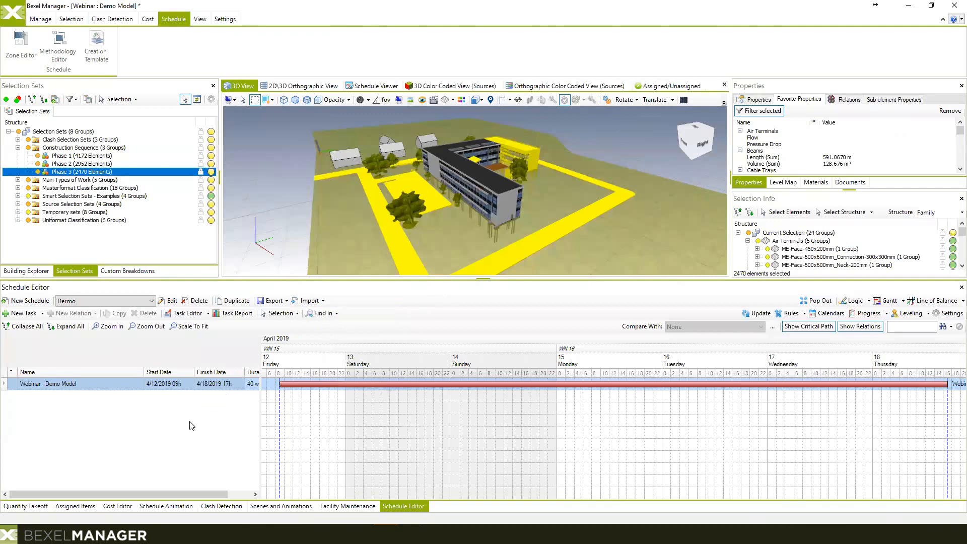
pyautogui.moveTo(484, 171)
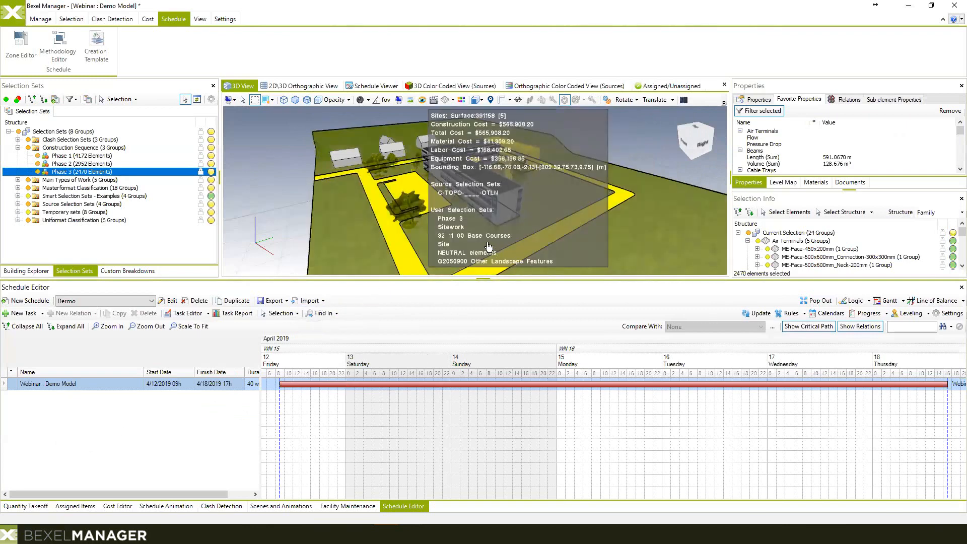
pyautogui.moveTo(485, 280); pyautogui.dragTo(491, 308)
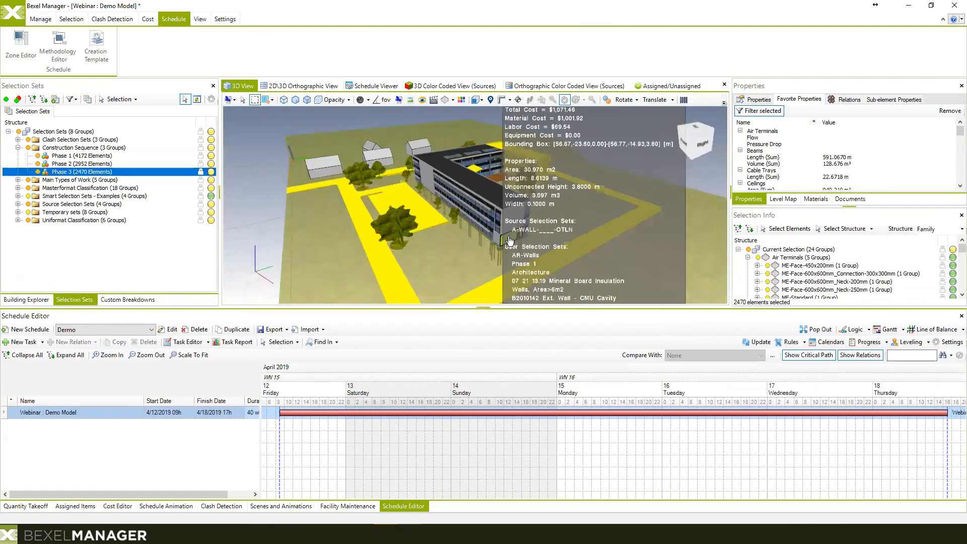
pyautogui.moveTo(509, 242); pyautogui.dragTo(530, 226, button='middle')
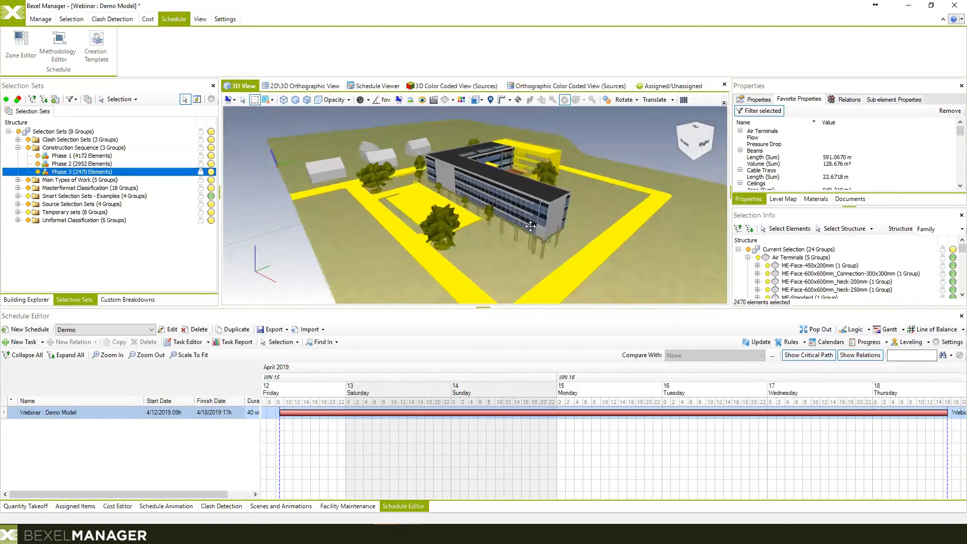
# Step: Clear the schedule task and Phase 3 element selections, and give the Schedule Editor more height than before against the 3D view
pyautogui.moveTo(502, 308); pyautogui.dragTo(502, 297)
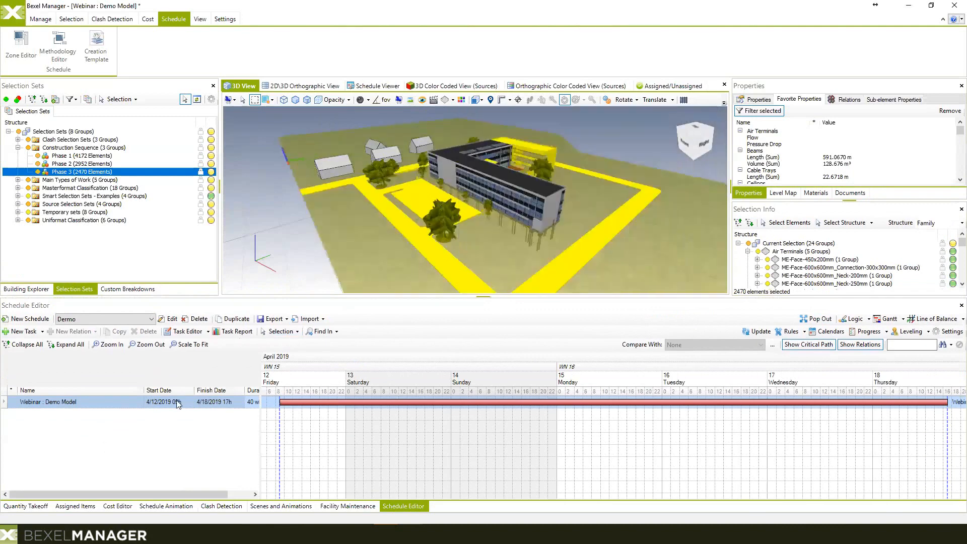
pyautogui.click(117, 431)
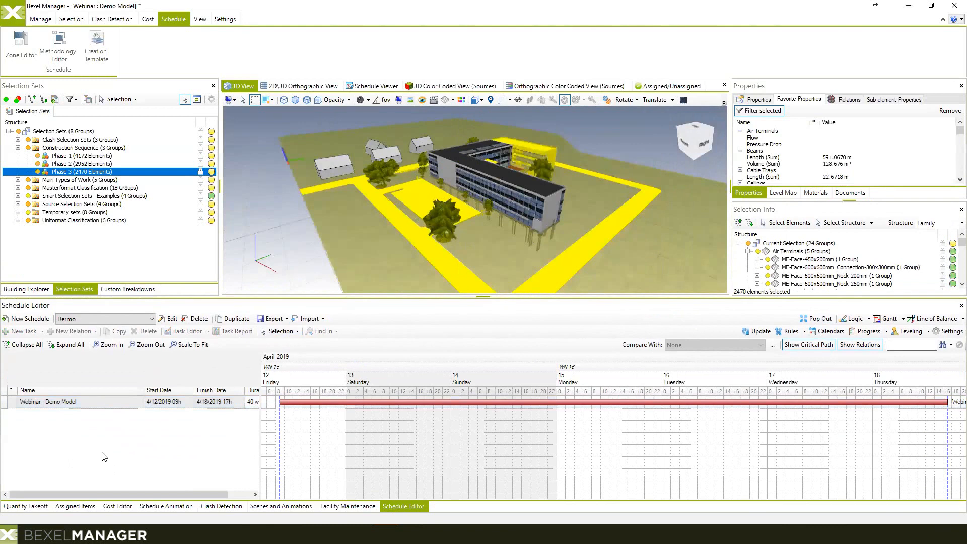
pyautogui.click(247, 222)
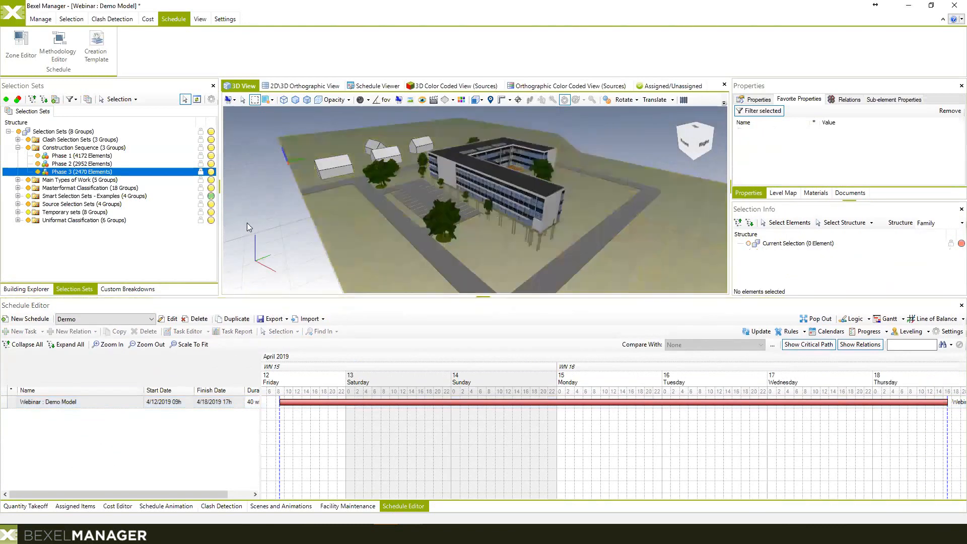
pyautogui.moveTo(436, 220); pyautogui.dragTo(437, 219, button='middle')
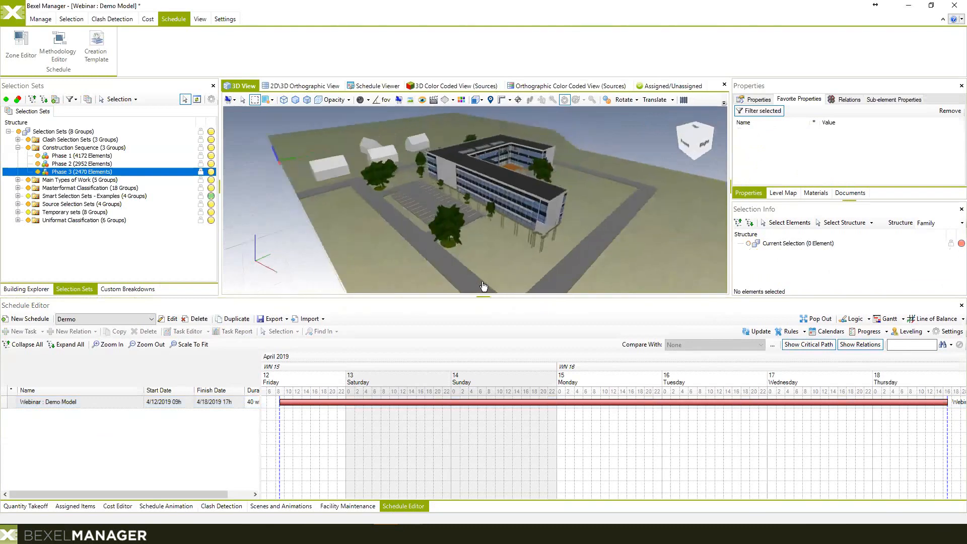
pyautogui.moveTo(487, 297); pyautogui.dragTo(487, 318)
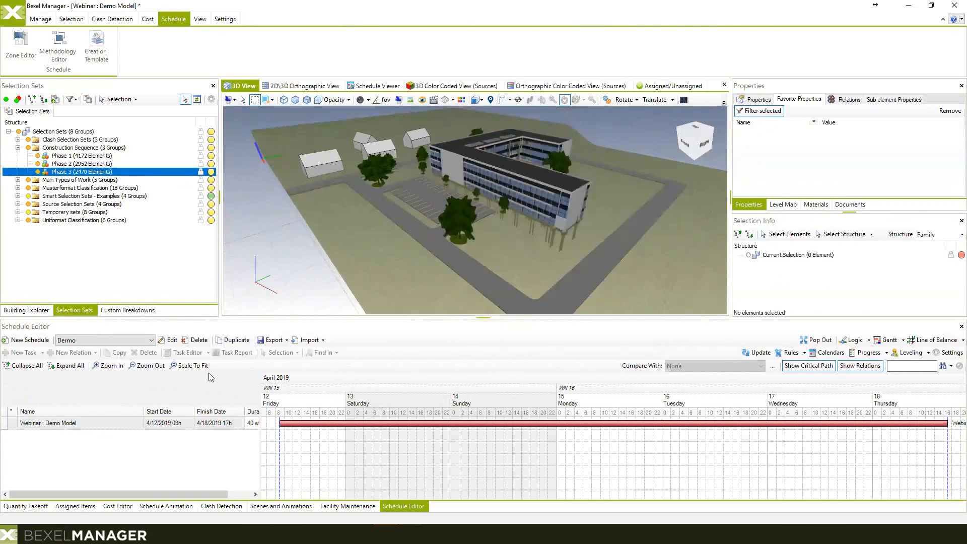
pyautogui.moveTo(266, 317); pyautogui.dragTo(266, 272)
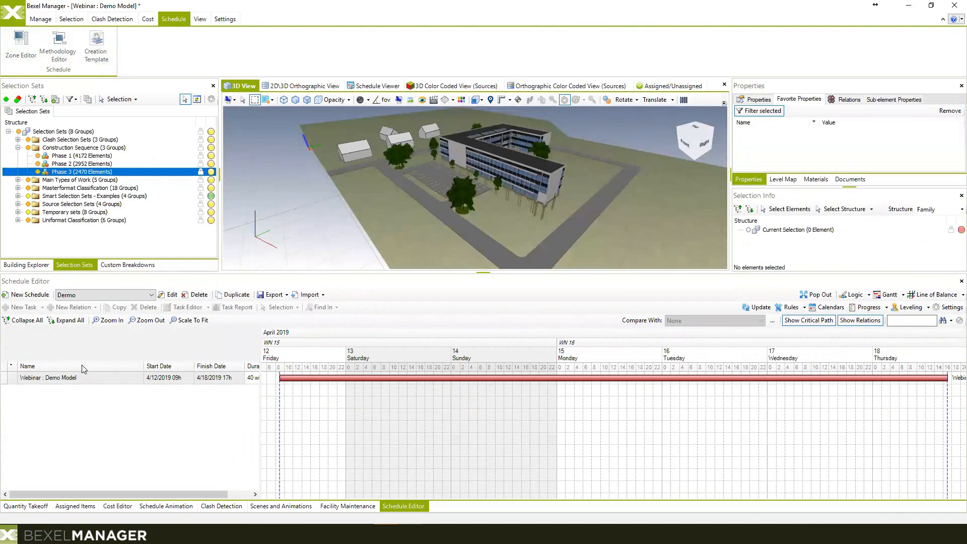
# Step: Start the Creation Wizard for new tasks under the Webinar : Demo Model task and load the Construction Template
pyautogui.rightClick(79, 380)
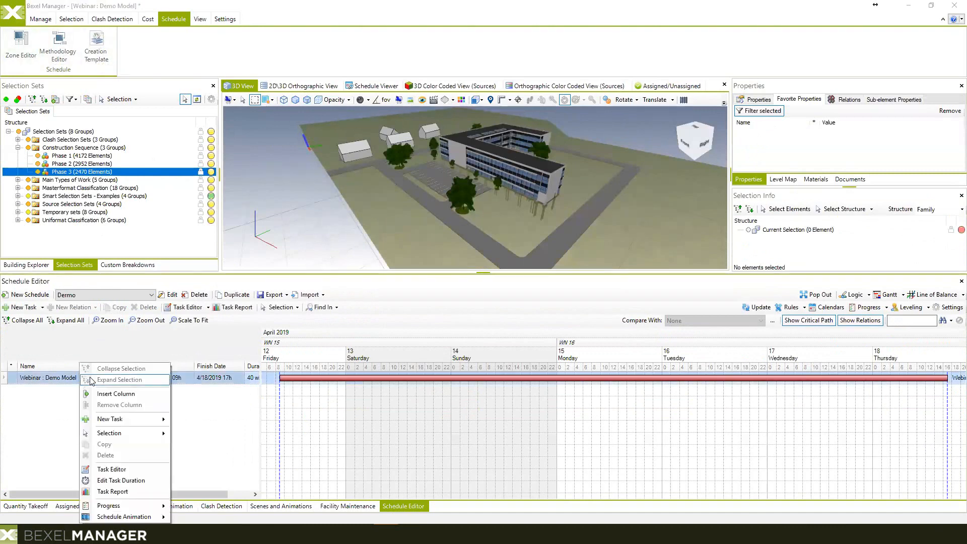
pyautogui.moveTo(131, 422)
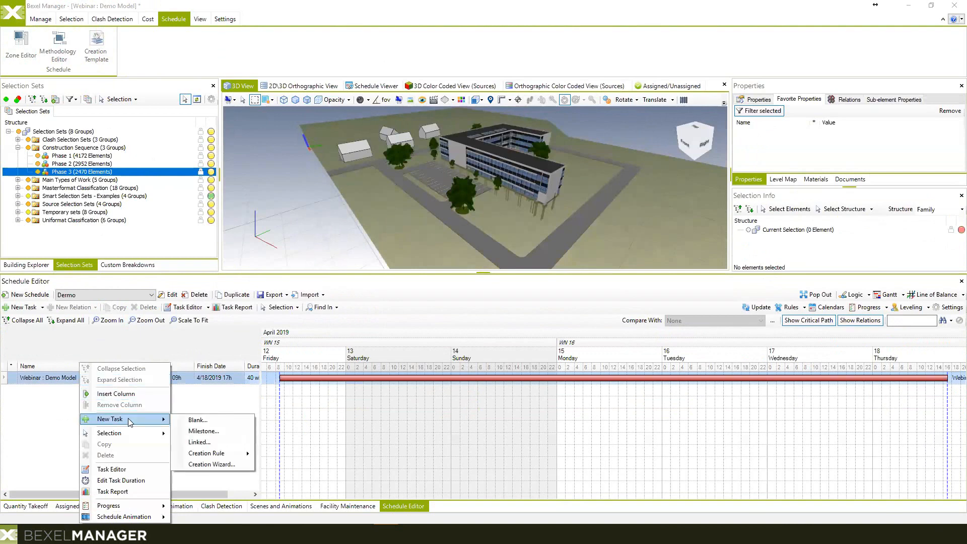
pyautogui.click(219, 465)
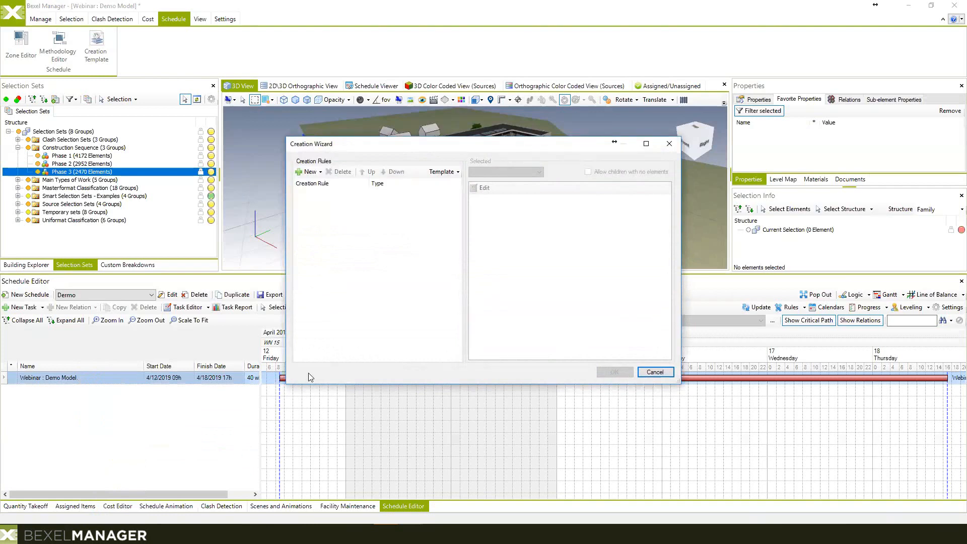
pyautogui.click(443, 172)
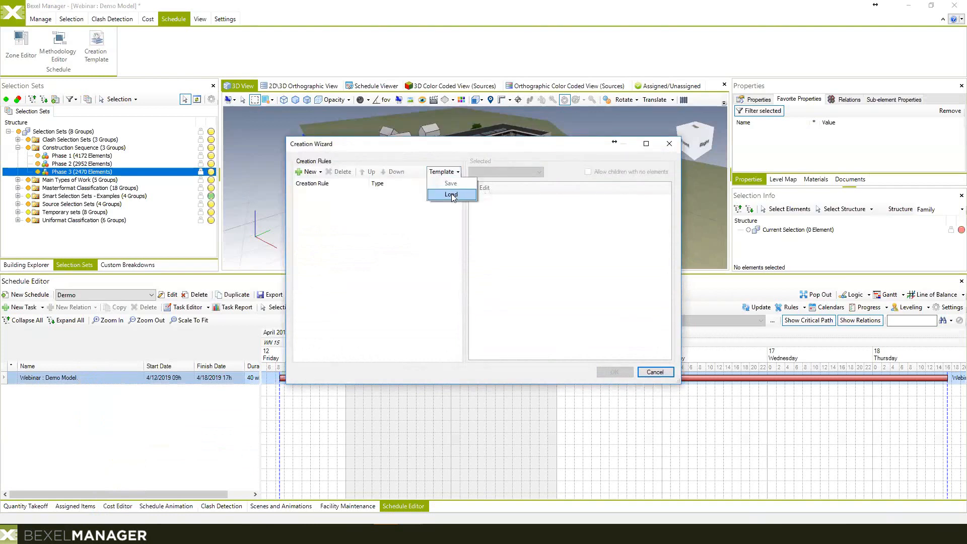
pyautogui.click(451, 195)
pyautogui.click(397, 211)
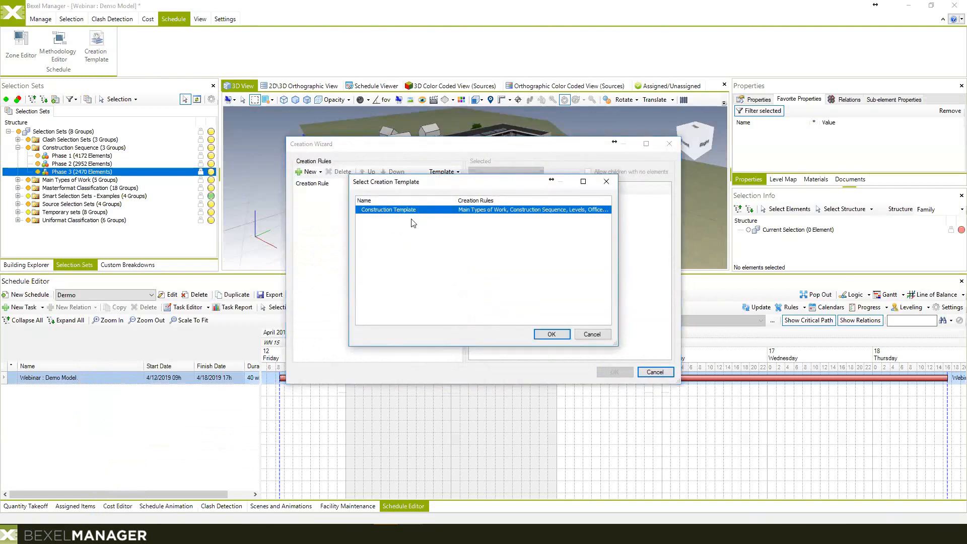
pyautogui.click(552, 334)
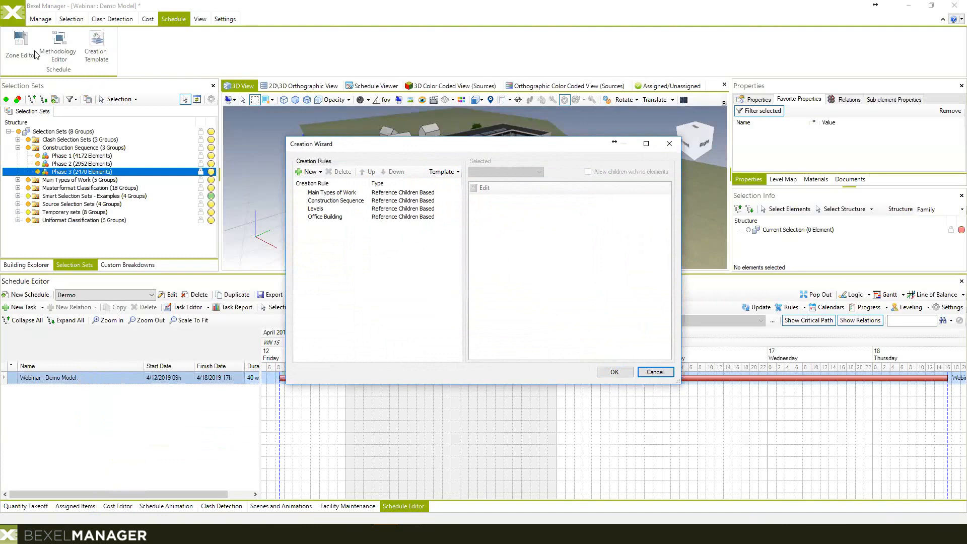
# Step: Check the Main Types of Work, Construction Sequence, Levels and Office Building creation rules and generate the schedule tasks from them
pyautogui.click(333, 193)
pyautogui.click(331, 201)
pyautogui.click(320, 209)
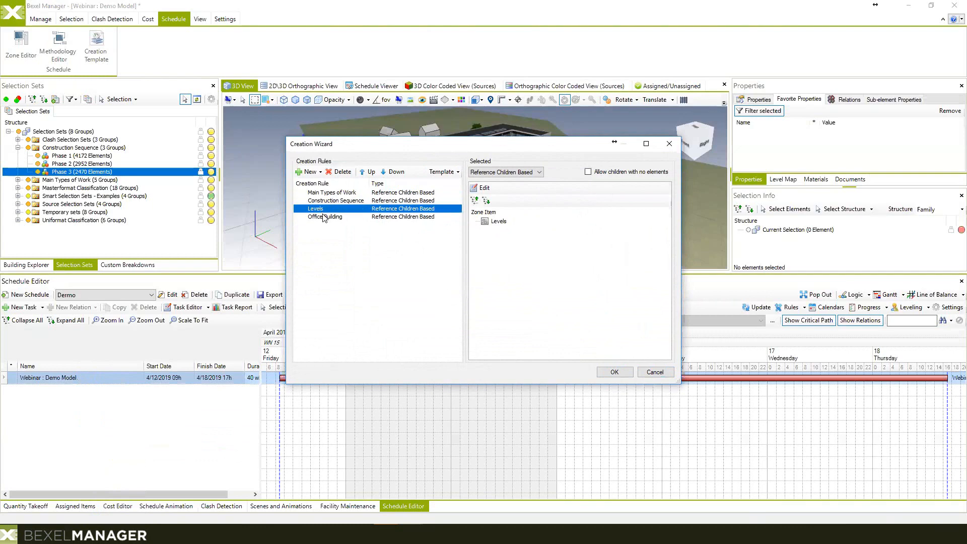
pyautogui.click(327, 217)
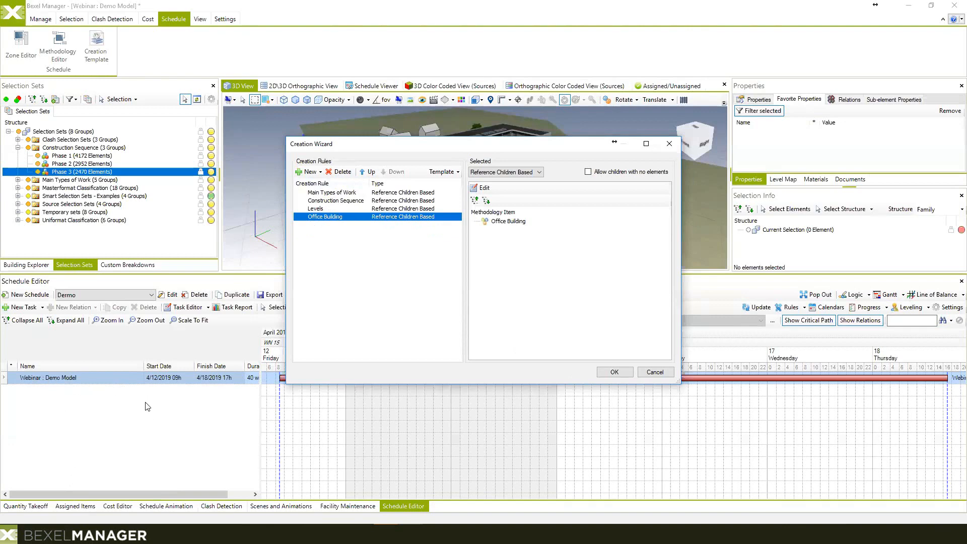
pyautogui.click(615, 372)
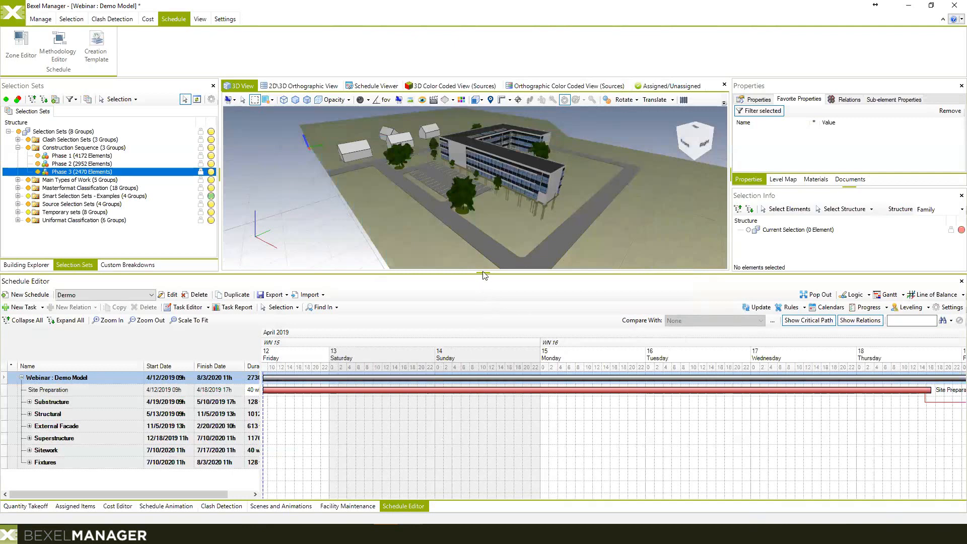
# Step: Detach the Schedule Editor into its own window and maximize it
pyautogui.moveTo(483, 271); pyautogui.dragTo(484, 268)
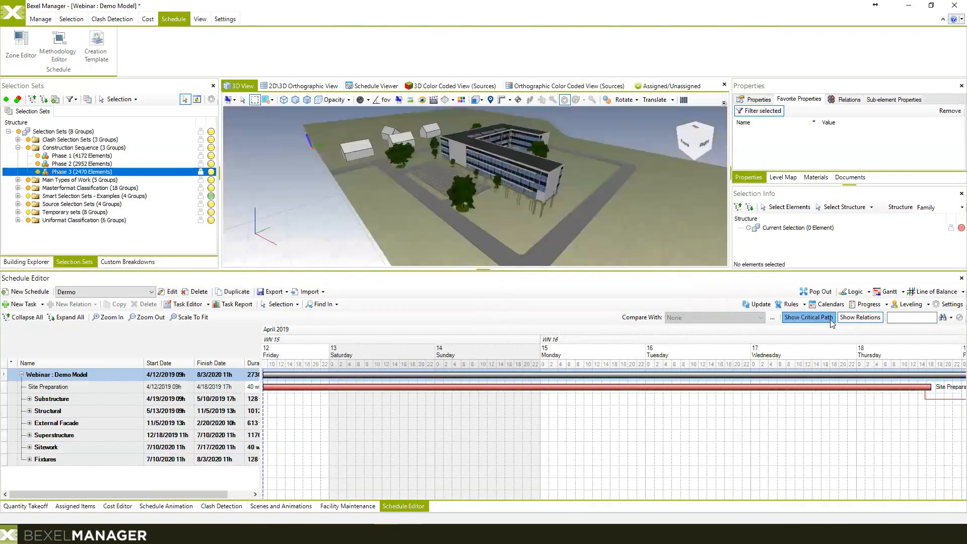
pyautogui.click(820, 294)
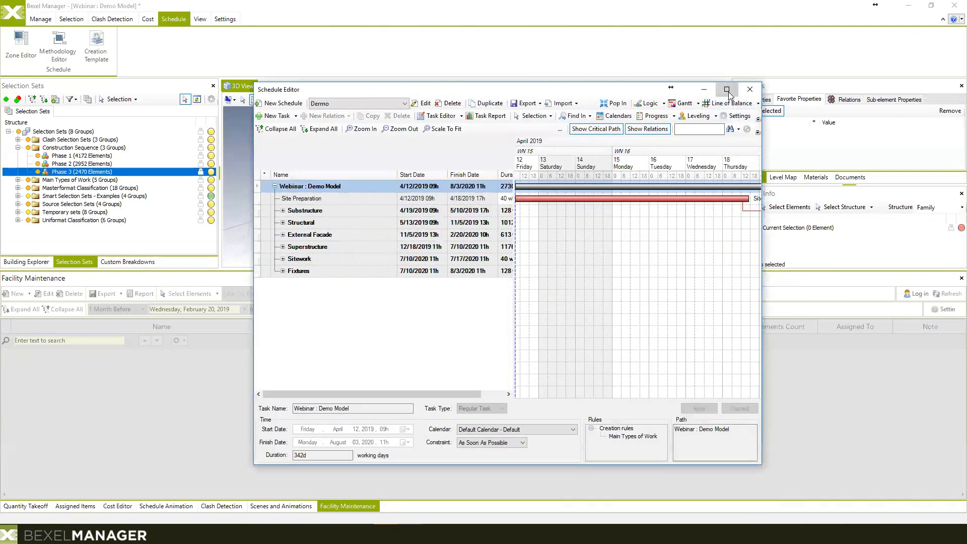
pyautogui.click(731, 91)
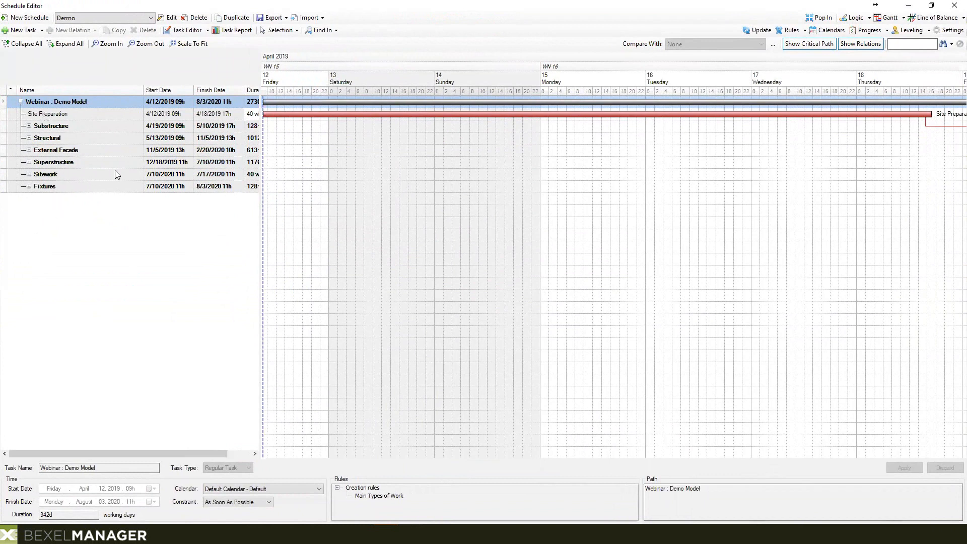
# Step: Expand the Substructure, Structural, External Facade, Superstructure, Sitework and Fixtures tasks down to their construction phases
pyautogui.click(29, 126)
pyautogui.click(29, 174)
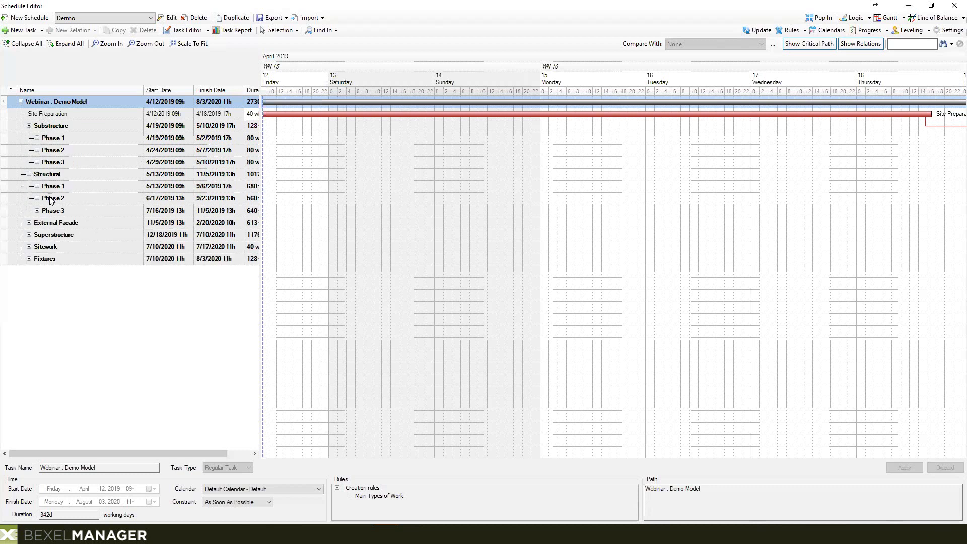
pyautogui.click(28, 222)
pyautogui.click(29, 270)
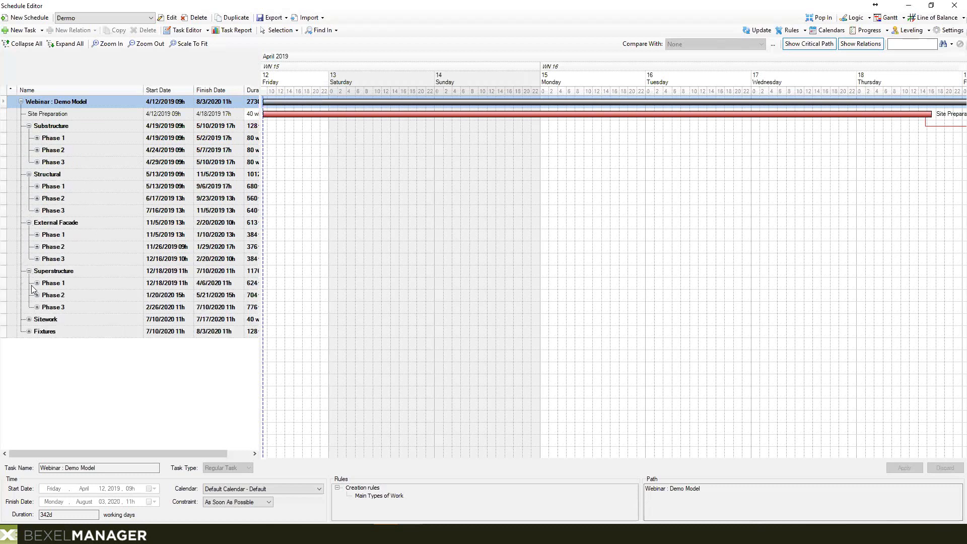
pyautogui.click(29, 319)
pyautogui.click(28, 343)
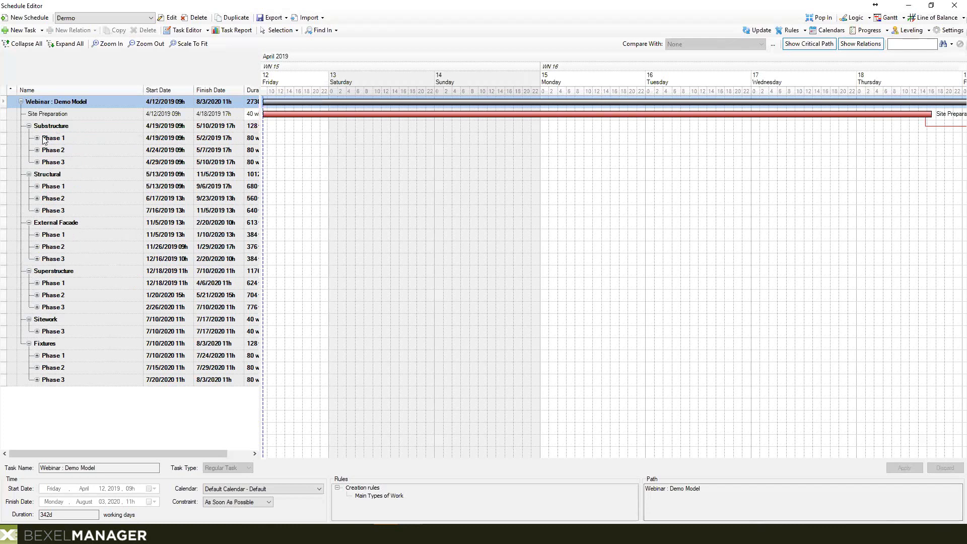
# Step: Expand Phases 1 to 3 of Substructure and Phases 1 and 2 of Structural down to their building levels
pyautogui.click(37, 137)
pyautogui.click(38, 174)
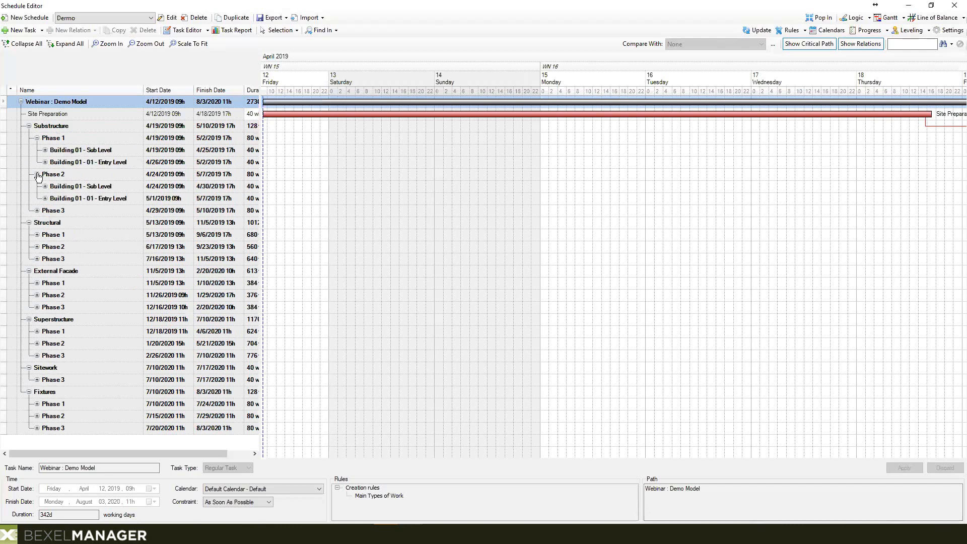
pyautogui.click(37, 211)
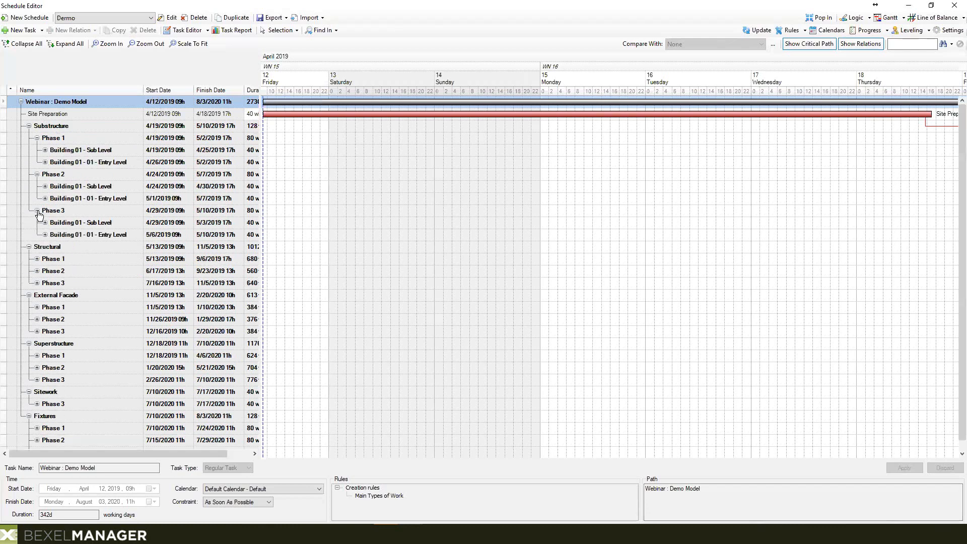
pyautogui.click(37, 259)
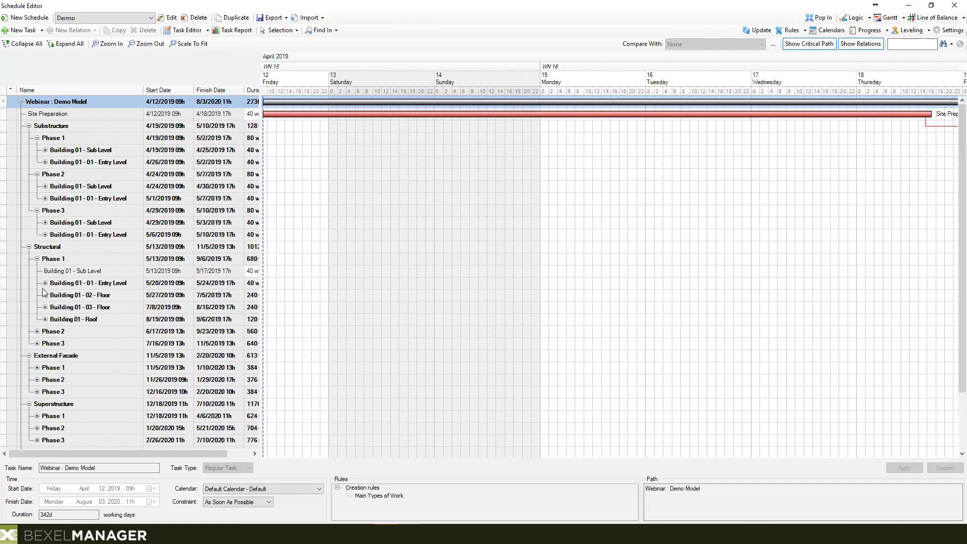
pyautogui.click(37, 331)
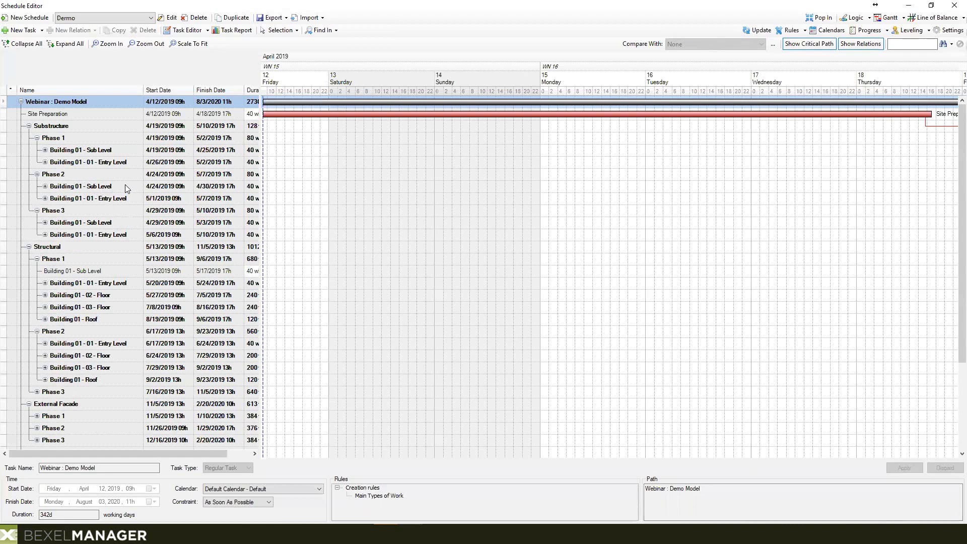
# Step: Expand the Entry Level tasks in all Substructure phases and Structural Phase 1, selecting the Phase 2 Entry Level A Foundations task
pyautogui.click(45, 162)
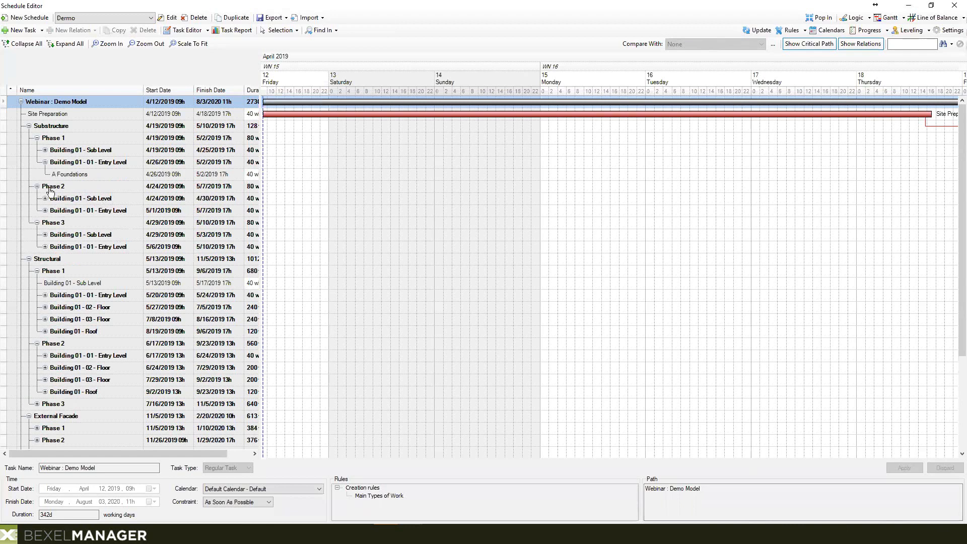
pyautogui.click(45, 210)
pyautogui.click(66, 224)
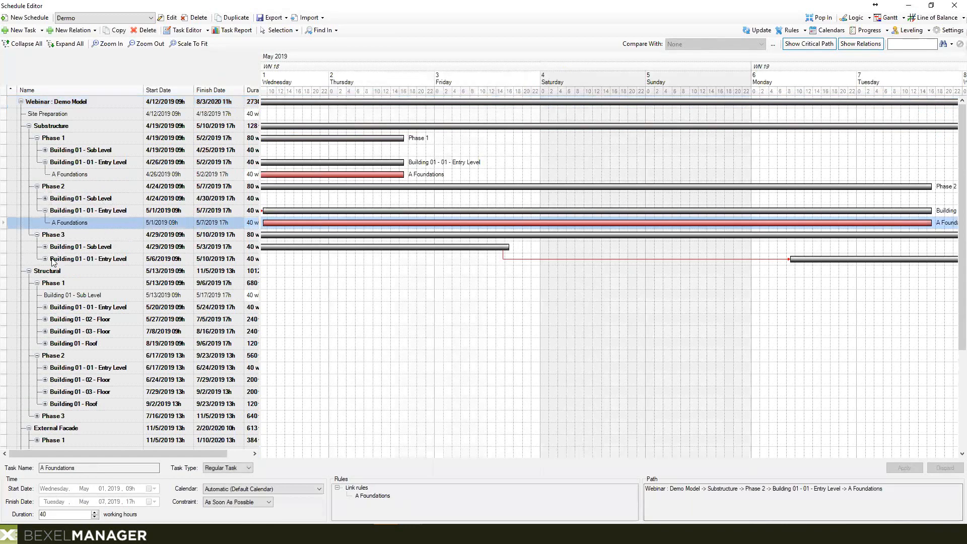
pyautogui.click(45, 259)
pyautogui.click(45, 319)
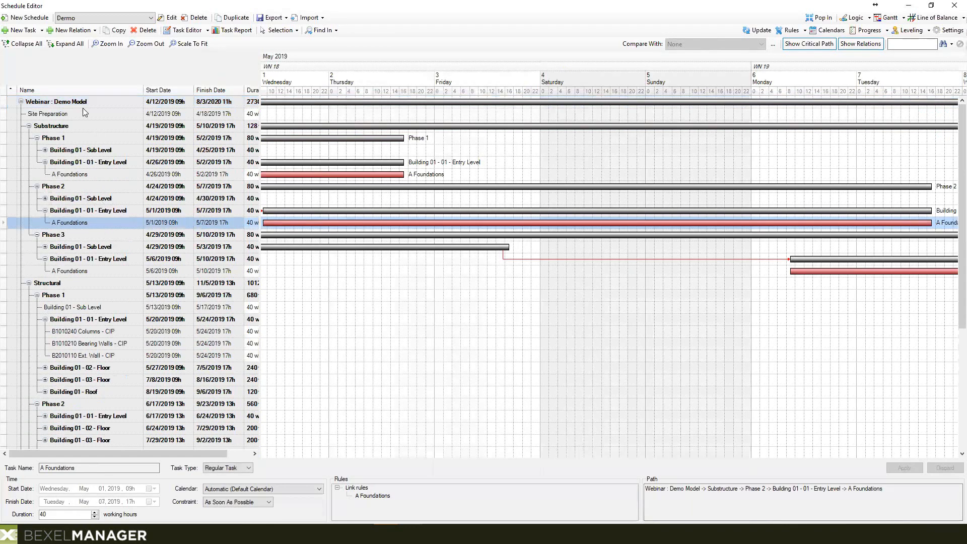
# Step: Expand all schedule tasks and examine the Gantt bars, task relations and critical path from Substructure through Superstructure at monthly scale
pyautogui.click(65, 44)
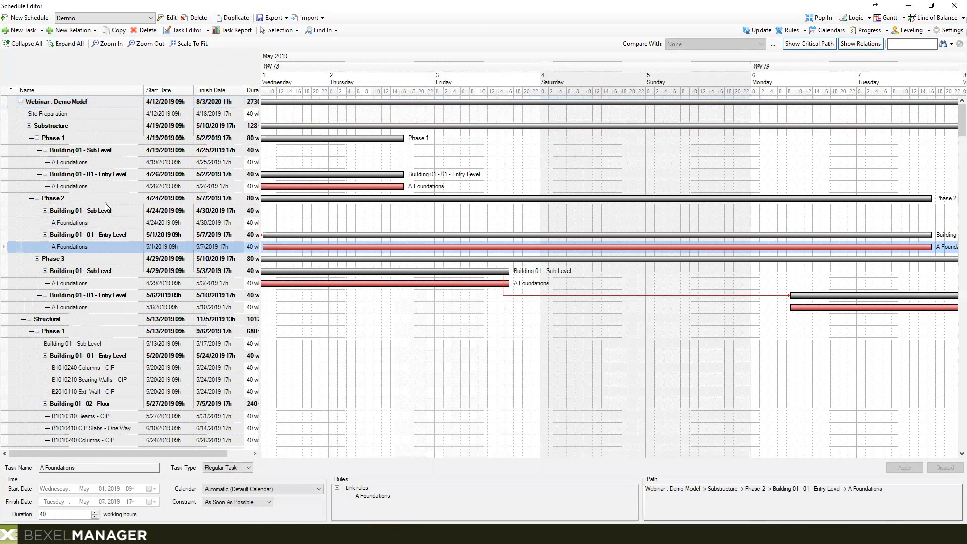
pyautogui.scroll(-1, 89, 269)
pyautogui.scroll(-8, 89, 271)
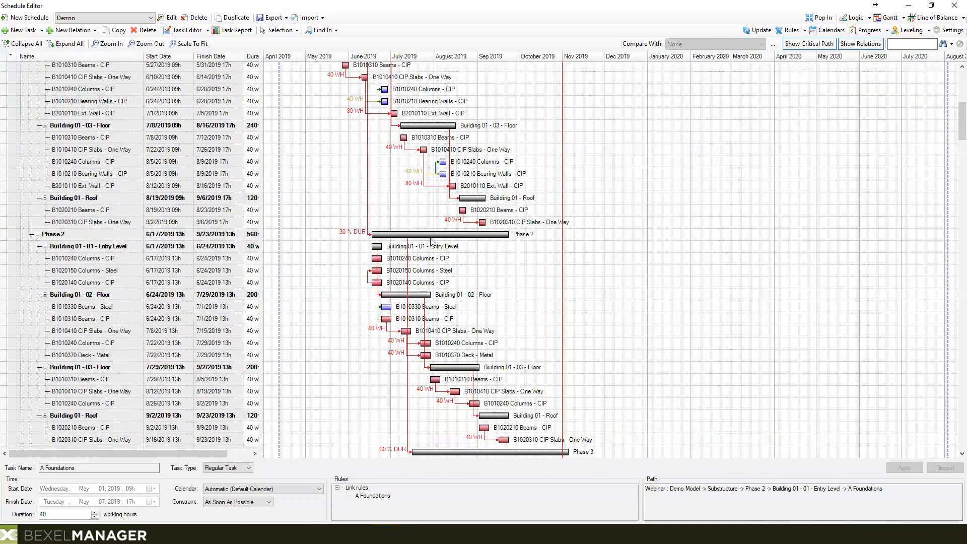
pyautogui.scroll(8, 428, 241)
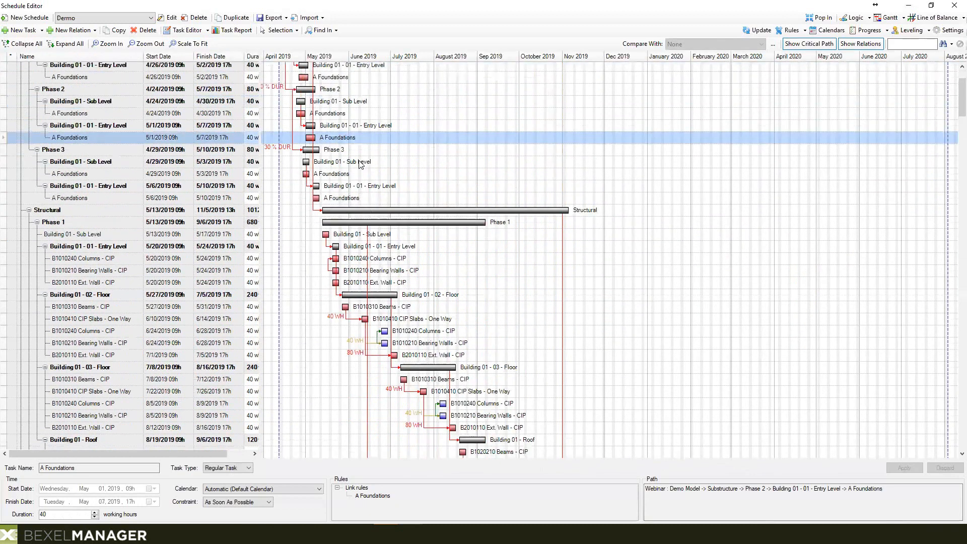
pyautogui.scroll(-3, 403, 302)
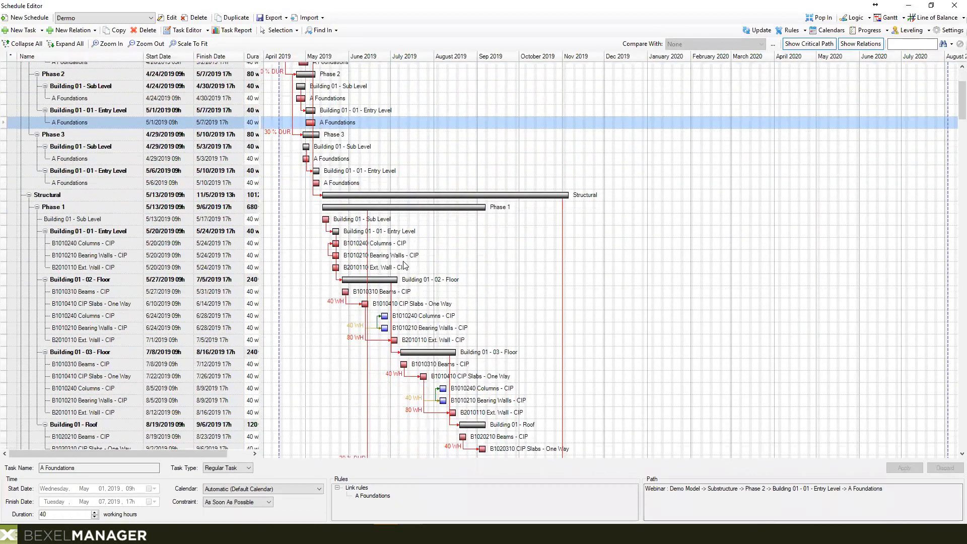
pyautogui.scroll(-9, 407, 267)
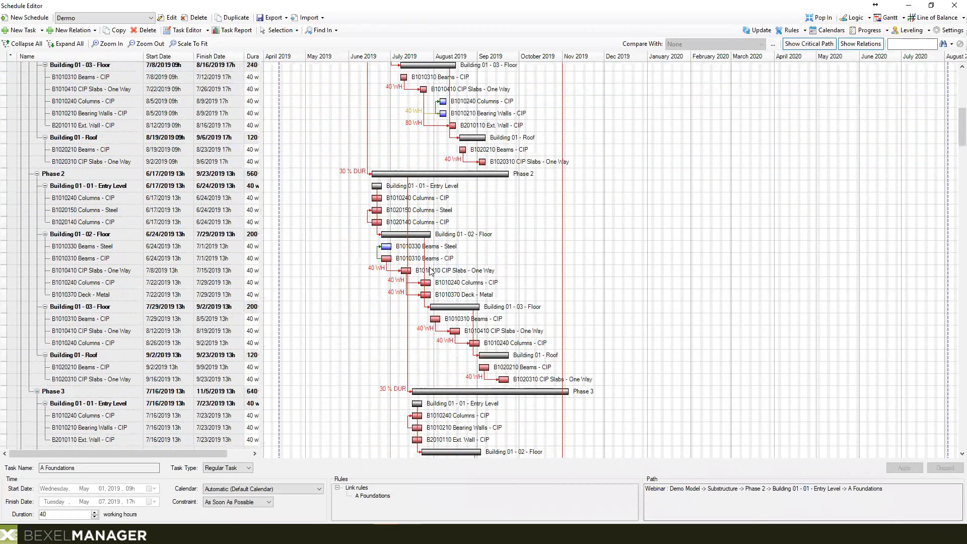
pyautogui.scroll(-7, 431, 272)
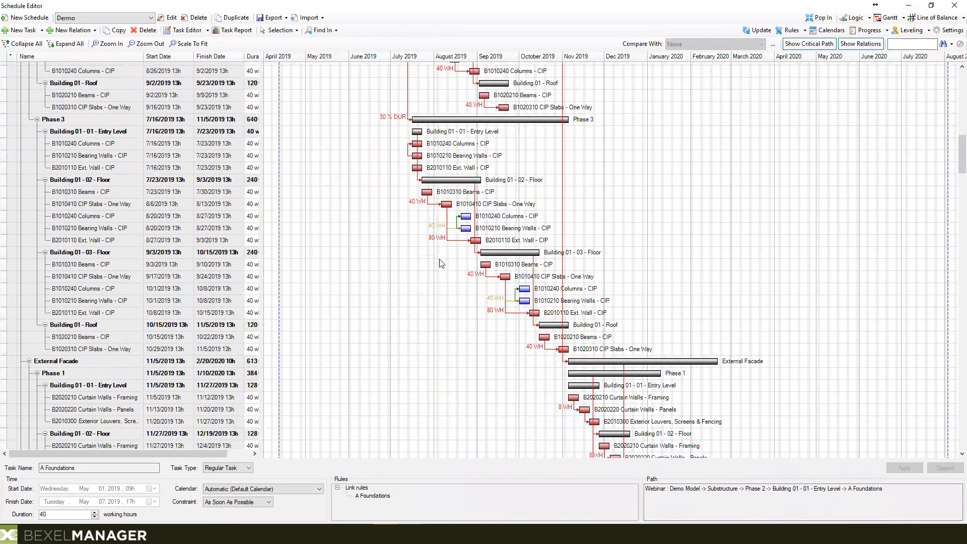
pyautogui.scroll(-6, 375, 272)
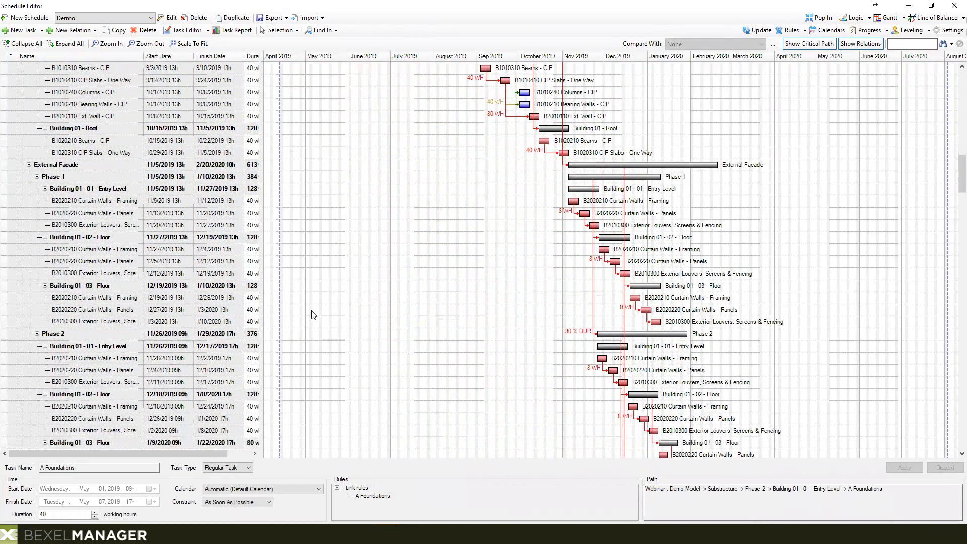
pyautogui.scroll(-6, 366, 276)
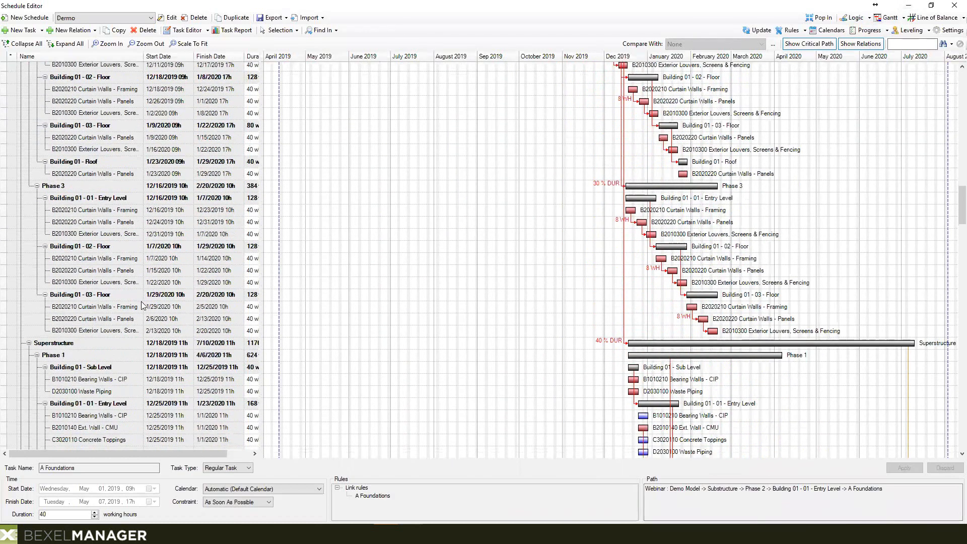
pyautogui.scroll(-5, 378, 264)
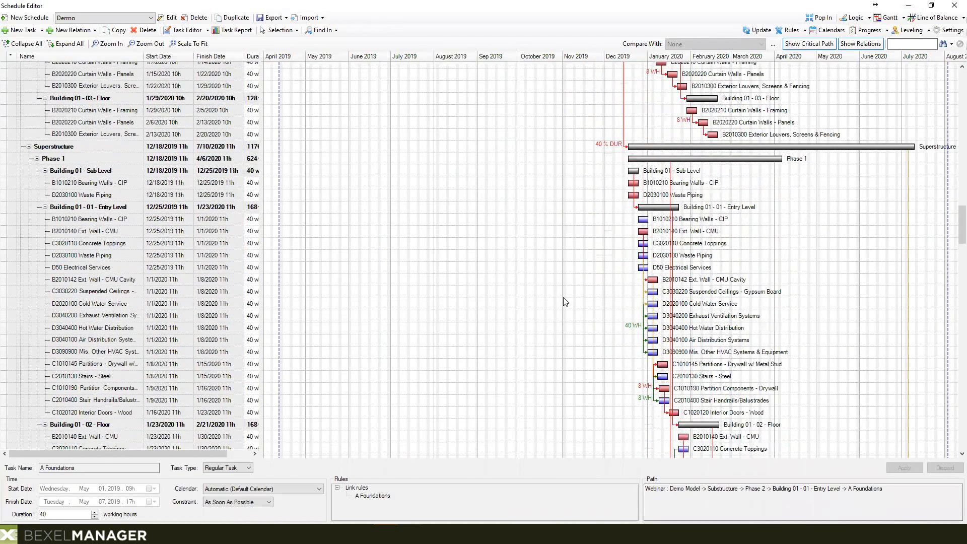
pyautogui.scroll(7, 569, 171)
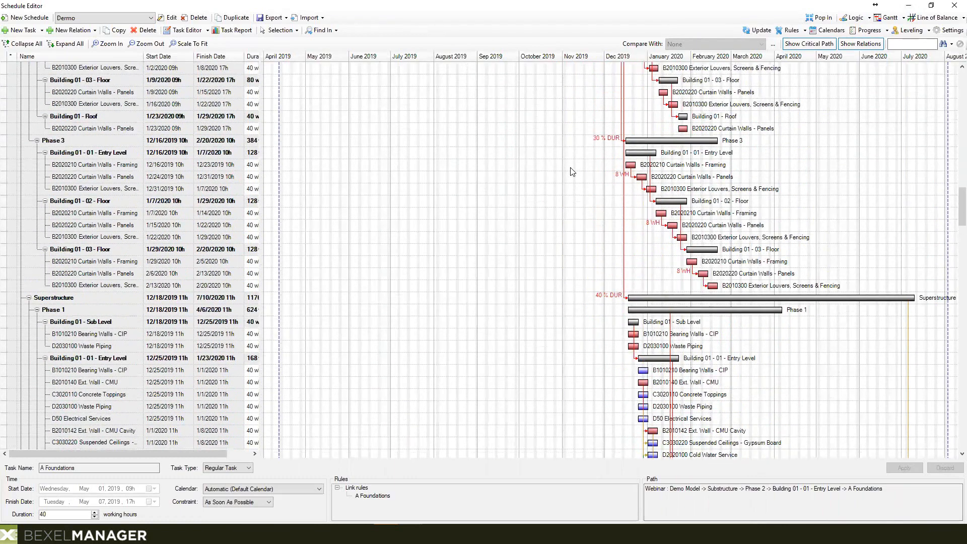
pyautogui.scroll(9, 429, 113)
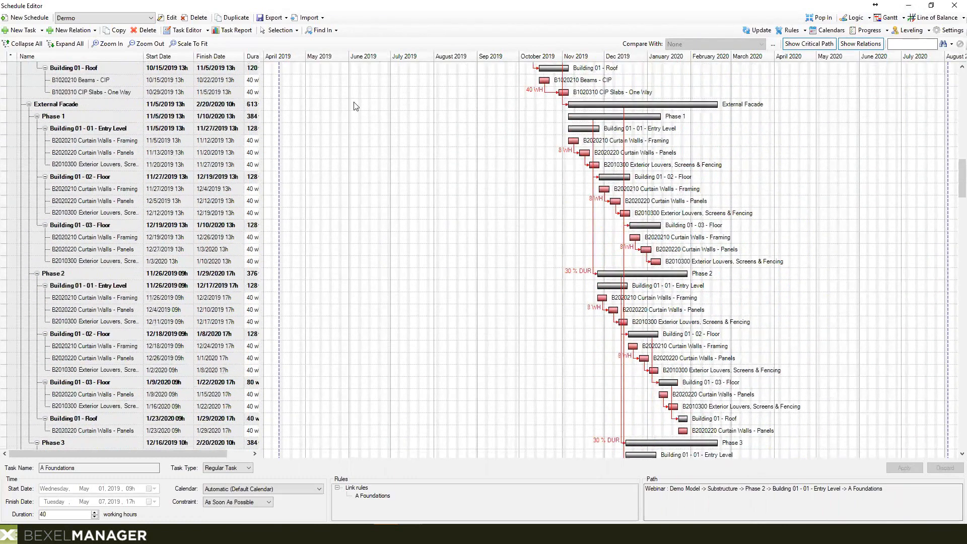
pyautogui.scroll(10, 418, 226)
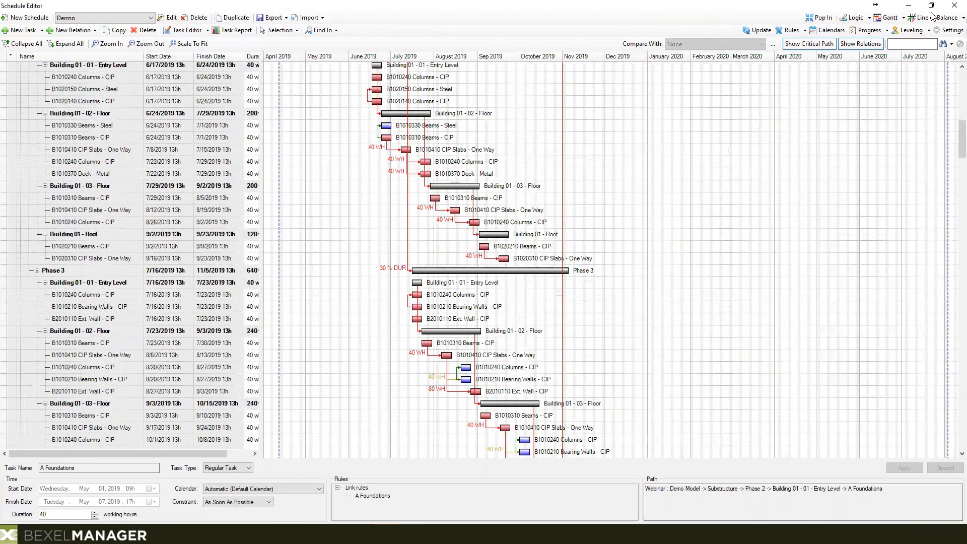
pyautogui.scroll(7, 418, 226)
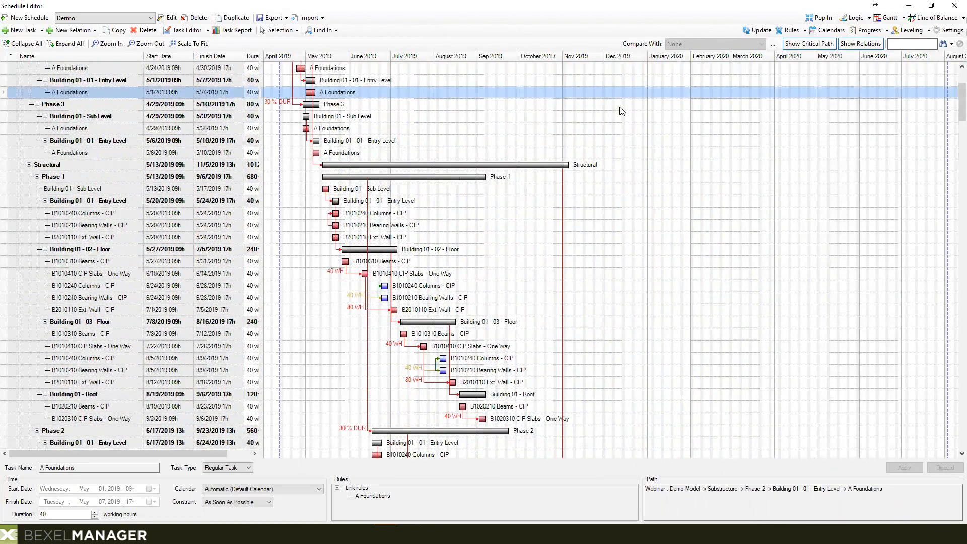
# Step: Dock the Schedule Editor back into the main window and select an external insulation wall of the building in the 3D view
pyautogui.click(818, 18)
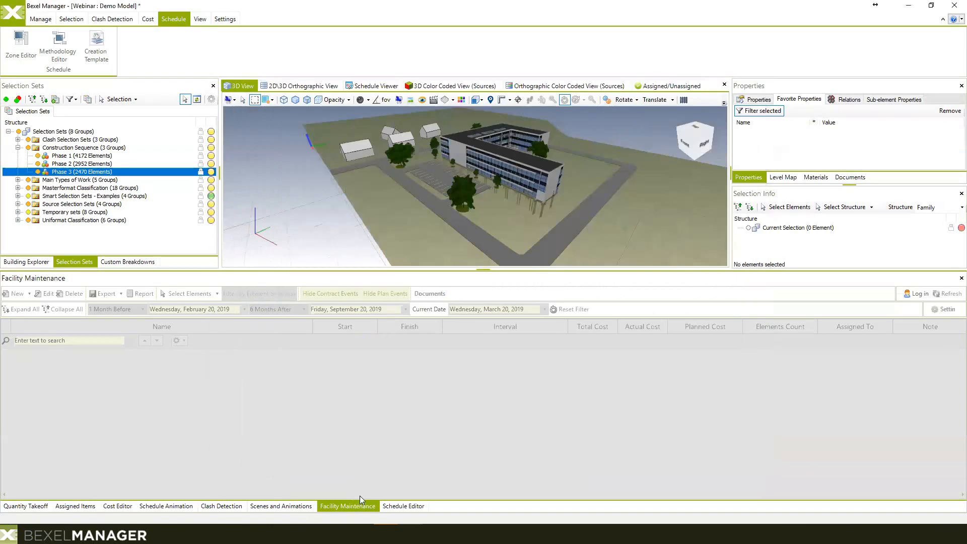
pyautogui.click(402, 506)
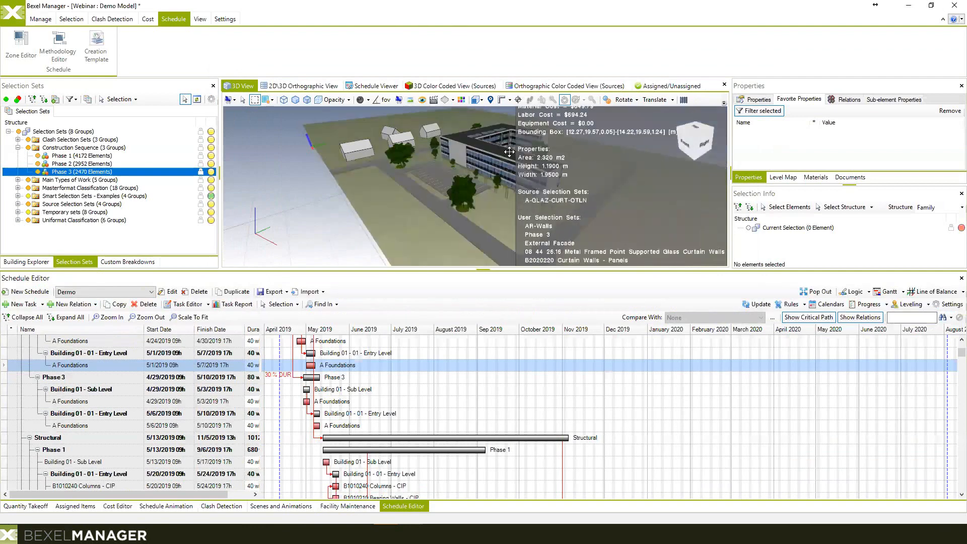
pyautogui.moveTo(526, 197); pyautogui.dragTo(504, 190, button='middle')
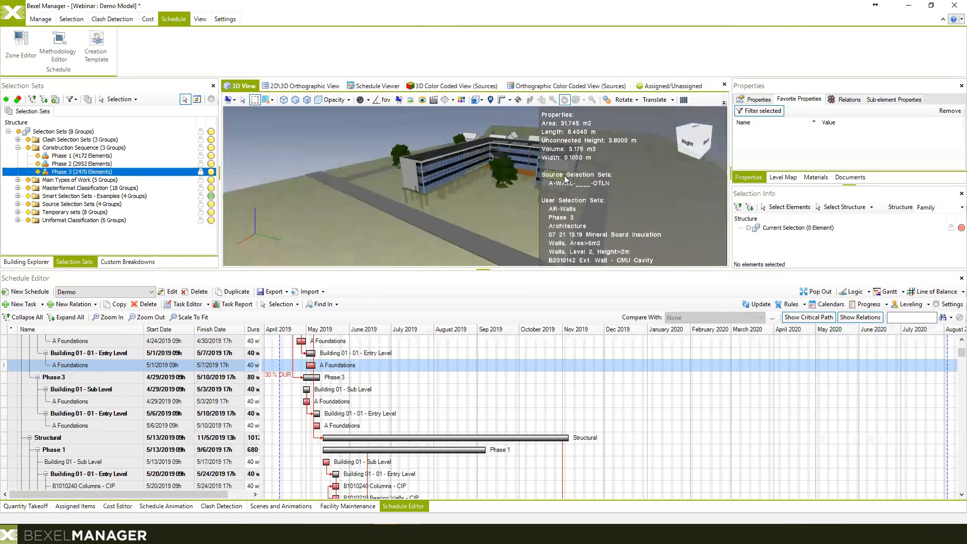
pyautogui.click(564, 176)
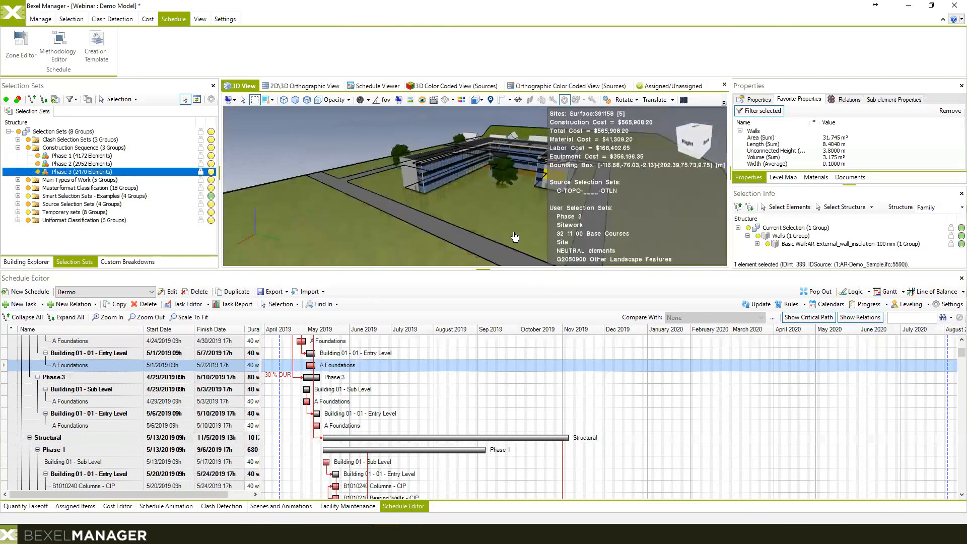
pyautogui.moveTo(513, 236); pyautogui.dragTo(474, 227, button='middle')
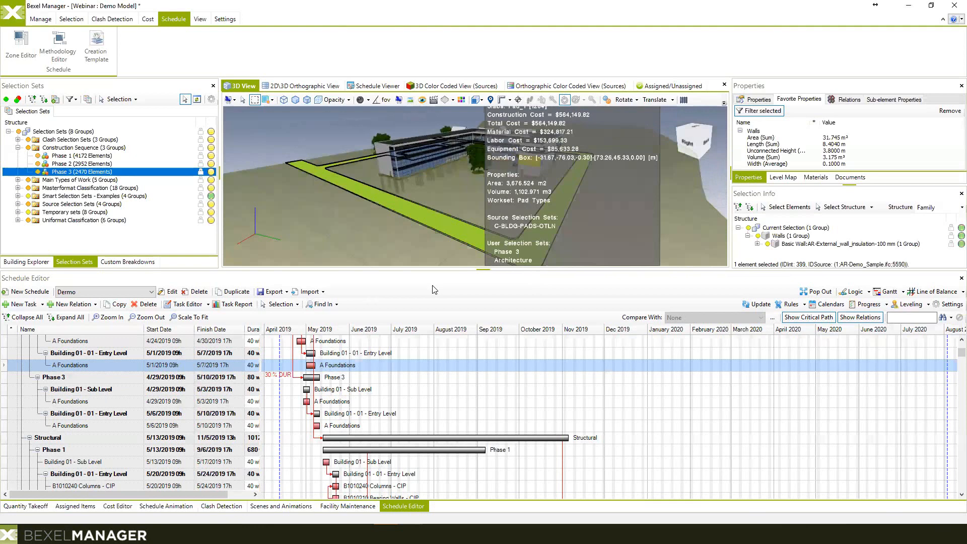
# Step: Find the schedule task that contains the selected external wall element
pyautogui.click(337, 304)
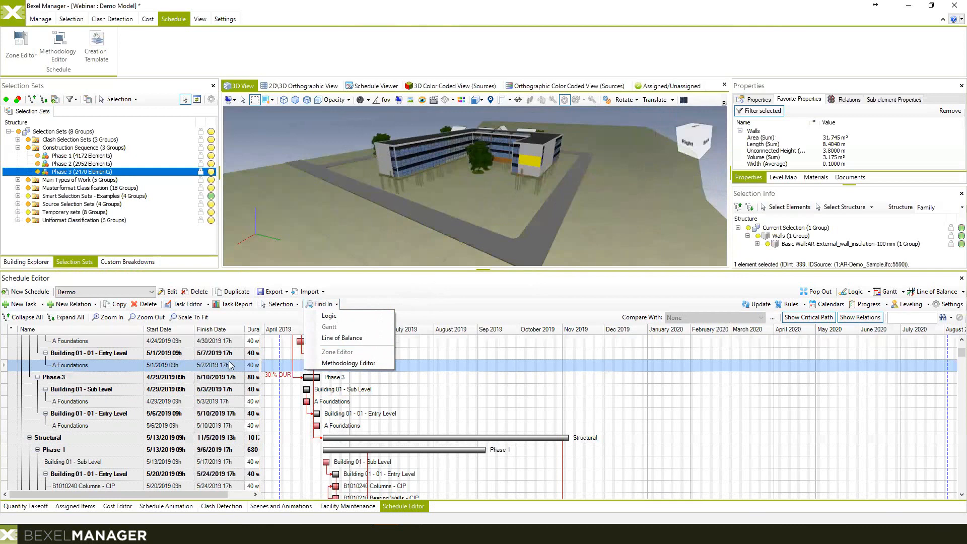
pyautogui.click(291, 305)
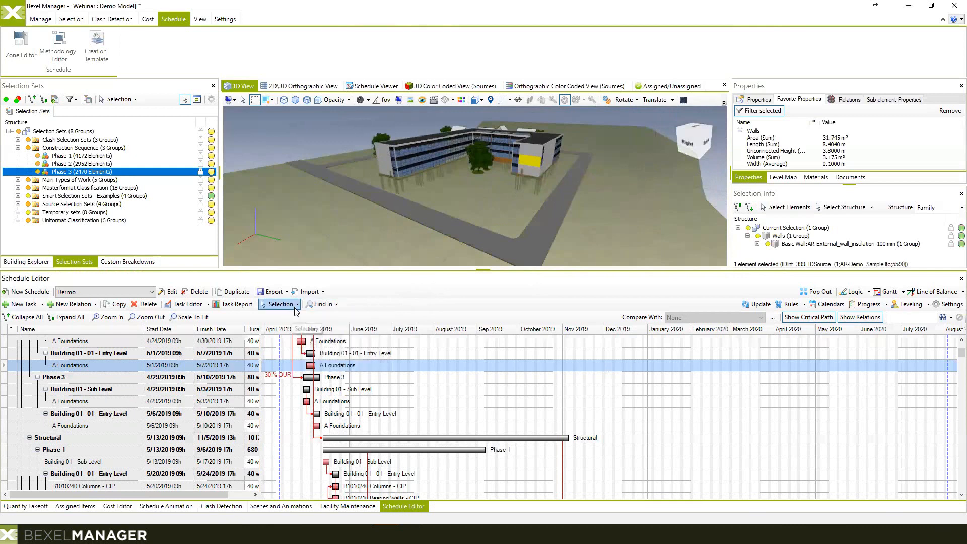
pyautogui.click(296, 306)
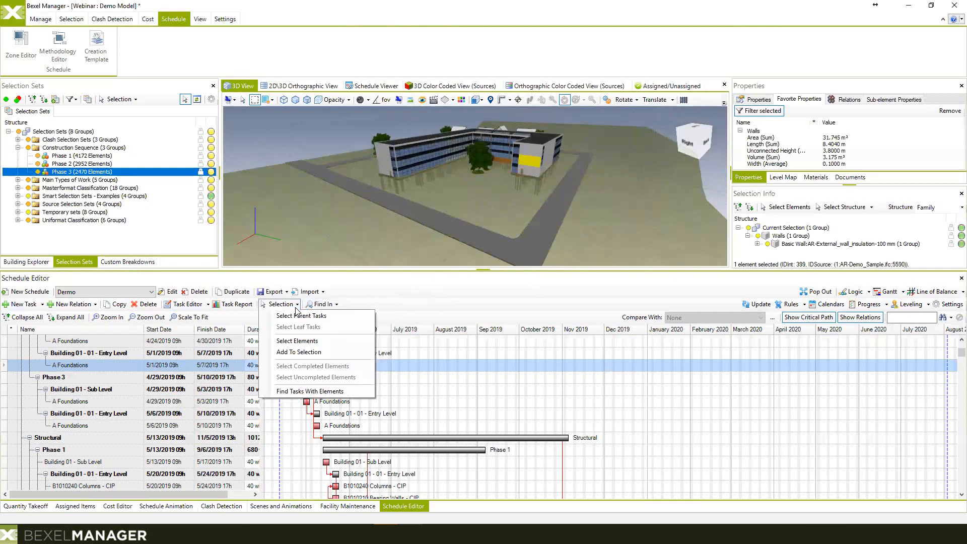
pyautogui.click(308, 392)
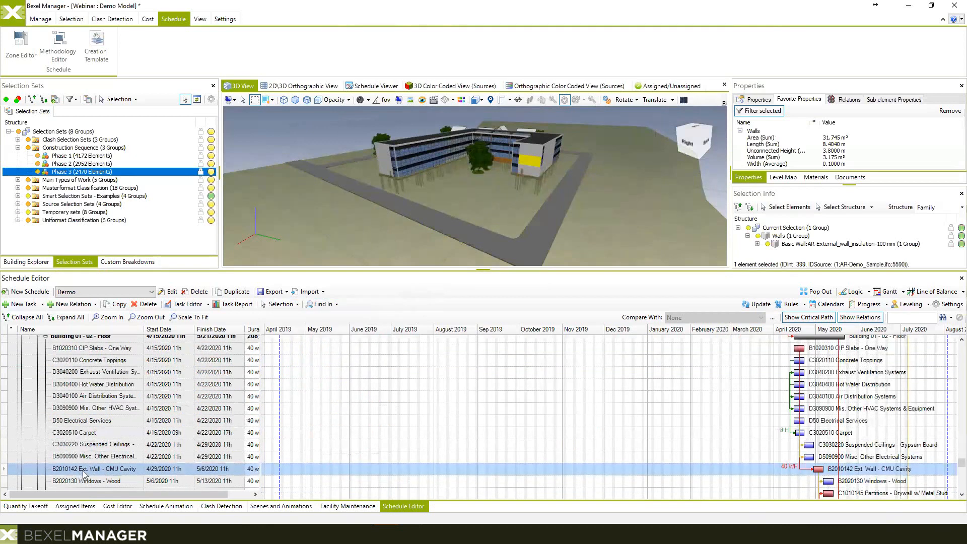
# Step: Examine the B2010142 Ext. Wall - CMU Cavity task and the Gantt bars around it on Building 01 - 02 - Floor
pyautogui.moveTo(531, 163)
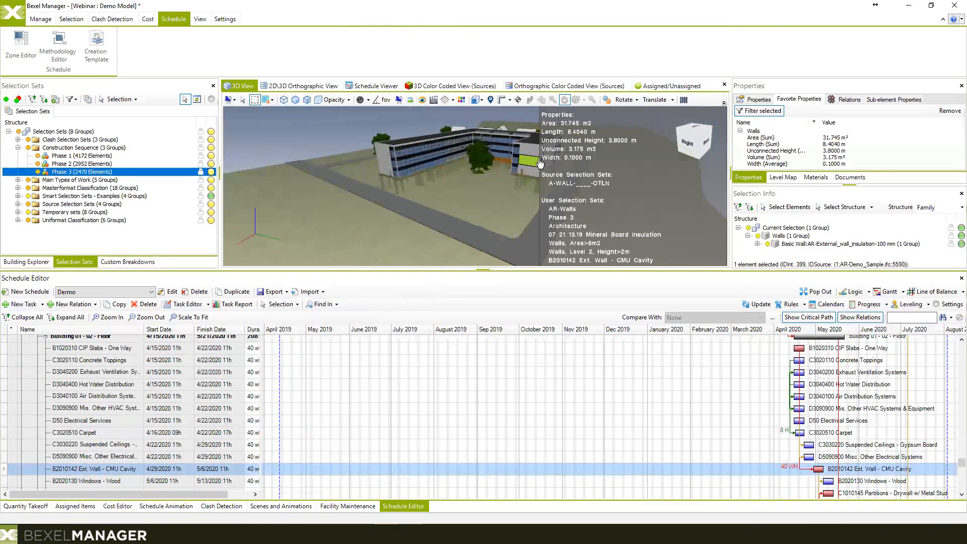
pyautogui.scroll(-1, 83, 471)
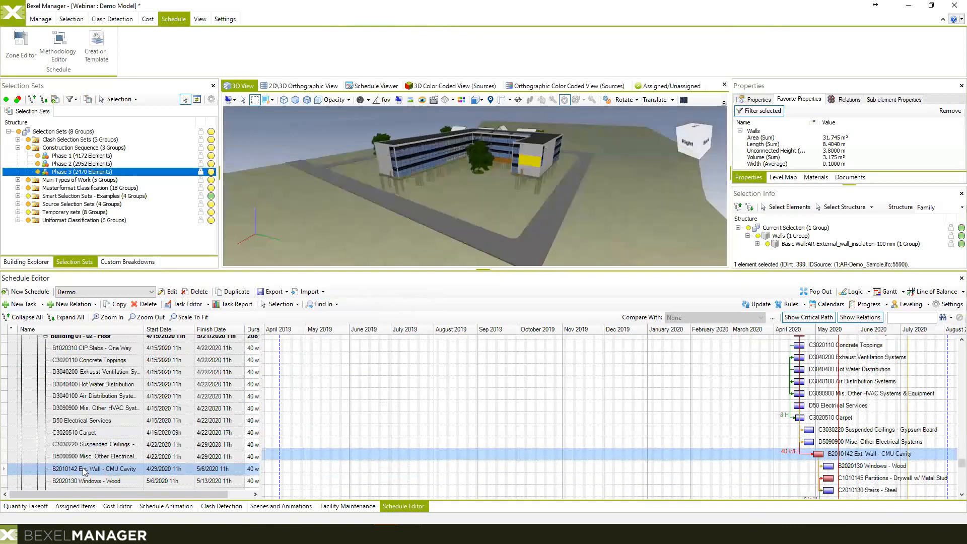
pyautogui.scroll(-1, 84, 471)
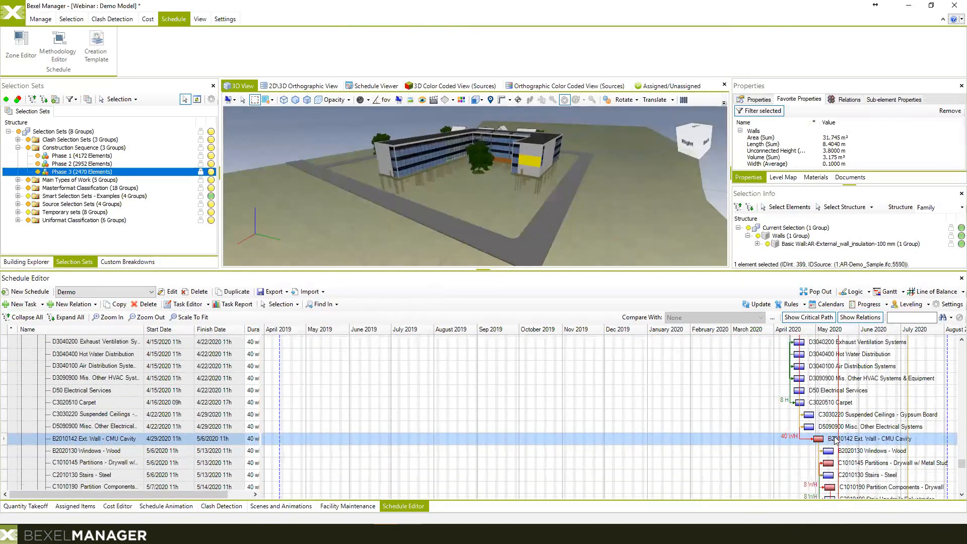
pyautogui.keyDown('ctrl'); pyautogui.scroll(1, 835, 443); pyautogui.keyUp('ctrl')
pyautogui.scroll(-4, 834, 445)
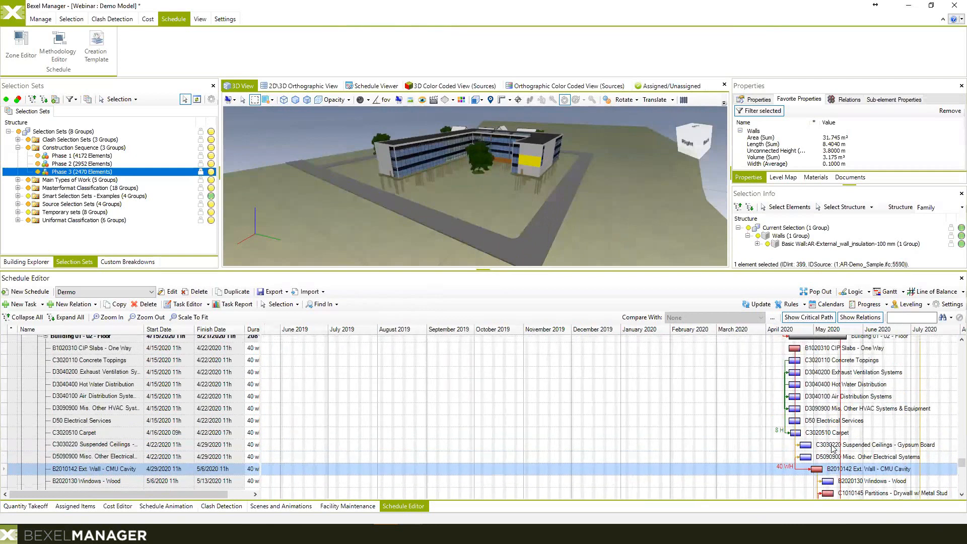
pyautogui.scroll(12, 828, 405)
pyautogui.scroll(-13, 783, 385)
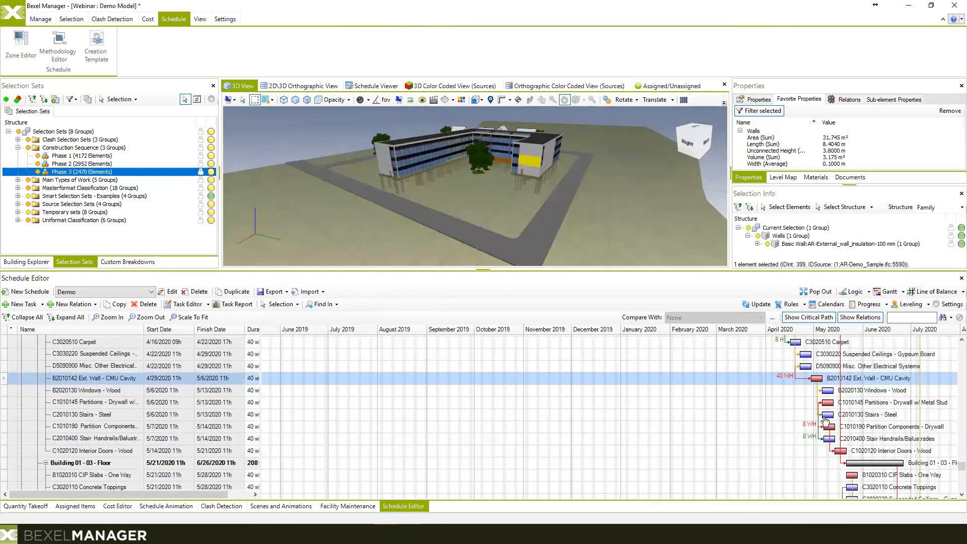
# Step: Stretch the following B2020130 Windows - Wood bar to finish on 6/17/2020, and shorten it back to 5/13/2020 17h, 46 working hours
pyautogui.moveTo(826, 419)
pyautogui.click(829, 396)
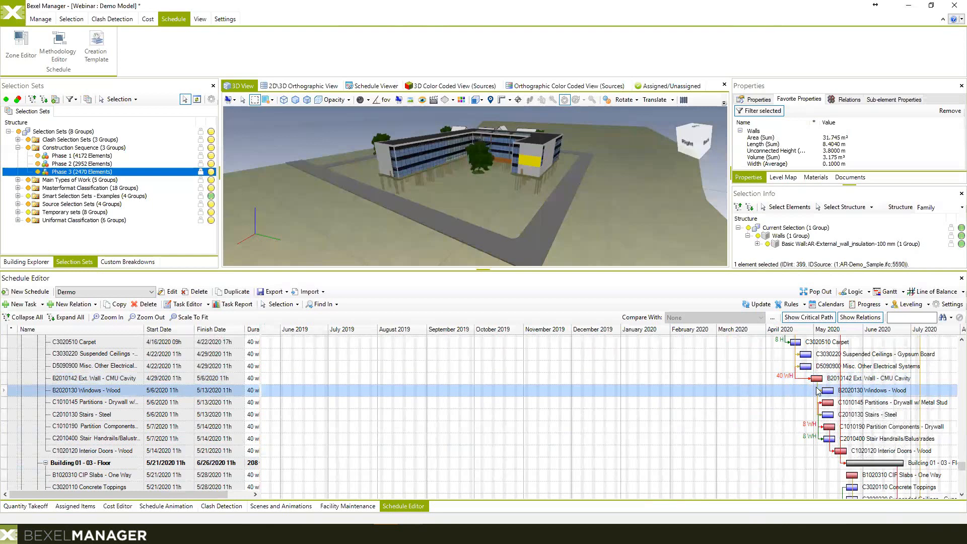
pyautogui.moveTo(828, 396)
pyautogui.moveTo(834, 391); pyautogui.dragTo(889, 415)
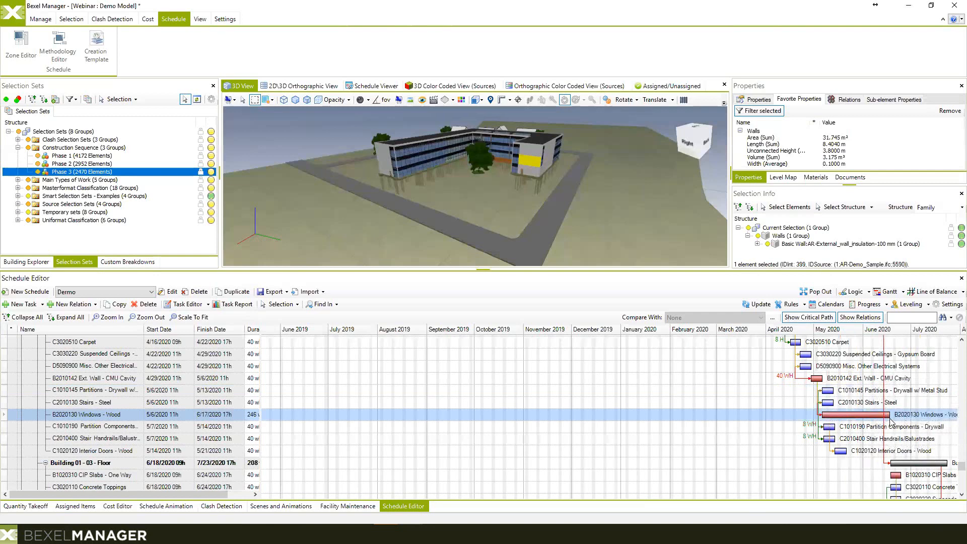
pyautogui.moveTo(889, 416); pyautogui.dragTo(834, 422)
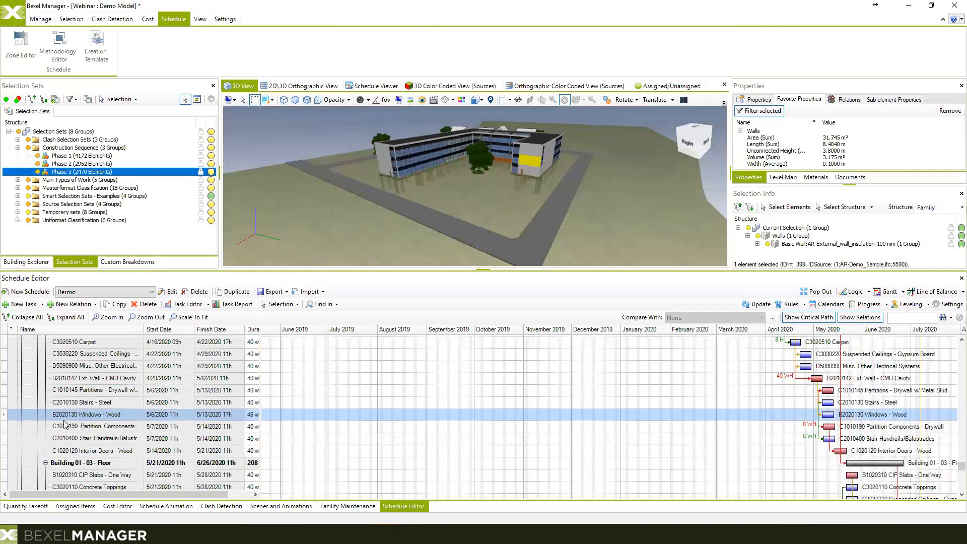
# Step: Review the Windows - Wood task's time, relations, rules, cost and settings in the Task Editor without changing anything
pyautogui.scroll(1, 80, 414)
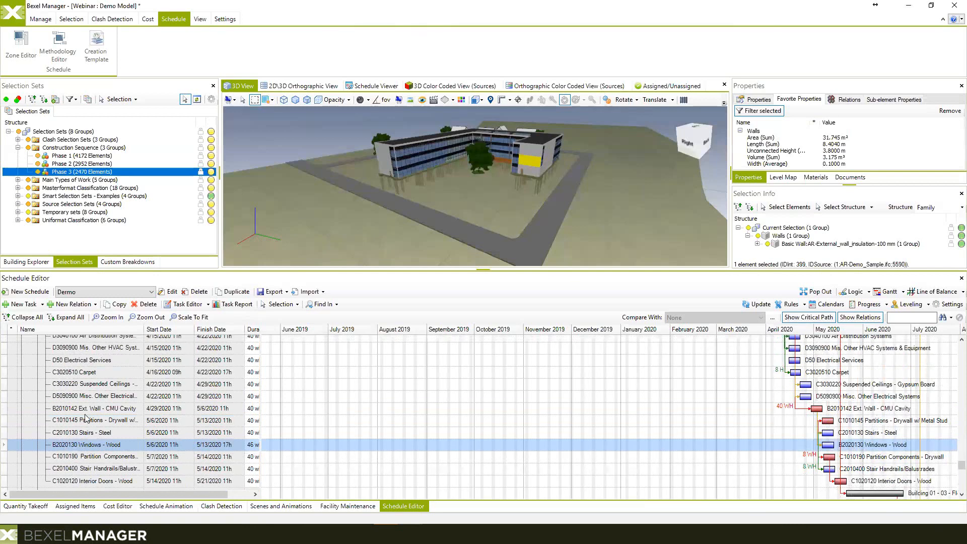
pyautogui.scroll(-2, 82, 403)
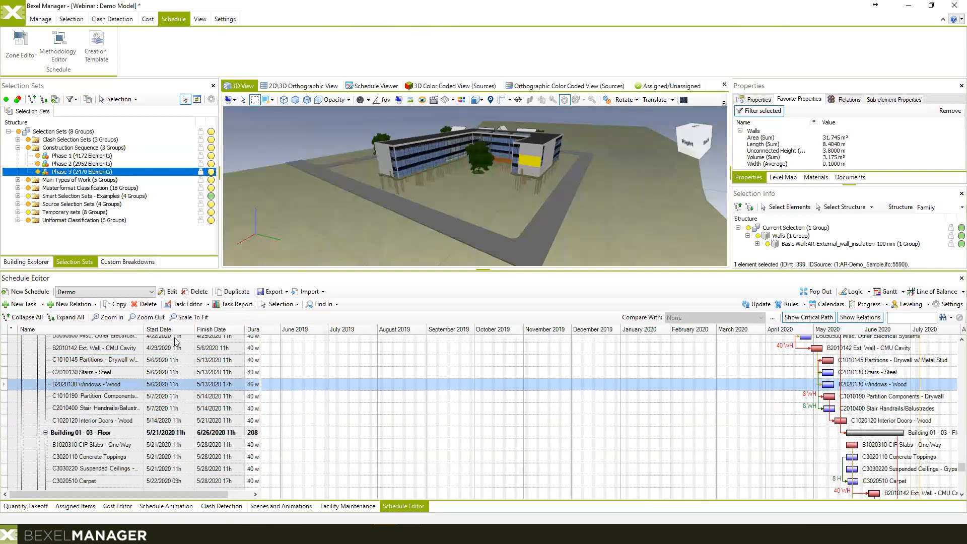
pyautogui.click(188, 304)
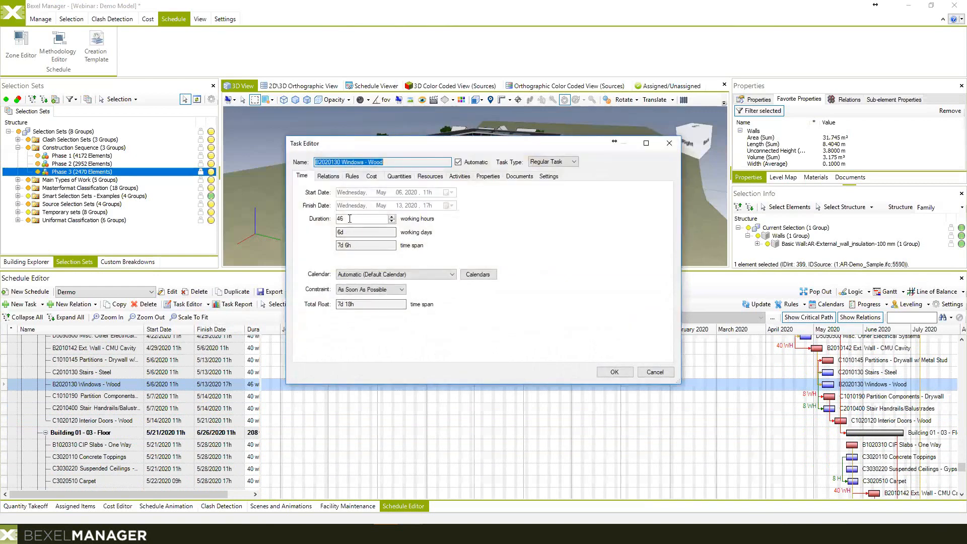
pyautogui.click(328, 178)
pyautogui.click(355, 176)
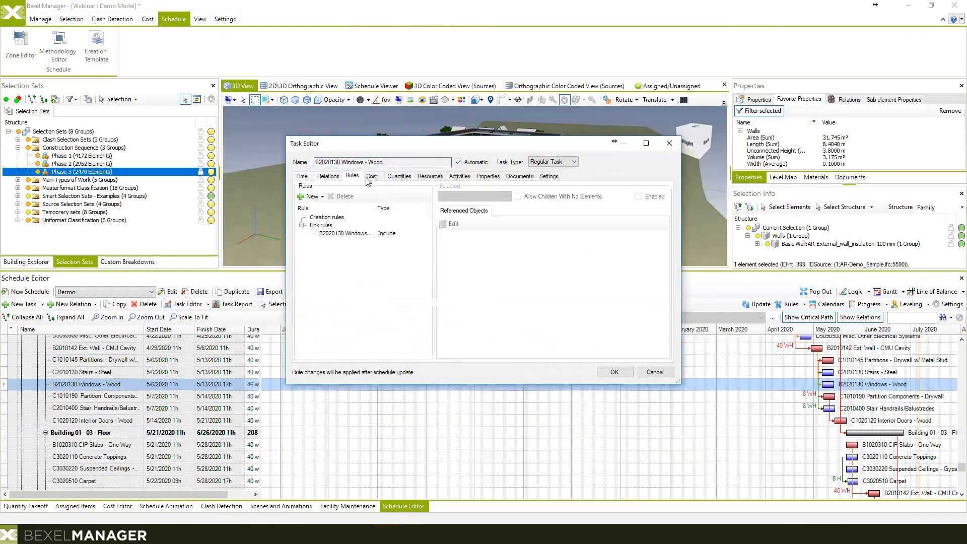
pyautogui.click(371, 176)
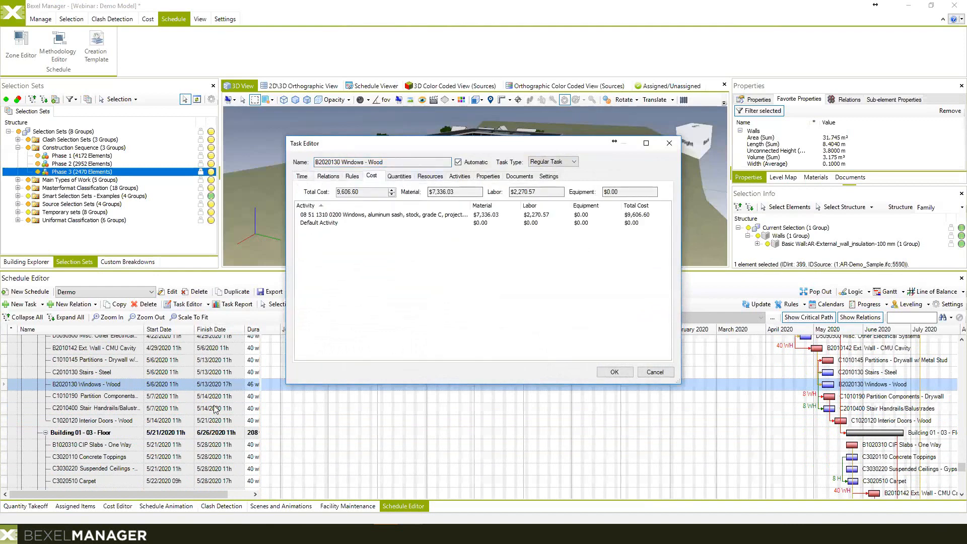
pyautogui.click(548, 177)
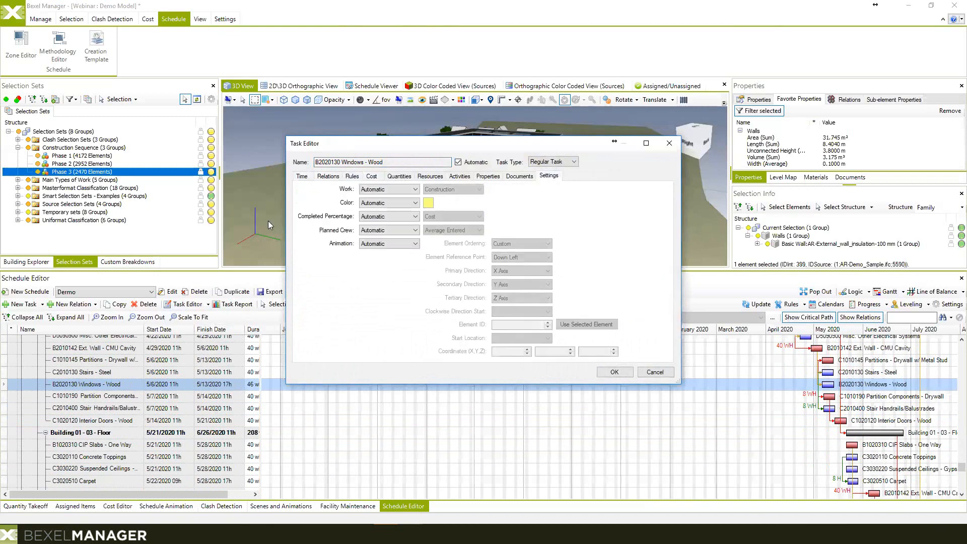
pyautogui.click(655, 371)
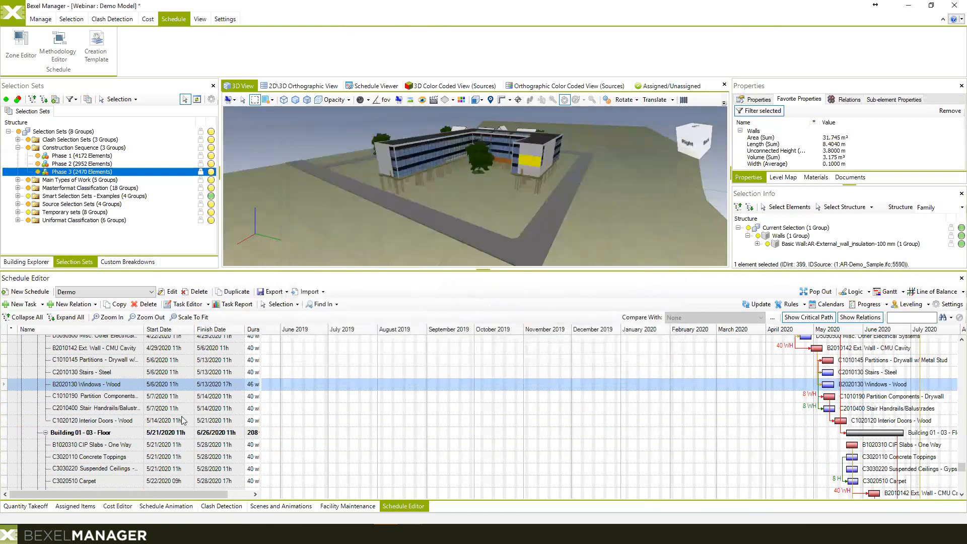
# Step: Look back through the tasks from Phase 3 up to the preceding Building 01 - Roof tasks, selecting a D5090900 Misc. Other Electrical Systems task
pyautogui.scroll(3, 135, 408)
pyautogui.scroll(5, 135, 408)
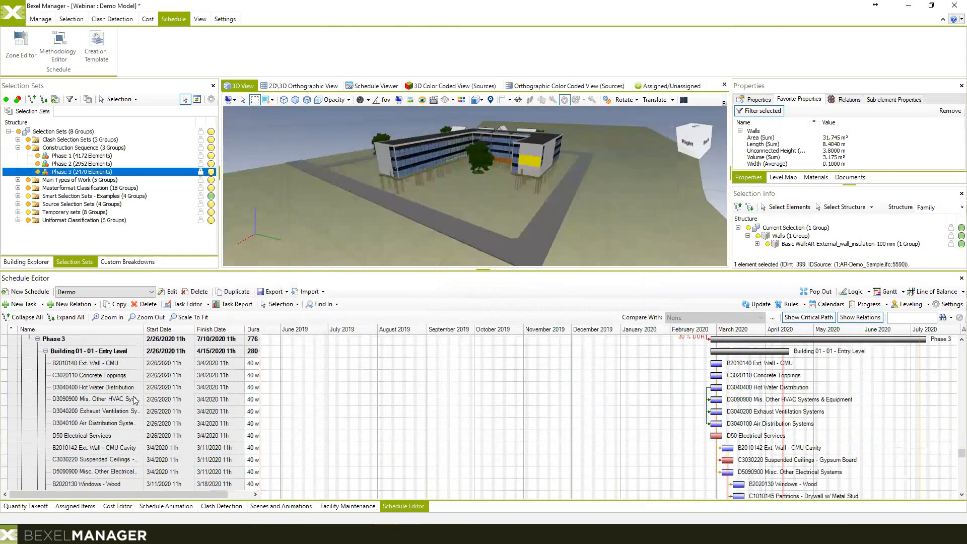
pyautogui.scroll(3, 135, 399)
pyautogui.moveTo(511, 150)
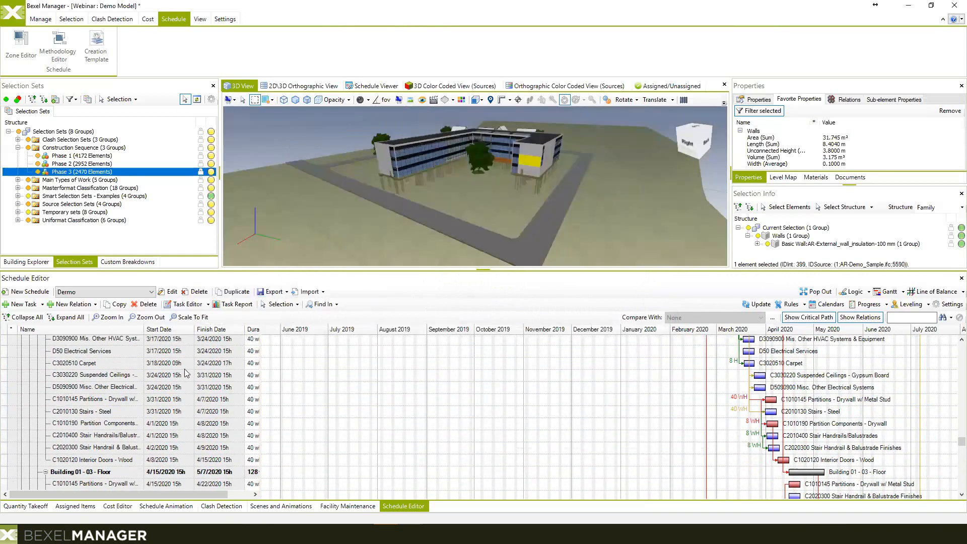
pyautogui.click(92, 387)
pyautogui.scroll(5, 95, 390)
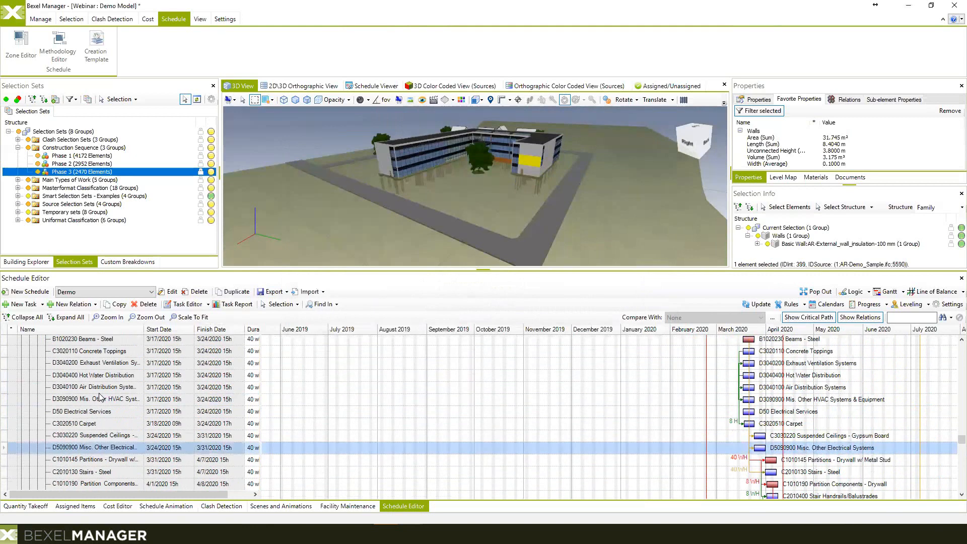
pyautogui.scroll(3, 100, 393)
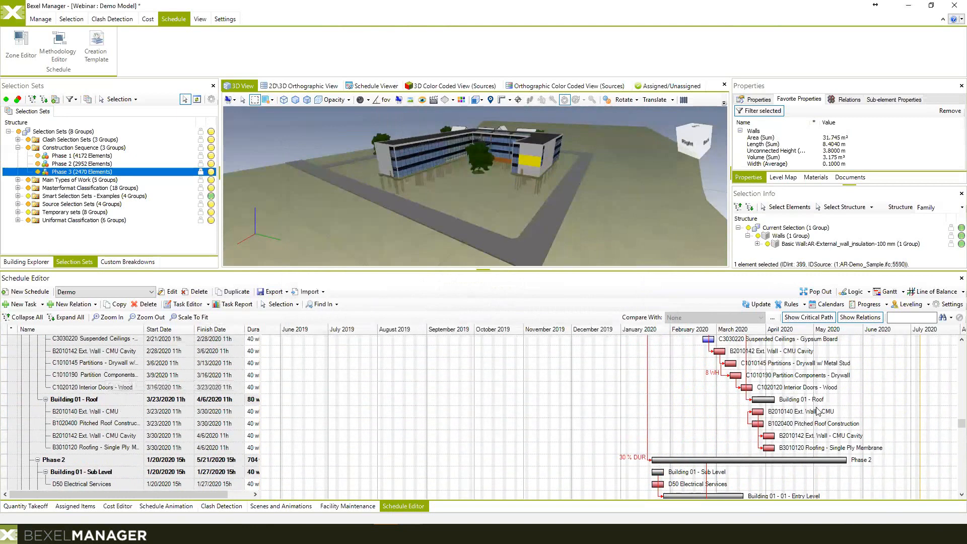
# Step: Select all model elements linked to the Structural summary task
pyautogui.moveTo(959, 422); pyautogui.dragTo(953, 341)
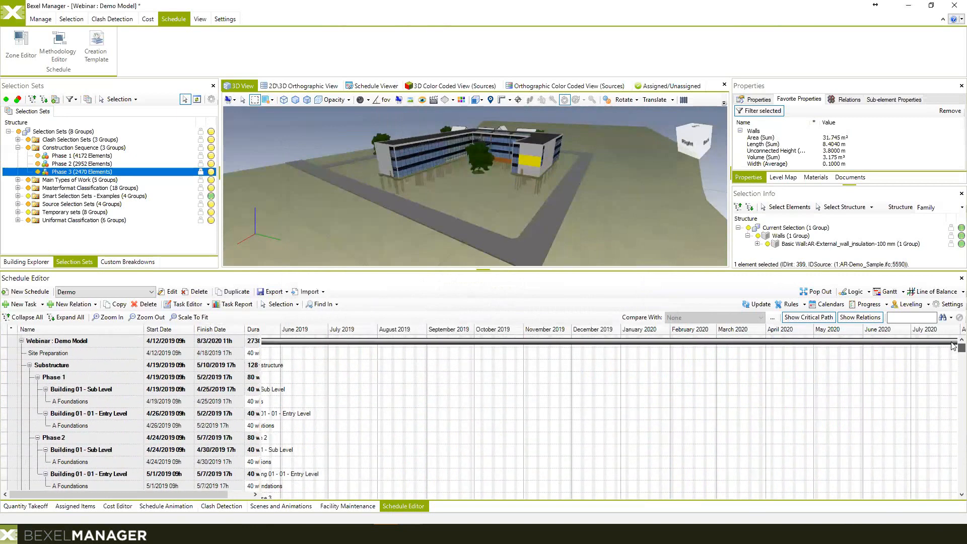
pyautogui.scroll(-3, 132, 395)
pyautogui.scroll(-3, 132, 398)
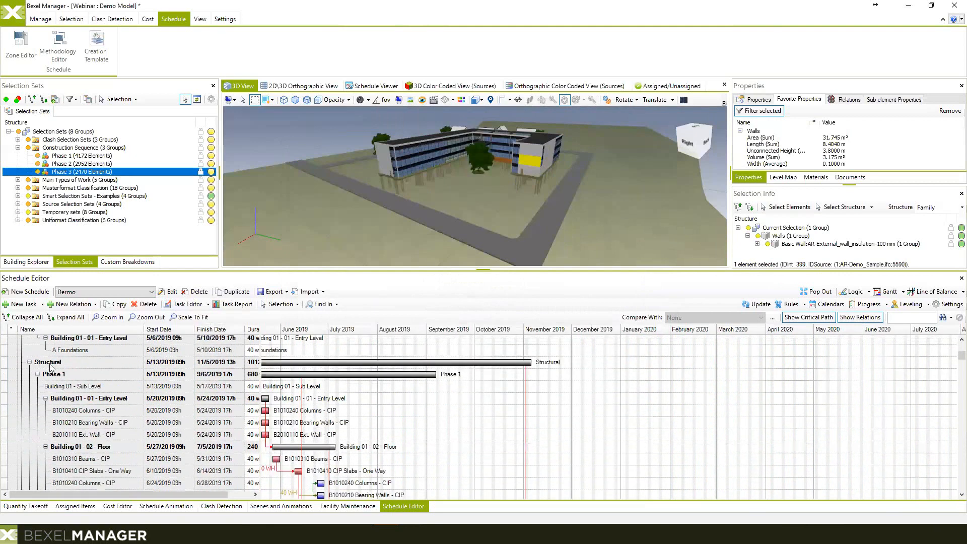
pyautogui.click(58, 364)
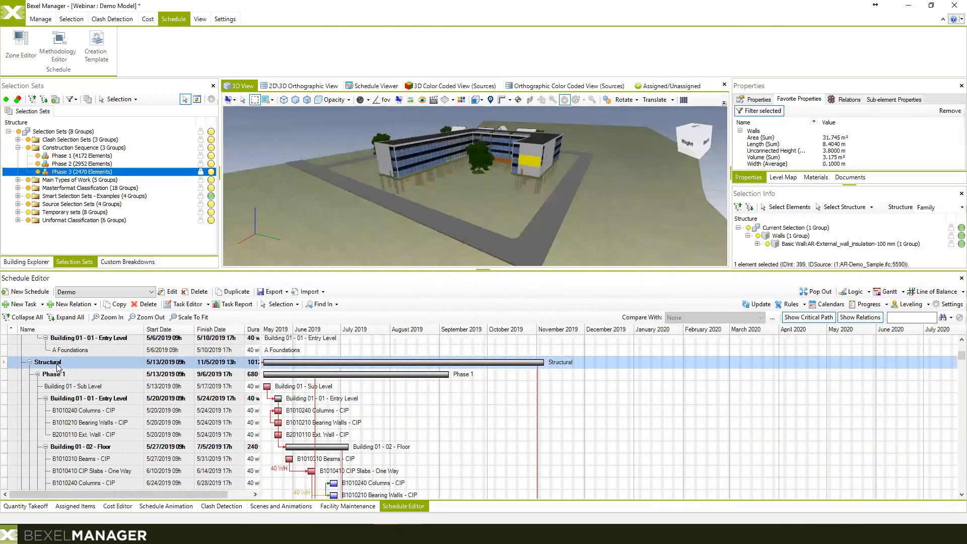
pyautogui.rightClick(57, 364)
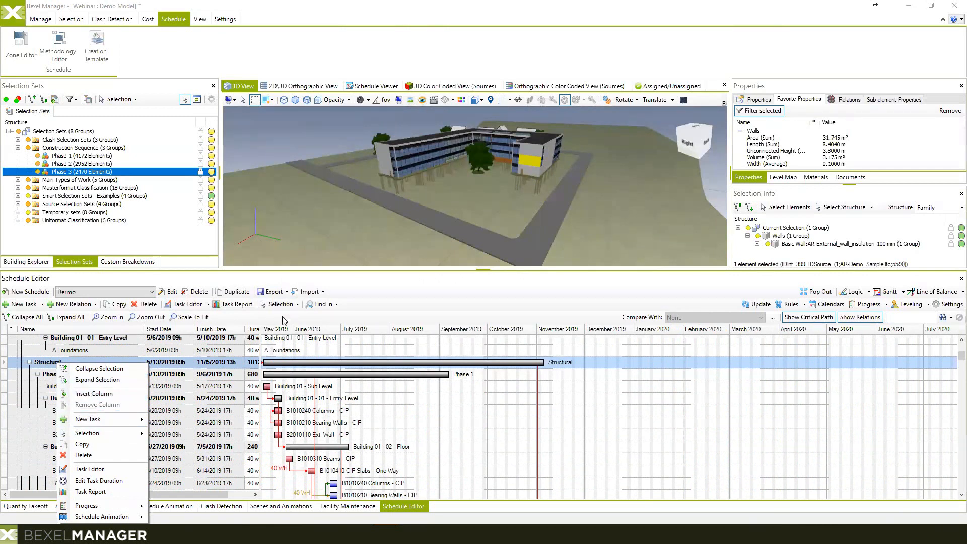
pyautogui.moveTo(129, 438)
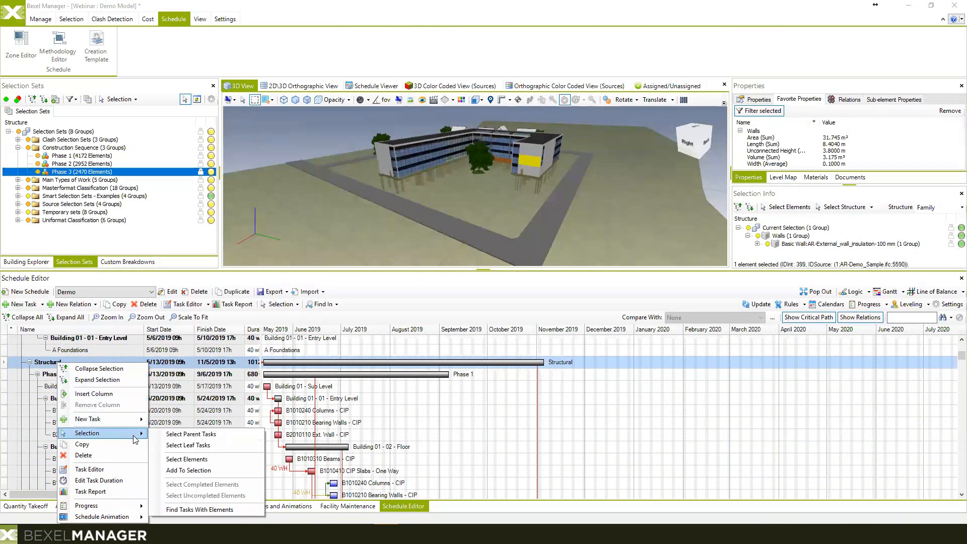
pyautogui.click(186, 459)
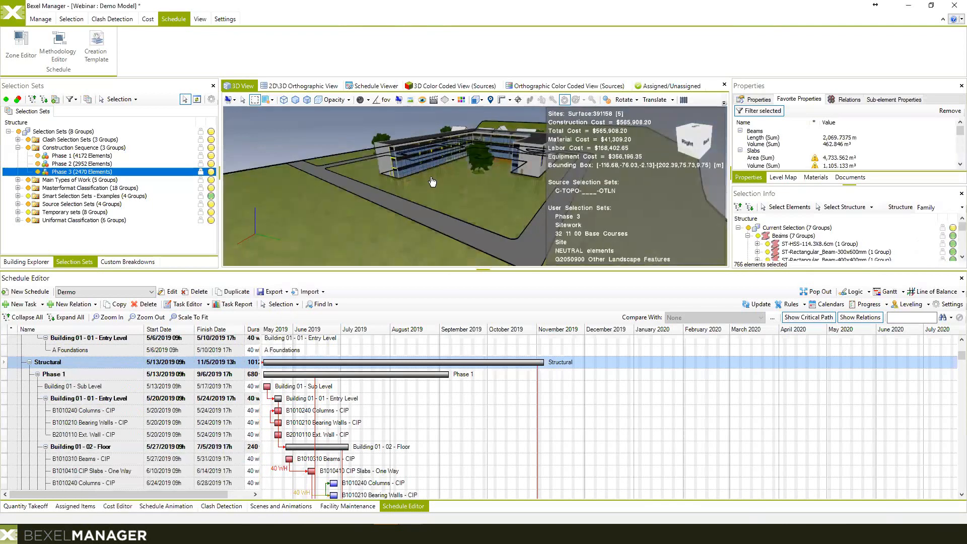
# Step: Isolate the selected Structural elements in the 3D view so that only they are displayed
pyautogui.moveTo(441, 174); pyautogui.dragTo(631, 151, button='middle')
pyautogui.rightClick(641, 131)
pyautogui.moveTo(741, 185)
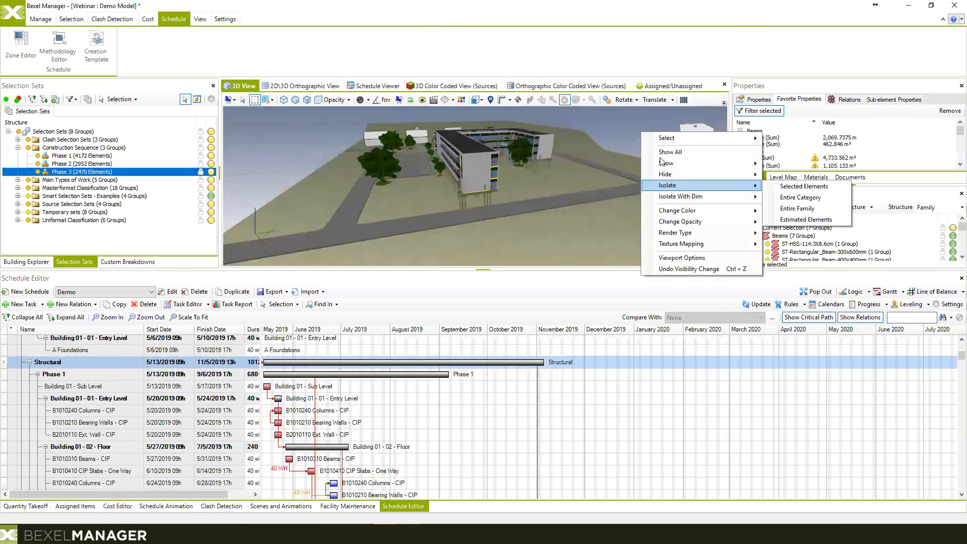
pyautogui.click(773, 188)
pyautogui.moveTo(562, 195); pyautogui.dragTo(397, 237, button='middle')
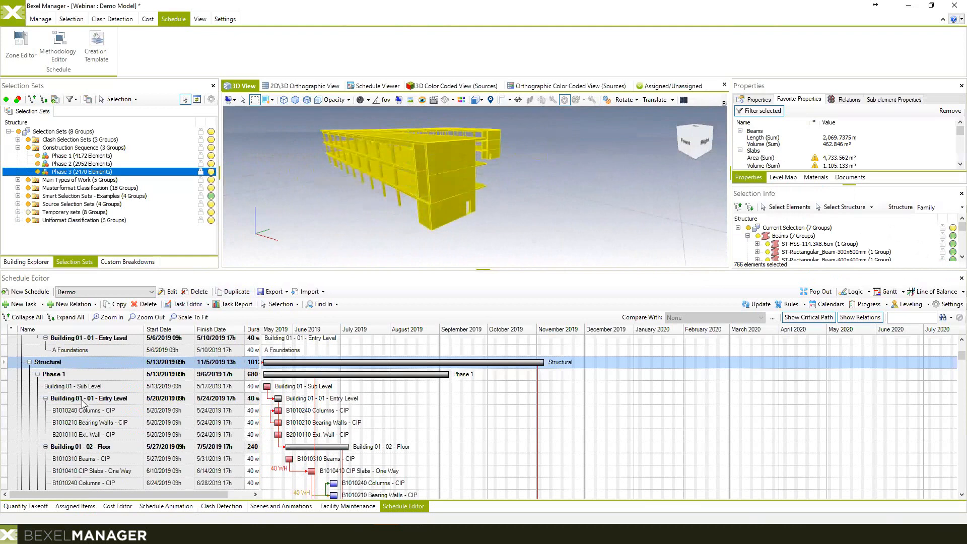
# Step: Select the model elements linked to the Structural Phase 1 task Building 01 - 02 - Floor and inspect them in the 3D view
pyautogui.scroll(-5, 83, 403)
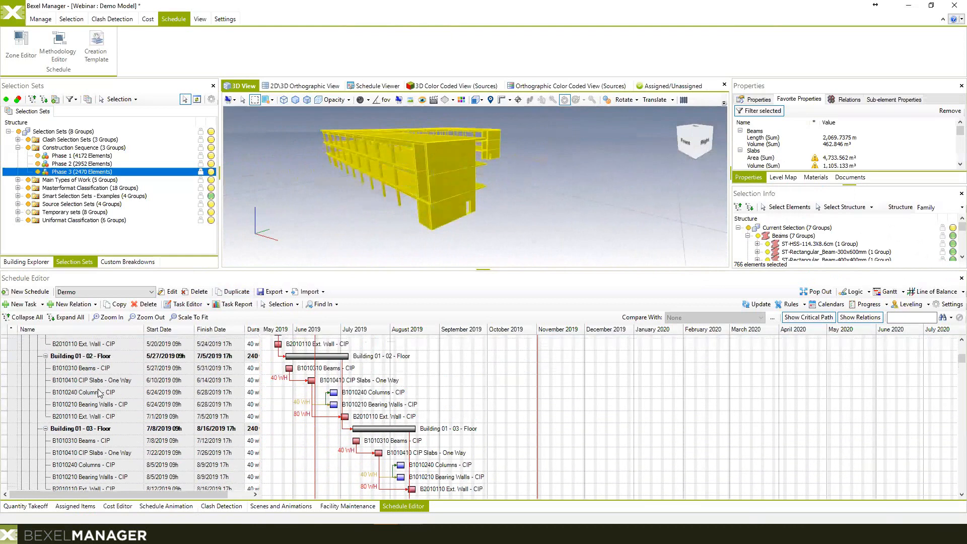
pyautogui.scroll(1, 100, 393)
pyautogui.rightClick(82, 371)
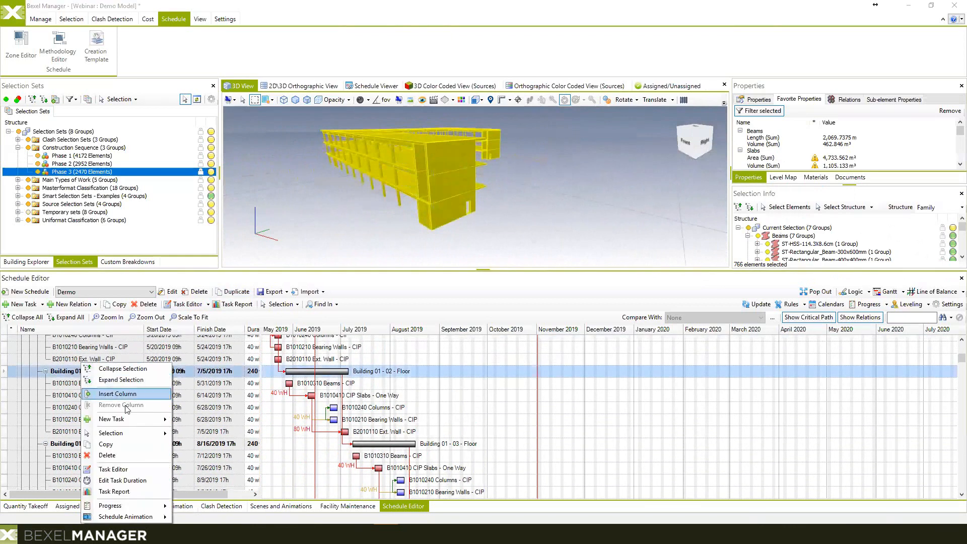
pyautogui.moveTo(135, 434)
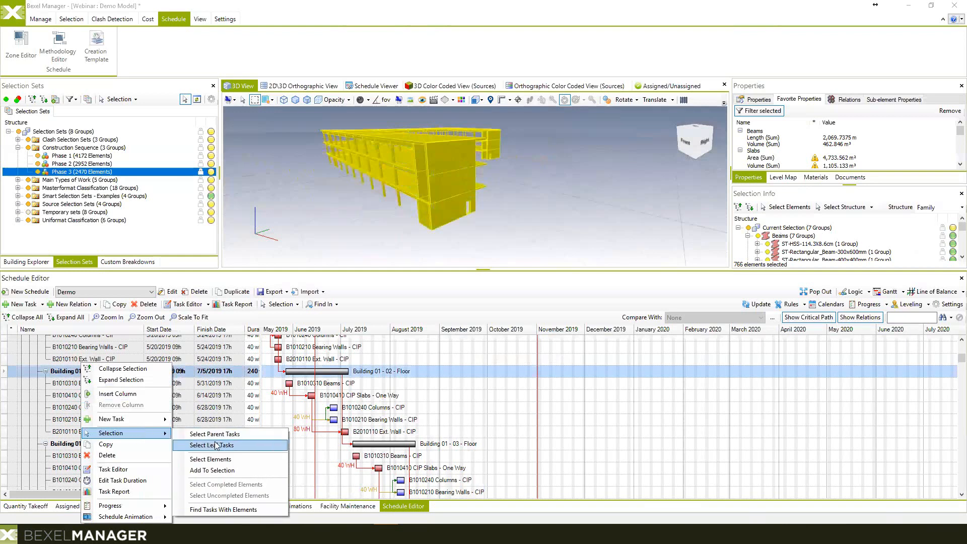
pyautogui.click(220, 459)
pyautogui.moveTo(546, 215); pyautogui.dragTo(513, 210, button='right')
pyautogui.moveTo(514, 209); pyautogui.dragTo(542, 213, button='middle')
pyautogui.moveTo(542, 213); pyautogui.dragTo(525, 276, button='right')
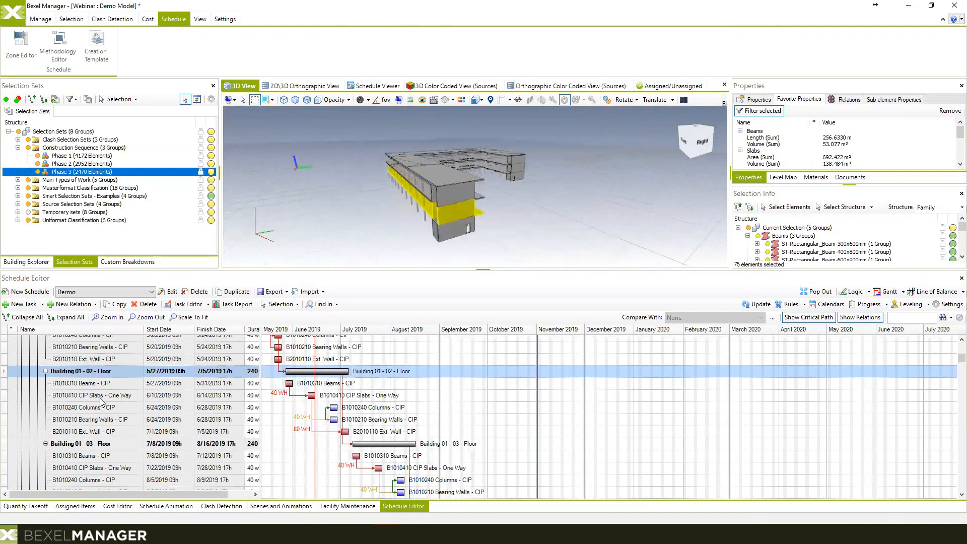
# Step: Show all model elements again in the 3D view, including the site and surroundings
pyautogui.scroll(10, 106, 397)
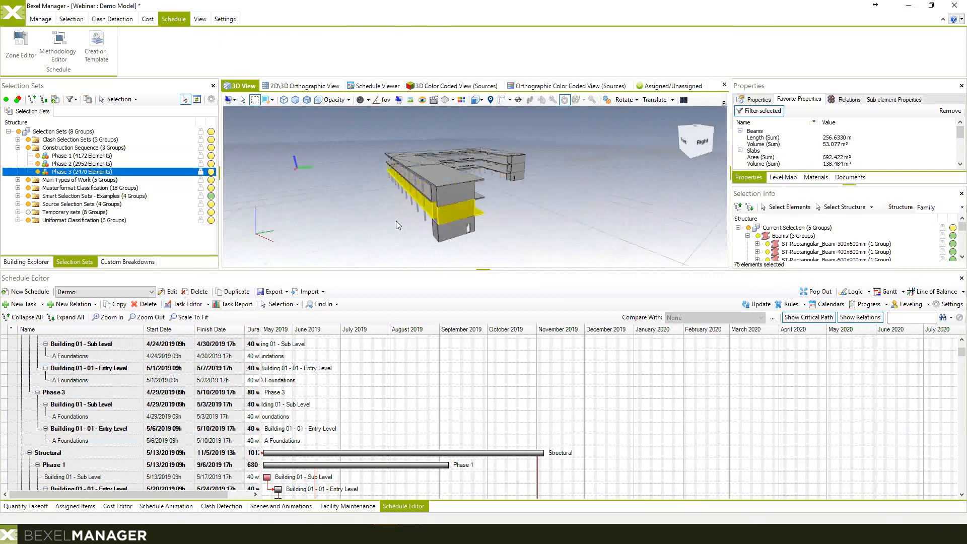
pyautogui.moveTo(395, 221); pyautogui.dragTo(431, 229, button='middle')
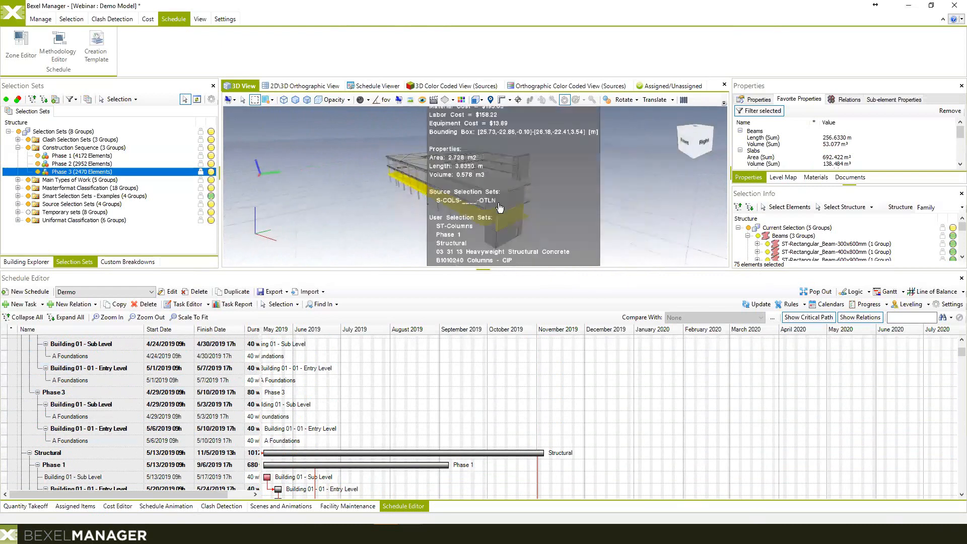
pyautogui.moveTo(499, 207); pyautogui.dragTo(563, 219, button='middle')
pyautogui.rightClick(570, 218)
pyautogui.press('Escape')
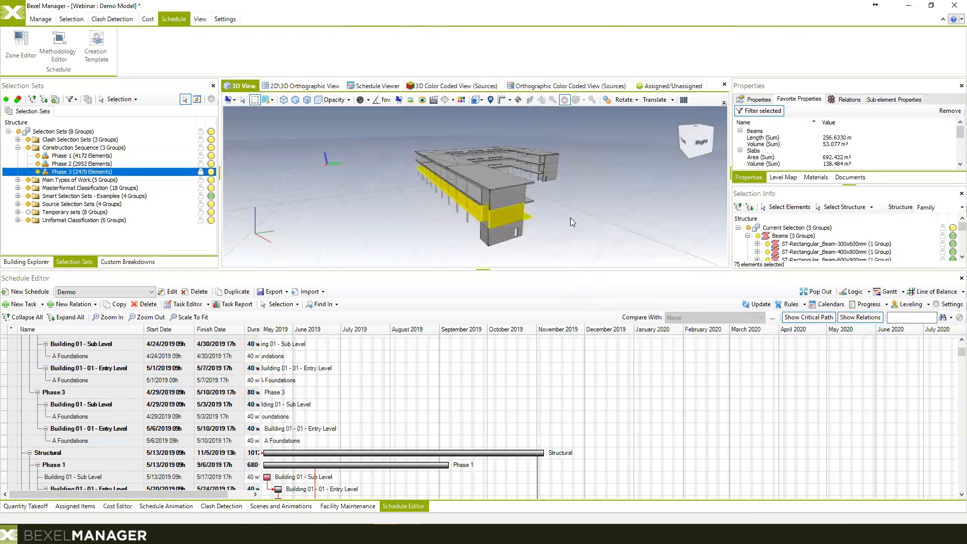
pyautogui.scroll(-2, 570, 217)
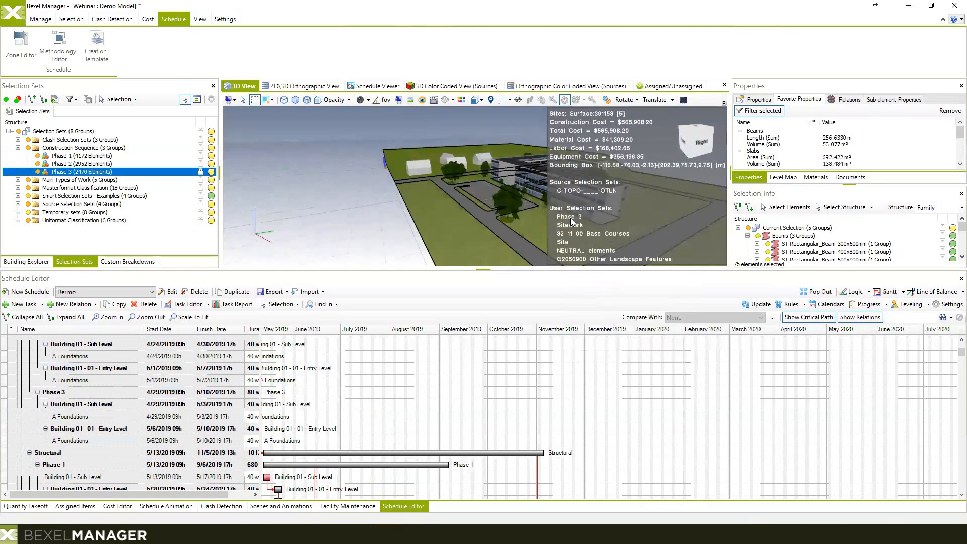
# Step: Enlarge the 3D view area and zoom out the Gantt chart to show the schedule from its first task to project completion
pyautogui.moveTo(483, 270); pyautogui.dragTo(483, 332)
pyautogui.keyDown('ctrl'); pyautogui.scroll(-5, 449, 433); pyautogui.keyUp('ctrl')
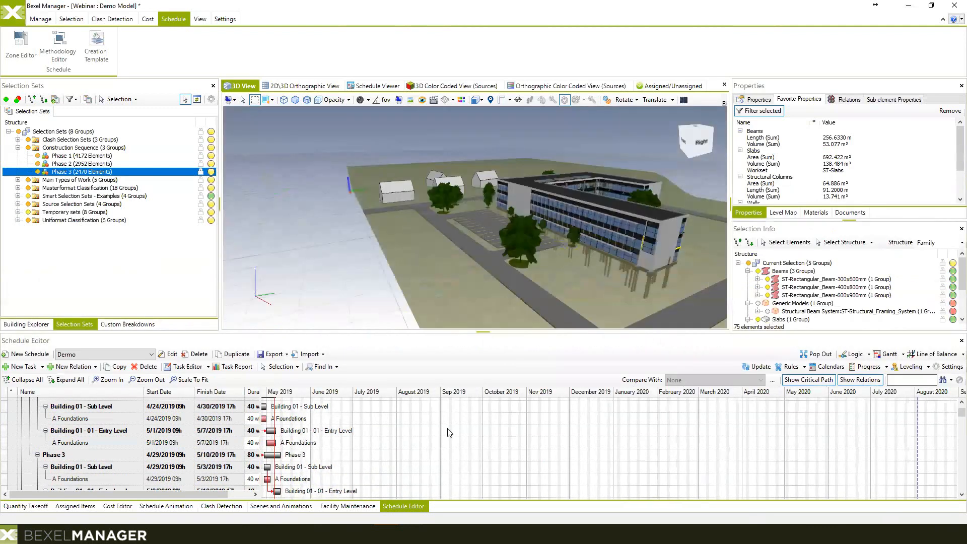
pyautogui.scroll(3, 133, 451)
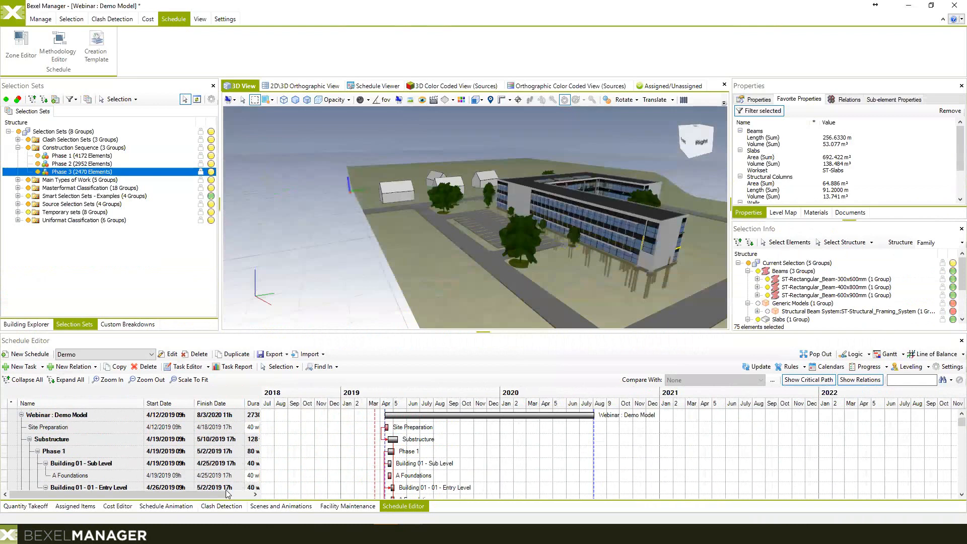
# Step: Generate the schedule animation from the current schedule and display it in the Schedule Viewer
pyautogui.click(164, 506)
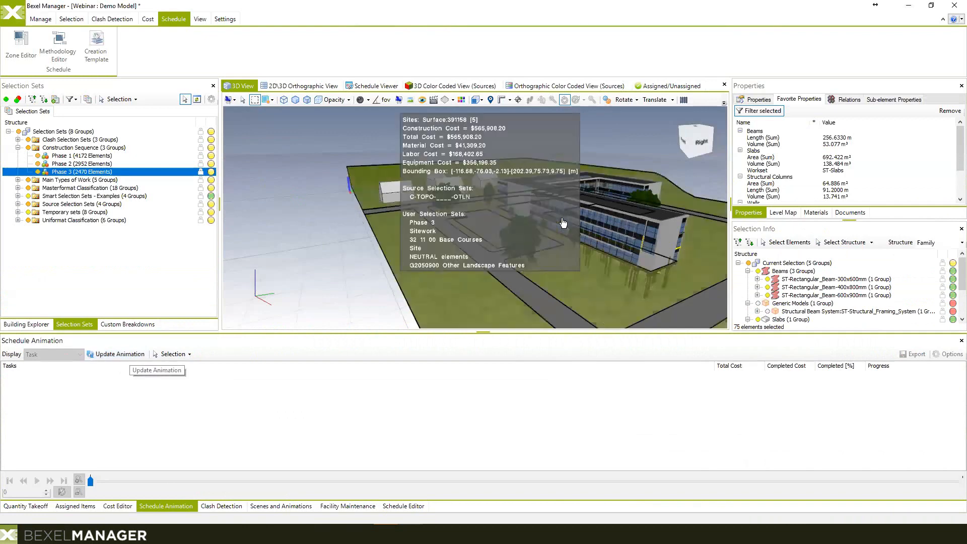
pyautogui.moveTo(568, 196); pyautogui.dragTo(541, 189, button='middle')
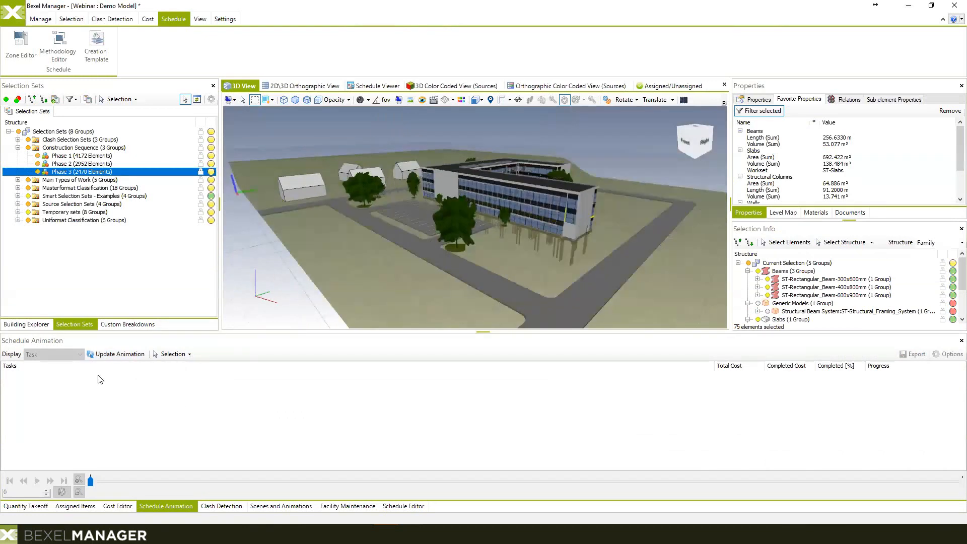
pyautogui.click(122, 352)
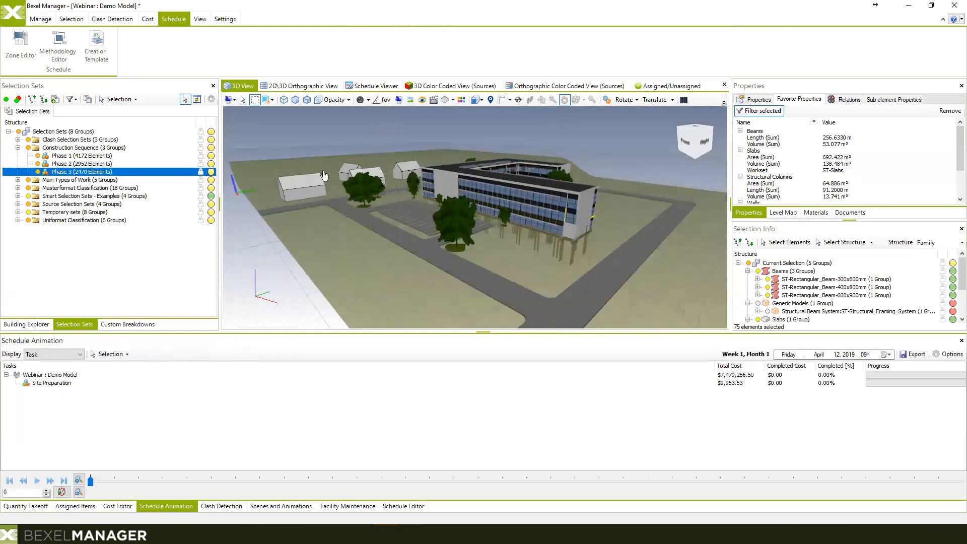
pyautogui.click(374, 86)
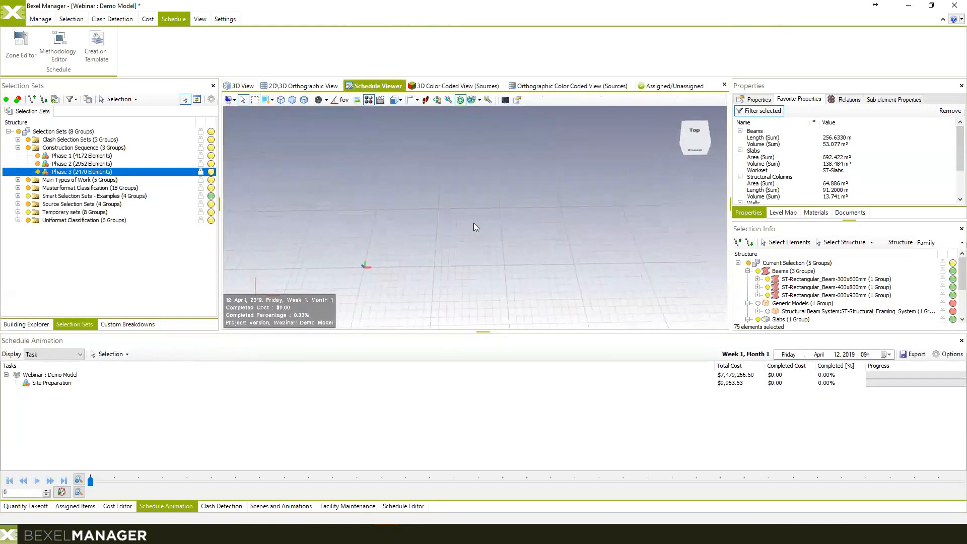
# Step: Play the construction animation up to May 10, 2019, stop it, and inspect the substructure built so far
pyautogui.click(38, 480)
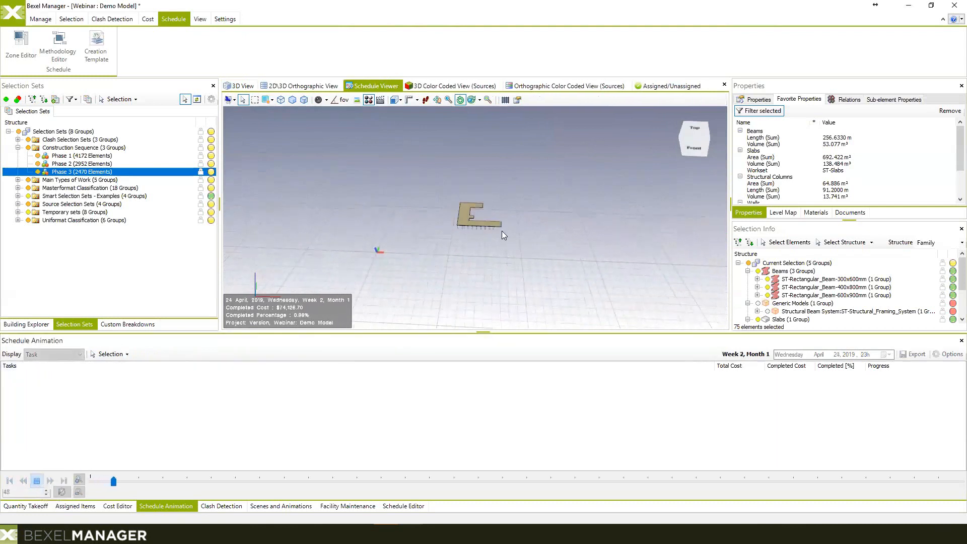
pyautogui.click(37, 480)
pyautogui.moveTo(464, 218)
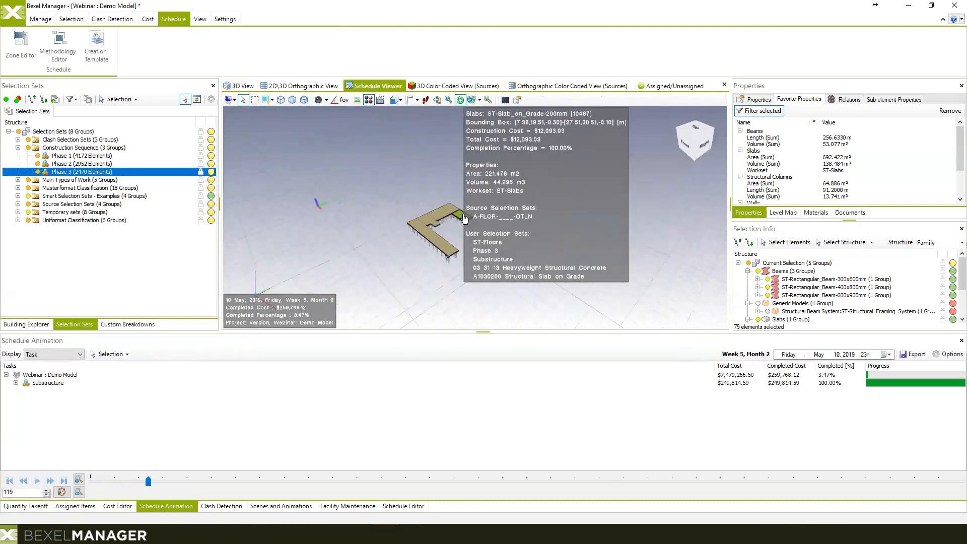
pyautogui.moveTo(464, 218)
pyautogui.mouseDown()
pyautogui.moveTo(473, 224)
pyautogui.moveTo(476, 209)
pyautogui.moveTo(468, 219)
pyautogui.mouseUp()
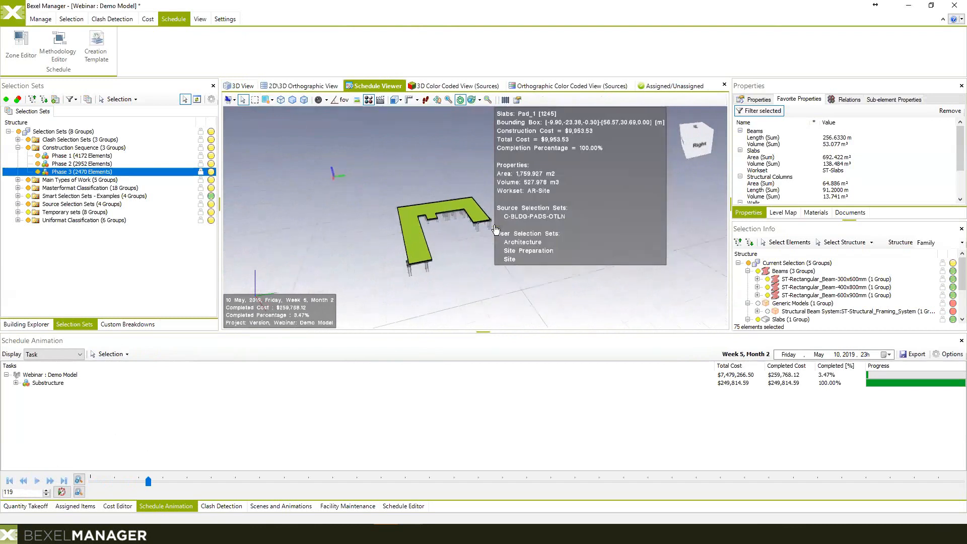
pyautogui.scroll(2, 506, 222)
pyautogui.moveTo(511, 227); pyautogui.dragTo(520, 231)
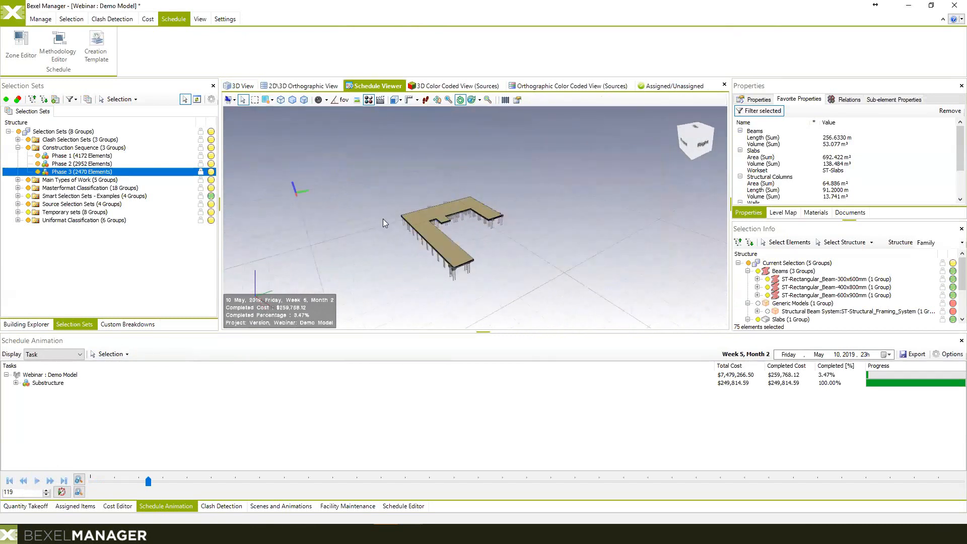
# Step: Return to the full 3D model and select the NEUTRAL elements selection set from the Temporary sets group
pyautogui.click(246, 86)
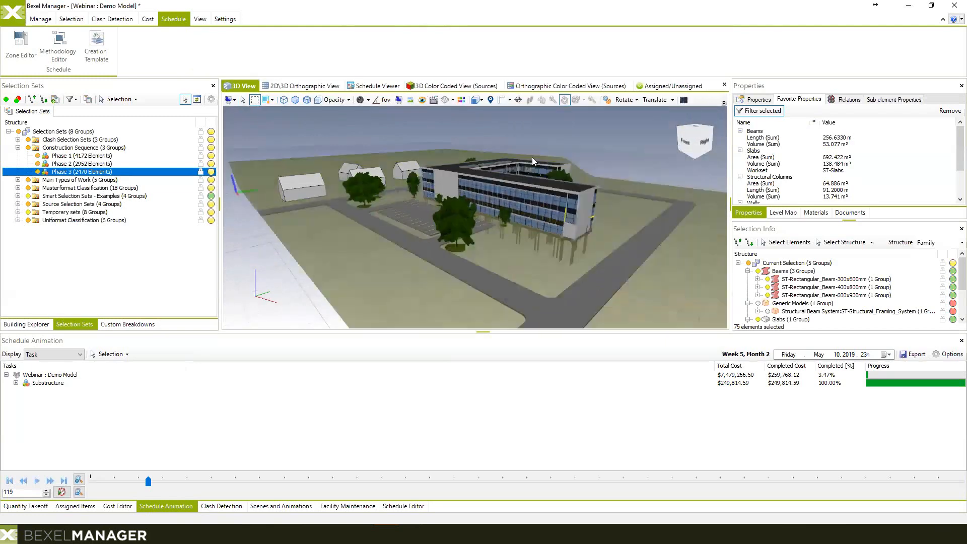
pyautogui.moveTo(518, 173); pyautogui.dragTo(637, 161)
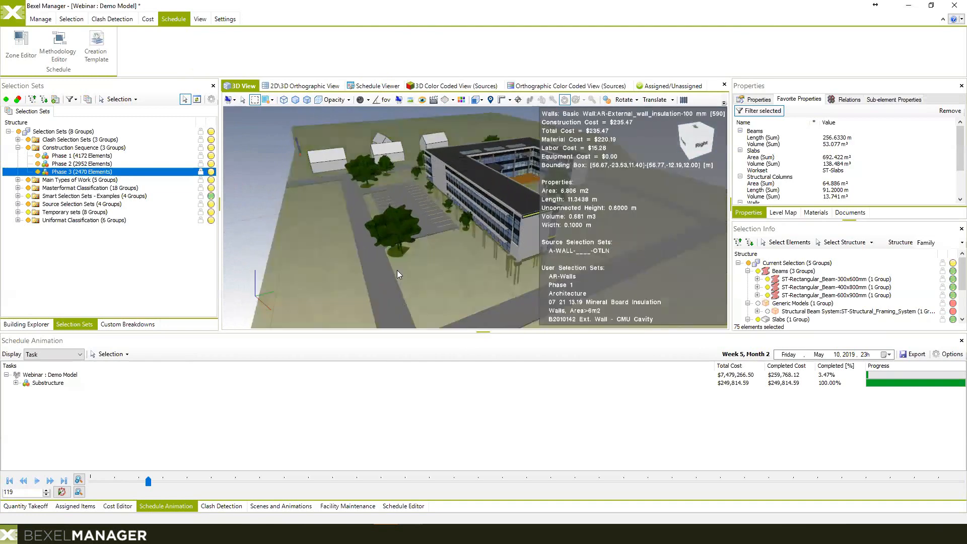
pyautogui.click(17, 212)
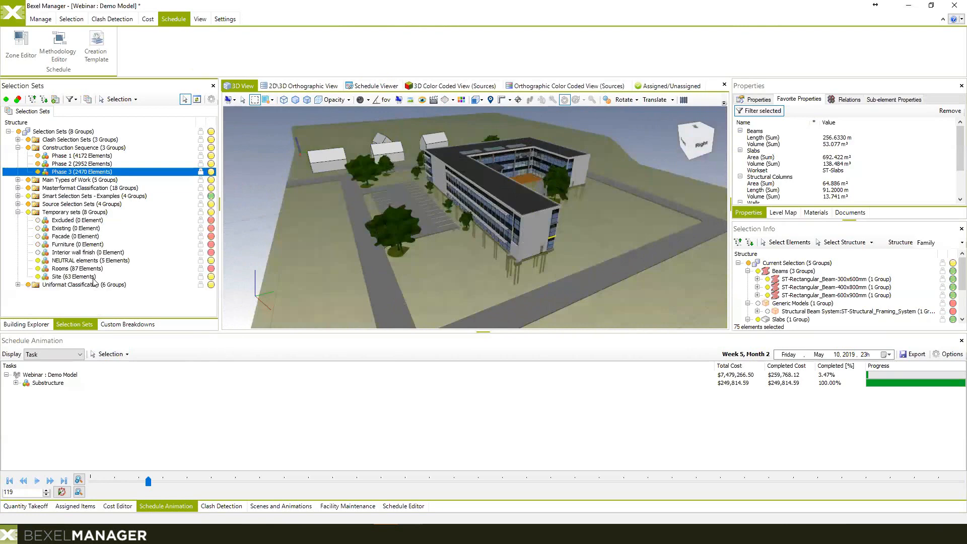
pyautogui.click(68, 260)
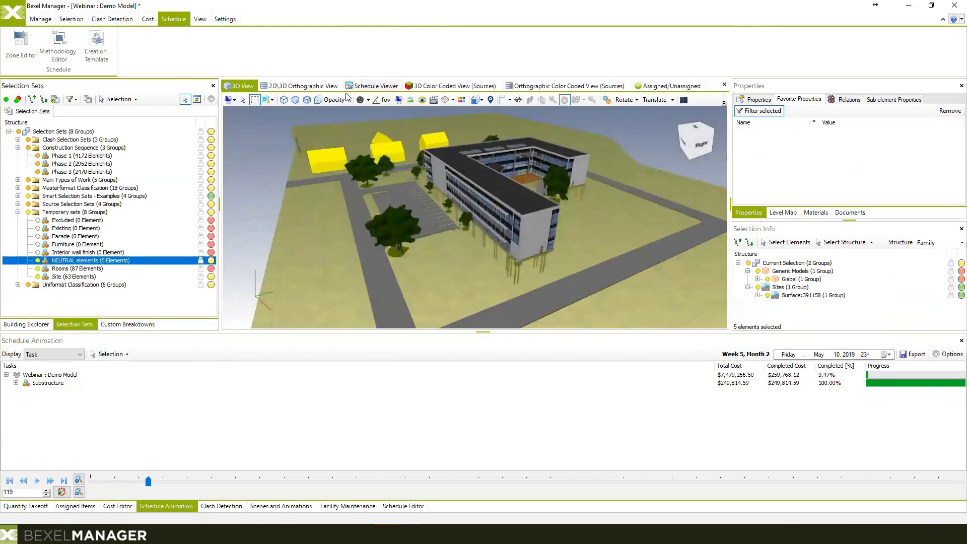
# Step: Add the selected site and surrounding buildings to the neutral schedule elements of the Schedule Viewer
pyautogui.click(375, 86)
pyautogui.rightClick(539, 201)
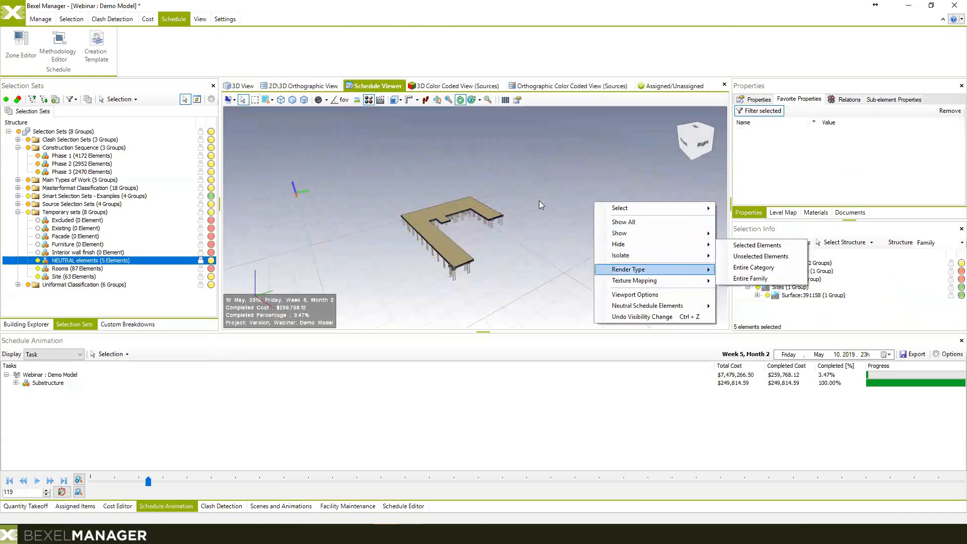
pyautogui.moveTo(649, 306)
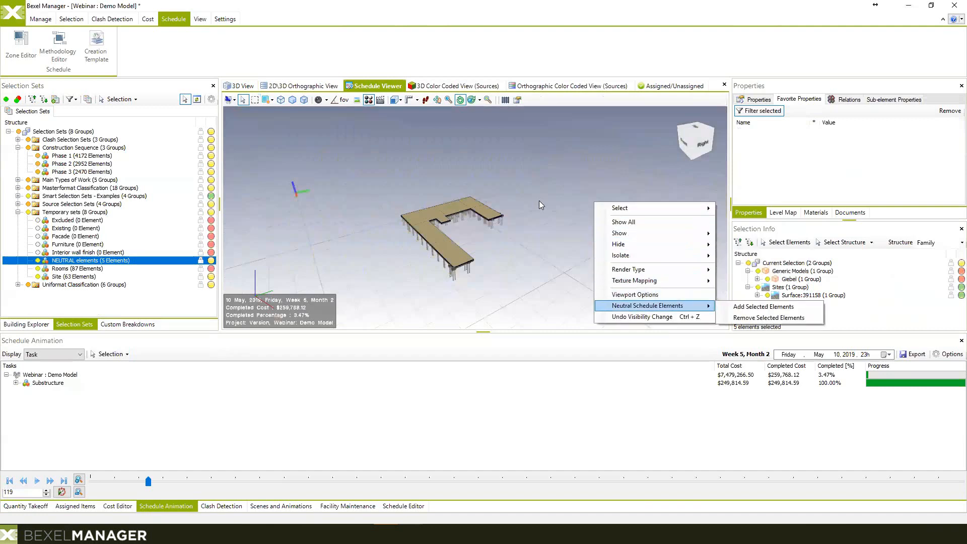
pyautogui.click(763, 306)
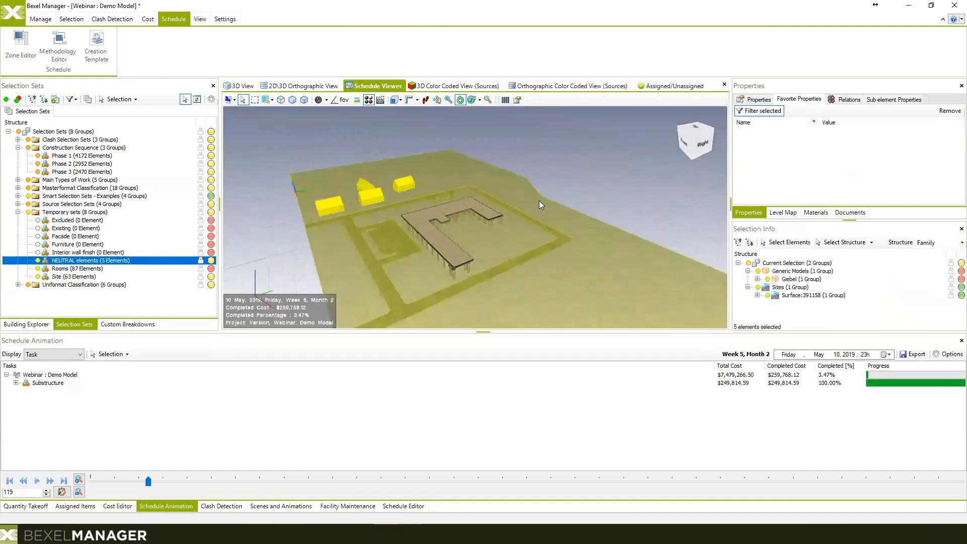
pyautogui.moveTo(553, 220)
pyautogui.mouseDown()
pyautogui.moveTo(569, 222)
pyautogui.moveTo(551, 213)
pyautogui.mouseUp()
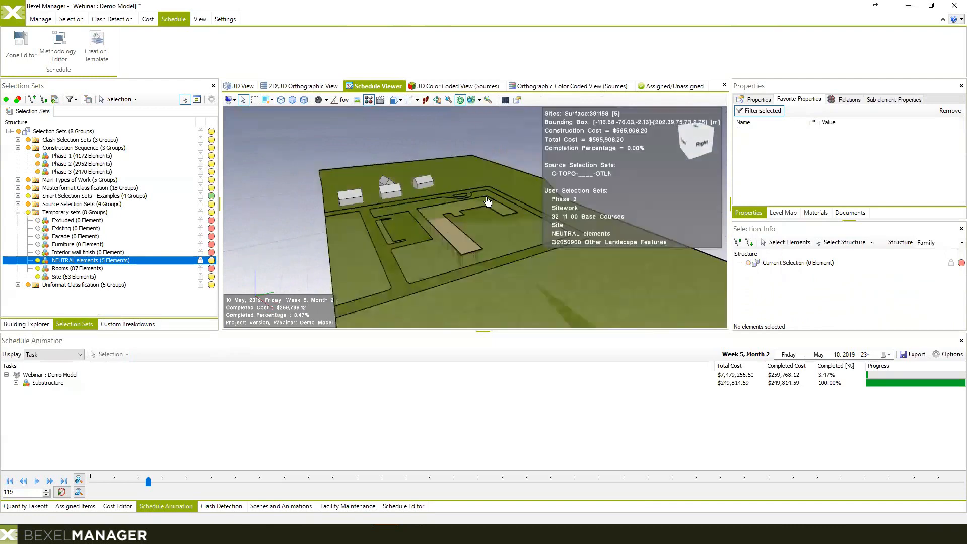
# Step: Select the building's Pad_1 slab in the Schedule Viewer and find the schedule task that contains it
pyautogui.click(487, 212)
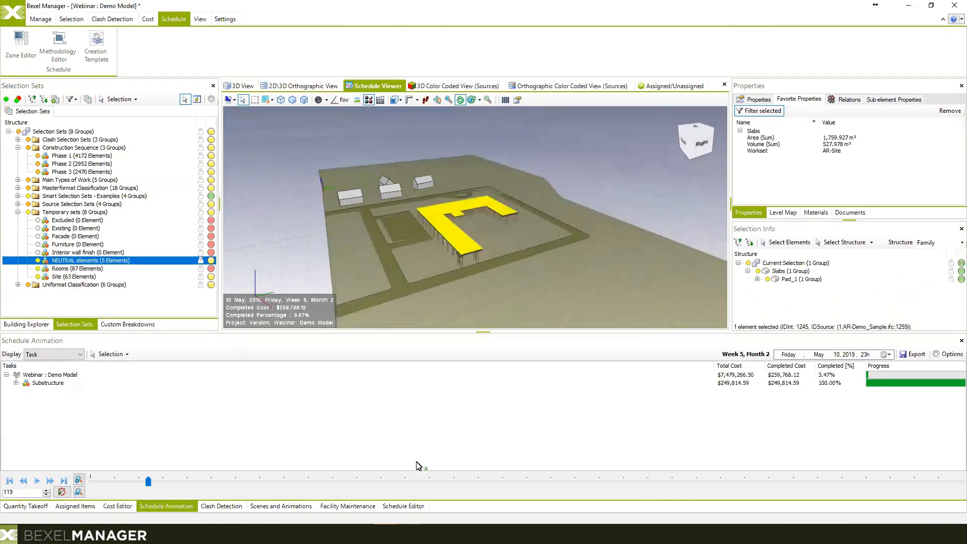
pyautogui.click(409, 507)
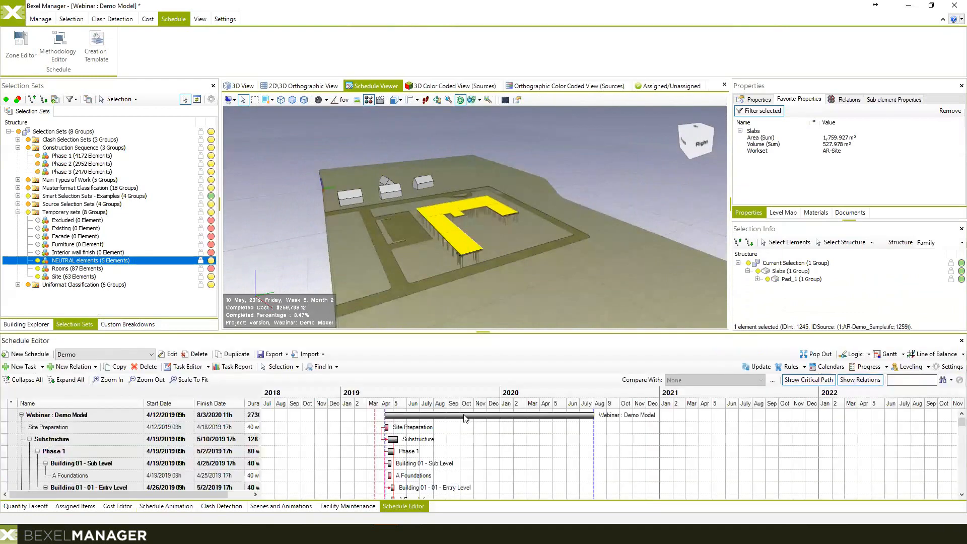
pyautogui.click(294, 367)
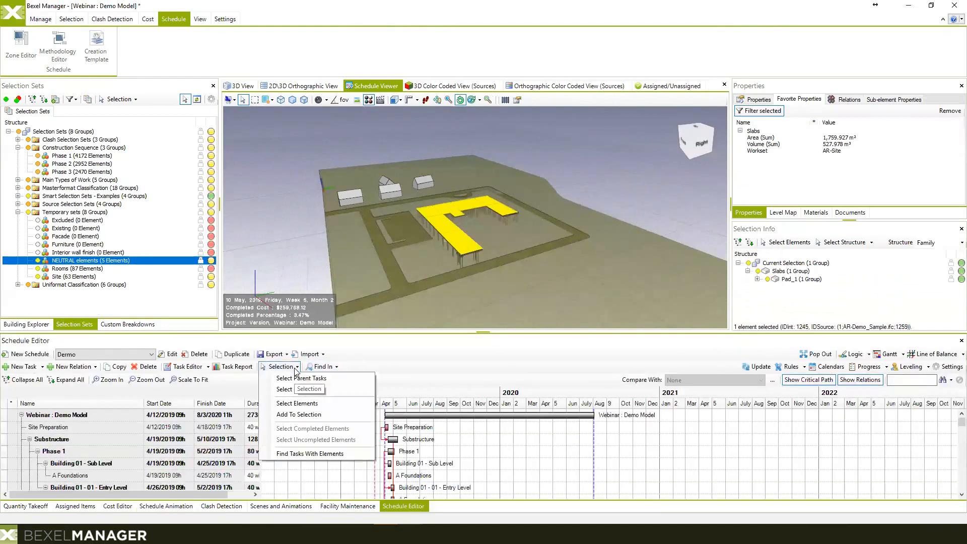
pyautogui.click(310, 454)
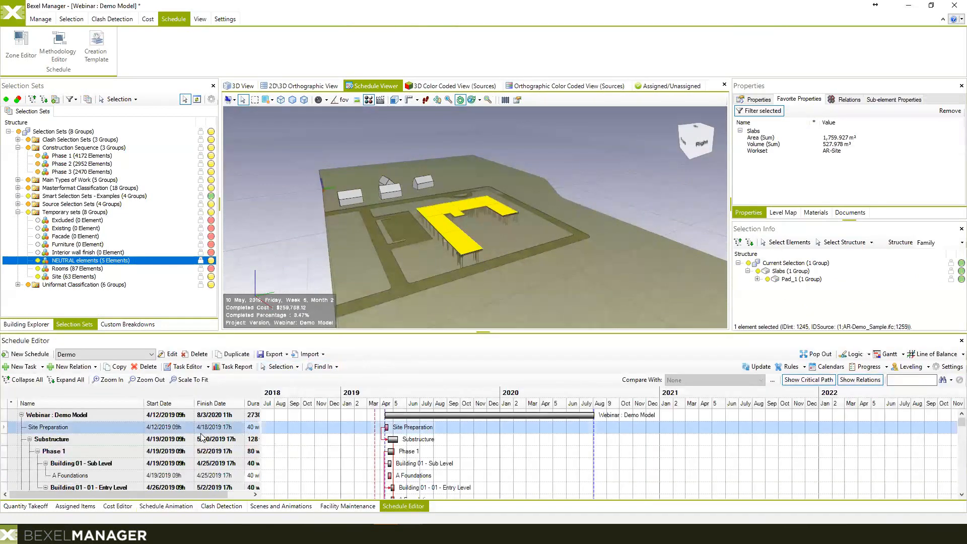
# Step: Set the Site Preparation task's work type to a fixed value of Demolition in the Task Editor
pyautogui.rightClick(56, 428)
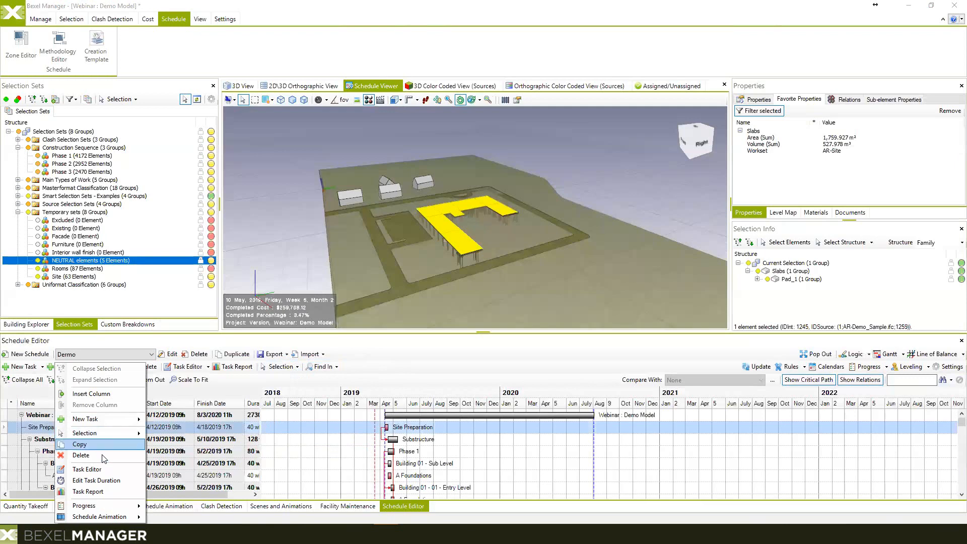
pyautogui.click(396, 360)
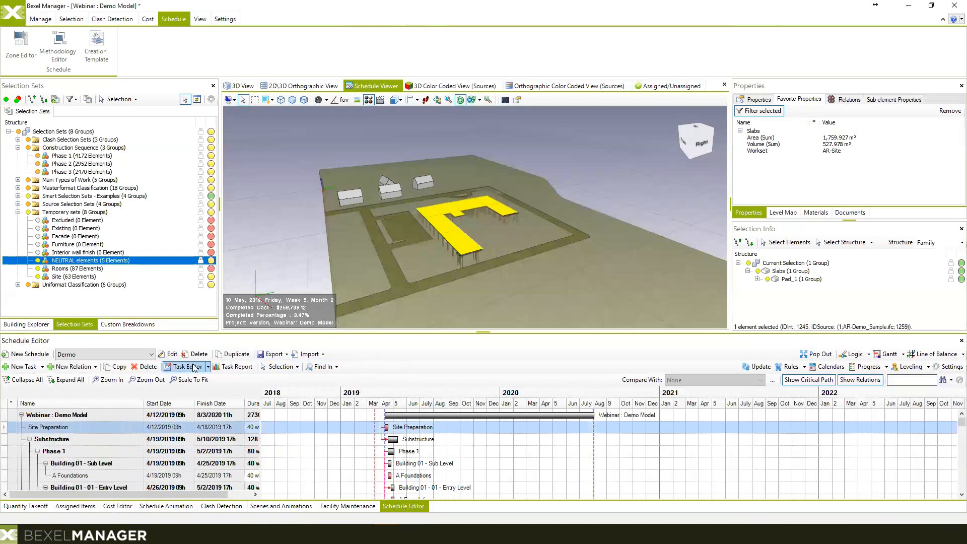
pyautogui.click(194, 366)
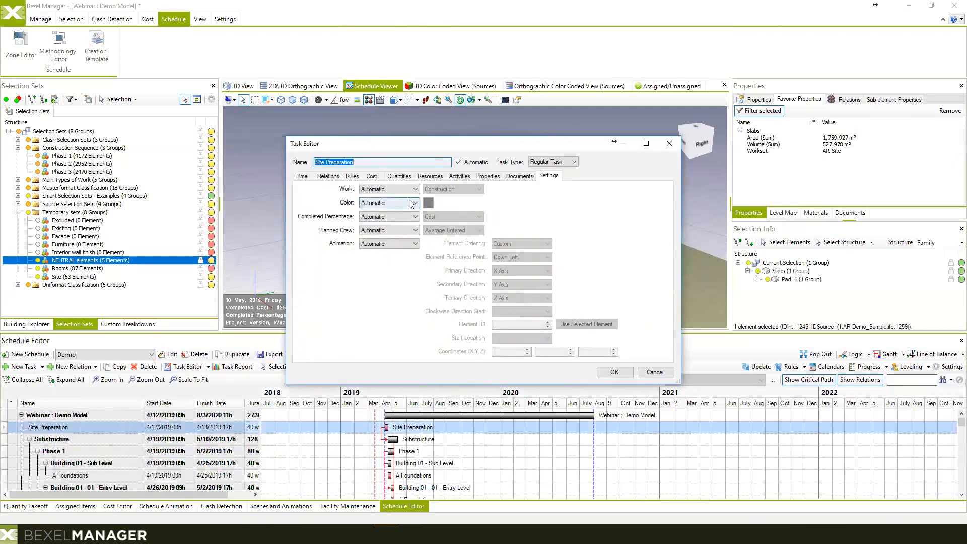
pyautogui.click(415, 190)
pyautogui.click(383, 203)
pyautogui.click(454, 189)
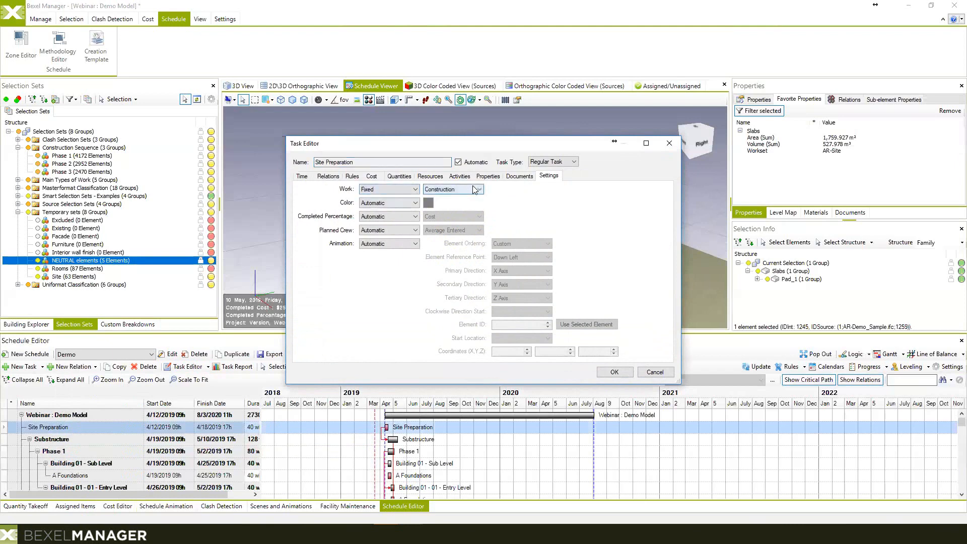
pyautogui.click(439, 205)
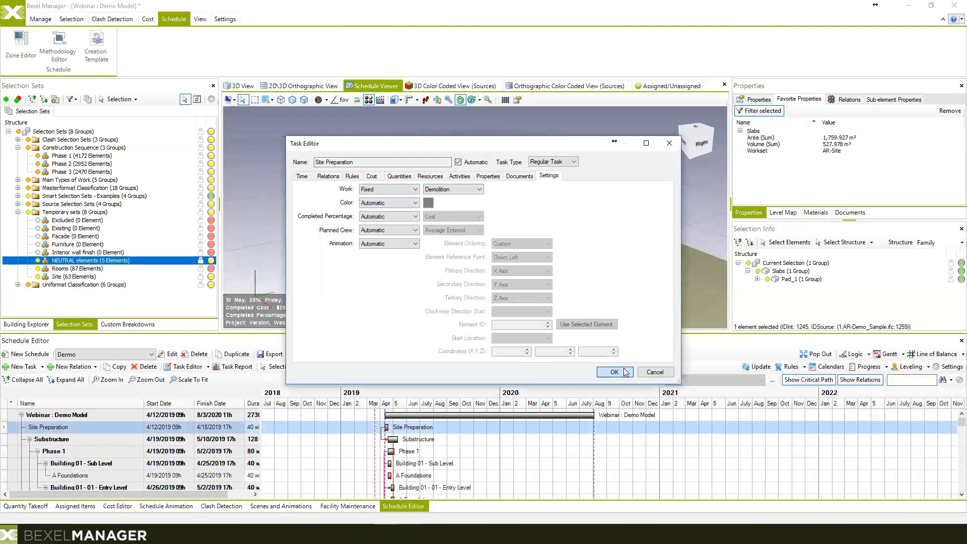
pyautogui.click(614, 371)
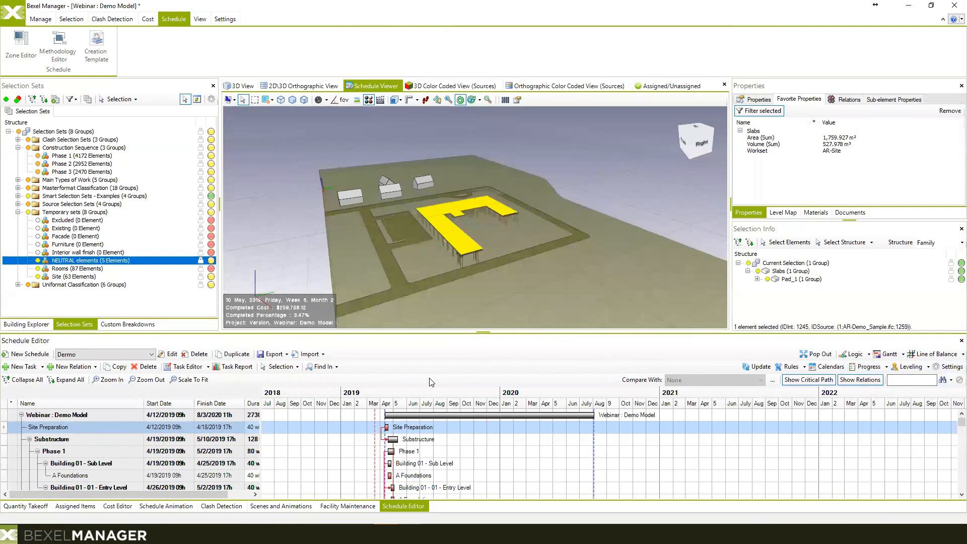
# Step: Change the task coloring system to Link rules in the schedule settings
pyautogui.moveTo(354, 261); pyautogui.dragTo(367, 264, button='middle')
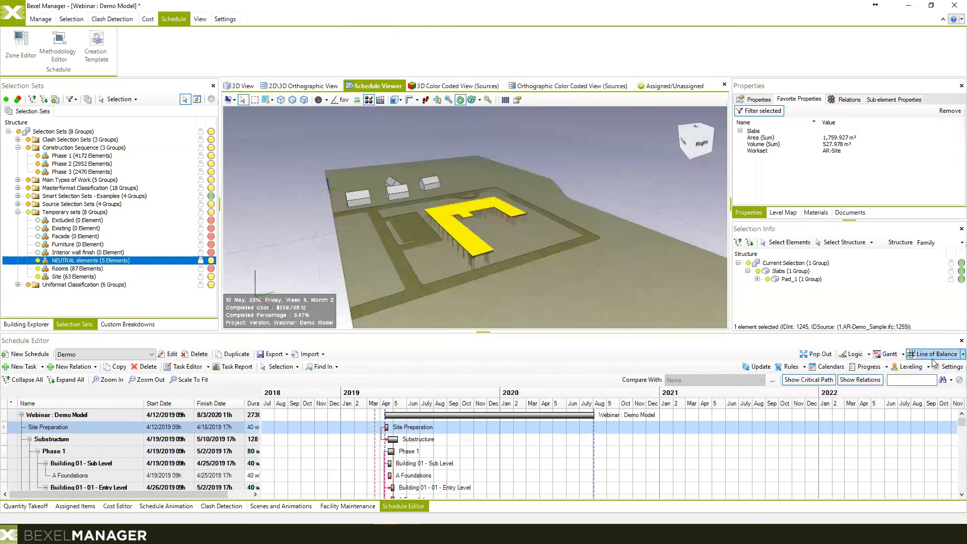
pyautogui.click(949, 368)
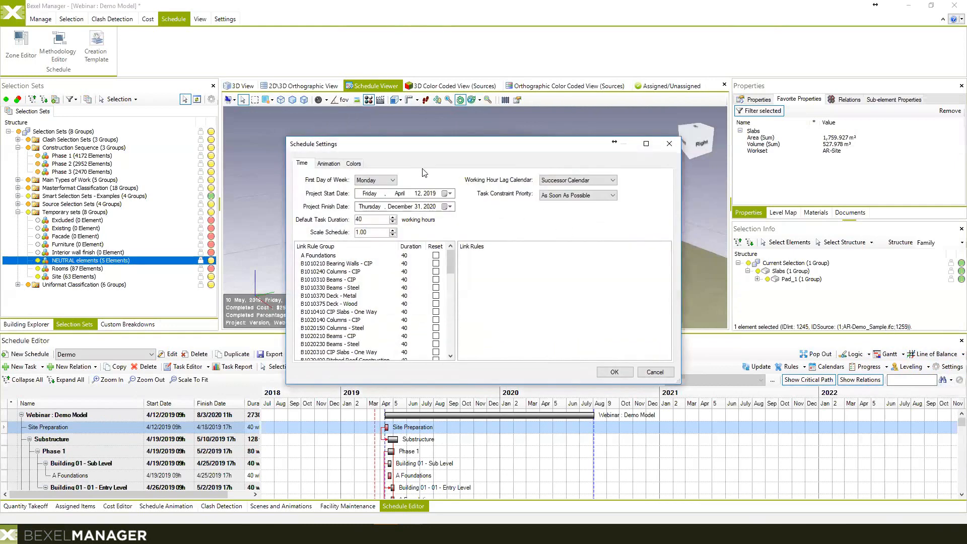
pyautogui.scroll(-15, 351, 260)
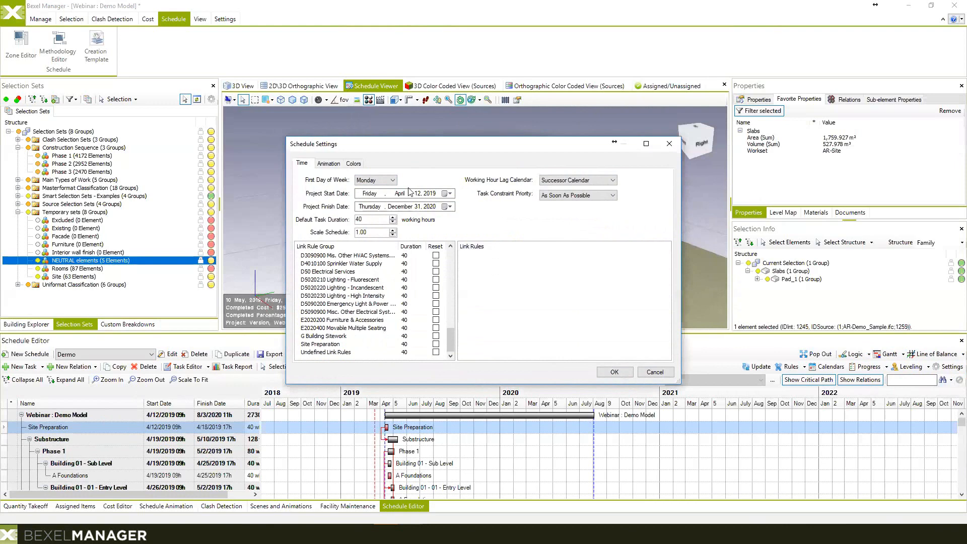
pyautogui.click(353, 164)
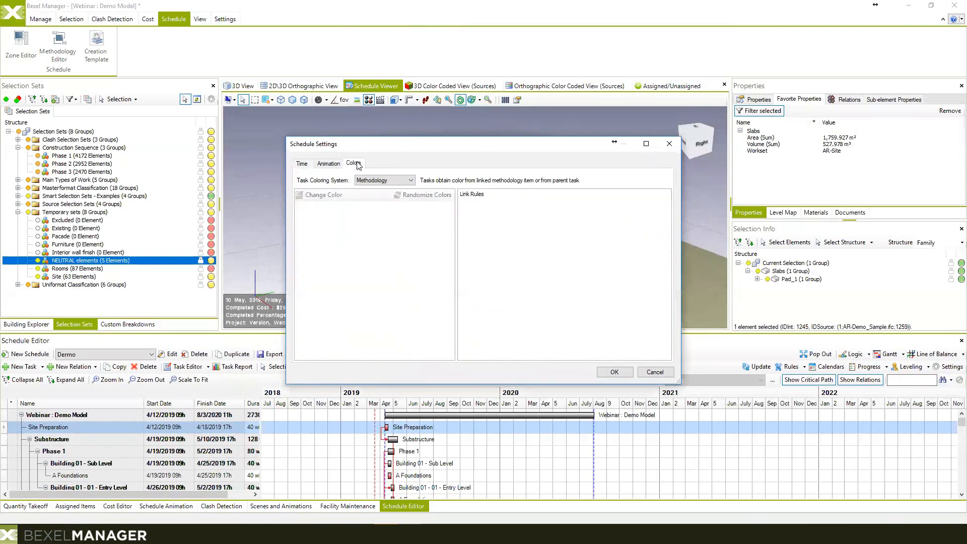
pyautogui.click(412, 181)
pyautogui.click(383, 197)
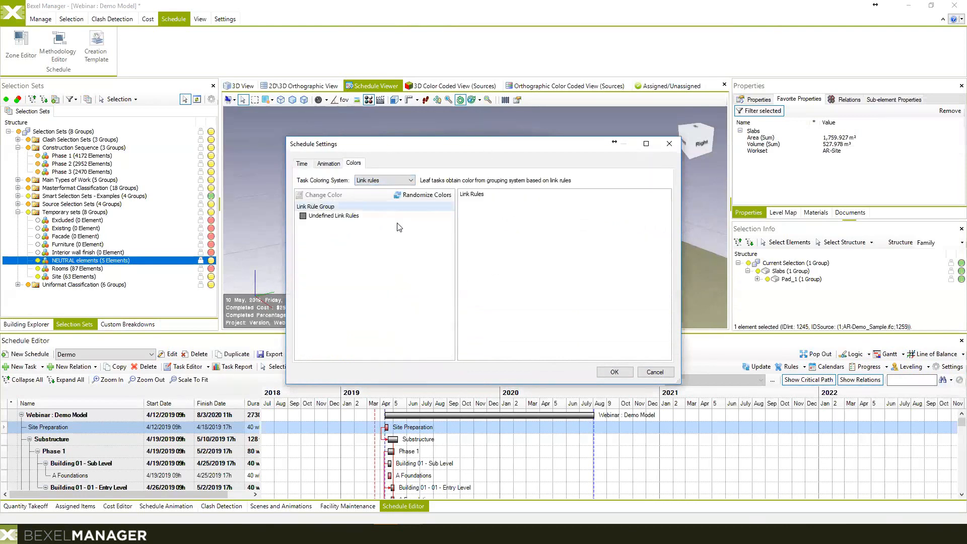
pyautogui.click(614, 372)
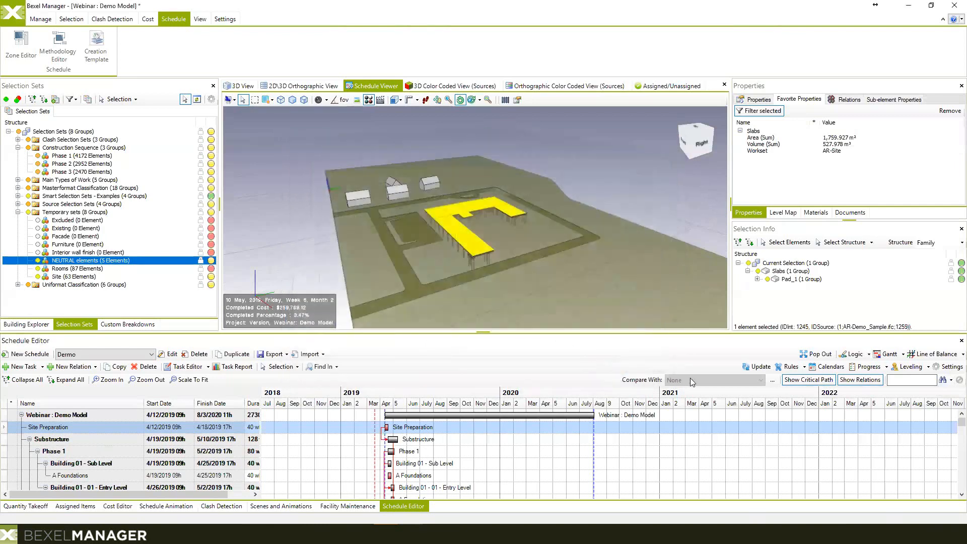
# Step: Run the schedule update for the Demo schedule and acknowledge its completion
pyautogui.click(755, 367)
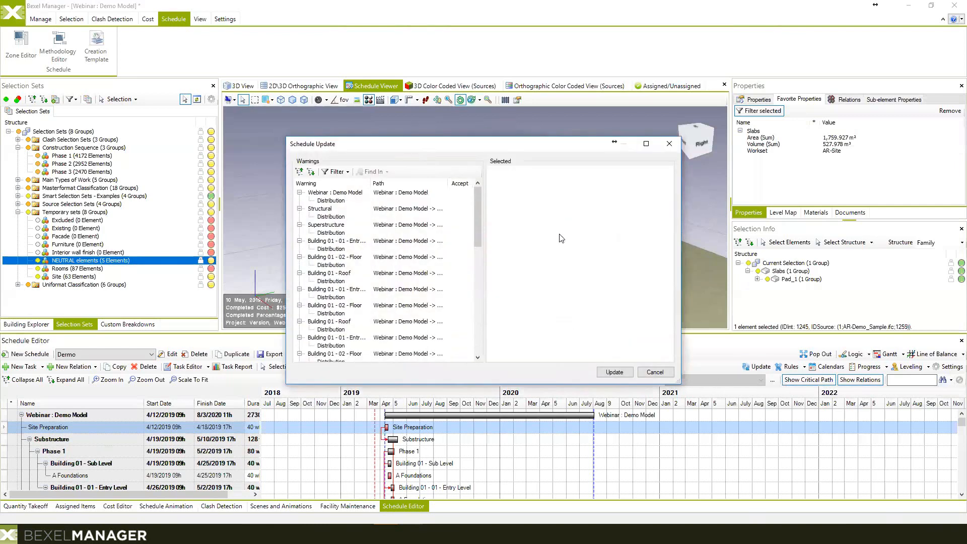
pyautogui.click(610, 371)
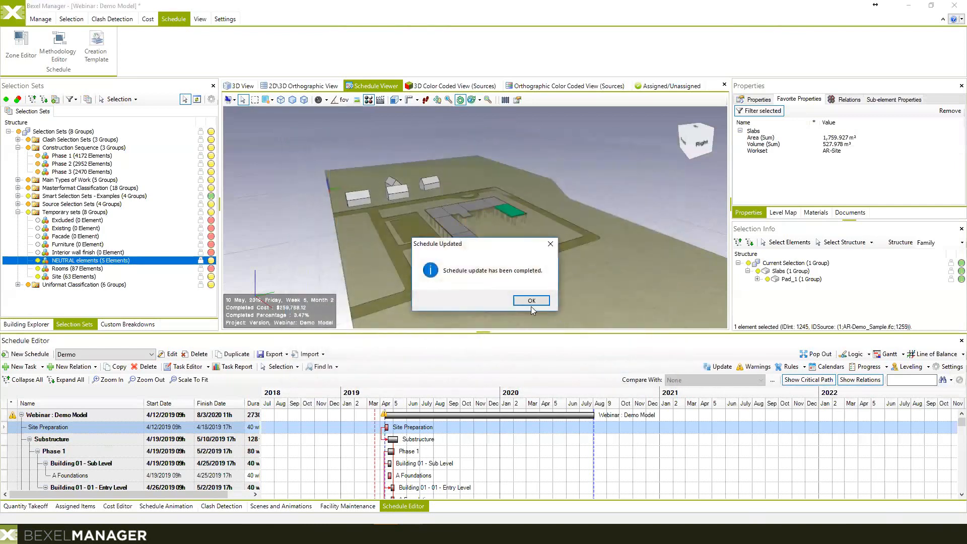
pyautogui.click(531, 301)
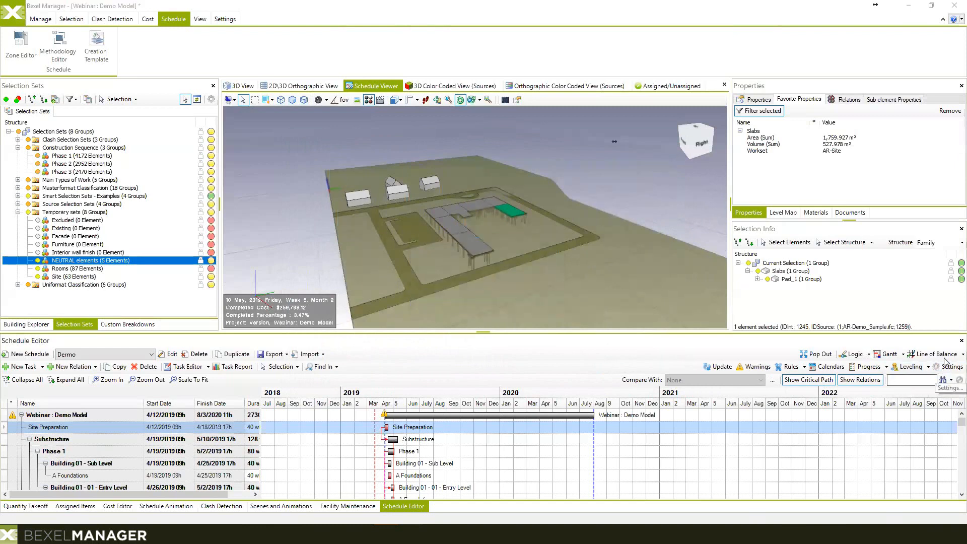
# Step: Review the colors assigned to the link rule groups in the schedule settings without changing them
pyautogui.click(948, 367)
pyautogui.scroll(-10, 358, 251)
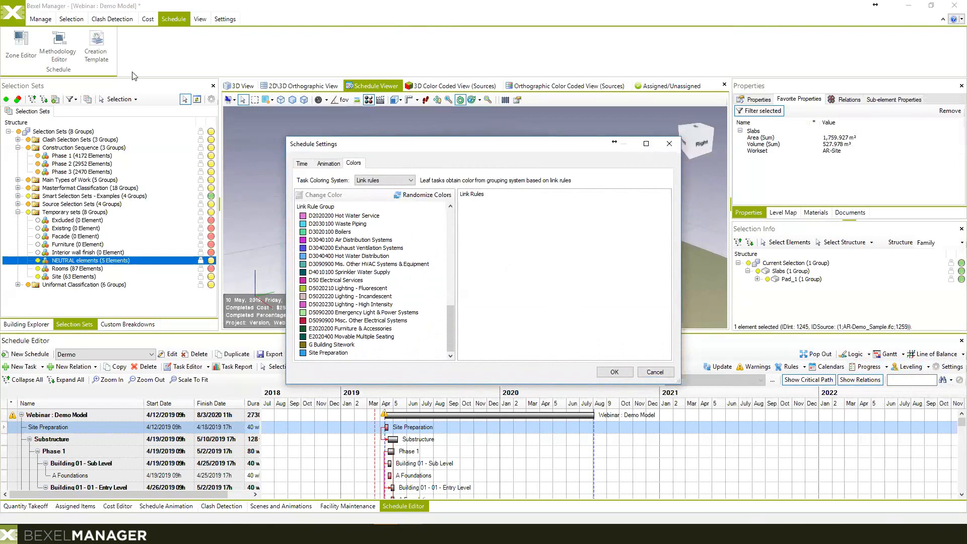
pyautogui.click(666, 370)
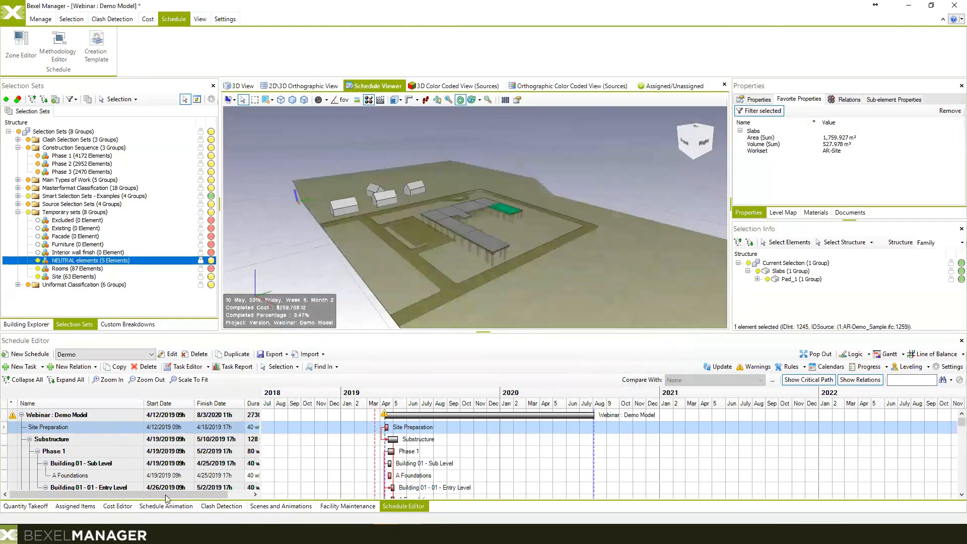
# Step: Play the schedule animation onward from May 10, 2019 and stop it at July 8, 2019
pyautogui.click(165, 506)
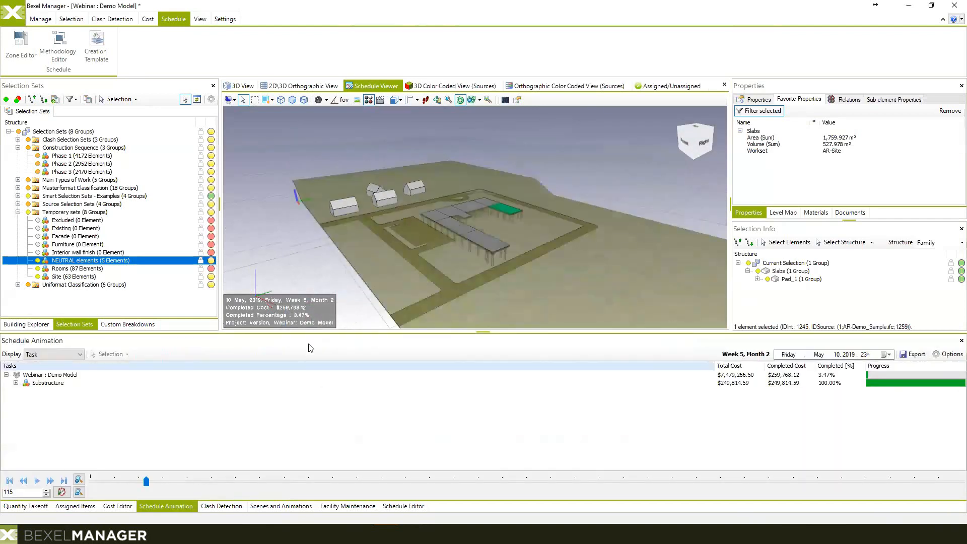
pyautogui.moveTo(442, 256); pyautogui.dragTo(426, 263, button='middle')
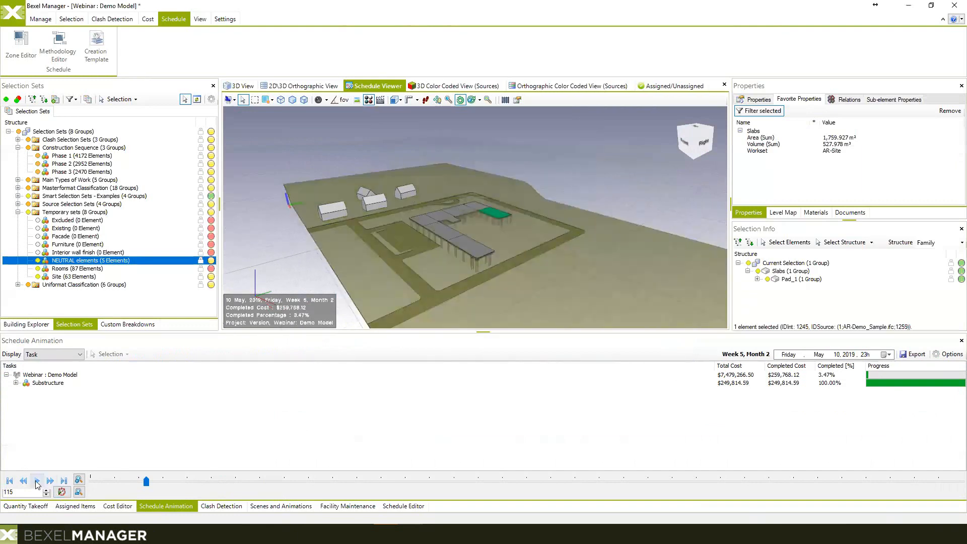
pyautogui.click(37, 480)
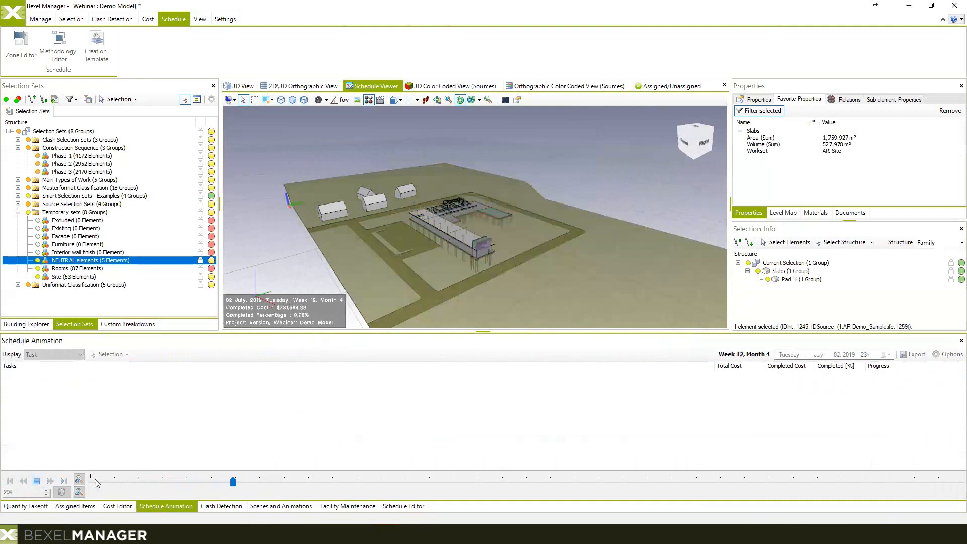
pyautogui.click(36, 480)
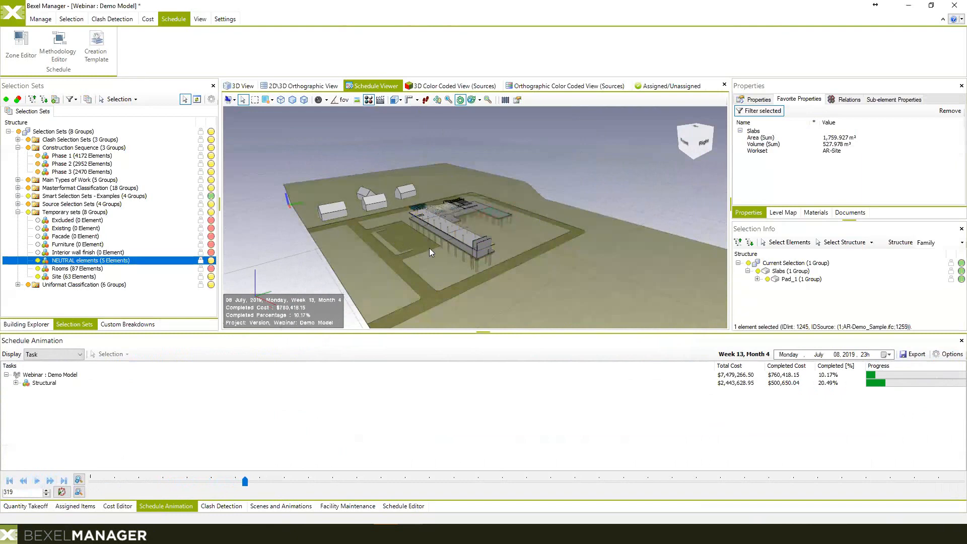
# Step: Set the schedule animation's interval type to Hourly, every 1 hour
pyautogui.click(948, 354)
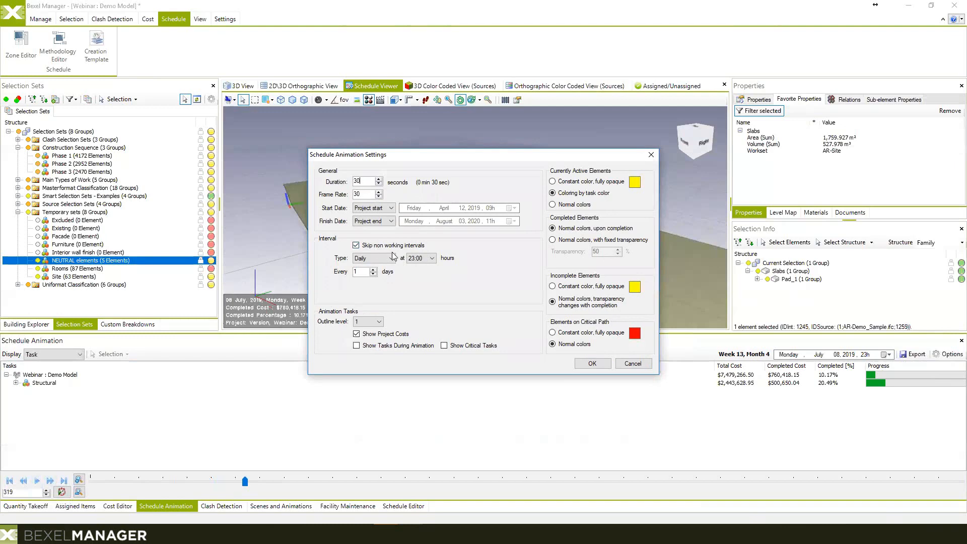
pyautogui.moveTo(431, 161); pyautogui.dragTo(396, 160)
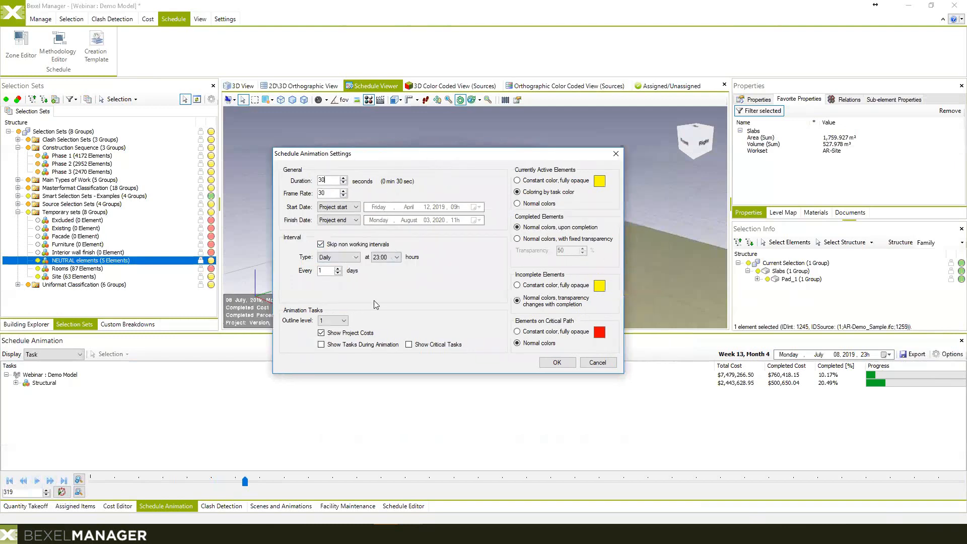
pyautogui.moveTo(562, 159); pyautogui.dragTo(424, 144)
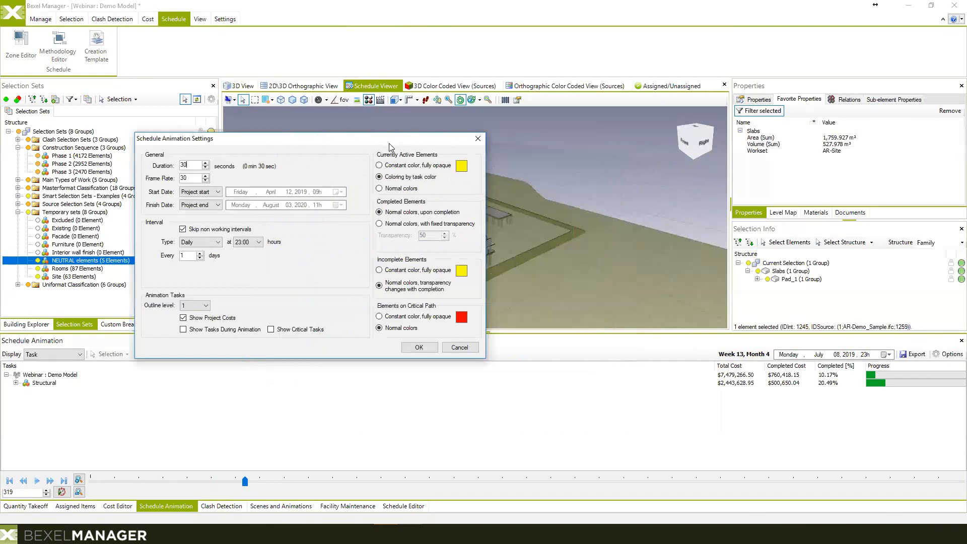
pyautogui.moveTo(388, 143); pyautogui.dragTo(516, 167)
pyautogui.click(346, 266)
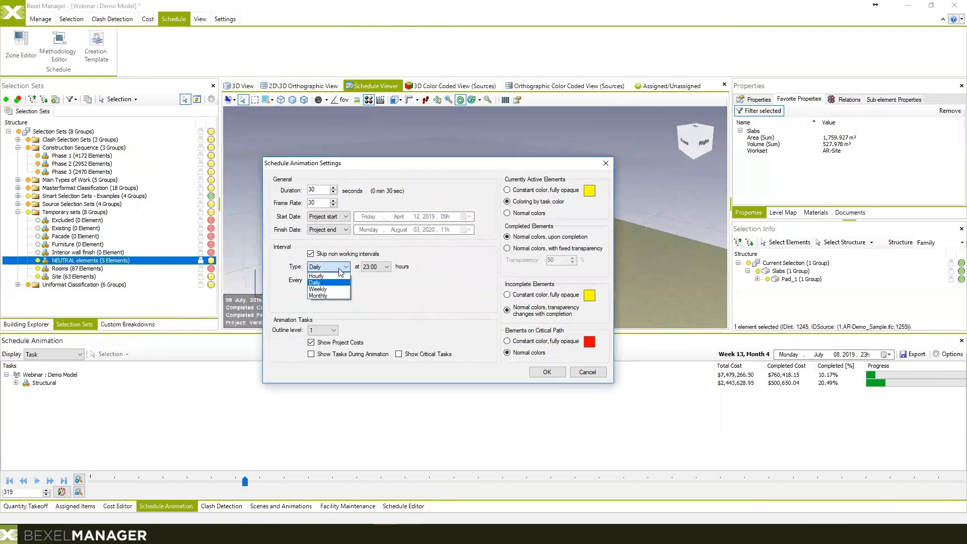
pyautogui.click(329, 275)
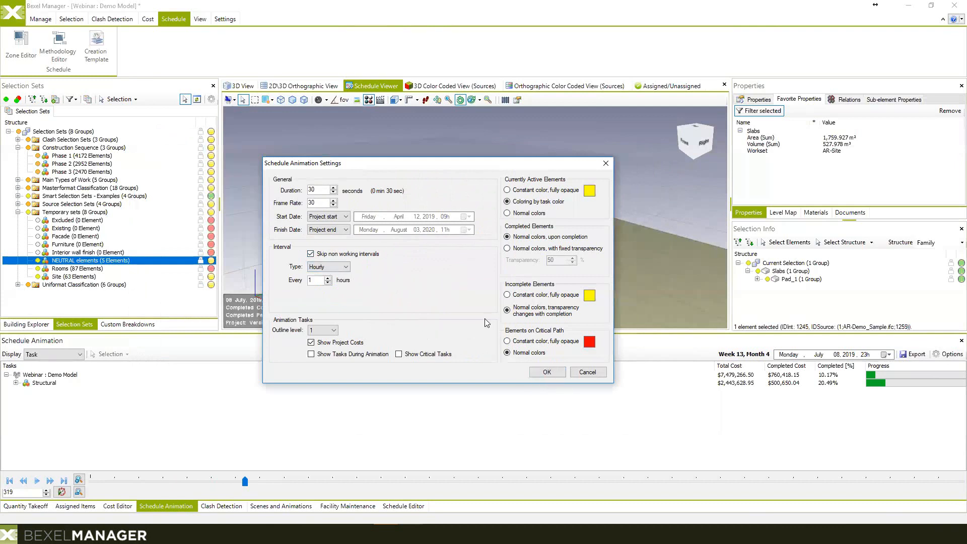
pyautogui.click(546, 373)
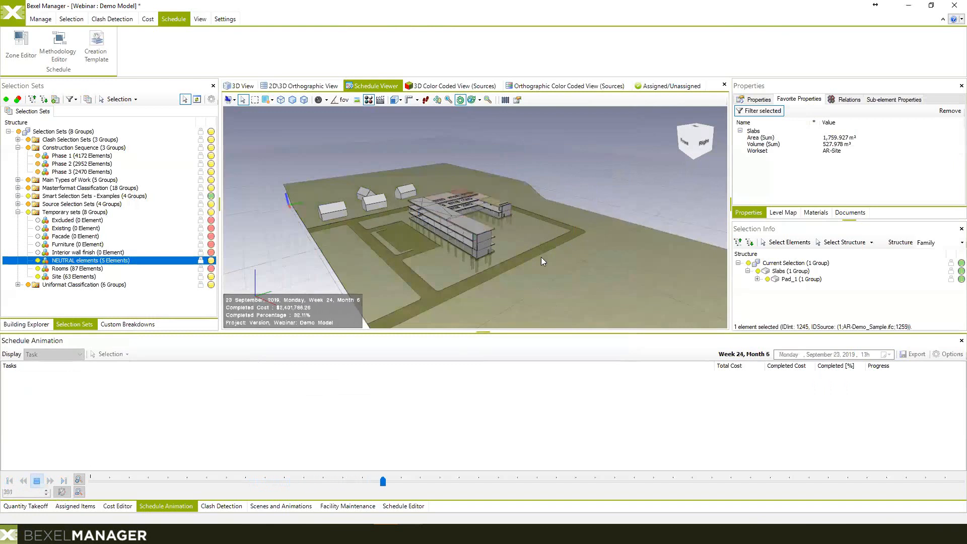
# Step: Play the animation until November 1, 2019, stop it, and inspect the building structure up close
pyautogui.click(38, 485)
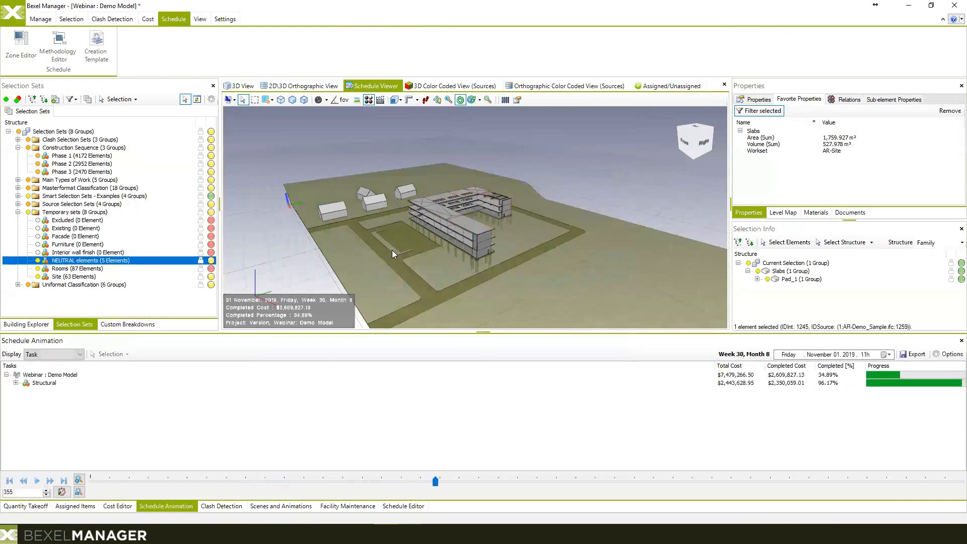
pyautogui.moveTo(392, 250); pyautogui.dragTo(559, 237)
pyautogui.scroll(2, 469, 244)
pyautogui.scroll(3, 477, 266)
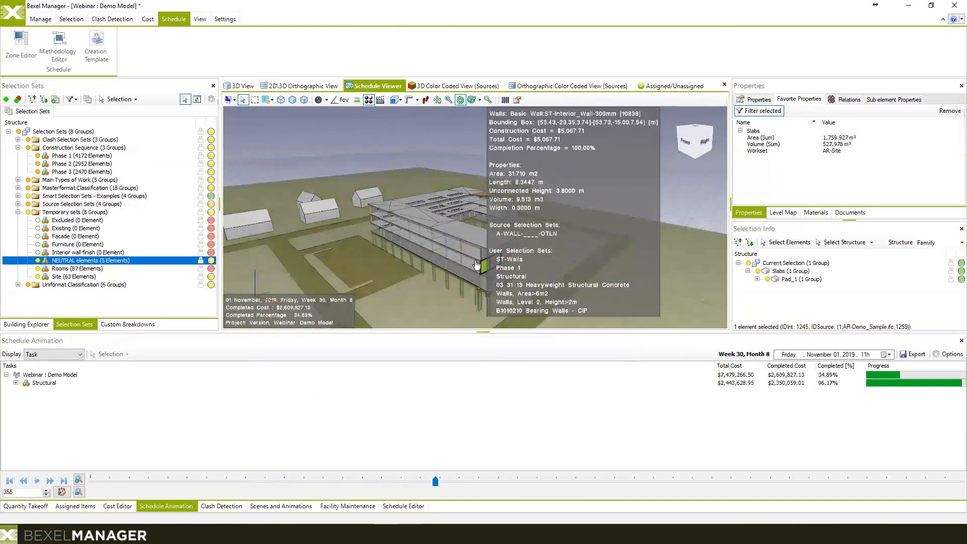
pyautogui.scroll(-4, 475, 246)
pyautogui.scroll(1, 308, 325)
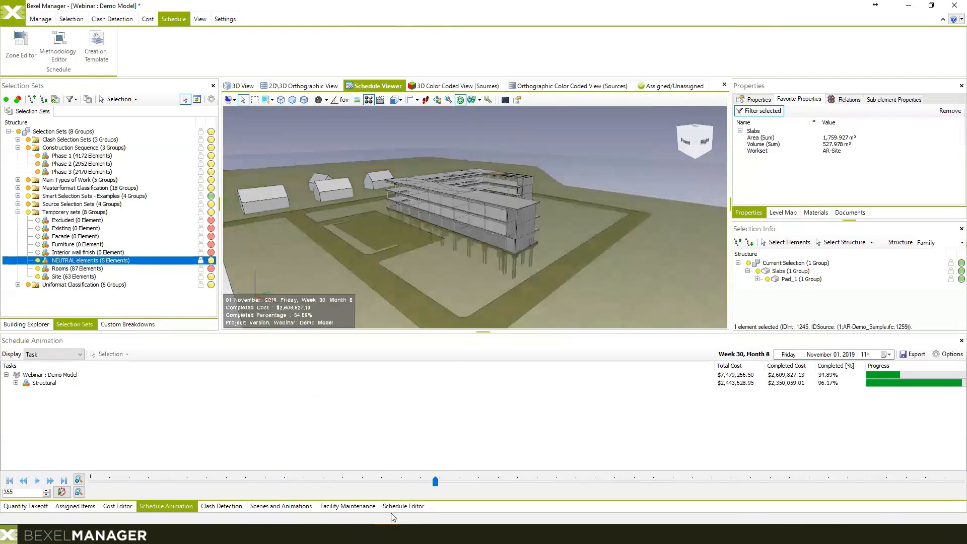
# Step: Look over the substructure tasks in the Schedule Editor and the partly built model, and open the Assigned Items list
pyautogui.click(403, 506)
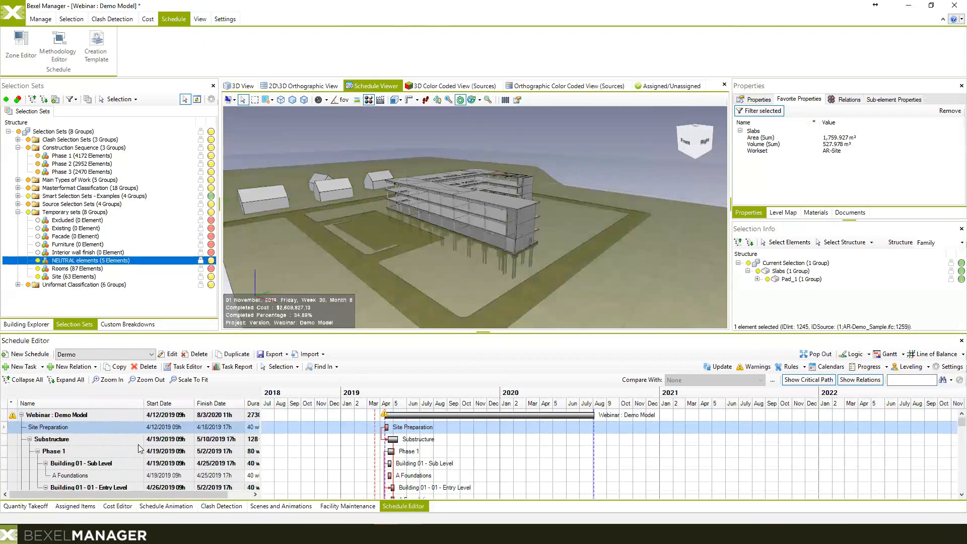
pyautogui.scroll(-2, 141, 448)
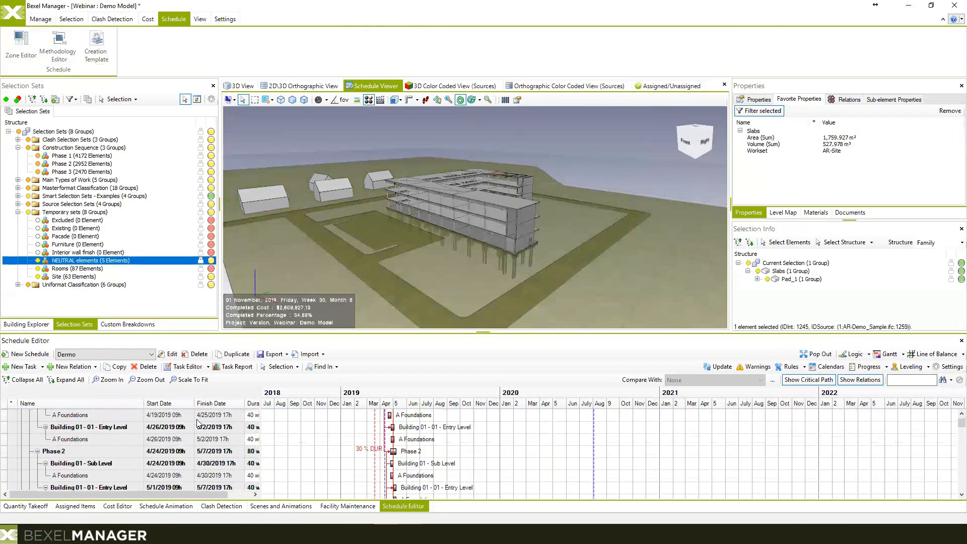
pyautogui.scroll(2, 197, 423)
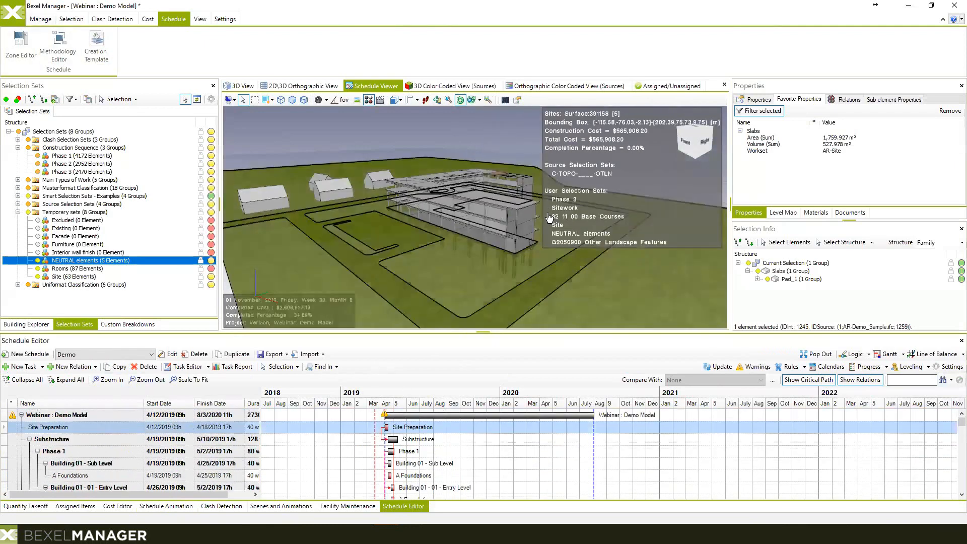
pyautogui.moveTo(555, 218)
pyautogui.mouseDown()
pyautogui.moveTo(523, 226)
pyautogui.moveTo(553, 224)
pyautogui.mouseUp()
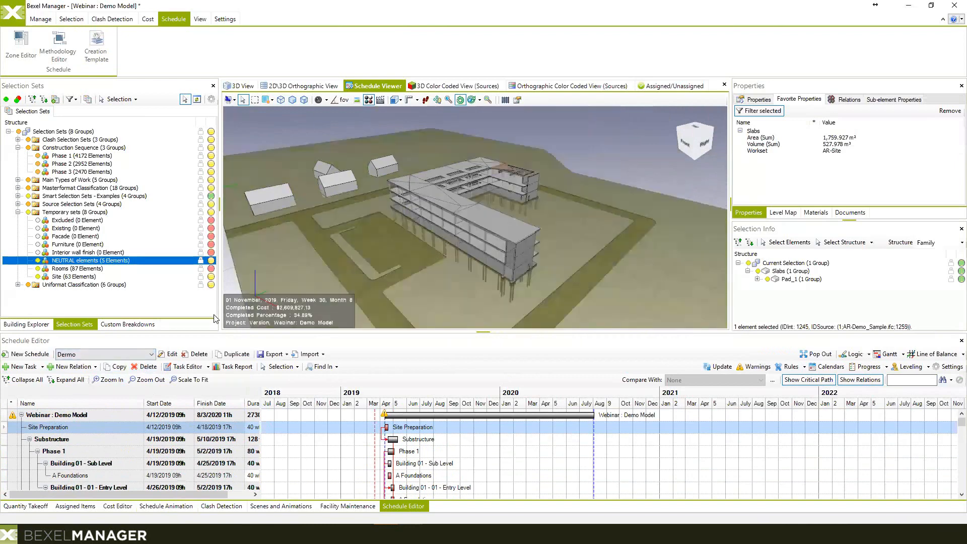
pyautogui.click(75, 506)
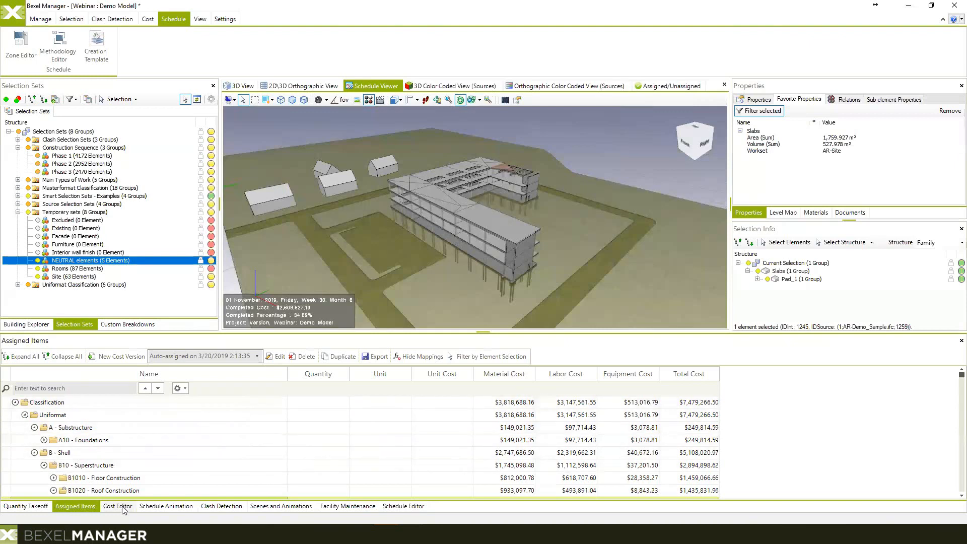
# Step: Edit the Dermo schedule and select Auto-assigned on 3/20/2019 2:13:35 PM as its cost version
pyautogui.click(421, 507)
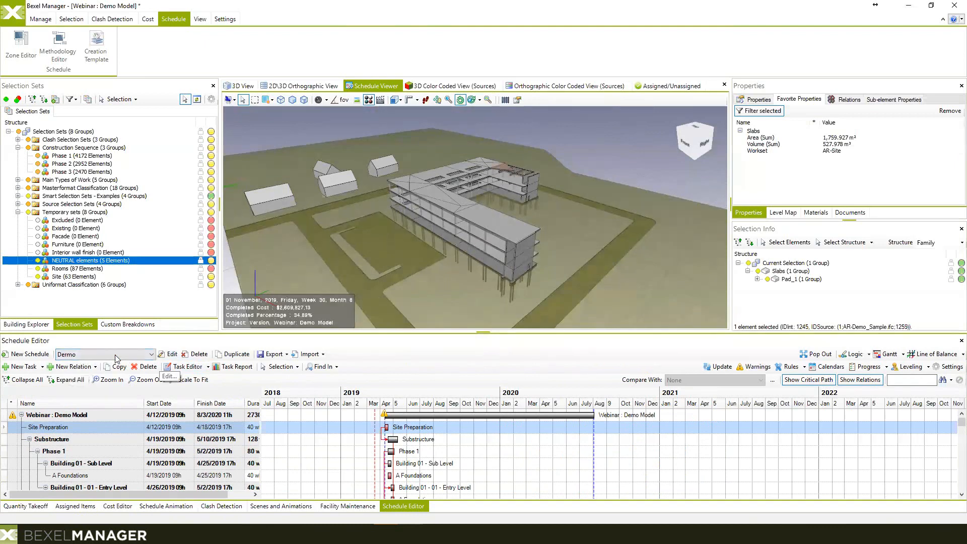
pyautogui.click(170, 354)
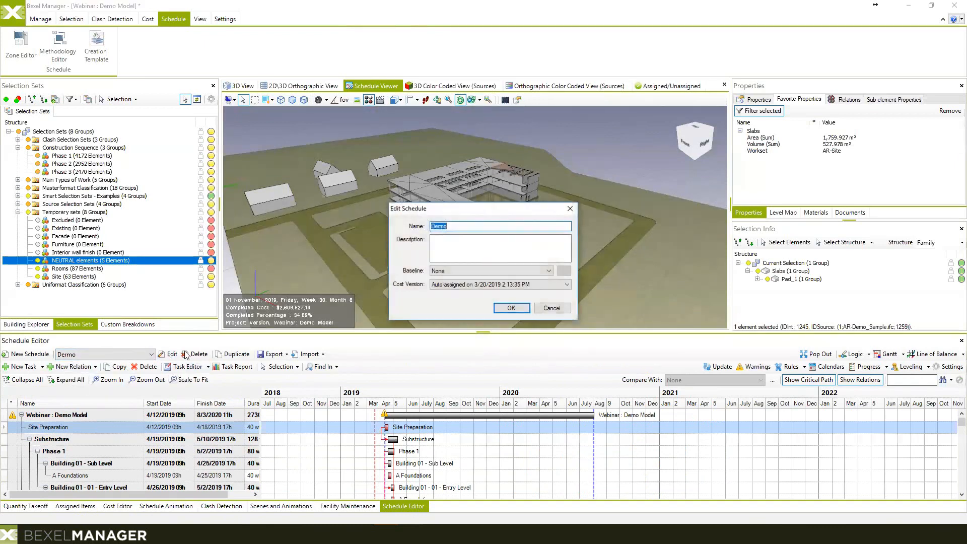
pyautogui.click(567, 285)
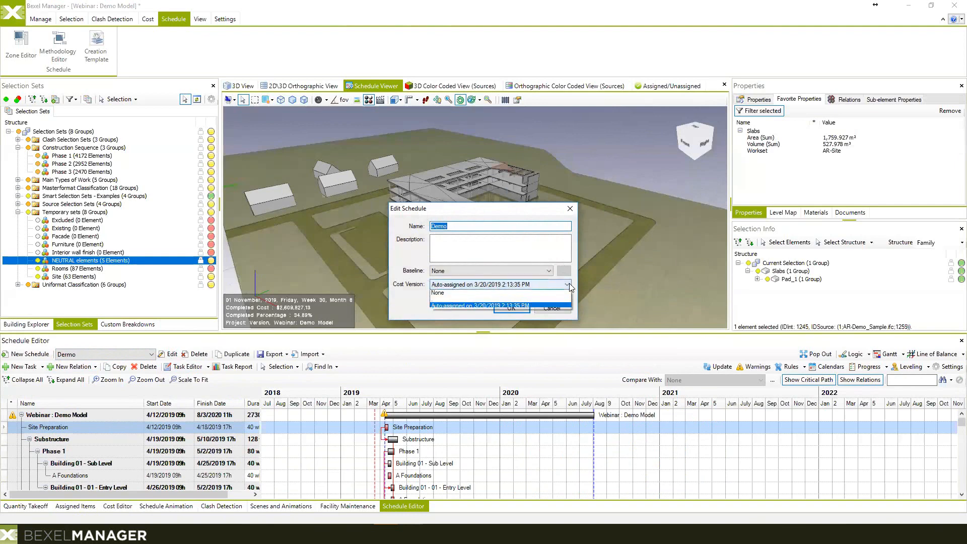
pyautogui.click(463, 306)
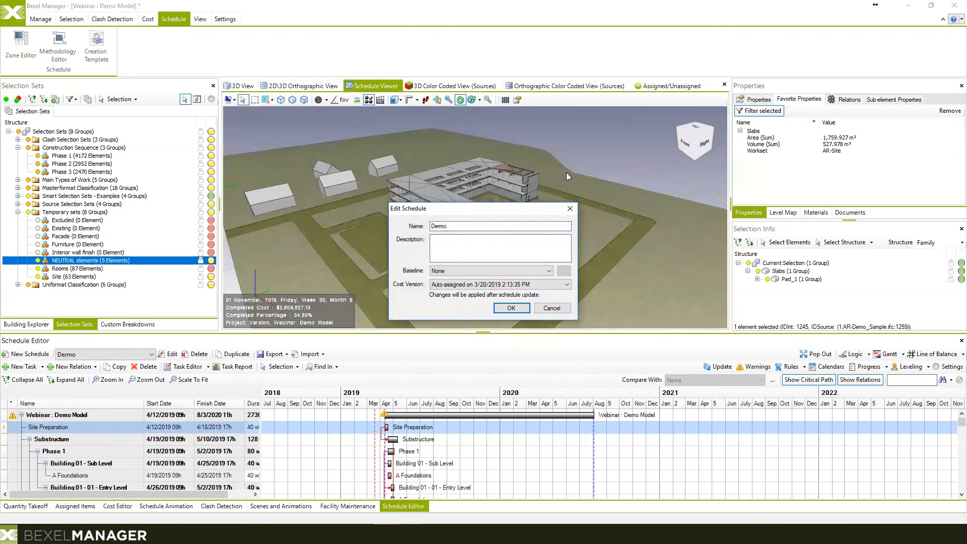
pyautogui.click(512, 309)
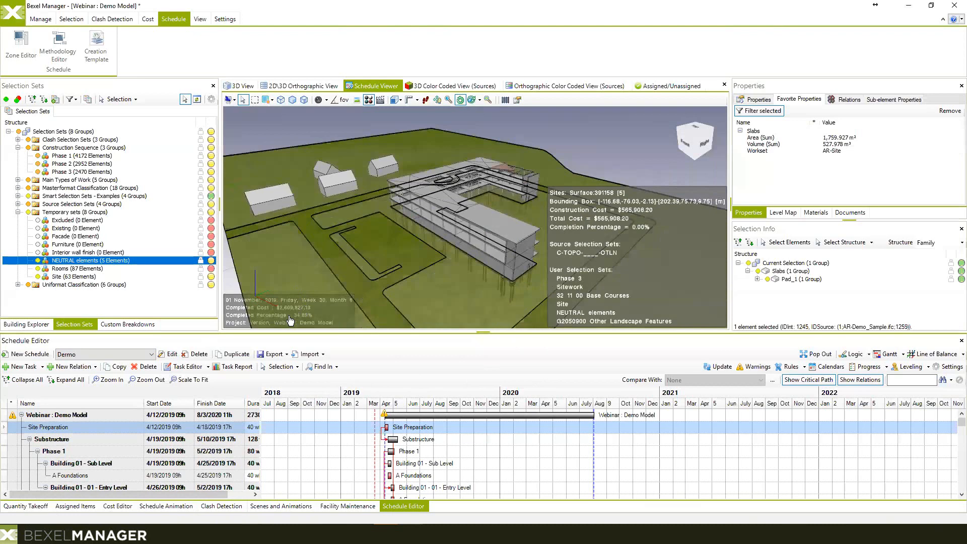
pyautogui.click(73, 506)
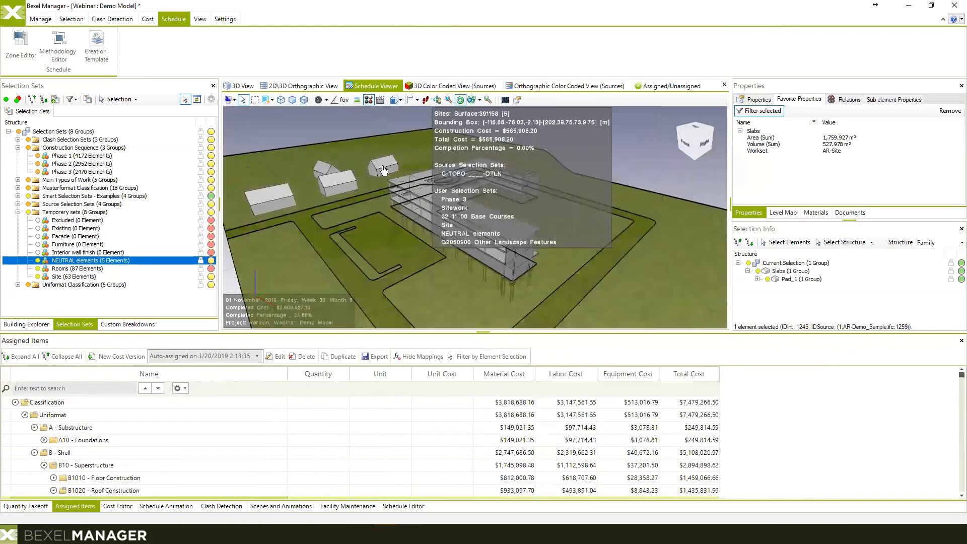
pyautogui.moveTo(427, 180); pyautogui.dragTo(438, 171, button='middle')
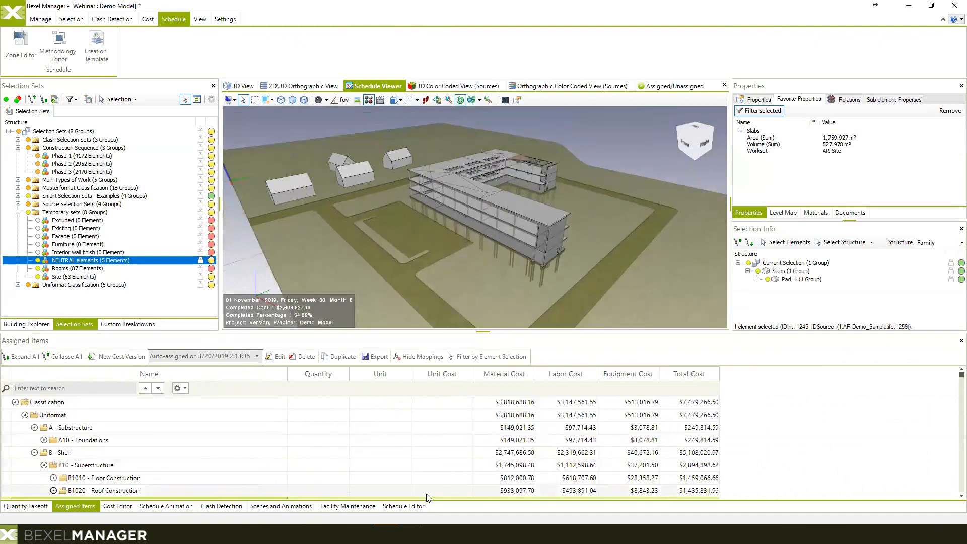
pyautogui.click(403, 505)
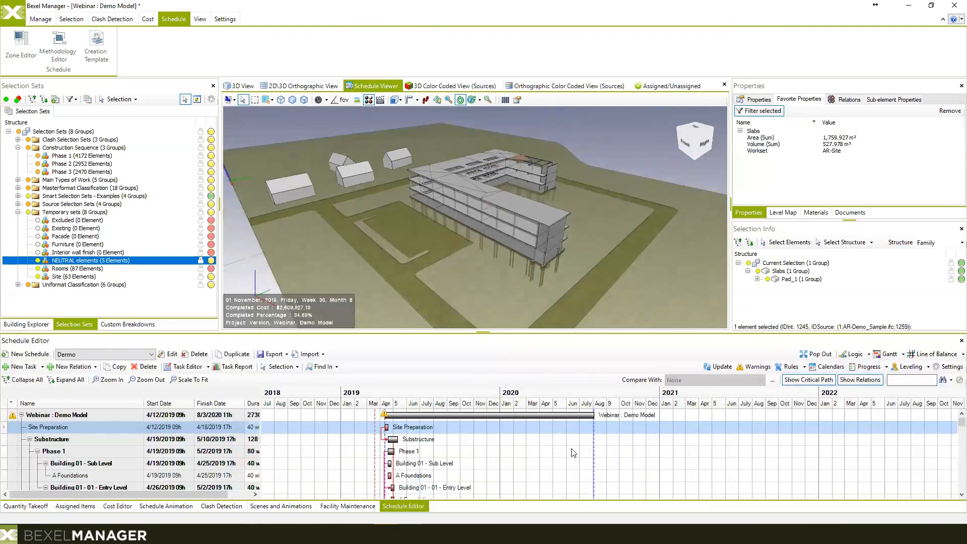
pyautogui.click(117, 506)
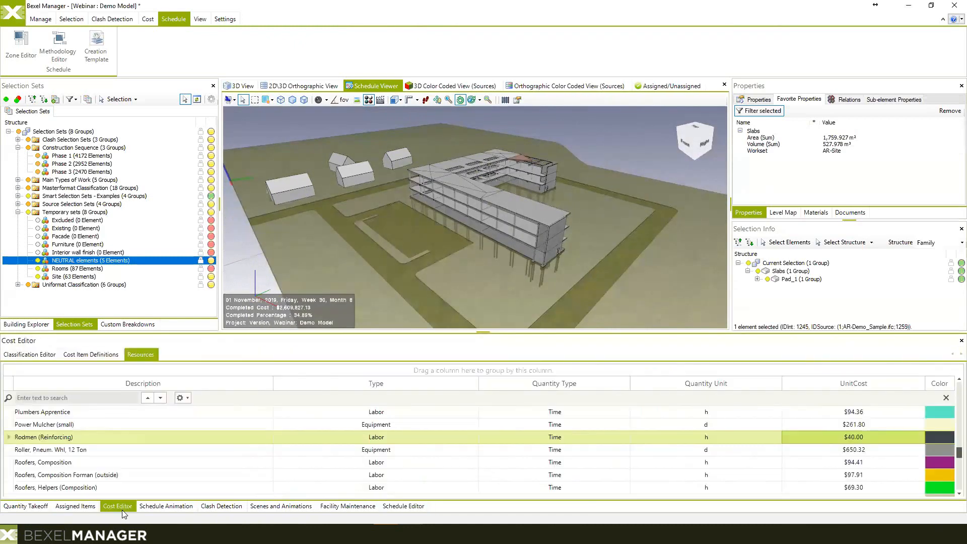
# Step: Play the schedule animation onward from November 1, 2019 and stop it at July 15, 2020
pyautogui.click(166, 506)
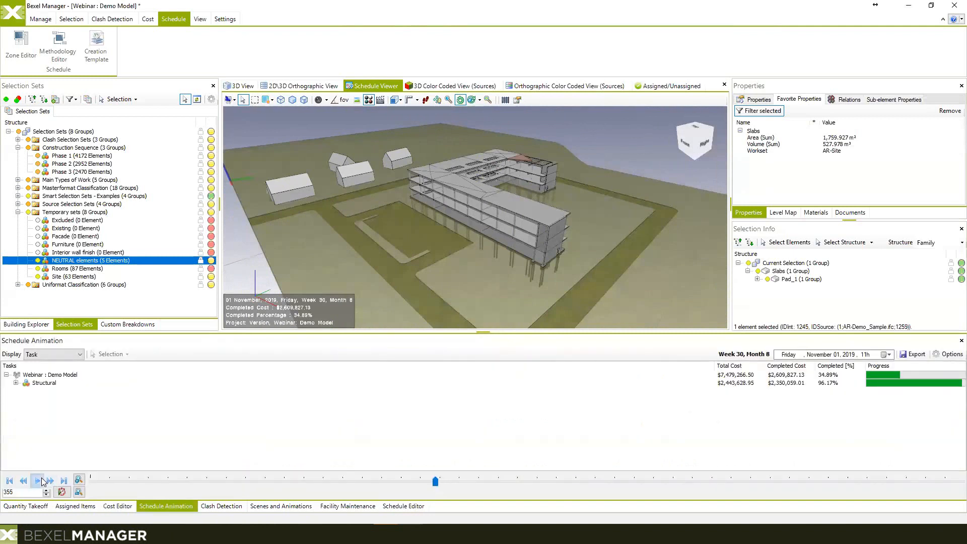
pyautogui.click(40, 480)
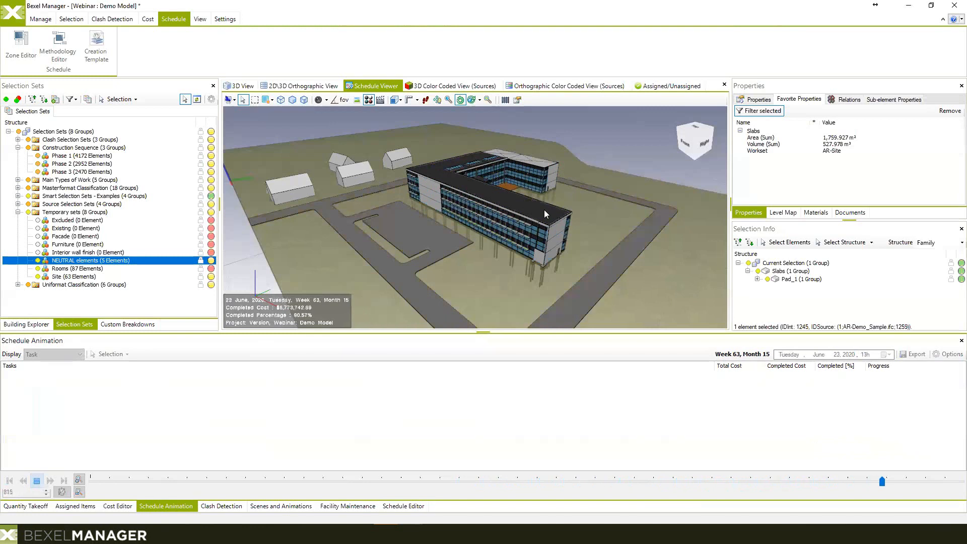
pyautogui.click(37, 481)
# Step: Display the saved animations, make Animation 01 active, and play it until July 16, 2020
pyautogui.click(53, 353)
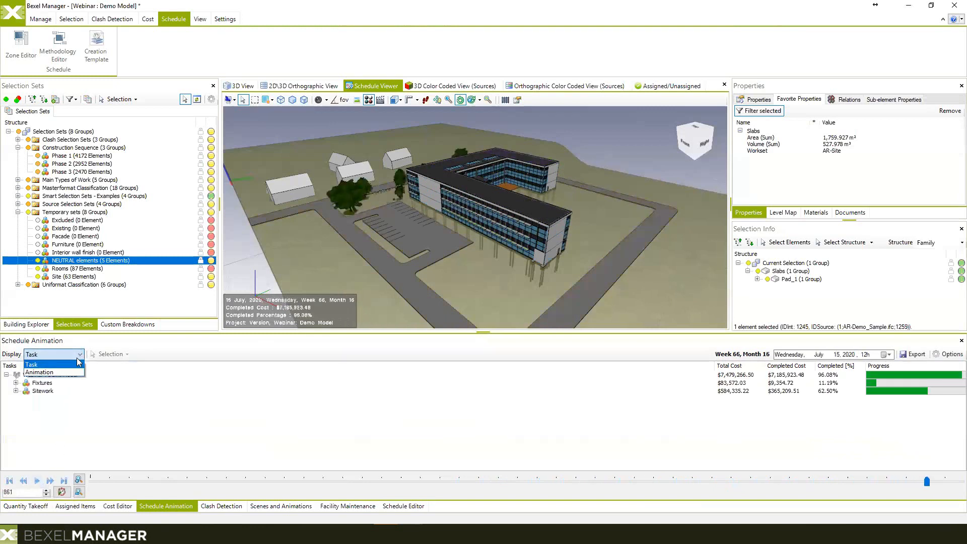
pyautogui.click(48, 372)
pyautogui.click(46, 384)
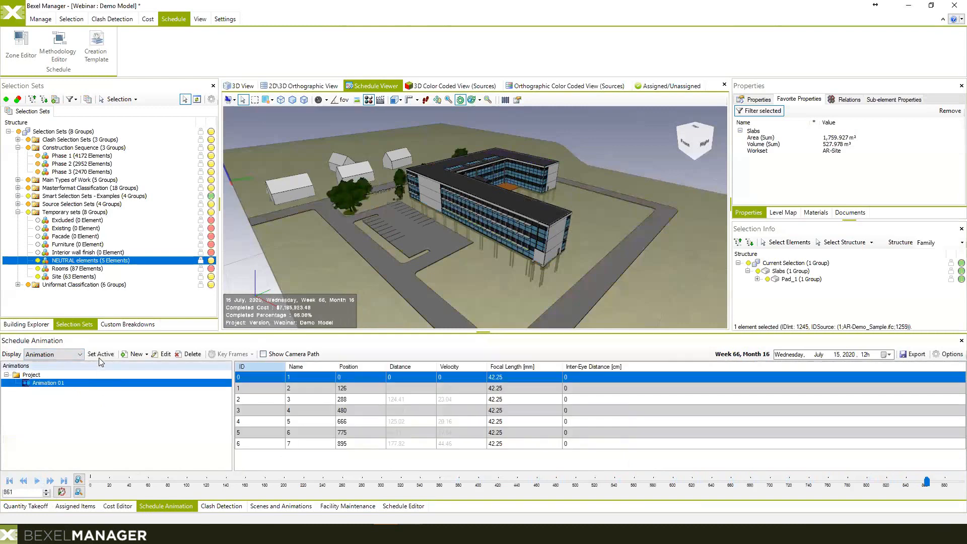
pyautogui.click(100, 354)
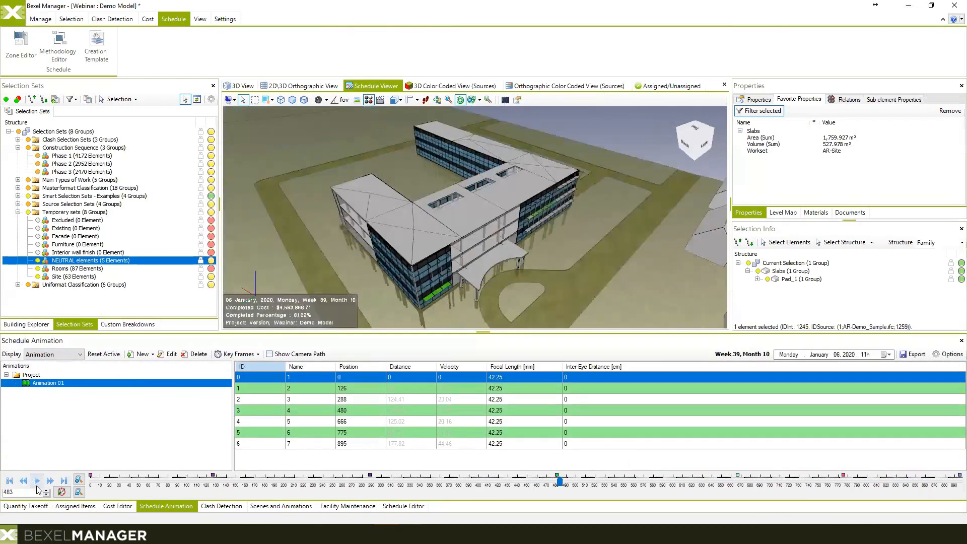
pyautogui.click(37, 482)
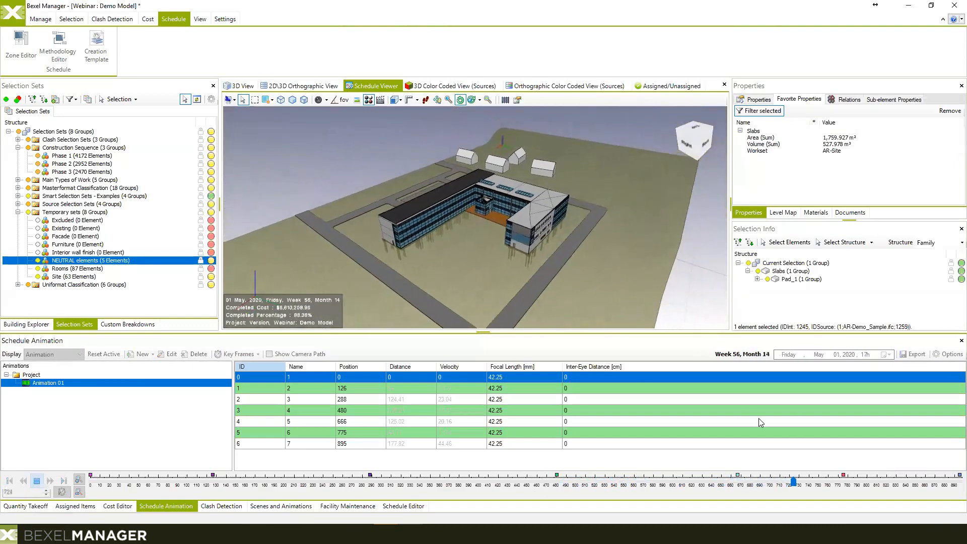
pyautogui.click(35, 484)
# Step: Return to the Schedule Editor and open the Task Report for the top-level Webinar : Demo Model task
pyautogui.click(75, 506)
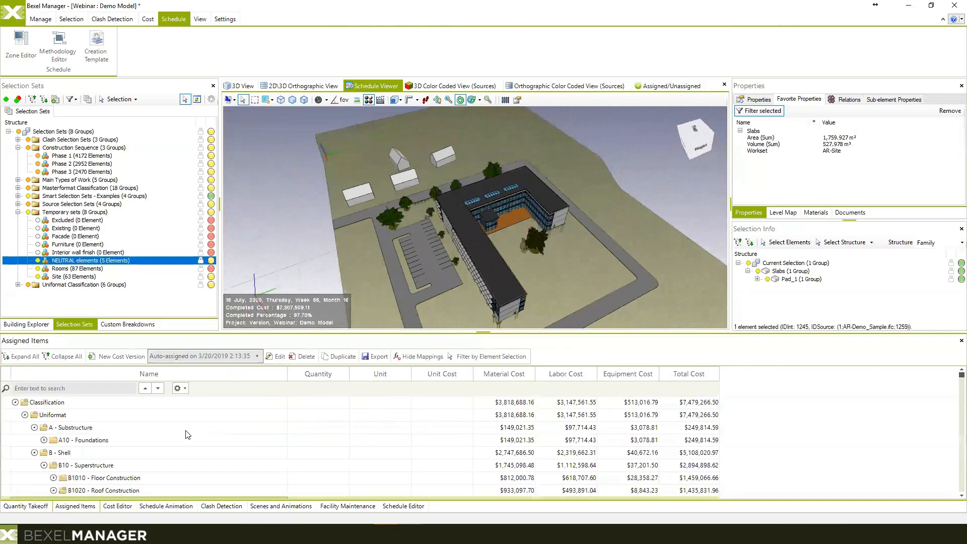
pyautogui.click(403, 506)
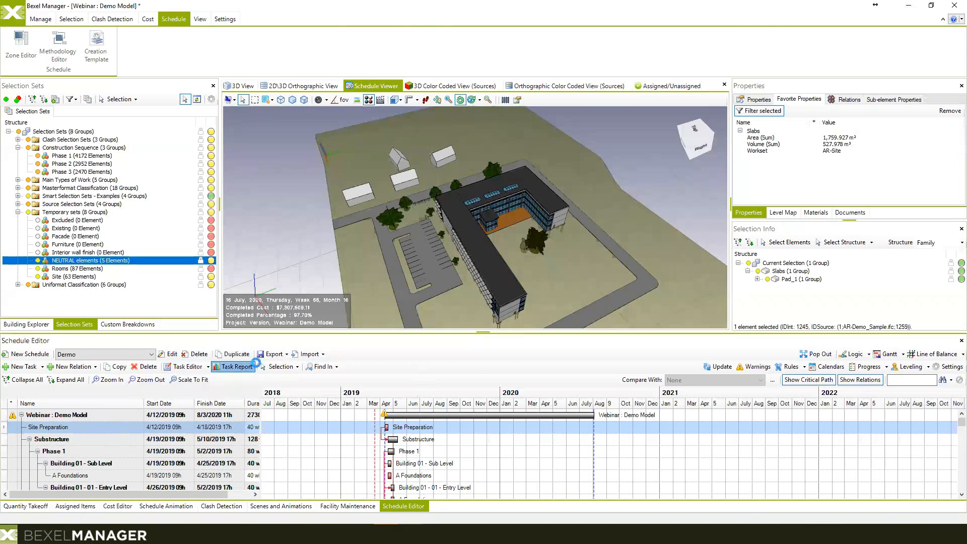
pyautogui.click(725, 76)
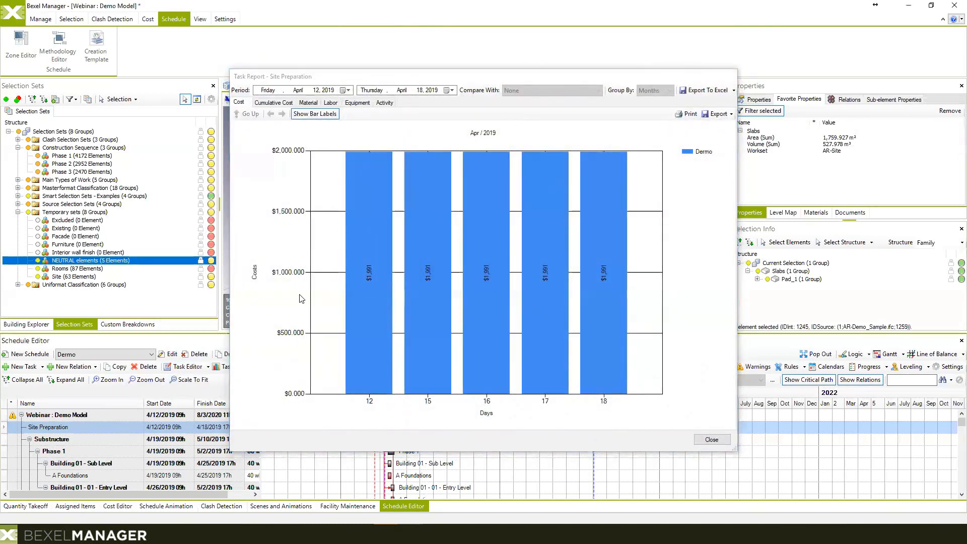
pyautogui.click(79, 415)
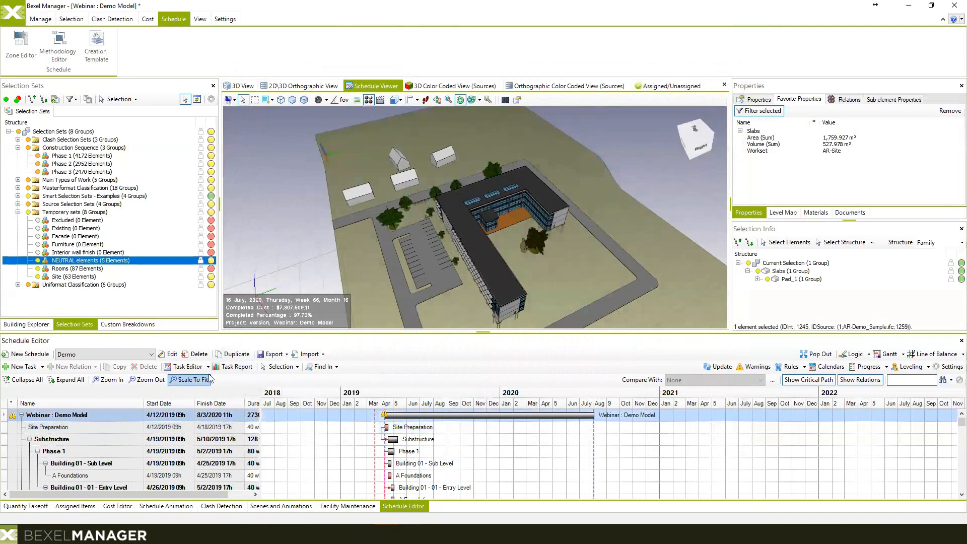
pyautogui.click(233, 367)
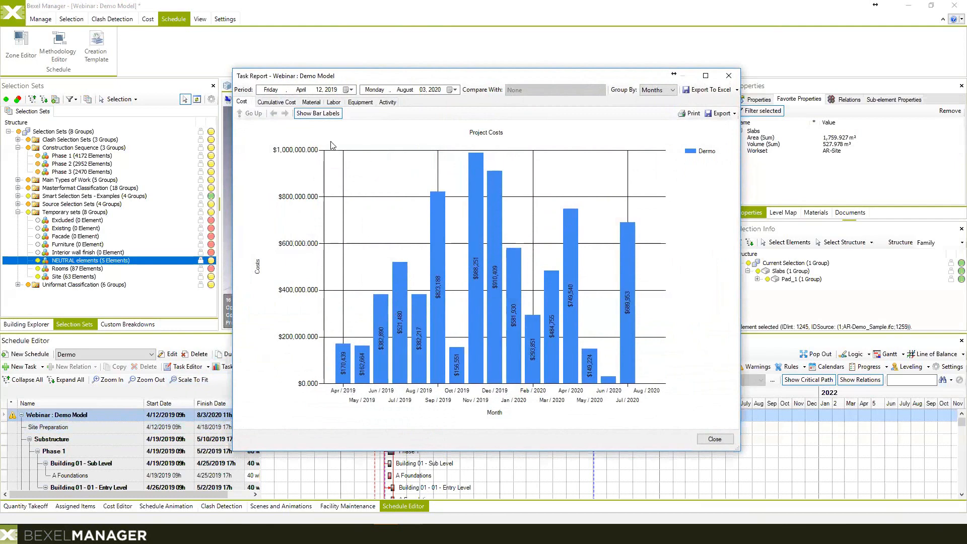
# Step: Review the project's cumulative cost, labor, equipment and activity charts in the Task Report
pyautogui.click(278, 102)
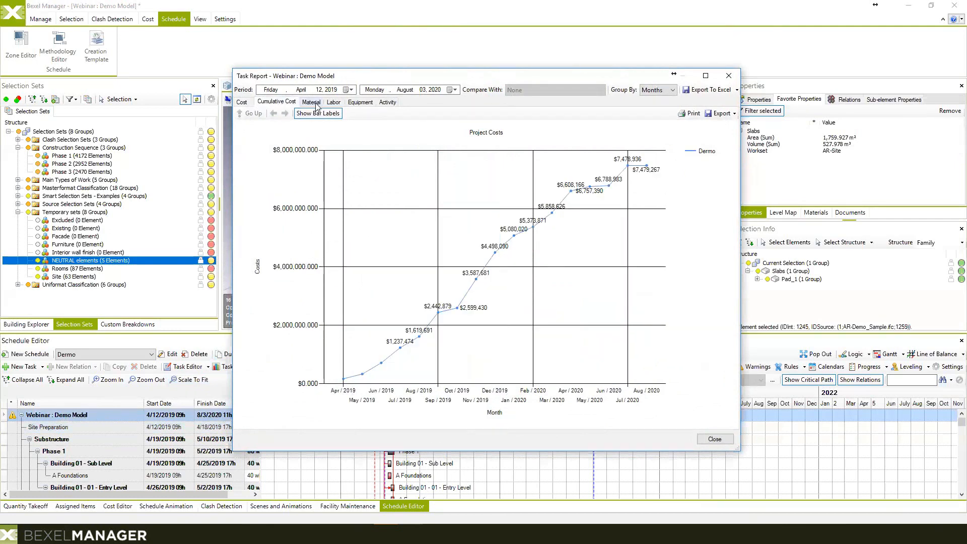
pyautogui.click(334, 103)
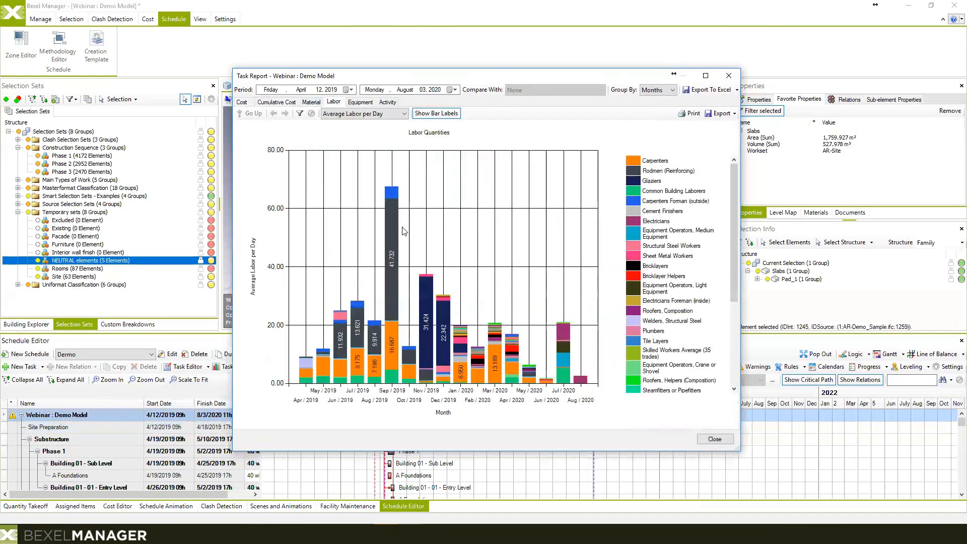
pyautogui.click(361, 102)
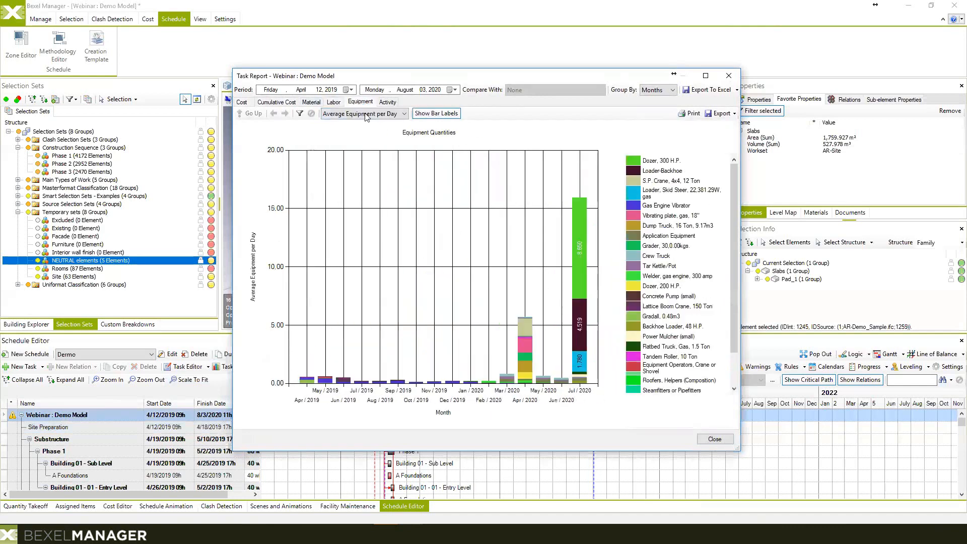
pyautogui.click(388, 102)
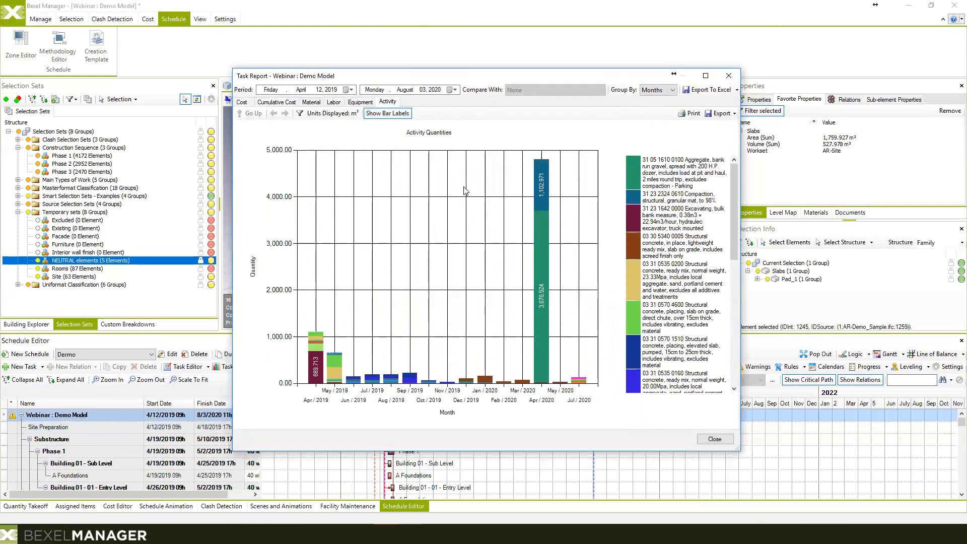
# Step: Filter the Task Report's labor chart to Electricians only, examine their average labor per day, and close the report
pyautogui.click(333, 103)
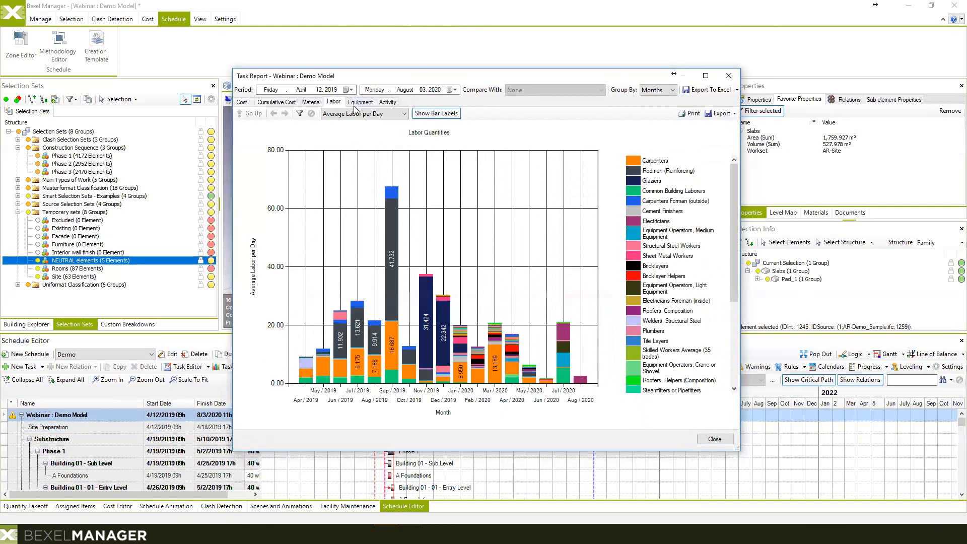
pyautogui.click(300, 112)
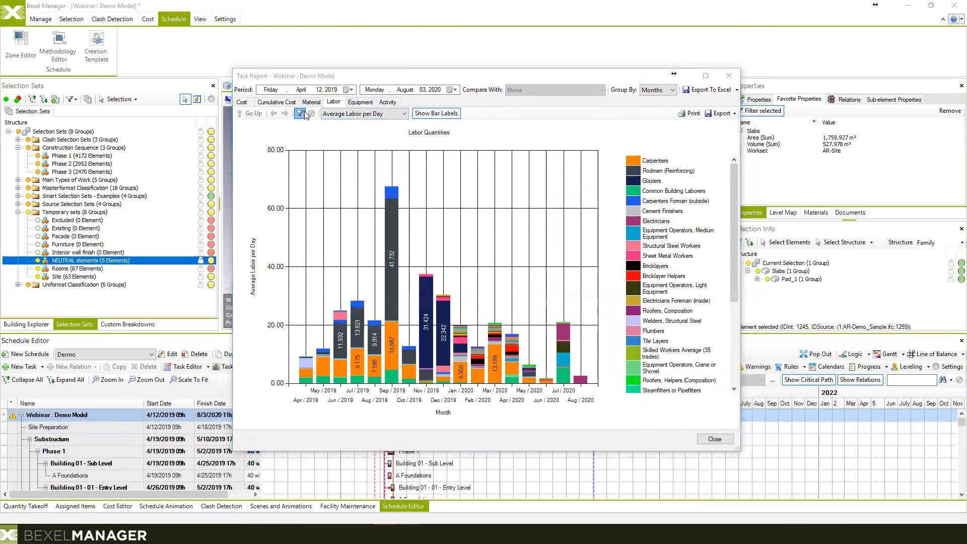
pyautogui.click(380, 178)
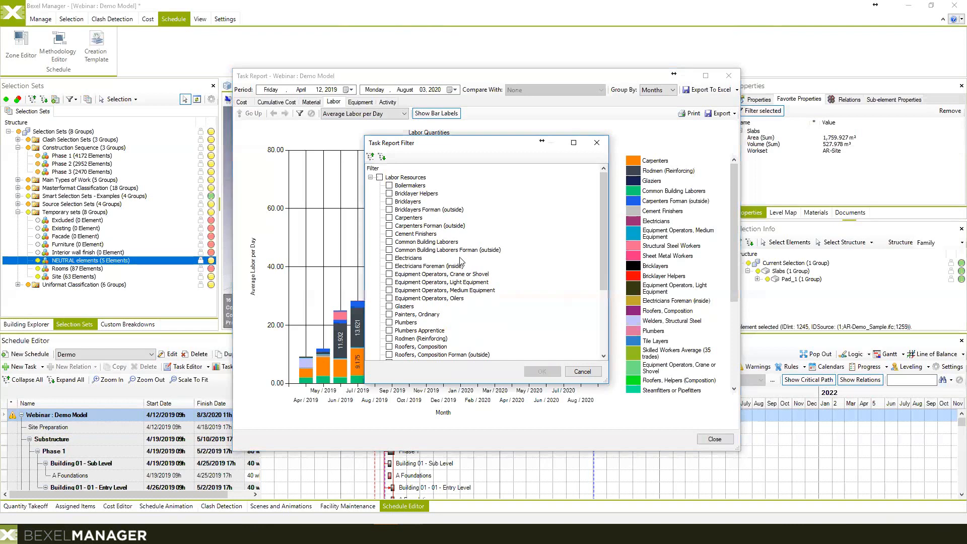
pyautogui.click(389, 258)
pyautogui.click(541, 371)
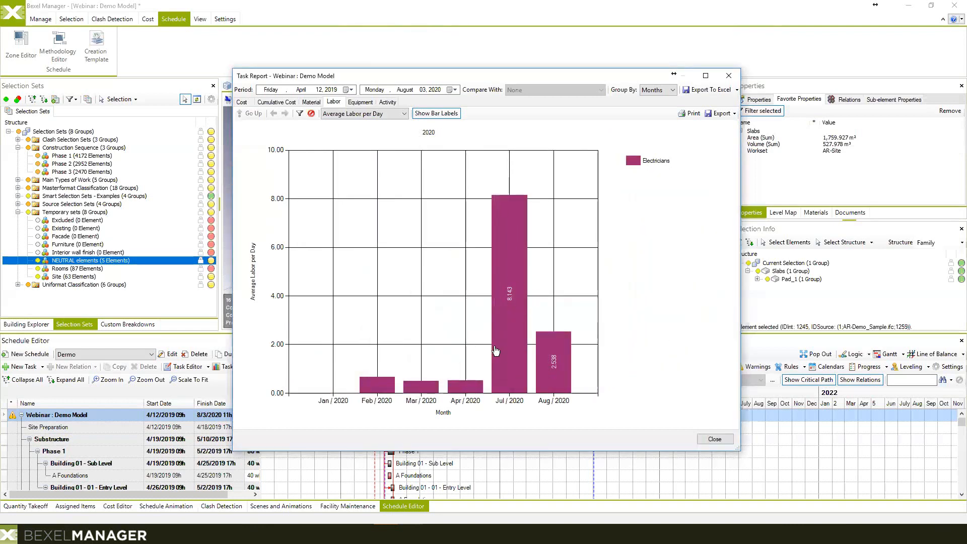
pyautogui.moveTo(507, 300)
pyautogui.moveTo(547, 76); pyautogui.dragTo(491, 67)
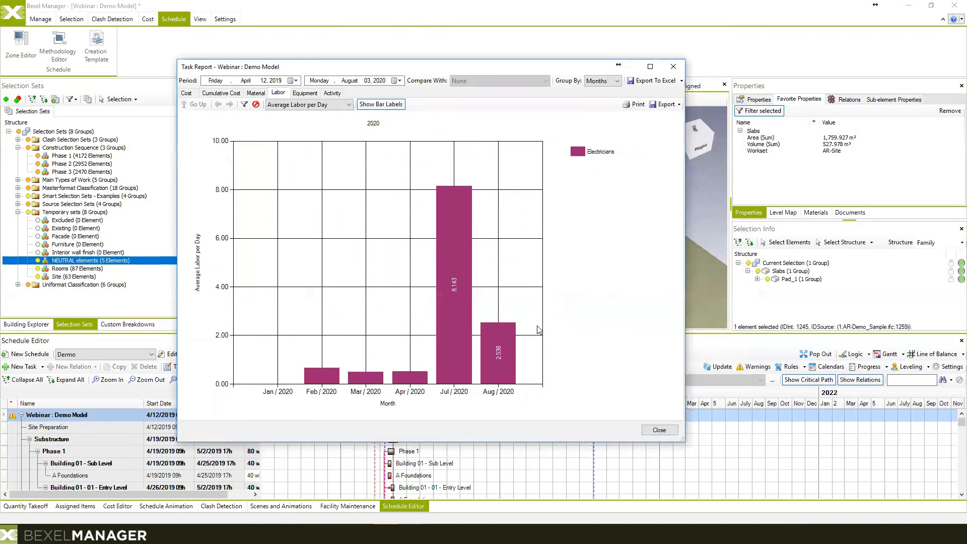
pyautogui.click(664, 432)
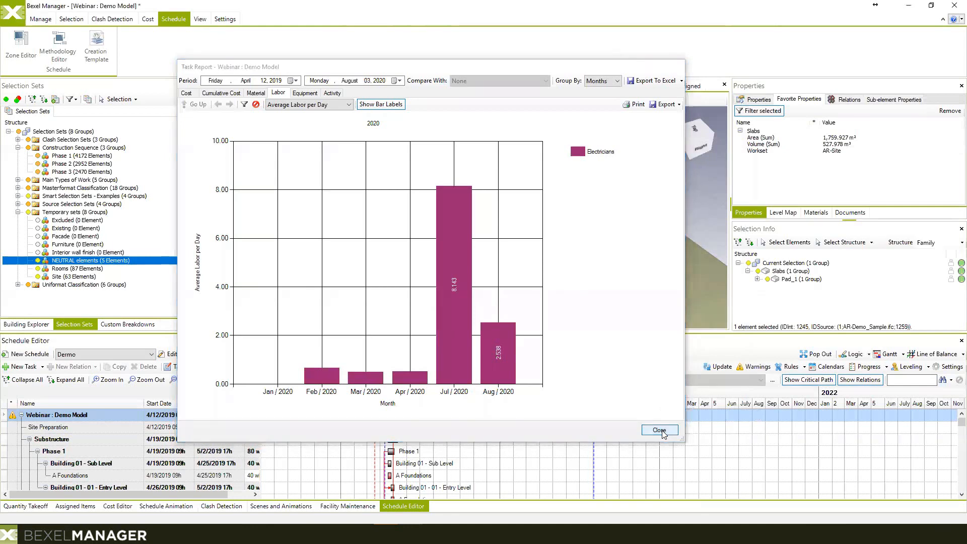
# Step: Give the Schedule Editor more height, then reopen the project's Task Report to check its chart export options
pyautogui.moveTo(507, 299); pyautogui.dragTo(506, 284)
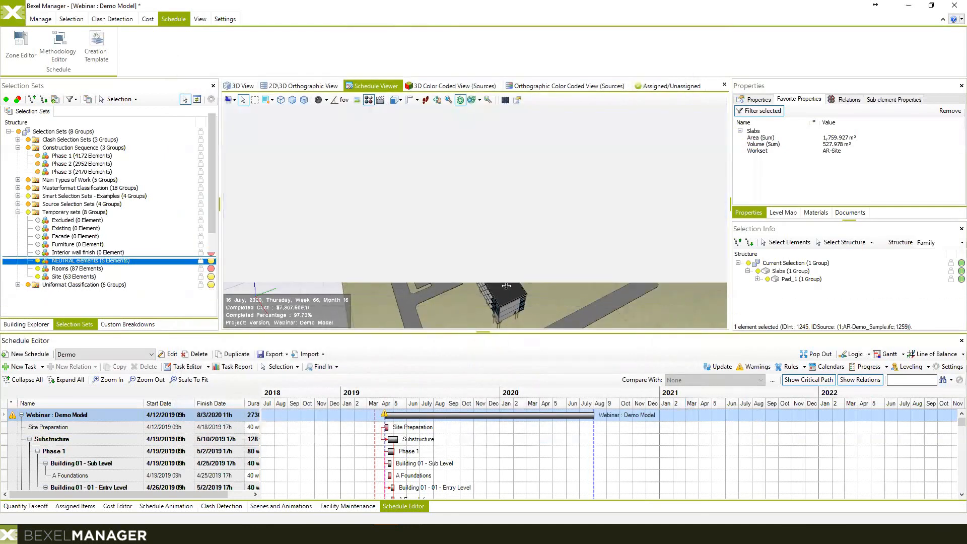
pyautogui.moveTo(491, 228); pyautogui.dragTo(524, 212)
pyautogui.click(233, 321)
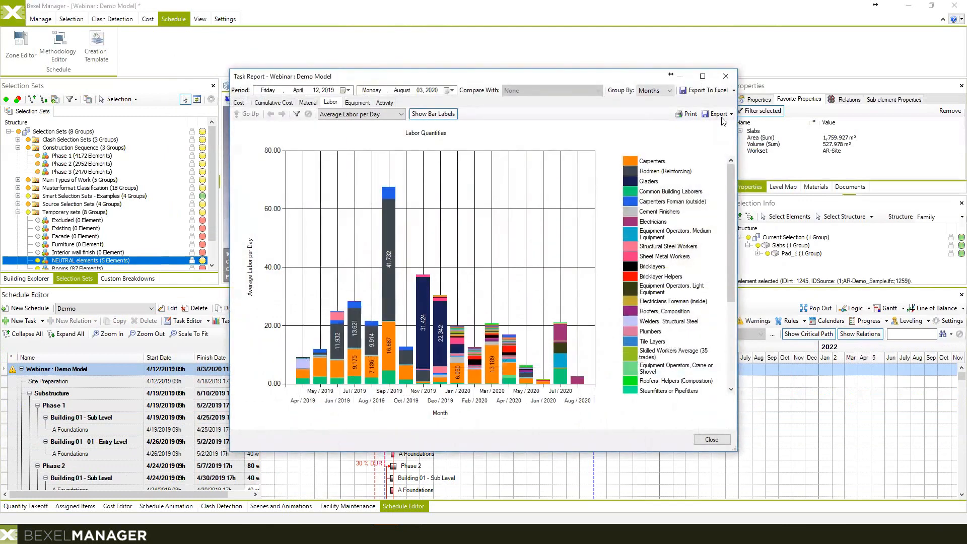
pyautogui.click(724, 118)
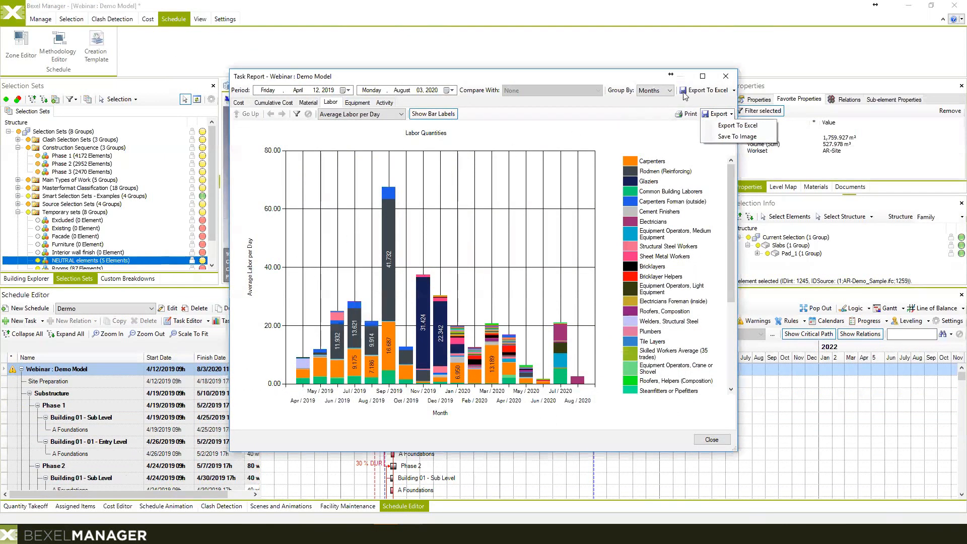
pyautogui.click(725, 76)
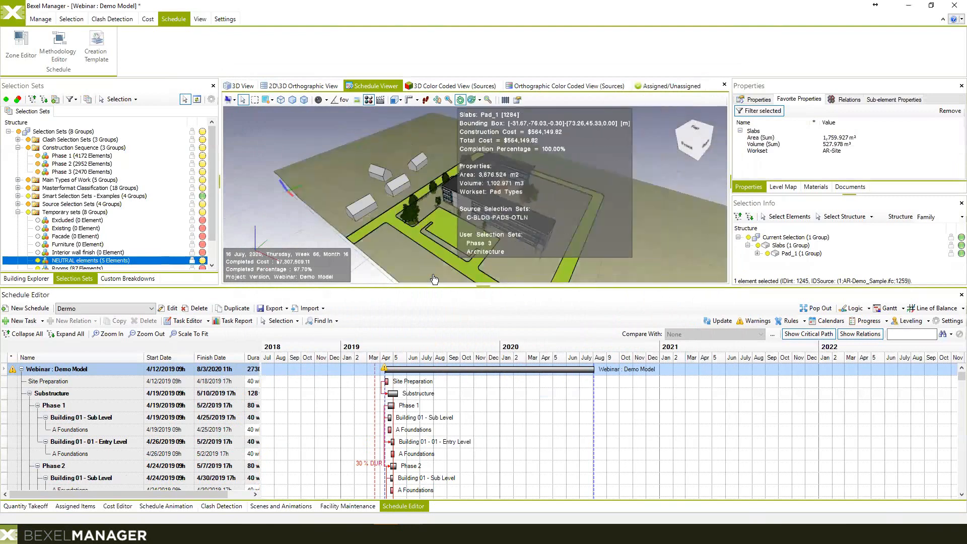
# Step: Enlarge the Schedule Viewer above the Schedule Editor and view the building from a low side angle
pyautogui.moveTo(491, 250); pyautogui.dragTo(493, 319)
pyautogui.moveTo(509, 250); pyautogui.dragTo(516, 252)
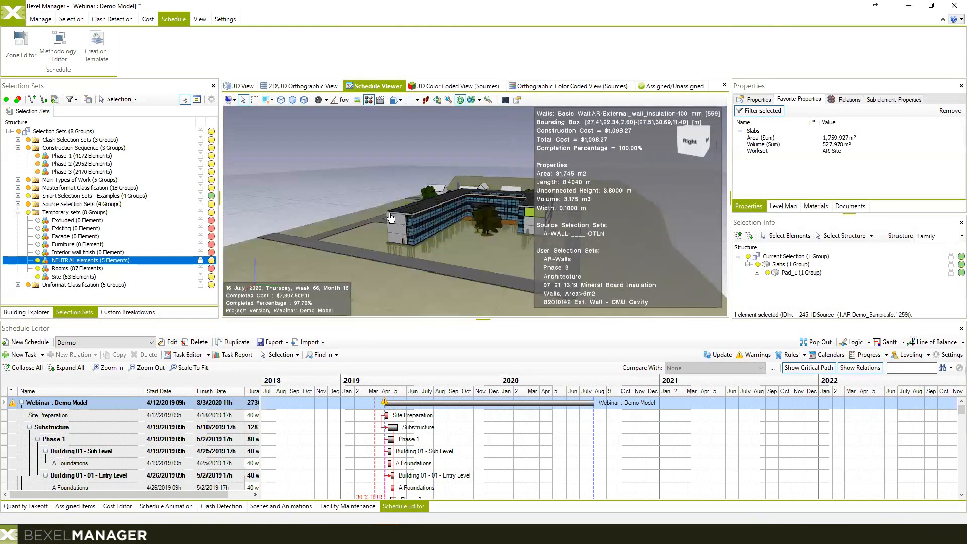
# Step: Bring up the assigned cost items and examine the building from several sides in the Schedule Viewer
pyautogui.click(75, 505)
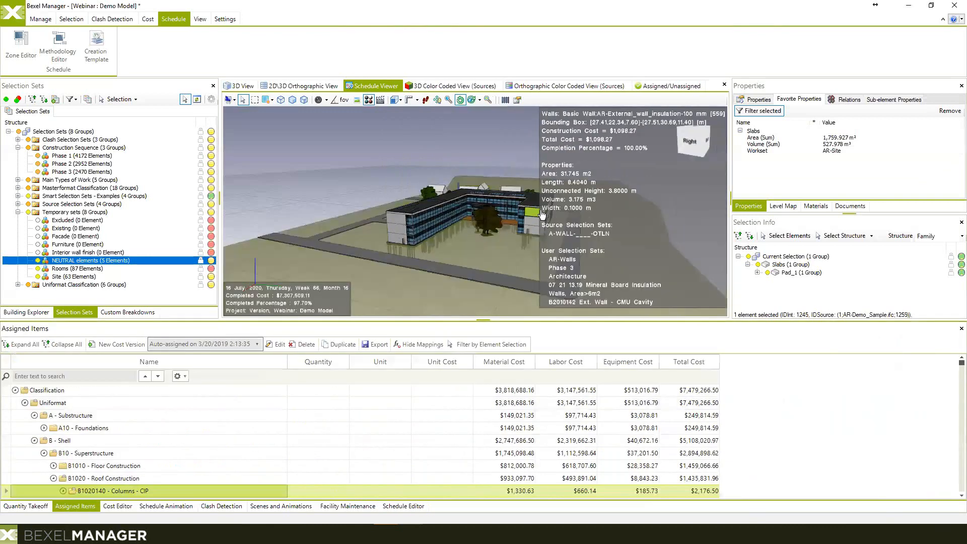
pyautogui.moveTo(551, 225); pyautogui.dragTo(487, 227)
pyautogui.scroll(3, 527, 247)
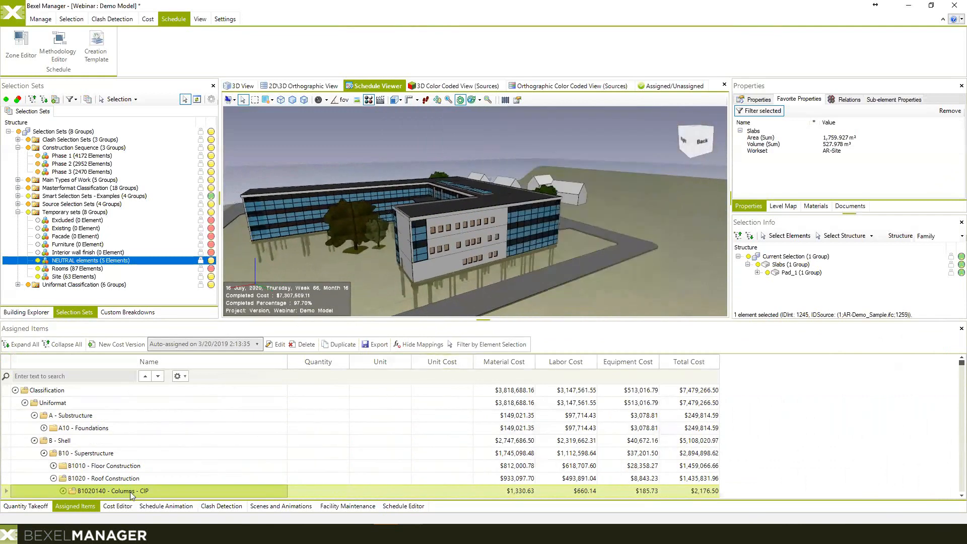
pyautogui.click(62, 508)
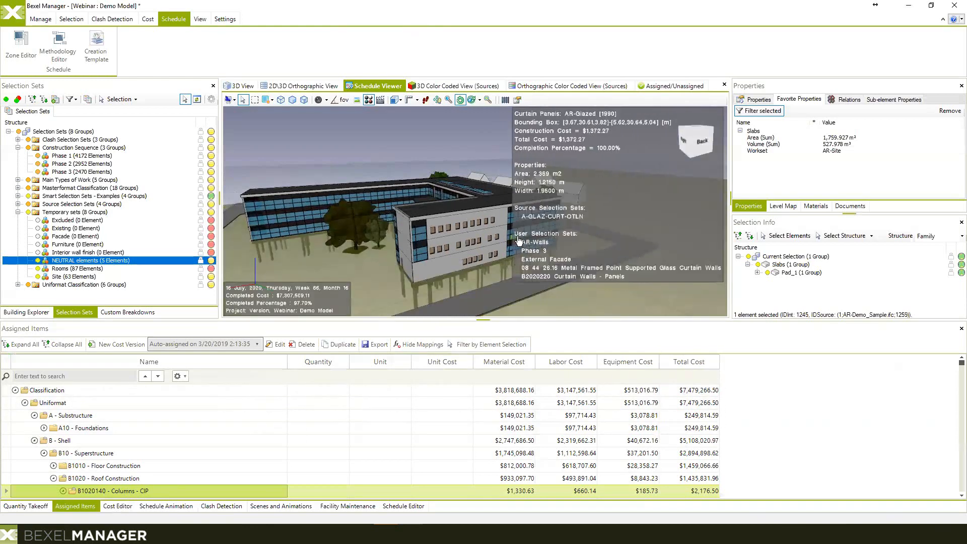
pyautogui.moveTo(518, 240); pyautogui.dragTo(554, 225)
pyautogui.scroll(-2, 559, 225)
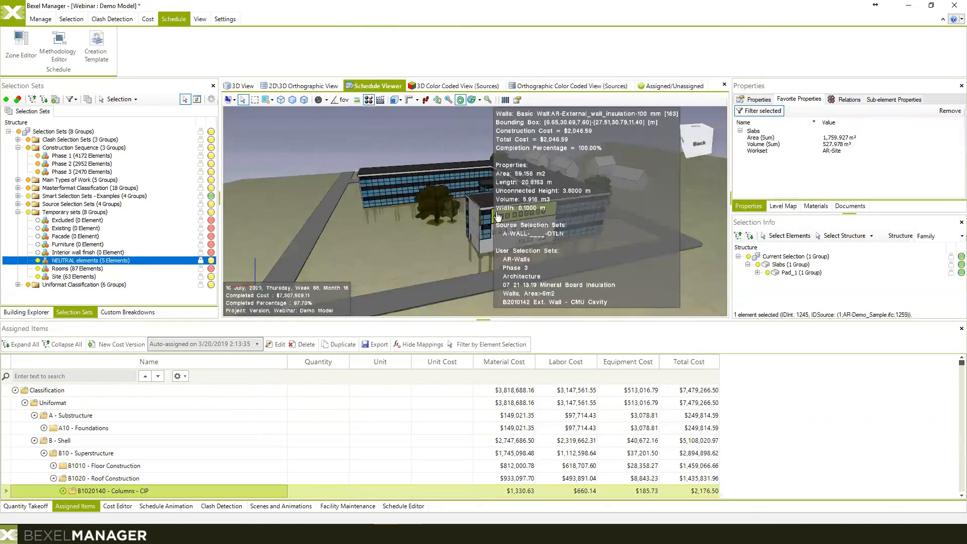
pyautogui.moveTo(507, 216); pyautogui.dragTo(523, 225)
pyautogui.moveTo(550, 225); pyautogui.dragTo(497, 222, button='middle')
pyautogui.moveTo(497, 222); pyautogui.dragTo(469, 200)
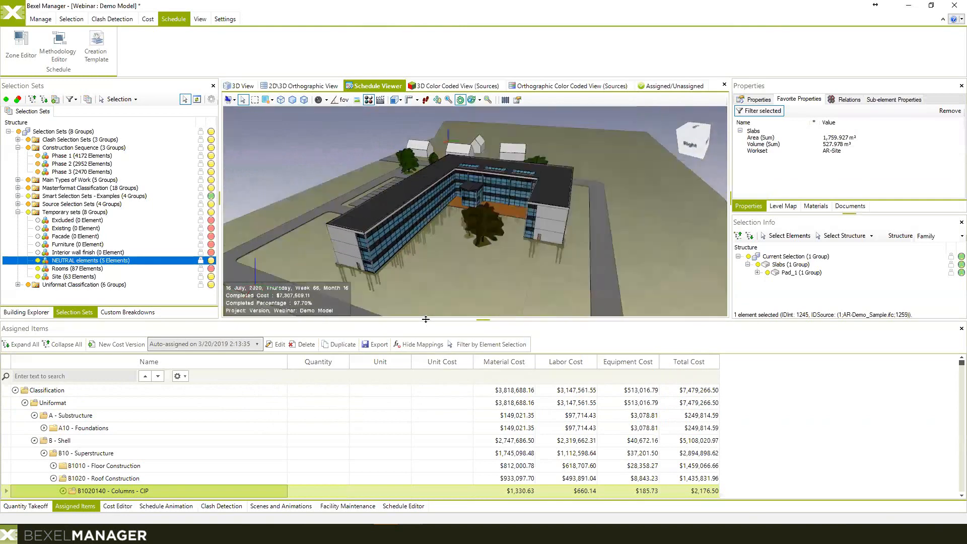
pyautogui.moveTo(428, 323); pyautogui.dragTo(428, 332)
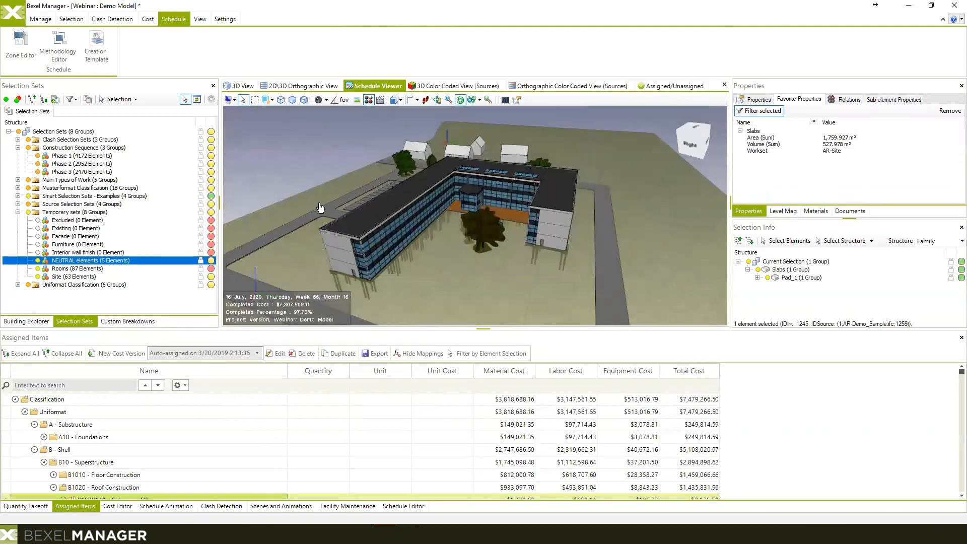
pyautogui.moveTo(343, 216); pyautogui.dragTo(438, 232)
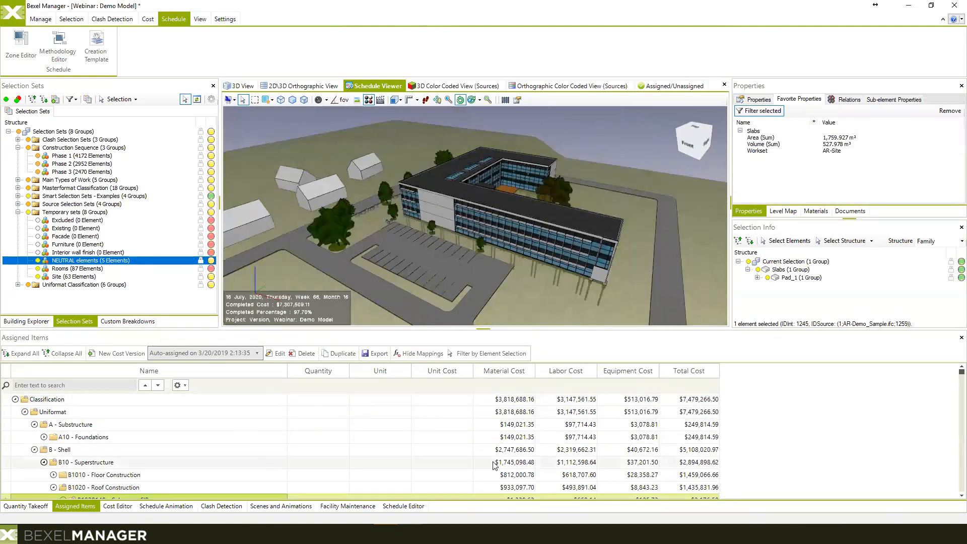
pyautogui.scroll(1, 525, 216)
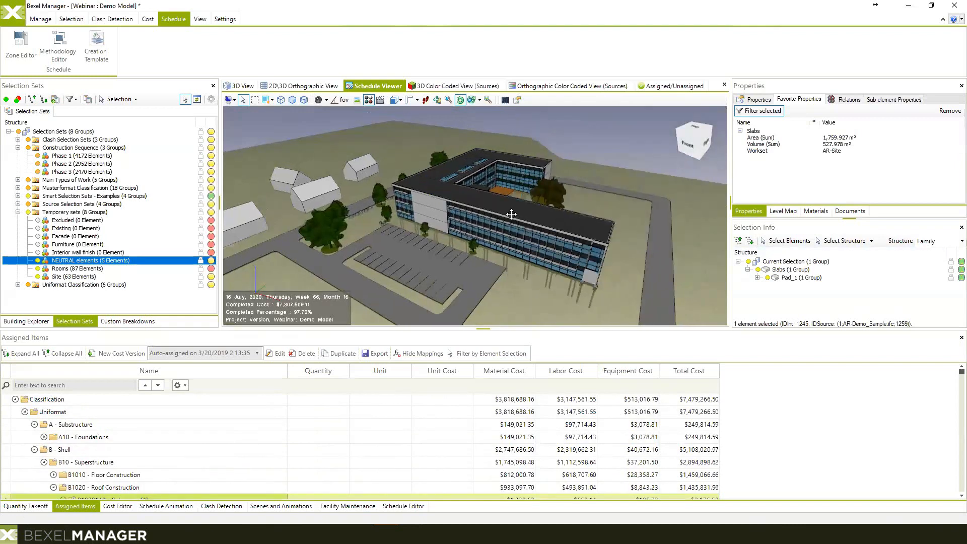
pyautogui.scroll(-1, 456, 209)
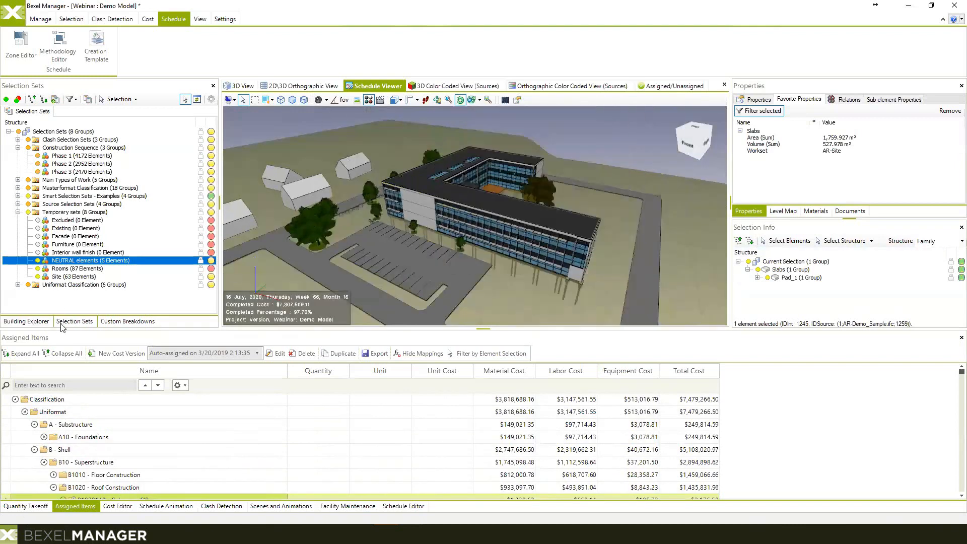
# Step: Display the custom breakdown by source and isolate the ME-Demo_Sample.ifc and ST-Demo_Sample.ifc elements in turn in the Schedule Viewer
pyautogui.click(128, 321)
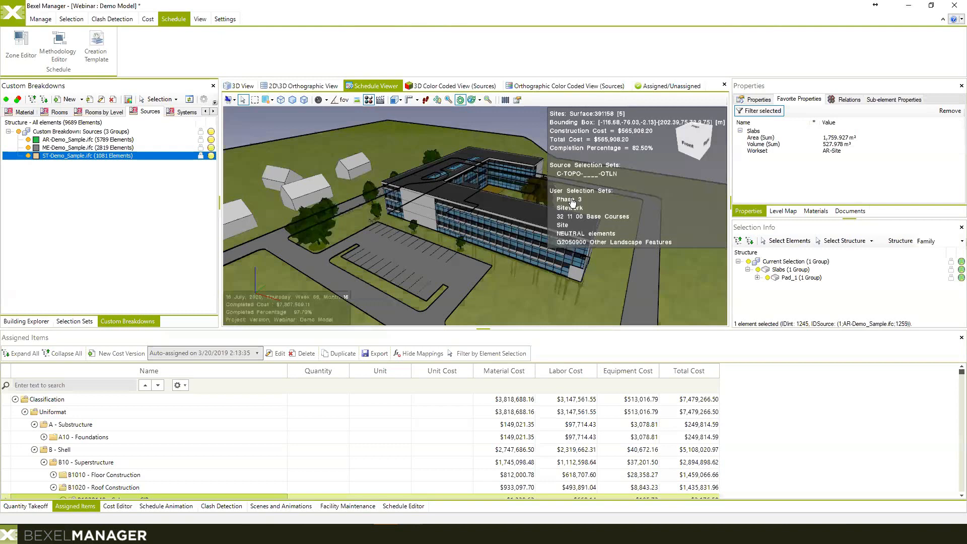
pyautogui.moveTo(654, 162); pyautogui.dragTo(554, 219, button='middle')
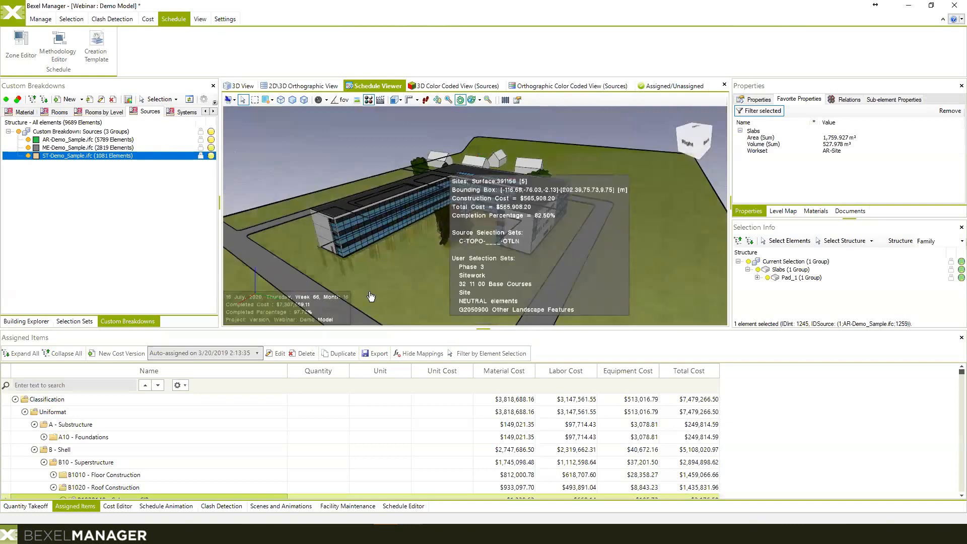
pyautogui.click(28, 139)
pyautogui.click(28, 139)
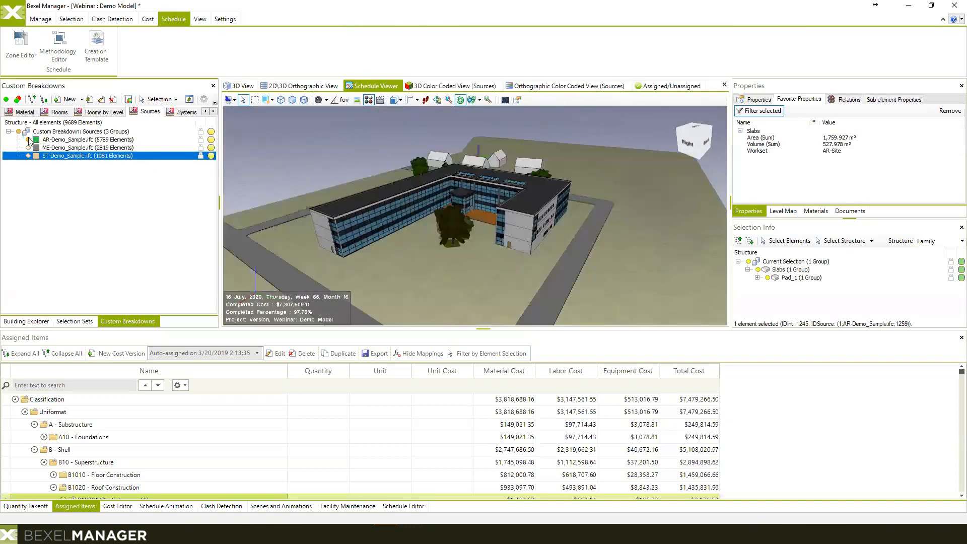
pyautogui.click(29, 140)
pyautogui.click(28, 148)
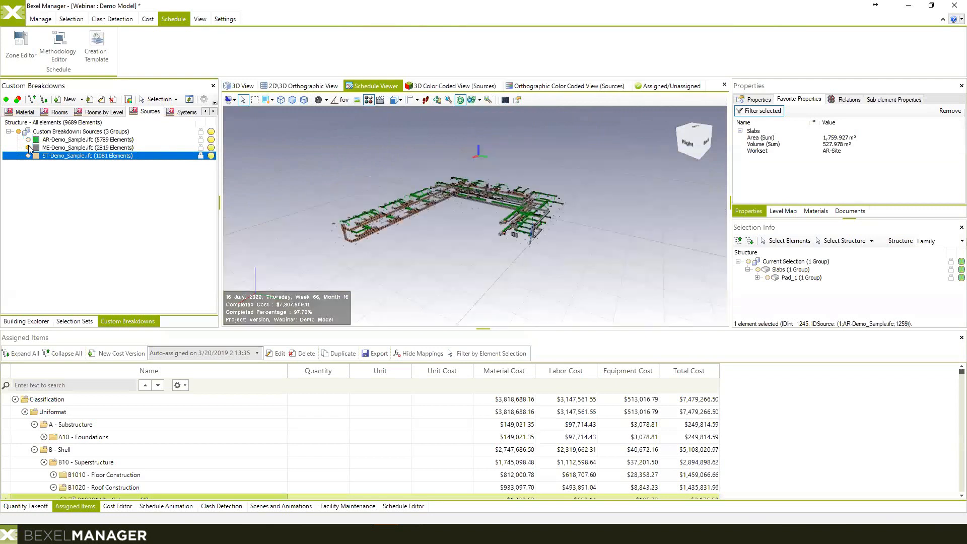
pyautogui.click(28, 148)
pyautogui.click(28, 155)
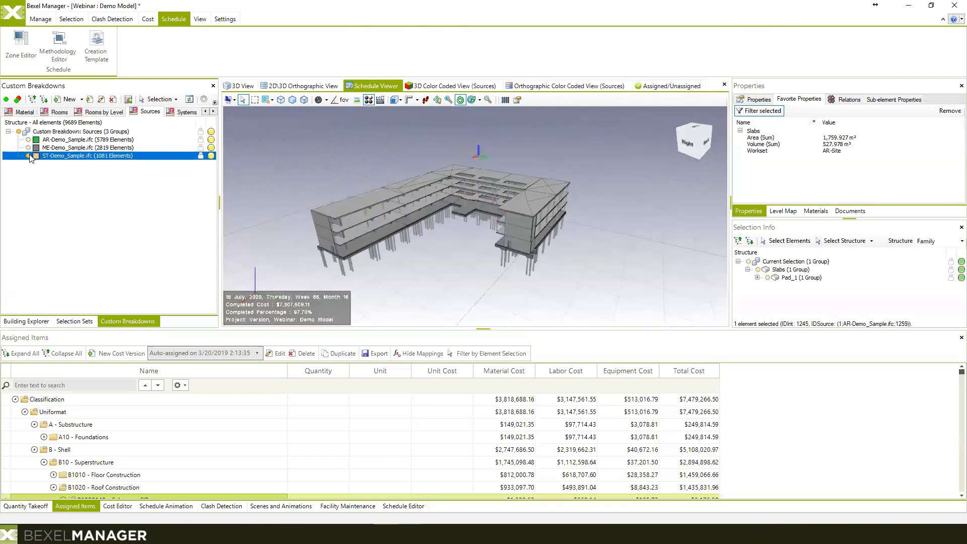
pyautogui.click(28, 155)
# Step: Isolate the ME-Demo_Sample.ifc elements and examine the mechanical ductwork from several angles
pyautogui.click(28, 148)
pyautogui.moveTo(528, 228)
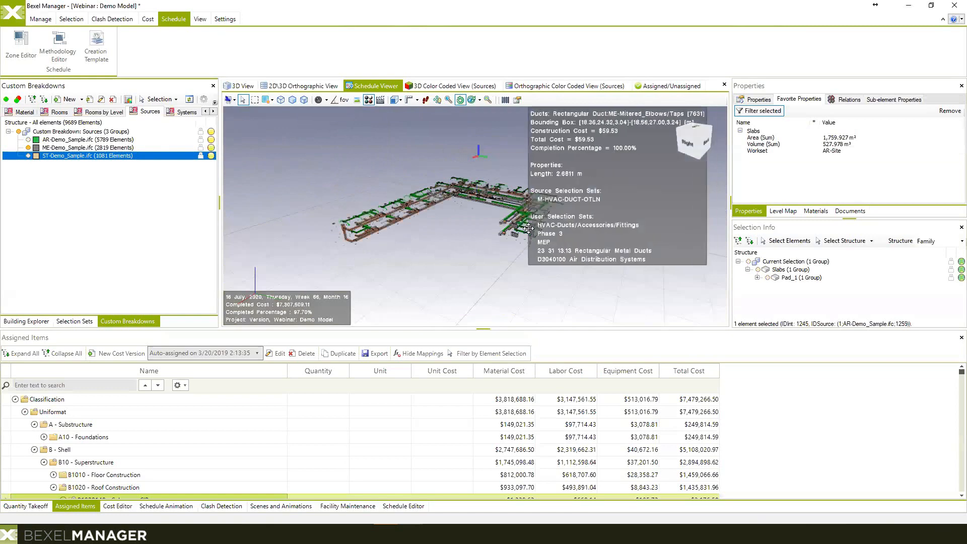
pyautogui.moveTo(528, 229); pyautogui.dragTo(571, 223, button='middle')
pyautogui.scroll(3, 561, 211)
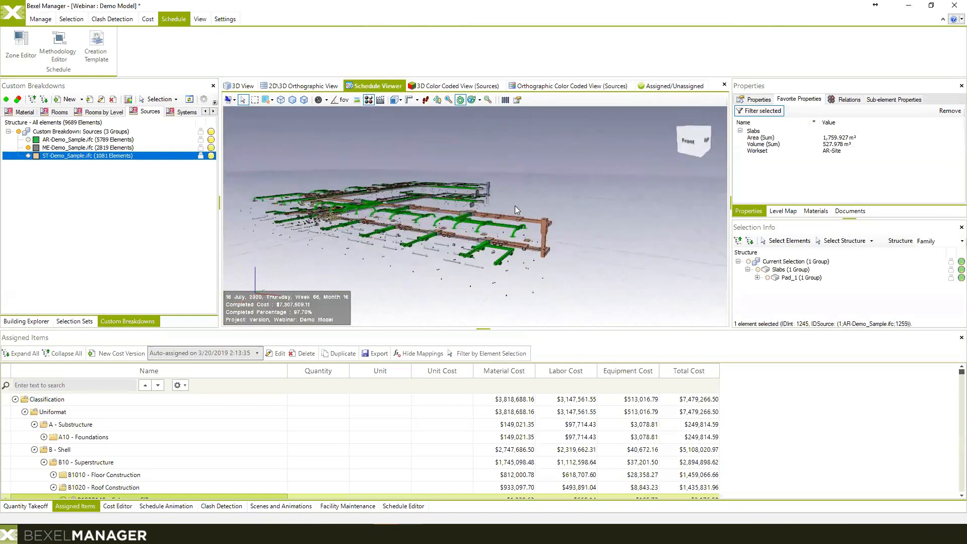
pyautogui.moveTo(515, 205); pyautogui.dragTo(454, 225, button='middle')
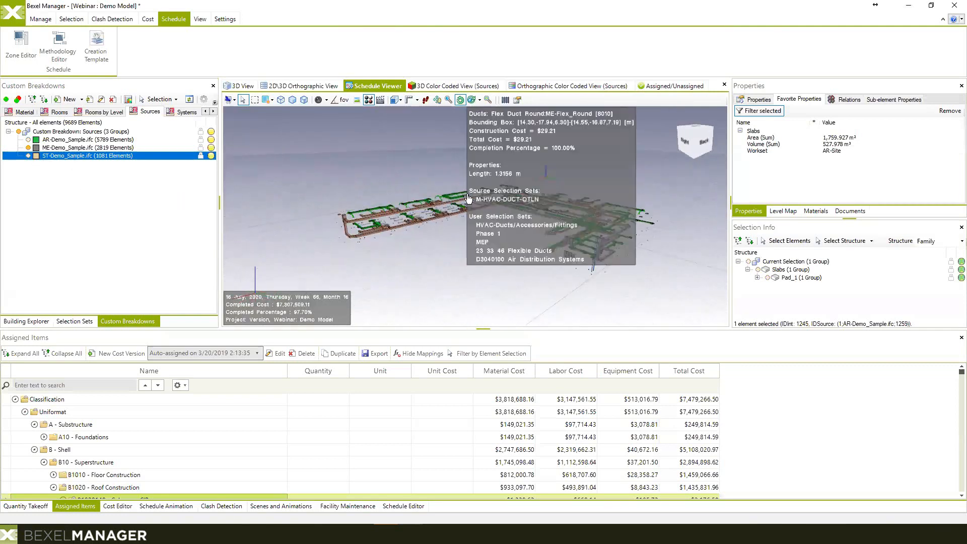
pyautogui.moveTo(543, 213); pyautogui.dragTo(519, 243, button='middle')
pyautogui.moveTo(518, 239)
pyautogui.mouseDown()
pyautogui.moveTo(547, 243)
pyautogui.moveTo(481, 258)
pyautogui.moveTo(520, 248)
pyautogui.mouseUp()
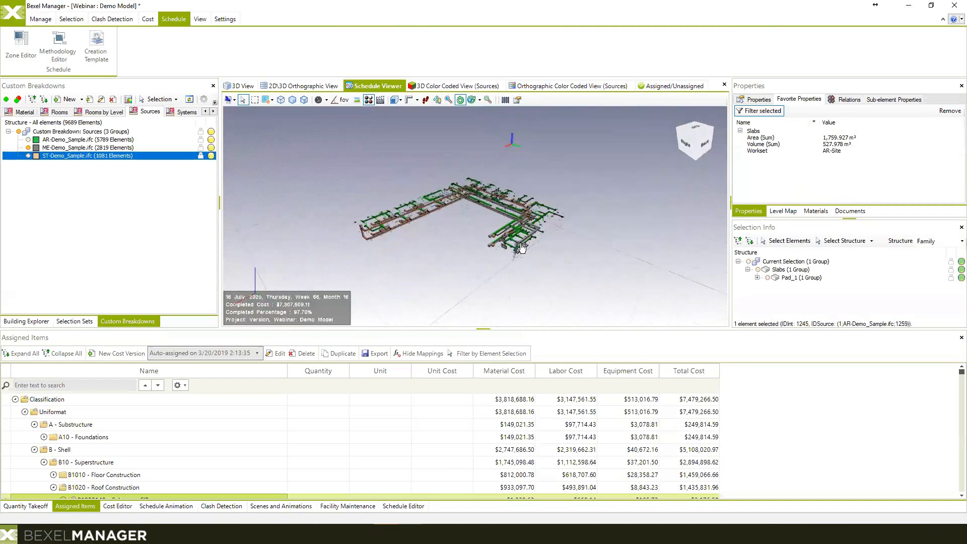
# Step: Make all model elements visible again and save the project
pyautogui.rightClick(591, 190)
pyautogui.click(614, 210)
pyautogui.click(19, 16)
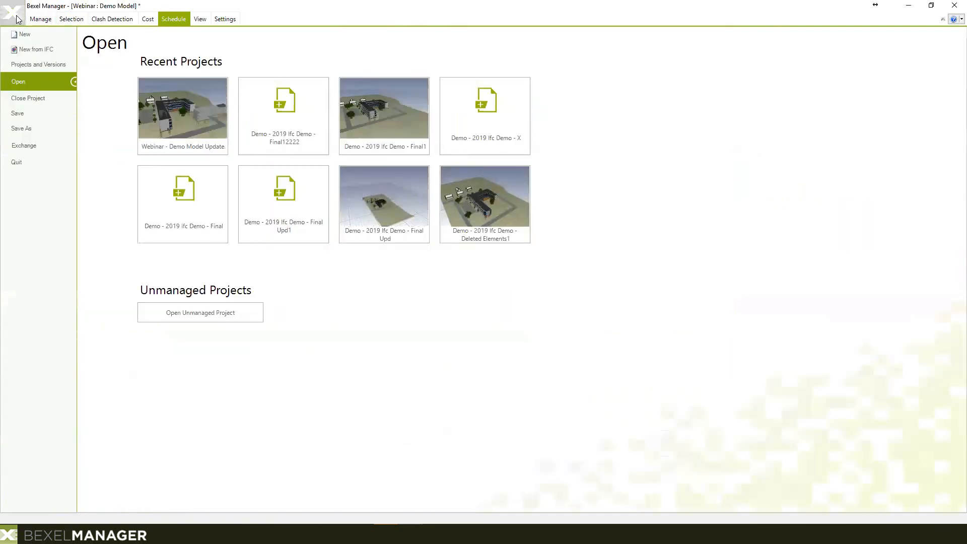
pyautogui.click(26, 118)
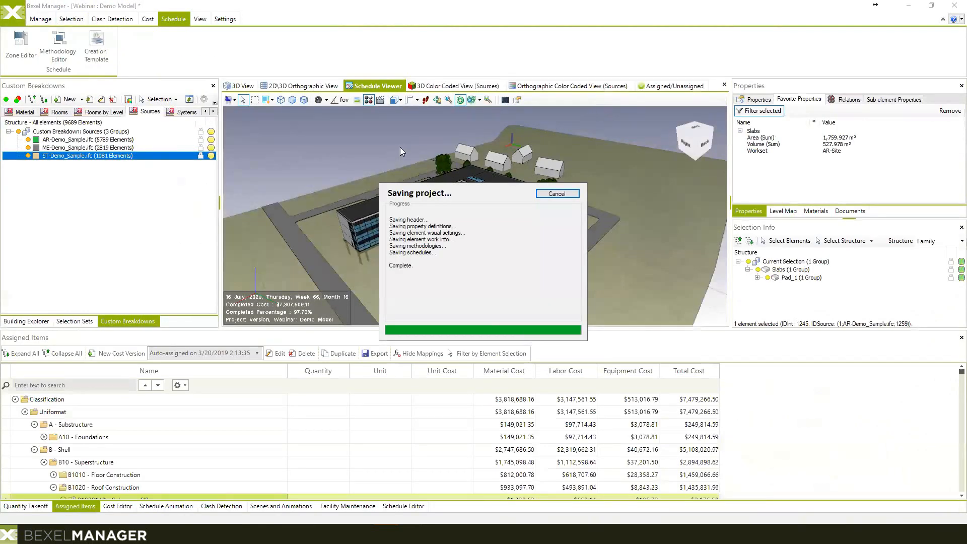
# Step: Close the current project and start an updated version of the Webinar project's Demo Model from the managed projects and versions
pyautogui.click(17, 14)
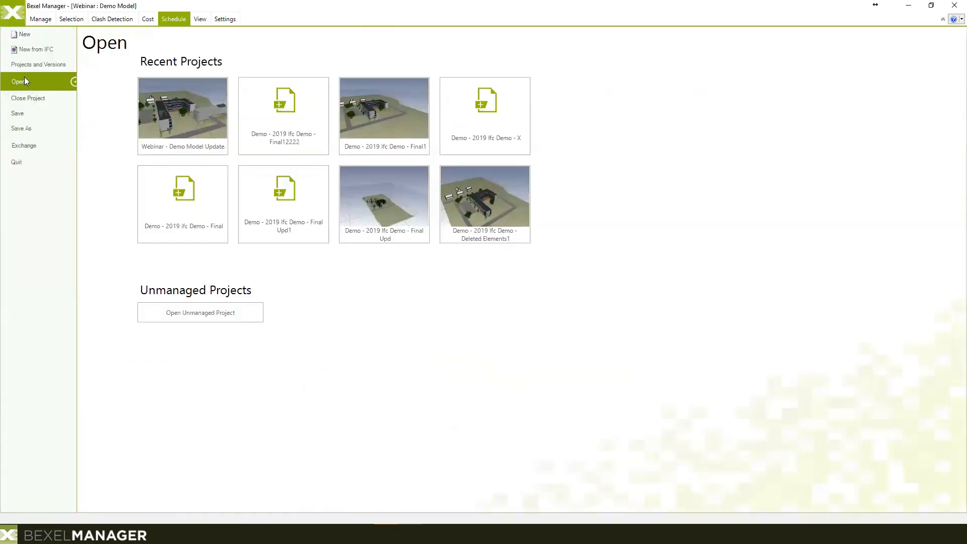
pyautogui.click(361, 240)
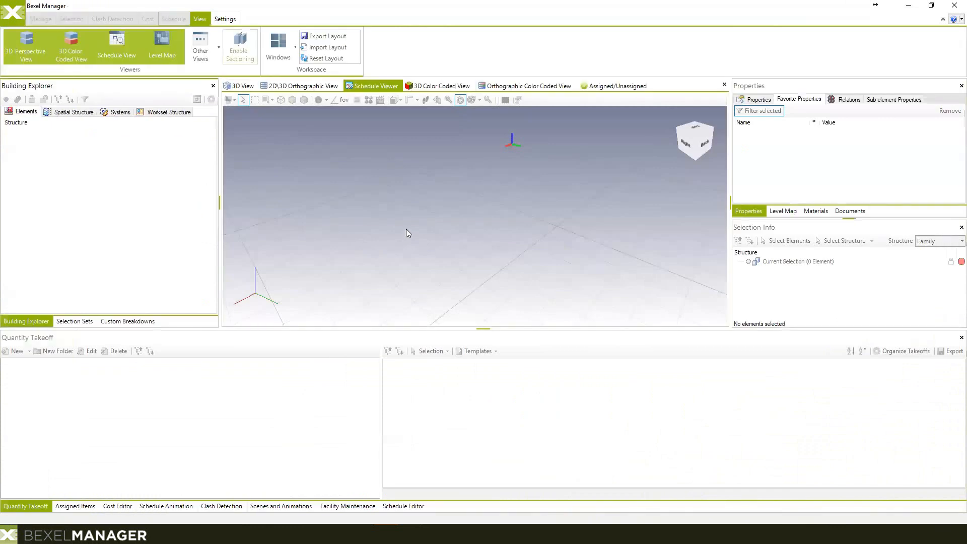
pyautogui.click(15, 17)
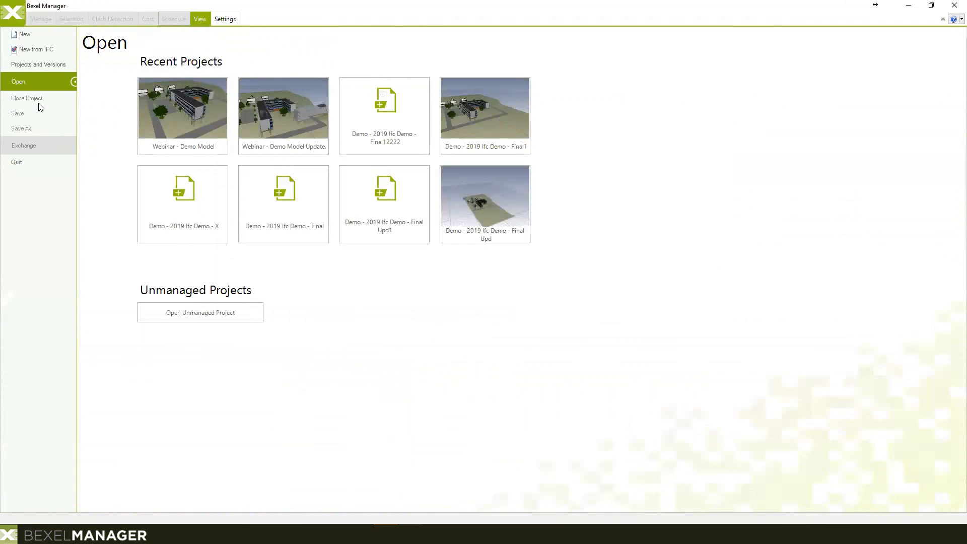
pyautogui.click(40, 65)
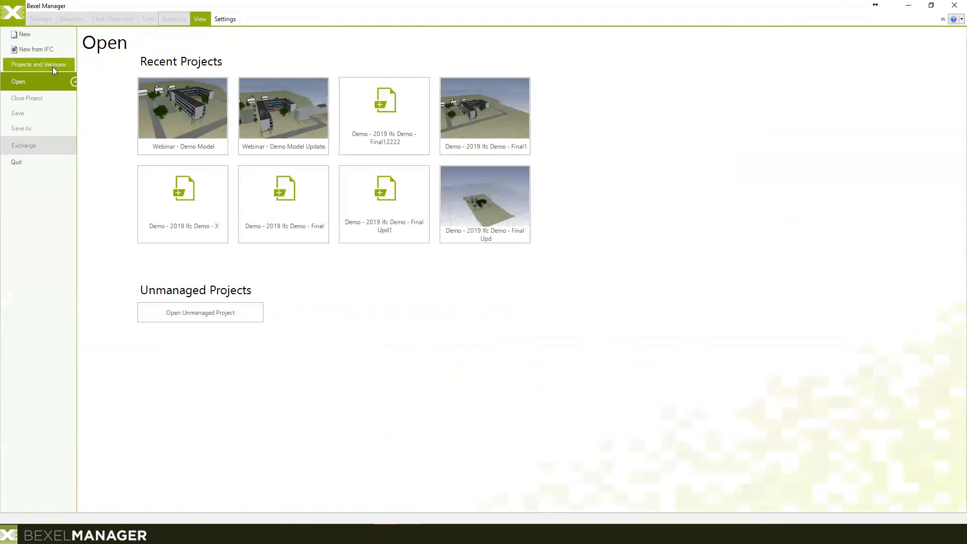
pyautogui.doubleClick(209, 351)
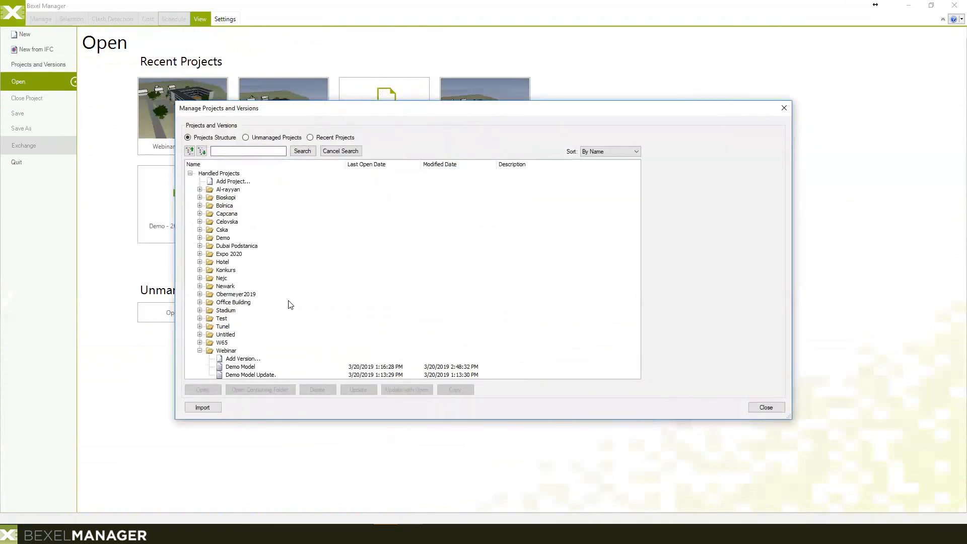
pyautogui.click(245, 367)
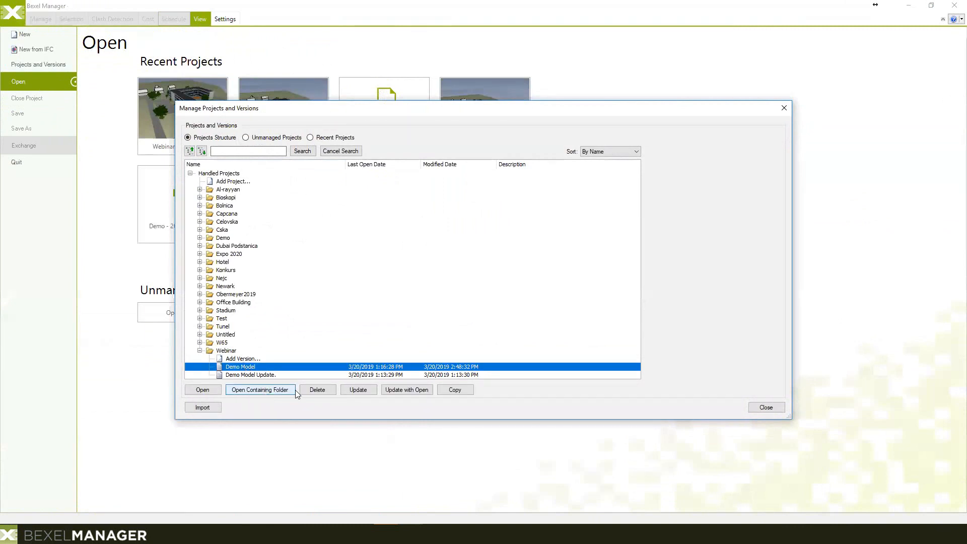
pyautogui.click(357, 391)
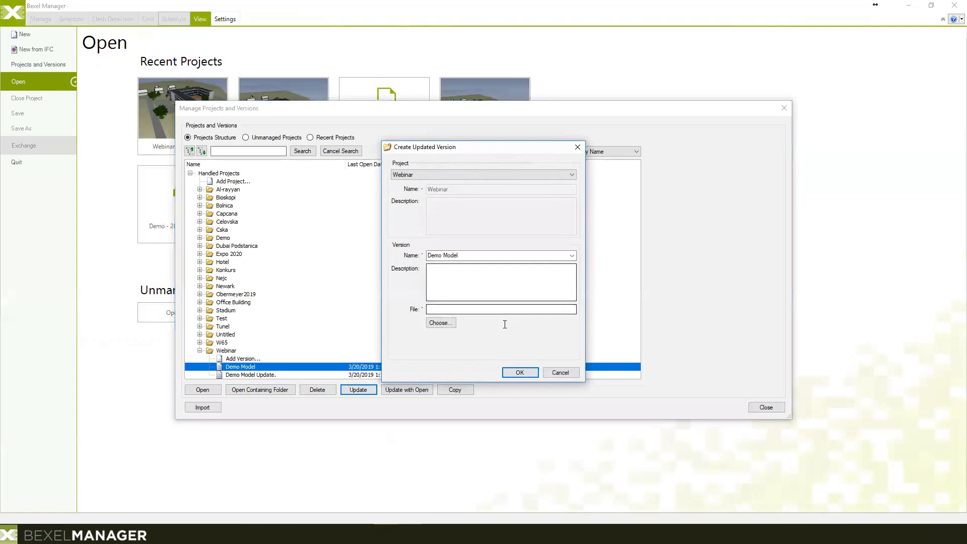
# Step: Name the updated version "Demo Model." and choose ME-Demo_Sample.ifc and ST-Demo_Sample.ifc from the IFC folder as its files
pyautogui.doubleClick(476, 255)
pyautogui.click(478, 256)
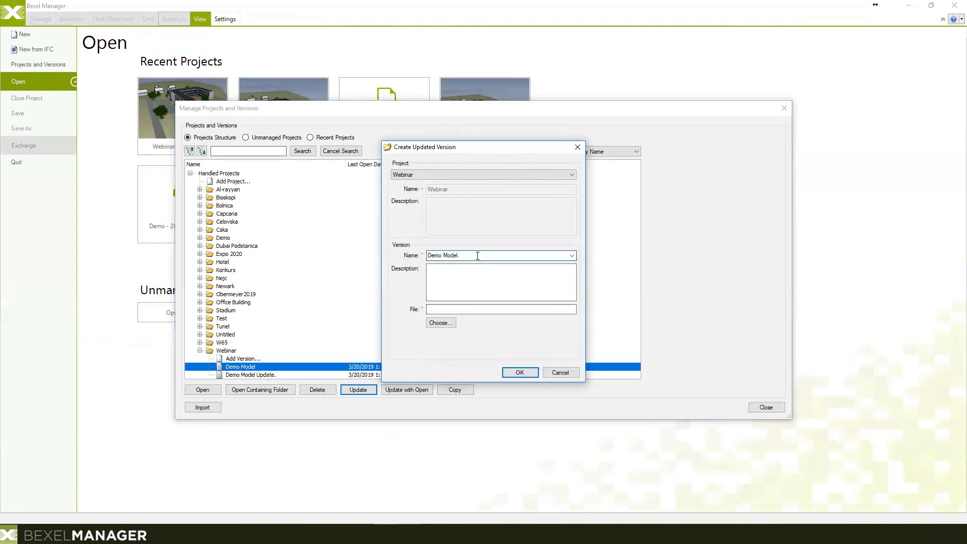
pyautogui.click(441, 322)
pyautogui.doubleClick(514, 224)
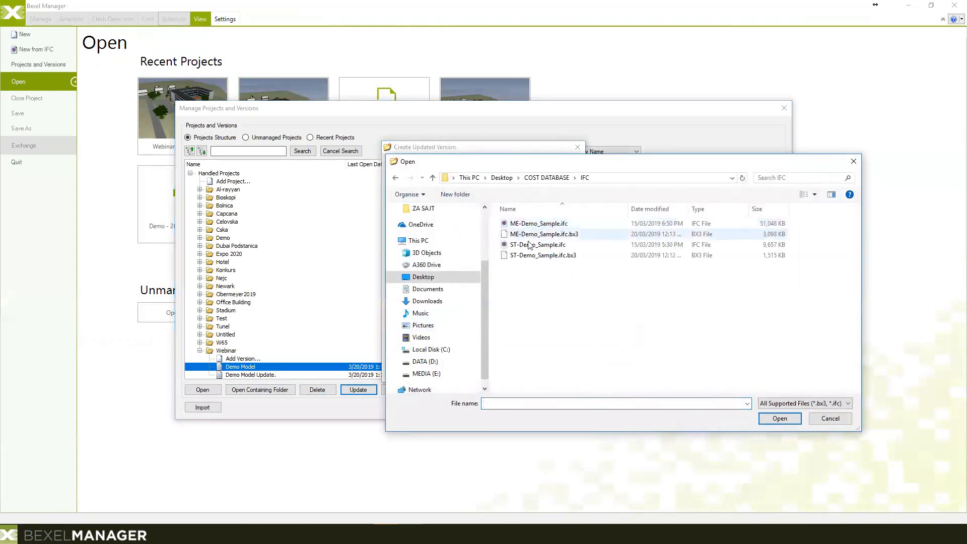
pyautogui.click(551, 223)
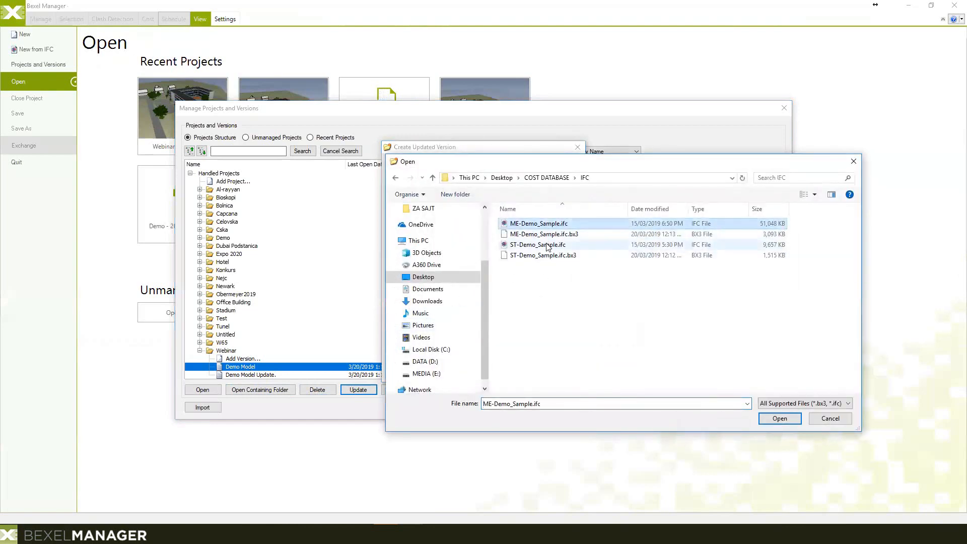
pyautogui.keyDown('ctrl'); pyautogui.click(573, 245); pyautogui.keyUp('ctrl')
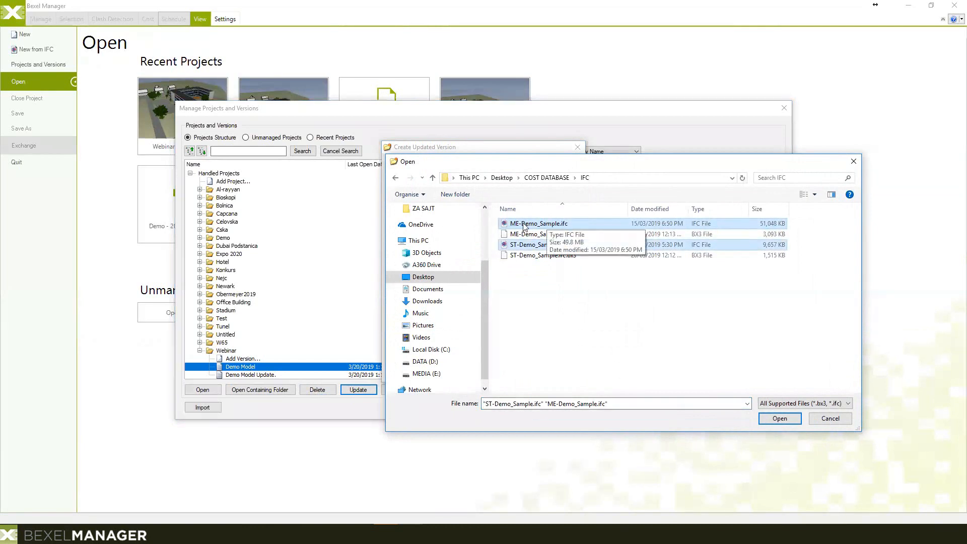
pyautogui.click(769, 419)
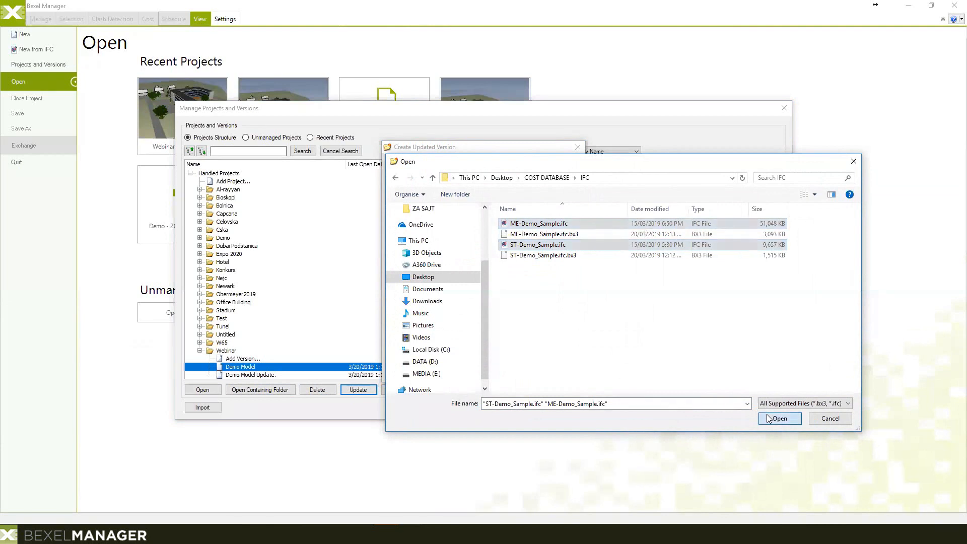
# Step: Try to create the updated version, dismiss the name conflict, and re-enter the version name as "Demo Model."
pyautogui.click(526, 372)
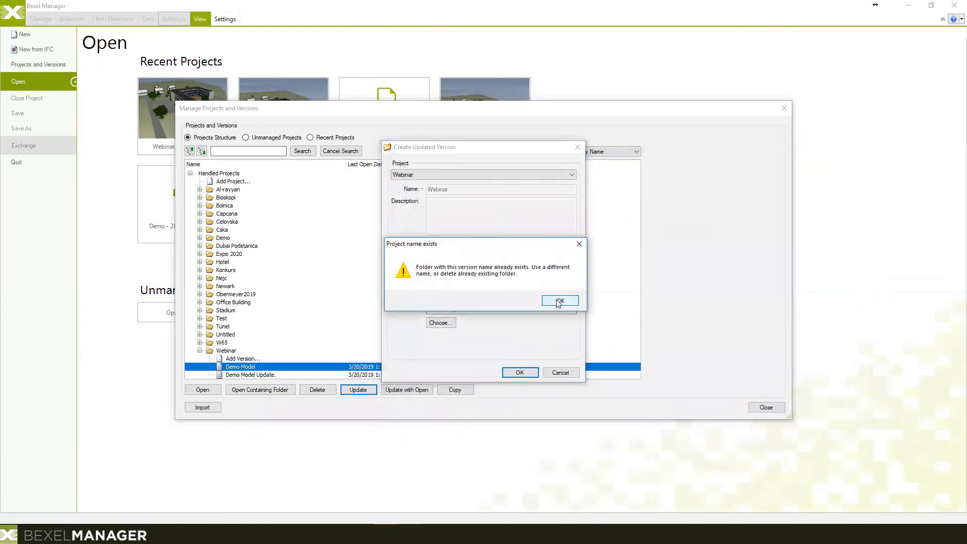
pyautogui.click(558, 302)
pyautogui.click(464, 257)
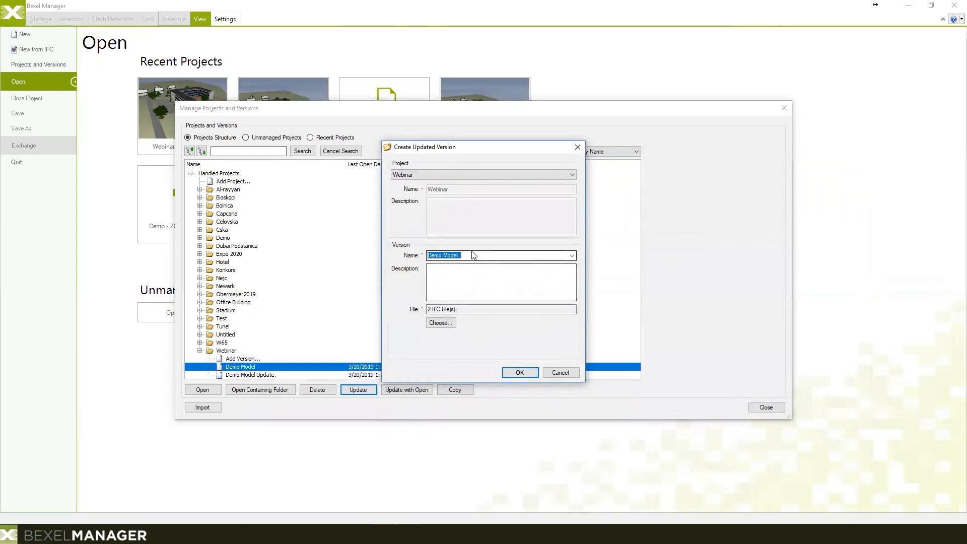
pyautogui.click(474, 257)
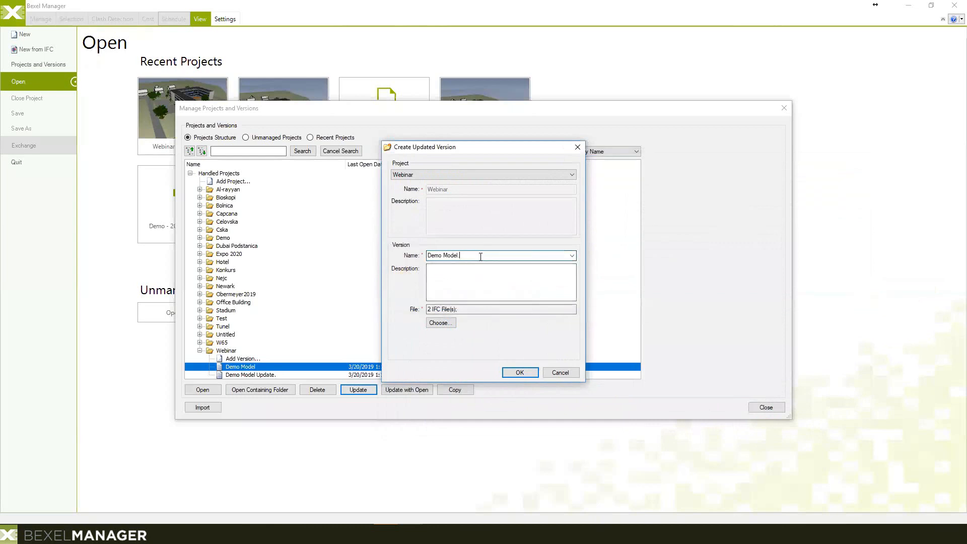
# Step: Choose ME-Demo_Sample.ifc and ST-Demo_Sample.ifc from the IFC folder again as the updated version's source files
pyautogui.click(443, 323)
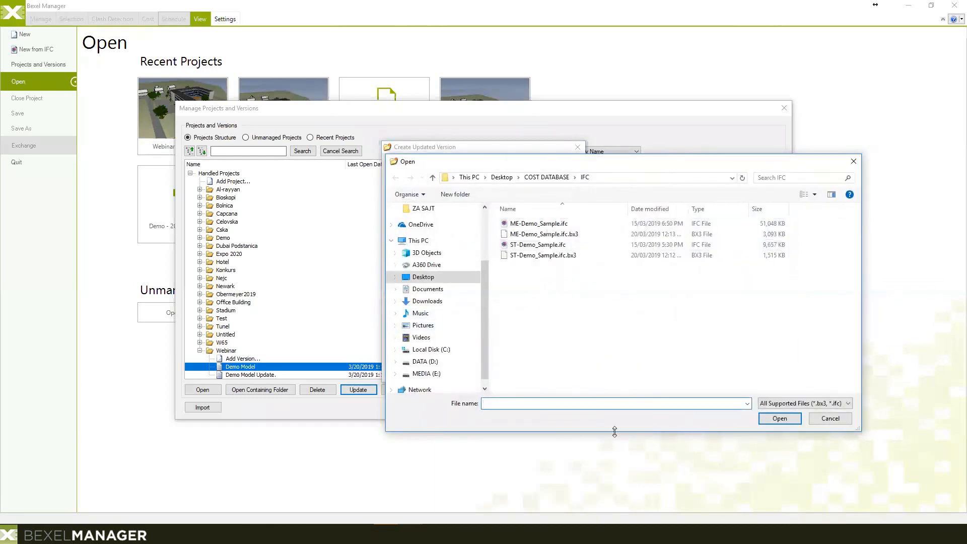
pyautogui.click(549, 224)
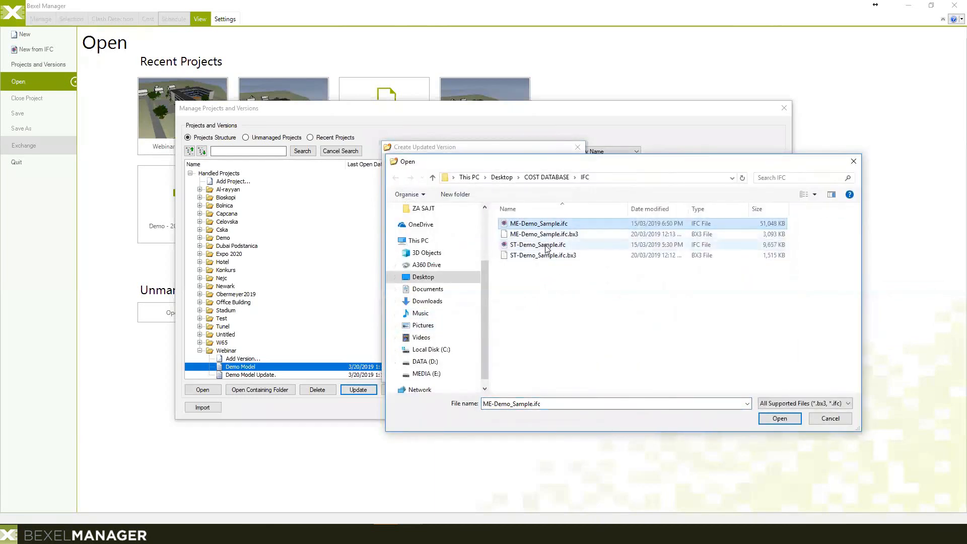
pyautogui.keyDown('ctrl'); pyautogui.click(549, 245); pyautogui.keyUp('ctrl')
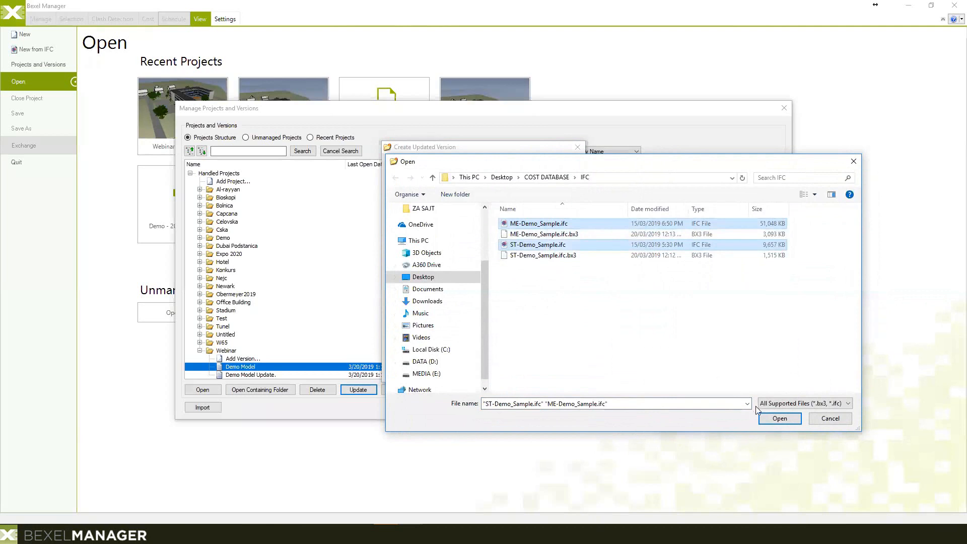
pyautogui.click(775, 418)
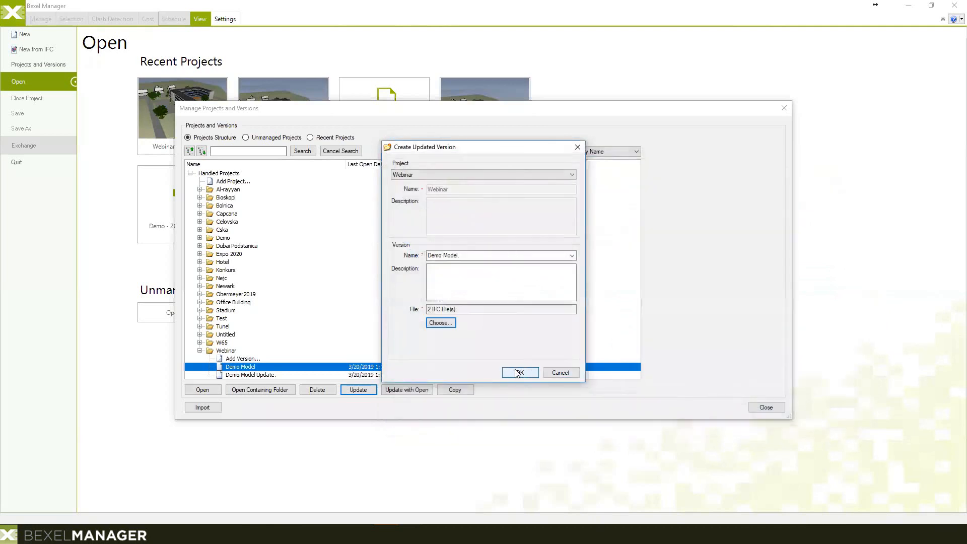
# Step: Name the updated version "Demo 1" and start the project update
pyautogui.doubleClick(470, 255)
pyautogui.write('1')
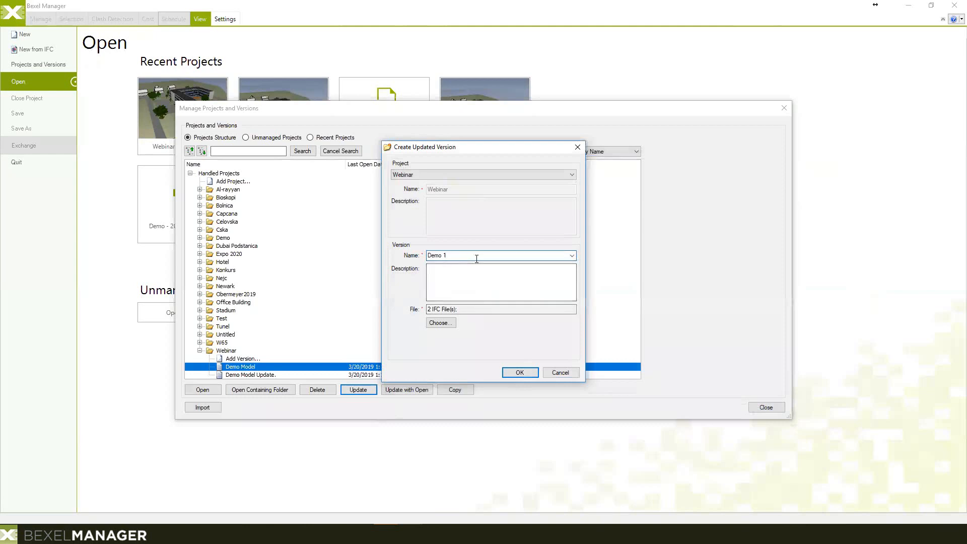
pyautogui.click(519, 372)
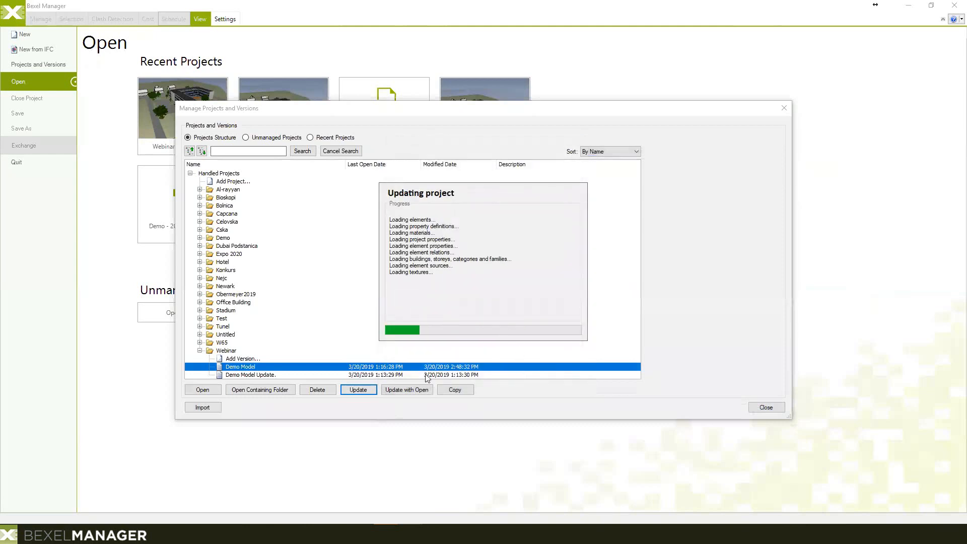
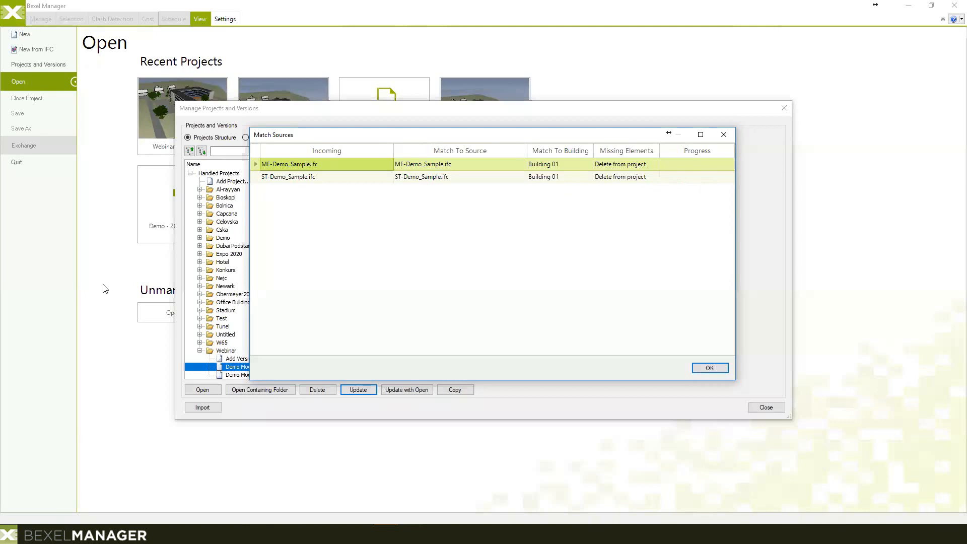
# Step: Check the missing-element options for ME-Demo_Sample.ifc, keep "Delete from project", and accept the source matching
pyautogui.click(647, 166)
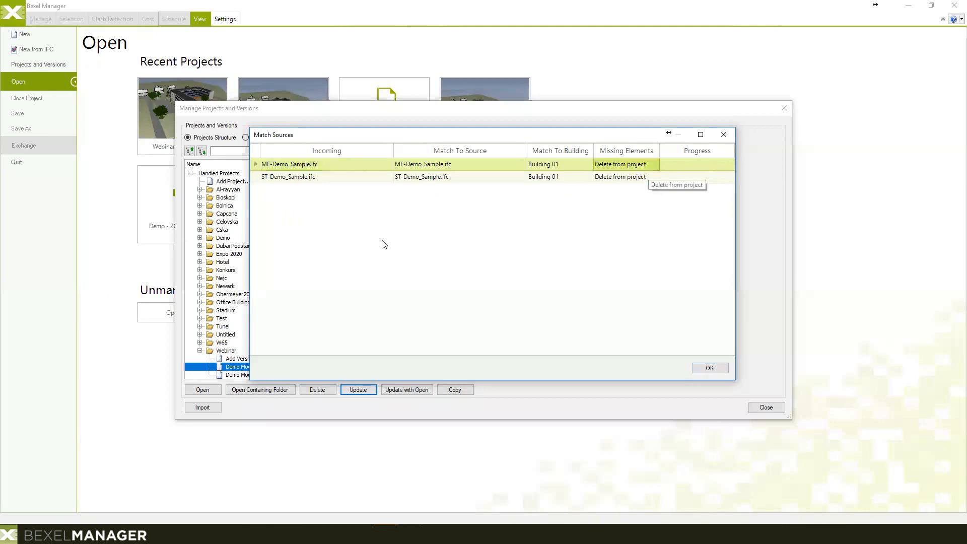
pyautogui.click(653, 164)
pyautogui.click(652, 165)
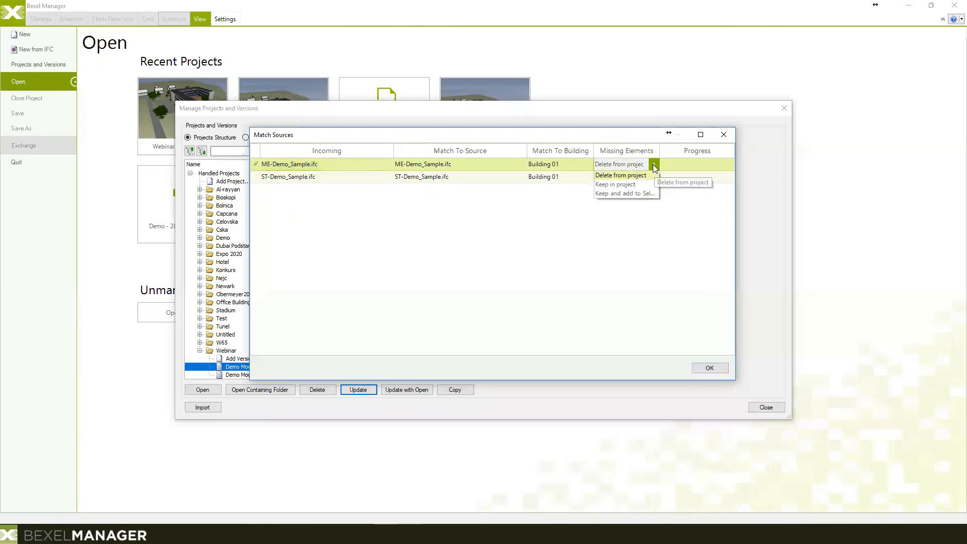
pyautogui.click(652, 164)
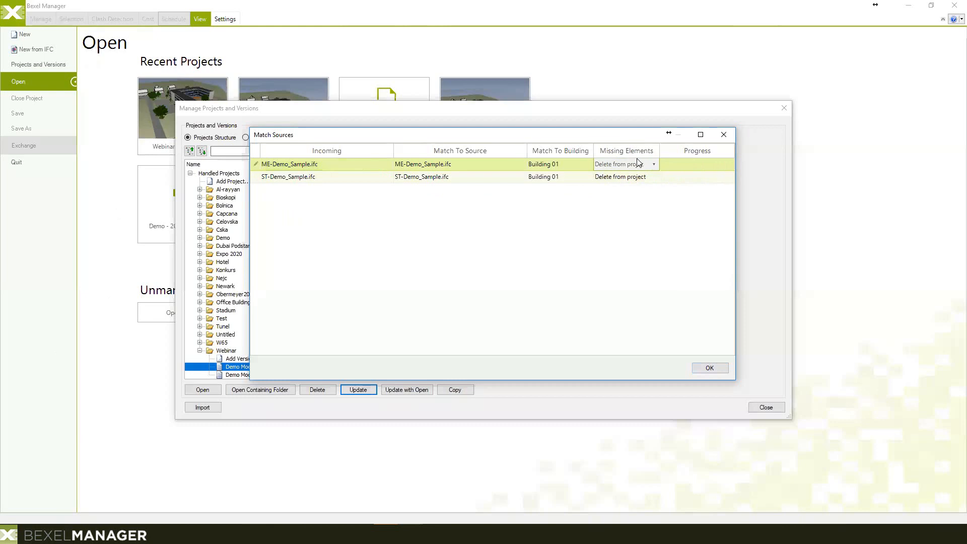
pyautogui.click(637, 159)
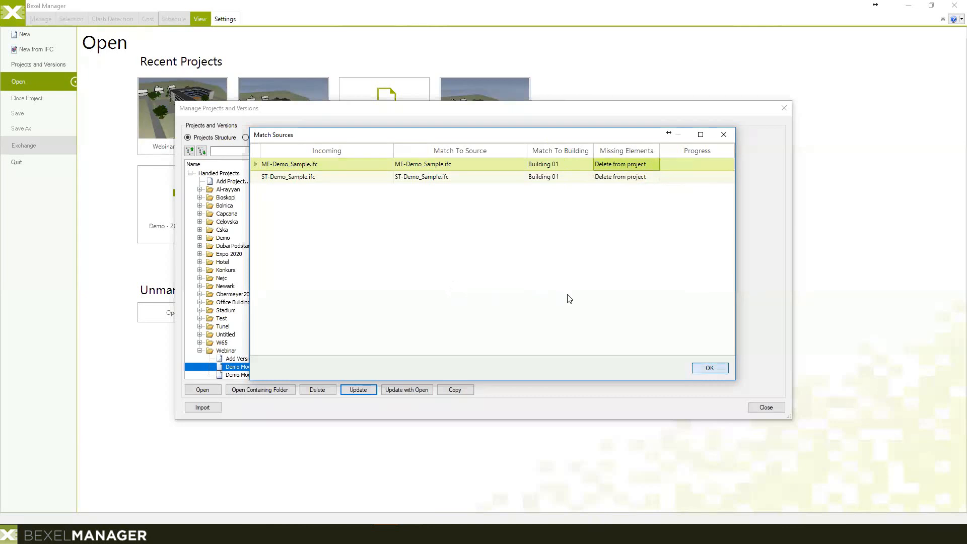
pyautogui.press('Return')
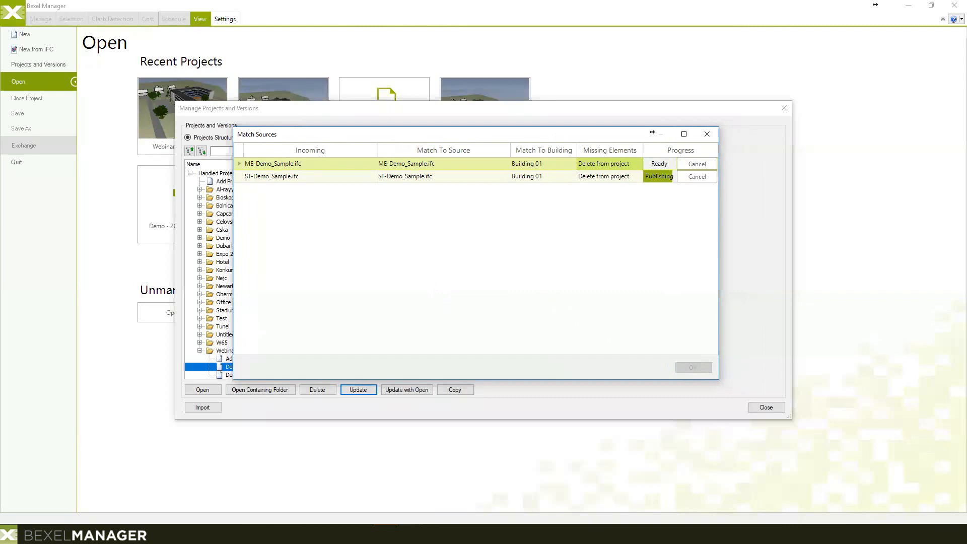
# Step: Switch to the browser and examine the BEXEL Manager trial request page and its form fields
pyautogui.hotkey('alt', 'Tab')
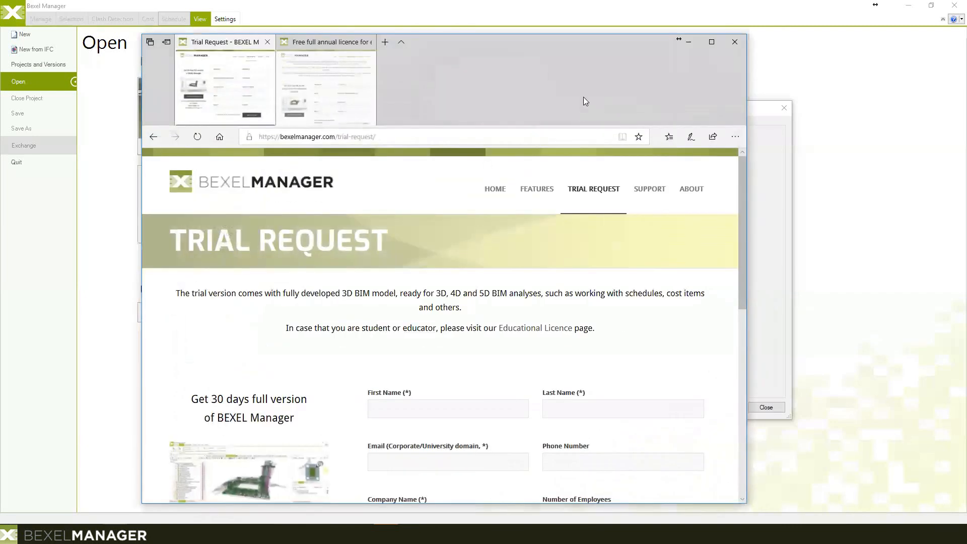
pyautogui.moveTo(542, 41); pyautogui.dragTo(580, 34)
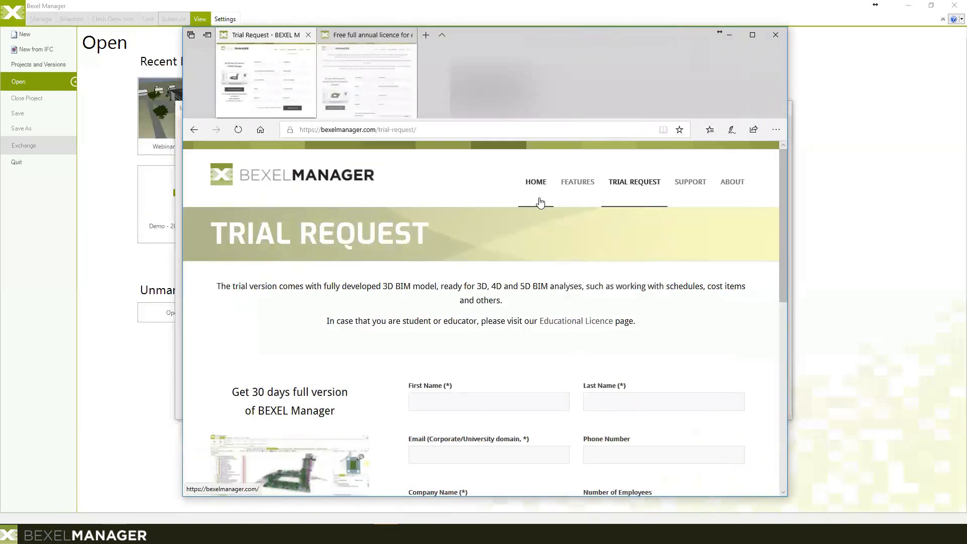
pyautogui.scroll(-8, 505, 213)
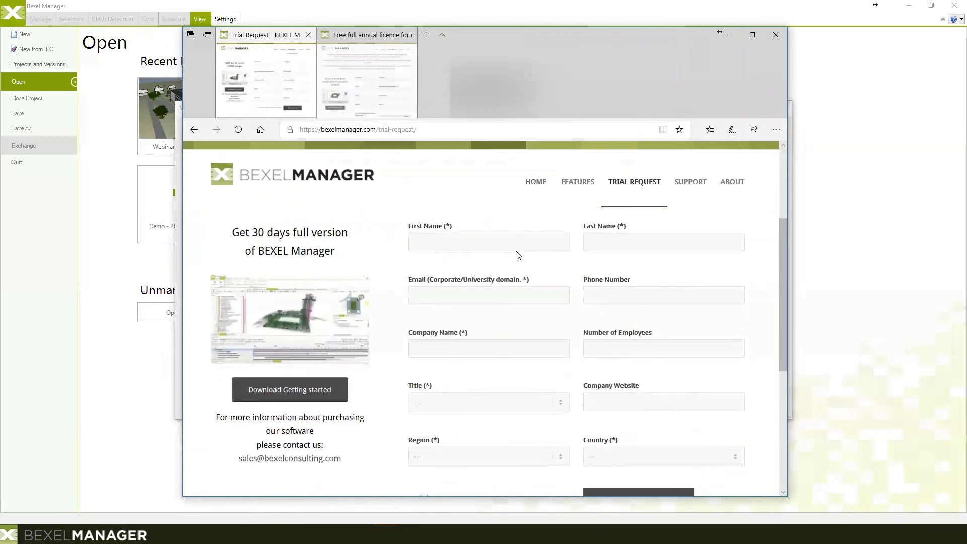
# Step: Examine the Educational Licence page's conditions and request form alongside the trial request page, and return to Bexel Manager
pyautogui.click(375, 99)
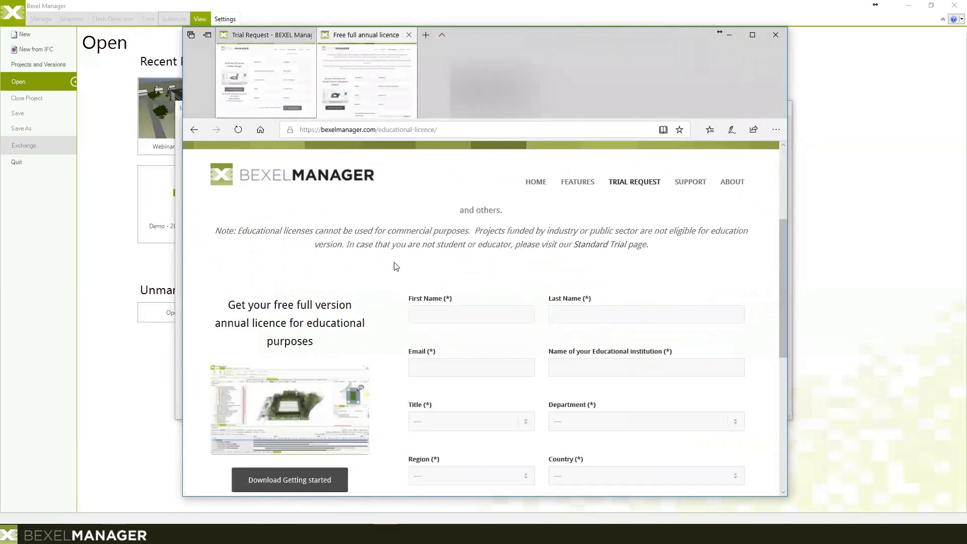
pyautogui.scroll(-1, 331, 274)
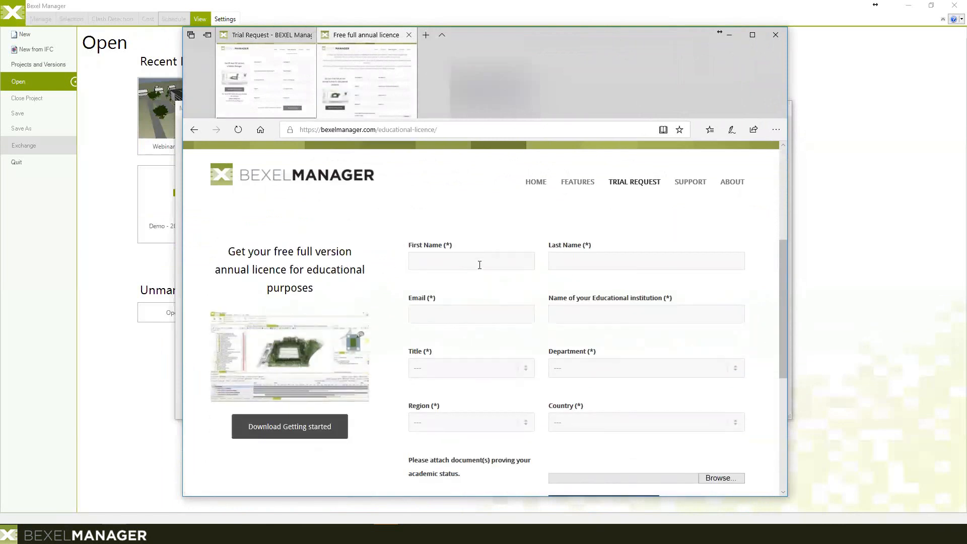
pyautogui.scroll(4, 481, 266)
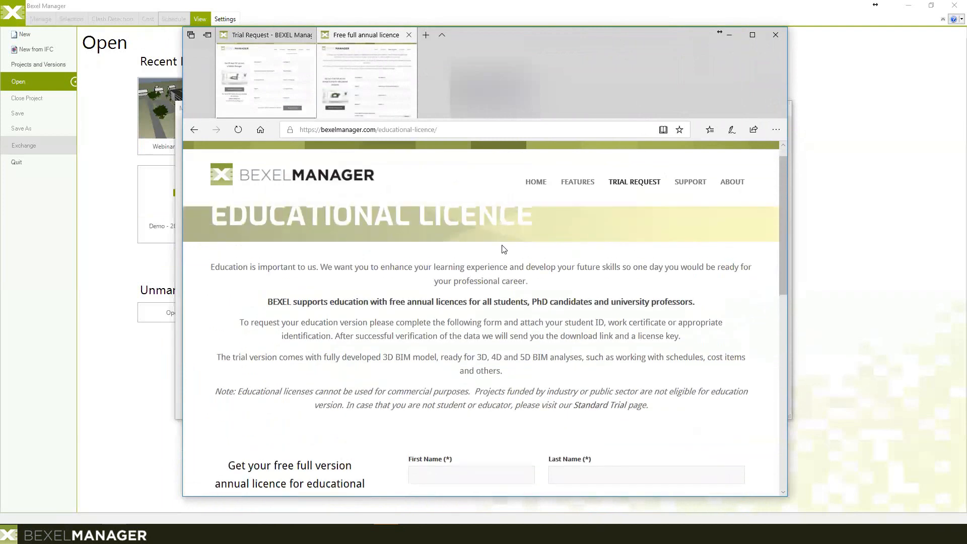
pyautogui.scroll(1, 483, 282)
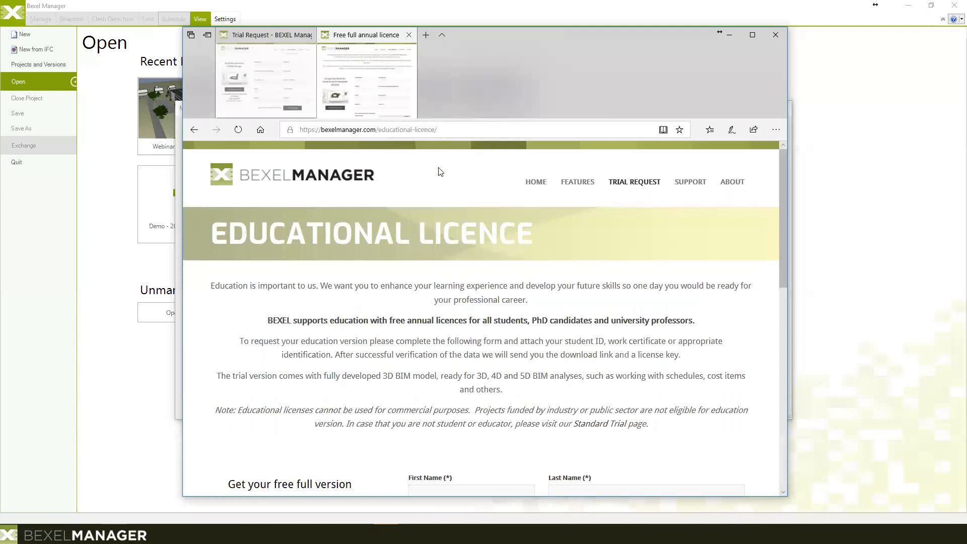
pyautogui.click(259, 31)
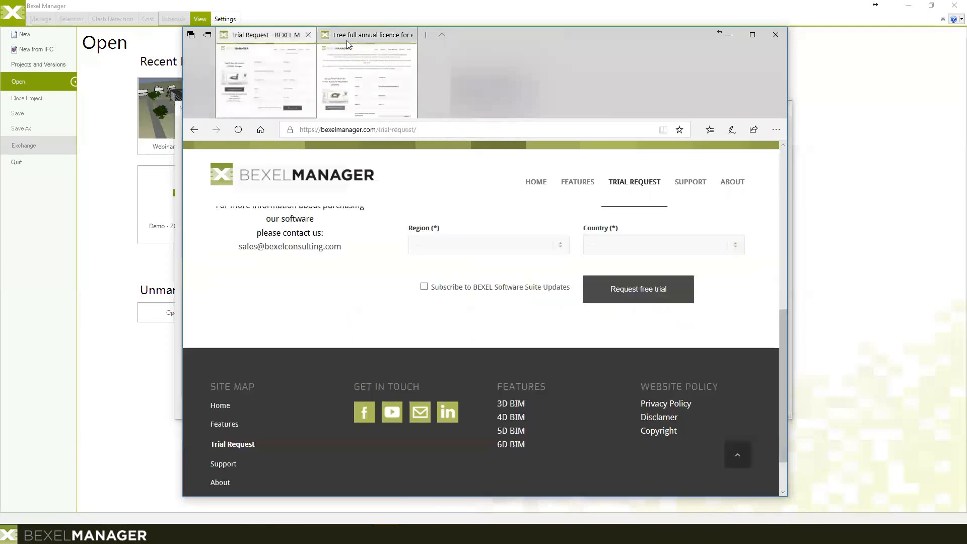
pyautogui.click(359, 33)
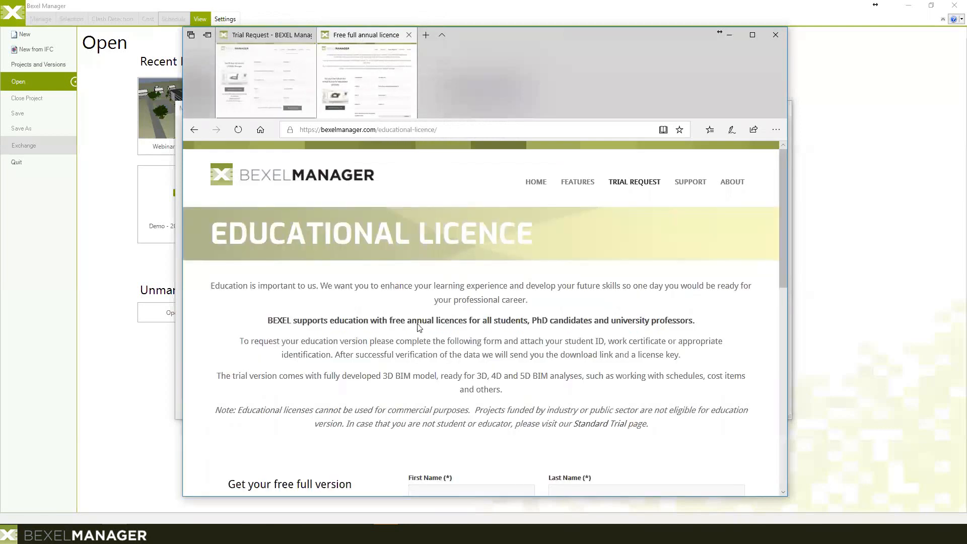
pyautogui.scroll(-4, 418, 327)
pyautogui.scroll(2, 476, 244)
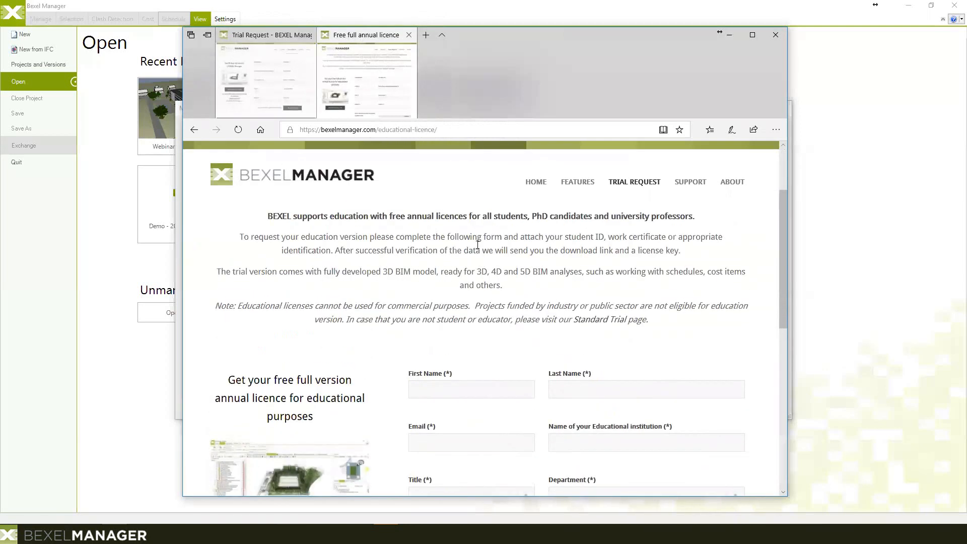
pyautogui.scroll(1, 477, 244)
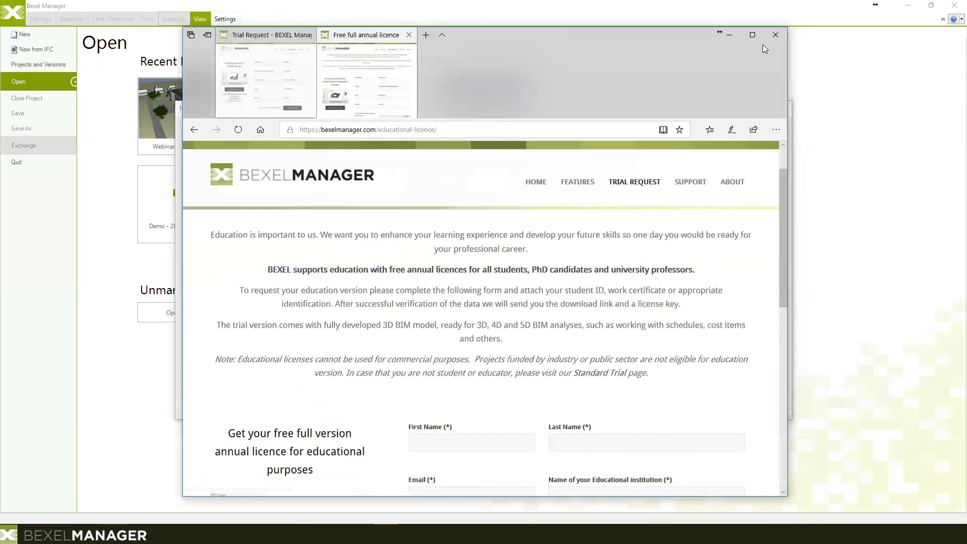
pyautogui.click(733, 35)
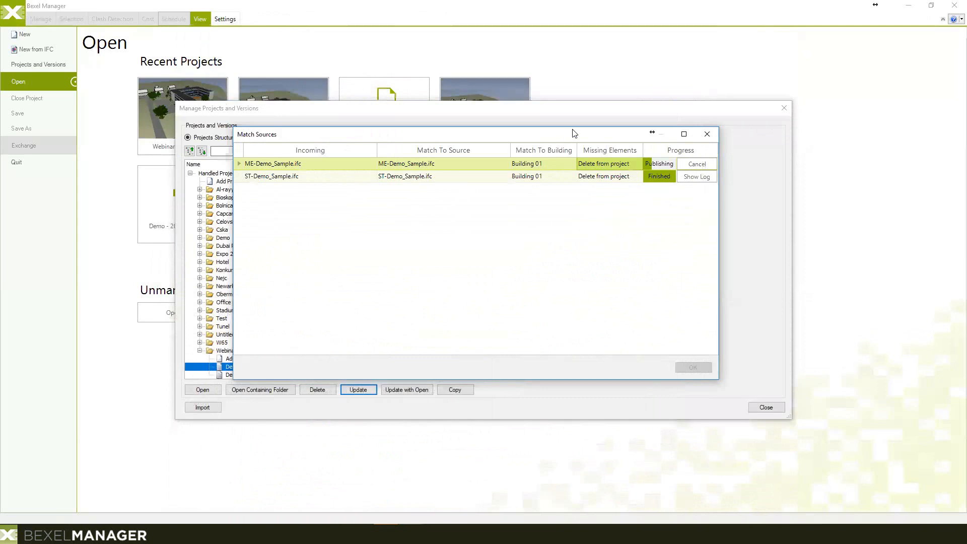
pyautogui.moveTo(573, 133); pyautogui.dragTo(614, 94)
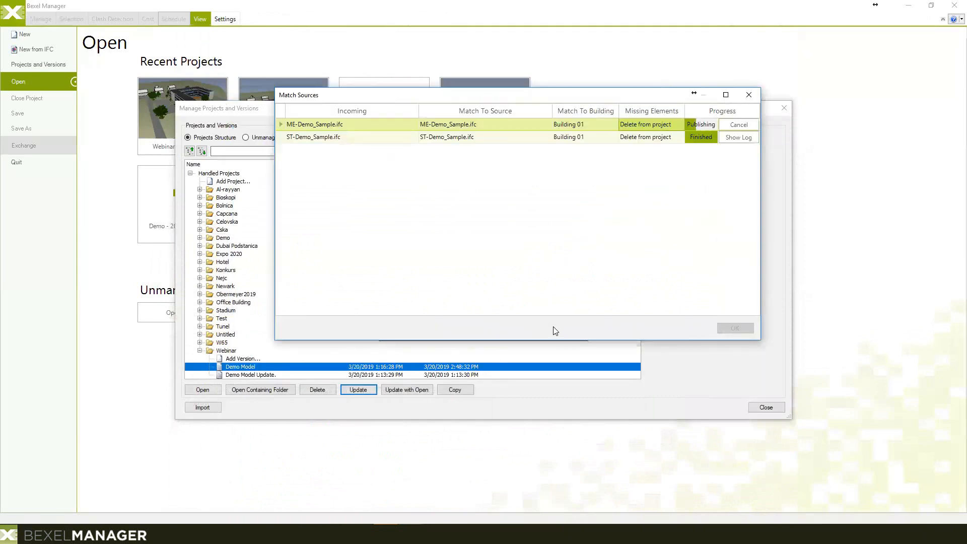
pyautogui.moveTo(574, 96); pyautogui.dragTo(557, 94)
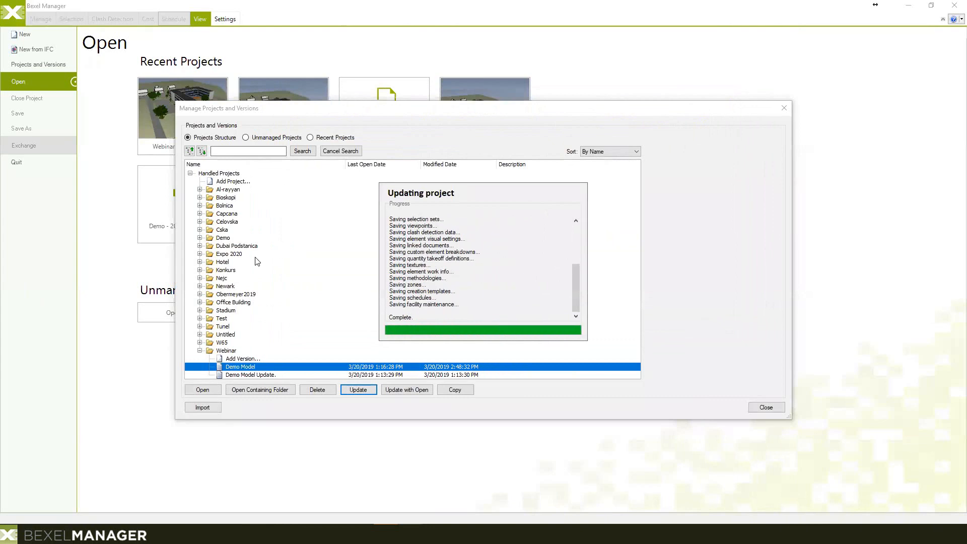
# Step: Open the Webinar project's Demo 1 version, acknowledging the upgrade notice, and inspect its site model in the Schedule Viewer
pyautogui.scroll(-1, 257, 261)
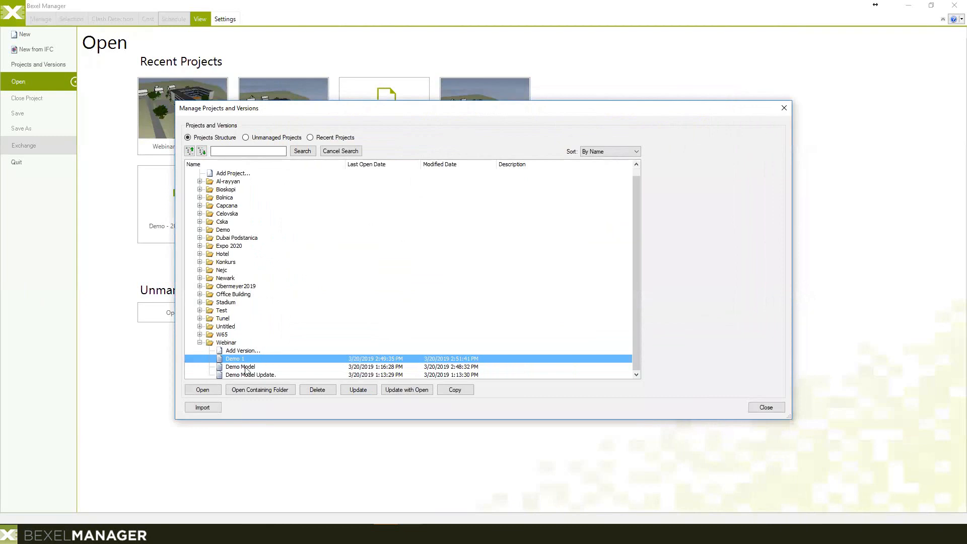
pyautogui.click(218, 391)
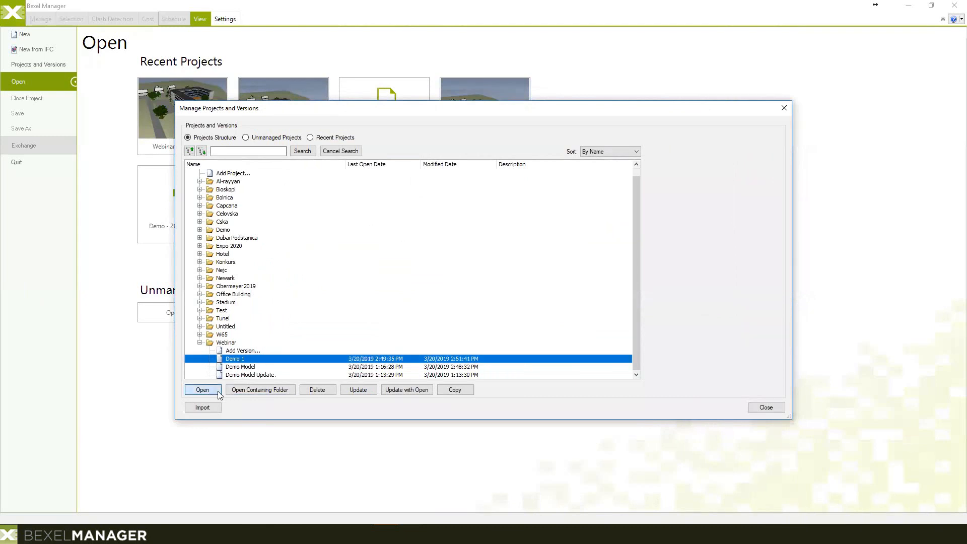
pyautogui.click(202, 389)
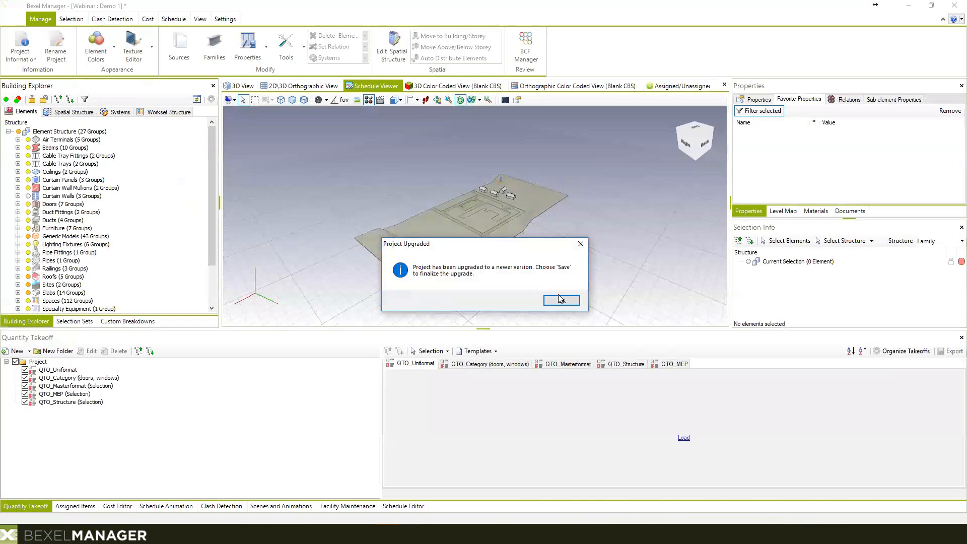
pyautogui.click(561, 300)
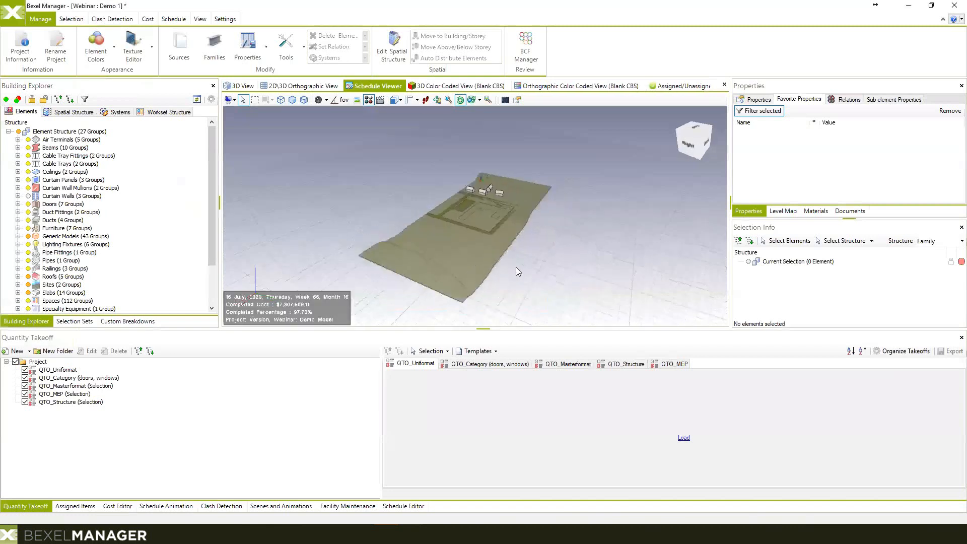
pyautogui.scroll(2, 490, 206)
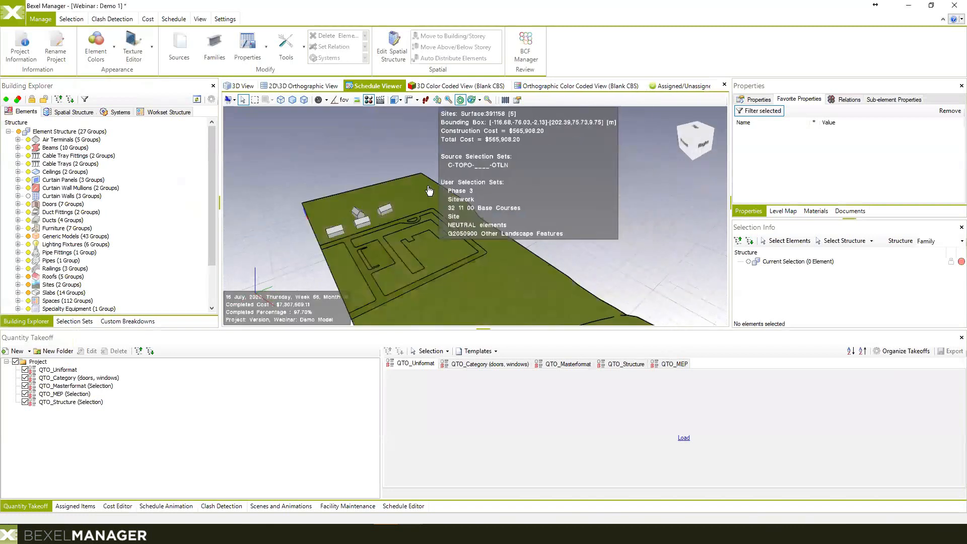
pyautogui.moveTo(410, 204); pyautogui.dragTo(456, 207, button='middle')
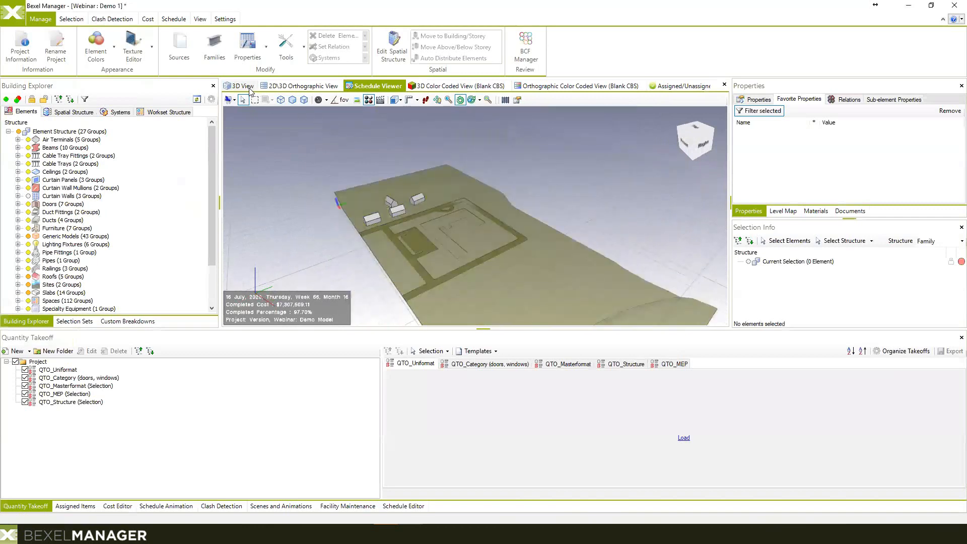
# Step: Switch to the 3D view and examine the updated model, including the added building beside the U-shaped one
pyautogui.click(250, 89)
pyautogui.scroll(3, 449, 174)
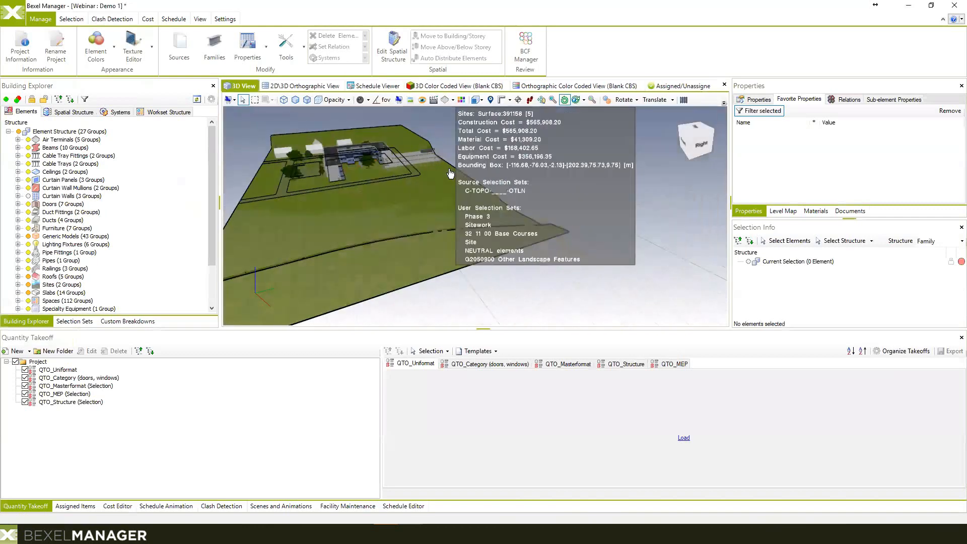
pyautogui.scroll(1, 450, 174)
pyautogui.moveTo(450, 174); pyautogui.dragTo(559, 238)
pyautogui.scroll(1, 510, 202)
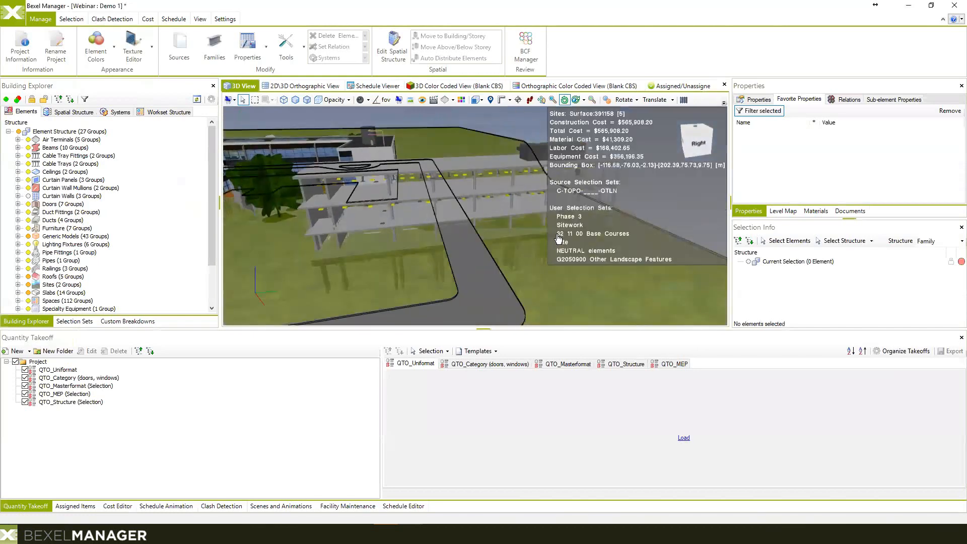
pyautogui.moveTo(558, 238); pyautogui.dragTo(623, 243, button='middle')
pyautogui.moveTo(486, 211); pyautogui.dragTo(568, 220, button='middle')
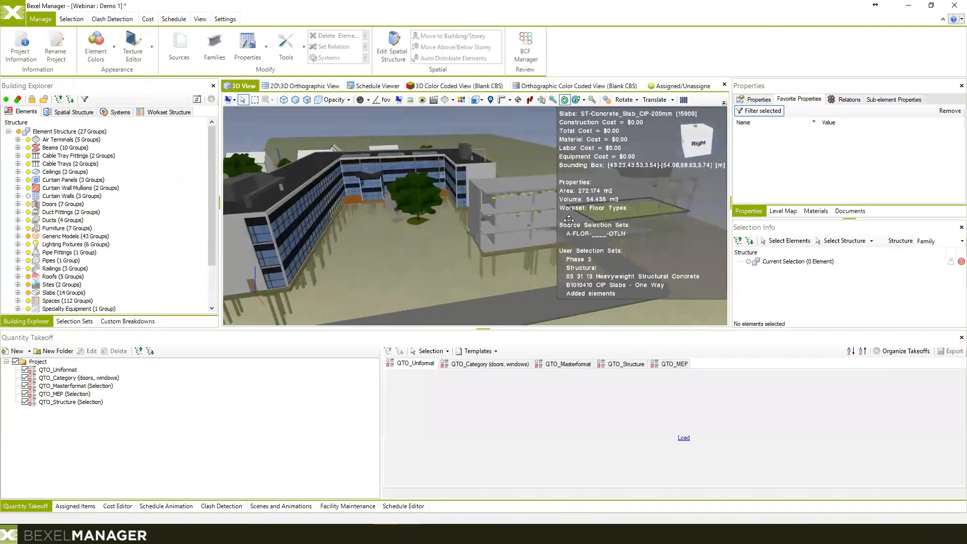
pyautogui.scroll(-3, 569, 221)
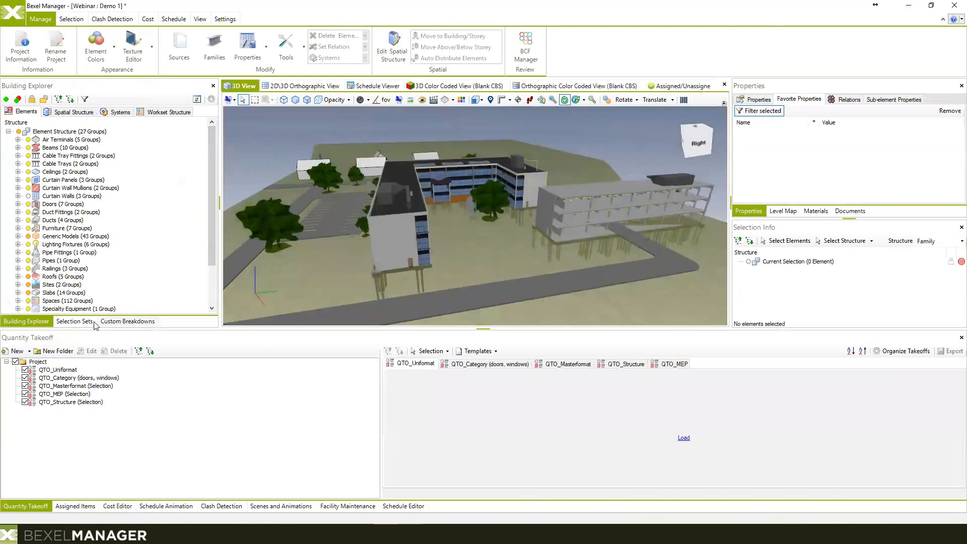
# Step: Hide all elements through the selection sets and expand Update Selection Sets down to the sets of the 3/20/2019 update
pyautogui.click(76, 322)
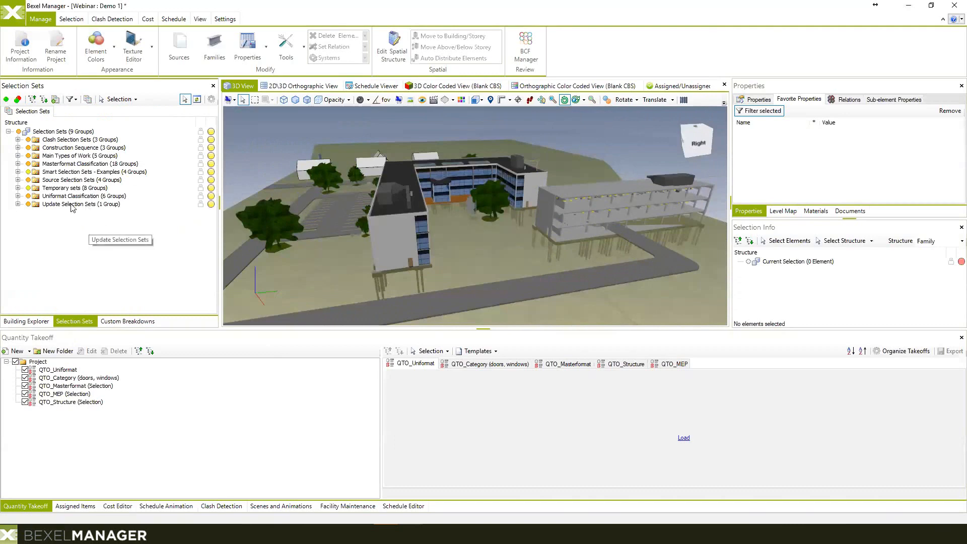
pyautogui.moveTo(439, 162)
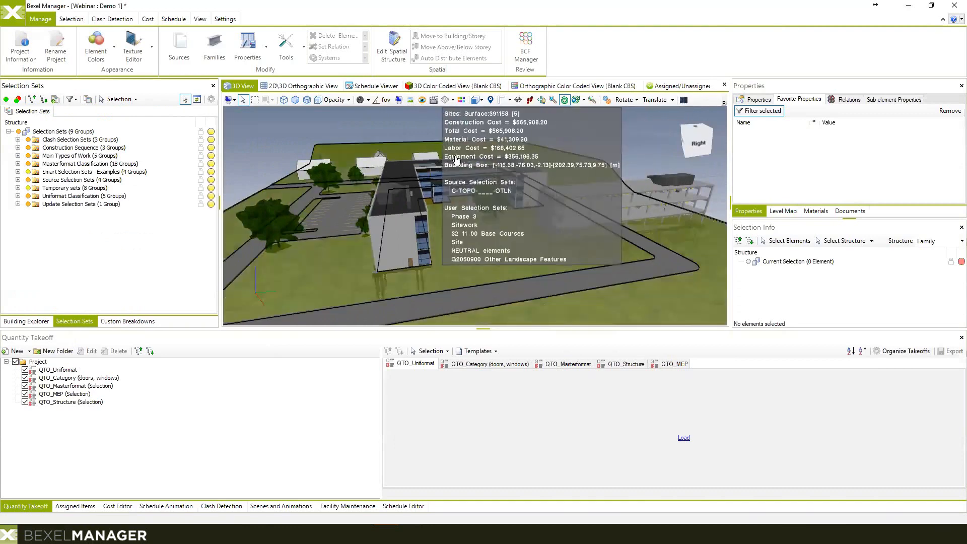
pyautogui.click(18, 132)
pyautogui.click(18, 204)
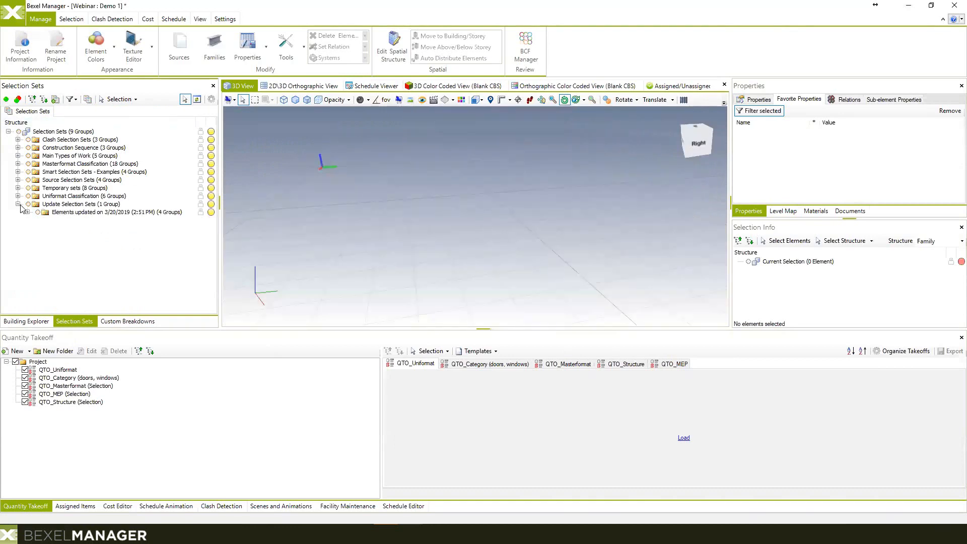
pyautogui.click(28, 212)
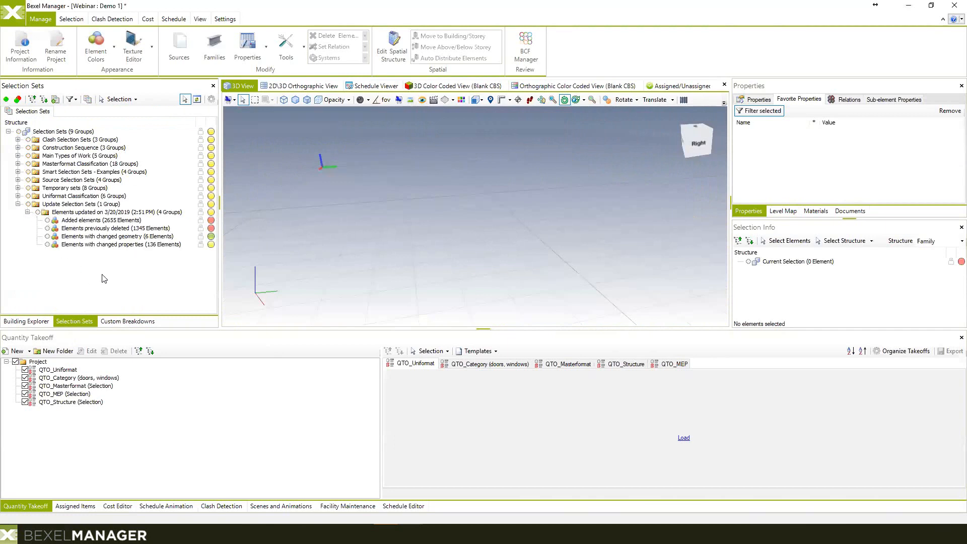
# Step: Show only the Added elements set and inspect it in the 3D view
pyautogui.click(47, 220)
pyautogui.moveTo(529, 252)
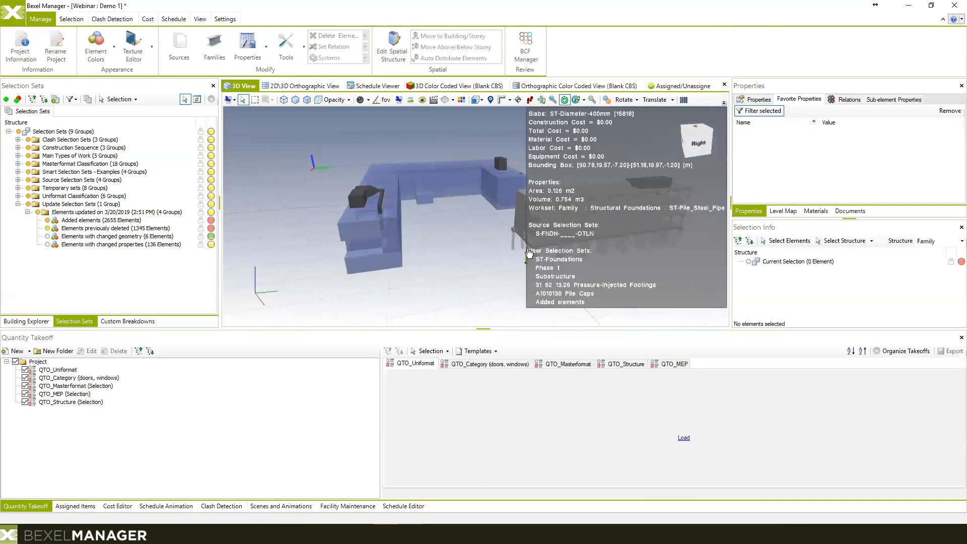
pyautogui.moveTo(529, 252); pyautogui.dragTo(538, 246)
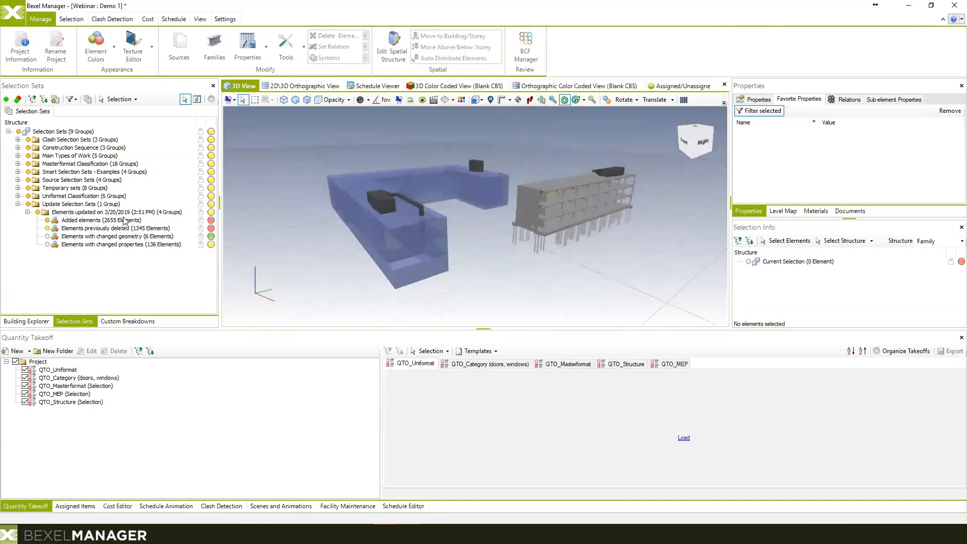
pyautogui.moveTo(569, 228)
pyautogui.mouseDown()
pyautogui.moveTo(553, 220)
pyautogui.moveTo(570, 220)
pyautogui.moveTo(559, 225)
pyautogui.mouseUp()
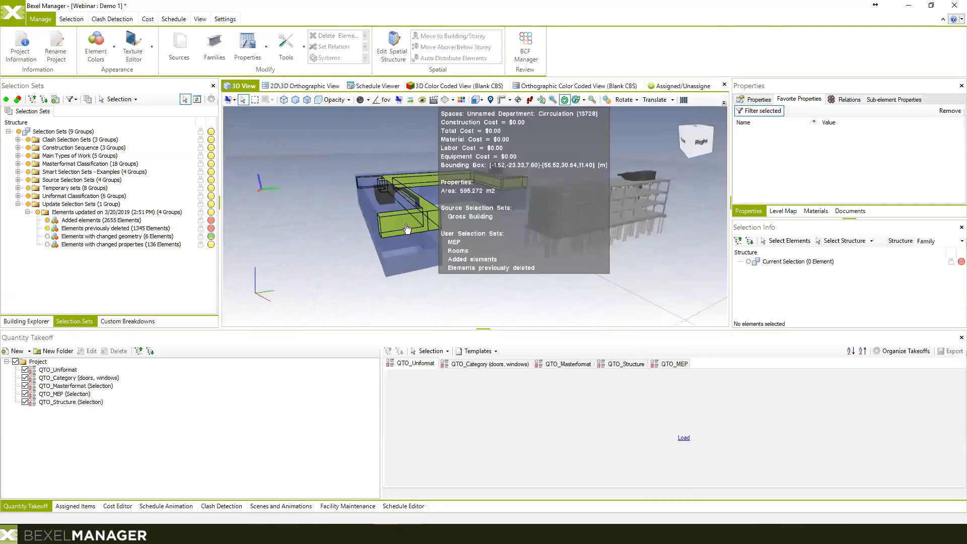
pyautogui.click(407, 229)
pyautogui.keyDown('ctrl'); pyautogui.click(384, 215); pyautogui.keyUp('ctrl')
pyautogui.rightClick(419, 225)
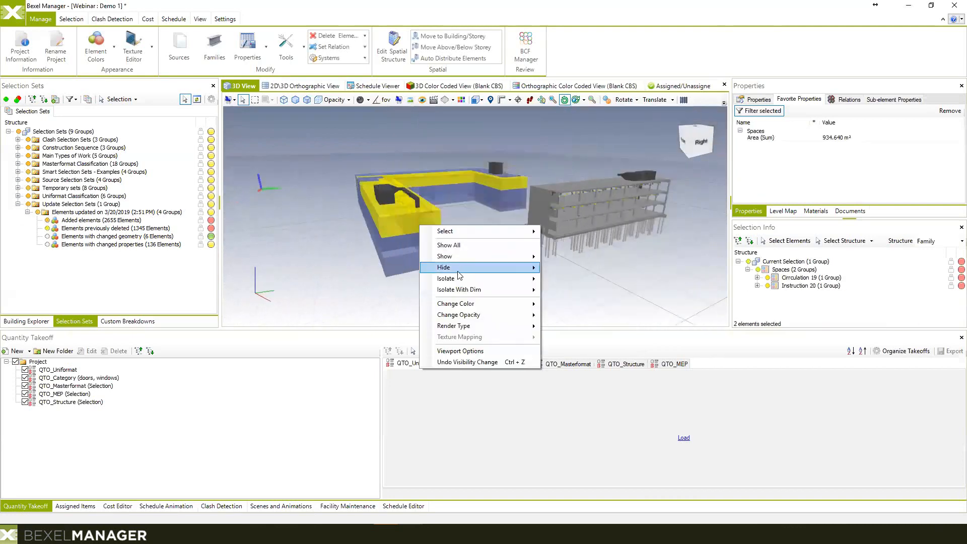
# Step: Hide the Slabs and Spaces categories in the element structure
pyautogui.click(35, 322)
pyautogui.scroll(-1, 55, 280)
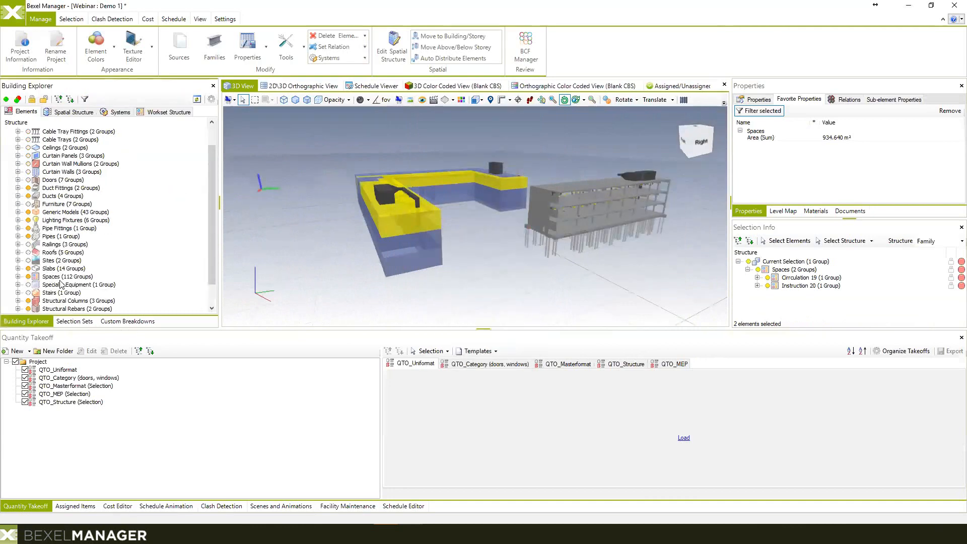
pyautogui.scroll(-1, 60, 285)
pyautogui.click(28, 244)
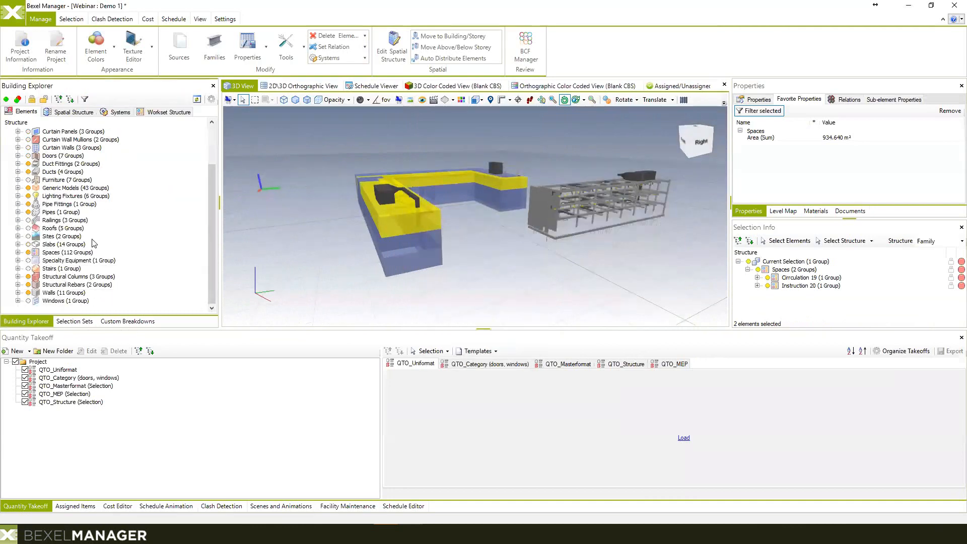
pyautogui.click(28, 253)
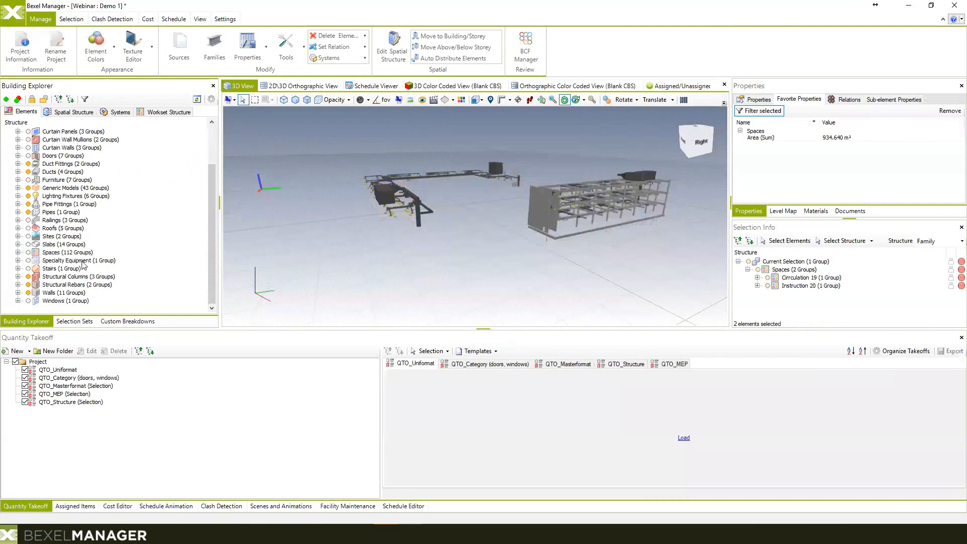
# Step: Show the whole Elements previously deleted set, and hide the Spaces category again
pyautogui.click(76, 322)
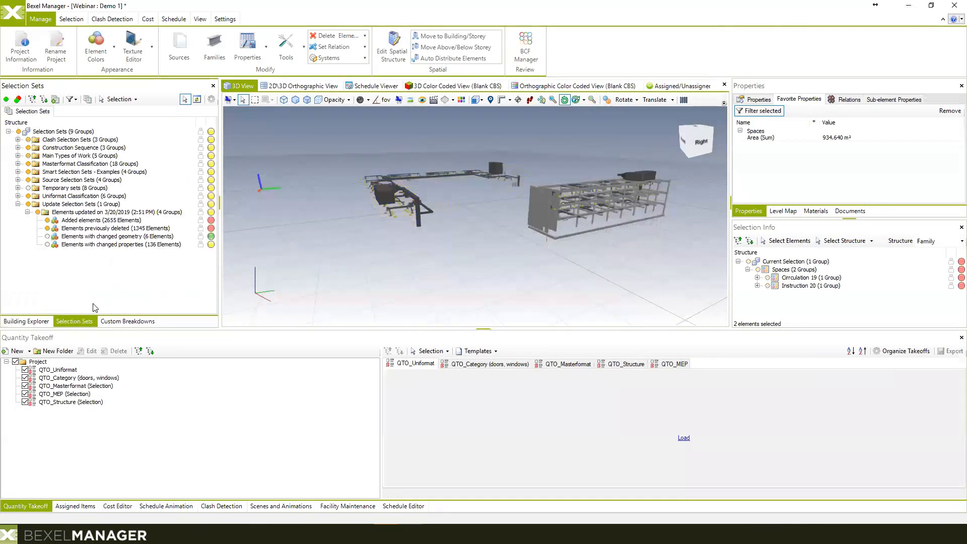
pyautogui.click(49, 229)
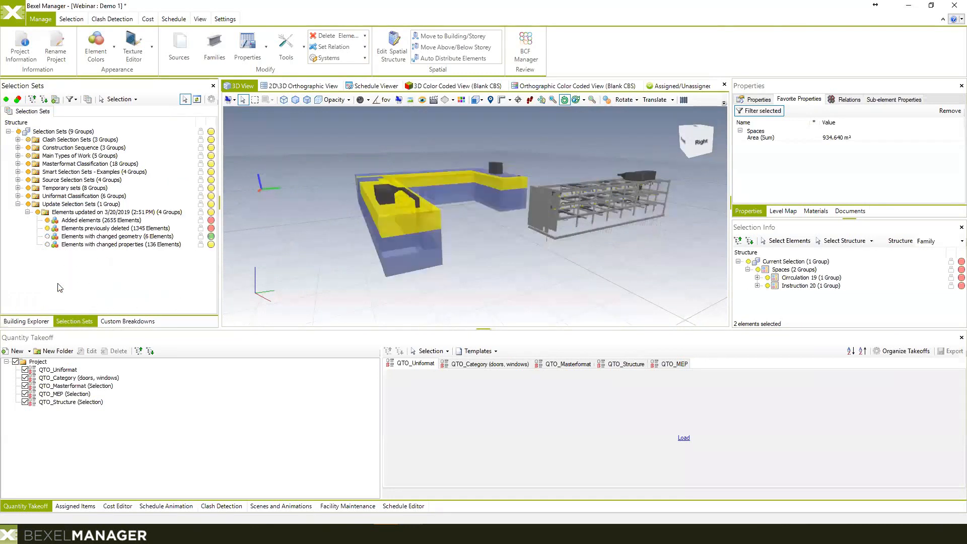
pyautogui.click(26, 321)
pyautogui.click(28, 253)
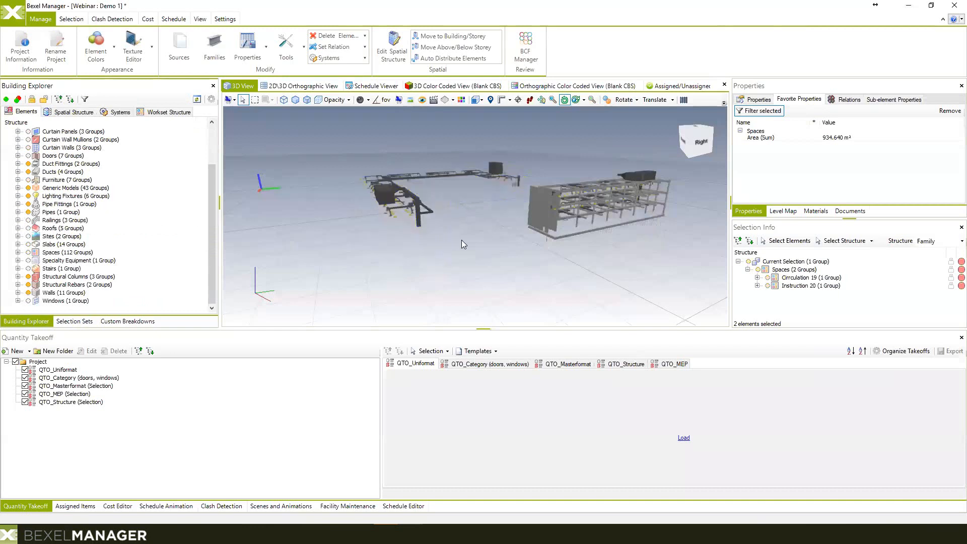
# Step: Select and show the Elements with changed geometry set, and inspect its beams and pipe fittings in the 3D view
pyautogui.click(74, 321)
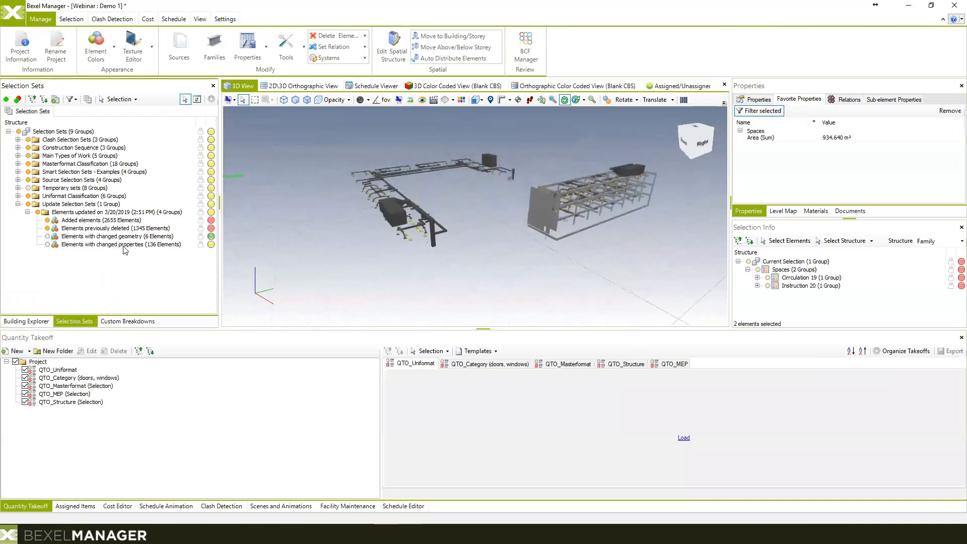
pyautogui.click(97, 240)
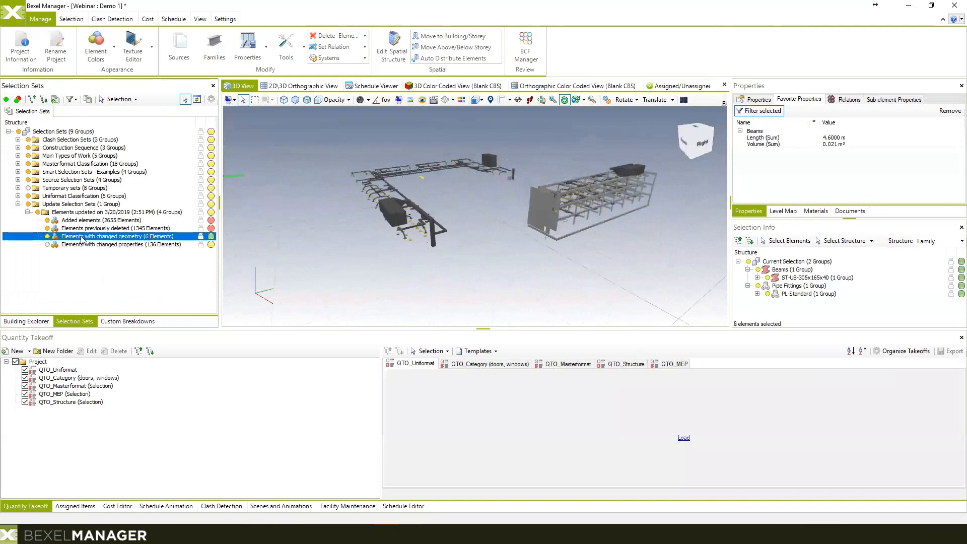
pyautogui.scroll(2, 389, 220)
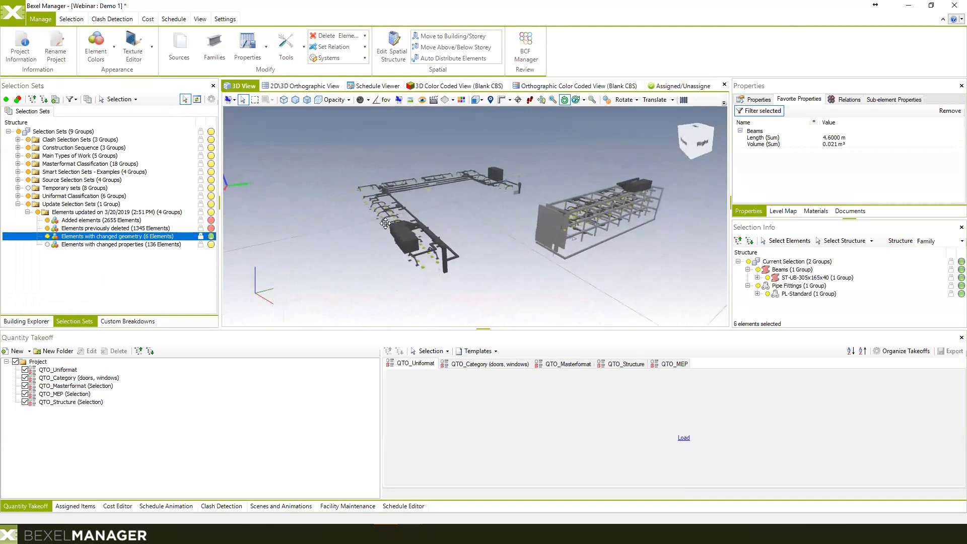
pyautogui.moveTo(391, 223); pyautogui.dragTo(410, 240)
# Step: Select and show the Elements with changed properties set, and inspect its highlighted slabs and pipes
pyautogui.click(59, 245)
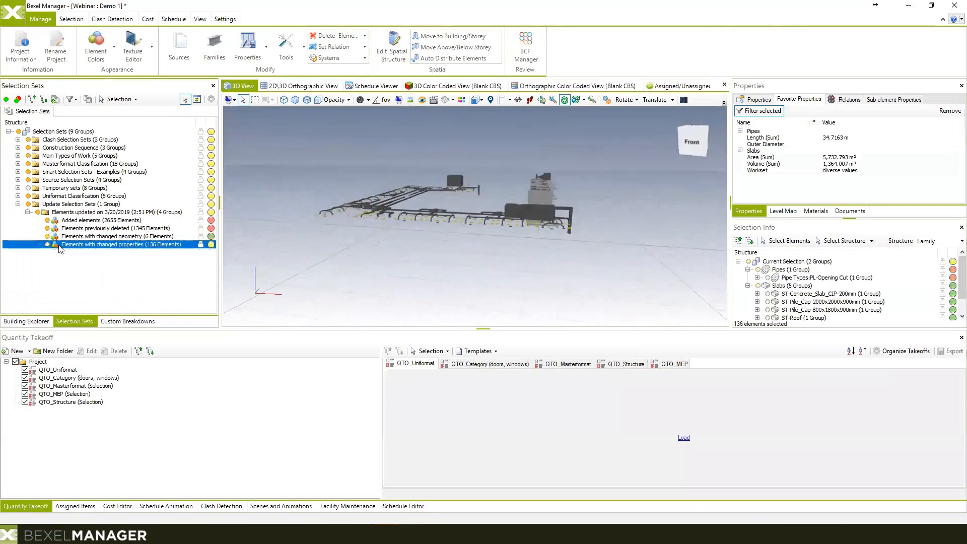
pyautogui.click(48, 245)
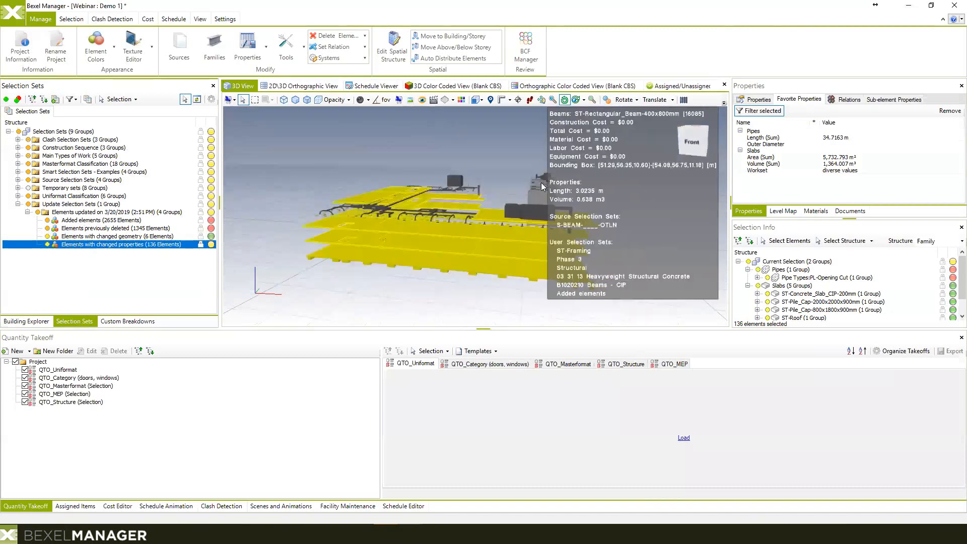
pyautogui.moveTo(541, 182); pyautogui.dragTo(513, 237)
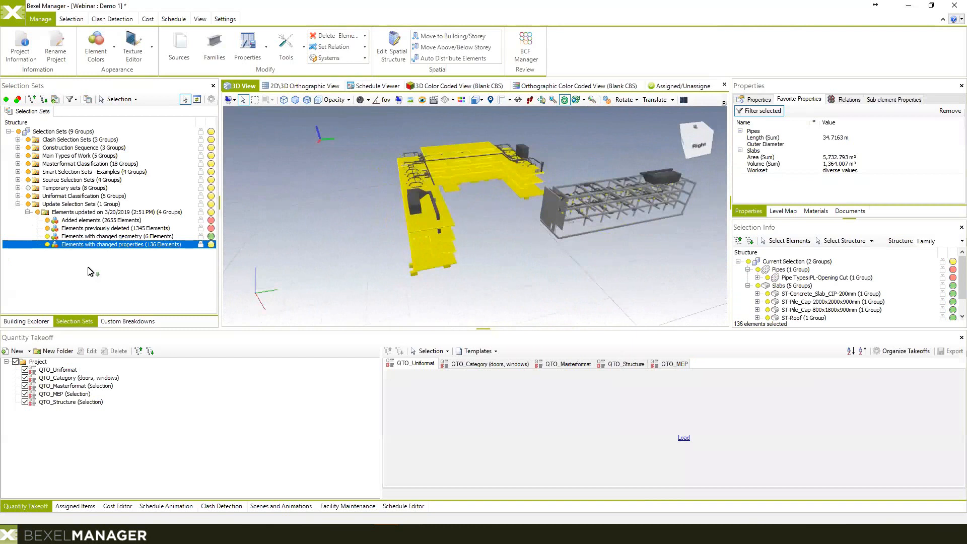
# Step: Show all elements of the model and look over both buildings and the site
pyautogui.rightClick(276, 231)
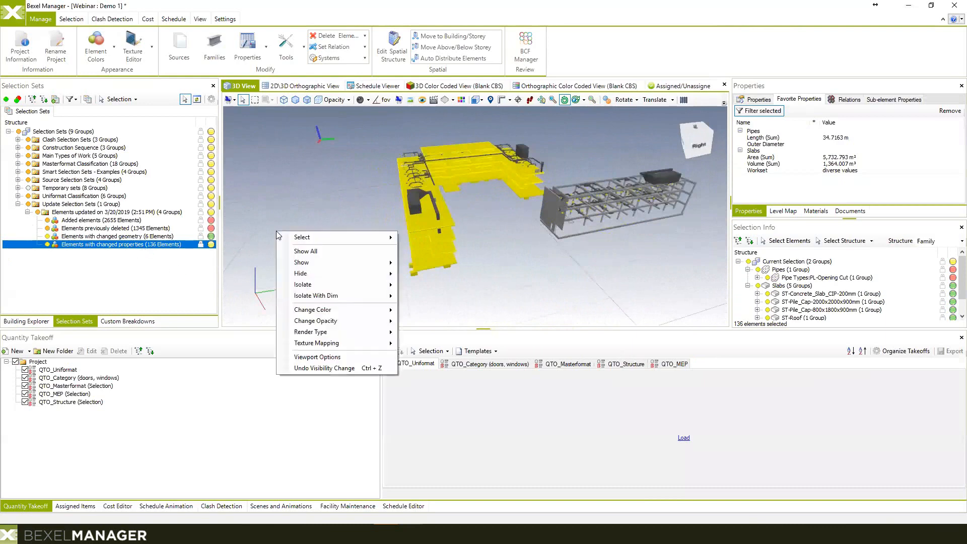
pyautogui.click(313, 251)
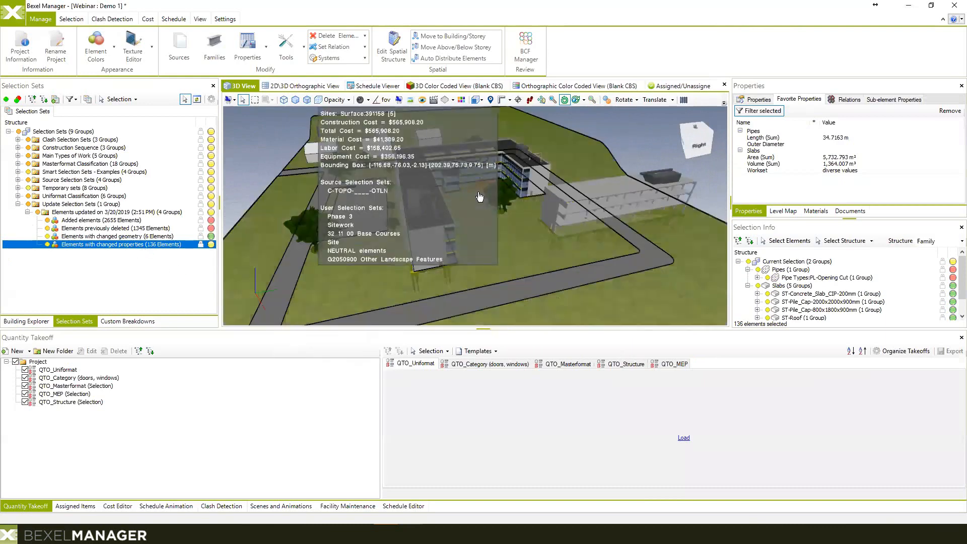
pyautogui.scroll(3, 460, 192)
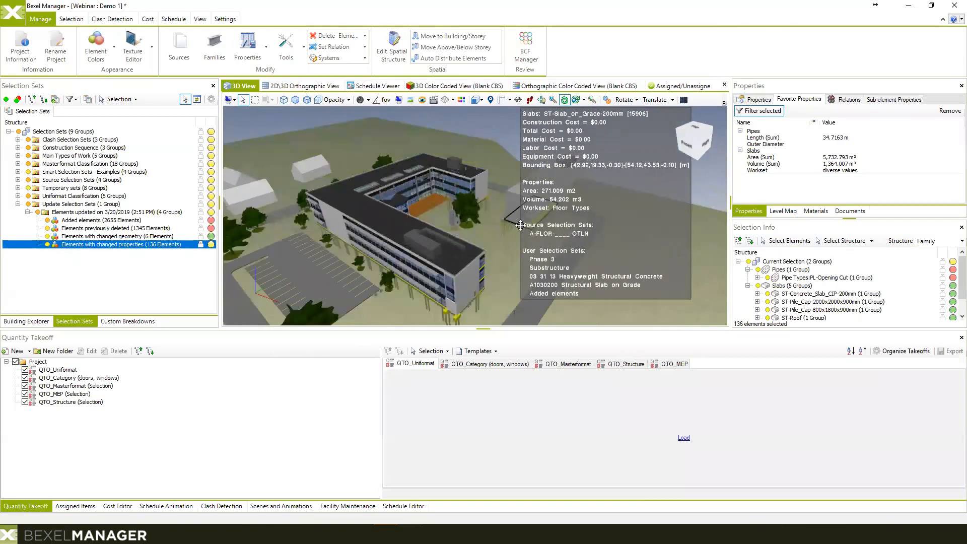
pyautogui.moveTo(460, 191); pyautogui.dragTo(547, 210, button='middle')
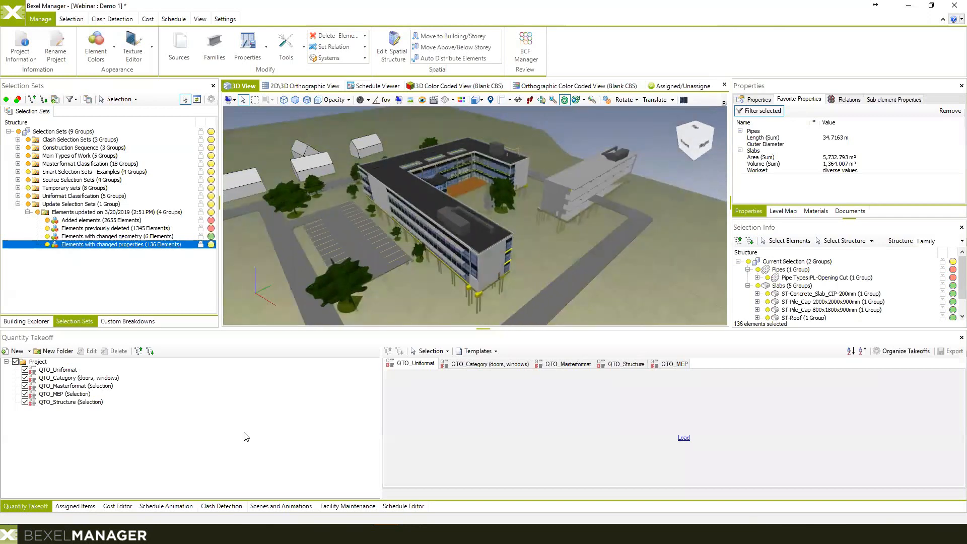
# Step: Auto-assign the Uniformat classification's cost items to the updated model from the classification editor, confirming the prompts
pyautogui.click(115, 506)
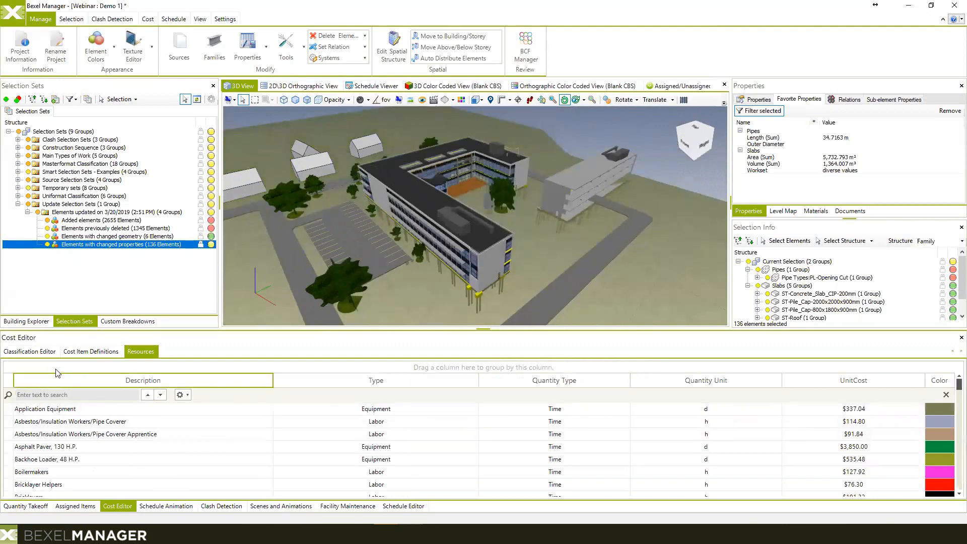
pyautogui.click(29, 351)
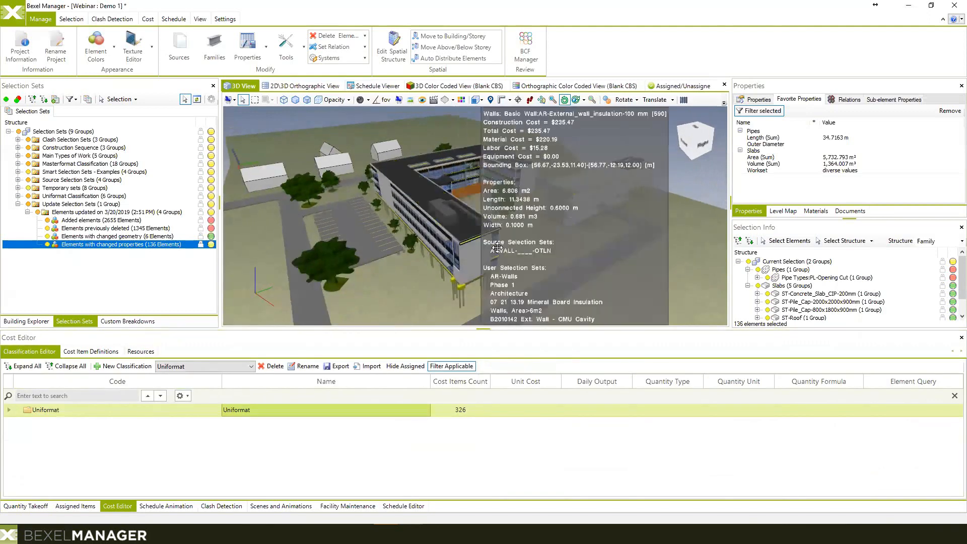
pyautogui.moveTo(484, 241); pyautogui.dragTo(499, 217, button='middle')
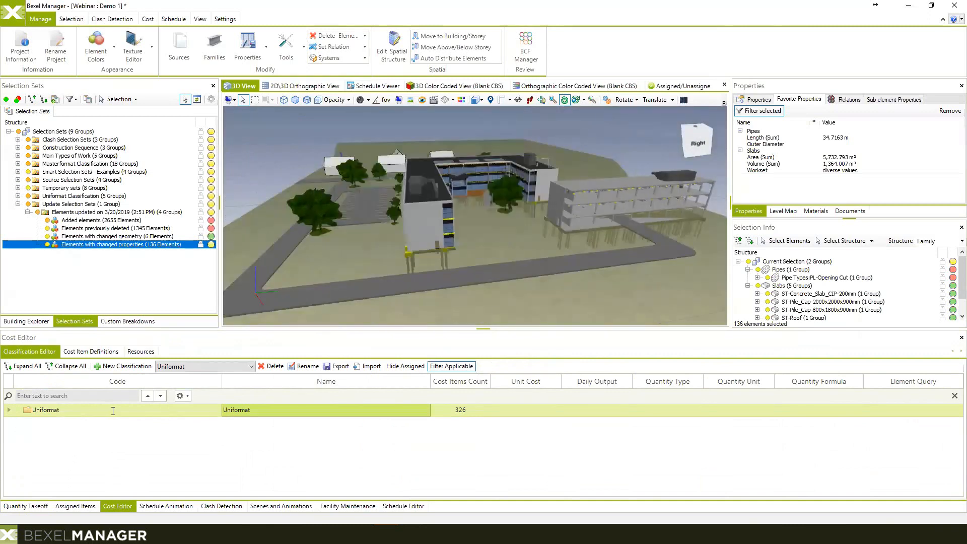
pyautogui.rightClick(93, 408)
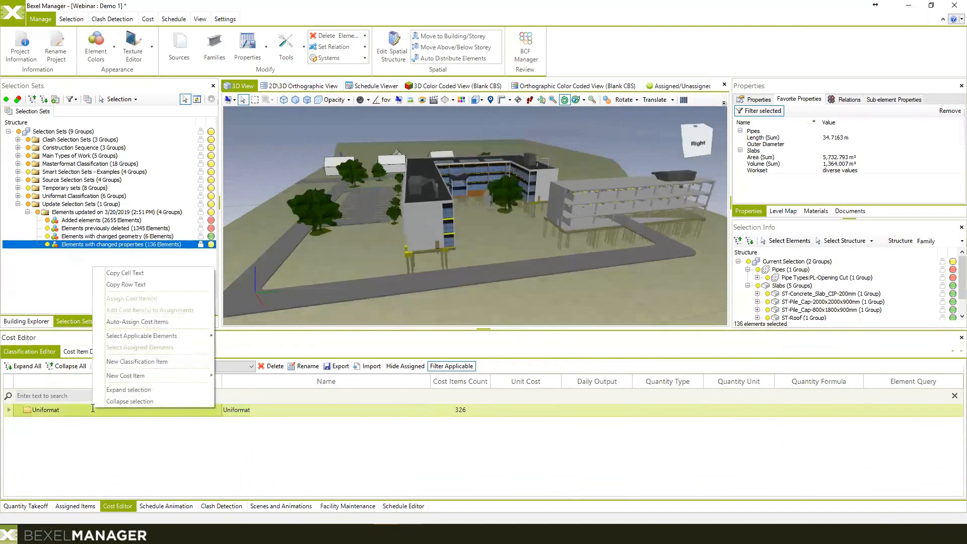
pyautogui.click(161, 321)
pyautogui.click(506, 300)
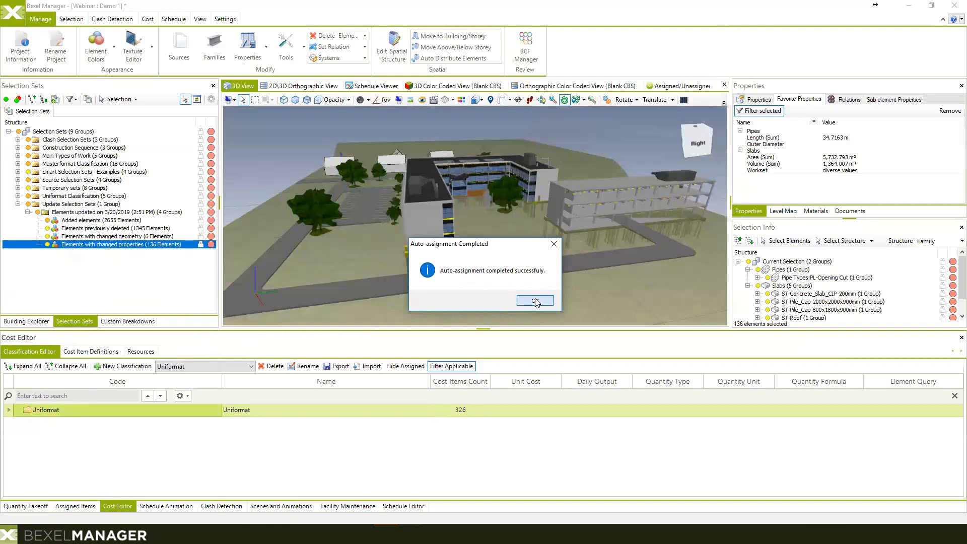
pyautogui.click(534, 300)
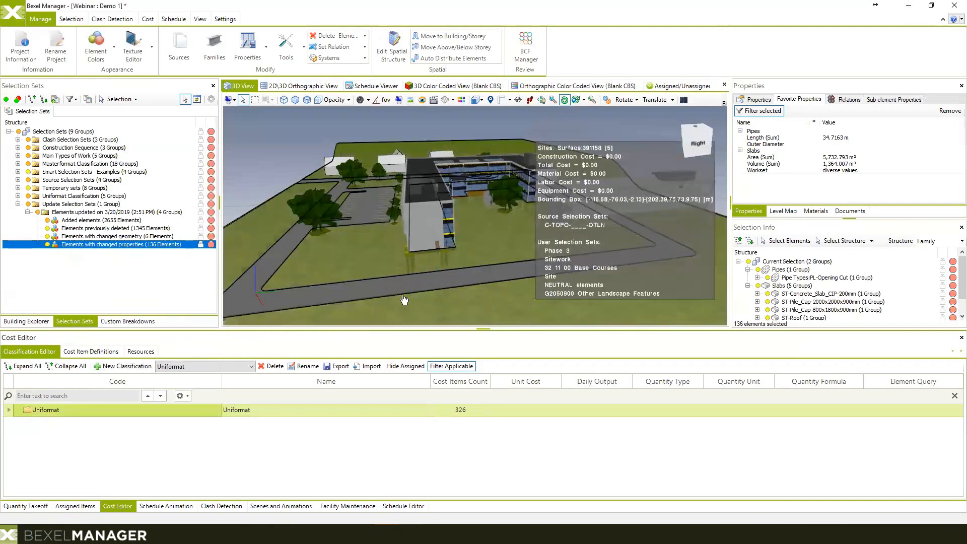
pyautogui.moveTo(371, 225); pyautogui.dragTo(384, 224)
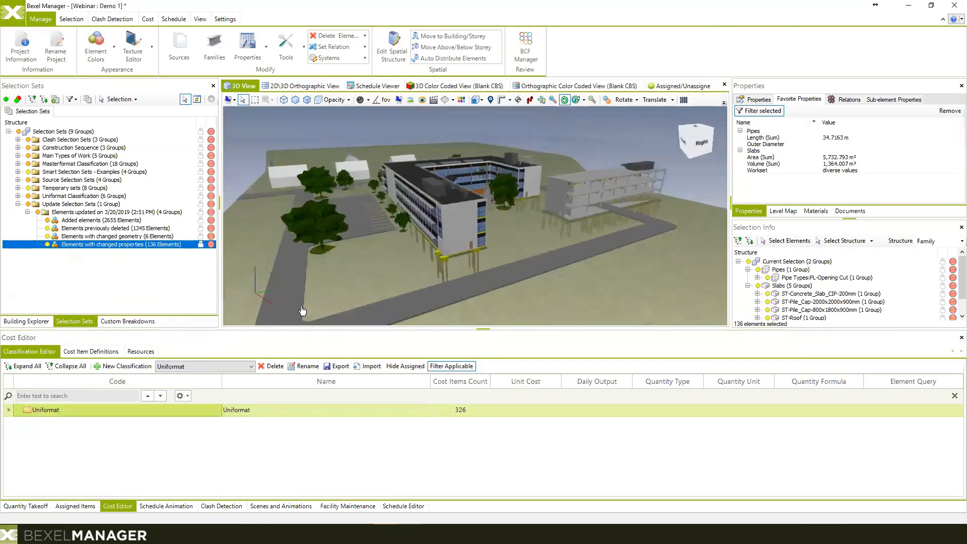
# Step: Check the assigned items of the cost version auto-assigned on 3/20/2019 2:54:14 PM and look over the updated model
pyautogui.click(64, 505)
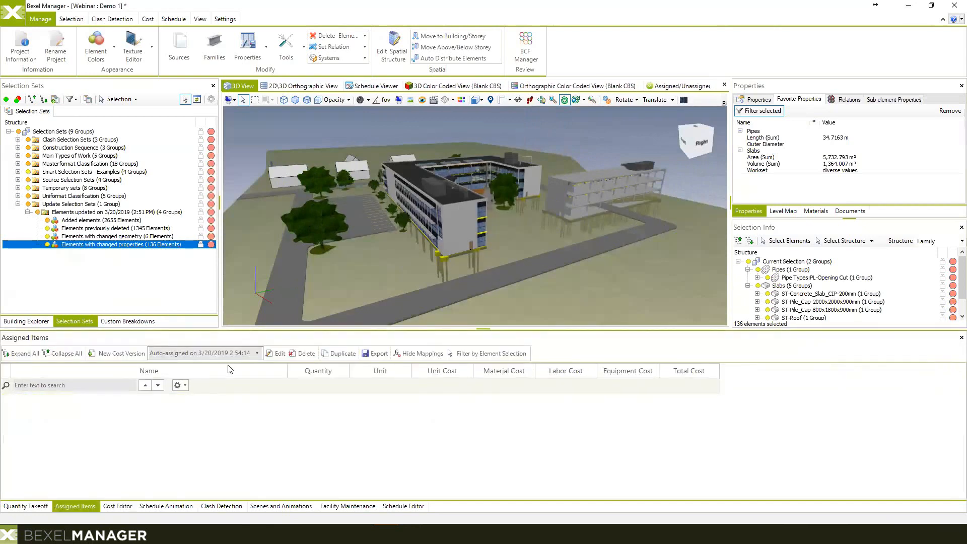
pyautogui.click(118, 506)
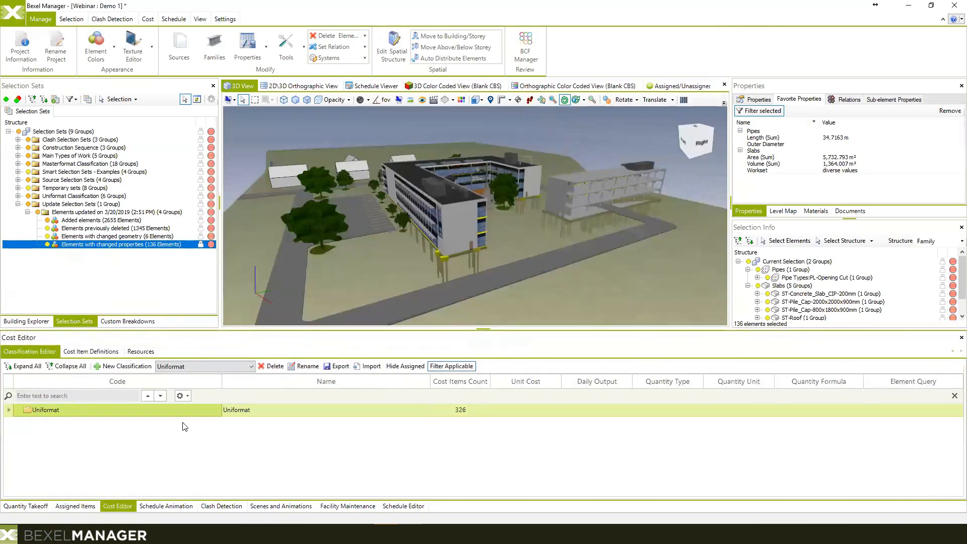
pyautogui.click(80, 505)
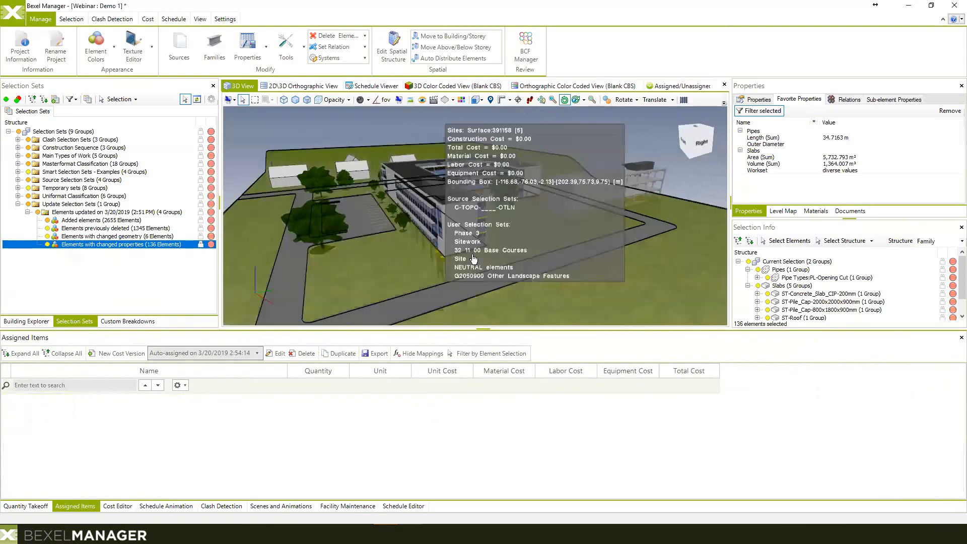
pyautogui.moveTo(439, 268); pyautogui.dragTo(461, 251)
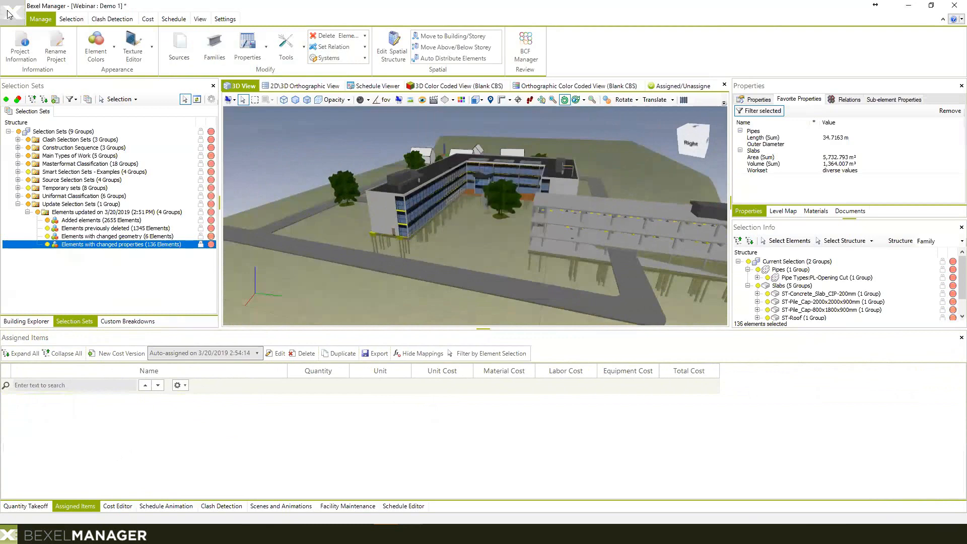
# Step: Close the project with its changes saved, and reopen the recent project Webinar - Demo 1
pyautogui.click(10, 12)
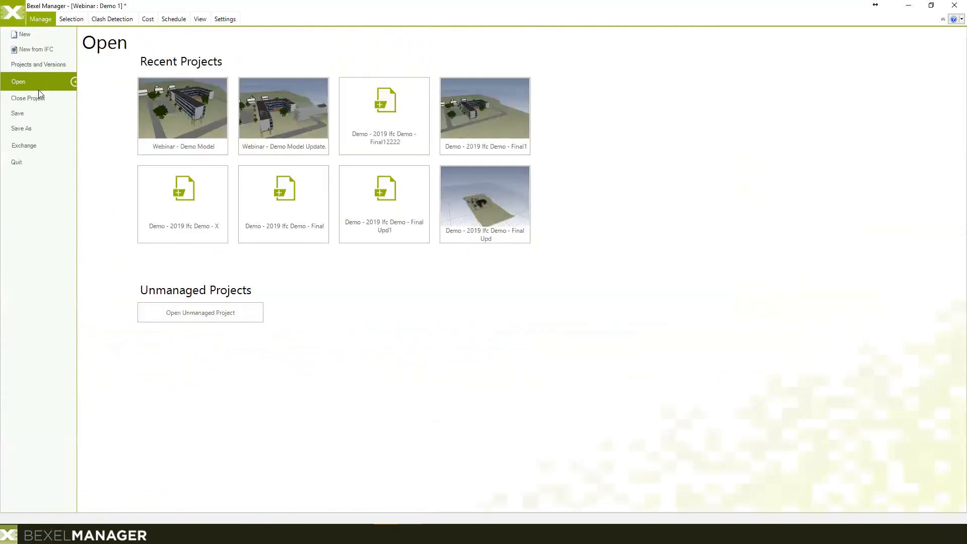
pyautogui.click(39, 99)
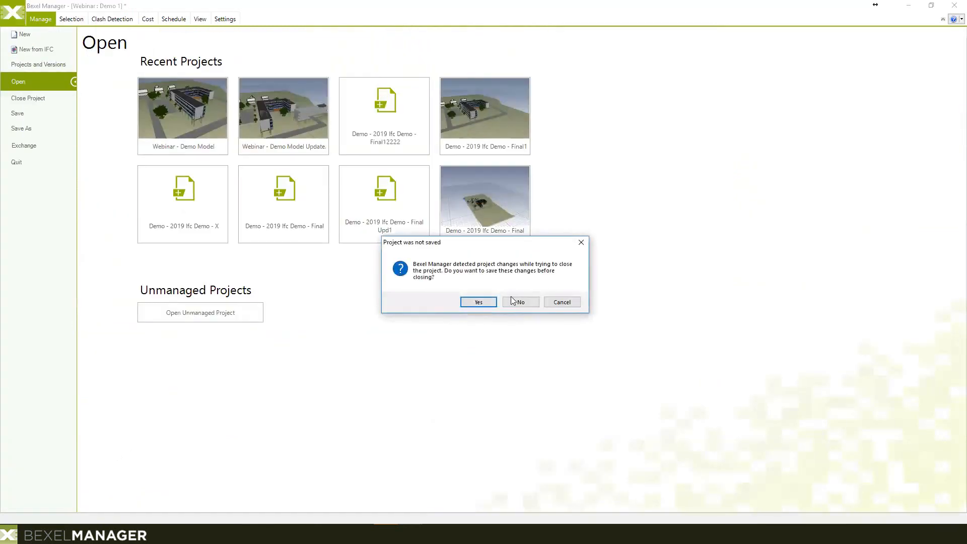
pyautogui.click(488, 302)
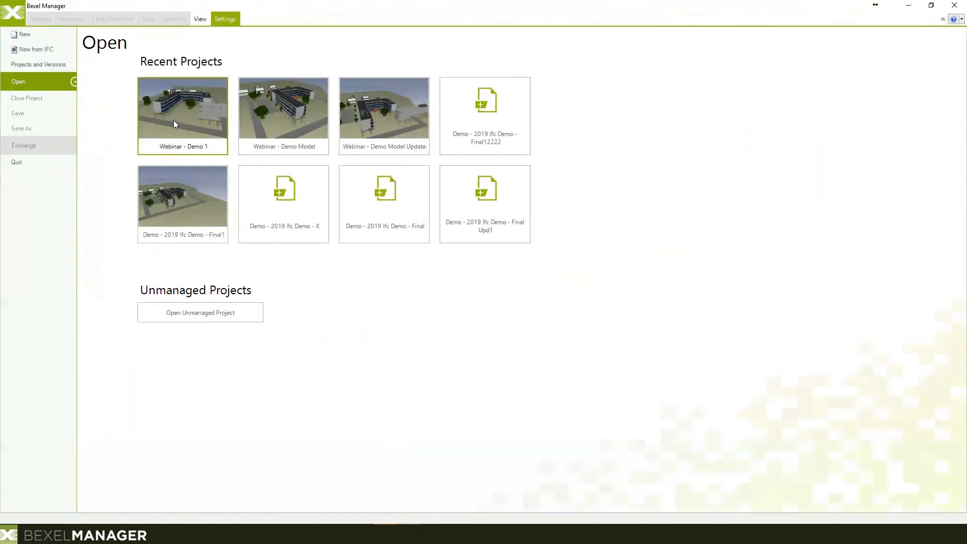
pyautogui.click(173, 120)
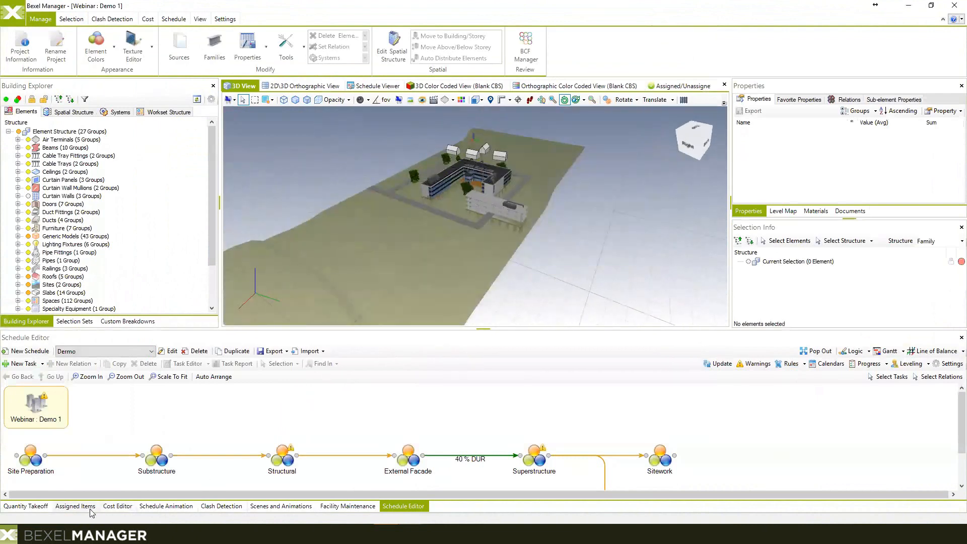
# Step: Auto-assign the Uniformat classification's cost items to the reopened model, declining to copy the unmatched cost item information
pyautogui.click(118, 506)
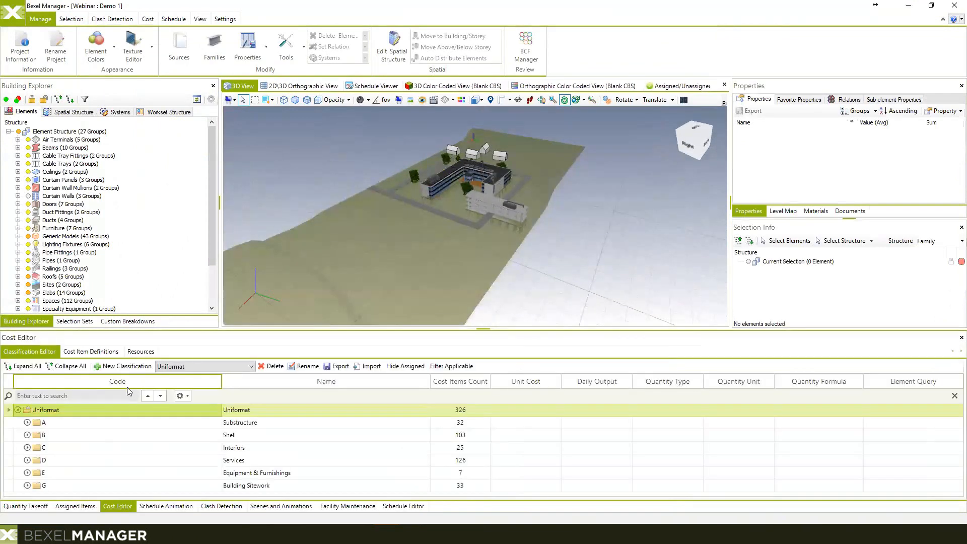
pyautogui.rightClick(84, 411)
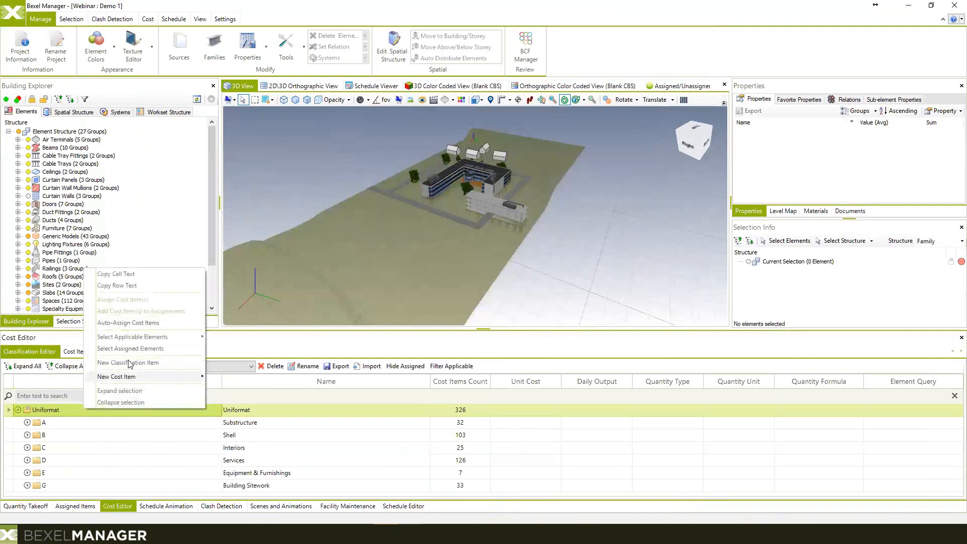
pyautogui.click(160, 322)
pyautogui.click(517, 301)
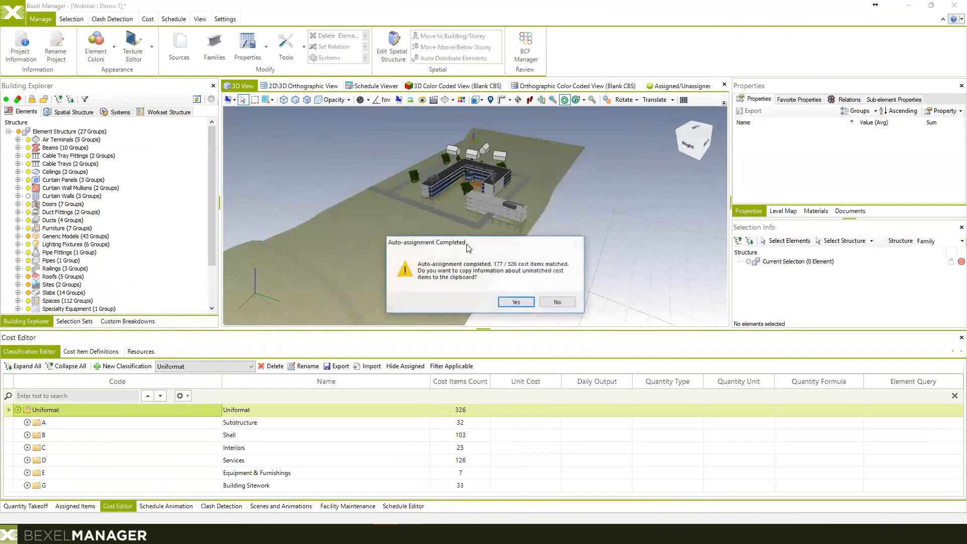
pyautogui.click(553, 302)
# Step: Review the total cost of the newly auto-assigned items and inspect both buildings in the 3D view
pyautogui.click(74, 506)
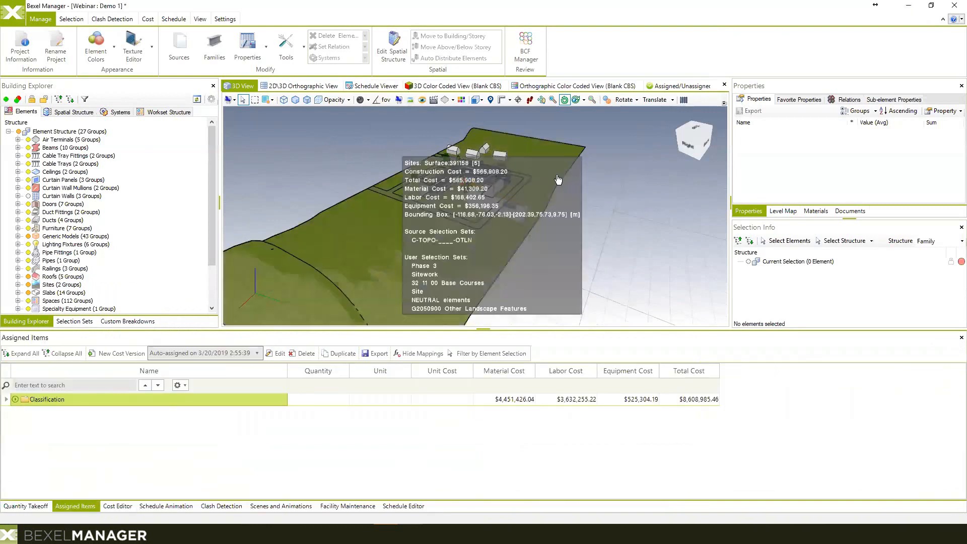
pyautogui.moveTo(535, 204); pyautogui.dragTo(551, 189)
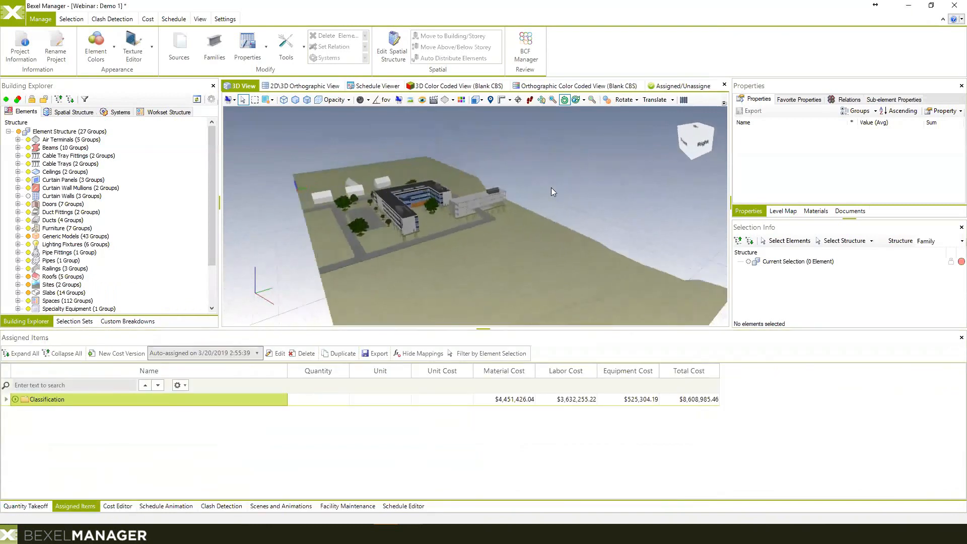
pyautogui.scroll(2, 451, 201)
pyautogui.moveTo(451, 201); pyautogui.dragTo(479, 198, button='middle')
pyautogui.scroll(3, 480, 198)
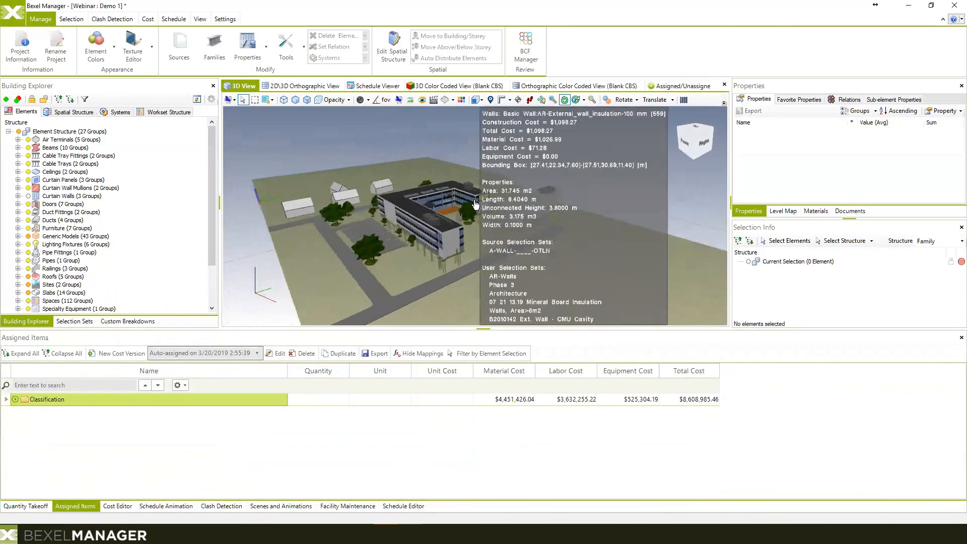
pyautogui.scroll(-3, 498, 230)
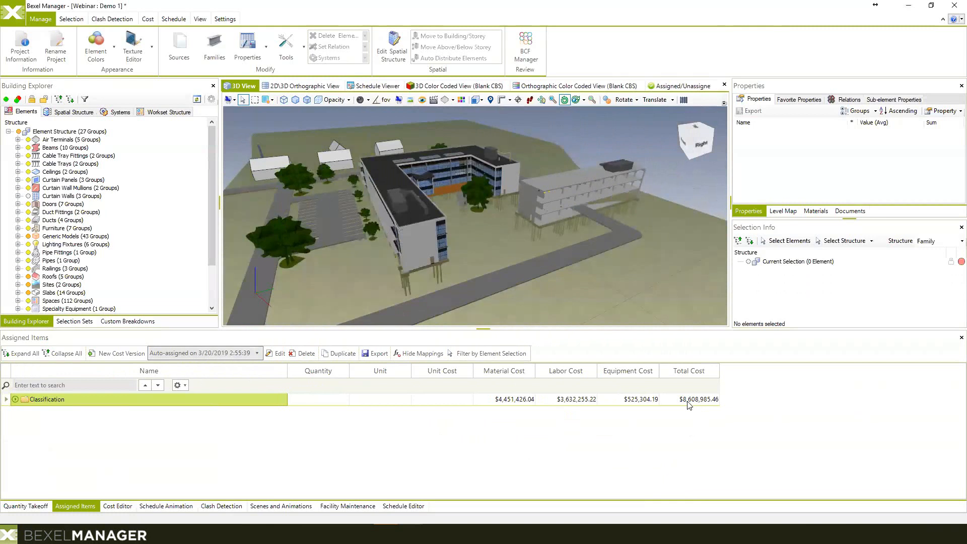
# Step: Compare the cost versions auto-assigned at 2:54:14 PM and 2:13:35 PM with the latest one from 2:55:39 PM
pyautogui.click(257, 353)
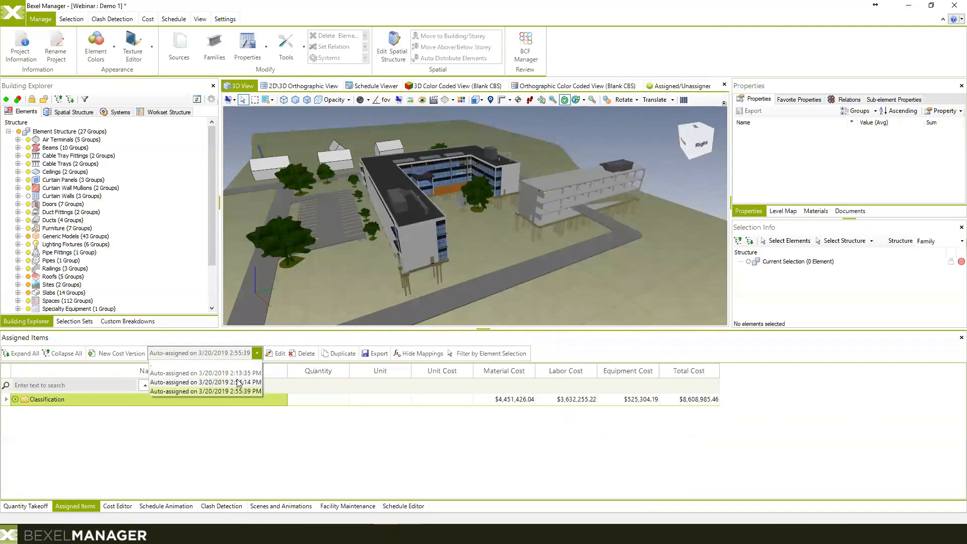
pyautogui.click(239, 382)
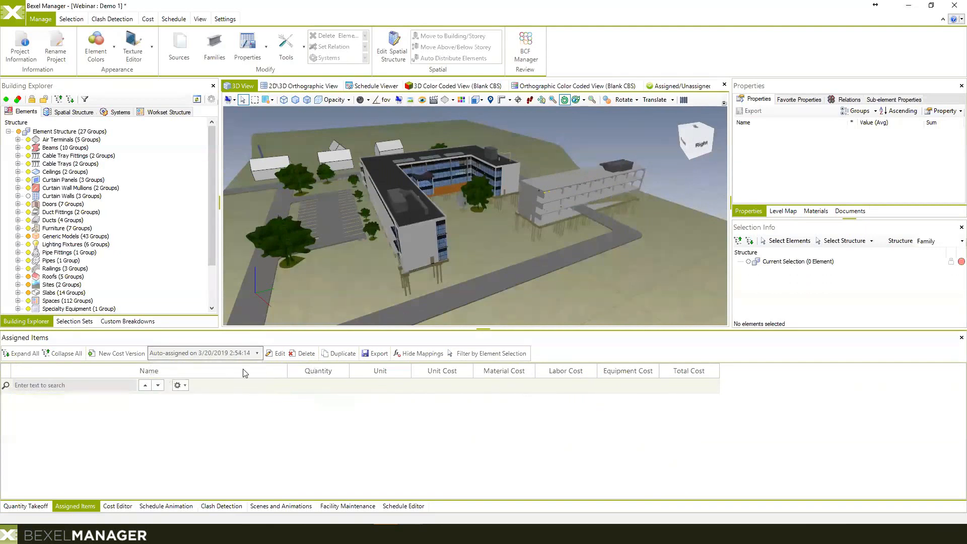
pyautogui.click(257, 353)
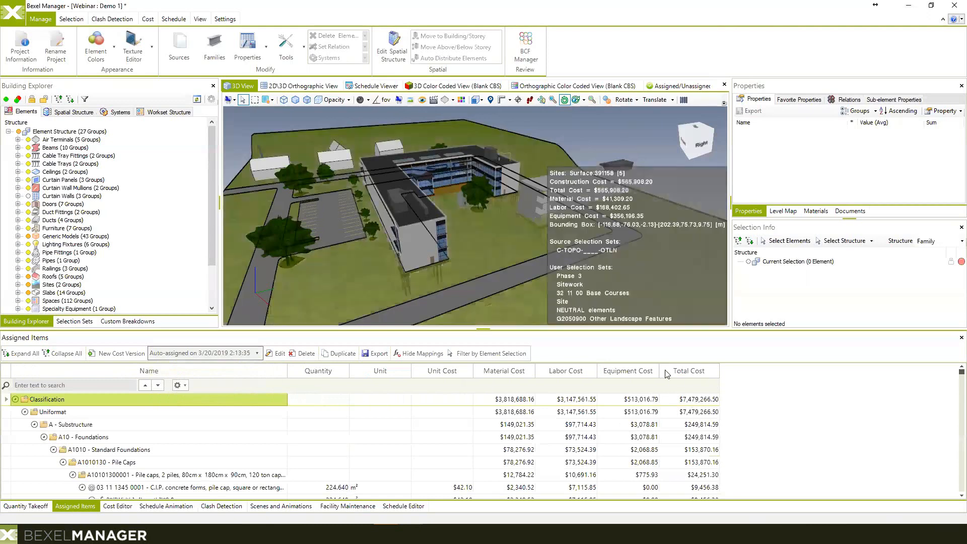
pyautogui.moveTo(532, 287); pyautogui.dragTo(540, 276, button='middle')
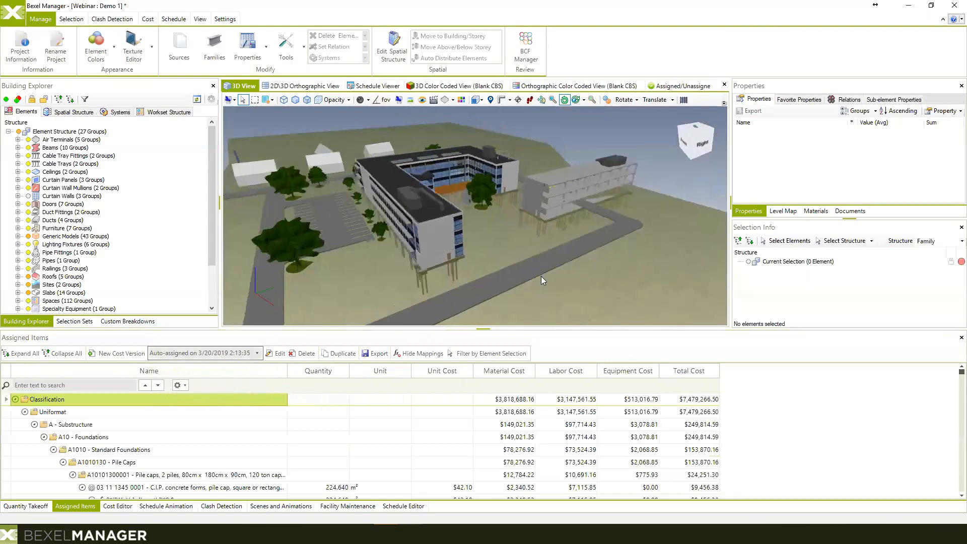
pyautogui.click(257, 353)
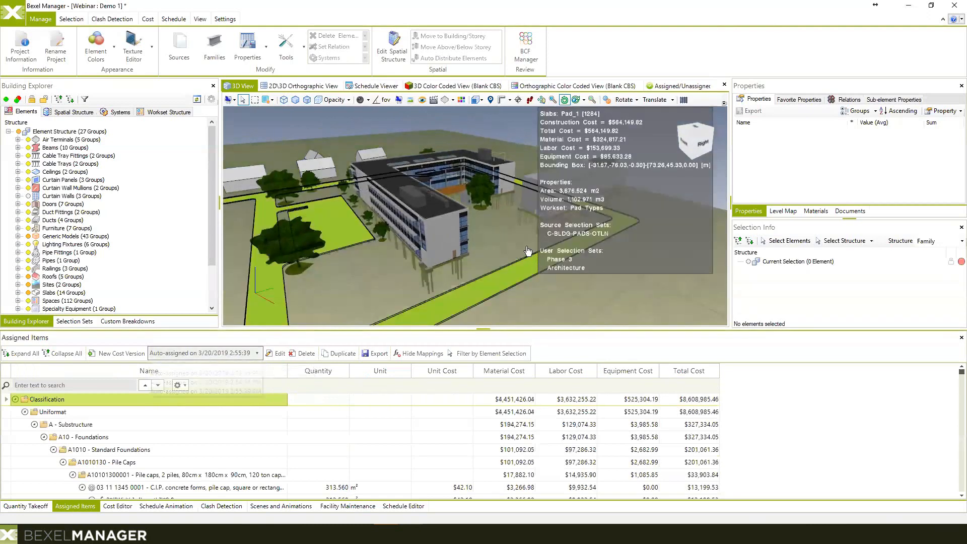
pyautogui.moveTo(527, 246); pyautogui.dragTo(368, 259, button='middle')
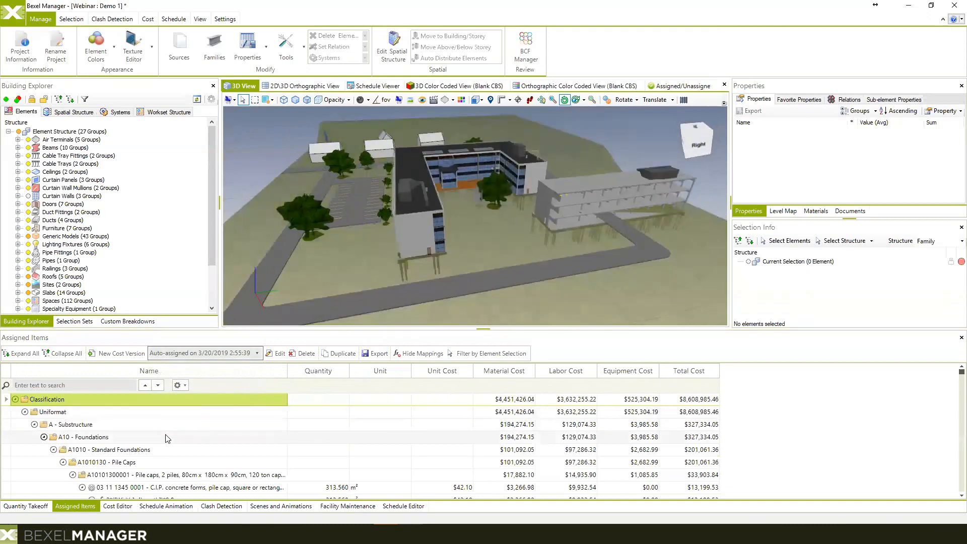
# Step: Select the new building's roof slab and exterior walls, and filter the assigned cost items by the element selection
pyautogui.scroll(-5, 167, 438)
pyautogui.click(573, 212)
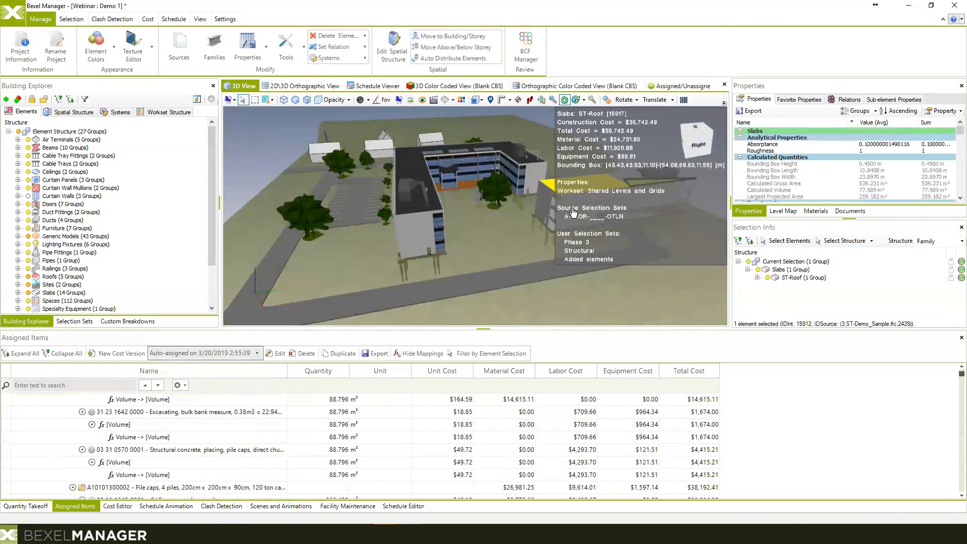
pyautogui.moveTo(572, 211); pyautogui.dragTo(567, 190, button='middle')
pyautogui.keyDown('ctrl'); pyautogui.click(540, 182); pyautogui.keyUp('ctrl')
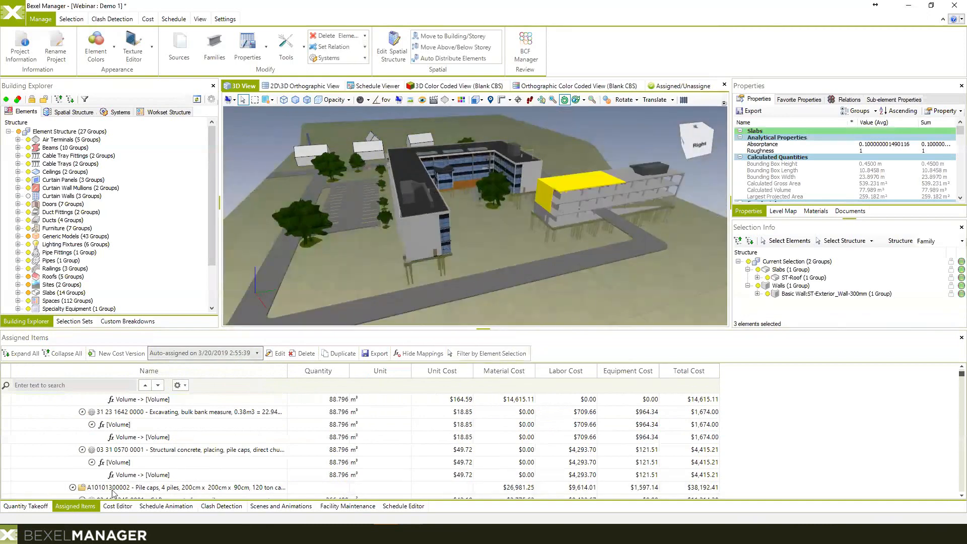
pyautogui.moveTo(653, 134)
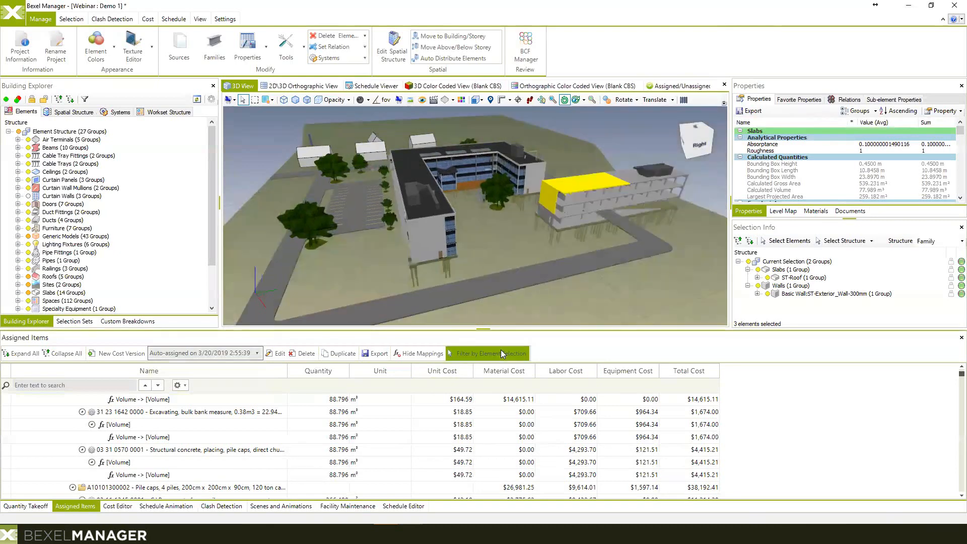
pyautogui.click(501, 351)
# Step: Examine the filtered cost items, quantities and formulas of the selected roof slab and exterior walls
pyautogui.scroll(3, 252, 445)
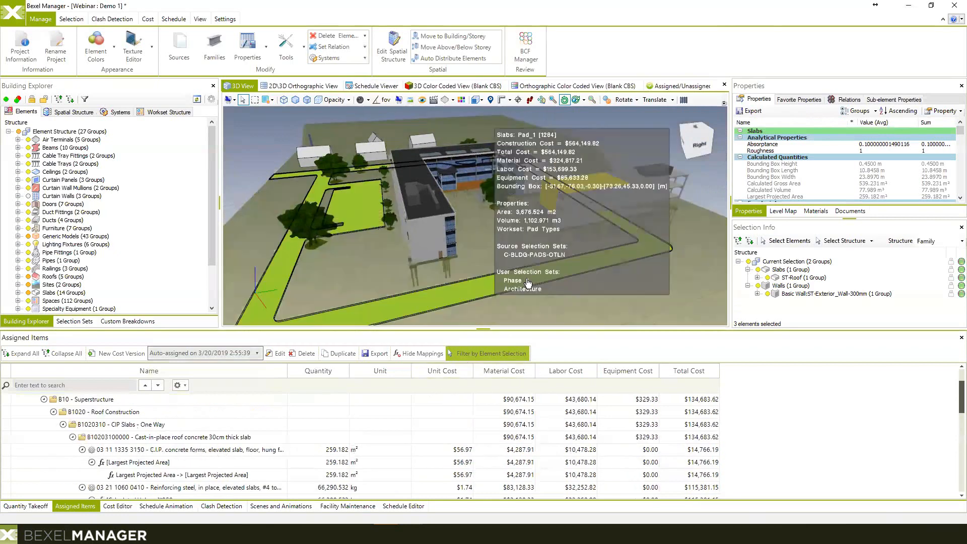
pyautogui.scroll(-1, 198, 433)
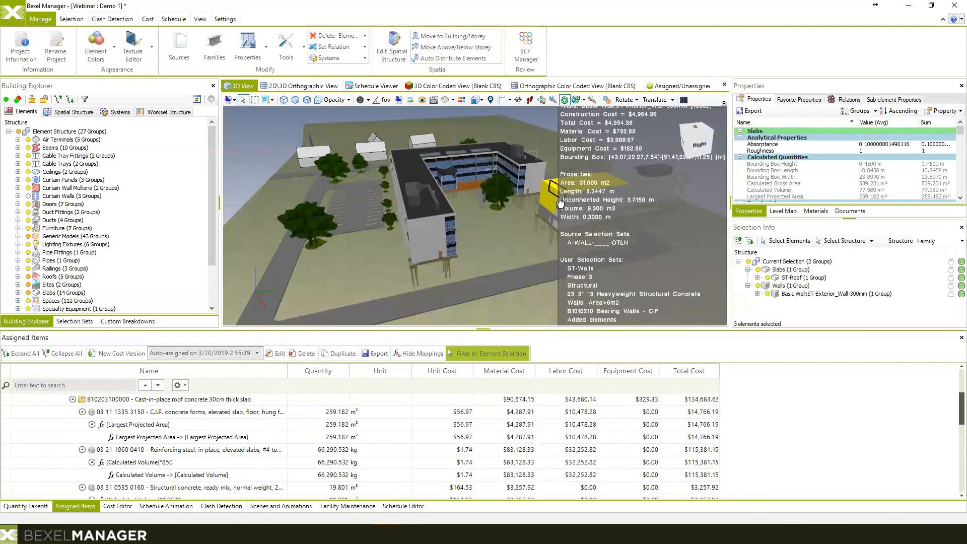
pyautogui.scroll(-2, 217, 430)
pyautogui.scroll(3, 216, 431)
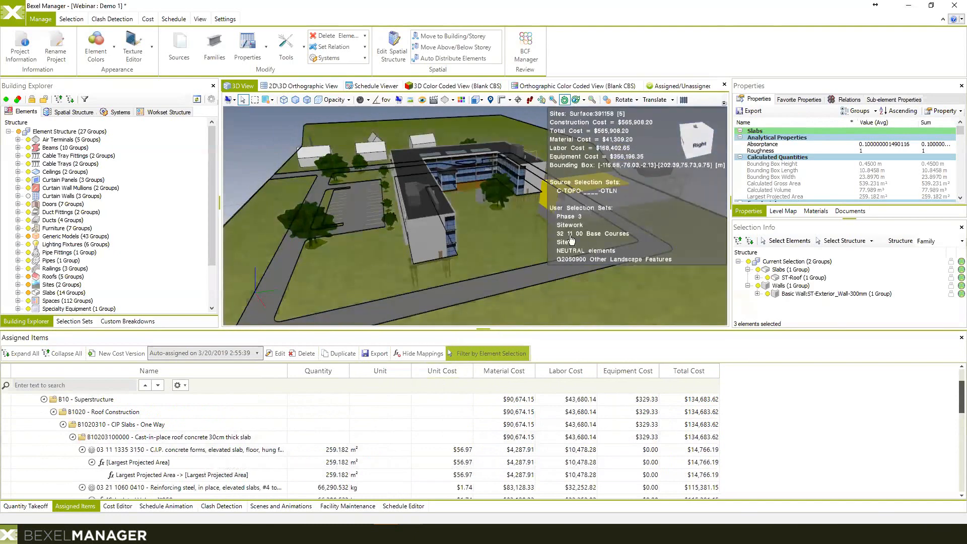
pyautogui.scroll(-5, 262, 449)
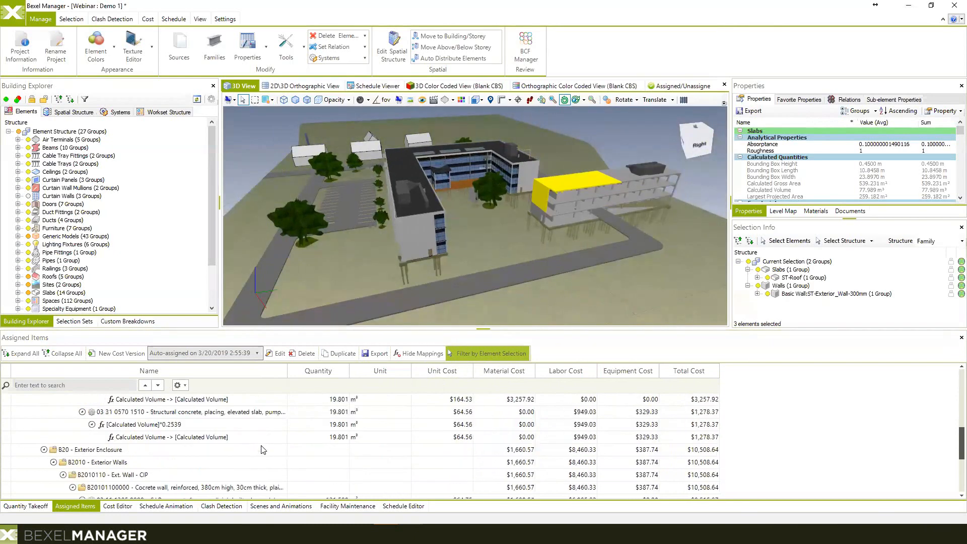
pyautogui.scroll(-3, 263, 449)
pyautogui.scroll(3, 262, 450)
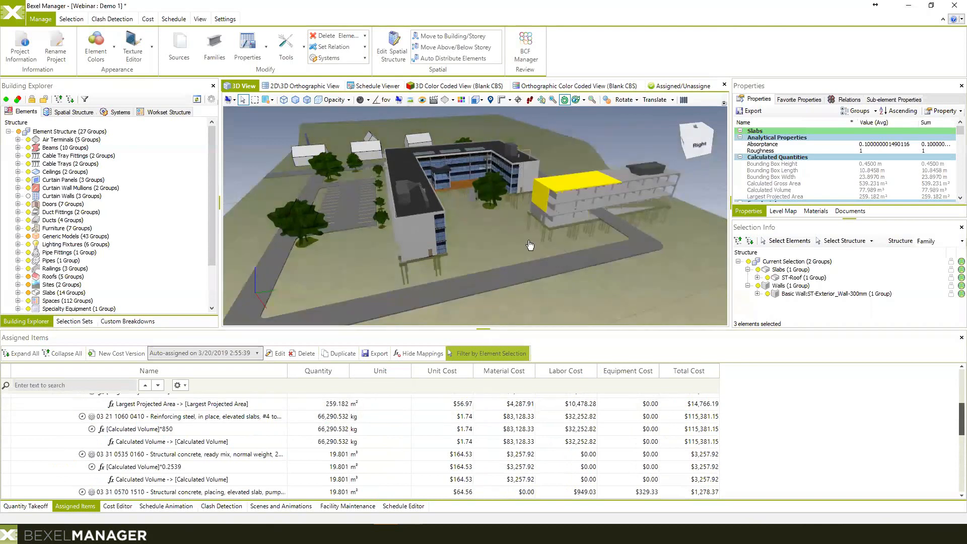
# Step: Clear the element selection and choose the cost version auto-assigned on 3/20/2019 2:55:39 PM
pyautogui.moveTo(529, 244); pyautogui.dragTo(403, 191, button='middle')
pyautogui.rightClick(302, 146)
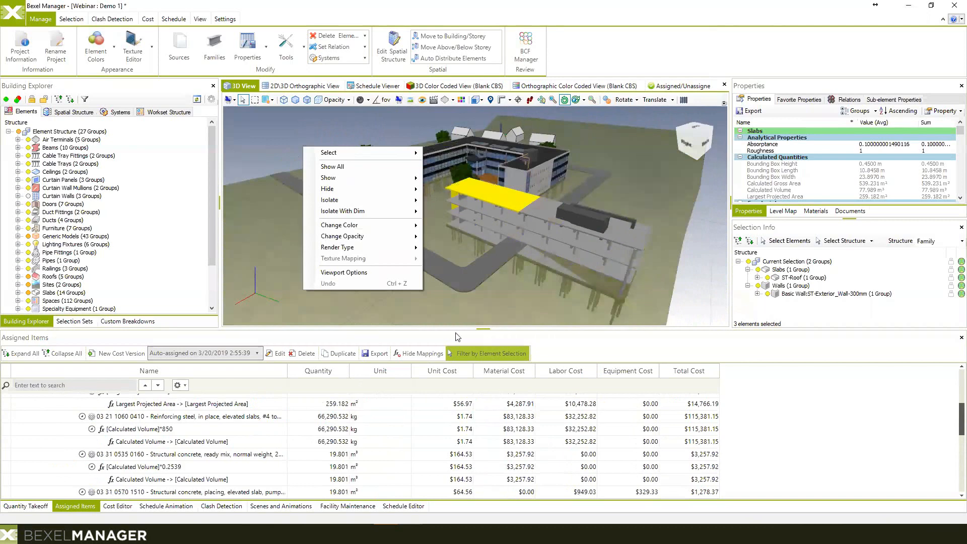
pyautogui.click(531, 309)
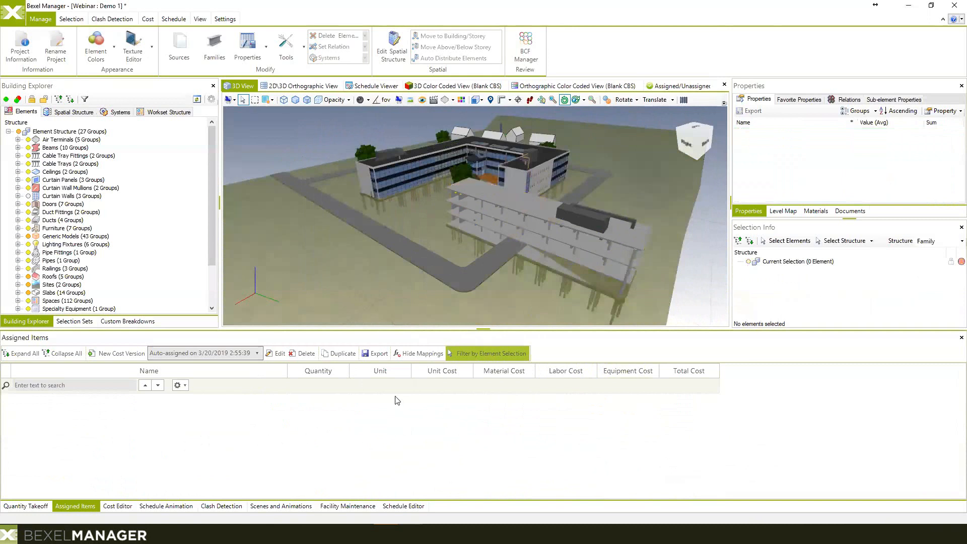
pyautogui.click(257, 352)
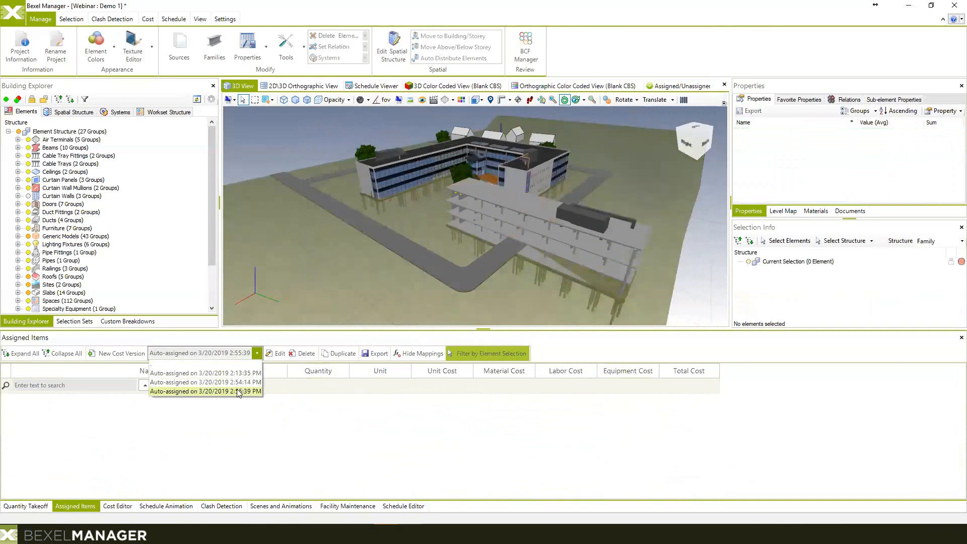
pyautogui.click(238, 389)
# Step: Bring up the Demo schedule's task network in the Schedule Editor
pyautogui.click(112, 506)
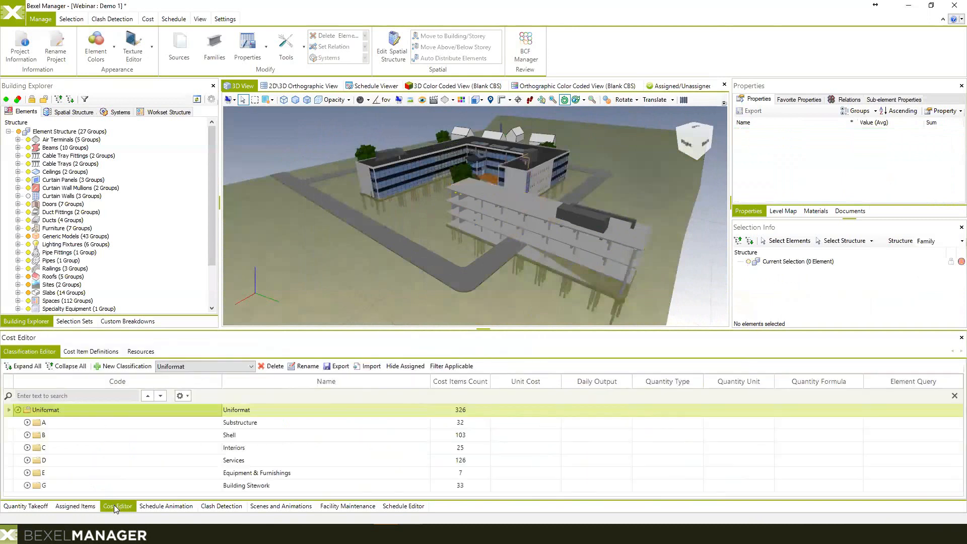
pyautogui.click(168, 506)
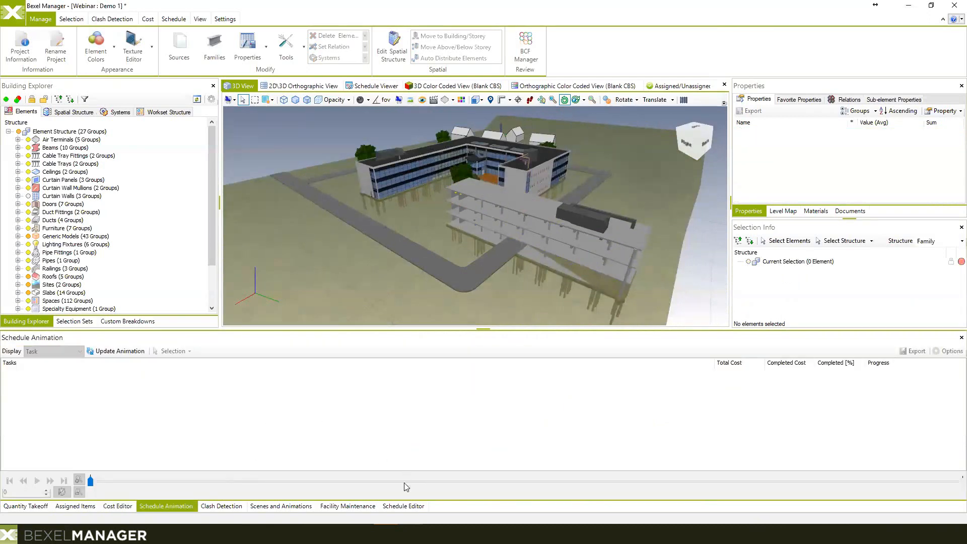
pyautogui.click(400, 507)
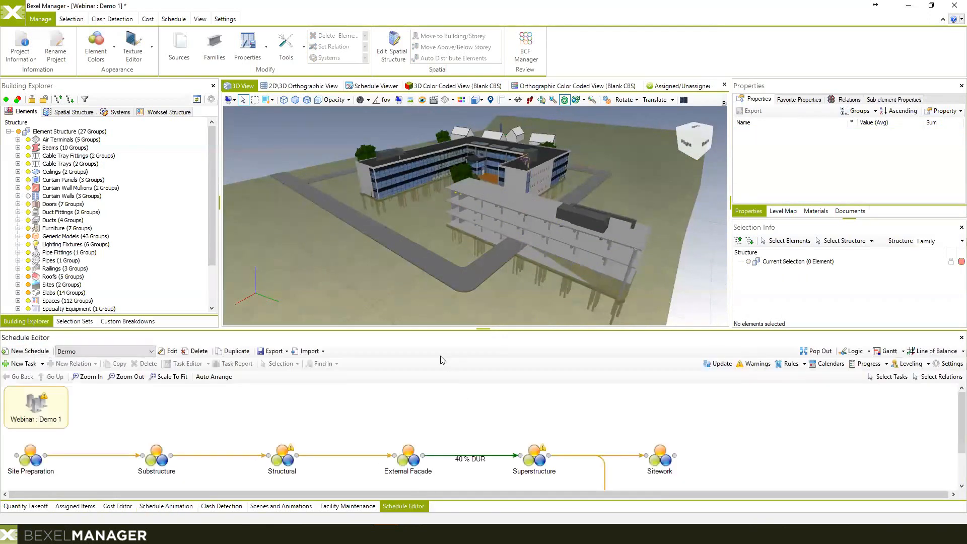
# Step: Set the Demo schedule's cost version to None and run the schedule update
pyautogui.click(152, 351)
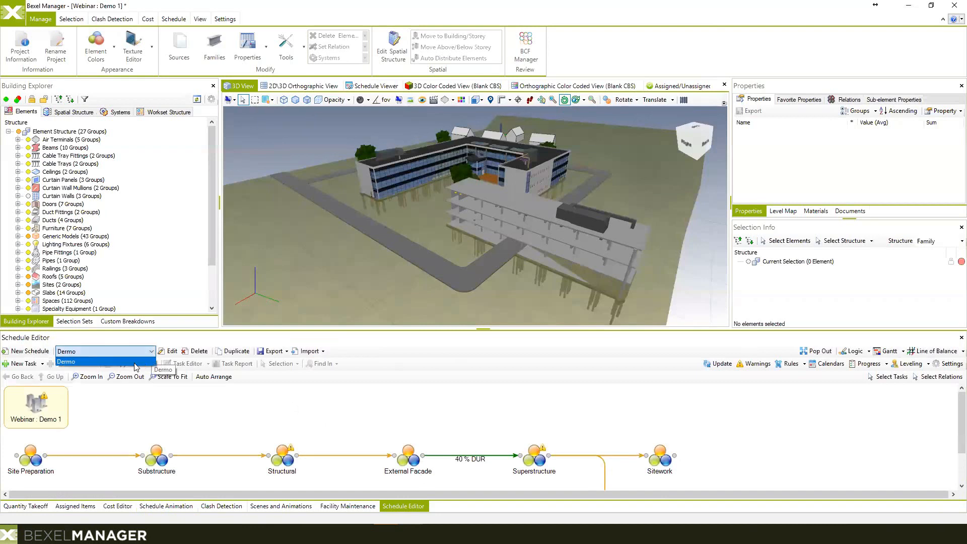
pyautogui.click(135, 362)
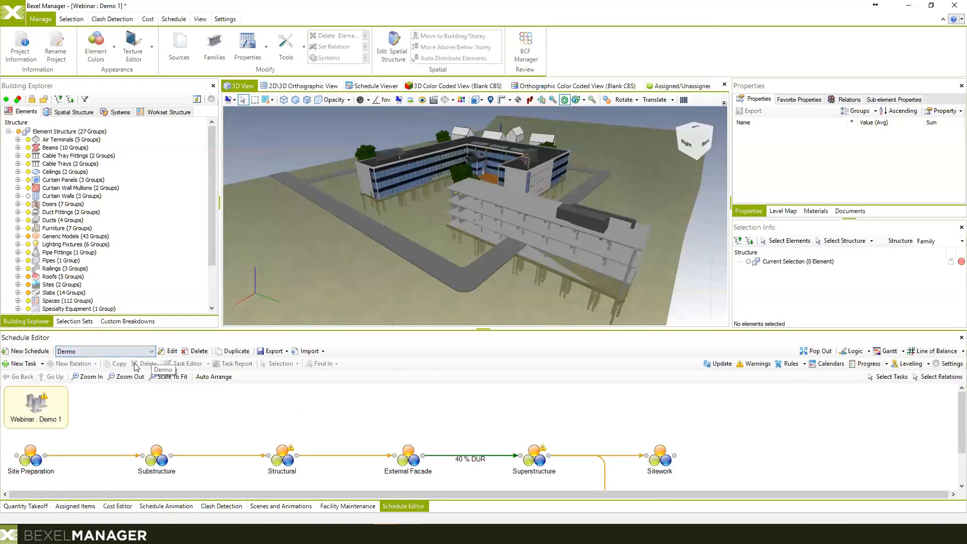
pyautogui.click(170, 352)
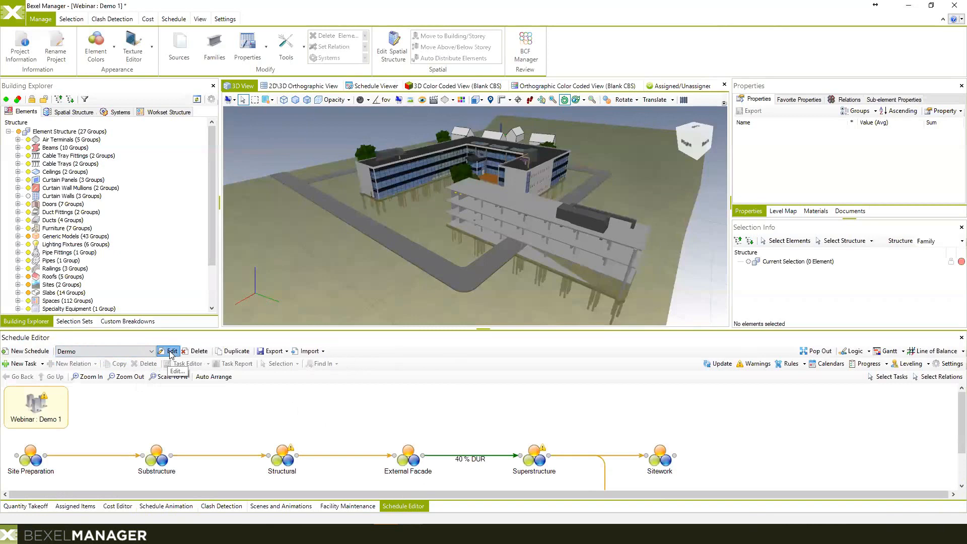
pyautogui.click(554, 285)
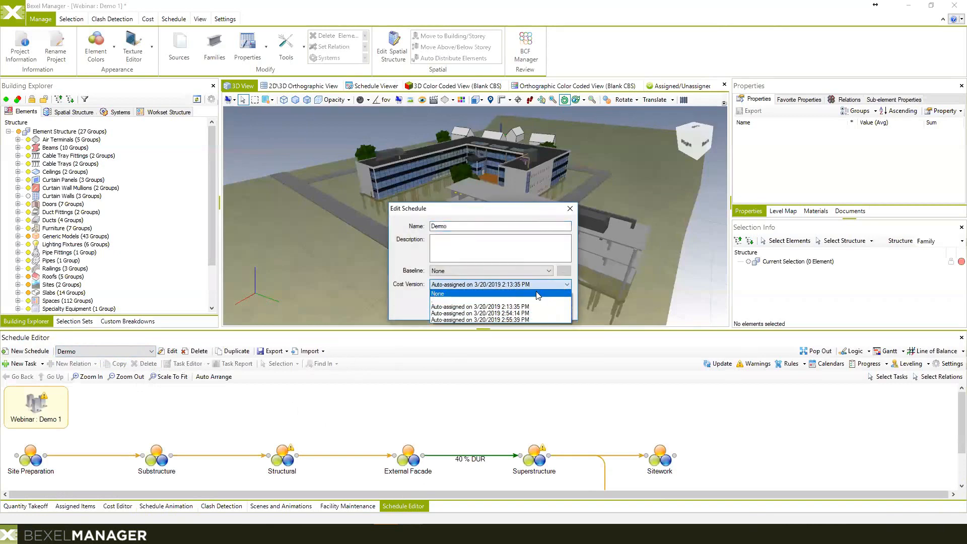
pyautogui.click(537, 295)
pyautogui.click(514, 312)
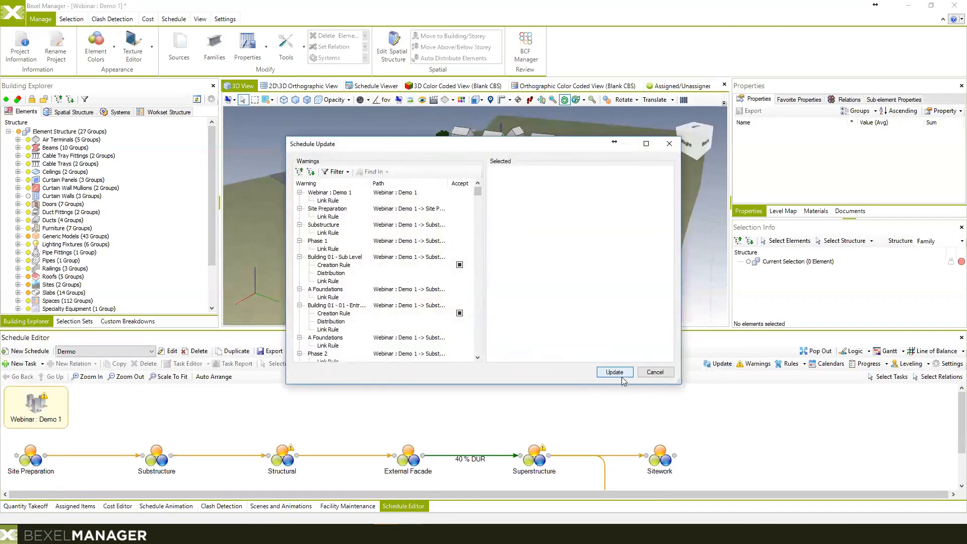
pyautogui.click(614, 372)
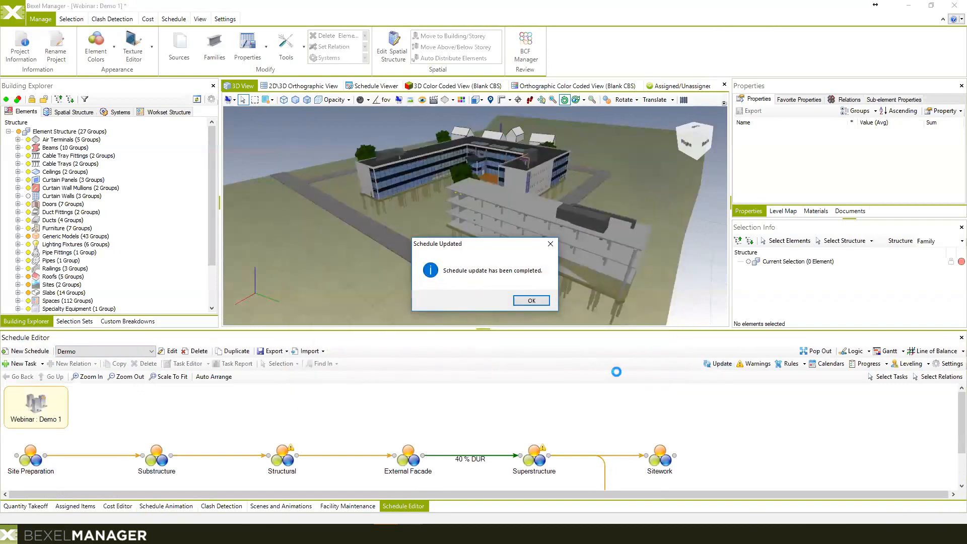
pyautogui.click(529, 300)
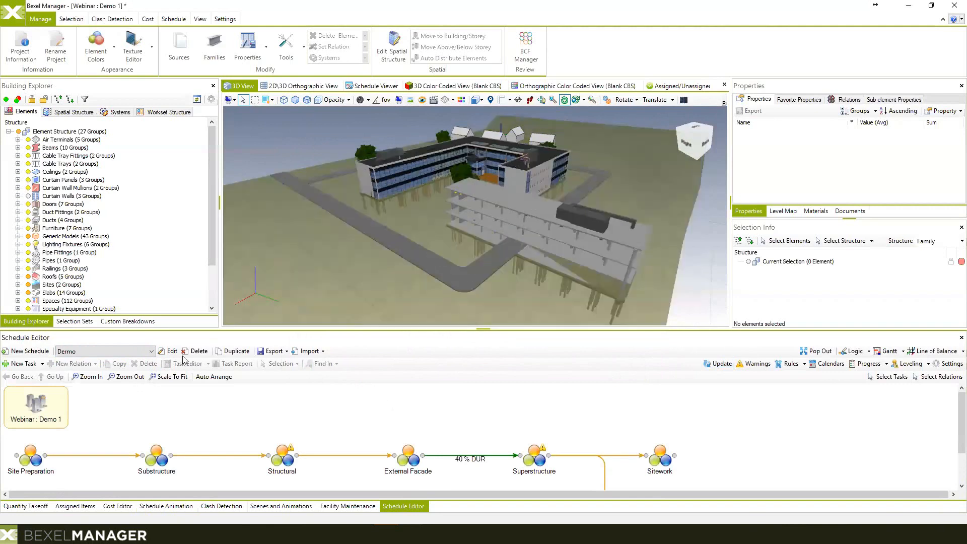
# Step: Assign the schedule the cost version auto-assigned on 3/20/2019 2:55:39 PM, and show it in an enlarged Gantt chart
pyautogui.click(172, 352)
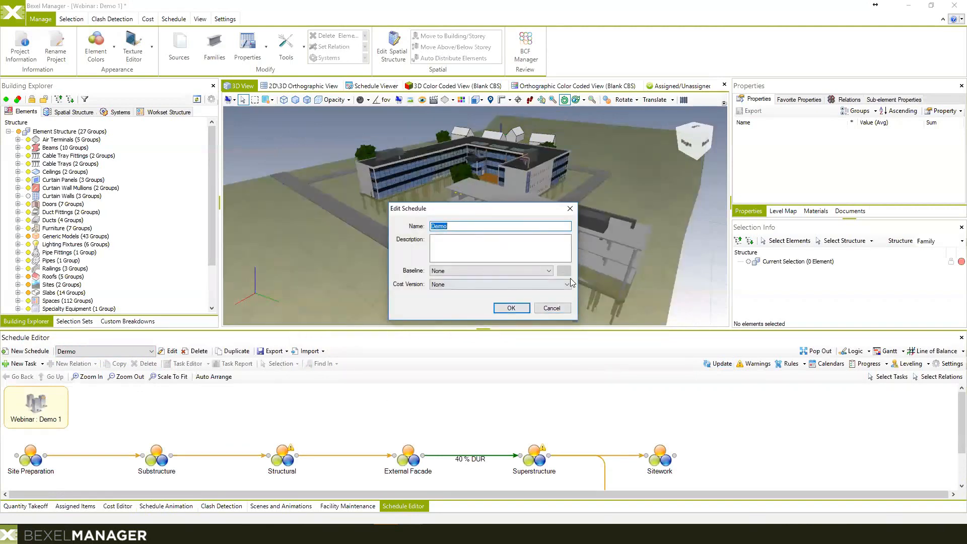
pyautogui.click(567, 285)
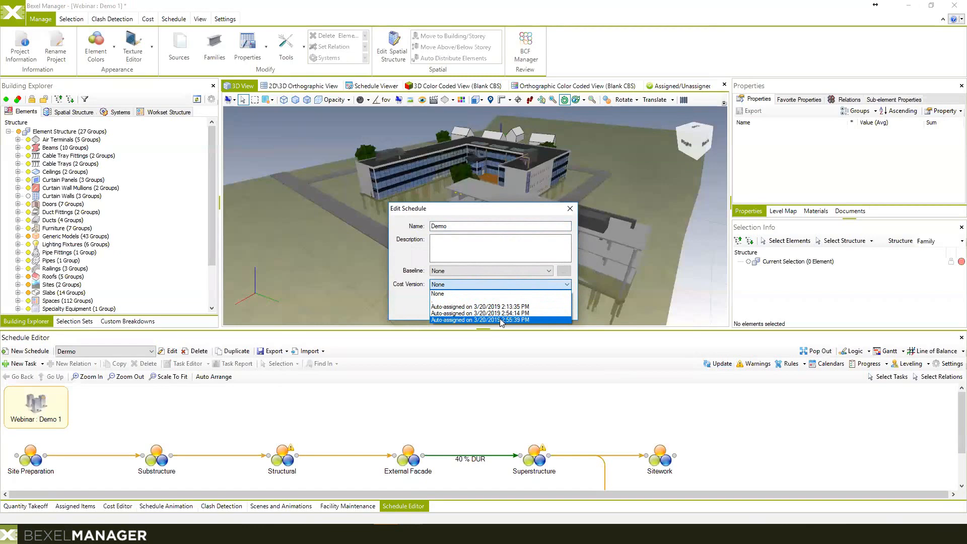
pyautogui.click(501, 320)
pyautogui.click(523, 309)
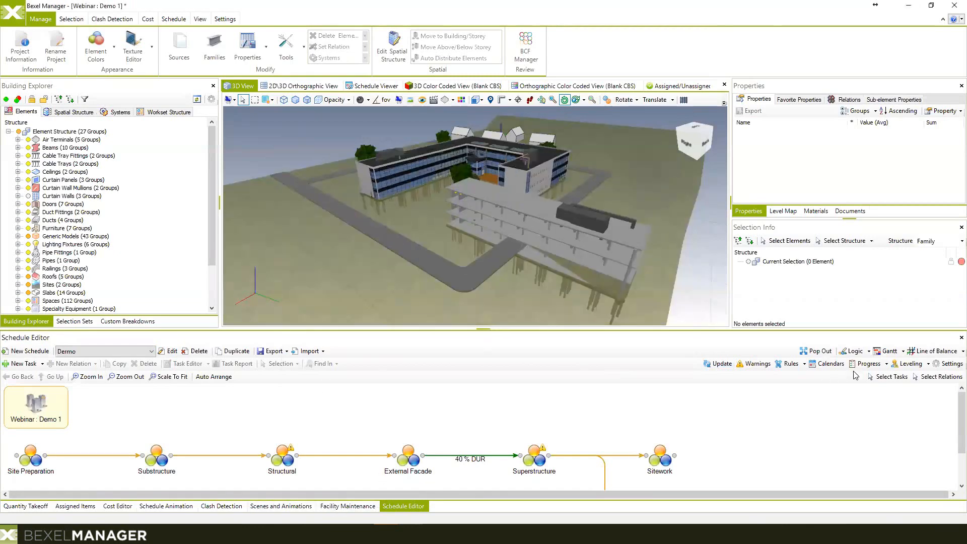
pyautogui.click(887, 351)
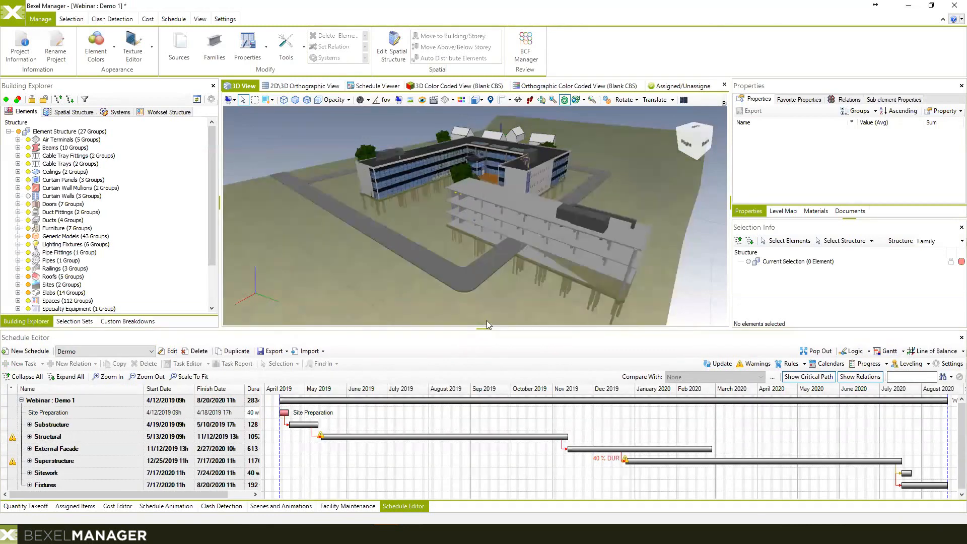
pyautogui.moveTo(486, 334); pyautogui.dragTo(485, 294)
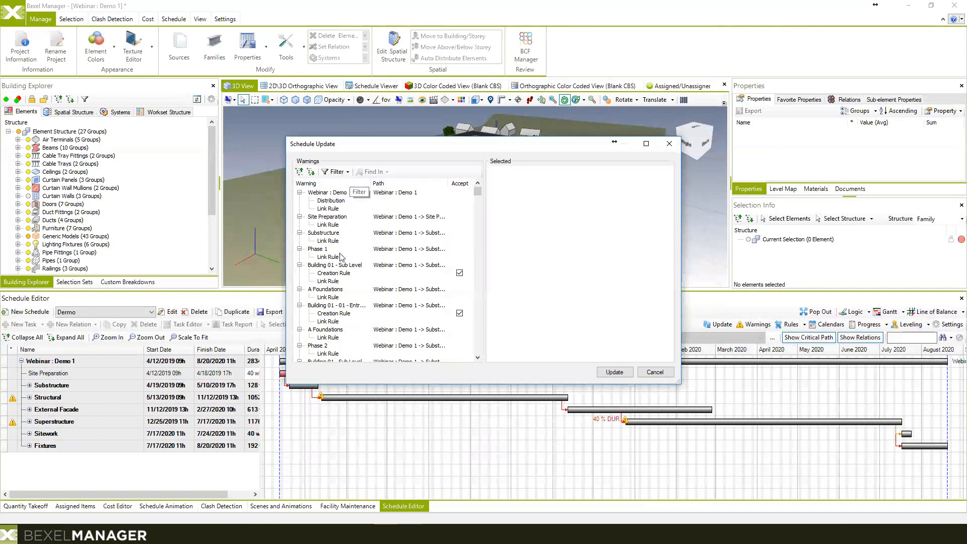
# Step: Filter the schedule update warnings to show only the Creation Rule type
pyautogui.click(338, 171)
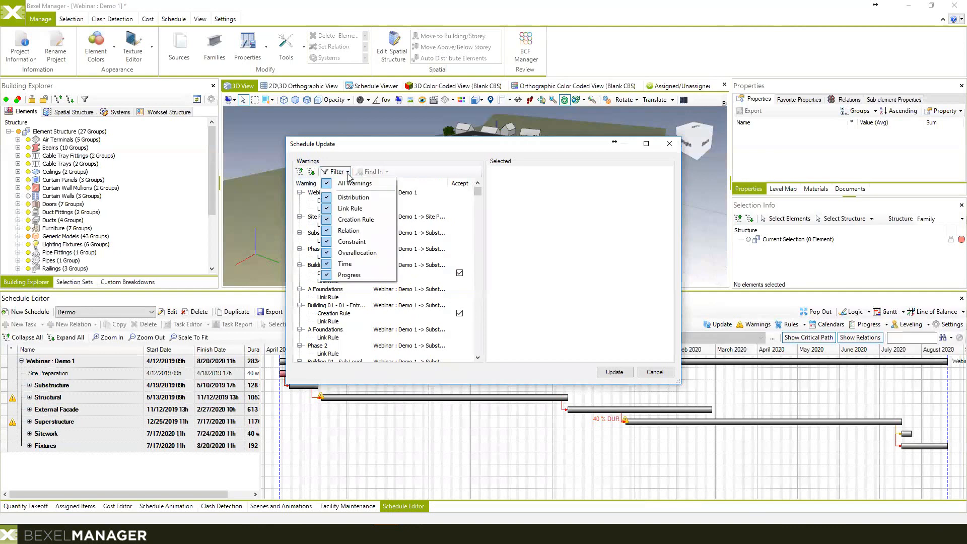
pyautogui.click(450, 150)
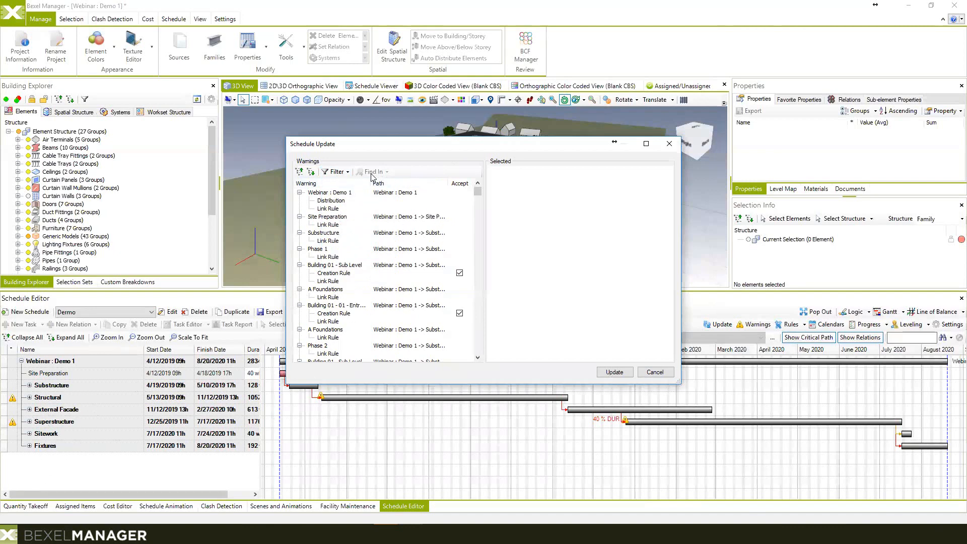
pyautogui.click(335, 172)
pyautogui.click(345, 185)
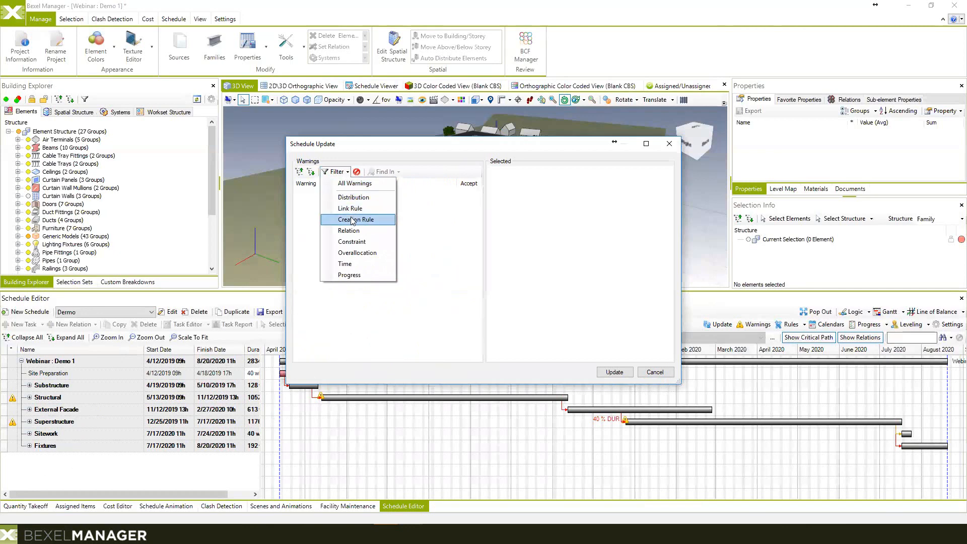
pyautogui.click(351, 220)
pyautogui.click(479, 180)
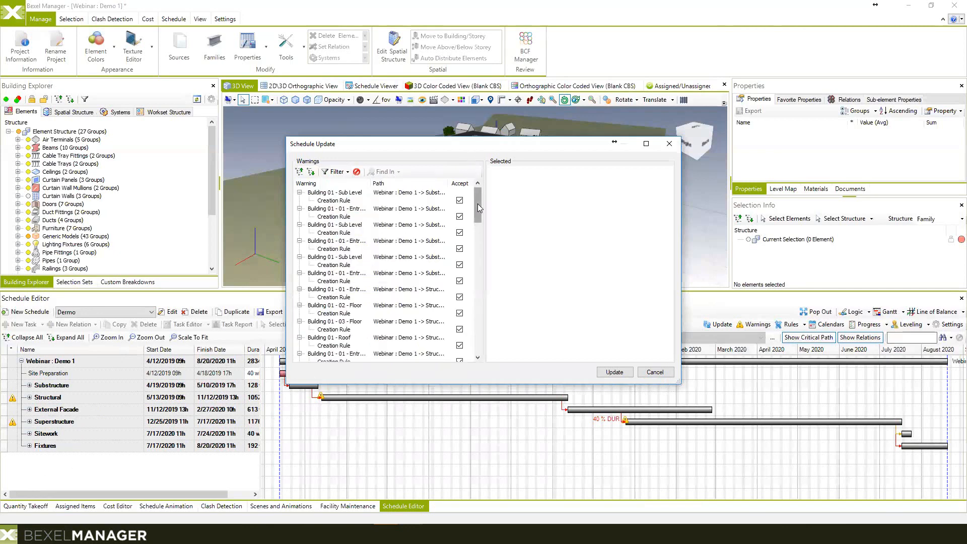
# Step: Review the accepted Creation Rule entries for Building 01 and run the schedule update
pyautogui.moveTo(477, 203); pyautogui.dragTo(478, 220)
pyautogui.scroll(-10, 481, 292)
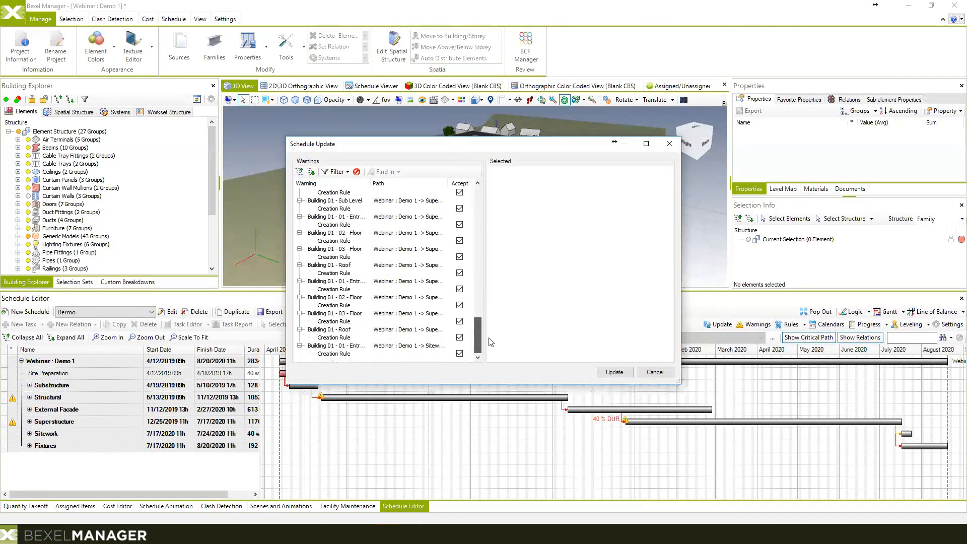
pyautogui.scroll(-3, 488, 291)
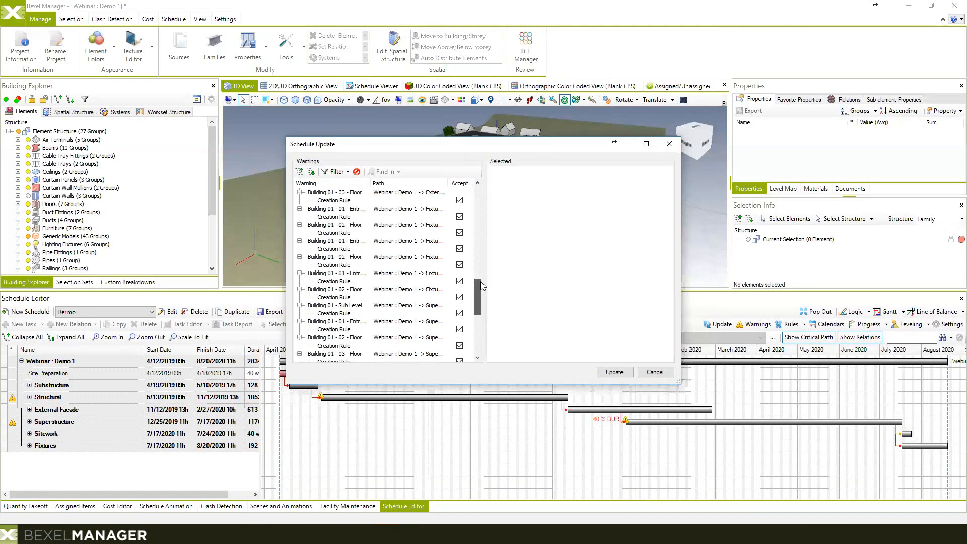
pyautogui.moveTo(480, 292)
pyautogui.mouseDown()
pyautogui.moveTo(481, 267)
pyautogui.moveTo(478, 294)
pyautogui.mouseUp()
pyautogui.scroll(5, 424, 283)
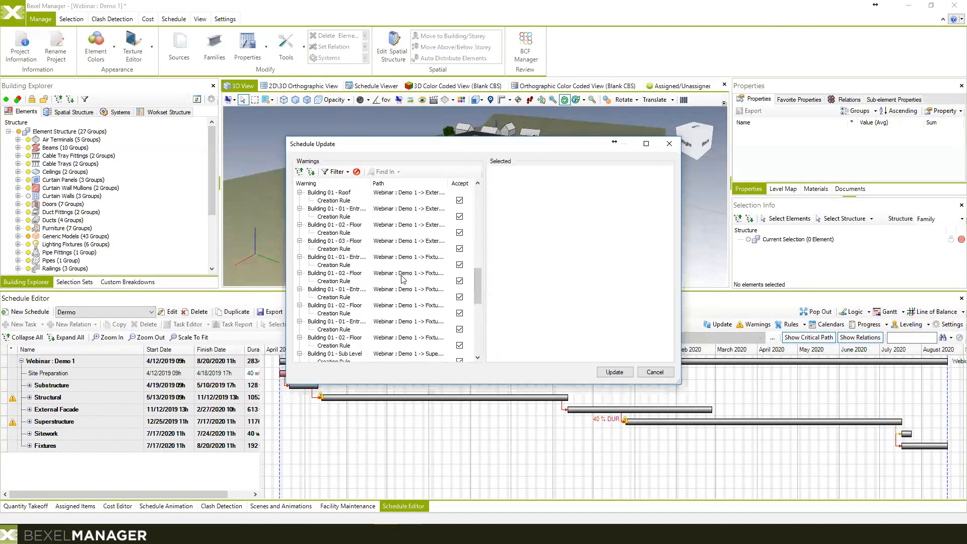
pyautogui.scroll(-3, 403, 279)
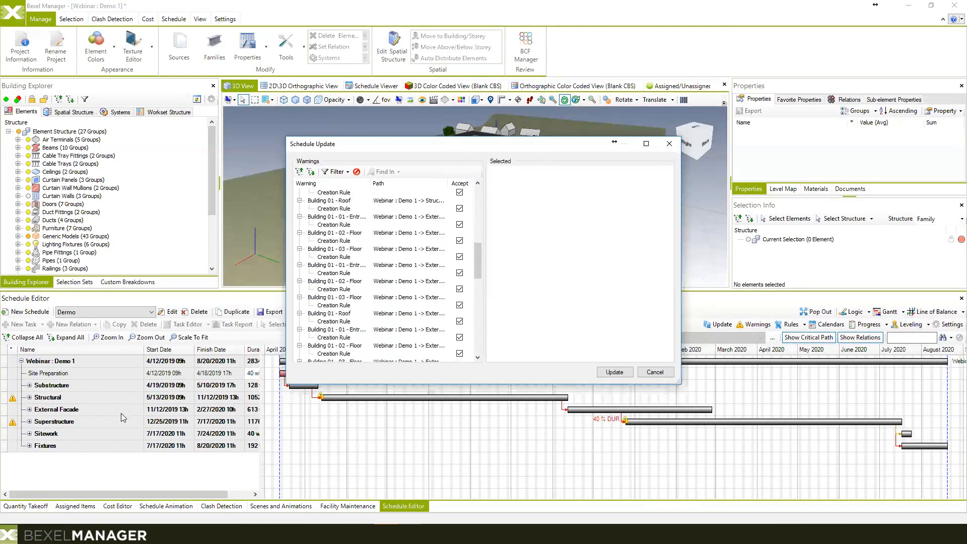
pyautogui.moveTo(598, 143); pyautogui.dragTo(524, 188)
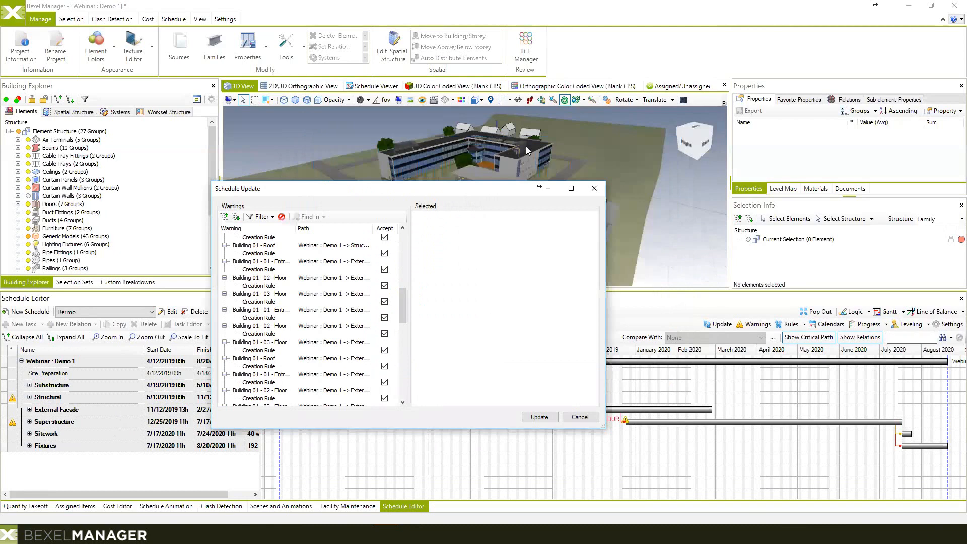
pyautogui.click(536, 416)
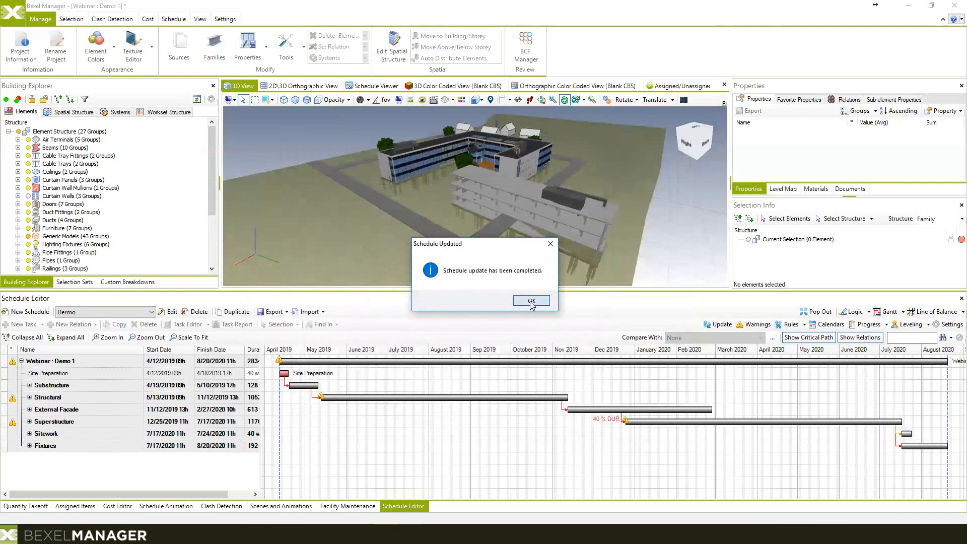
pyautogui.click(532, 301)
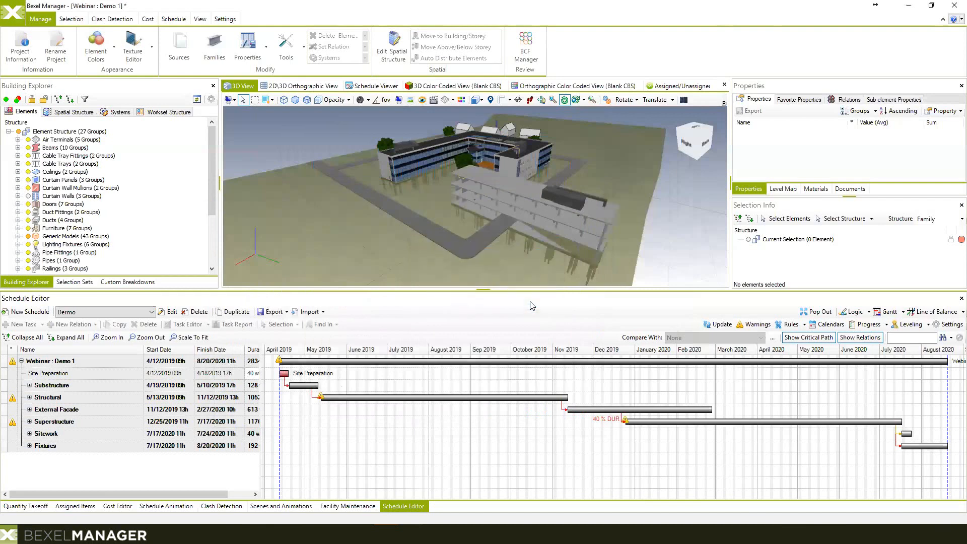
# Step: Bring up the schedule animation and view the site in perspective in an enlarged Schedule Viewer
pyautogui.click(166, 506)
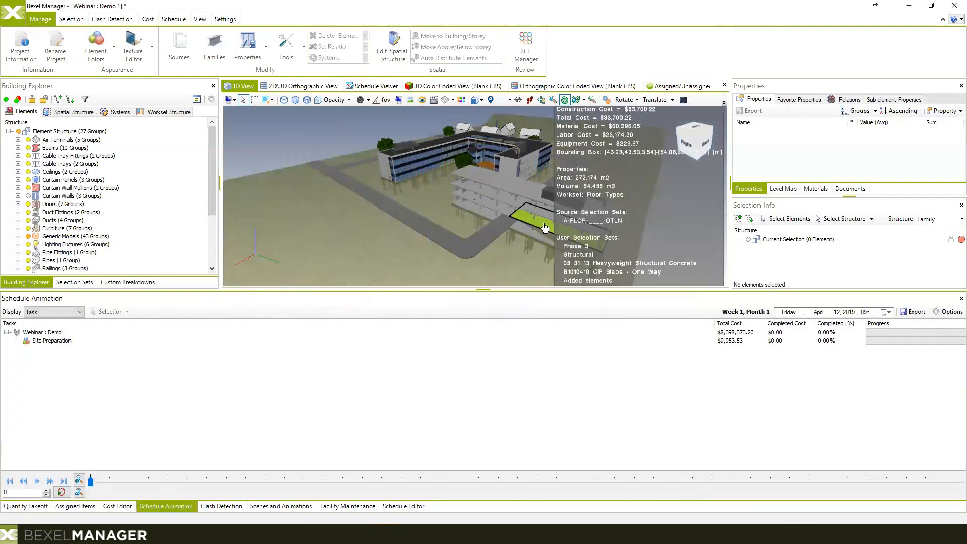
pyautogui.moveTo(550, 233); pyautogui.dragTo(569, 230)
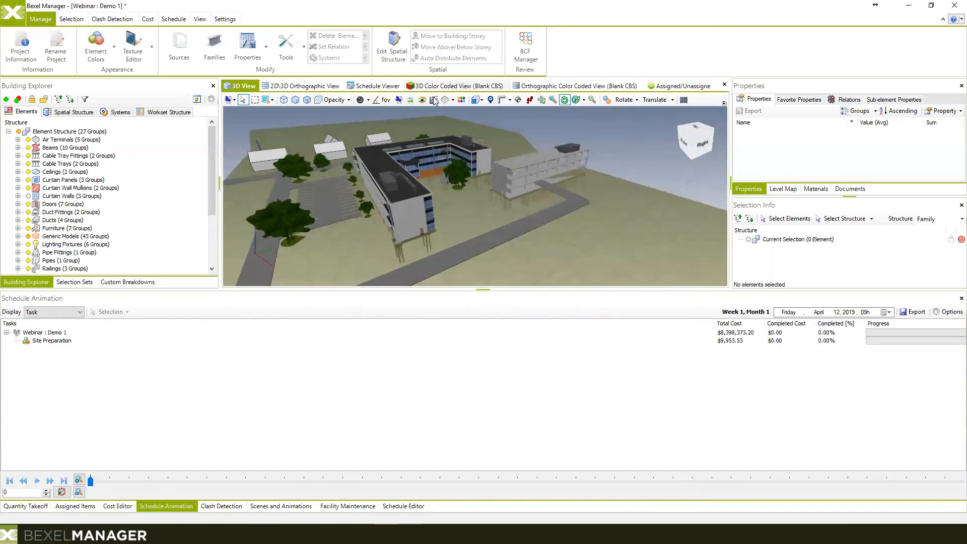
pyautogui.click(374, 85)
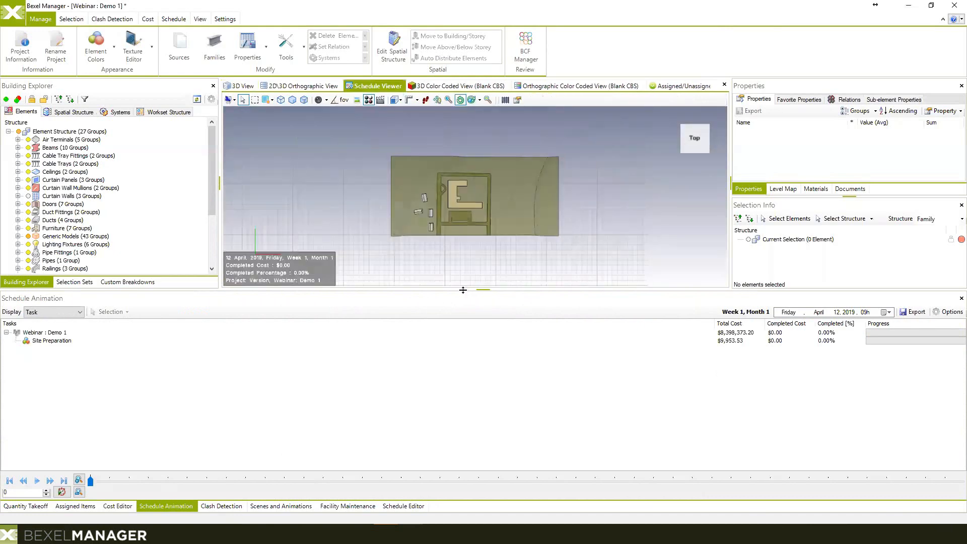
pyautogui.moveTo(463, 290); pyautogui.dragTo(455, 341)
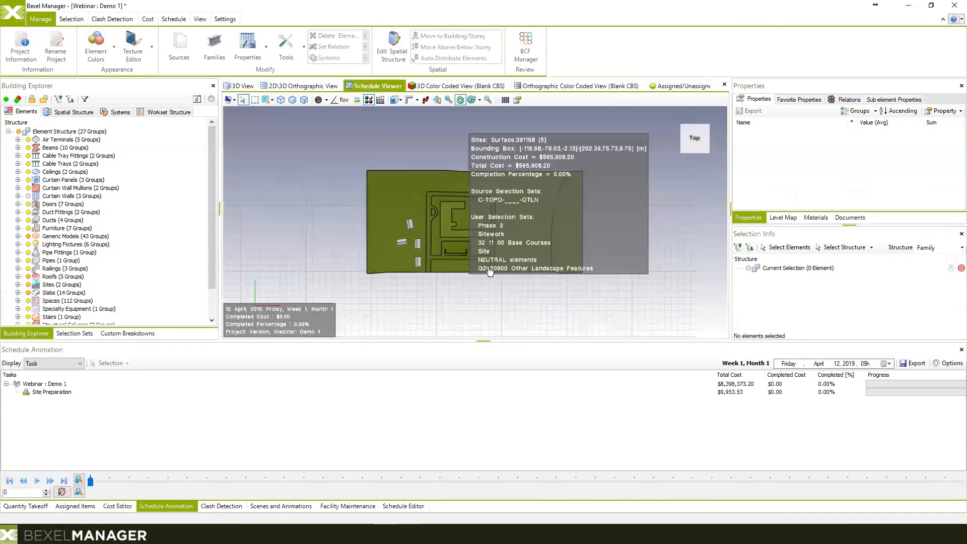
pyautogui.moveTo(486, 266); pyautogui.dragTo(466, 240)
pyautogui.scroll(2, 466, 241)
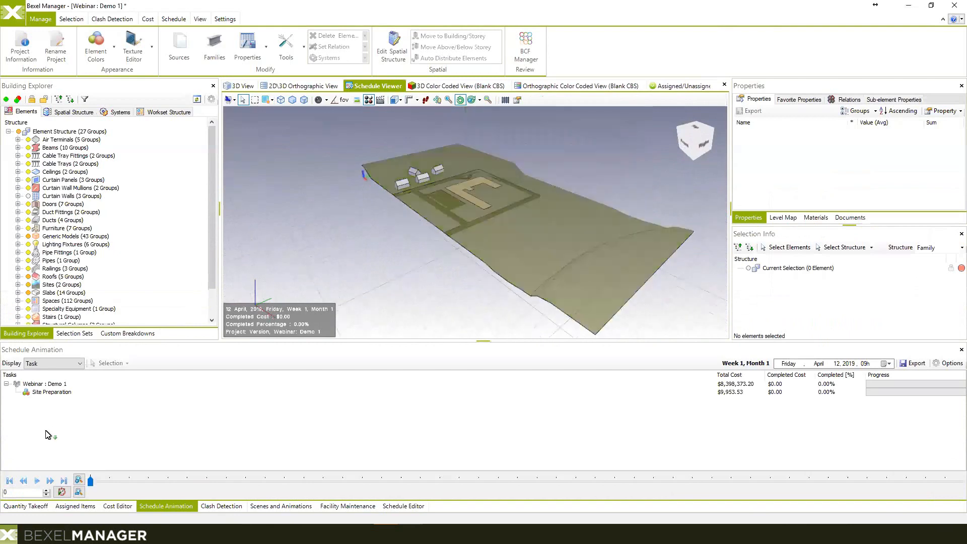
# Step: Switch the schedule animation display to Animation, make Animation 01 active and play it
pyautogui.click(80, 364)
pyautogui.click(51, 381)
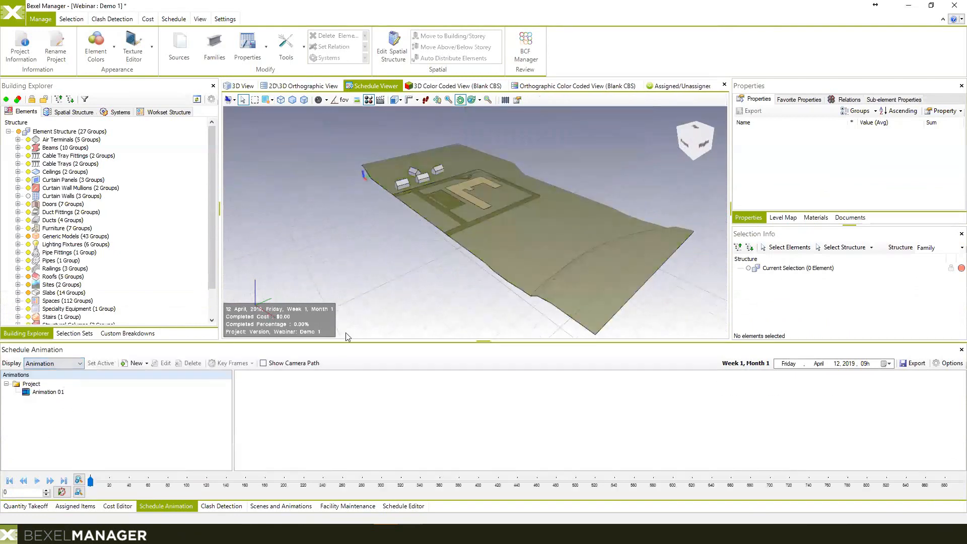
pyautogui.click(47, 392)
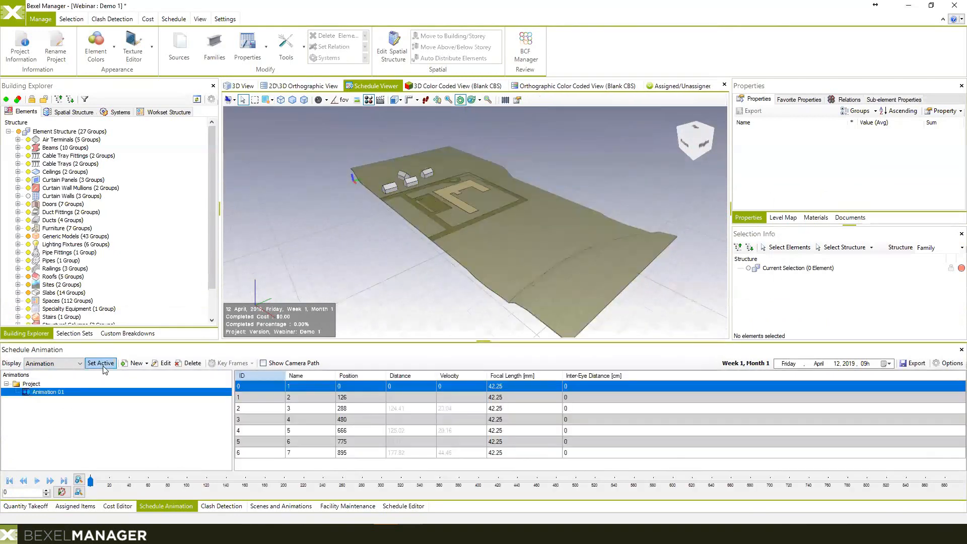
pyautogui.click(37, 481)
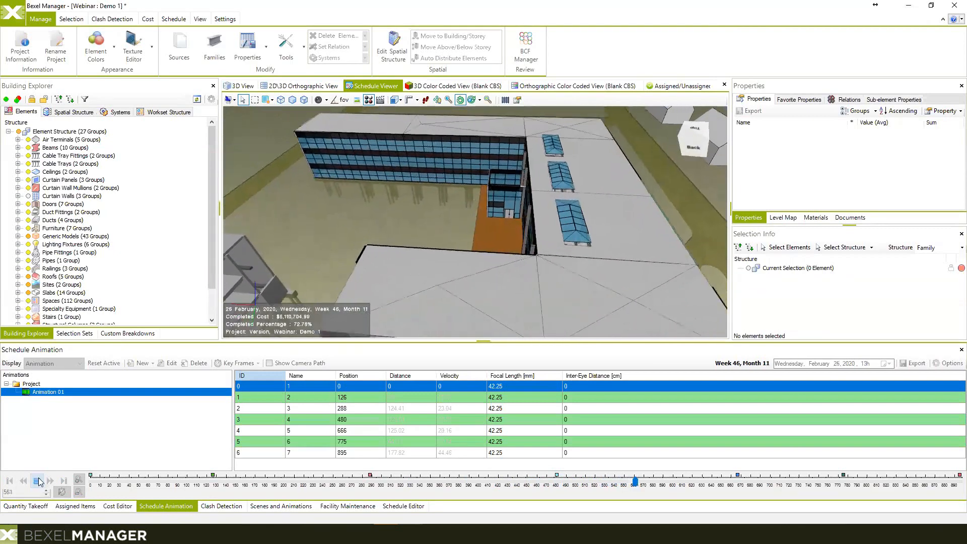
pyautogui.moveTo(571, 214); pyautogui.dragTo(572, 217, button='middle')
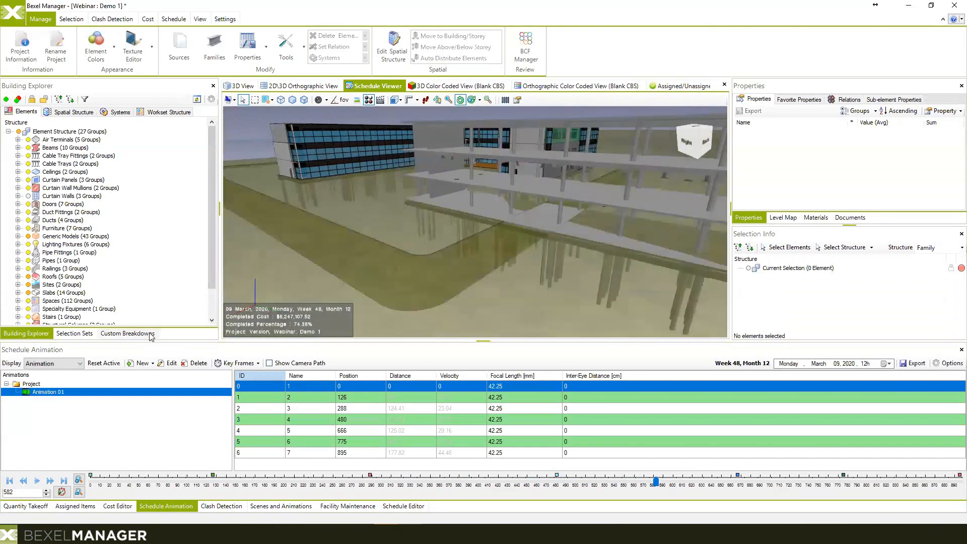
# Step: Bring up the project's selection sets, expand the Clash Selection Sets group and inspect the building in the Schedule Viewer
pyautogui.click(136, 333)
pyautogui.click(74, 332)
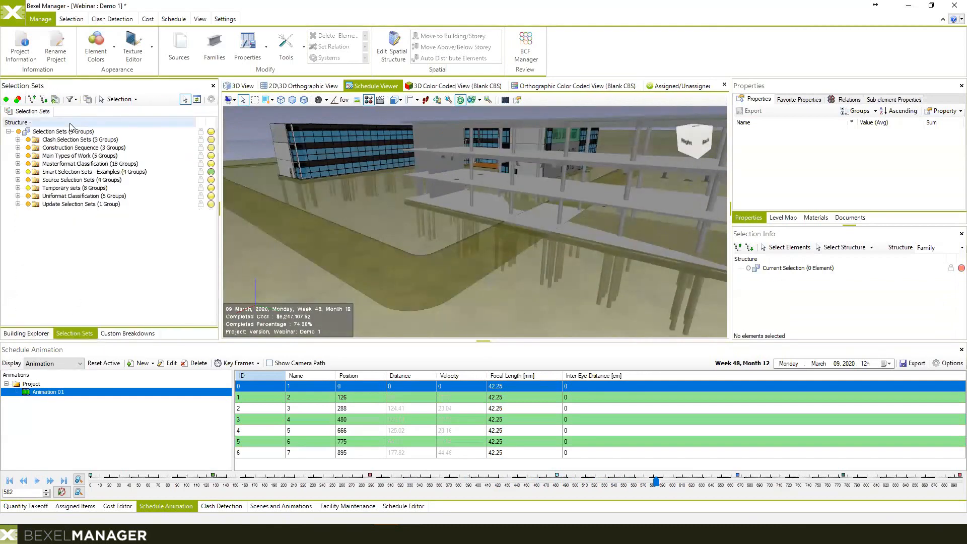
pyautogui.click(18, 140)
pyautogui.moveTo(312, 148)
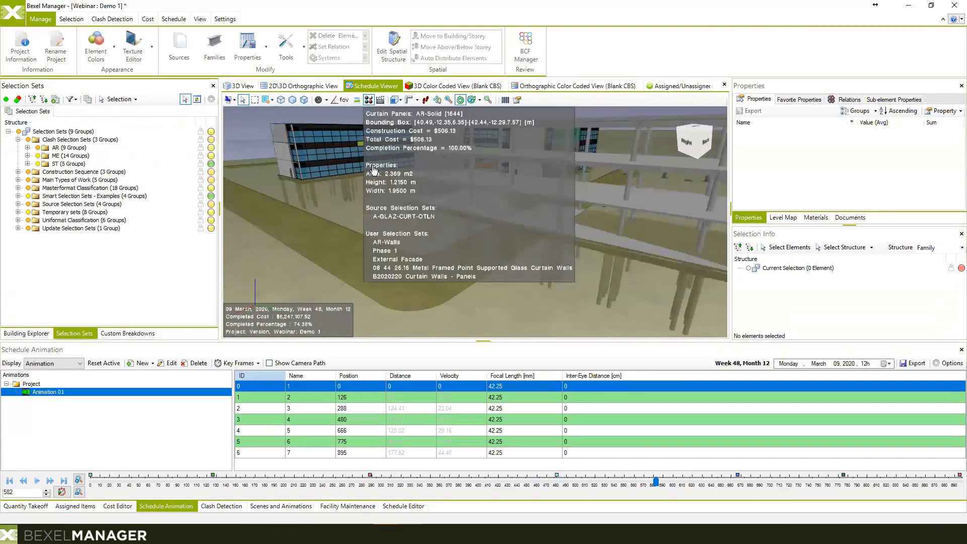
pyautogui.moveTo(312, 148); pyautogui.dragTo(317, 166, button='middle')
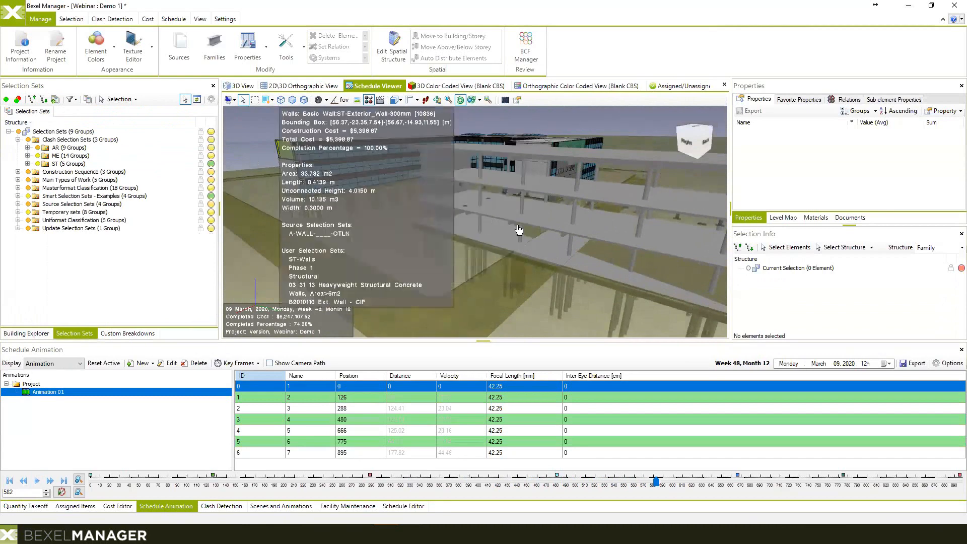
# Step: Hide the AR and ST groups of the Clash Selection Sets and play Animation 01 with only the ME elements displayed
pyautogui.click(38, 148)
pyautogui.click(37, 163)
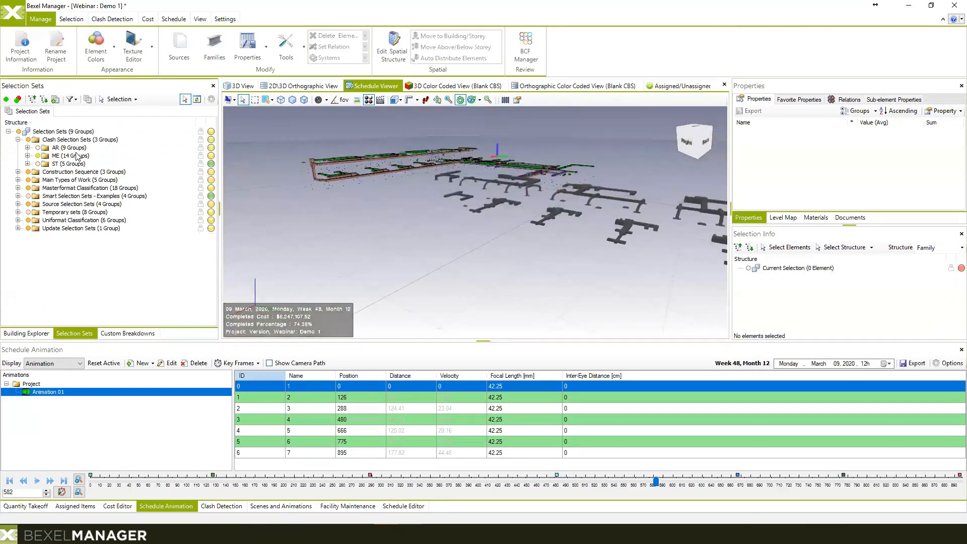
pyautogui.moveTo(507, 231); pyautogui.dragTo(487, 233, button='middle')
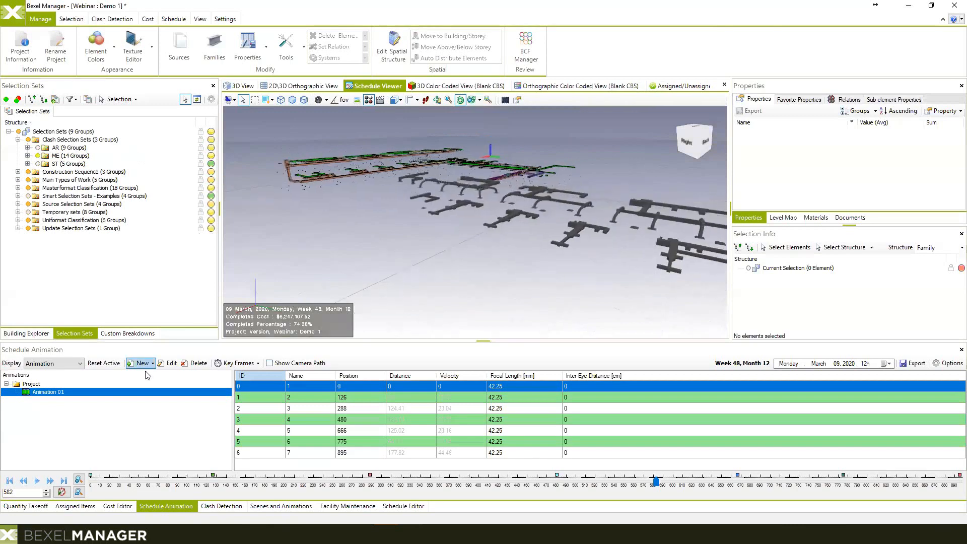
pyautogui.click(37, 481)
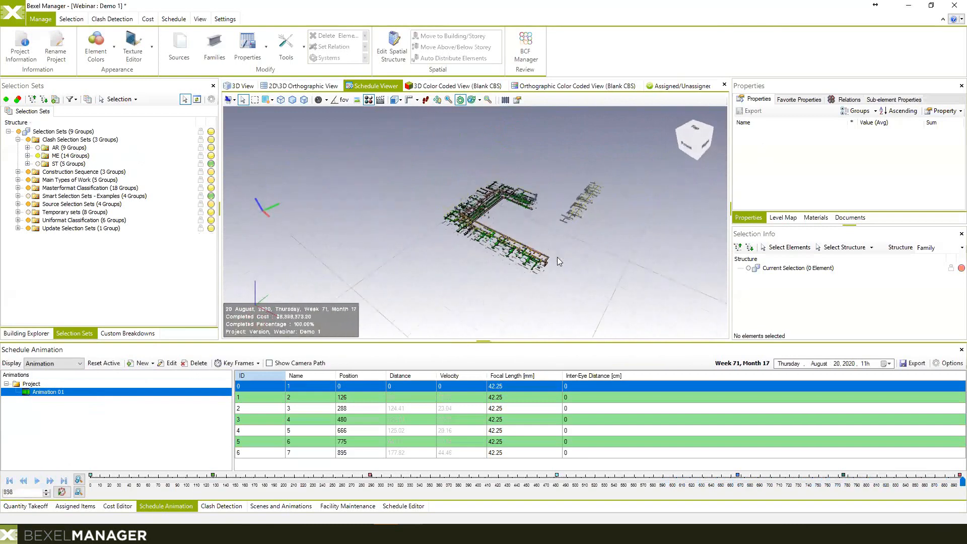
# Step: Make all elements visible again in the Schedule Viewer and inspect the completed building and the added structural block
pyautogui.rightClick(499, 208)
pyautogui.click(528, 230)
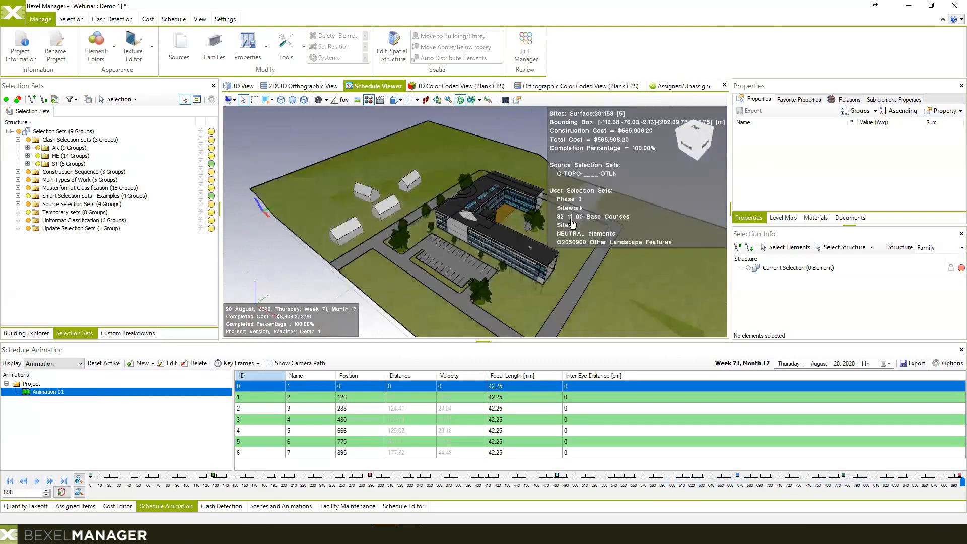
pyautogui.moveTo(571, 221); pyautogui.dragTo(528, 232)
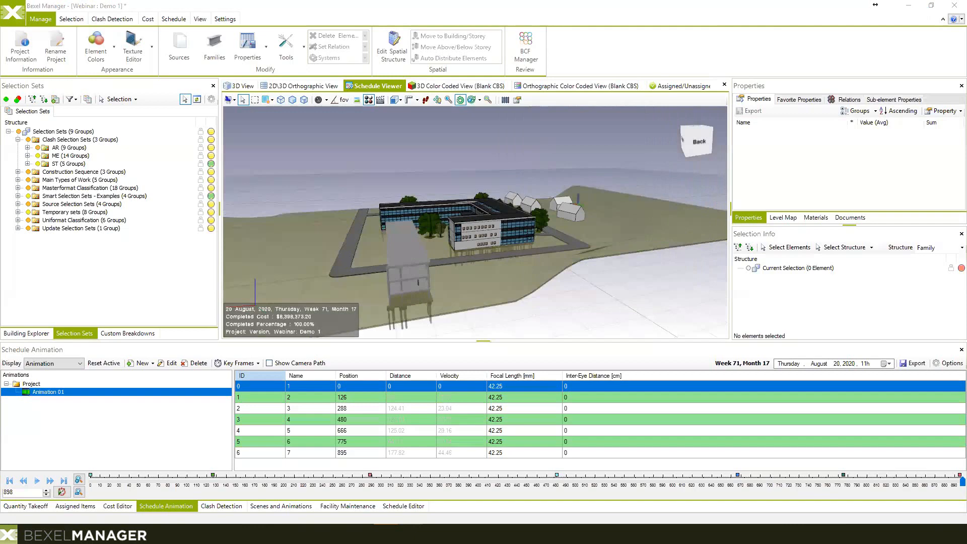
pyautogui.moveTo(515, 228)
pyautogui.moveTo(515, 228); pyautogui.dragTo(474, 244)
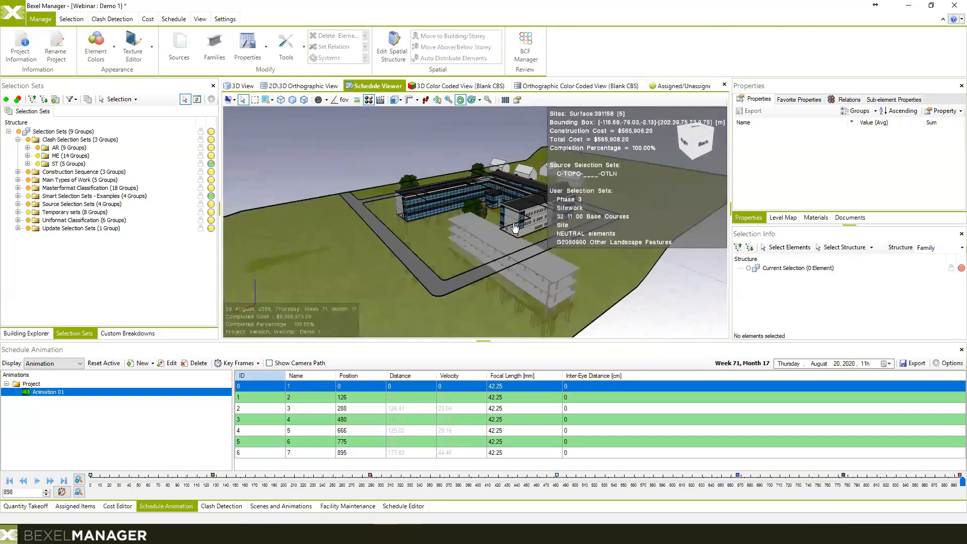
# Step: Bring up the scheduling commands and examine the added concrete structure from several sides above a taller Schedule Animation palette
pyautogui.click(170, 21)
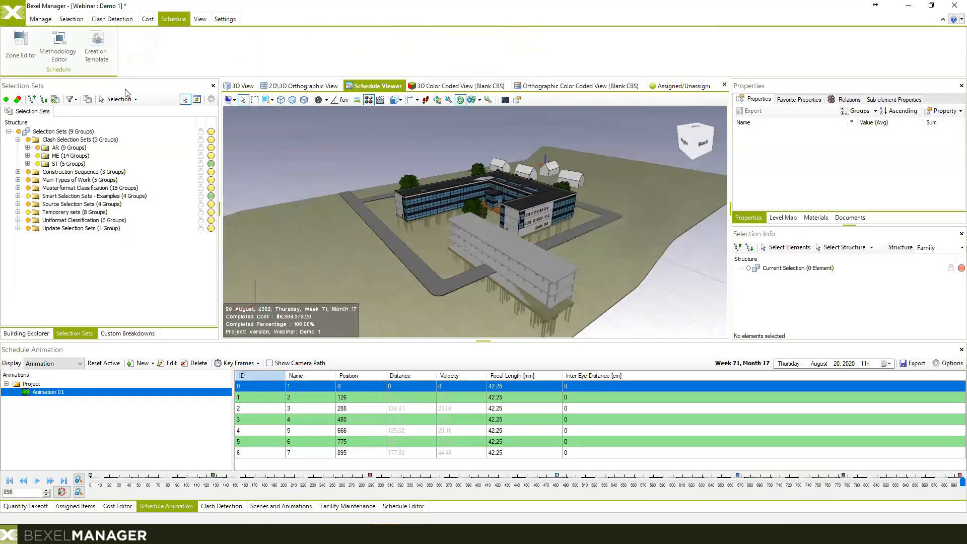
pyautogui.moveTo(390, 342); pyautogui.dragTo(390, 319)
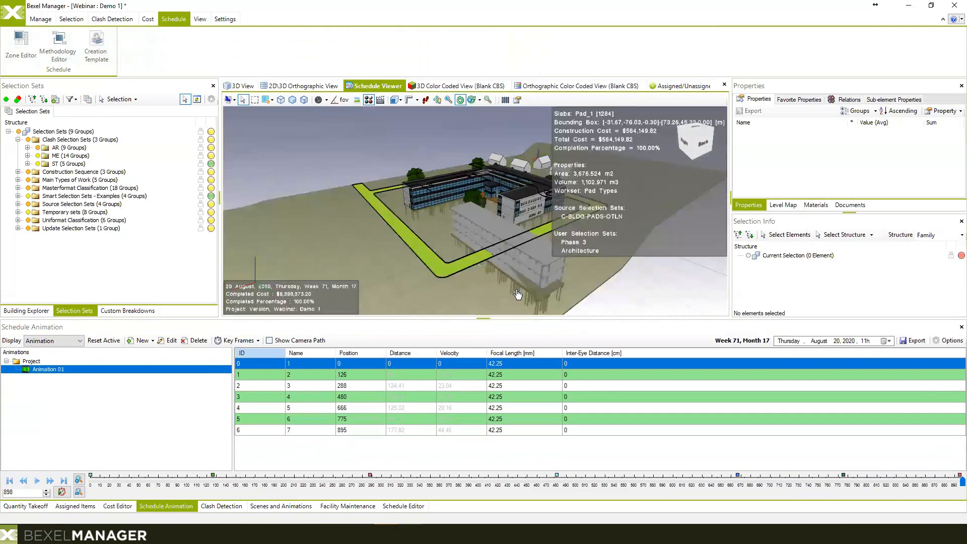
pyautogui.moveTo(517, 294); pyautogui.dragTo(528, 233)
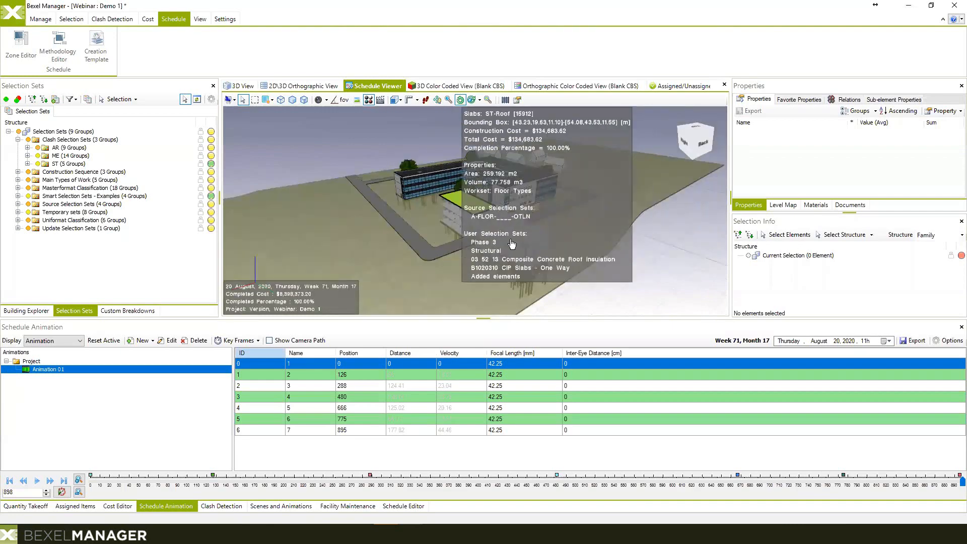
pyautogui.moveTo(514, 225)
pyautogui.scroll(3, 519, 226)
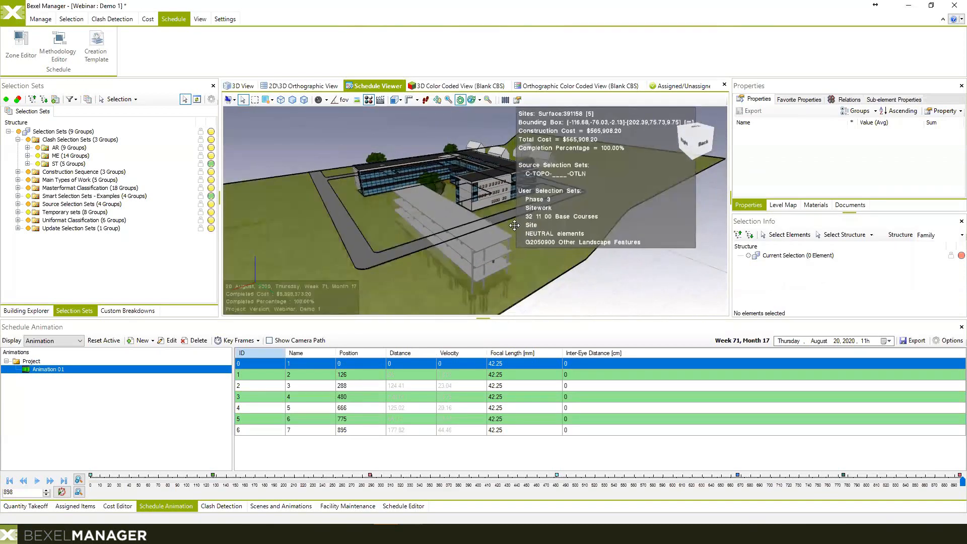
pyautogui.moveTo(527, 226); pyautogui.dragTo(483, 226, button='middle')
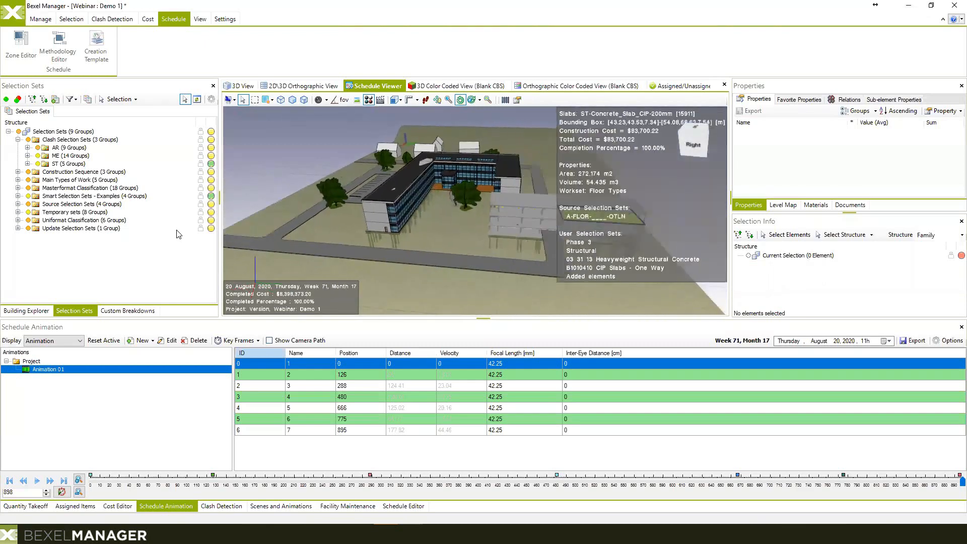
pyautogui.moveTo(295, 234); pyautogui.dragTo(295, 234, button='middle')
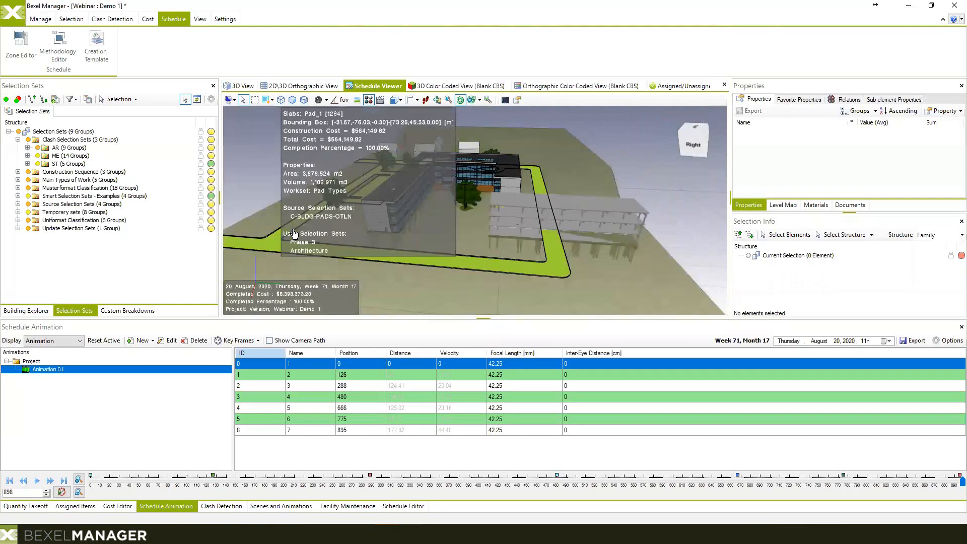